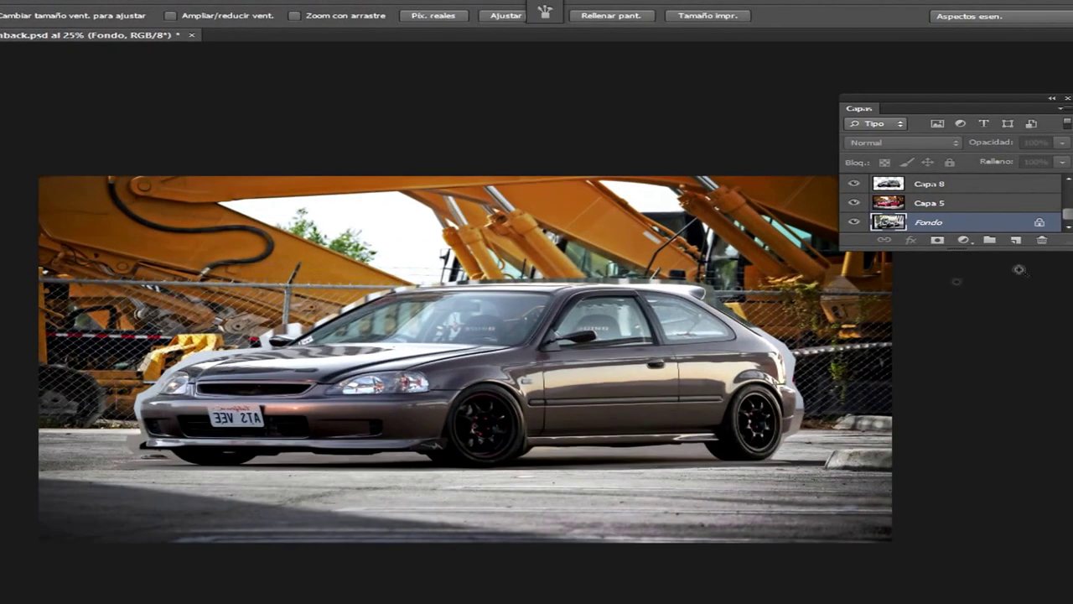
- Merge the decal layer into Capa 12 and copy the selected stripe onto its own layer
{"action": "left_click_drag", "start_coordinate": [461, 489], "coordinate": [830, 214]}
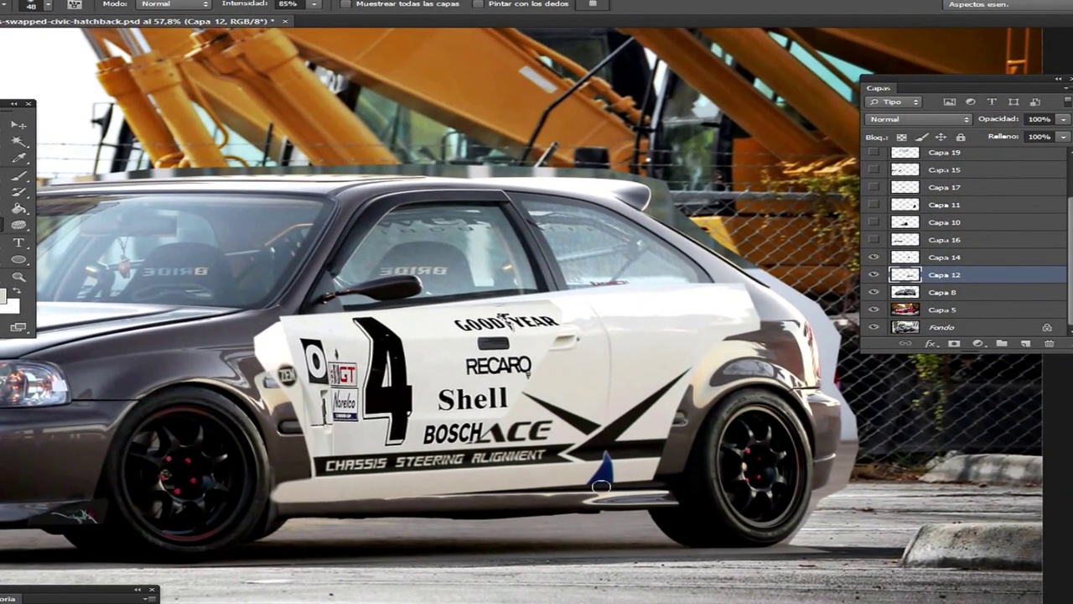
{"action": "left_click", "coordinate": [944, 257]}
{"action": "key", "text": "ctrl+e"}
{"action": "key", "text": "l"}
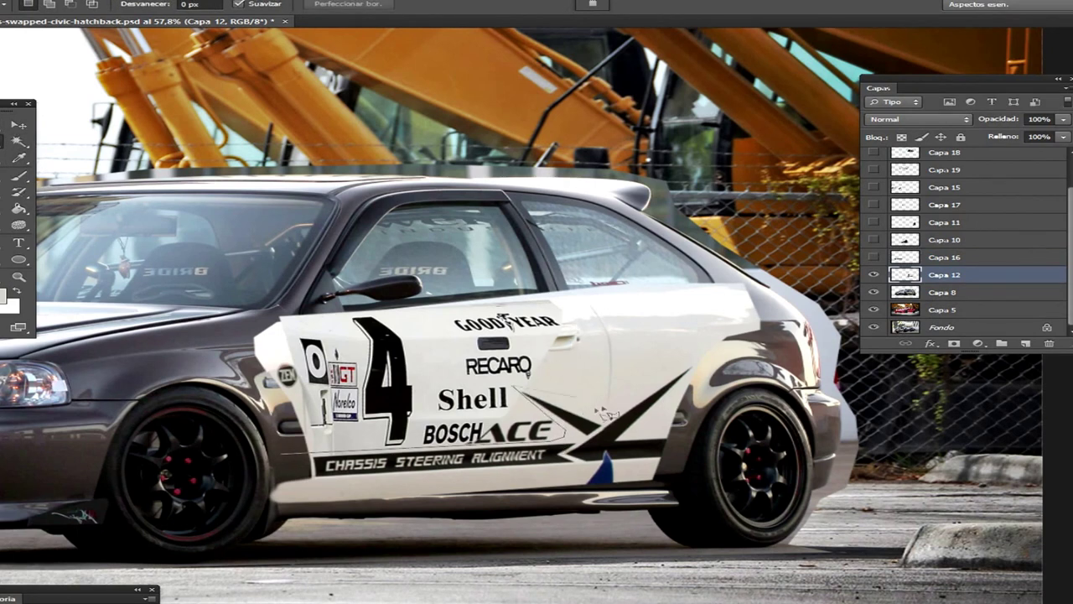
{"action": "key", "text": "ctrl+j"}
- Reshape the copied stripe with Free Transform, moving it up the door
{"action": "key", "text": "ctrl+t"}
{"action": "right_click", "coordinate": [652, 203]}
{"action": "left_click", "coordinate": [735, 237]}
{"action": "mouse_move", "coordinate": [604, 446]}
{"action": "left_mouse_down"}
{"action": "mouse_move", "coordinate": [584, 380]}
{"action": "mouse_move", "coordinate": [662, 440]}
{"action": "left_mouse_up"}
{"action": "key", "text": "Return"}
- Distort the Capa 12 decals, stretching their left end along the body
{"action": "left_click", "coordinate": [873, 292]}
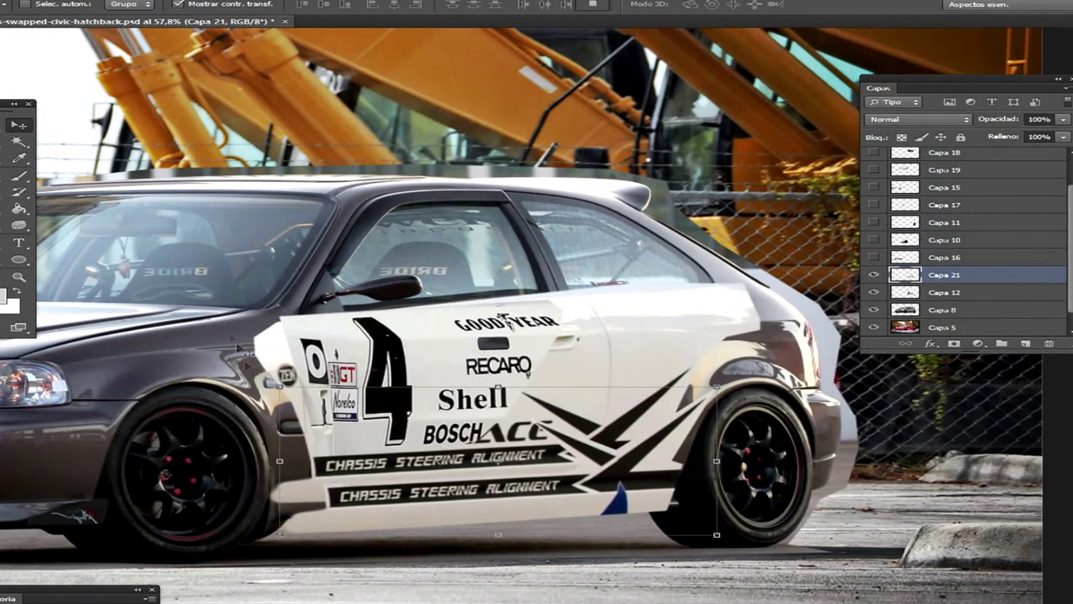
{"action": "key", "text": "ctrl+t"}
{"action": "right_click", "coordinate": [289, 242]}
{"action": "left_click", "coordinate": [361, 321]}
{"action": "left_click_drag", "start_coordinate": [275, 459], "coordinate": [266, 453]}
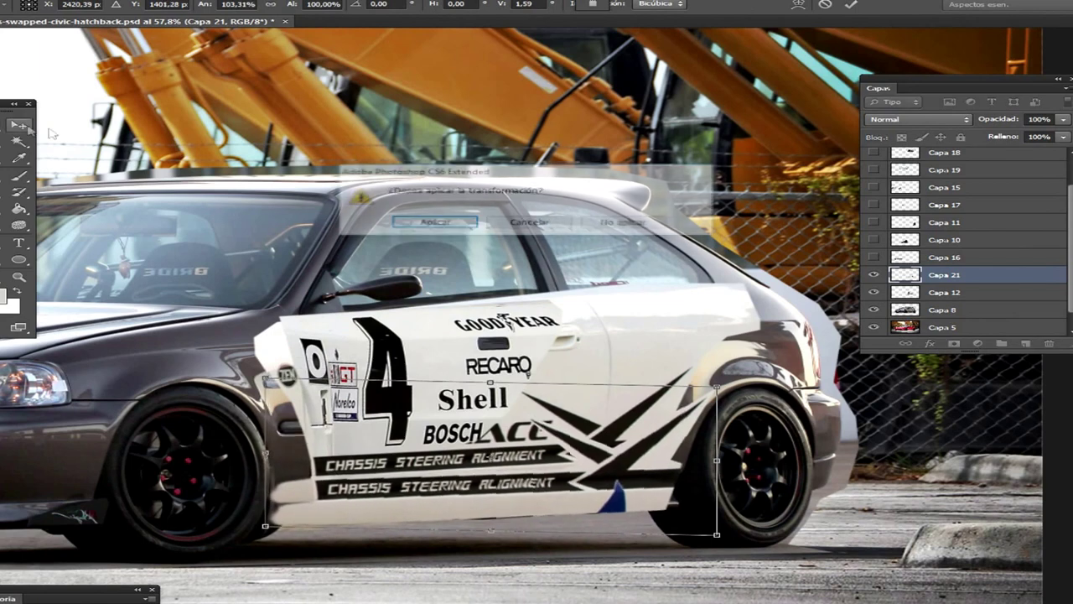
{"action": "key", "text": "Return"}
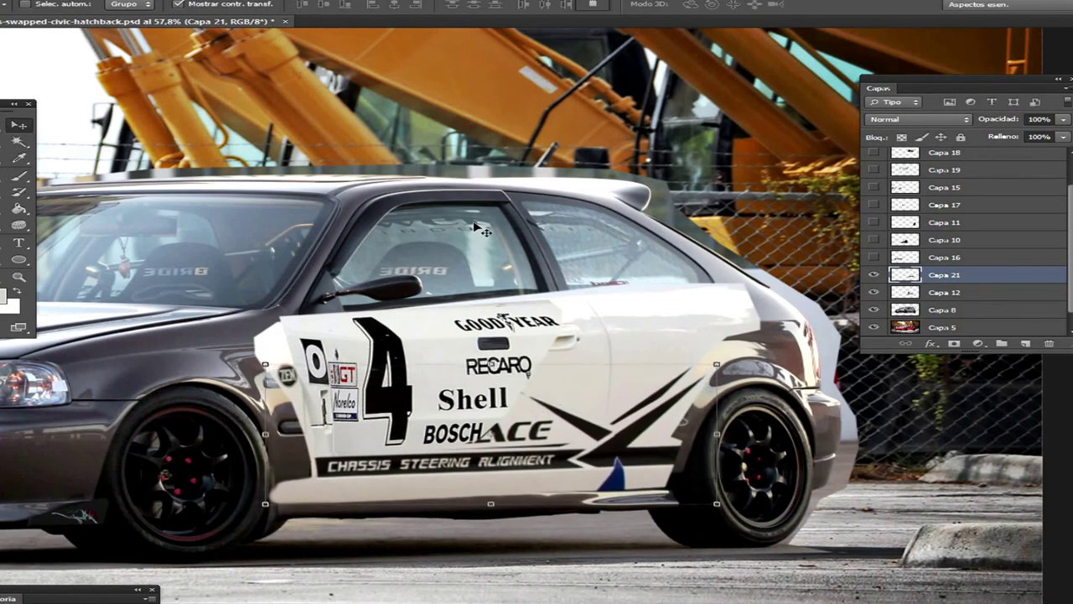
- Skew the decals' right end downward and apply the transformation
{"action": "key", "text": "ctrl+t"}
{"action": "right_click", "coordinate": [690, 206]}
{"action": "left_click", "coordinate": [779, 281]}
{"action": "left_click_drag", "start_coordinate": [717, 437], "coordinate": [719, 436]}
{"action": "key", "text": "r"}
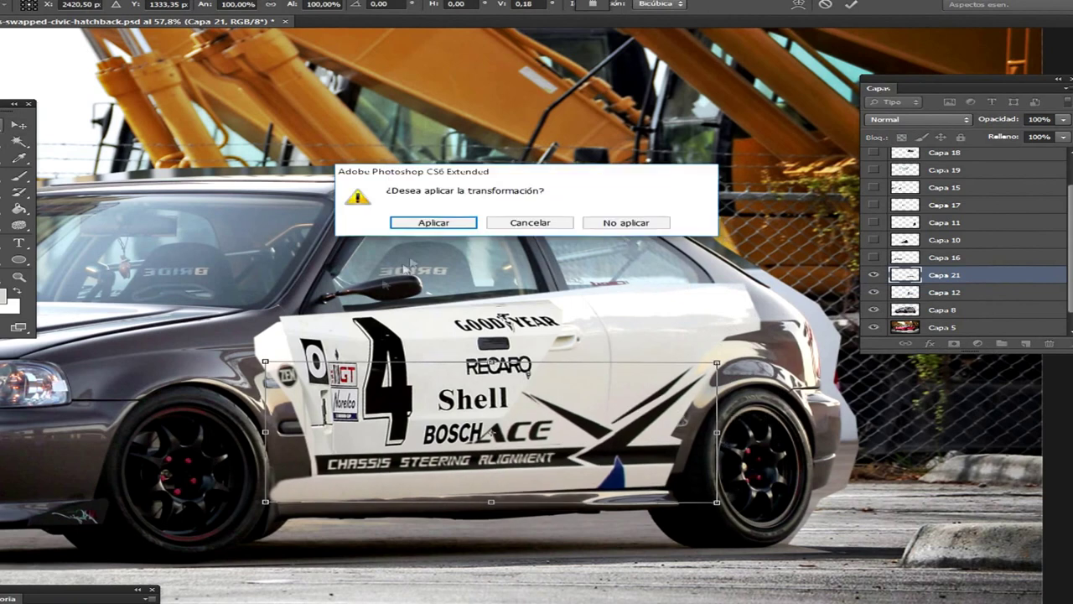
{"action": "key", "text": "Return"}
{"action": "key", "text": "alt+bracketleft"}
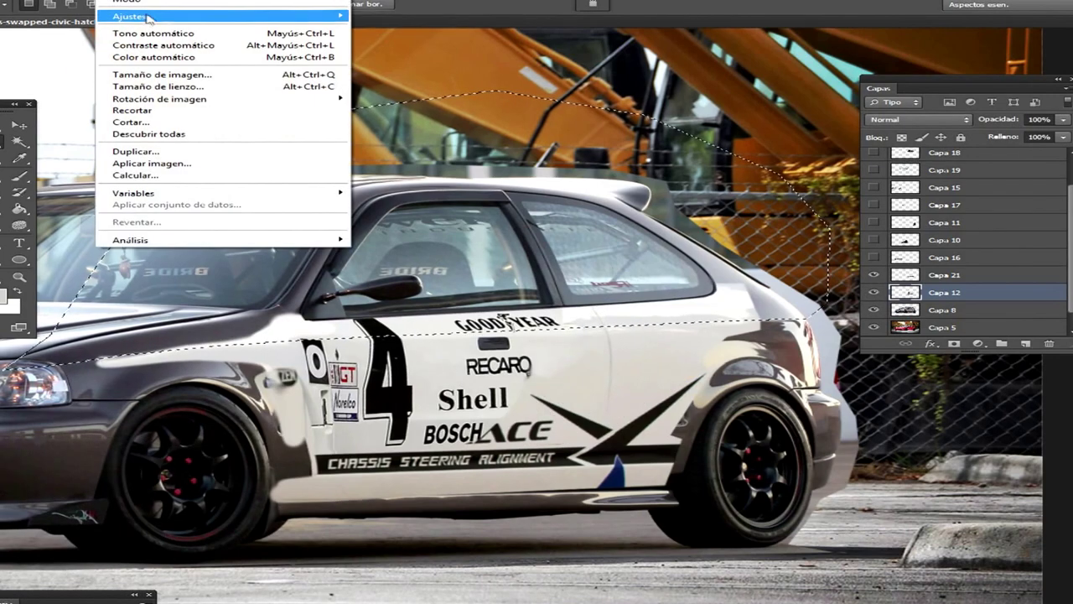
- Apply Brightness/Contrast with brightness 50 and contrast -50 to the selected upper body
{"action": "mouse_move", "coordinate": [218, 16]}
{"action": "left_click", "coordinate": [390, 16]}
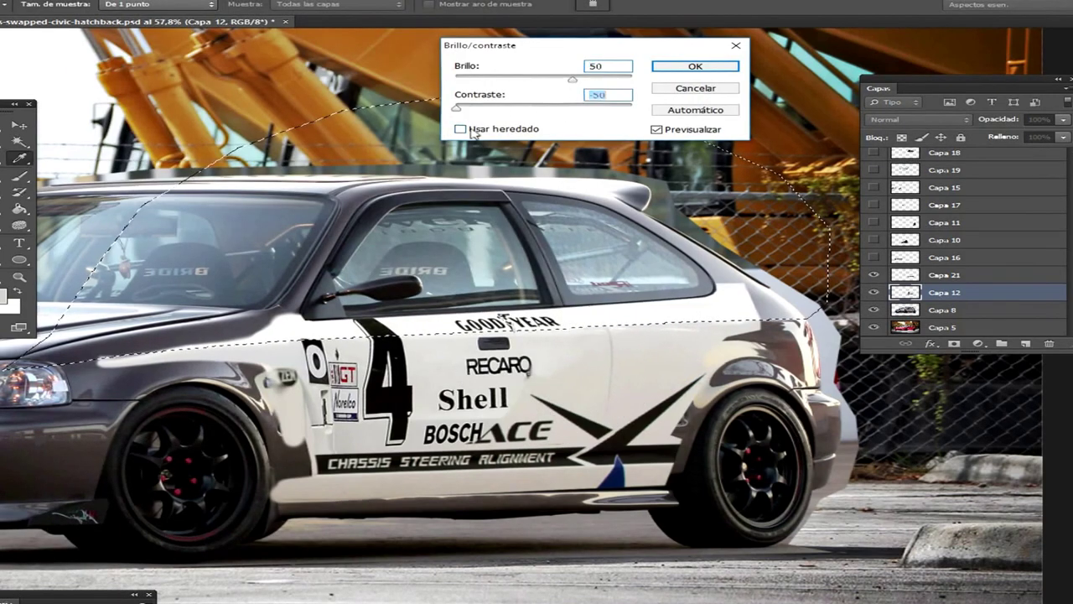
{"action": "left_click", "coordinate": [695, 66]}
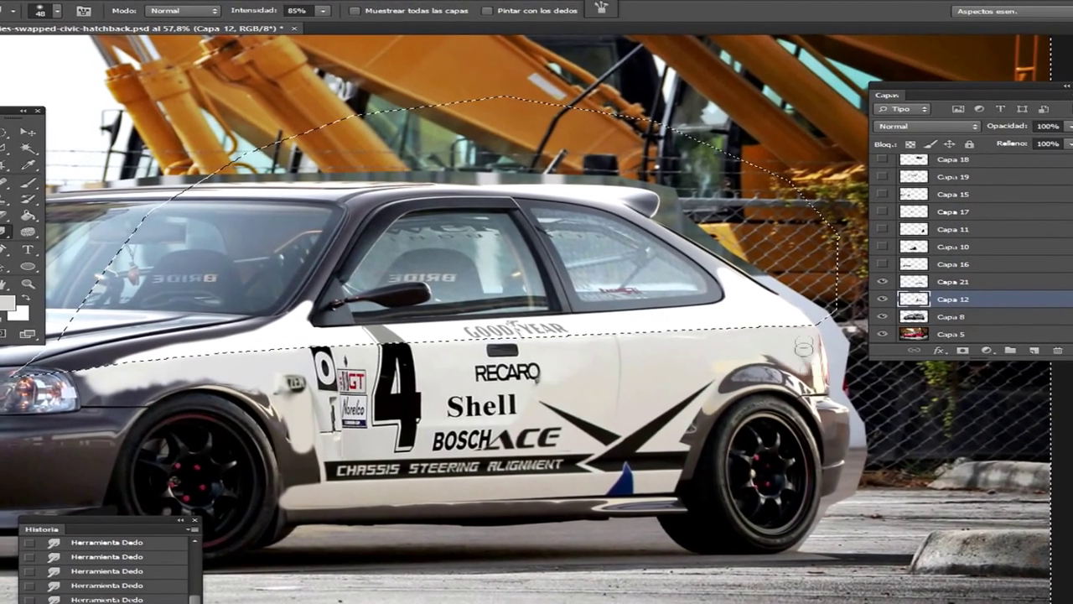
- Show and select the Capa 16 bumper kit layer, and set the Smudge brush size
{"action": "key", "text": "m"}
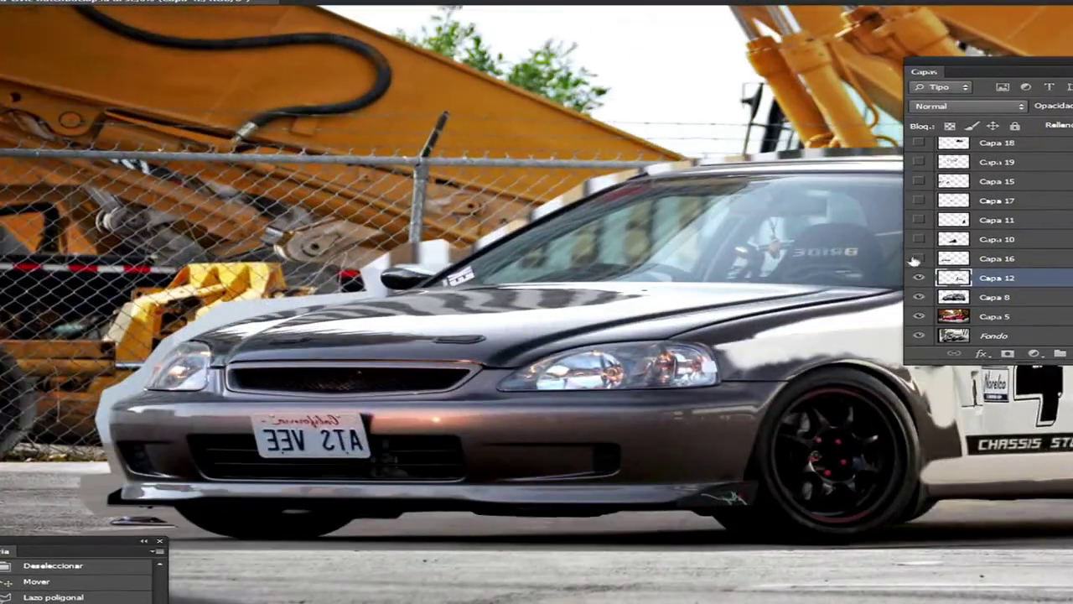
{"action": "left_click", "coordinate": [914, 244]}
{"action": "left_click", "coordinate": [996, 258]}
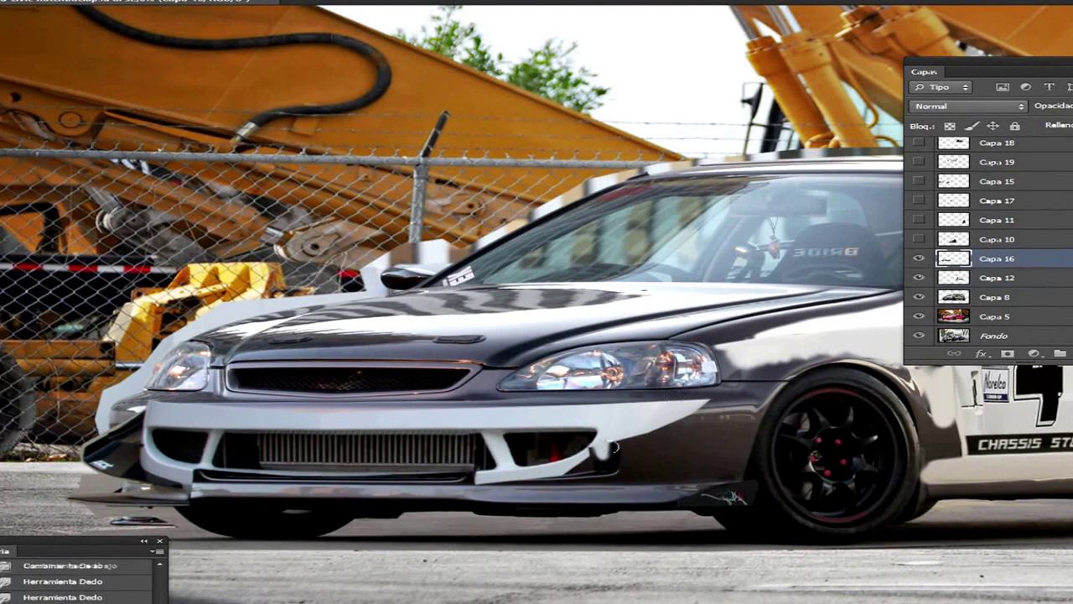
{"action": "right_click", "coordinate": [688, 381]}
{"action": "right_click", "coordinate": [721, 390]}
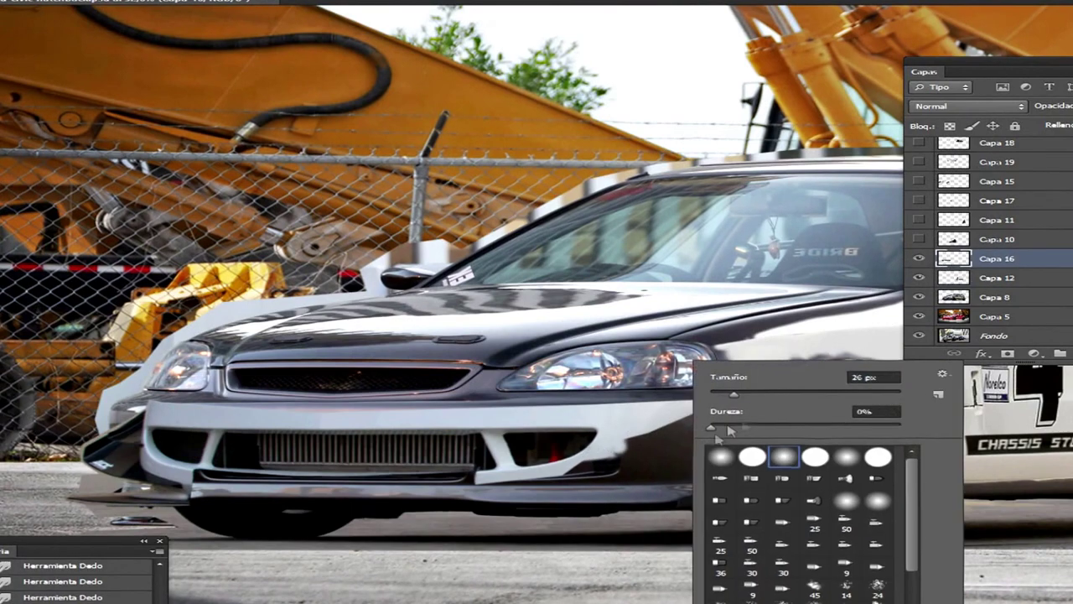
{"action": "key", "text": "Return"}
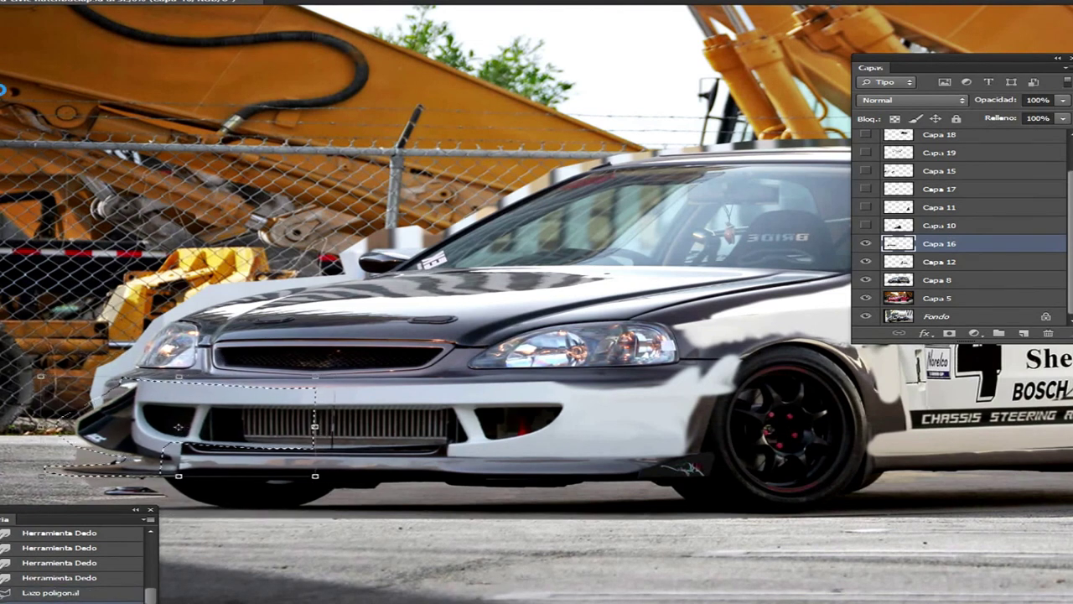
- Copy the bumper's lower corner, paste it shifted left and up, and merge it into Capa 16
{"action": "left_click_drag", "start_coordinate": [335, 424], "coordinate": [323, 423]}
{"action": "key", "text": "Escape"}
{"action": "key", "text": "ctrl+c"}
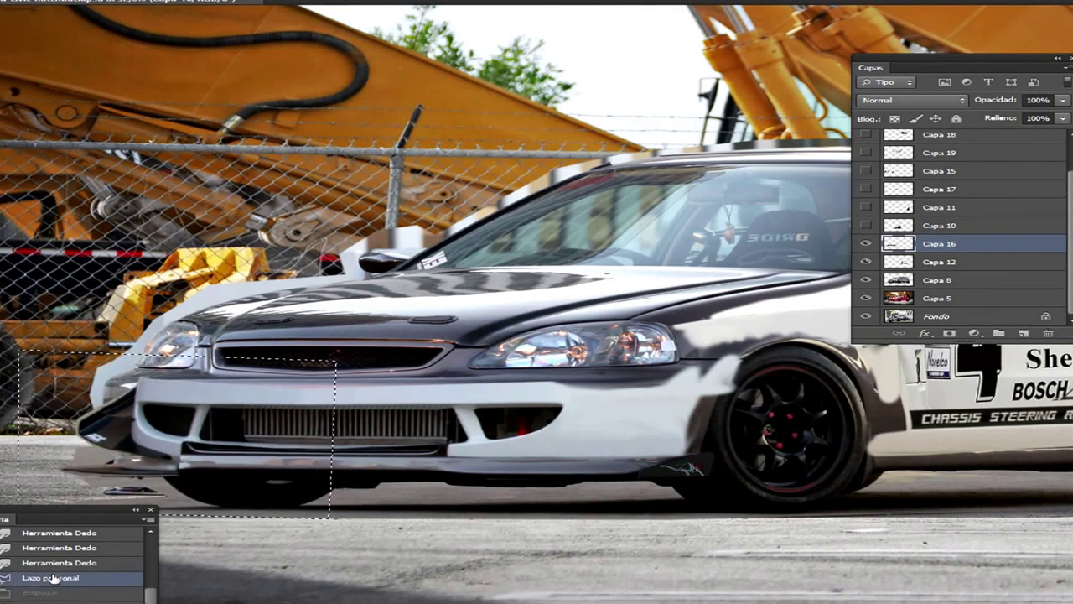
{"action": "key", "text": "ctrl+v"}
{"action": "left_click_drag", "start_coordinate": [252, 419], "coordinate": [240, 416]}
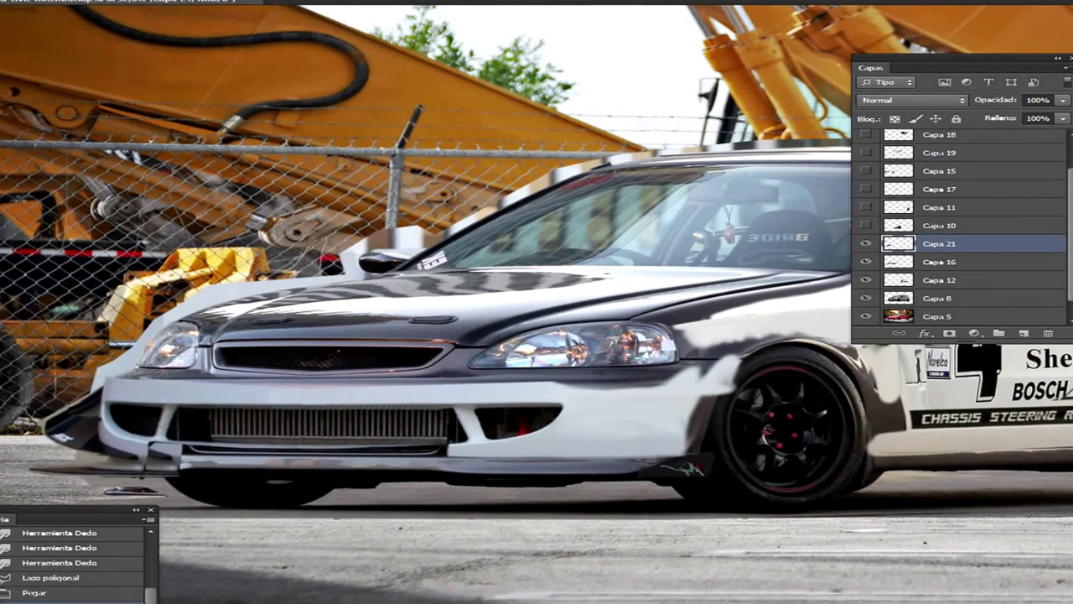
{"action": "key", "text": "alt+bracketleft"}
{"action": "left_click", "coordinate": [939, 243]}
{"action": "key", "text": "ctrl+e"}
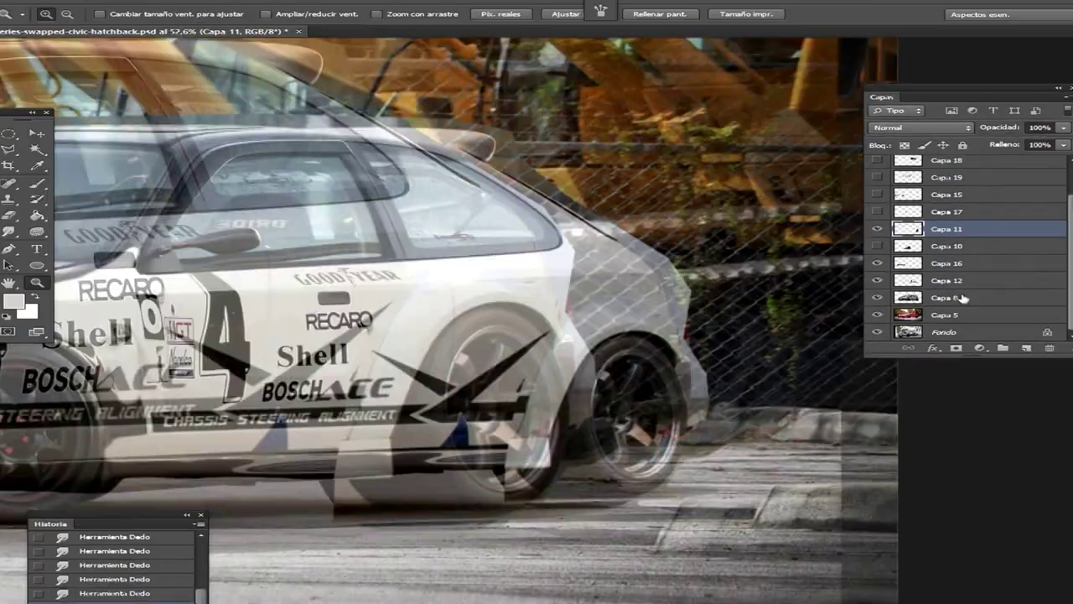
- Duplicate the rear-wheel layer Capa 8 and paint the red taillight darker
{"action": "right_click", "coordinate": [963, 299]}
{"action": "right_click", "coordinate": [648, 312]}
{"action": "left_click_drag", "start_coordinate": [524, 319], "coordinate": [540, 317]}
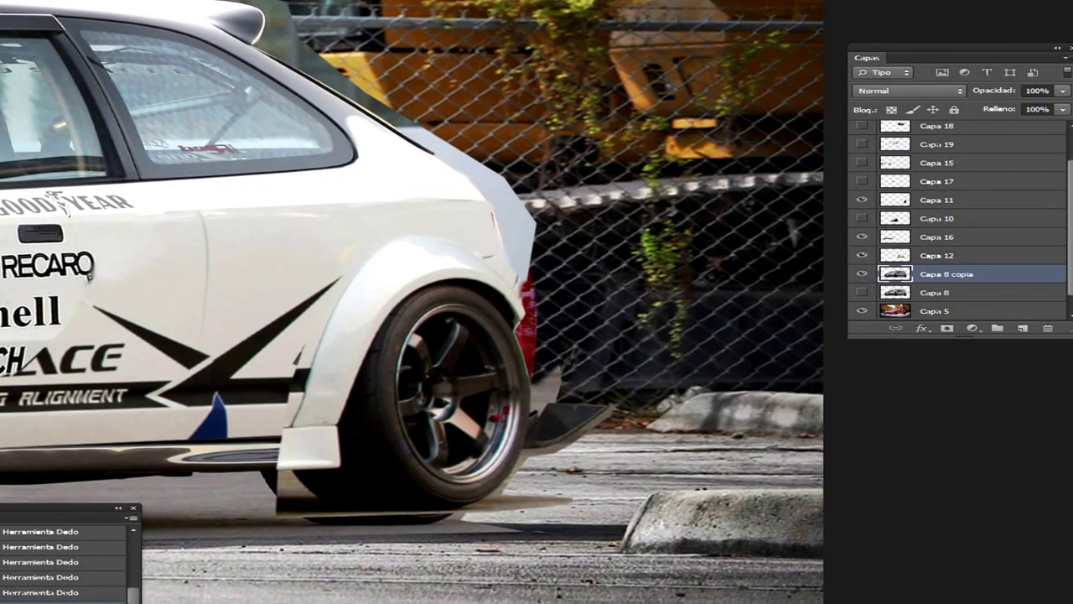
- Duplicate Capa 5 to create Capa 5 copia
{"action": "right_click", "coordinate": [952, 308]}
{"action": "left_click", "coordinate": [671, 160]}
{"action": "left_click", "coordinate": [444, 262]}
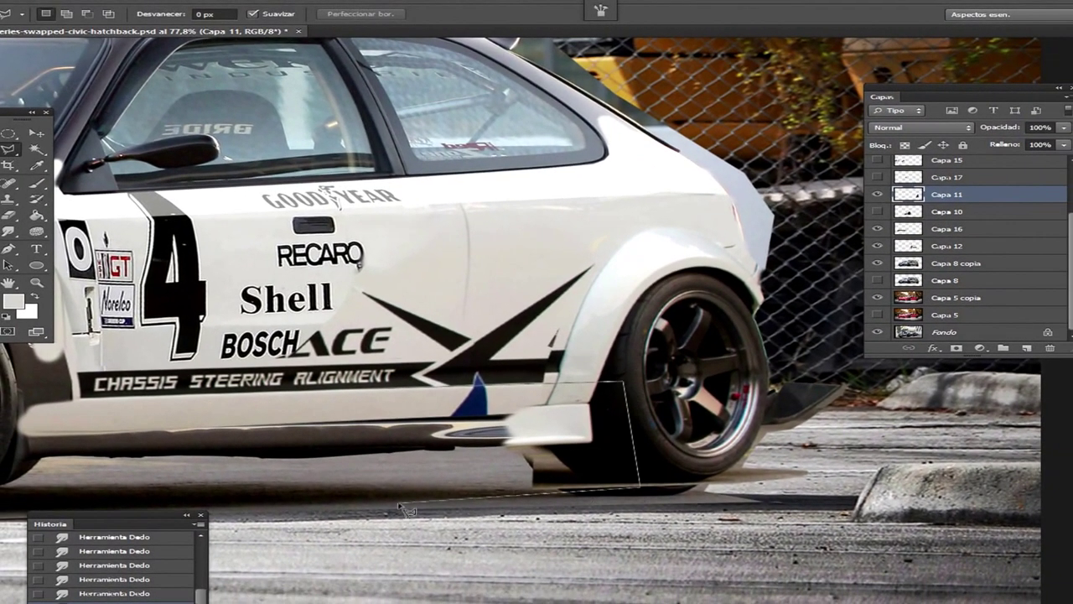
- Copy the selected rear sill area onto a new layer, Capa 21
{"action": "right_click", "coordinate": [558, 161]}
{"action": "left_click", "coordinate": [611, 265]}
{"action": "left_click", "coordinate": [47, 132]}
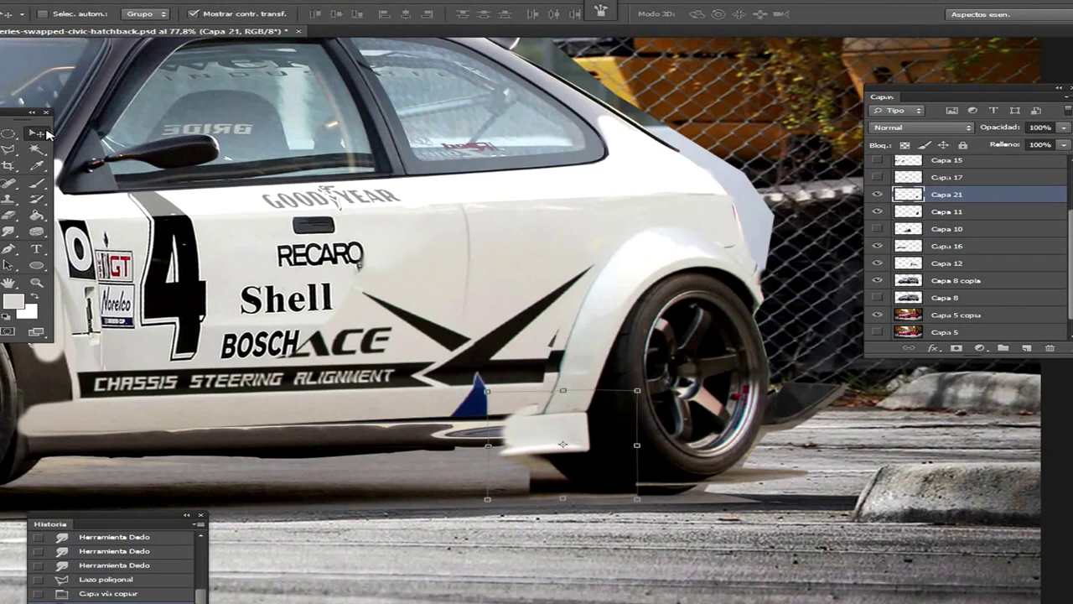
- Paint a light beige side skirt along the door sill on new layer Capa 22, then fit on screen
{"action": "left_click", "coordinate": [8, 148]}
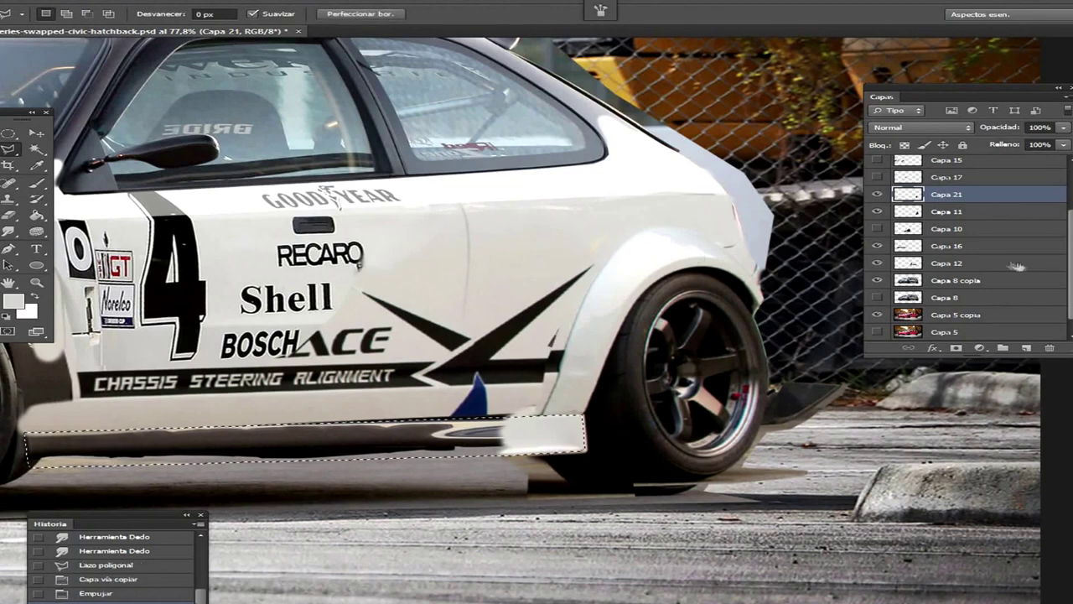
{"action": "left_click", "coordinate": [36, 183]}
{"action": "left_click_drag", "start_coordinate": [50, 444], "coordinate": [469, 436]}
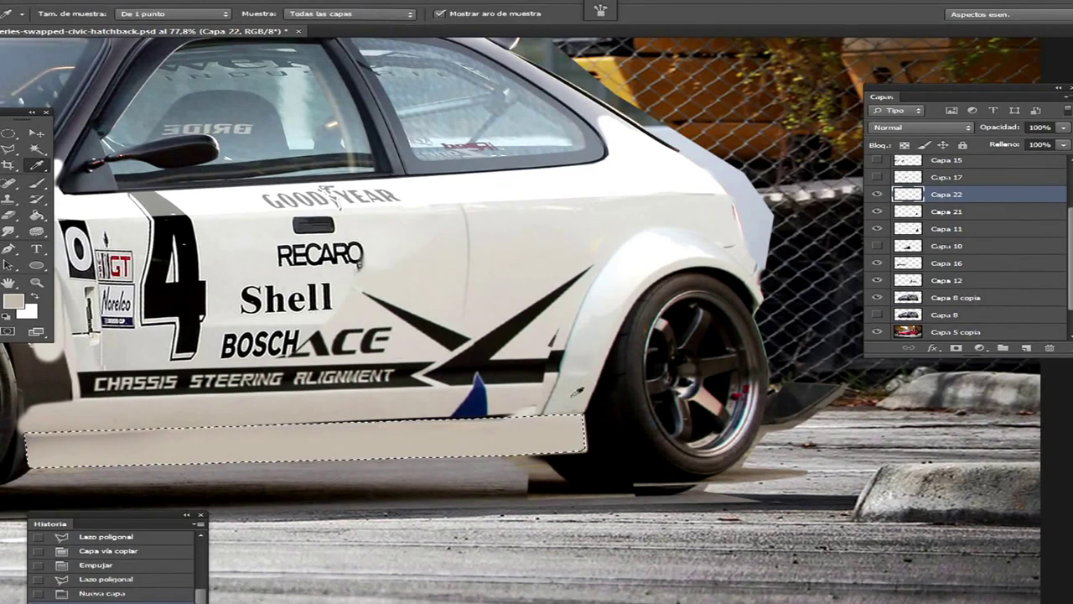
{"action": "left_click", "coordinate": [491, 368], "text": "alt"}
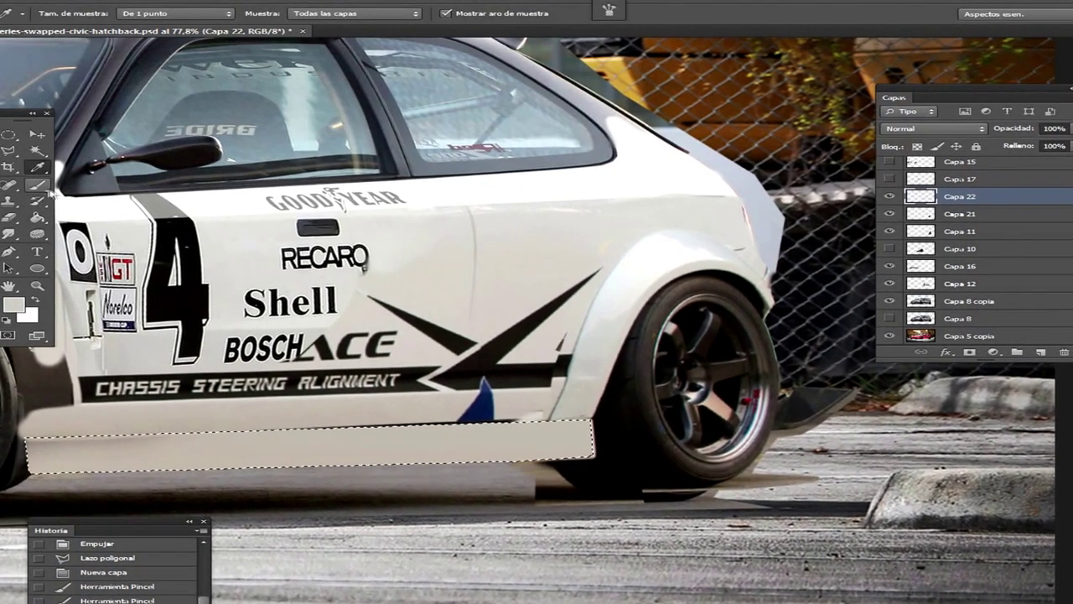
{"action": "key", "text": "ctrl+d"}
{"action": "key", "text": "h"}
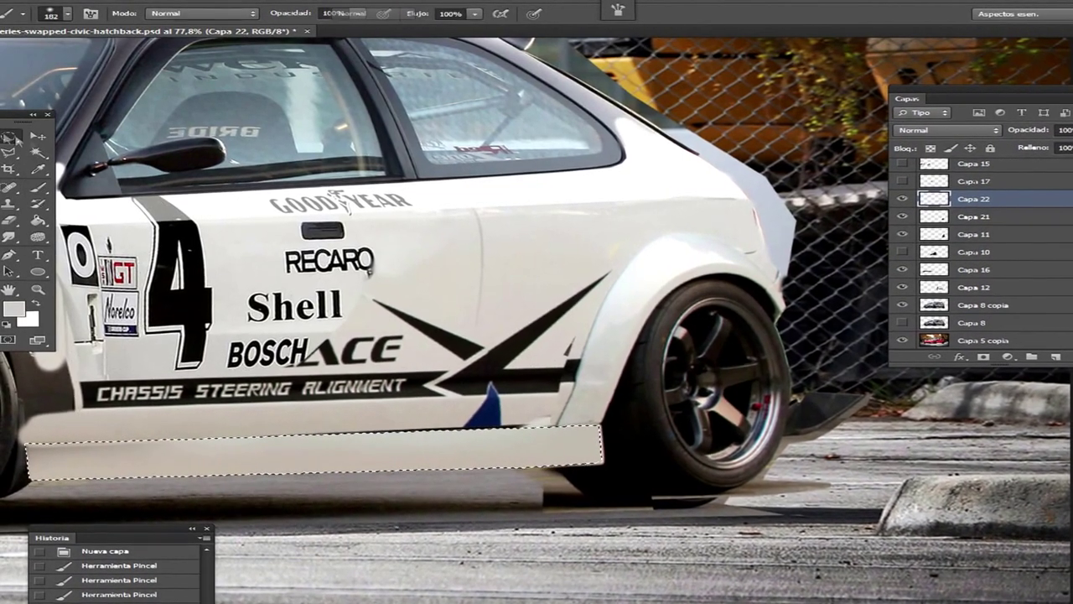
{"action": "left_click", "coordinate": [328, 14]}
{"action": "key", "text": "z"}
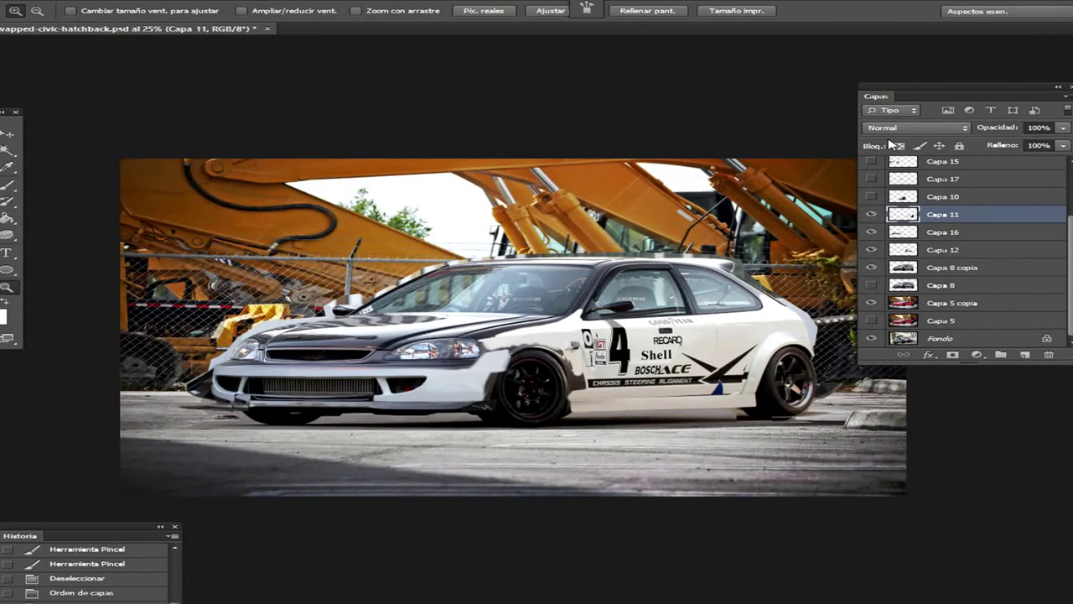
- Hide Capa 11, zoom into the car's rear, and add an empty Capa 22 below Capa 8 copia
{"action": "left_click", "coordinate": [873, 215]}
{"action": "key", "text": "v"}
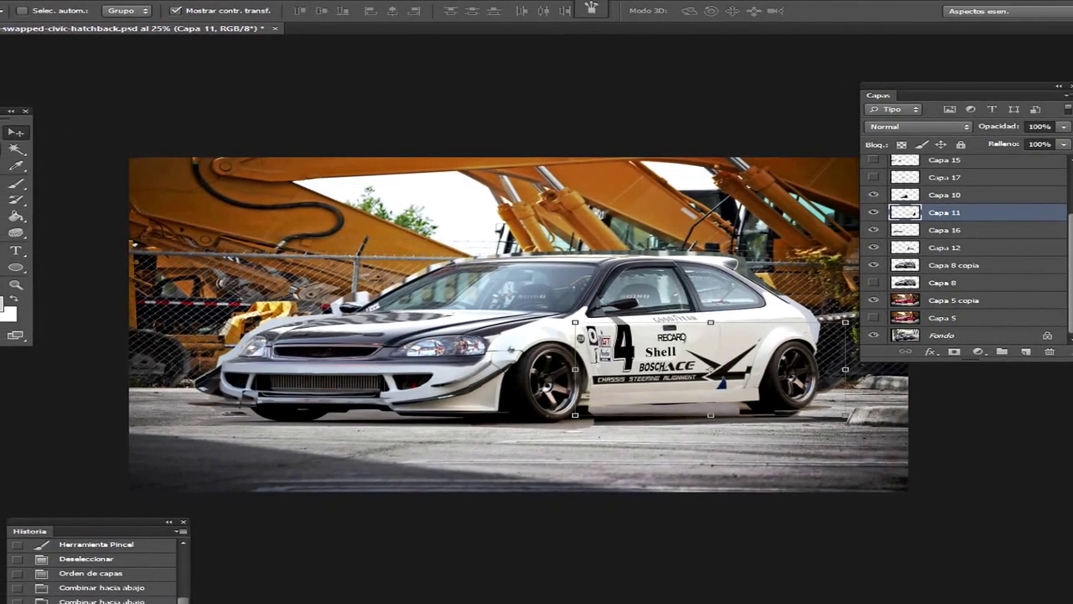
{"action": "key", "text": "m"}
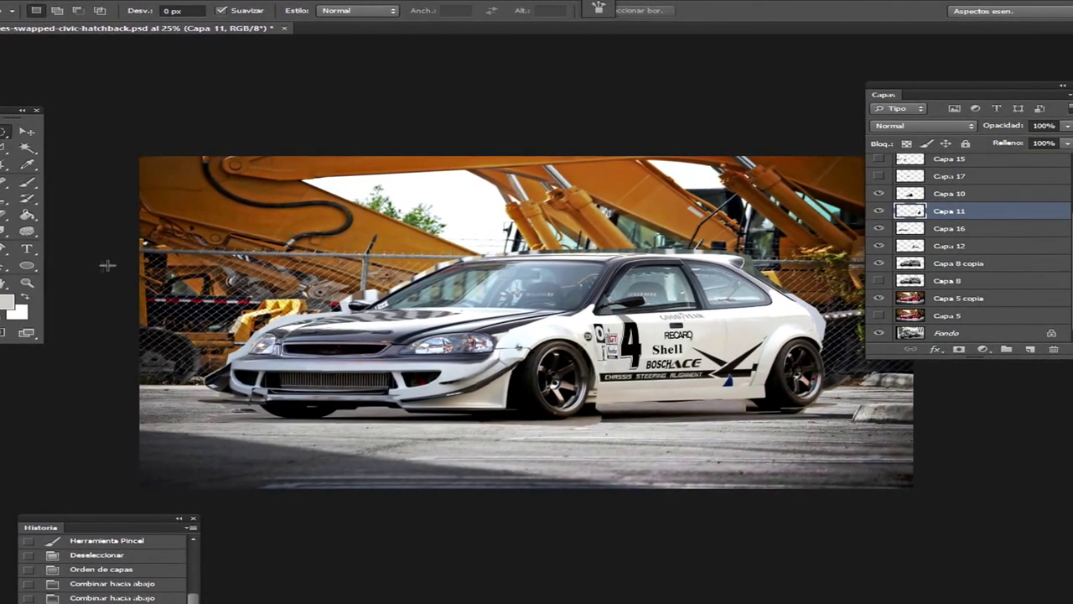
{"action": "key", "text": "z"}
{"action": "left_click", "coordinate": [827, 394]}
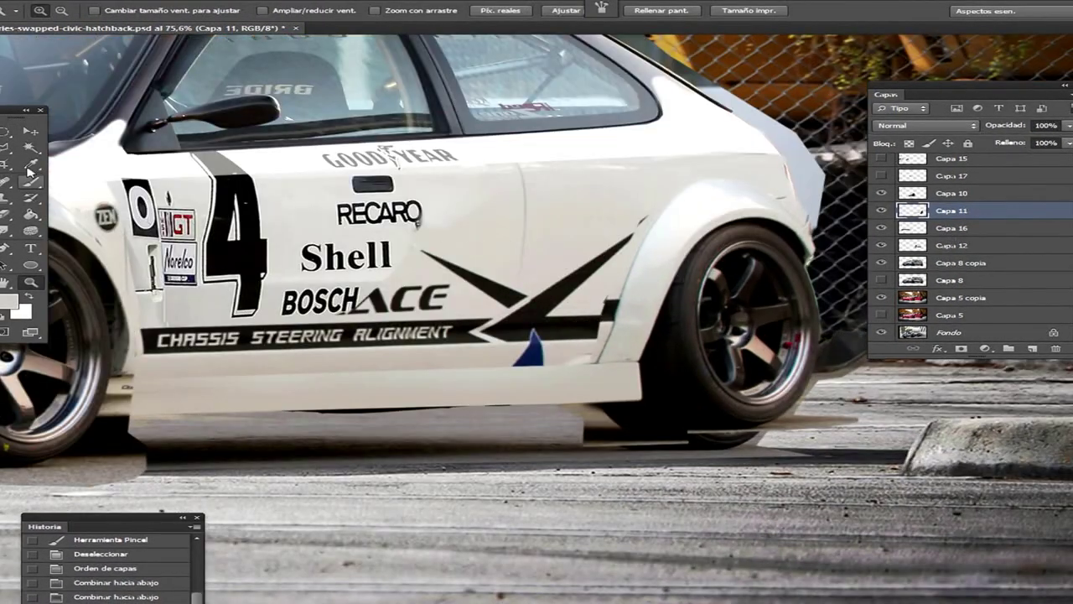
{"action": "key", "text": "l"}
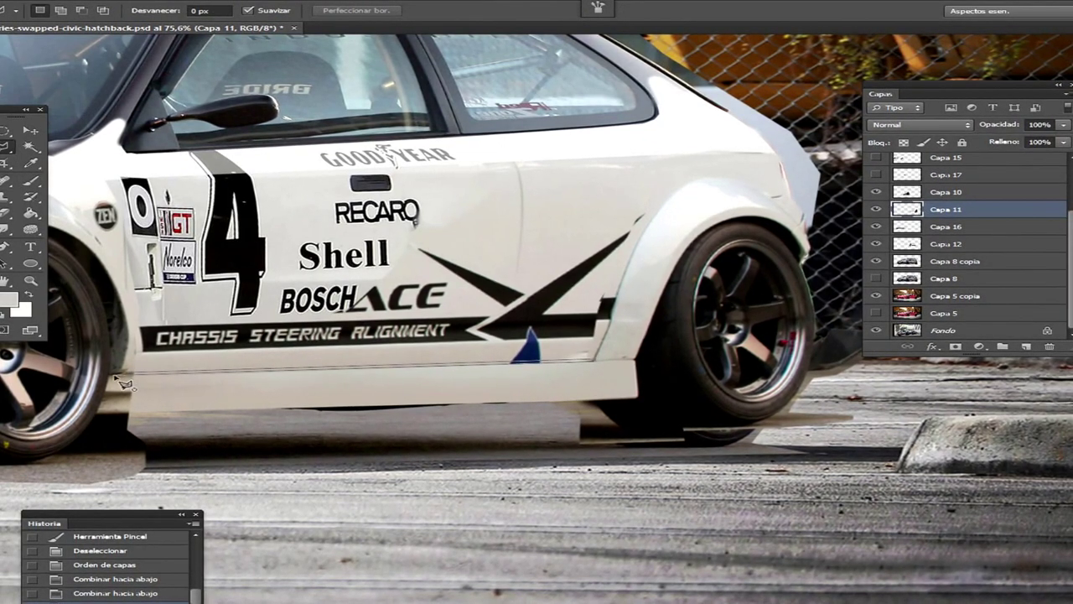
{"action": "key", "text": "b"}
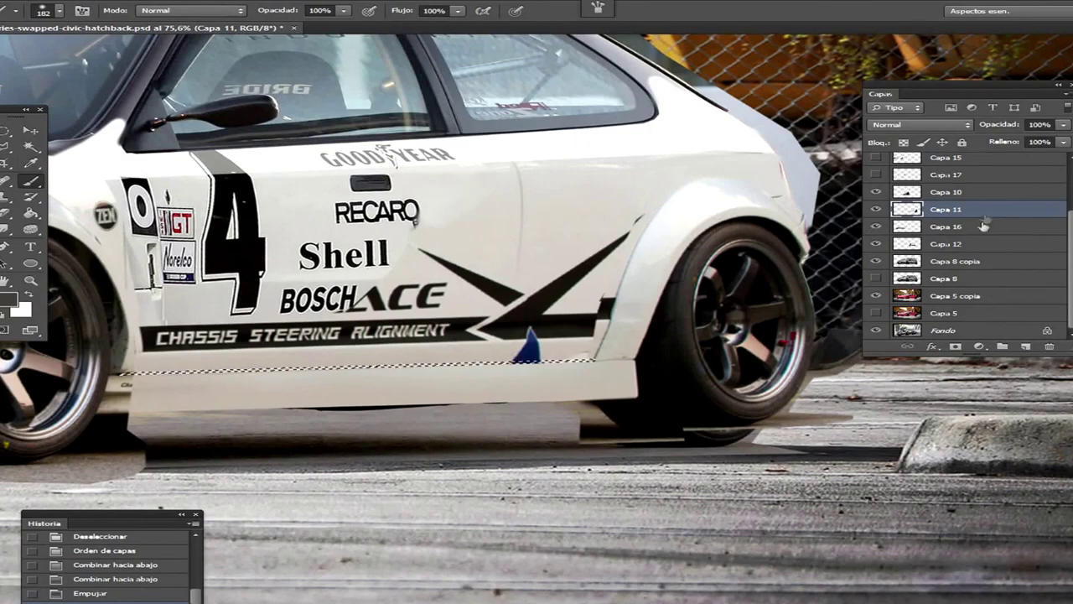
{"action": "key", "text": "ctrl+j"}
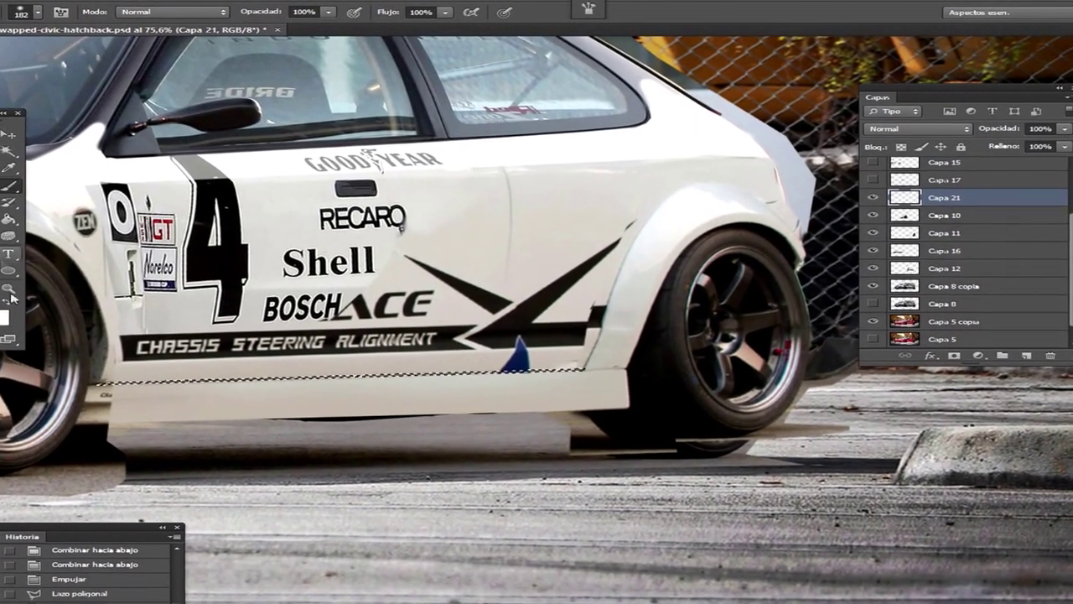
{"action": "key", "text": "l"}
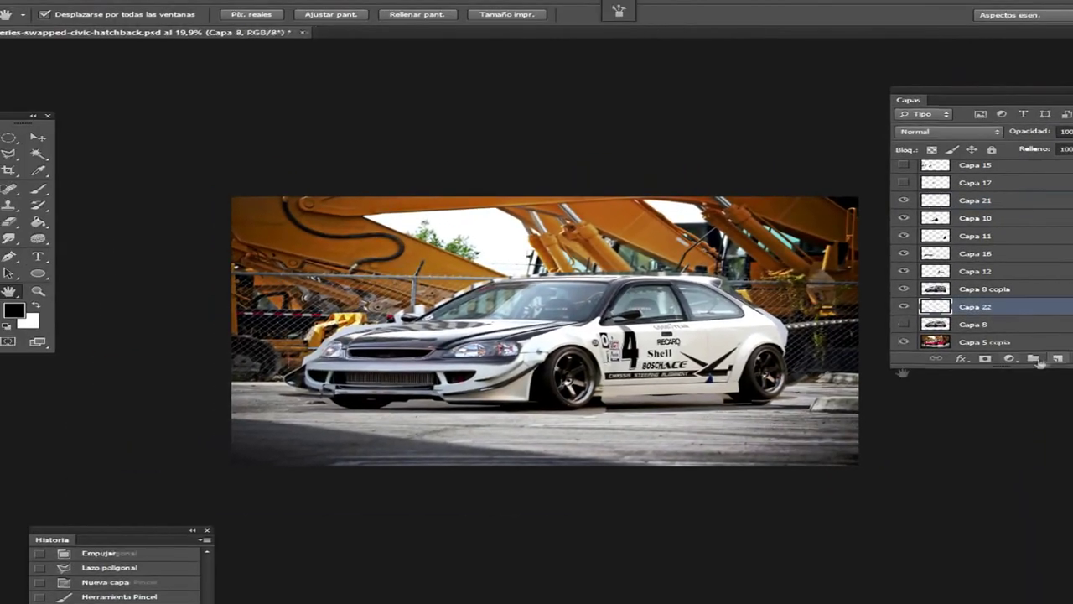
- Fill Capa 22 with blue and delete the selected ground shadow under the car
{"action": "left_click", "coordinate": [13, 310]}
{"action": "left_click", "coordinate": [930, 210]}
{"action": "key", "text": "alt+BackSpace"}
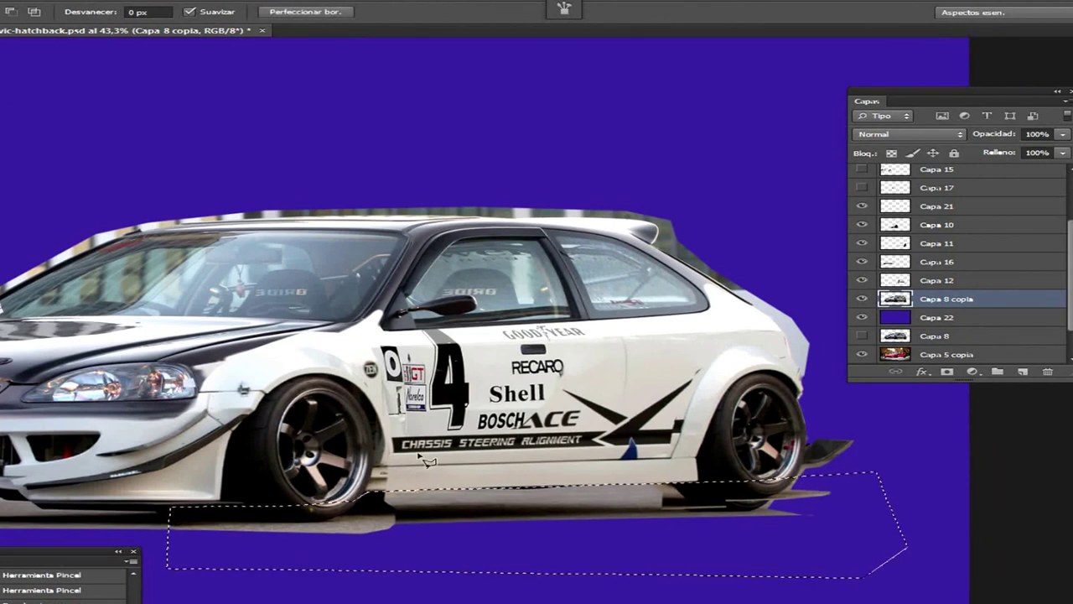
{"action": "key", "text": "Delete"}
{"action": "key", "text": "ctrl+d"}
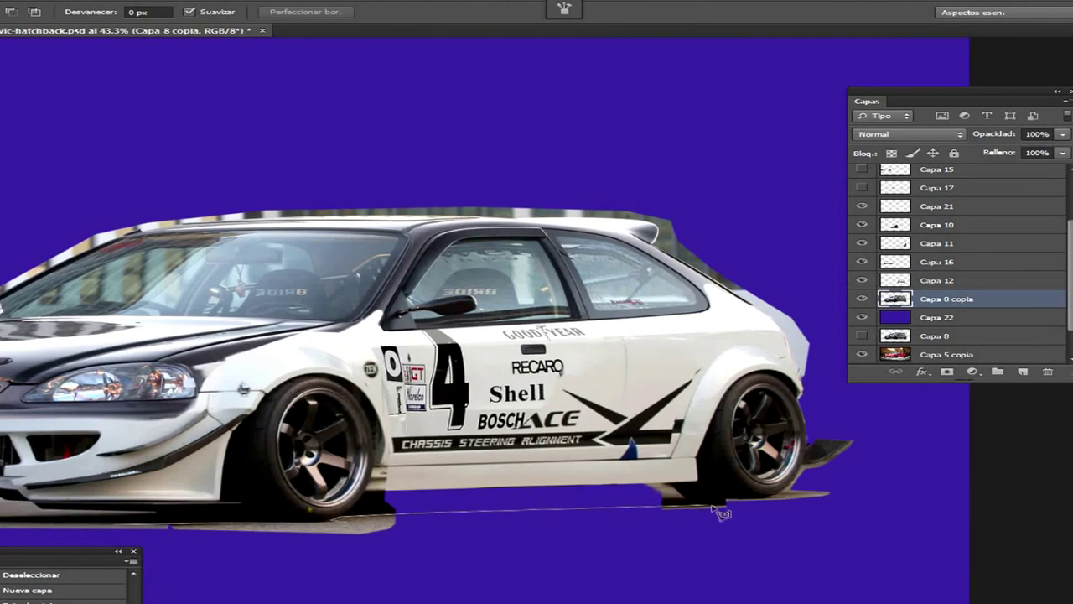
- Outline the red side-skirt strip below the door with the Polygonal Lasso
{"action": "left_click", "coordinate": [120, 537]}
{"action": "left_click", "coordinate": [937, 280]}
{"action": "left_click", "coordinate": [936, 243]}
{"action": "left_click", "coordinate": [930, 224]}
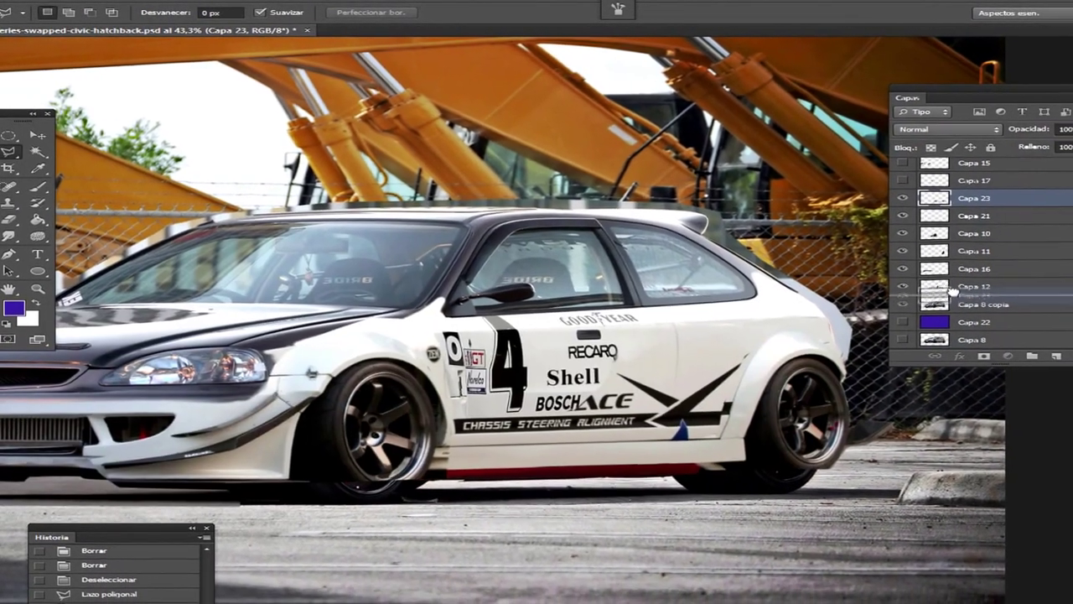
- Move Capa 23 below Capa 11 and nudge the red strip into place
{"action": "left_click_drag", "start_coordinate": [964, 200], "coordinate": [964, 263]}
{"action": "key", "text": "v"}
{"action": "left_click_drag", "start_coordinate": [510, 485], "coordinate": [511, 487]}
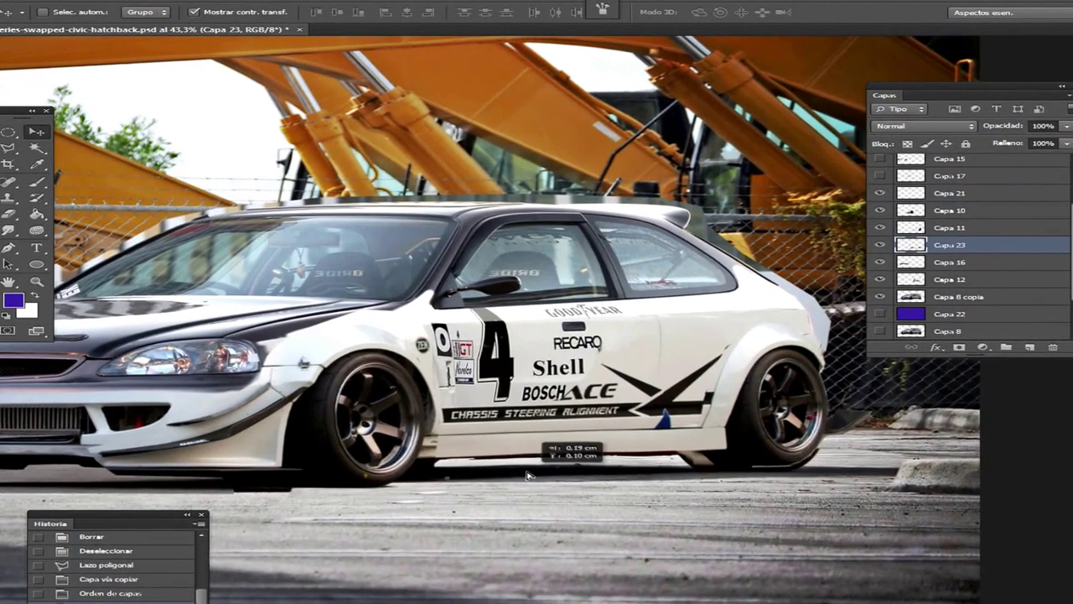
{"action": "key", "text": "m"}
{"action": "left_click", "coordinate": [880, 228]}
{"action": "key", "text": "e"}
{"action": "right_click", "coordinate": [727, 346]}
{"action": "key", "text": "Escape"}
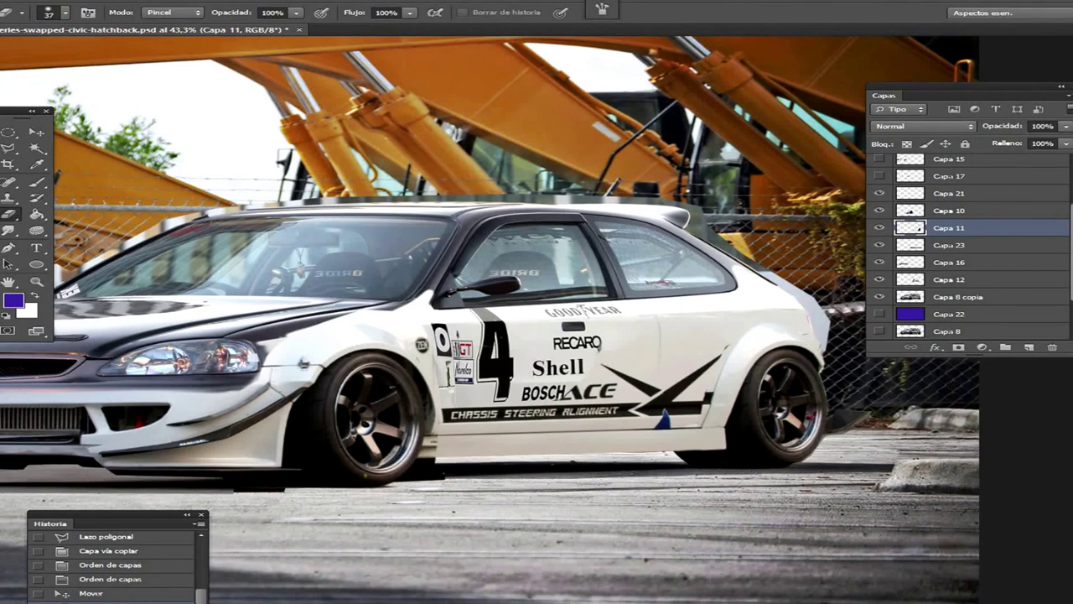
- Rotate the red strip on Capa 23 by -1.4° to follow the sill
{"action": "key", "text": "v"}
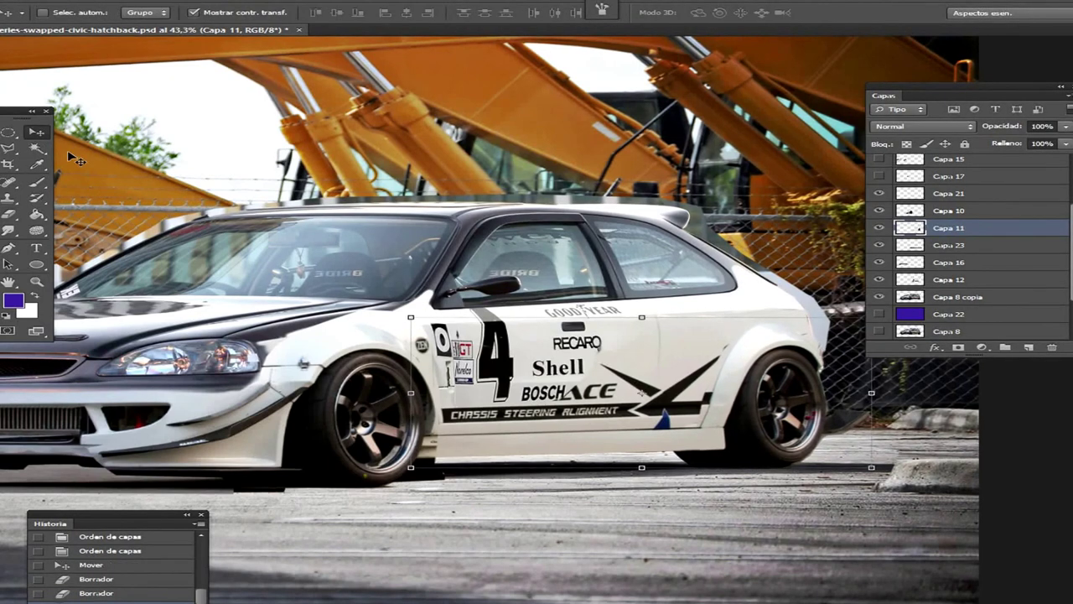
{"action": "left_click", "coordinate": [947, 246]}
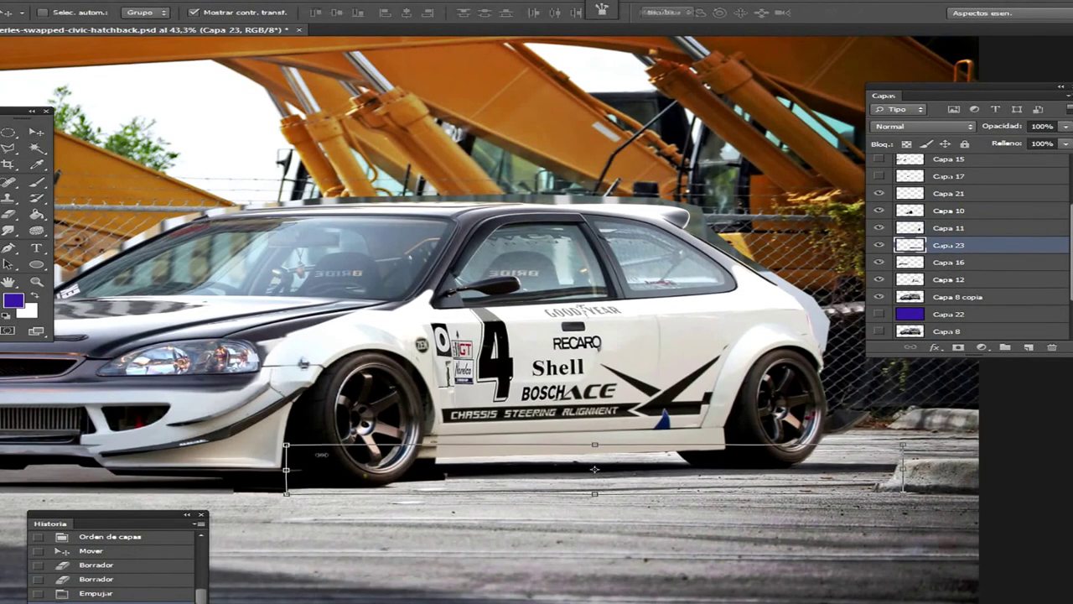
{"action": "left_click_drag", "start_coordinate": [285, 497], "coordinate": [288, 485]}
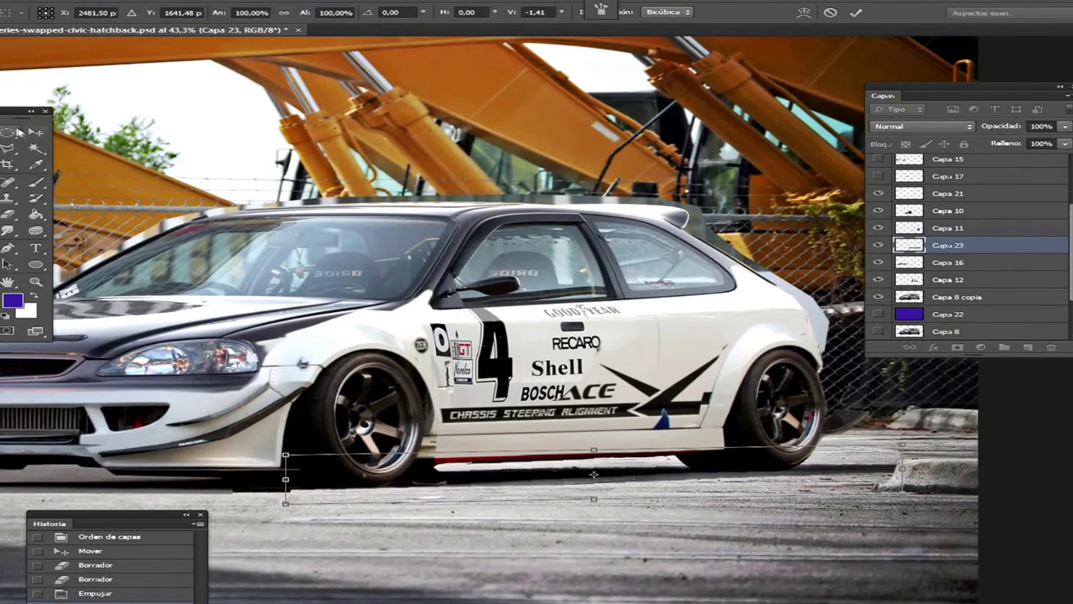
{"action": "left_click", "coordinate": [18, 132]}
- Smudge away the debris under the car, using smudge brush sizes 32 and 8
{"action": "key", "text": "alt+bracketright"}
{"action": "key", "text": "alt+bracketright"}
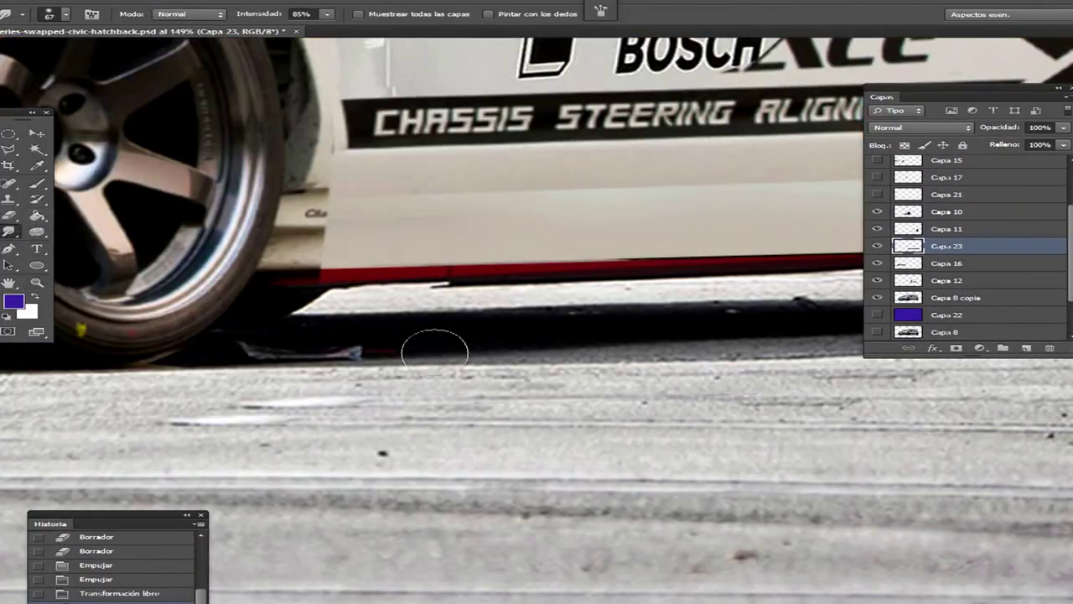
{"action": "left_click_drag", "start_coordinate": [361, 350], "coordinate": [252, 346]}
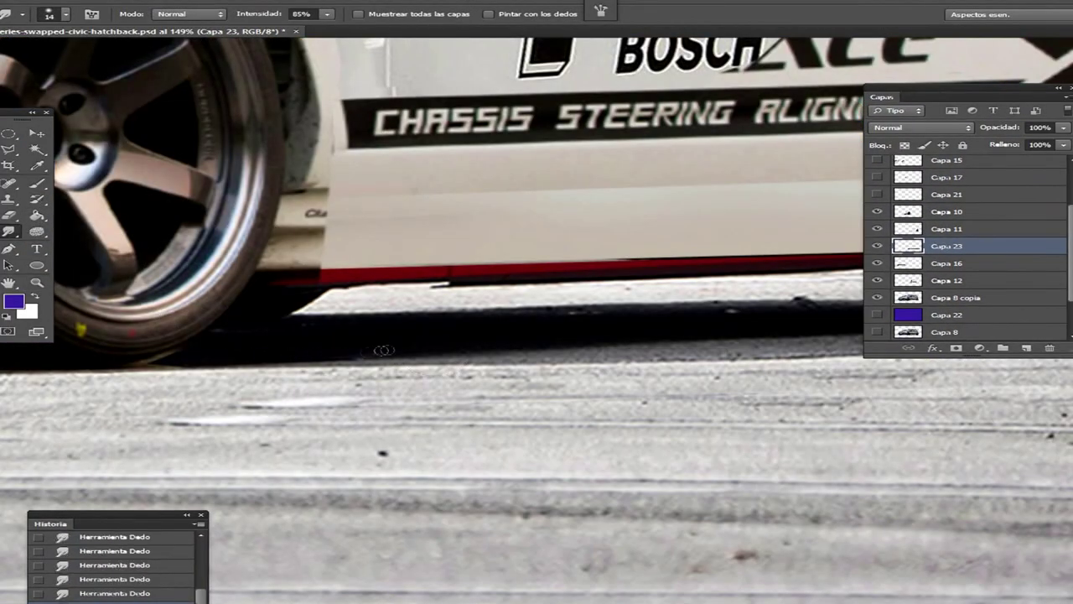
{"action": "right_click", "coordinate": [311, 301]}
{"action": "key", "text": "Return"}
{"action": "right_click", "coordinate": [311, 293]}
{"action": "key", "text": "Return"}
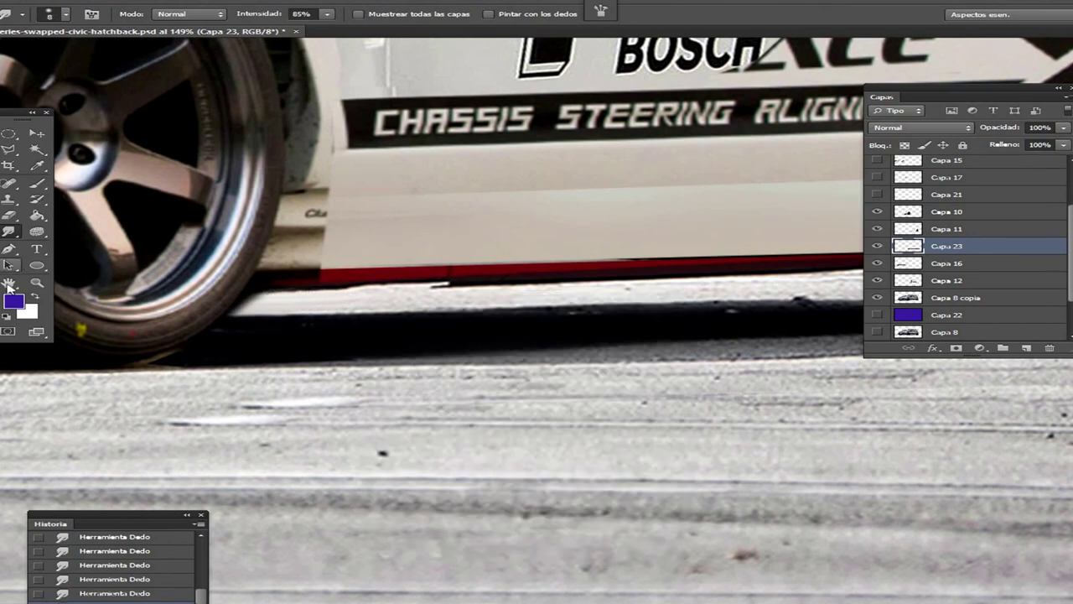
{"action": "key", "text": "h"}
{"action": "left_click_drag", "start_coordinate": [335, 252], "coordinate": [780, 285]}
- Compare layer visibility, then erase a strip along the sill on Capa 10
{"action": "left_click", "coordinate": [877, 211]}
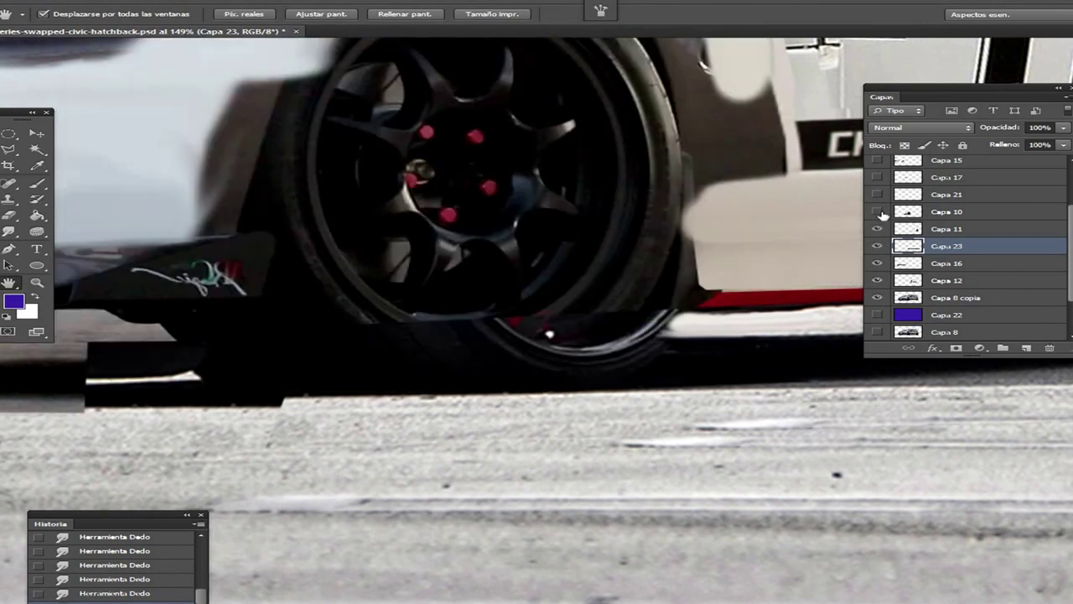
{"action": "left_click", "coordinate": [876, 298]}
{"action": "left_click", "coordinate": [876, 298]}
{"action": "left_click", "coordinate": [877, 211]}
{"action": "left_click", "coordinate": [877, 315]}
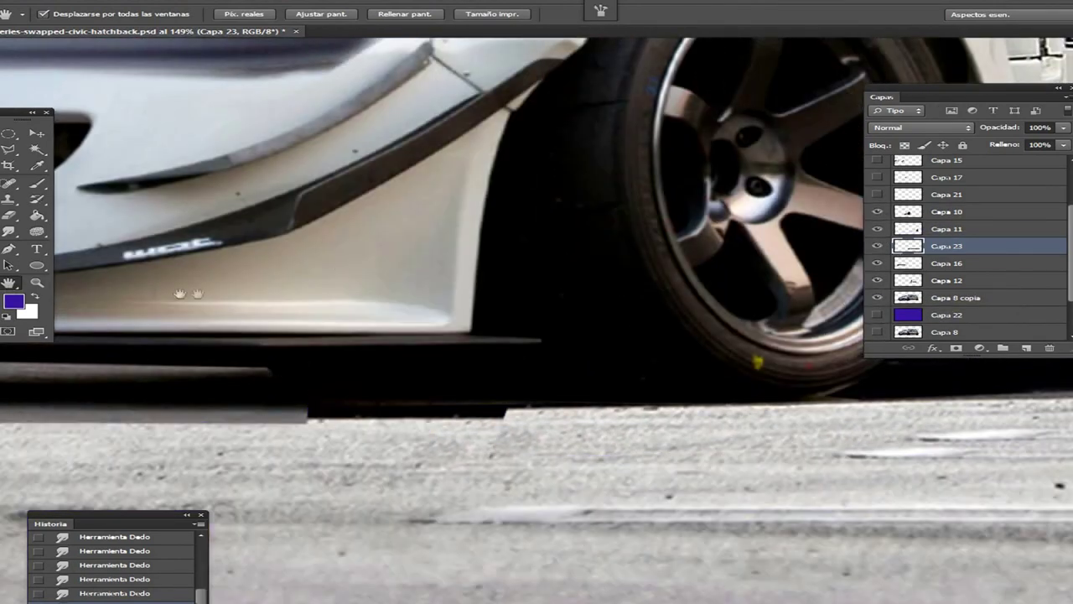
{"action": "left_click", "coordinate": [908, 211]}
{"action": "key", "text": "e"}
{"action": "left_click_drag", "start_coordinate": [260, 392], "coordinate": [675, 409]}
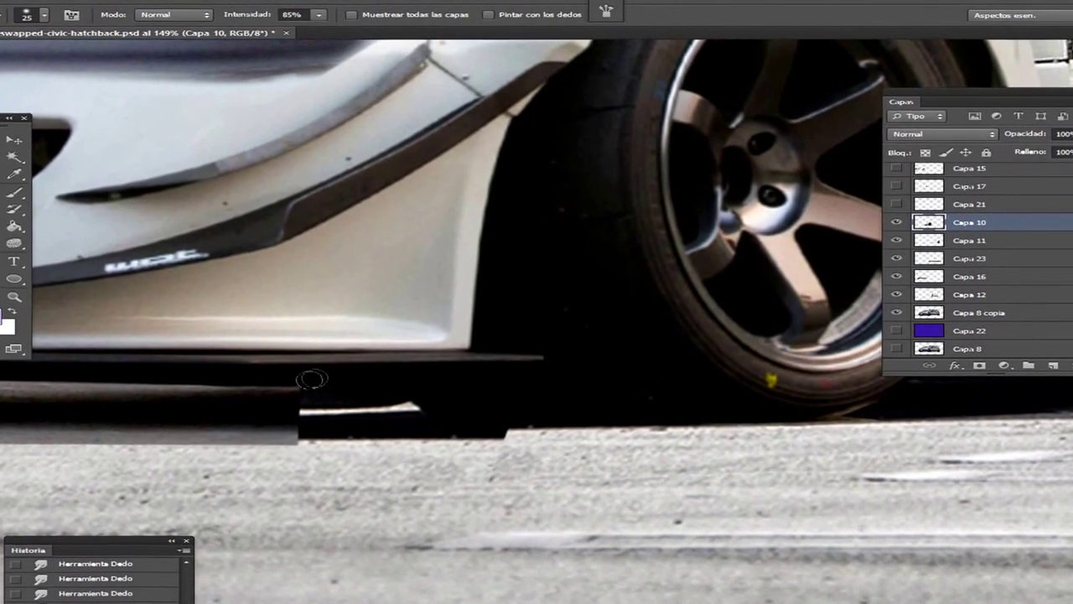
- Fit the image on screen, show the blue backdrop, and select Capa 8 copia
{"action": "key", "text": "h"}
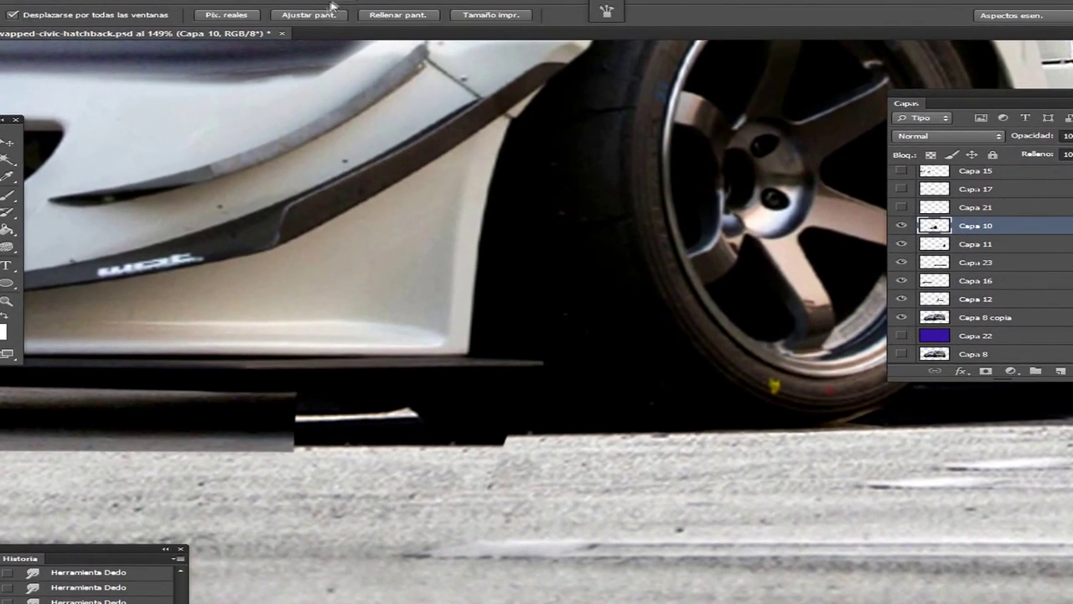
{"action": "left_click", "coordinate": [309, 14]}
{"action": "left_click", "coordinate": [905, 293]}
{"action": "left_click", "coordinate": [989, 275]}
- Zoom in and outline the shadow under the Civic's front bumper
{"action": "key", "text": "z"}
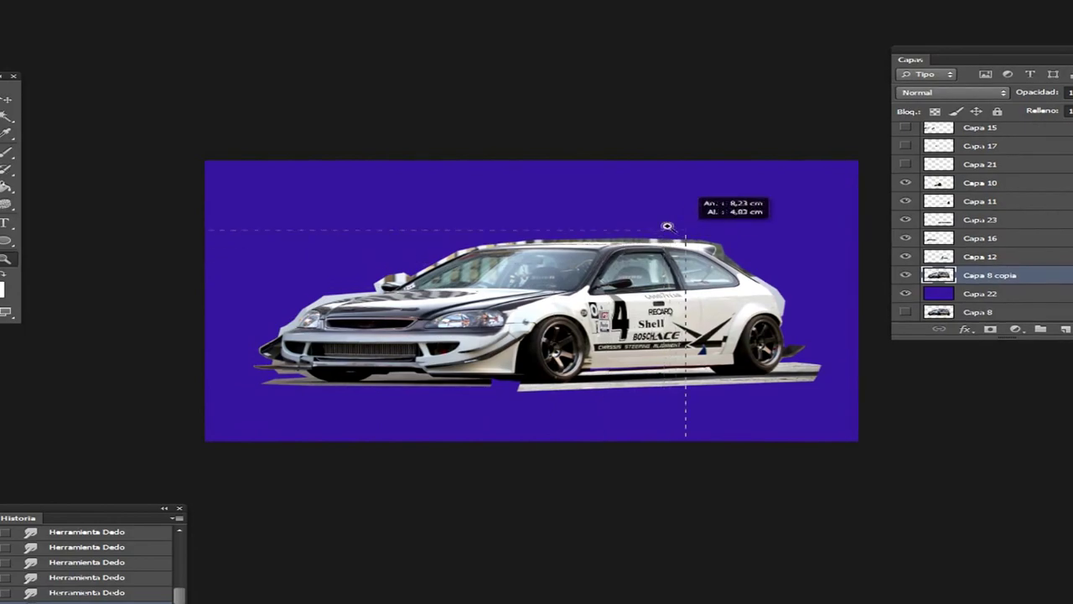
{"action": "left_click_drag", "start_coordinate": [668, 226], "coordinate": [671, 227]}
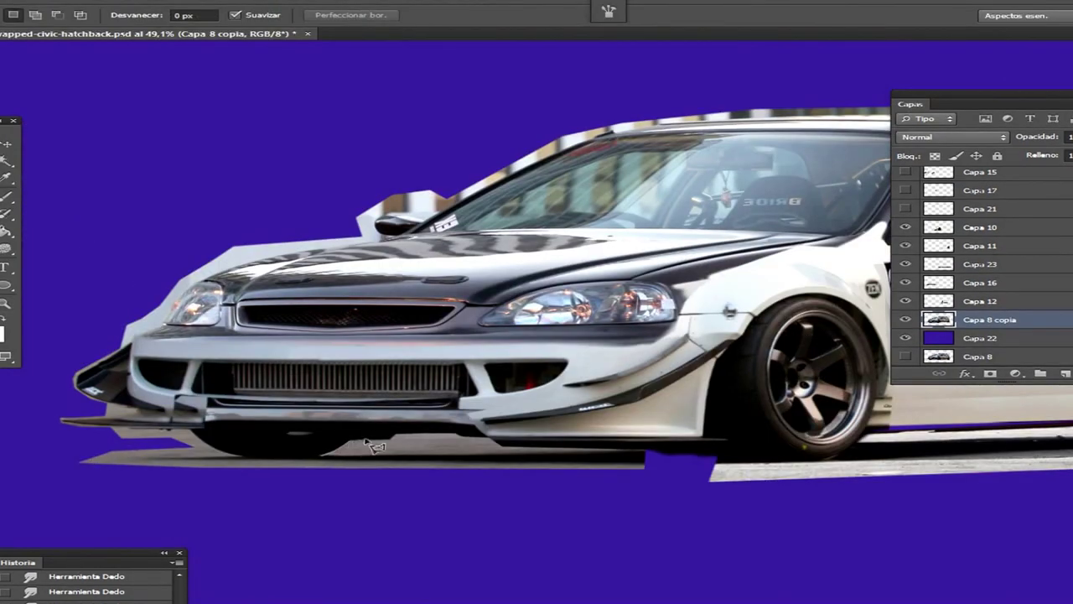
{"action": "left_click", "coordinate": [695, 431]}
{"action": "left_click", "coordinate": [677, 465]}
{"action": "left_click", "coordinate": [40, 475]}
{"action": "left_click", "coordinate": [26, 413]}
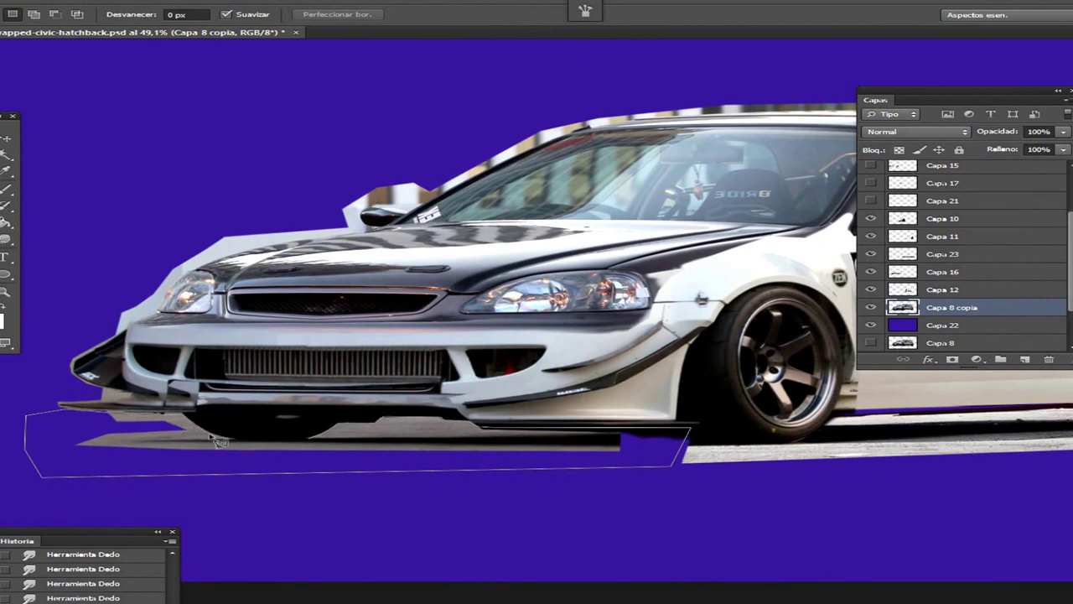
{"action": "double_click", "coordinate": [318, 444]}
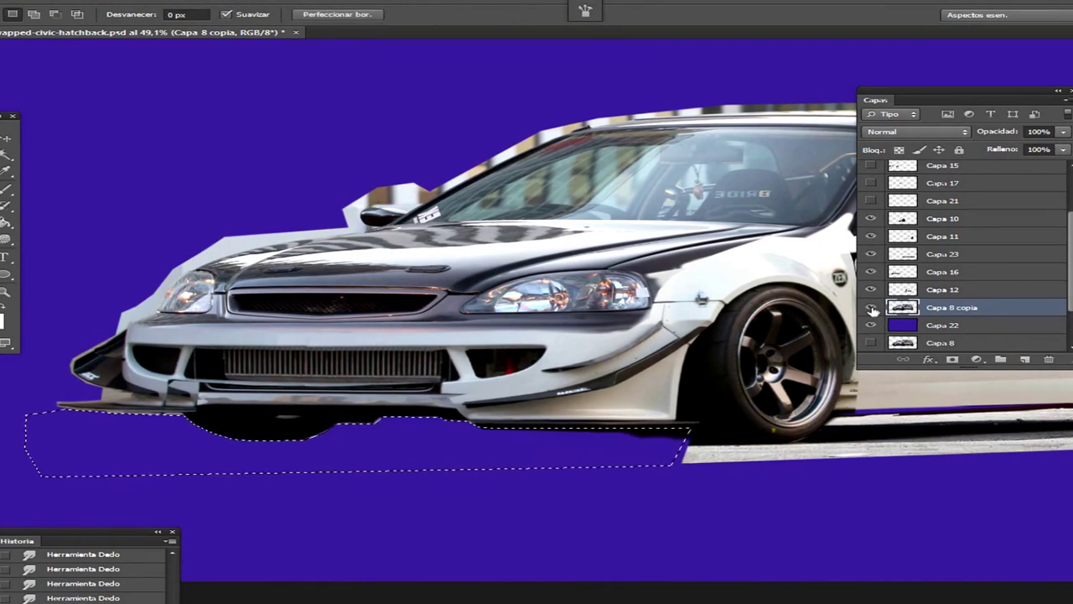
- Reveal the red Corvette layer and copy its splitter onto new layer Capa 24
{"action": "left_click_drag", "start_coordinate": [870, 218], "coordinate": [871, 343]}
{"action": "scroll", "coordinate": [964, 252], "scroll_direction": "down", "scroll_amount": 2}
{"action": "left_click", "coordinate": [870, 313]}
{"action": "key", "text": "ctrl+d"}
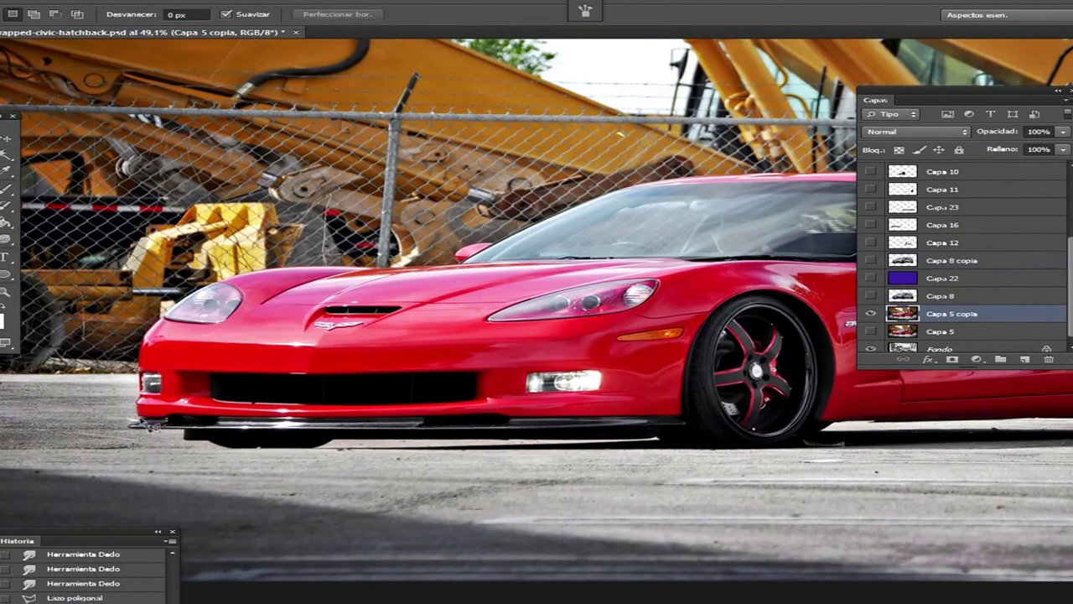
{"action": "right_click", "coordinate": [139, 426]}
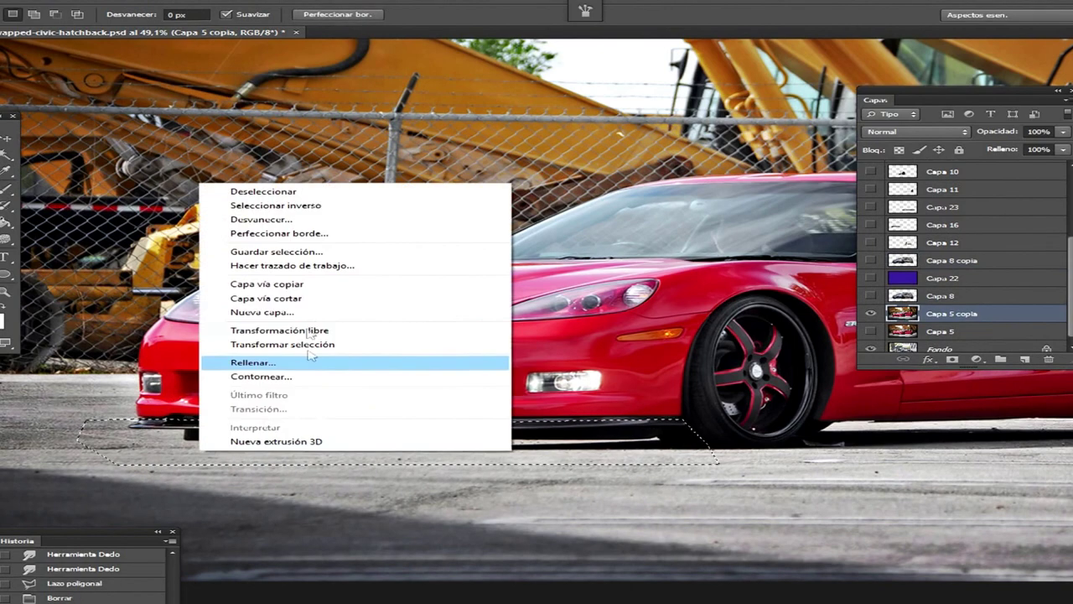
{"action": "left_click", "coordinate": [246, 280]}
- Move the copied splitter under the Civic's bumper and start Free Transform to angle it
{"action": "left_click", "coordinate": [870, 314], "text": "alt"}
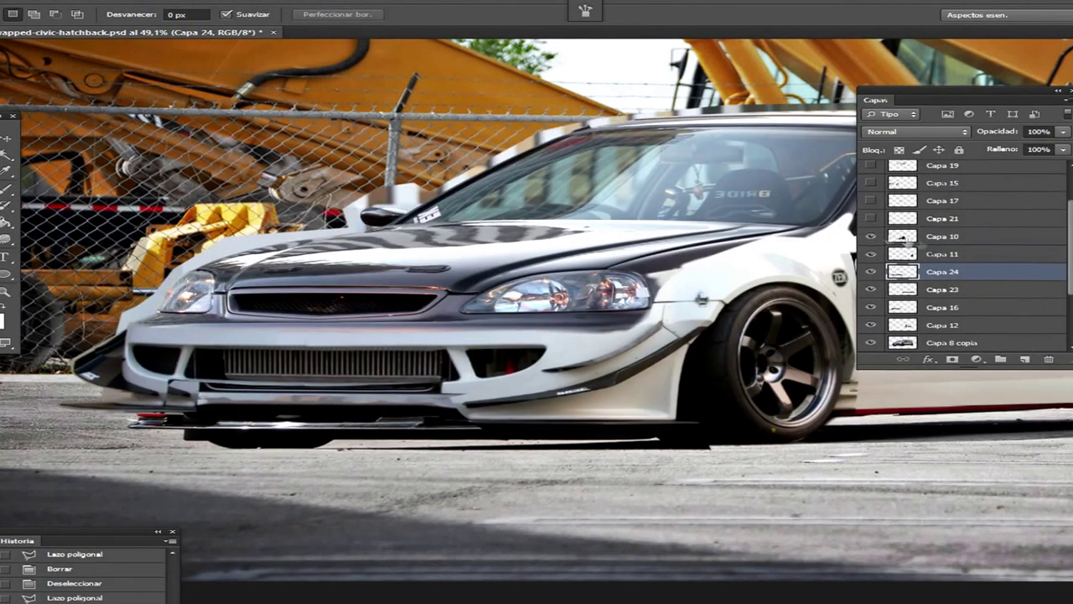
{"action": "key", "text": "v"}
{"action": "left_click_drag", "start_coordinate": [374, 426], "coordinate": [440, 438]}
{"action": "key", "text": "ctrl+["}
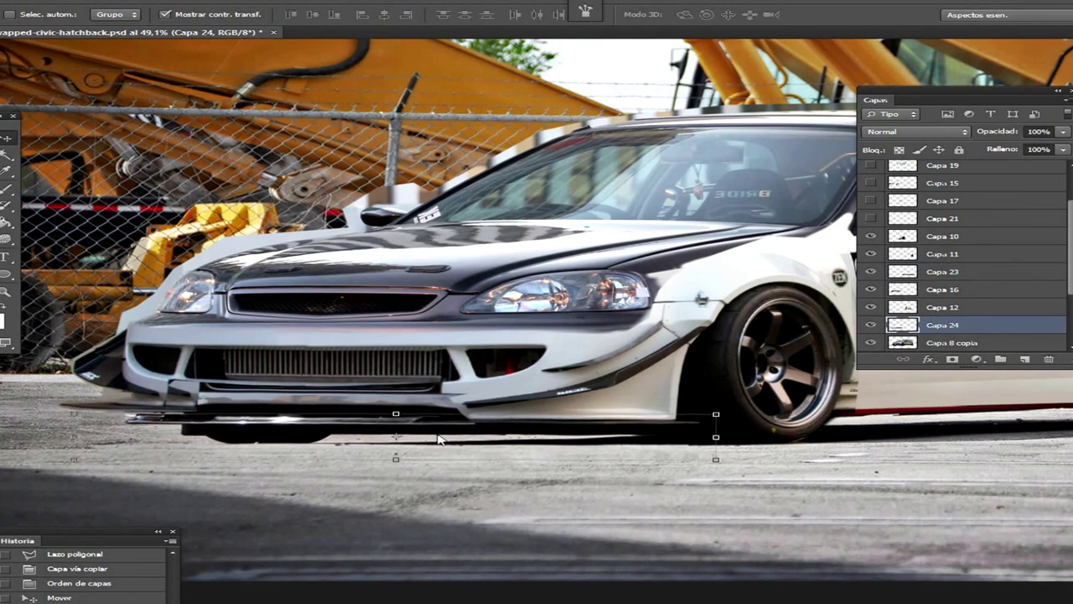
{"action": "right_click", "coordinate": [127, 422]}
{"action": "left_click", "coordinate": [138, 424]}
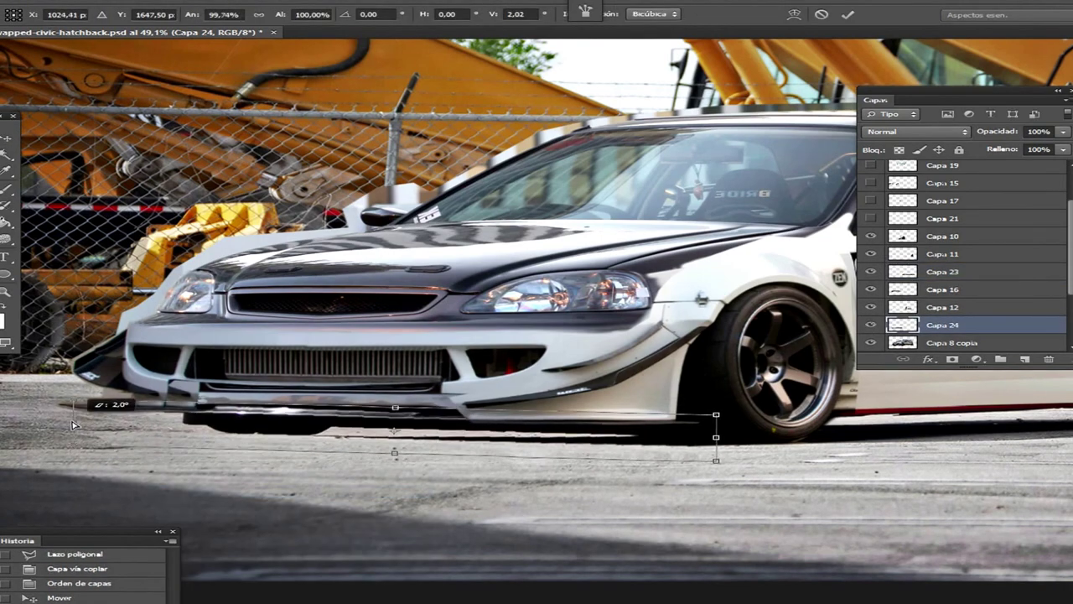
- Tilt the copied splitter strip to about -1.1° and apply the transformation
{"action": "left_click_drag", "start_coordinate": [75, 451], "coordinate": [69, 425]}
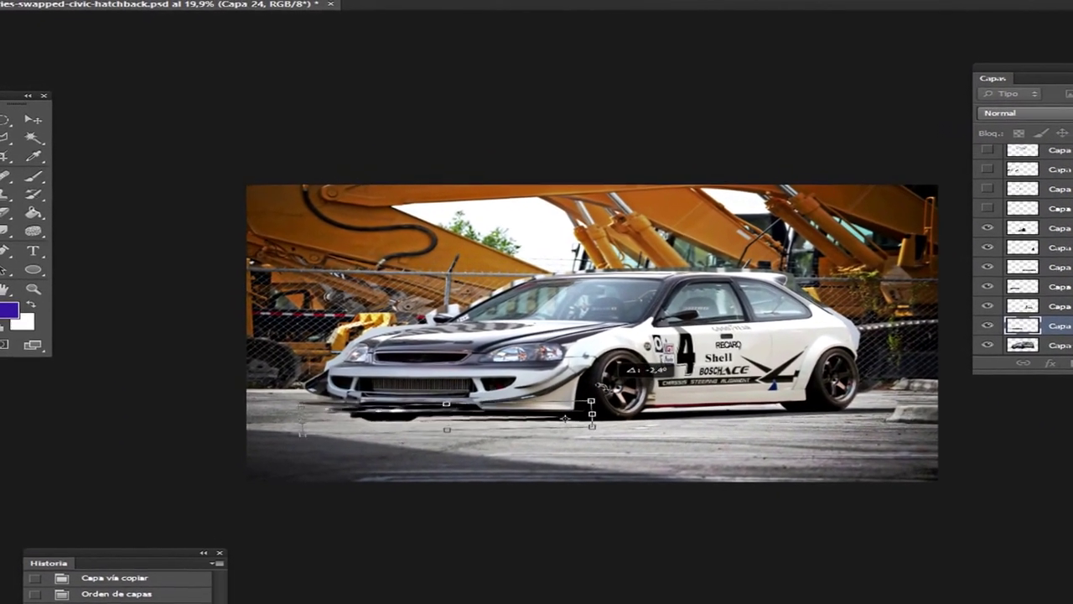
{"action": "left_click_drag", "start_coordinate": [618, 394], "coordinate": [625, 401]}
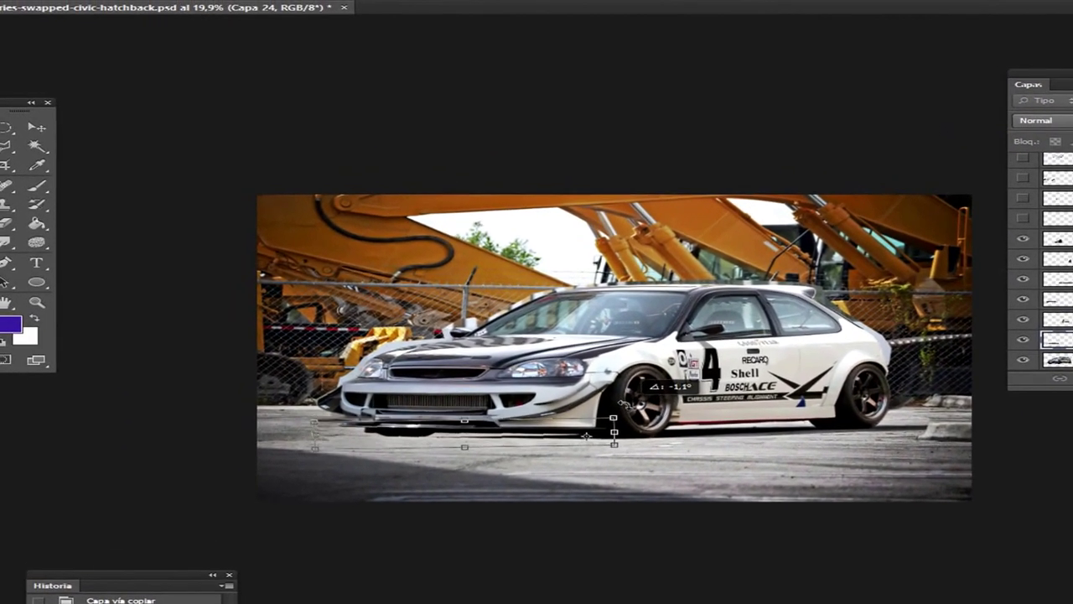
{"action": "key", "text": "m"}
{"action": "left_click", "coordinate": [554, 243]}
- Stretch the selected splitter part down beneath the bumper, then merge the decal layers down
{"action": "left_click_drag", "start_coordinate": [336, 208], "coordinate": [752, 500]}
{"action": "key", "text": "ctrl+t"}
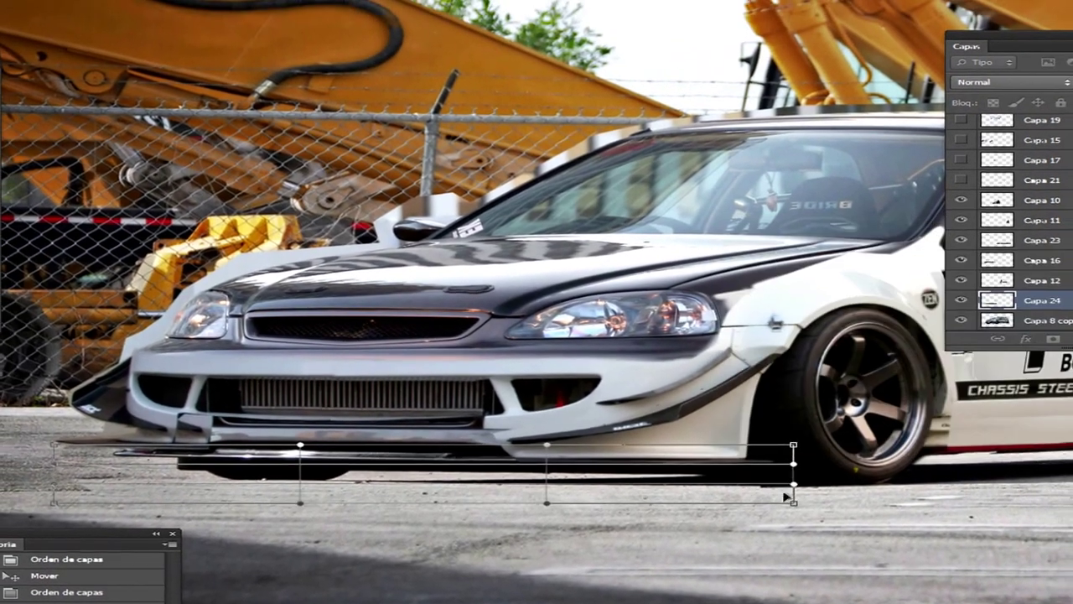
{"action": "left_click_drag", "start_coordinate": [802, 423], "coordinate": [809, 484]}
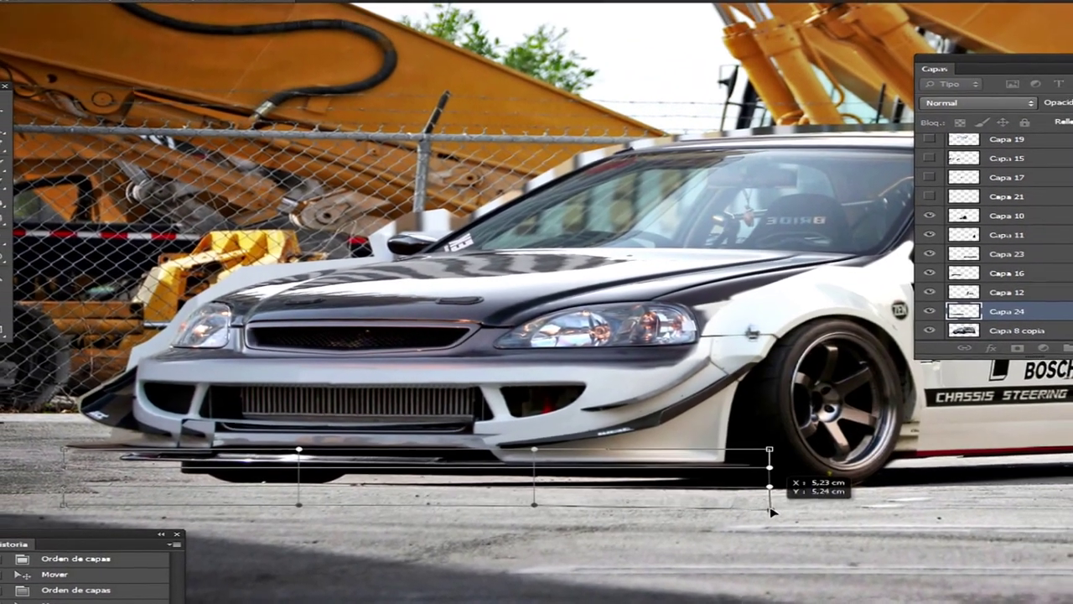
{"action": "key", "text": "Return"}
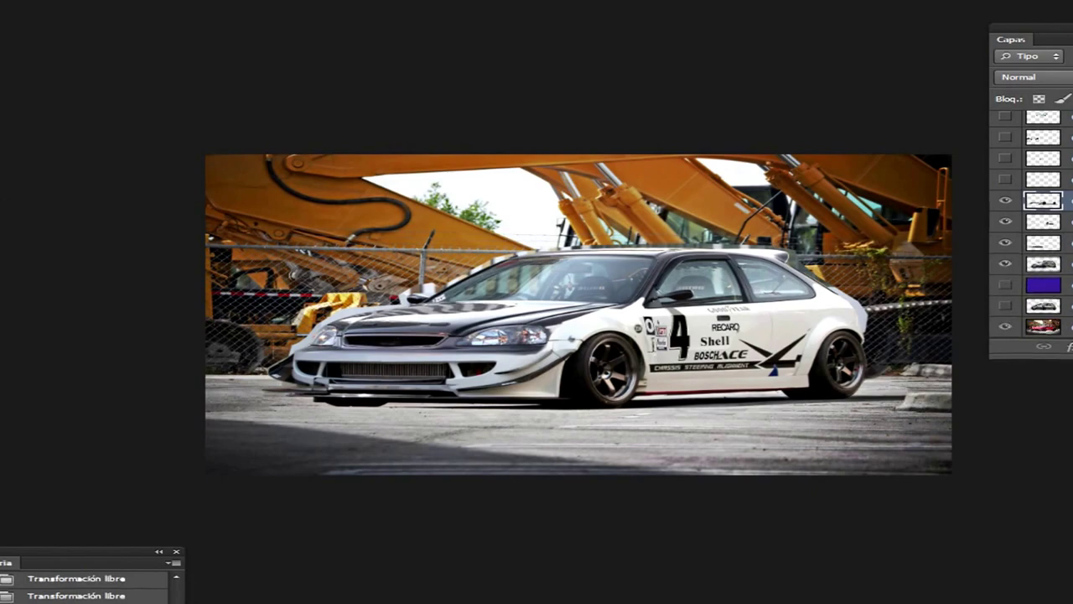
{"action": "key", "text": "ctrl+e"}
{"action": "key", "text": "ctrl+e"}
{"action": "key", "text": "ctrl+e"}
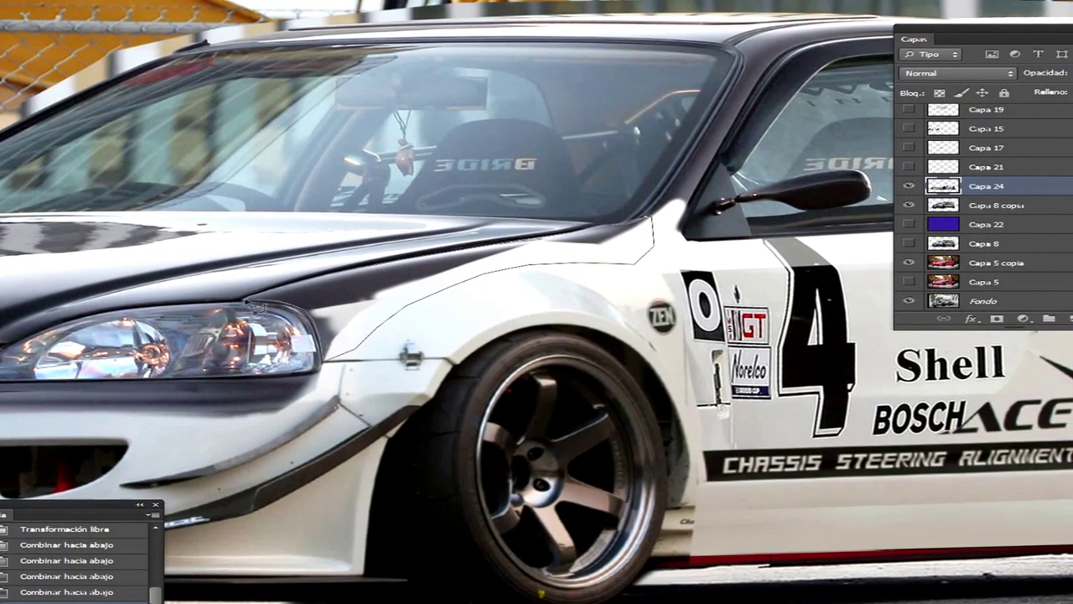
- Load the fender-edge selection, add a new layer, and blur the widebody fender edge
{"action": "key", "text": "ctrl+Return"}
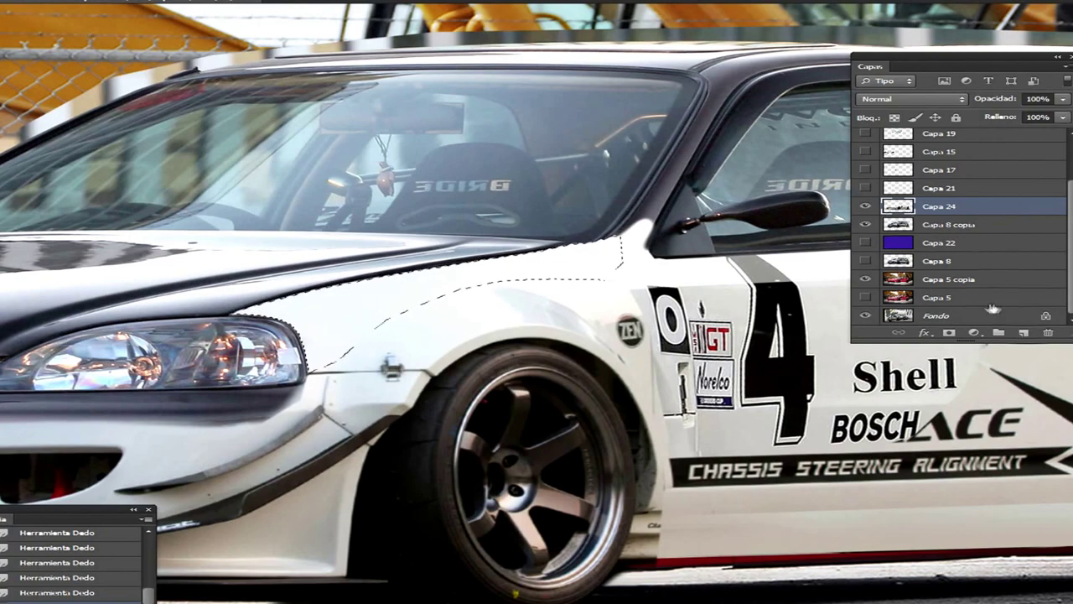
{"action": "left_click", "coordinate": [1024, 333]}
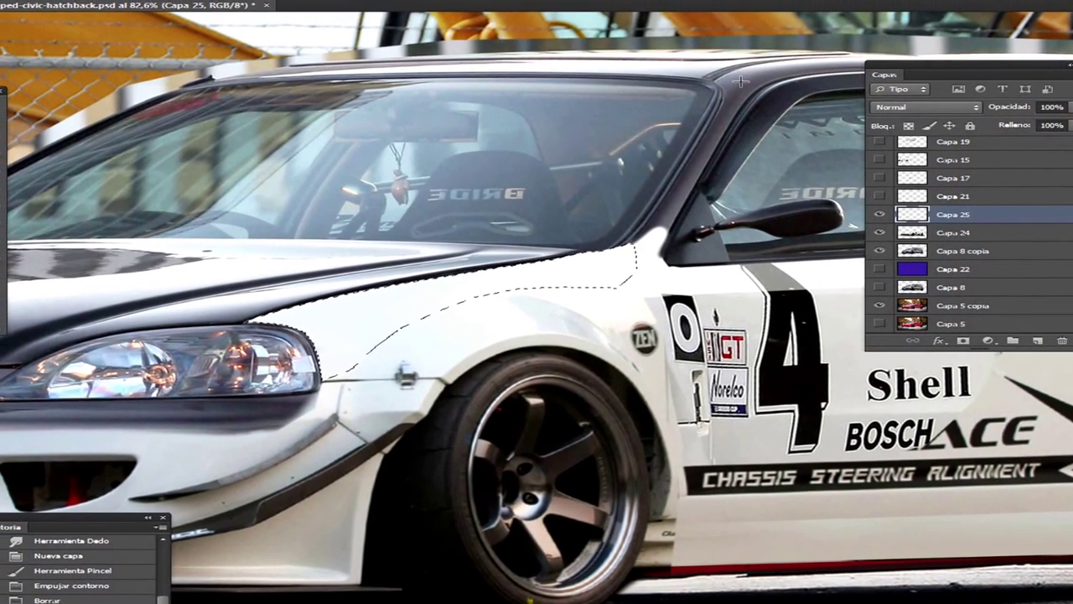
{"action": "right_click", "coordinate": [336, 331]}
{"action": "key", "text": "Escape"}
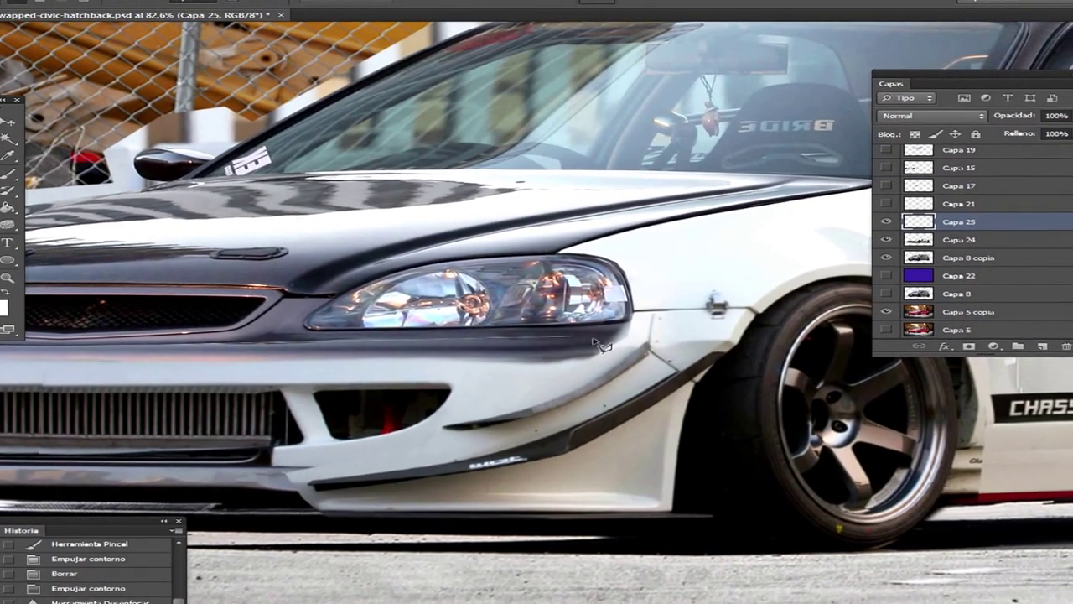
{"action": "left_click_drag", "start_coordinate": [625, 323], "coordinate": [637, 329]}
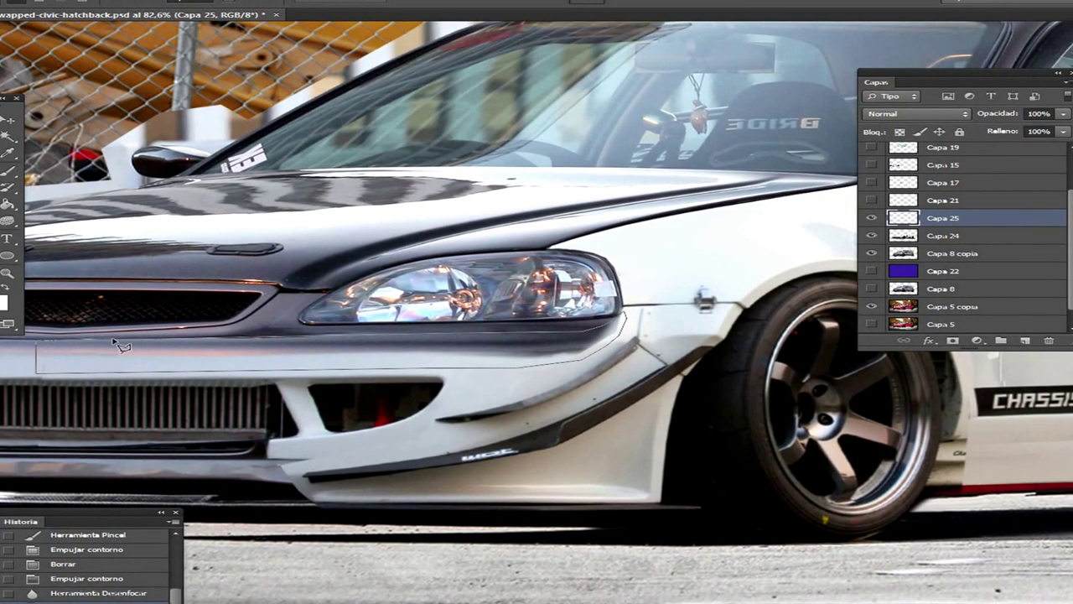
- Add a new layer under Capa 24 and smudge the bumper inside the selection
{"action": "left_click", "coordinate": [933, 252]}
{"action": "key", "text": "ctrl+shift+alt+n"}
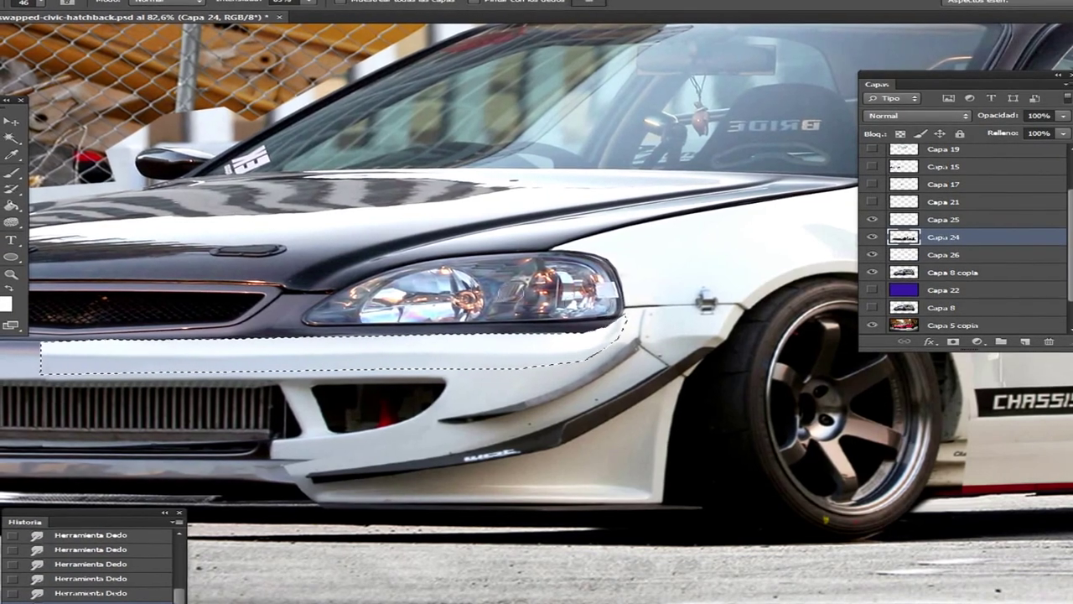
{"action": "left_click_drag", "start_coordinate": [607, 335], "coordinate": [73, 361]}
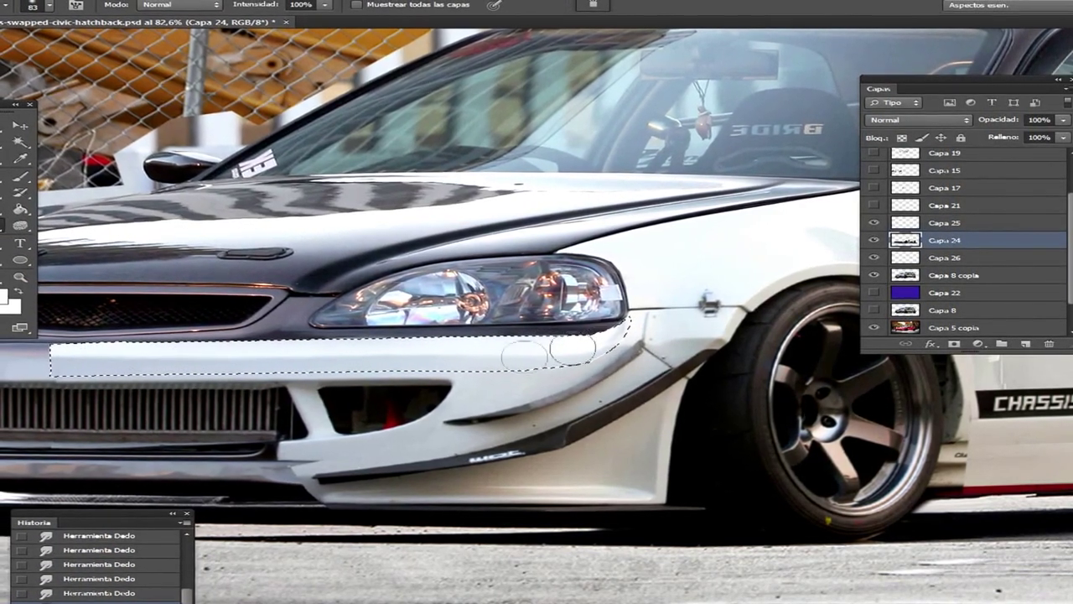
{"action": "key", "text": "m"}
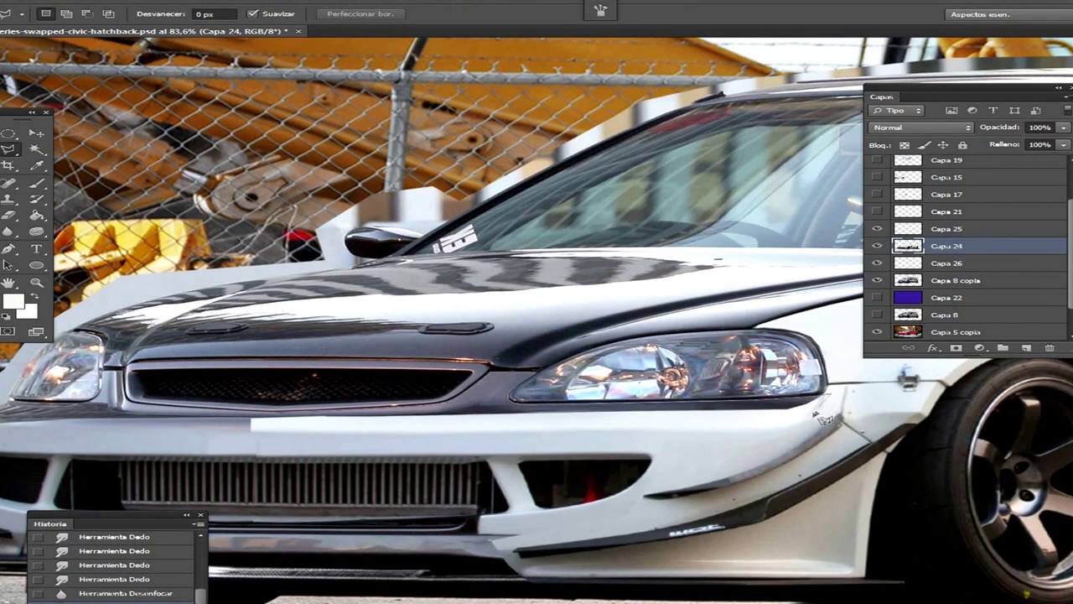
- Close the polygonal selection along the bumper and add layer Capa 27 above Capa 8 copia
{"action": "double_click", "coordinate": [495, 434]}
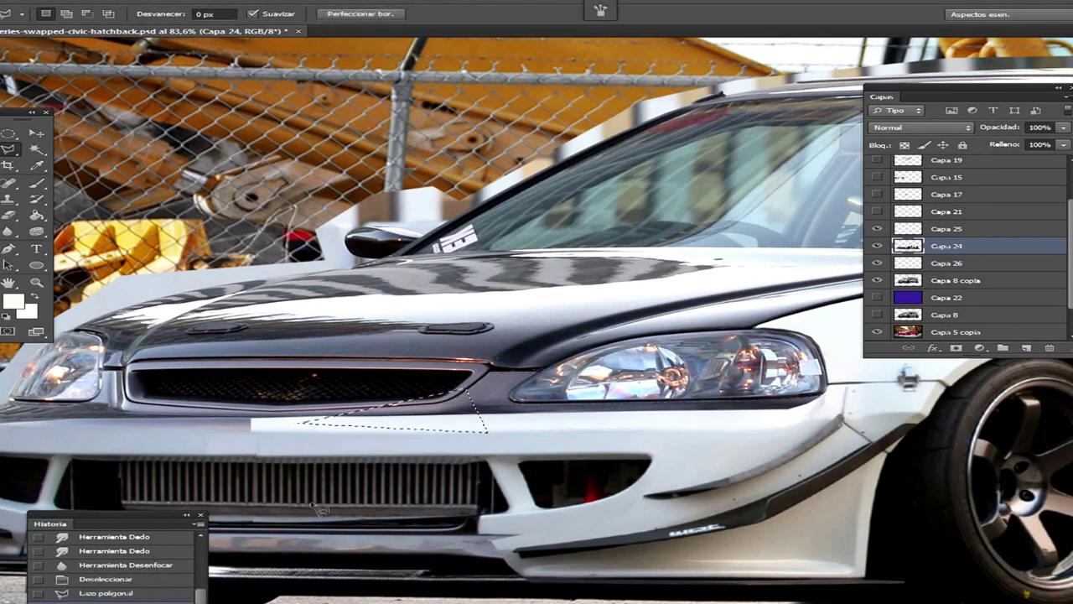
{"action": "key", "text": "i"}
{"action": "left_click", "coordinate": [955, 280]}
{"action": "left_click", "coordinate": [1030, 347]}
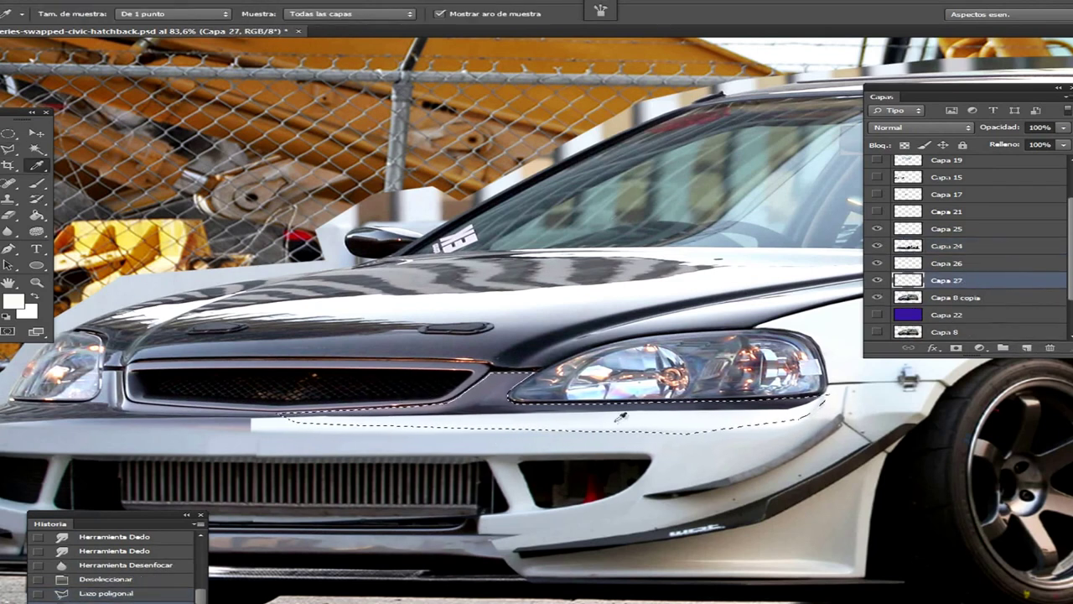
- Sample the body colour near the headlight and paint it over the bumper strip
{"action": "key", "text": "b"}
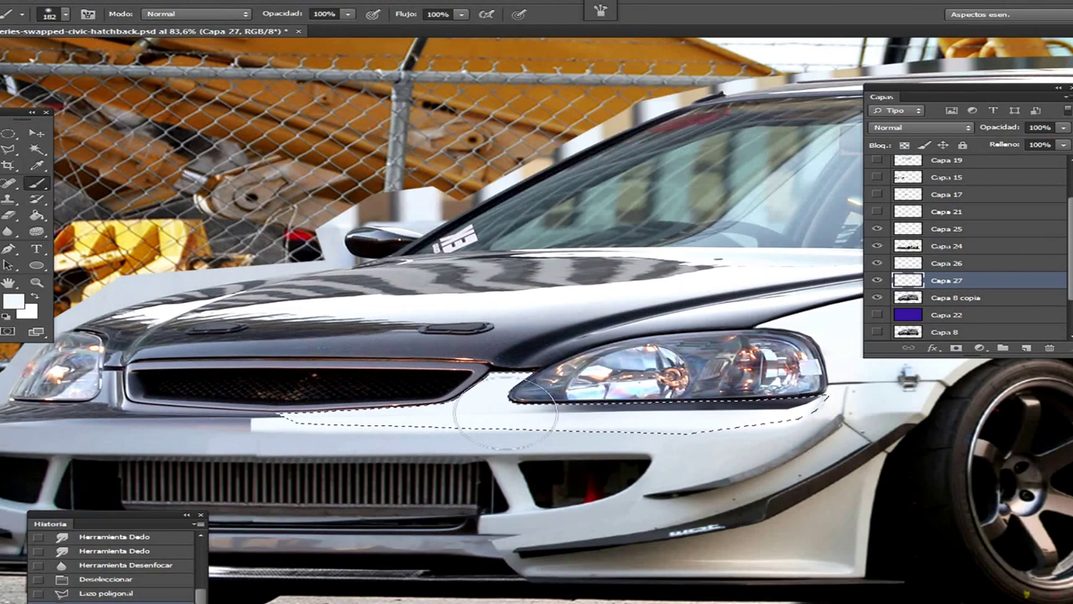
{"action": "key", "text": "i"}
{"action": "left_click", "coordinate": [805, 406]}
{"action": "key", "text": "y"}
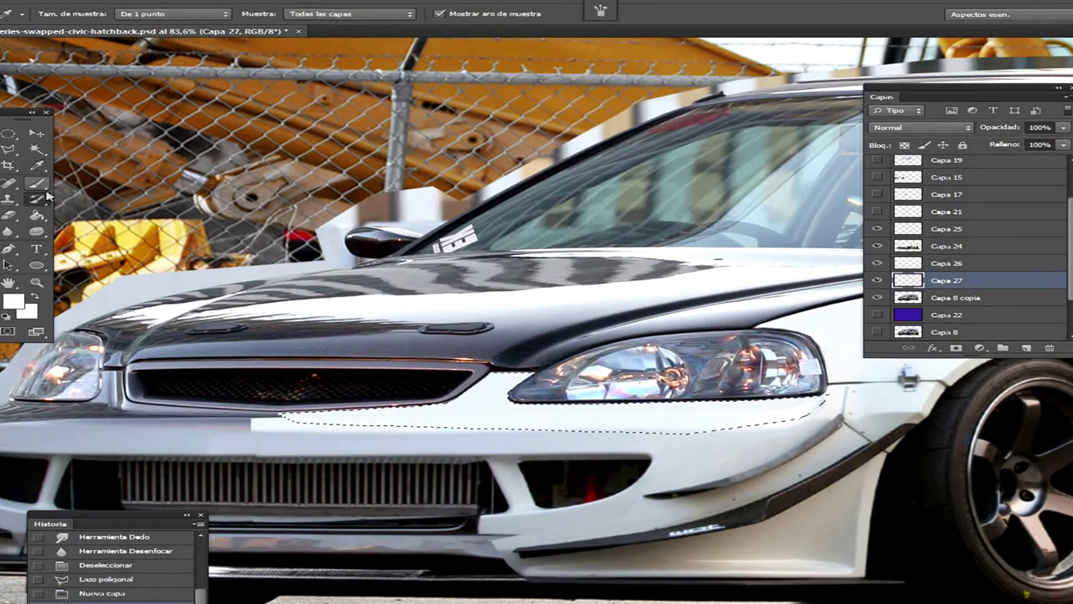
{"action": "key", "text": "b"}
{"action": "left_click_drag", "start_coordinate": [654, 404], "coordinate": [766, 431]}
- Sample a lighter bumper colour and paint light shading along the bumper on Capa 28
{"action": "key", "text": "i"}
{"action": "key", "text": "b"}
{"action": "left_click", "coordinate": [1026, 347]}
{"action": "right_click", "coordinate": [696, 419]}
{"action": "key", "text": "Escape"}
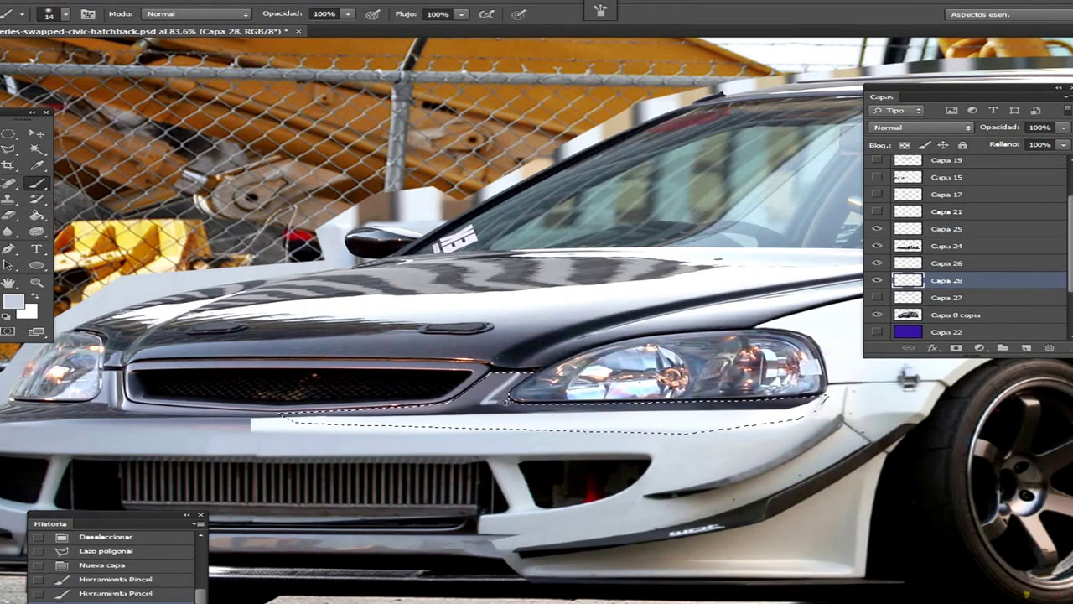
{"action": "left_click_drag", "start_coordinate": [637, 403], "coordinate": [755, 402]}
- Smudge the bumper shading with the Smudge brush sized between 16 px and 33 px
{"action": "left_click", "coordinate": [8, 230]}
{"action": "left_click", "coordinate": [92, 262]}
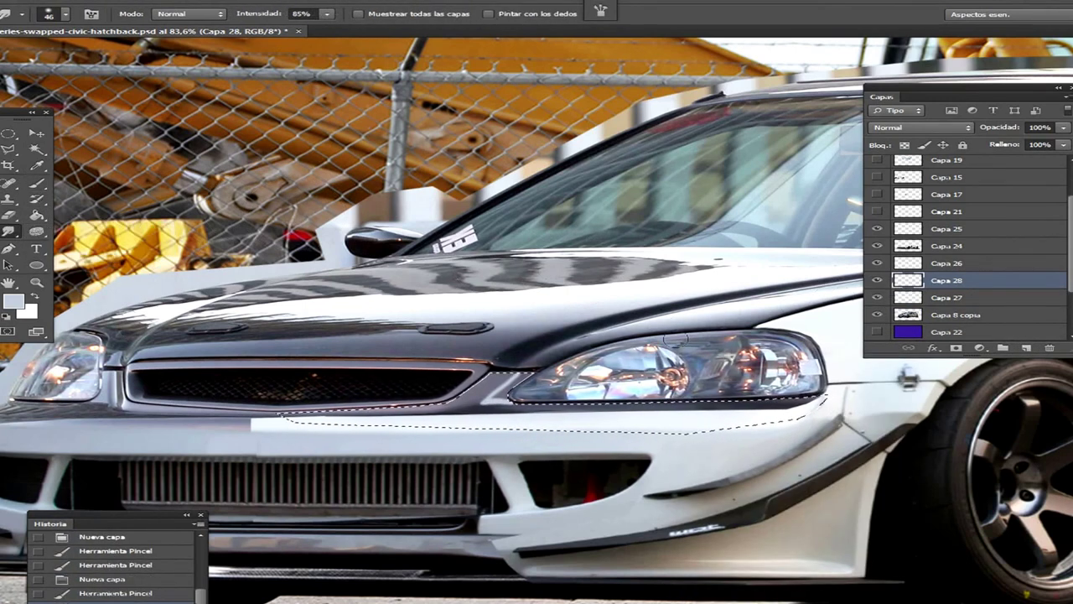
{"action": "right_click", "coordinate": [586, 403]}
{"action": "key", "text": "Escape"}
{"action": "key", "text": "bracketleft"}
{"action": "key", "text": "bracketleft"}
{"action": "key", "text": "bracketleft"}
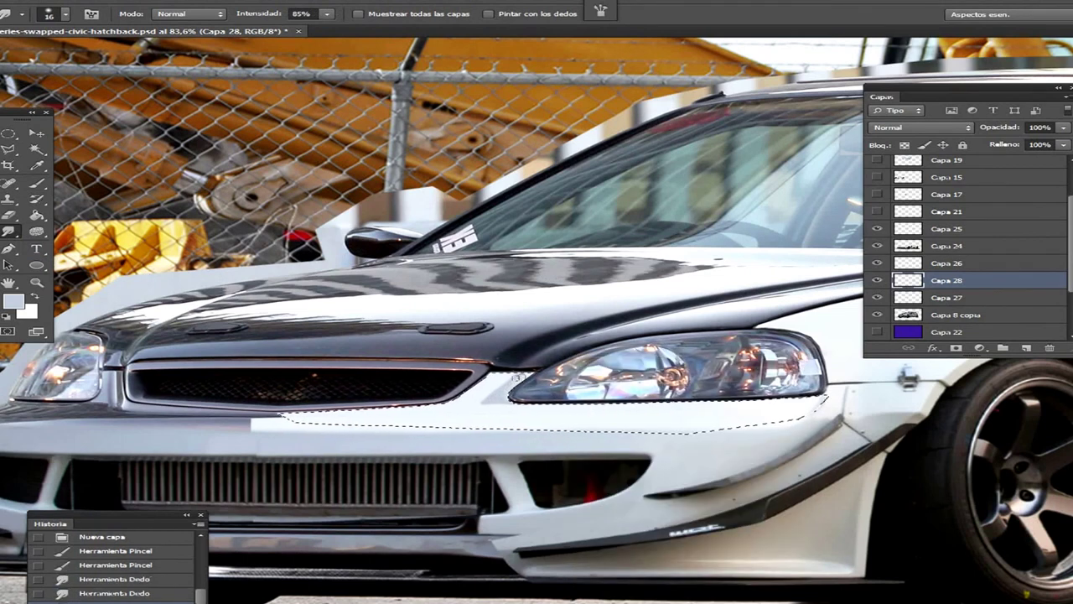
{"action": "right_click", "coordinate": [536, 409]}
{"action": "key", "text": "Escape"}
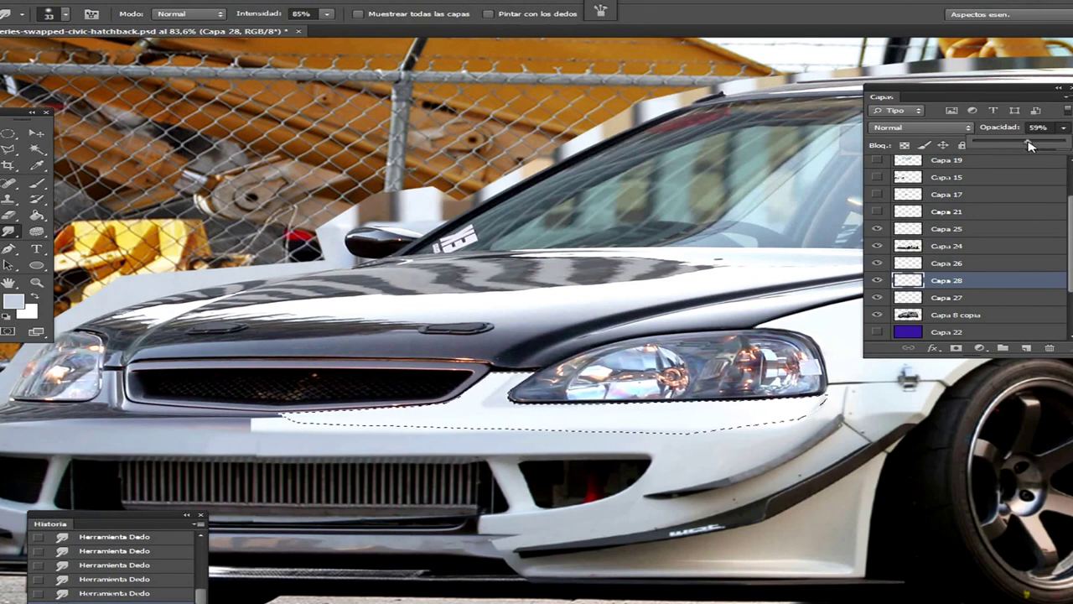
- Set the shading layer to 59% opacity, merge it and Capa 24 into Capa 27, and fit on screen
{"action": "key", "text": "Return"}
{"action": "key", "text": "ctrl+e"}
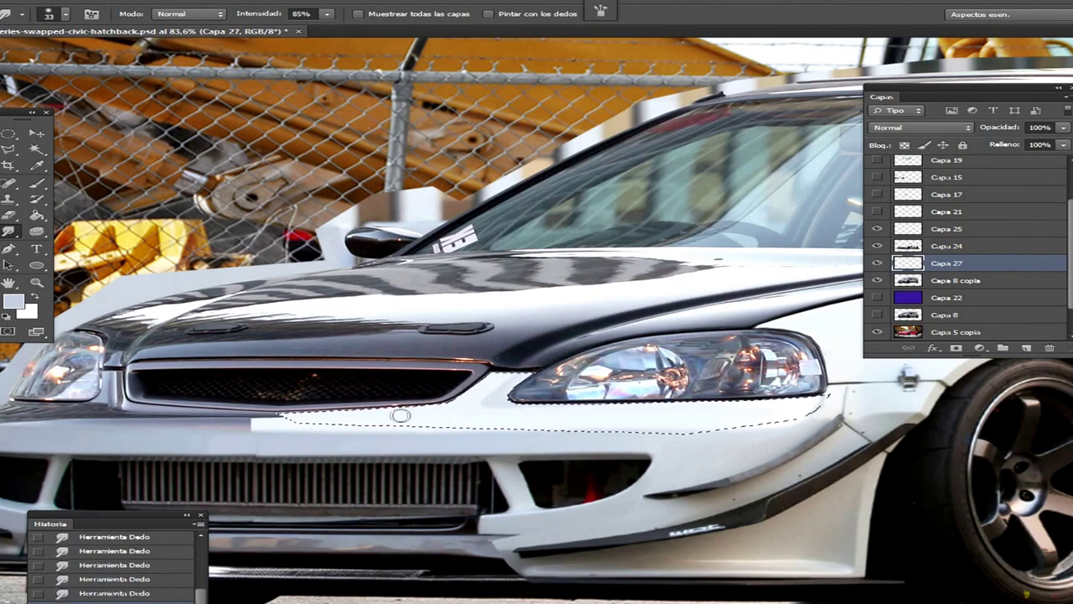
{"action": "left_click", "coordinate": [877, 246]}
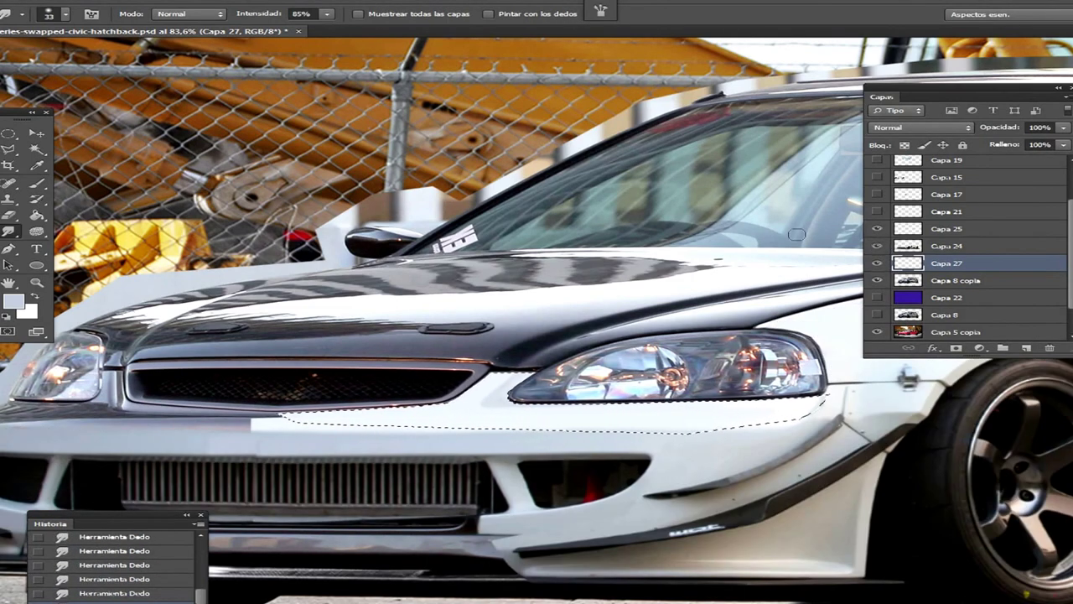
{"action": "left_click", "coordinate": [943, 246]}
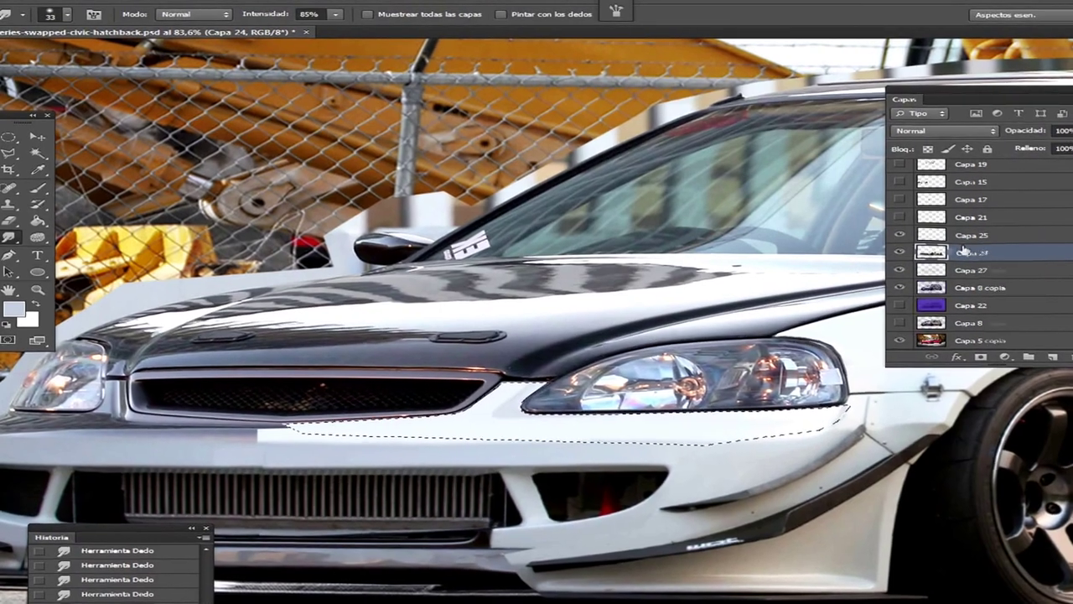
{"action": "key", "text": "ctrl+e"}
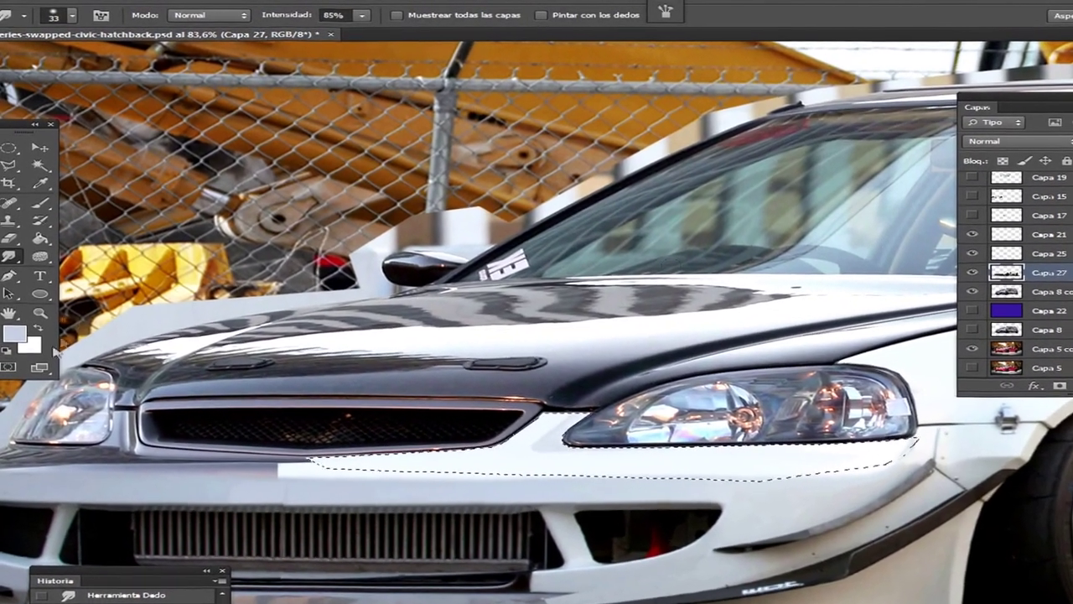
{"action": "key", "text": "h"}
{"action": "left_click", "coordinate": [336, 18]}
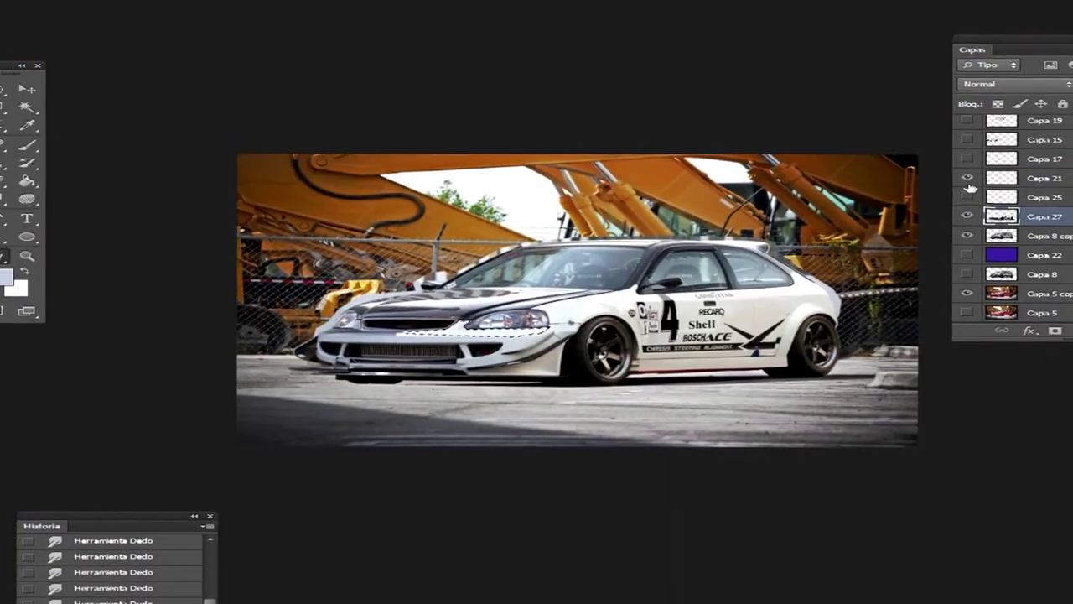
- Delete the Capa 21 and Capa 25 layers
{"action": "left_click", "coordinate": [1005, 213]}
{"action": "key", "text": "ctrl+e"}
{"action": "left_click", "coordinate": [1038, 195]}
{"action": "key", "text": "ctrl+e"}
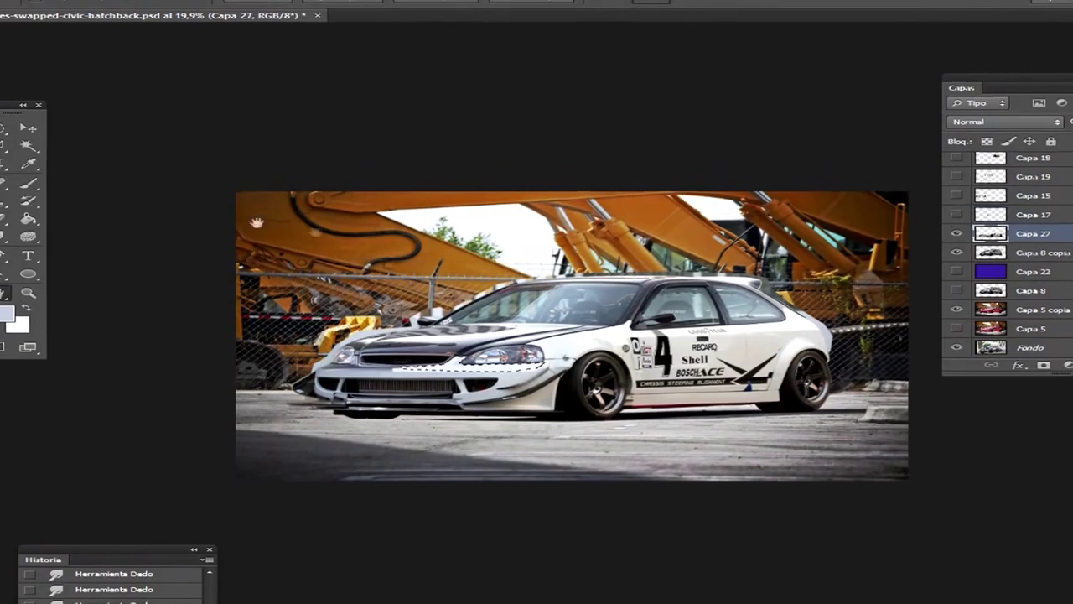
- Zoom in and smudge the front fender edge smooth
{"action": "scroll", "coordinate": [513, 255], "scroll_direction": "up", "scroll_amount": 3}
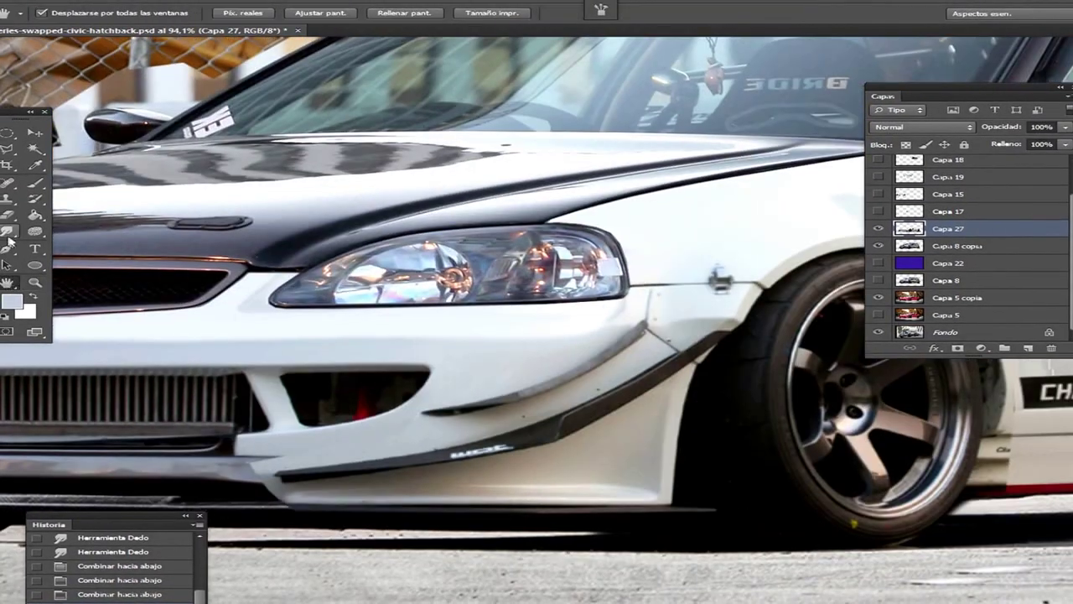
{"action": "key", "text": "r"}
{"action": "right_click", "coordinate": [689, 311]}
{"action": "left_click_drag", "start_coordinate": [631, 300], "coordinate": [612, 317]}
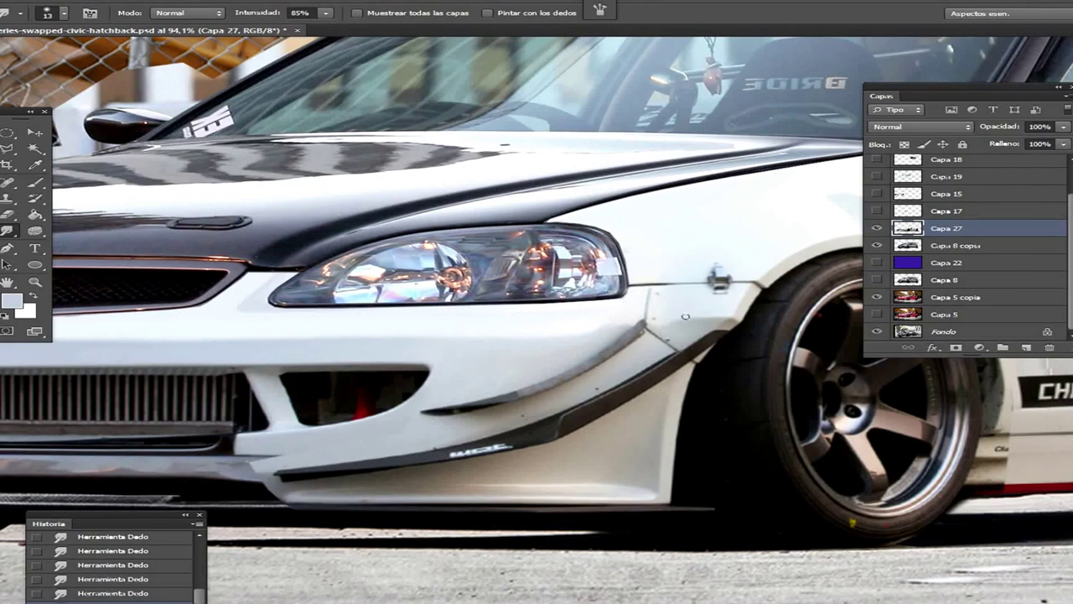
- Sample grey from the fender, add layer Capa 28, and start a Pen path along the front arch
{"action": "key", "text": "space"}
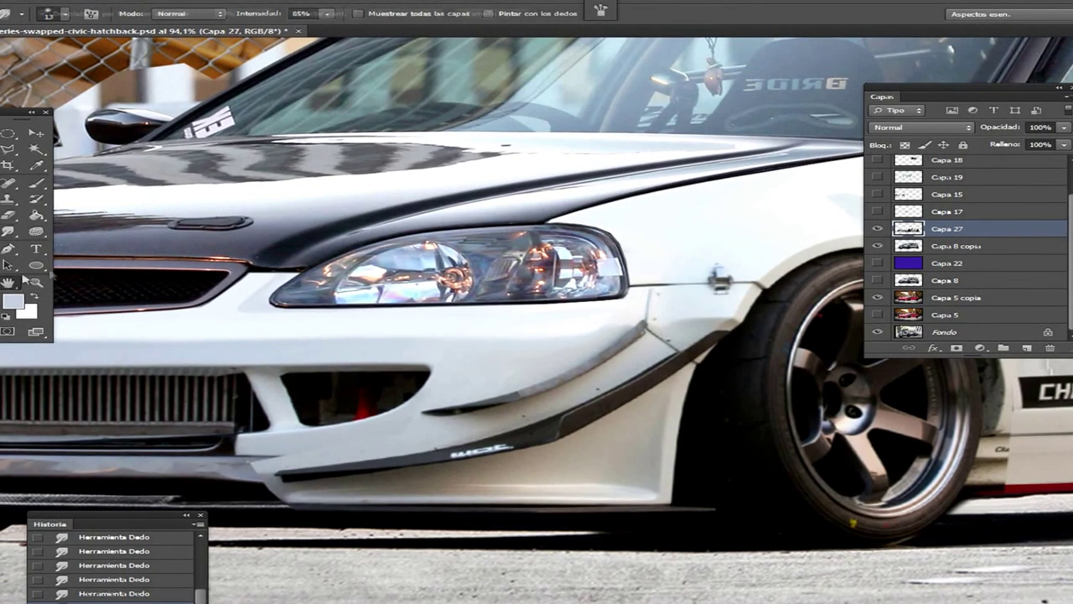
{"action": "left_click_drag", "start_coordinate": [582, 209], "coordinate": [377, 268]}
{"action": "left_click", "coordinate": [40, 167]}
{"action": "left_click", "coordinate": [444, 374]}
{"action": "left_click", "coordinate": [10, 249]}
{"action": "left_click", "coordinate": [1028, 347]}
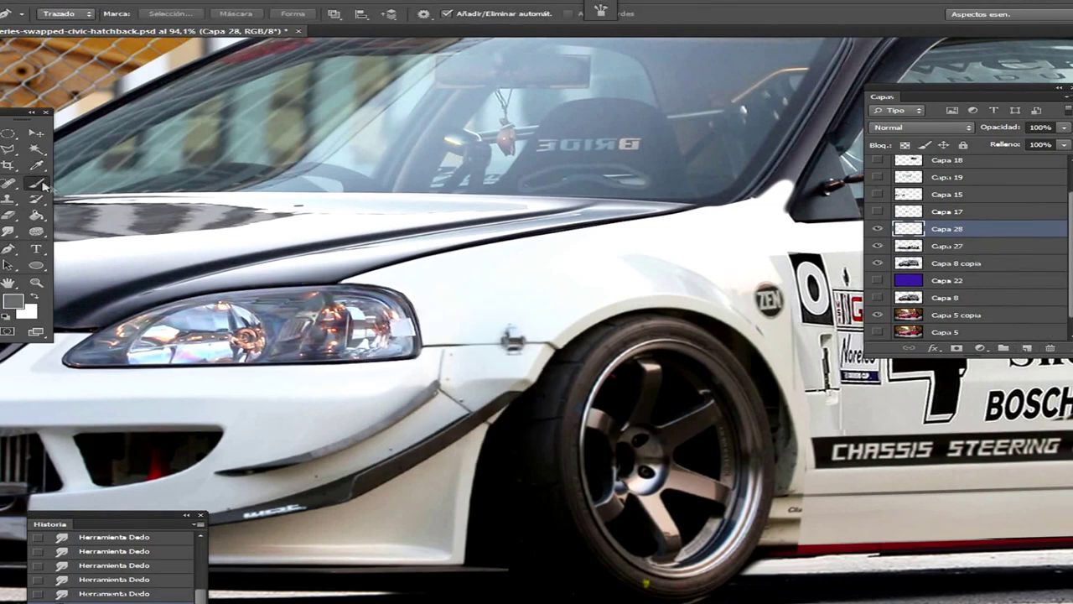
{"action": "left_click", "coordinate": [608, 249]}
{"action": "left_click", "coordinate": [560, 290]}
- Finish the curved path over the front wheel arch and stroke it as a fender line
{"action": "left_click", "coordinate": [491, 292]}
{"action": "left_click_drag", "start_coordinate": [490, 291], "coordinate": [494, 289]}
{"action": "left_click", "coordinate": [456, 322]}
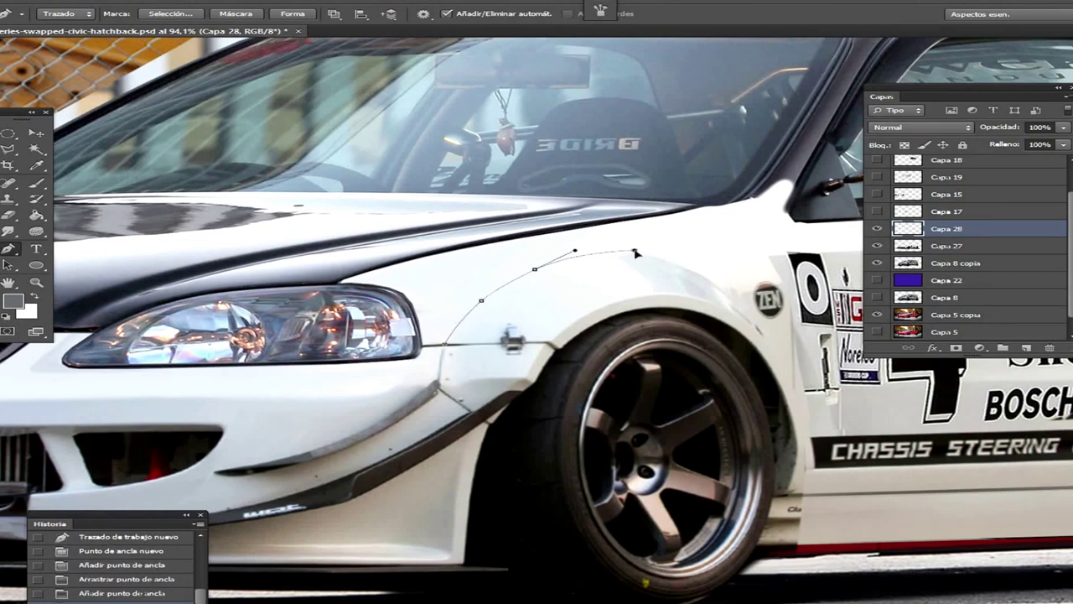
{"action": "left_click", "coordinate": [713, 280]}
{"action": "left_click", "coordinate": [677, 262]}
{"action": "left_click_drag", "start_coordinate": [634, 251], "coordinate": [616, 238]}
{"action": "left_click", "coordinate": [616, 239]}
{"action": "right_click", "coordinate": [616, 238]}
{"action": "left_click", "coordinate": [662, 373]}
{"action": "left_click", "coordinate": [693, 194]}
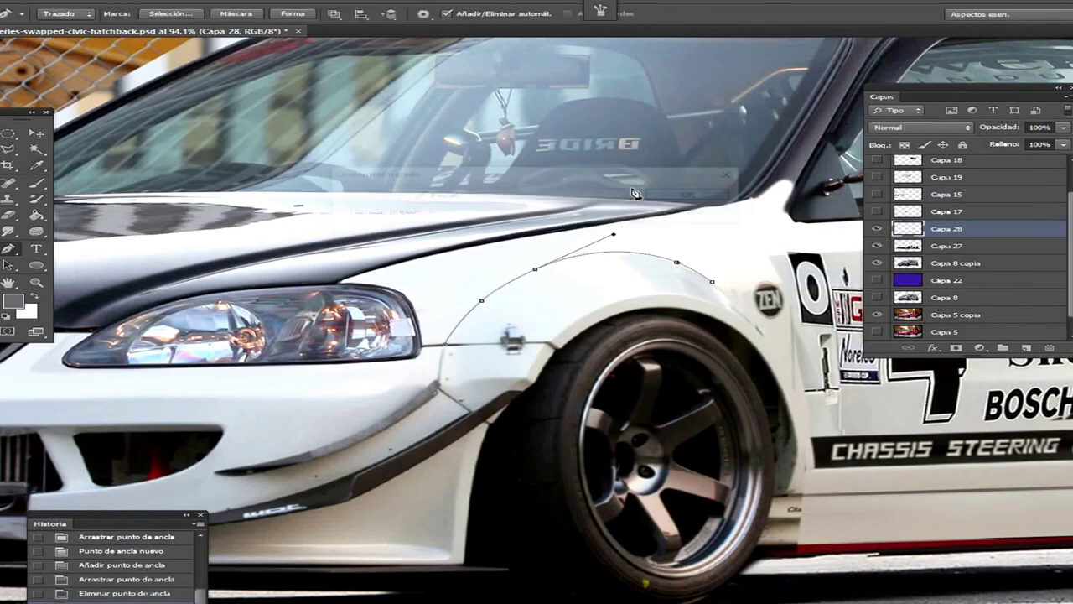
- Erase stray parts of the stroked fender line and blur it to soften it
{"action": "left_click", "coordinate": [8, 216]}
{"action": "right_click", "coordinate": [738, 235]}
{"action": "key", "text": "Return"}
{"action": "left_click", "coordinate": [729, 269]}
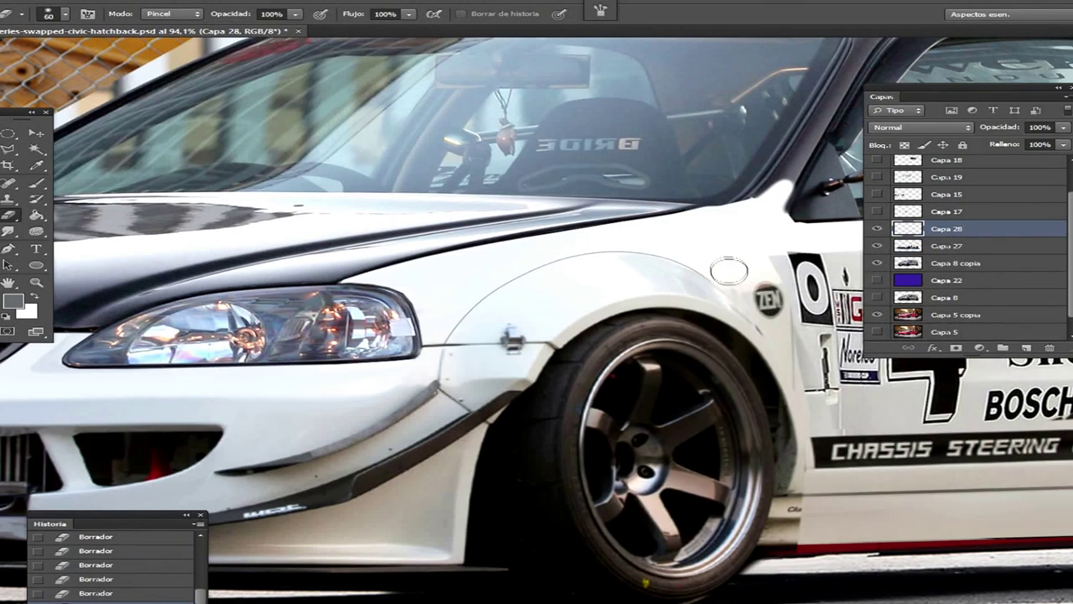
{"action": "left_click", "coordinate": [8, 231]}
{"action": "right_click", "coordinate": [627, 273]}
{"action": "key", "text": "Return"}
{"action": "left_click_drag", "start_coordinate": [504, 295], "coordinate": [642, 263]}
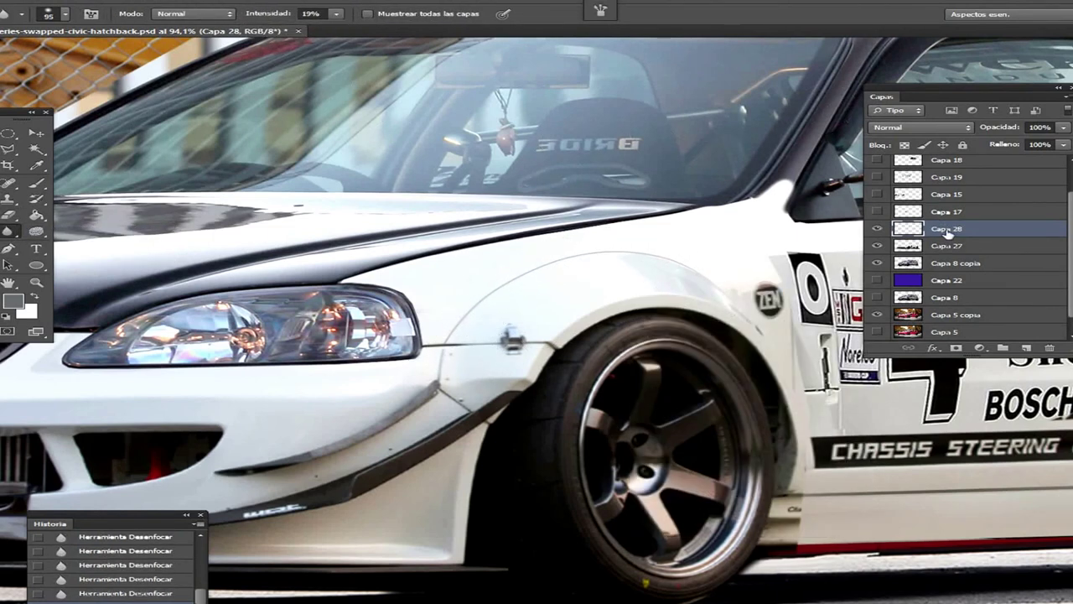
- Duplicate Capa 28 as Capa 28 copia, invert it, and move it below the original
{"action": "right_click", "coordinate": [946, 231]}
{"action": "left_click", "coordinate": [729, 190]}
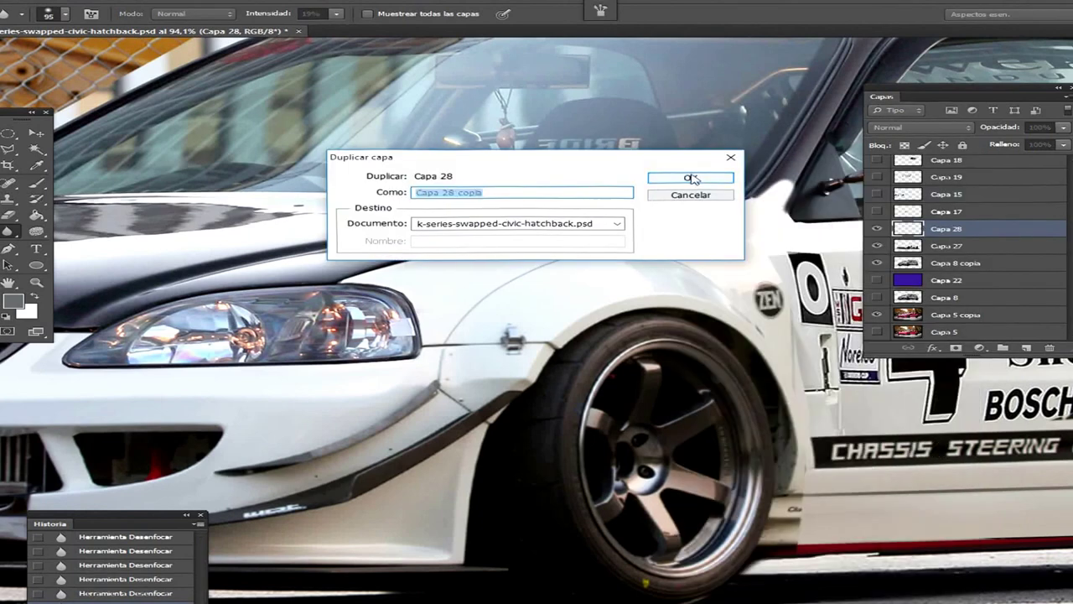
{"action": "left_click", "coordinate": [692, 179]}
{"action": "left_click", "coordinate": [126, 2]}
{"action": "left_click", "coordinate": [646, 216]}
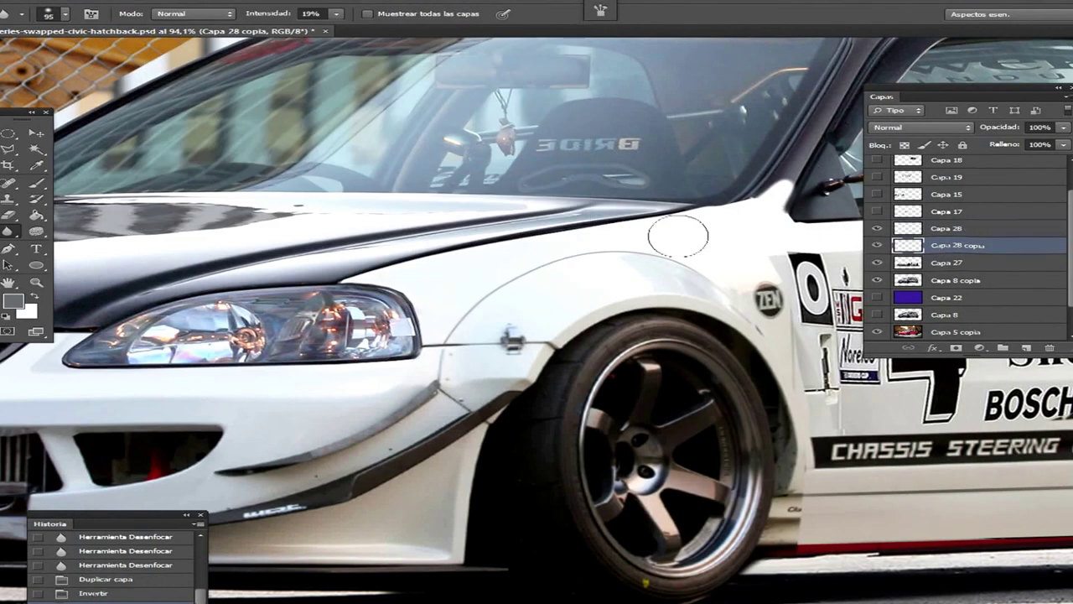
{"action": "left_click", "coordinate": [36, 132]}
- Raise the copy's Brightness/Contrast to Brillo 100 and Contraste 100
{"action": "left_click", "coordinate": [167, 1]}
{"action": "left_click", "coordinate": [403, 25]}
{"action": "left_click_drag", "start_coordinate": [551, 87], "coordinate": [625, 89]}
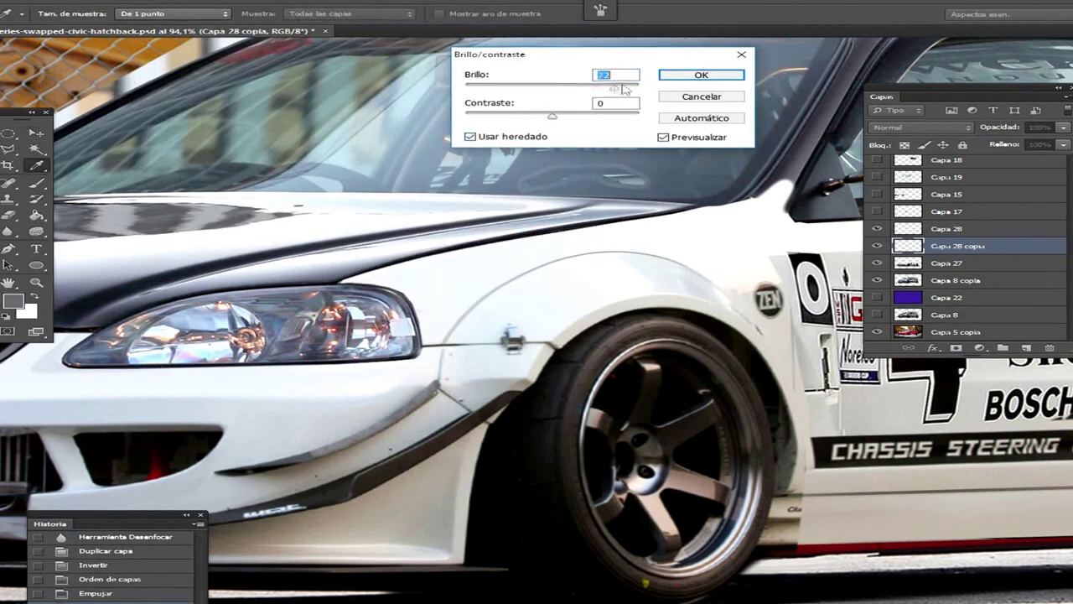
{"action": "left_click", "coordinate": [701, 74]}
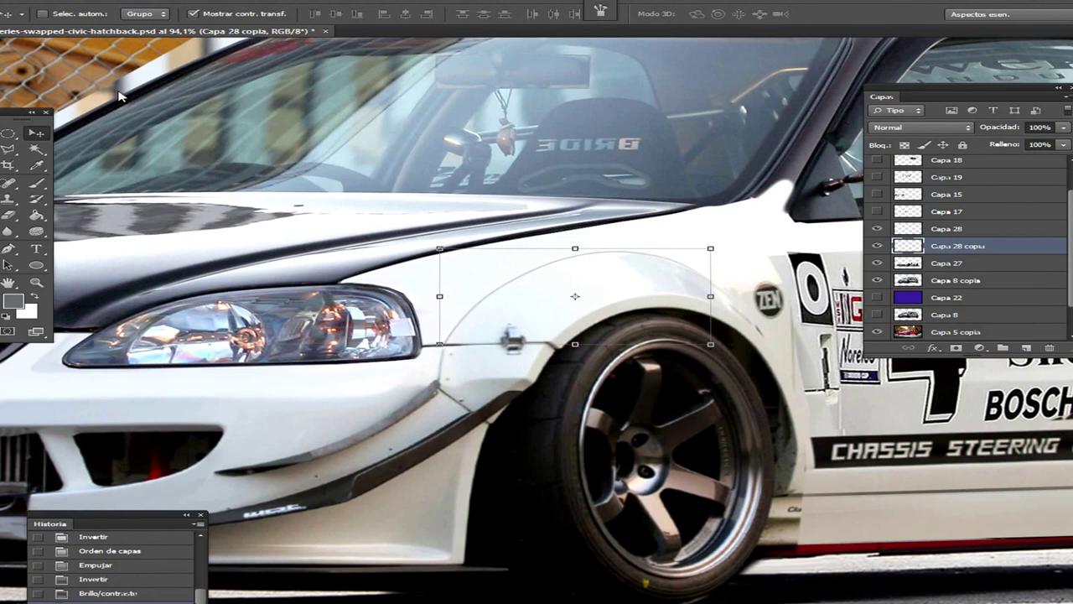
- Duplicate it as Capa 28 copia 2, blur the arch highlight, merge down, and fit on screen
{"action": "right_click", "coordinate": [963, 263]}
{"action": "left_click", "coordinate": [802, 196]}
{"action": "left_click", "coordinate": [712, 146]}
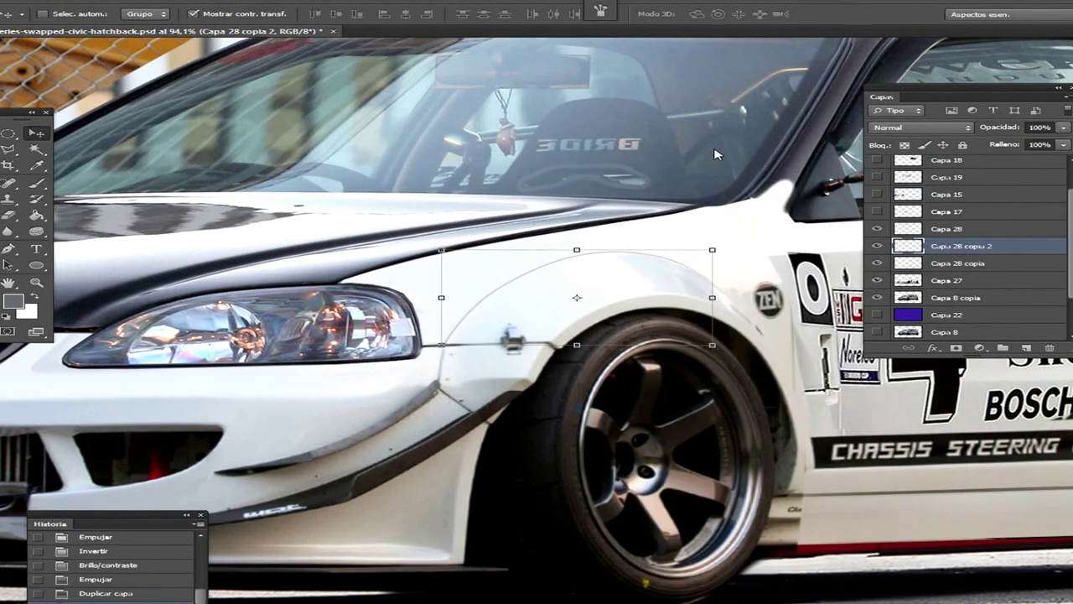
{"action": "key", "text": "r"}
{"action": "left_click", "coordinate": [948, 231]}
{"action": "left_click_drag", "start_coordinate": [617, 279], "coordinate": [701, 275]}
{"action": "key", "text": "alt+bracketleft"}
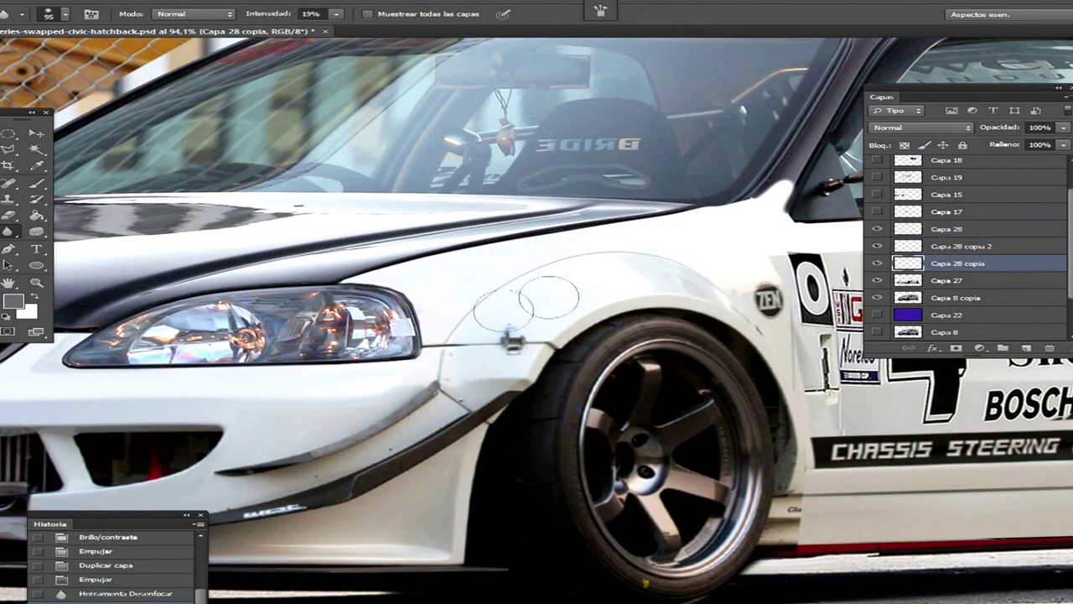
{"action": "key", "text": "z"}
{"action": "key", "text": "ctrl+minus"}
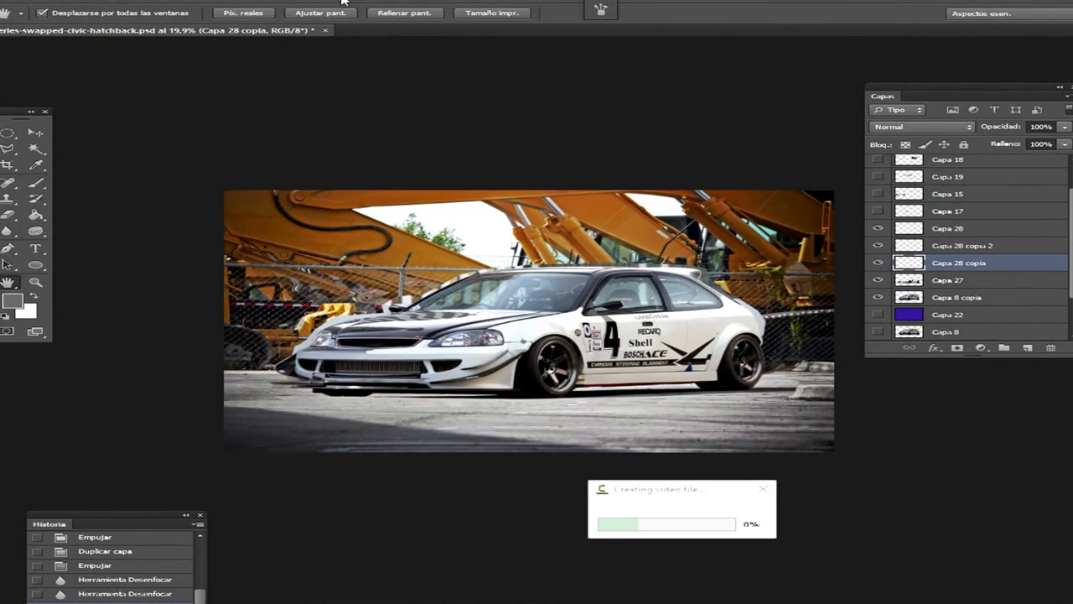
- Merge the fender highlight copy into Capa 27 and zoom in on the side door
{"action": "left_click", "coordinate": [955, 228]}
{"action": "key", "text": "ctrl+e"}
{"action": "key", "text": "ctrl+e"}
{"action": "left_click", "coordinate": [684, 384]}
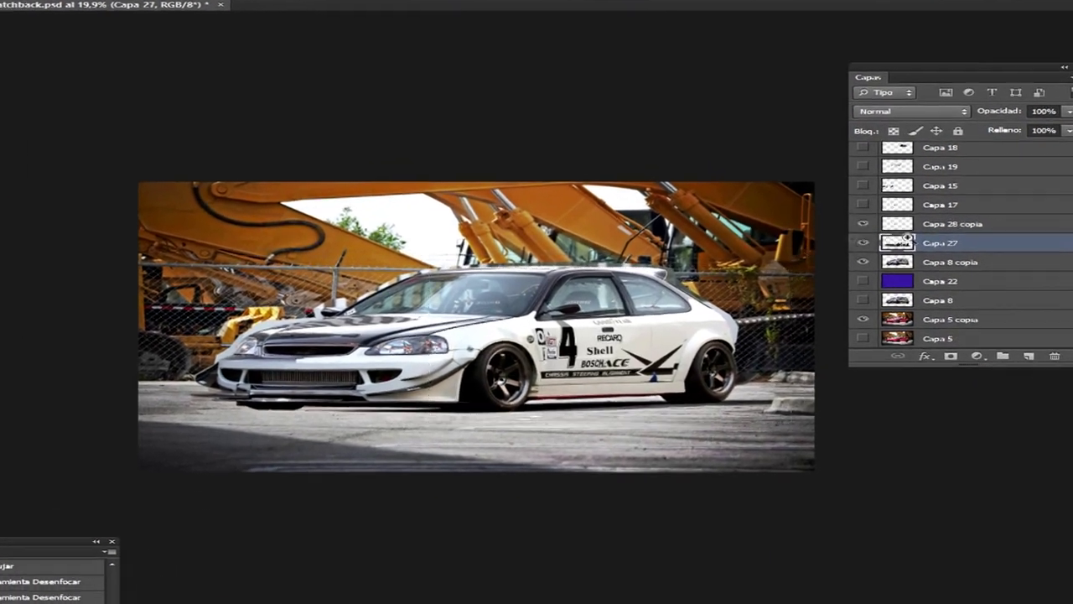
- Lasso the red sill strip and set Hue/Saturation to Saturación -100, Luminosidad -26
{"action": "key", "text": "l"}
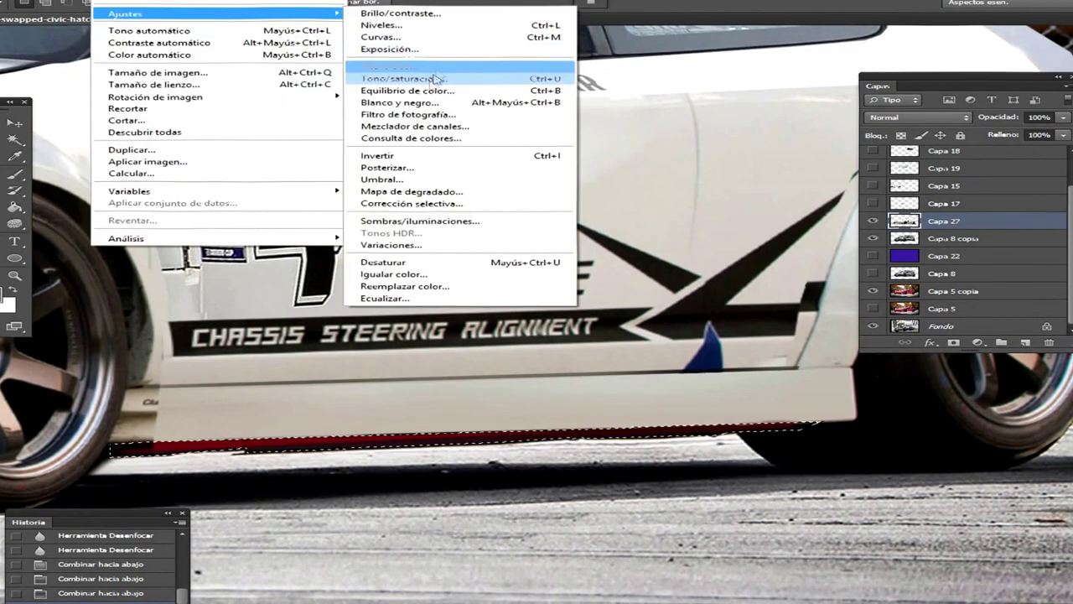
{"action": "left_click", "coordinate": [575, 79]}
{"action": "left_click_drag", "start_coordinate": [816, 128], "coordinate": [726, 127]}
{"action": "mouse_move", "coordinate": [816, 157]}
{"action": "left_mouse_down"}
{"action": "mouse_move", "coordinate": [719, 159]}
{"action": "mouse_move", "coordinate": [815, 159]}
{"action": "left_mouse_up"}
{"action": "key", "text": "Return"}
{"action": "left_click", "coordinate": [871, 273]}
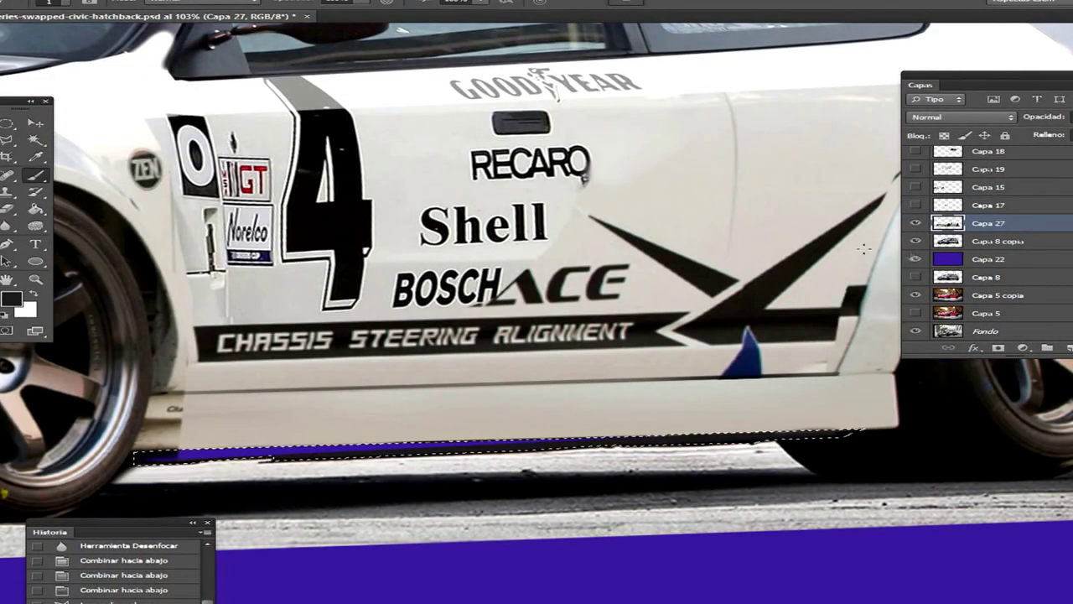
{"action": "right_click", "coordinate": [651, 289]}
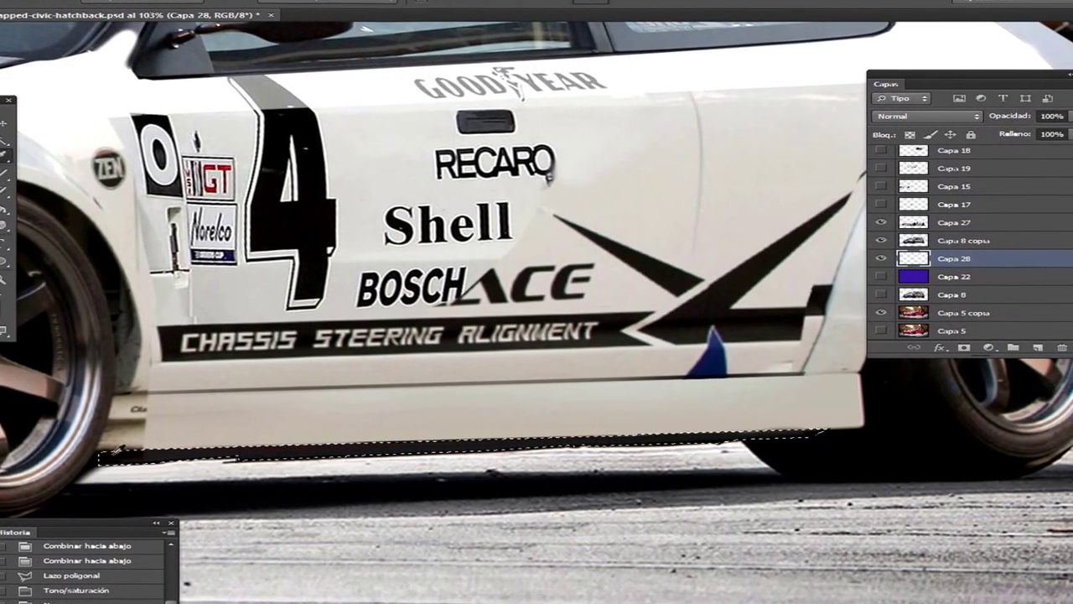
{"action": "scroll", "coordinate": [519, 296], "scroll_direction": "down", "scroll_amount": 5}
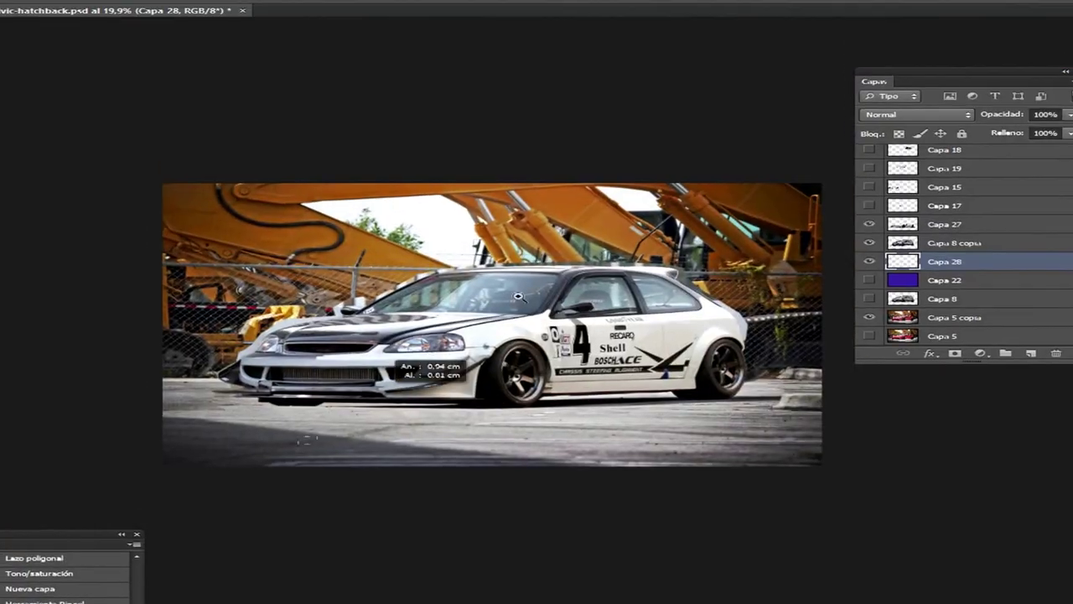
- Smudge the headlight on Capa 27 with brush sizes 28, 20 and 6
{"action": "left_click", "coordinate": [956, 245]}
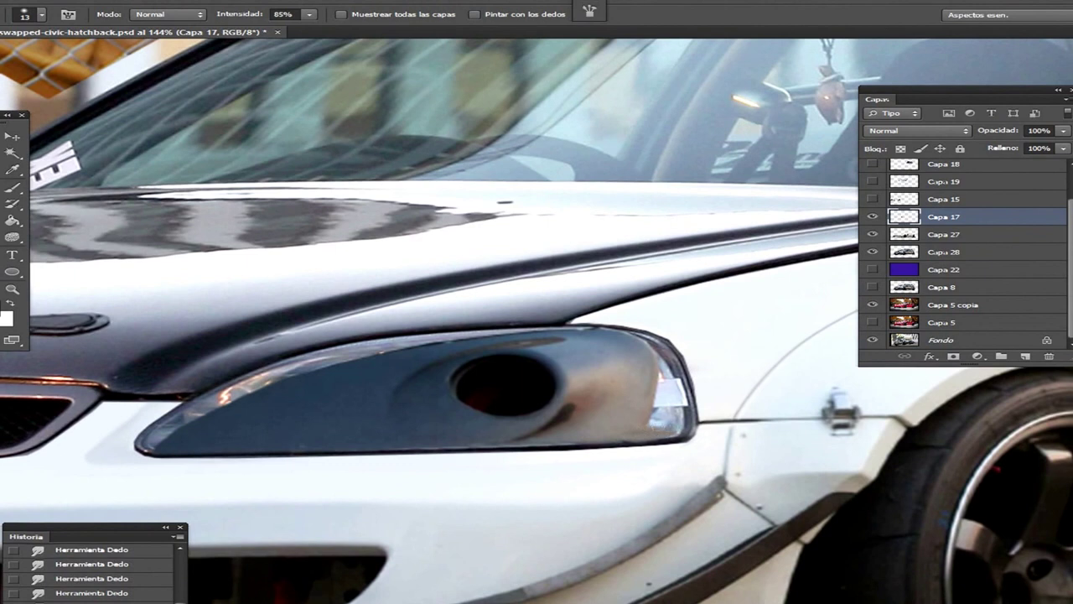
{"action": "right_click", "coordinate": [680, 430]}
{"action": "key", "text": "Return"}
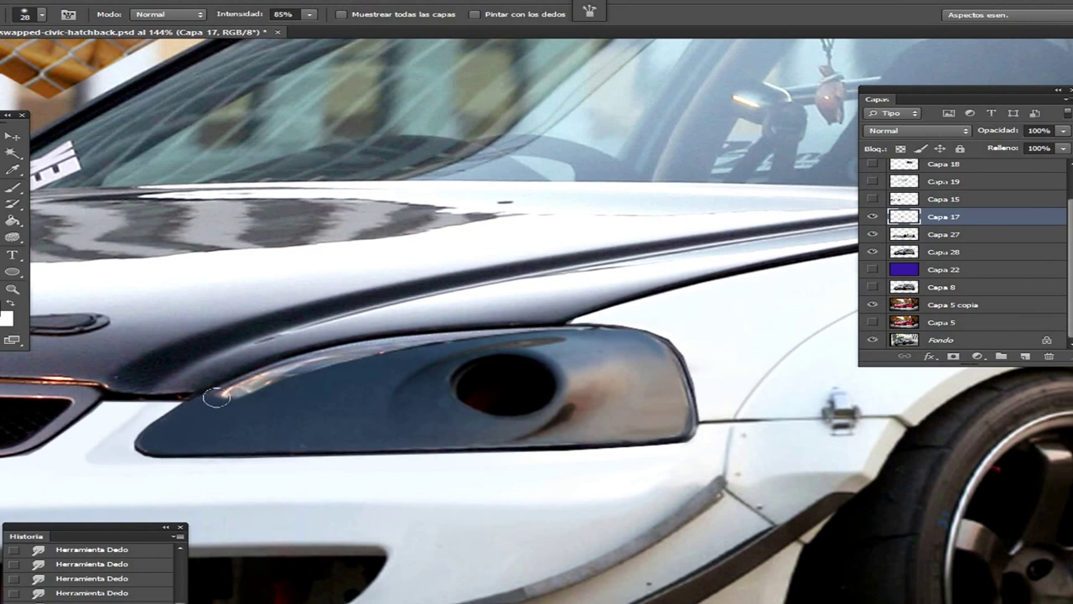
{"action": "right_click", "coordinate": [506, 339]}
{"action": "type", "text": "20"}
{"action": "key", "text": "Return"}
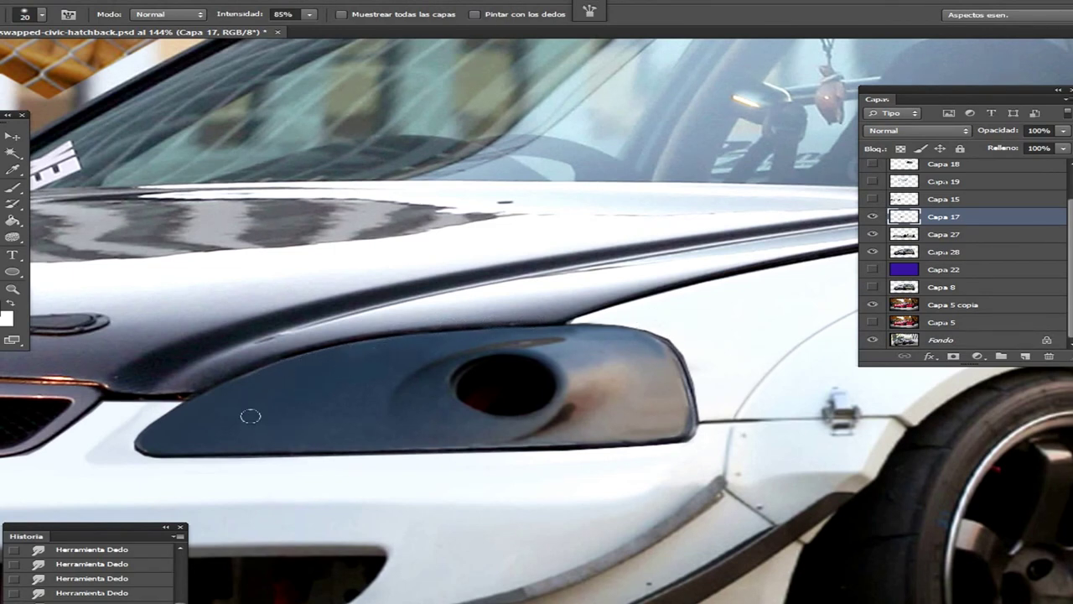
{"action": "left_click", "coordinate": [921, 239]}
{"action": "right_click", "coordinate": [827, 282]}
{"action": "key", "text": "Return"}
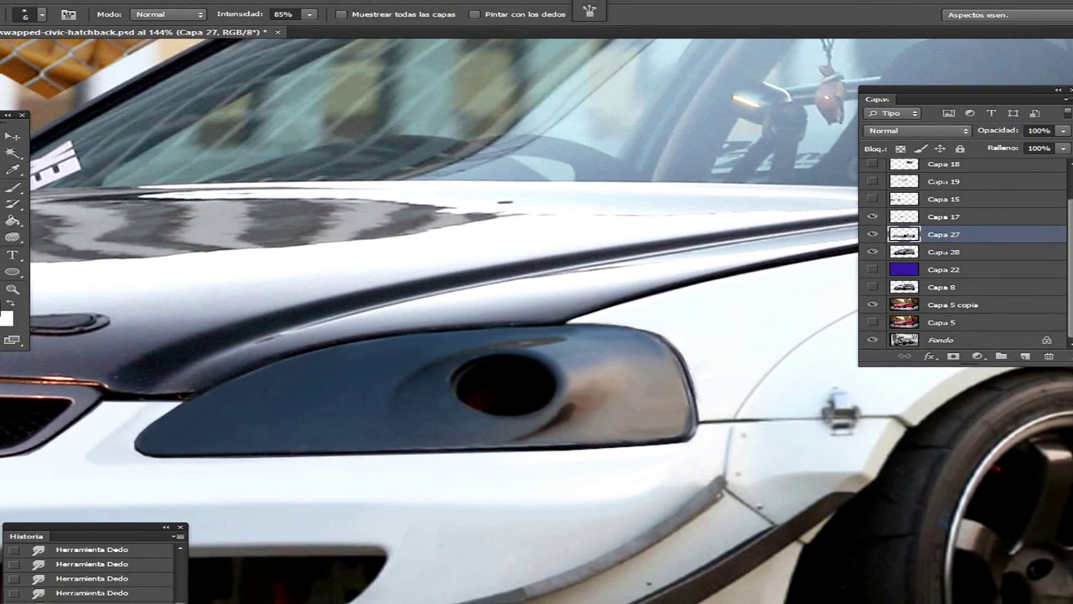
- On a new layer, paint over the loaded headlight selection with a 149 px brush
{"action": "left_click", "coordinate": [872, 216]}
{"action": "left_click", "coordinate": [872, 216]}
{"action": "left_click", "coordinate": [943, 217]}
{"action": "key", "text": "ctrl+shift+n"}
{"action": "left_click", "coordinate": [903, 216], "text": "ctrl"}
{"action": "key", "text": "b"}
{"action": "right_click", "coordinate": [557, 323]}
{"action": "left_click_drag", "start_coordinate": [558, 323], "coordinate": [587, 323]}
{"action": "mouse_move", "coordinate": [587, 394]}
{"action": "left_mouse_down"}
{"action": "mouse_move", "coordinate": [377, 377]}
{"action": "mouse_move", "coordinate": [210, 420]}
{"action": "left_mouse_up"}
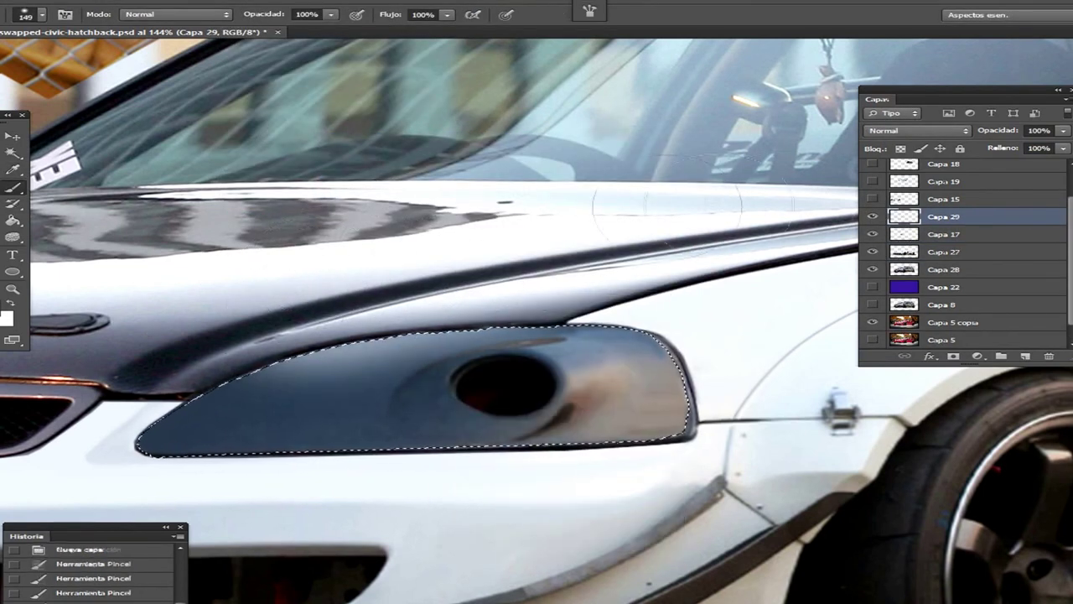
- Paint a purple tint over the headlight on another layer and darken its midtones with Levels
{"action": "left_click", "coordinate": [1024, 356], "text": "ctrl"}
{"action": "left_click", "coordinate": [210, 419], "text": "alt"}
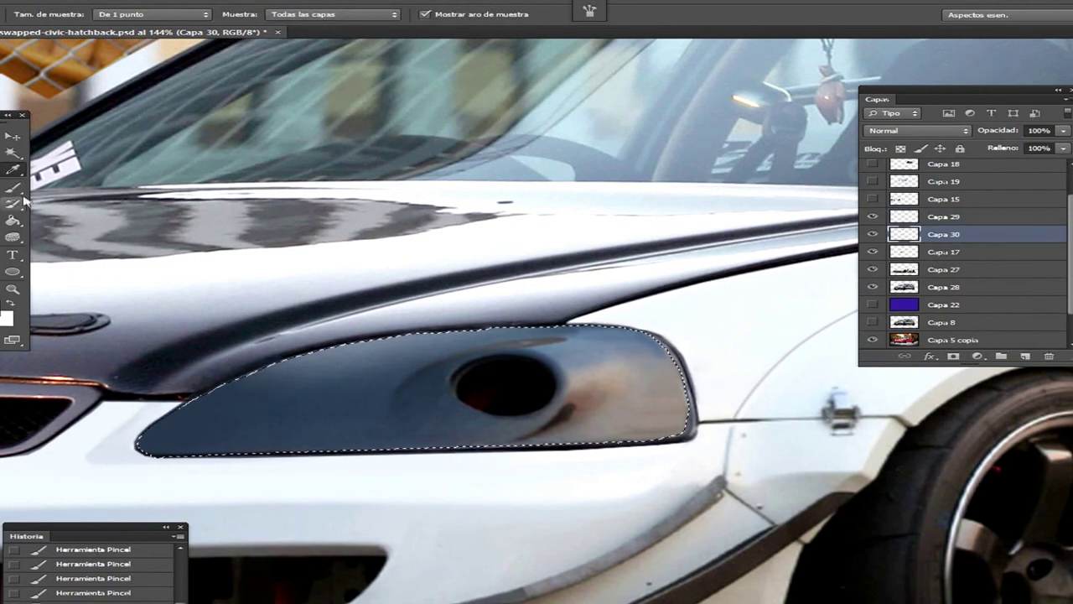
{"action": "left_click_drag", "start_coordinate": [210, 419], "coordinate": [276, 440]}
{"action": "key", "text": "ctrl+d"}
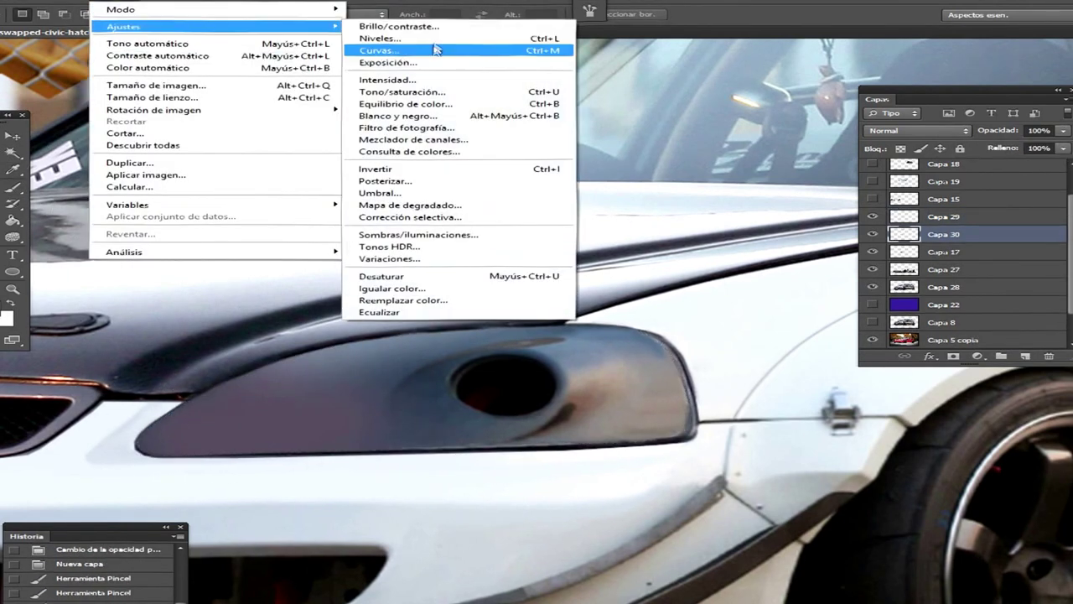
{"action": "left_click", "coordinate": [436, 45]}
{"action": "left_click_drag", "start_coordinate": [472, 261], "coordinate": [506, 263]}
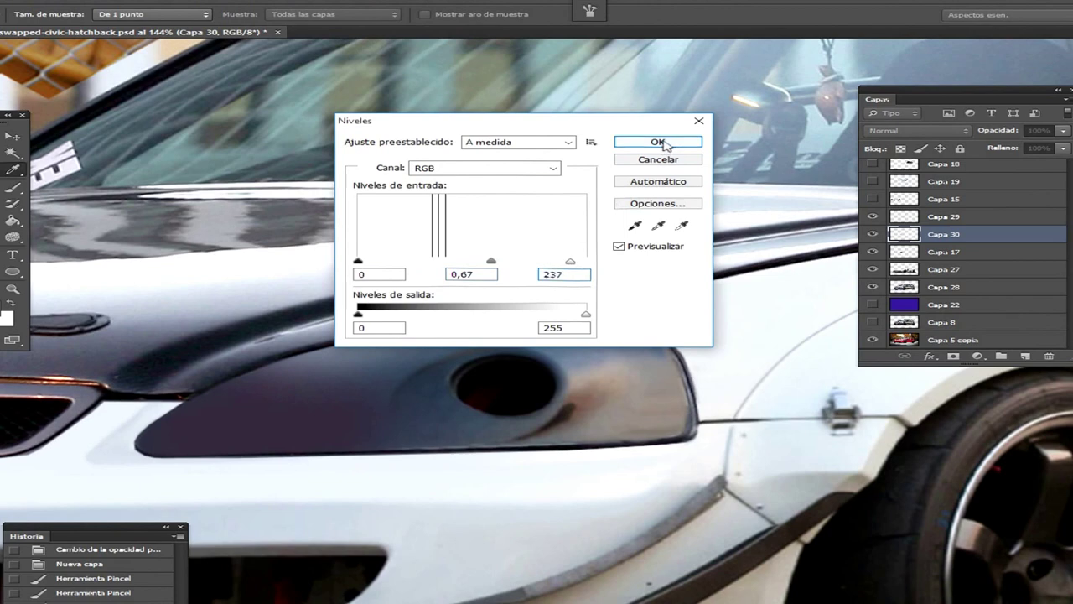
{"action": "left_click", "coordinate": [658, 142]}
{"action": "key", "text": "m"}
- Warp the headlight paint to fit the lamp's shape
{"action": "key", "text": "ctrl+t"}
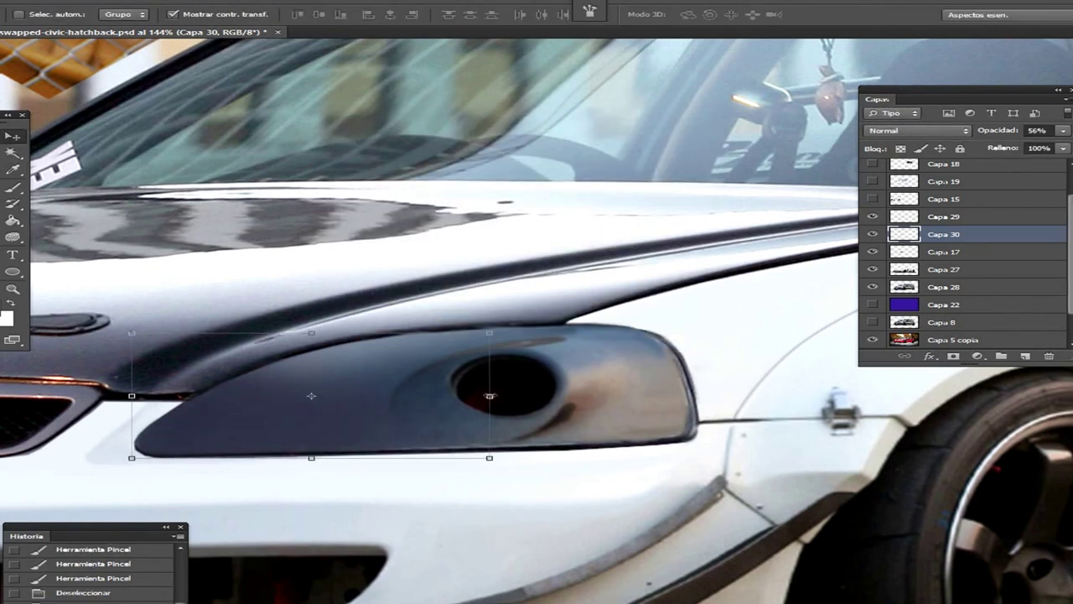
{"action": "right_click", "coordinate": [569, 333]}
{"action": "left_click", "coordinate": [608, 426]}
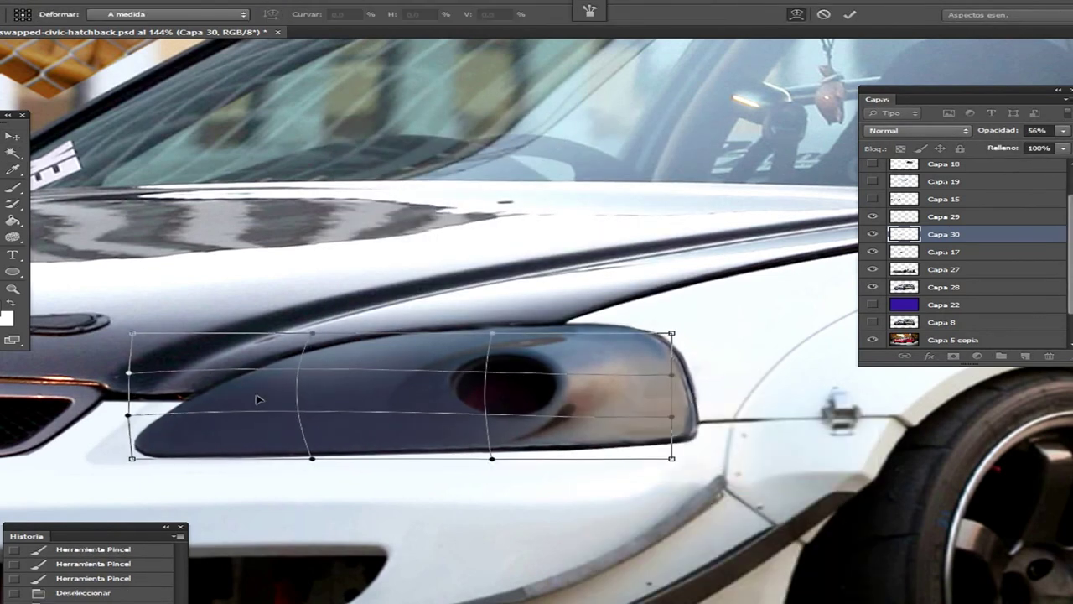
{"action": "key", "text": "e"}
{"action": "key", "text": "Return"}
- Erase excess tint from the lens with a 60 px eraser and merge the layers
{"action": "right_click", "coordinate": [667, 360]}
{"action": "key", "text": "Escape"}
{"action": "right_click", "coordinate": [689, 330]}
{"action": "mouse_move", "coordinate": [444, 394]}
{"action": "left_mouse_down"}
{"action": "mouse_move", "coordinate": [469, 402]}
{"action": "mouse_move", "coordinate": [514, 378]}
{"action": "left_mouse_up"}
{"action": "key", "text": "Escape"}
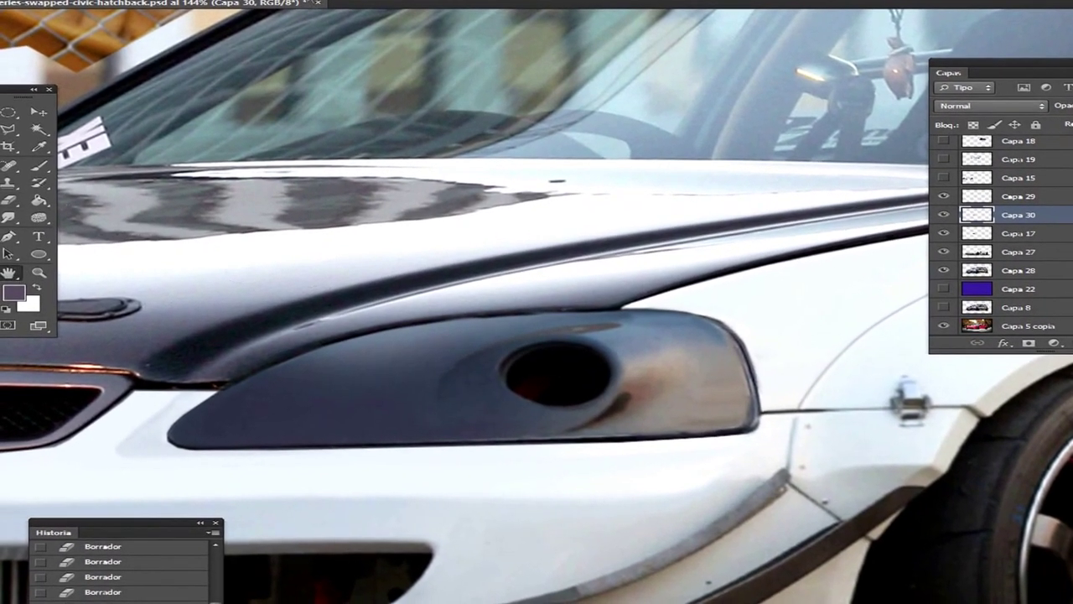
{"action": "key", "text": "ctrl+0"}
{"action": "key", "text": "ctrl+e"}
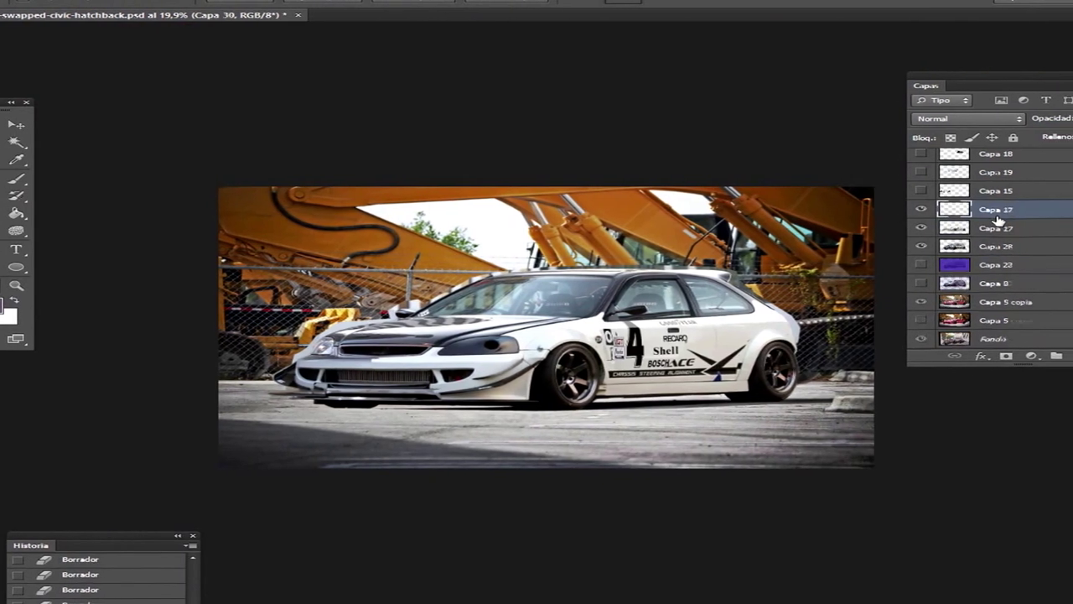
- Merge the headlight layers and paint the bumper strip light grey on a new layer
{"action": "key", "text": "ctrl+e"}
{"action": "key", "text": "ctrl+e"}
{"action": "scroll", "coordinate": [352, 390], "scroll_direction": "up", "scroll_amount": 5}
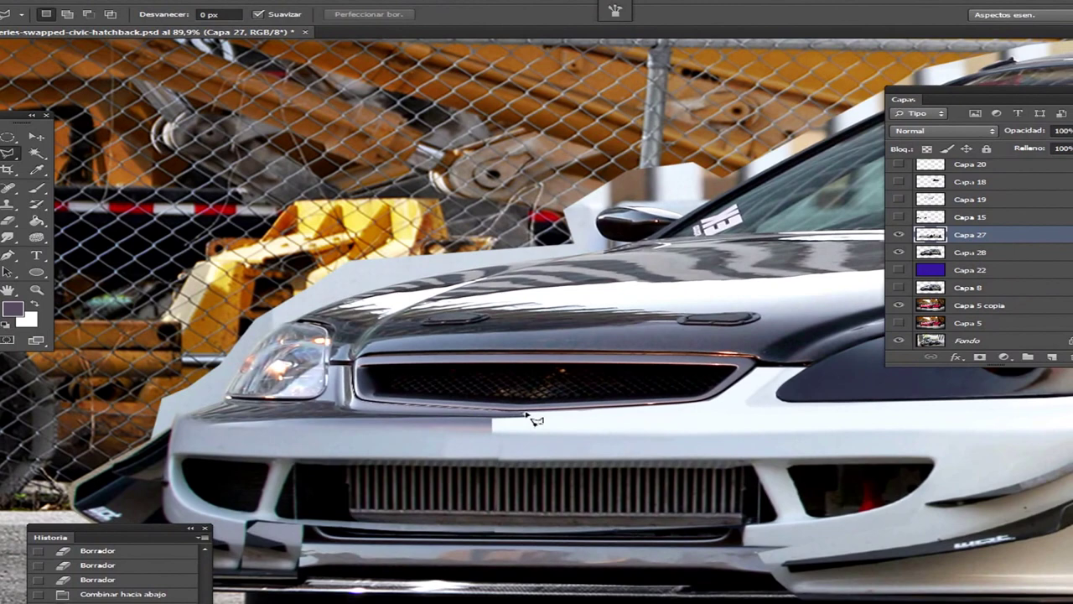
{"action": "double_click", "coordinate": [533, 419]}
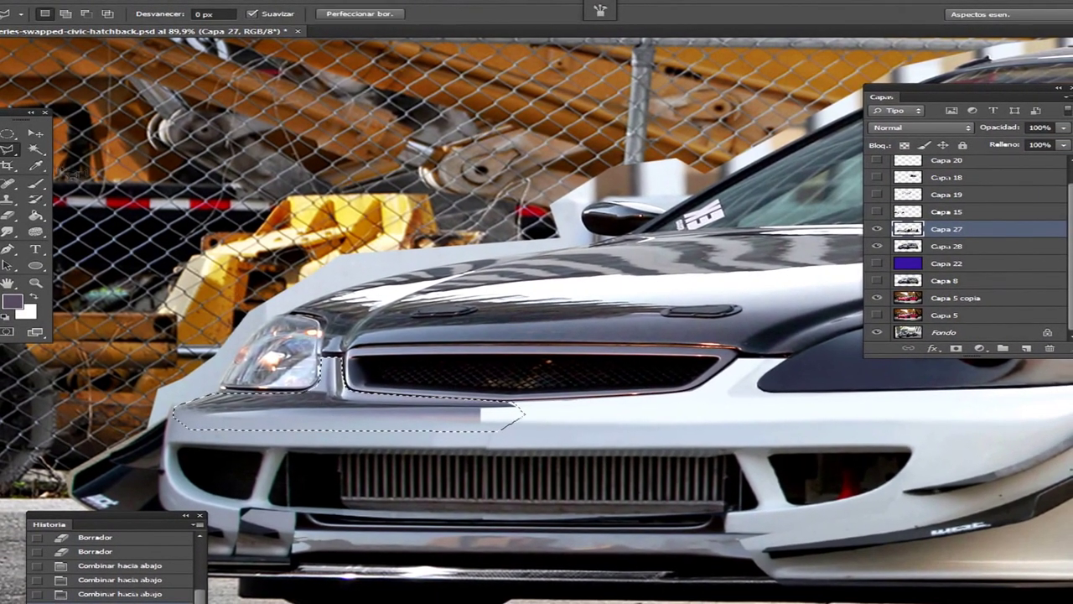
{"action": "key", "text": "b"}
{"action": "key", "text": "ctrl+shift+alt+n"}
{"action": "left_click", "coordinate": [848, 428], "text": "alt"}
{"action": "left_click_drag", "start_coordinate": [184, 415], "coordinate": [483, 416]}
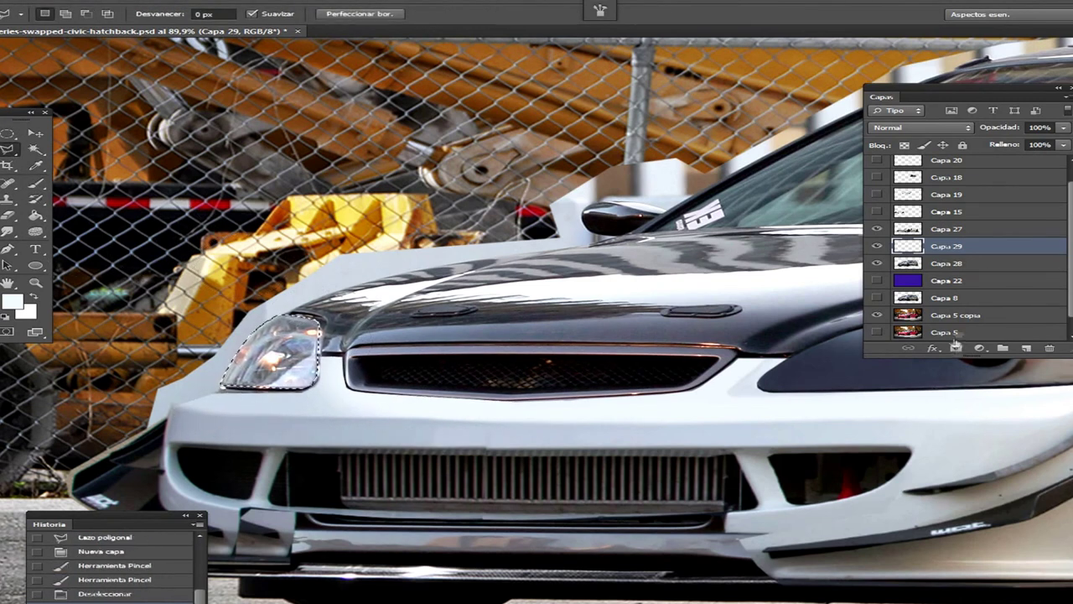
- Shade the left headlight light grey-blue on a new layer, 195 px brush, 75% opacity
{"action": "left_click_drag", "start_coordinate": [963, 99], "coordinate": [654, 98]}
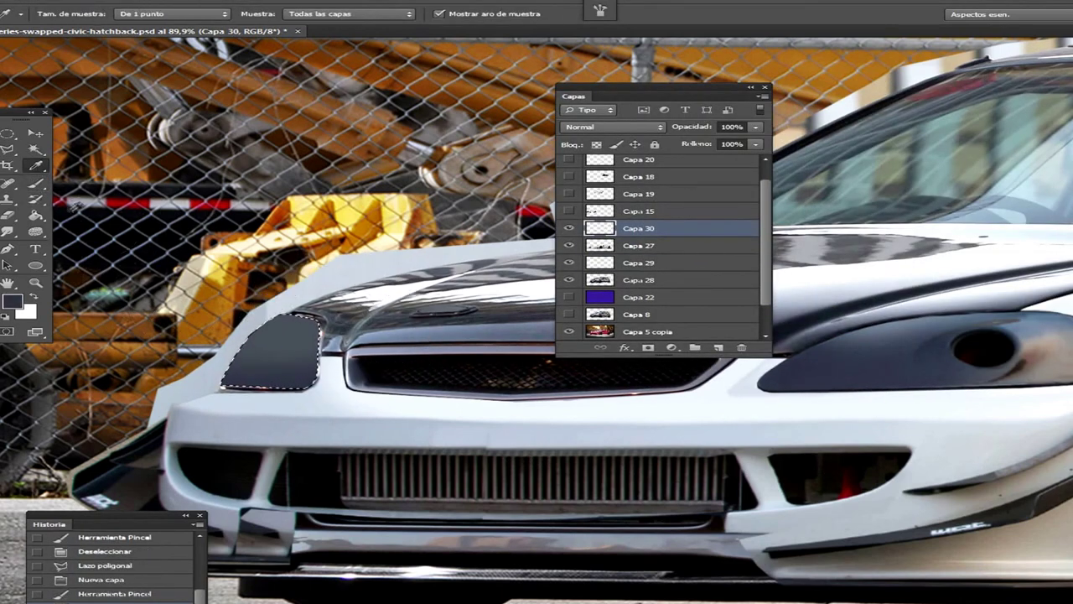
{"action": "left_click", "coordinate": [431, 282], "text": "alt"}
{"action": "key", "text": "ctrl+shift+alt+n"}
{"action": "right_click", "coordinate": [382, 340]}
{"action": "left_click_drag", "start_coordinate": [520, 369], "coordinate": [530, 370]}
{"action": "key", "text": "Return"}
{"action": "key", "text": "ctrl+shift+alt+n"}
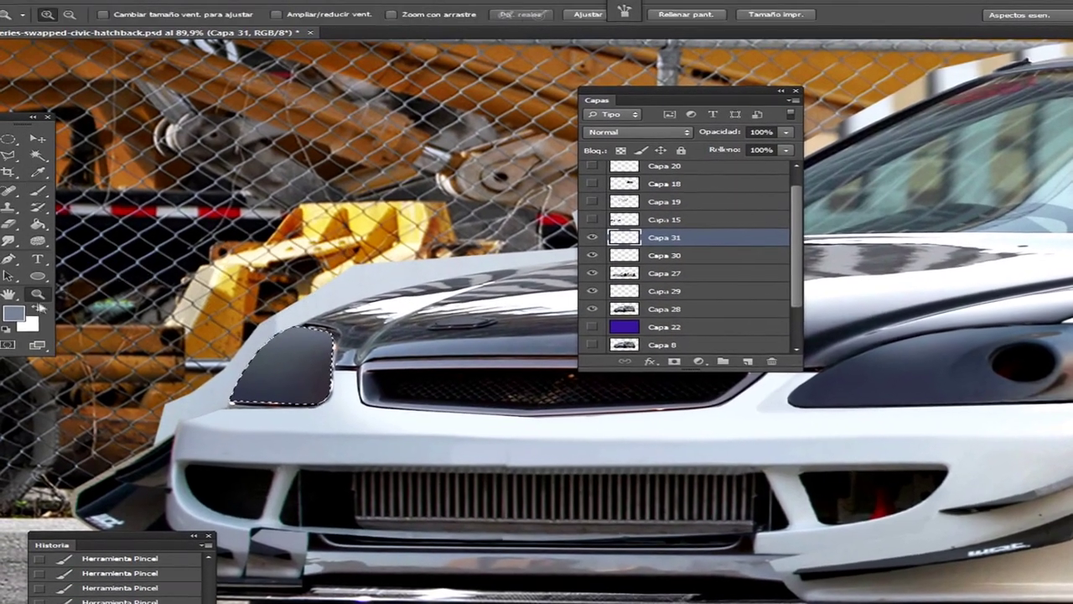
{"action": "key", "text": "x"}
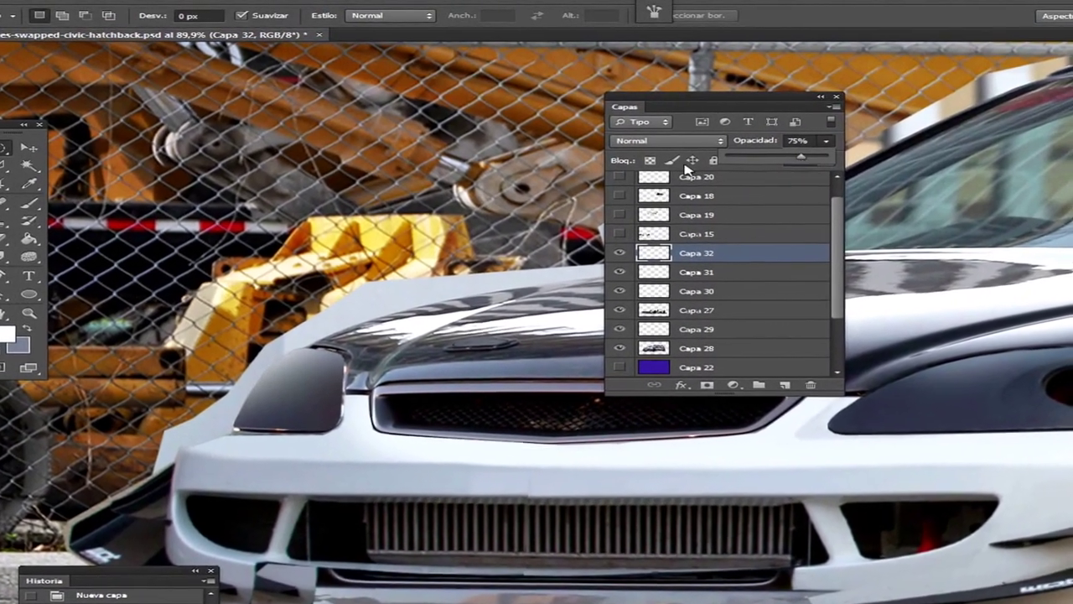
{"action": "key", "text": "h"}
{"action": "key", "text": "7"}
{"action": "key", "text": "5"}
{"action": "left_click", "coordinate": [277, 17]}
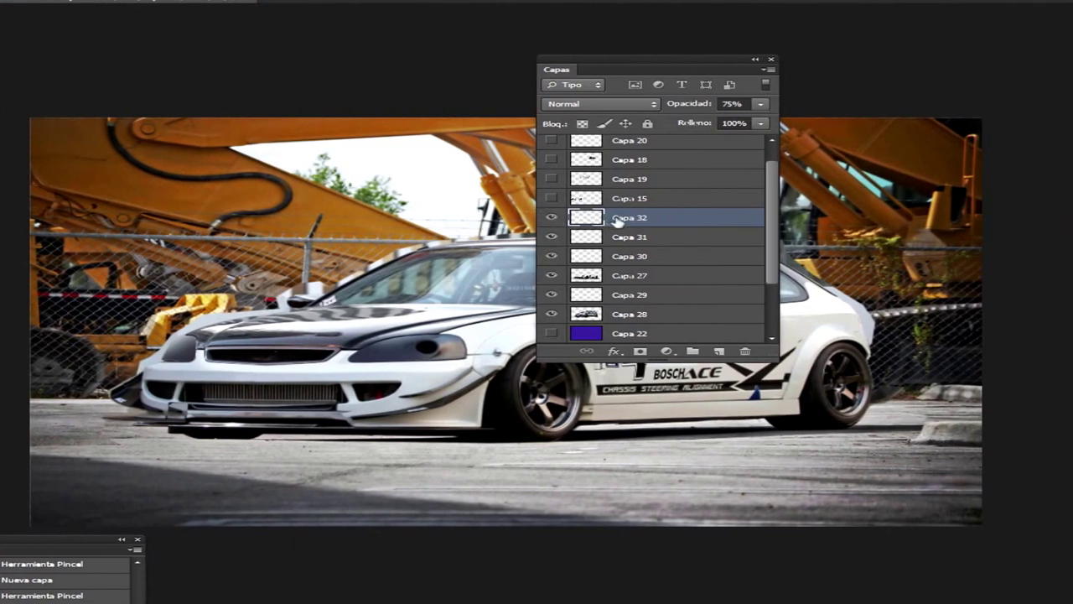
- Merge the shading layers down into Capa 28 and place the first pen point on the hood
{"action": "key", "text": "ctrl+e"}
{"action": "key", "text": "ctrl+e"}
{"action": "key", "text": "ctrl+e"}
{"action": "key", "text": "z"}
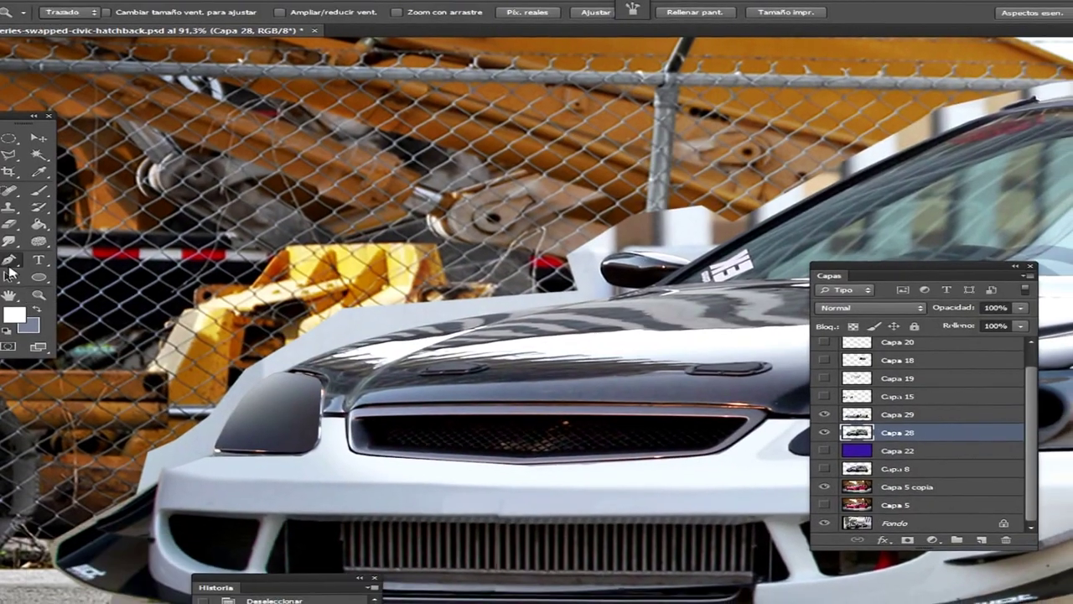
{"action": "key", "text": "p"}
{"action": "left_click", "coordinate": [287, 375]}
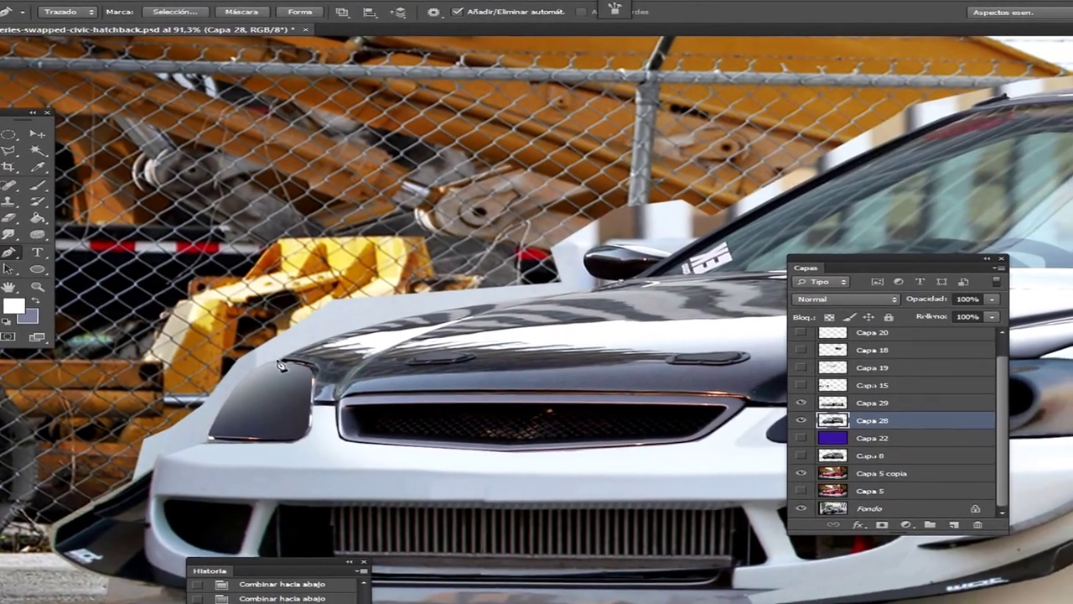
- Finish the pen path along the hood edge and convert it to a selection
{"action": "left_click", "coordinate": [399, 331]}
{"action": "left_click", "coordinate": [478, 296]}
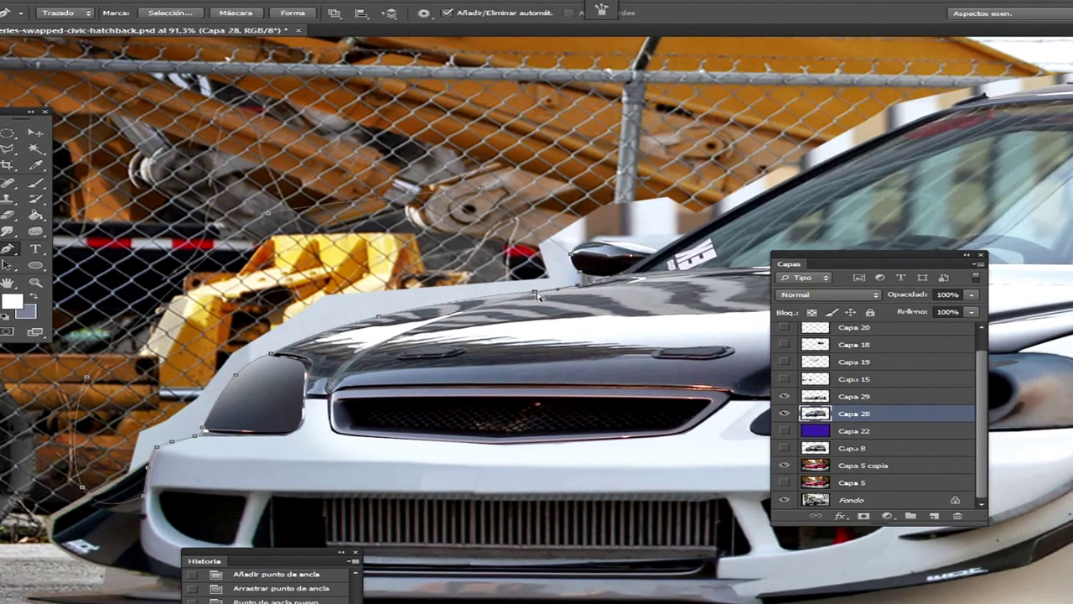
{"action": "left_click", "coordinate": [170, 13]}
{"action": "key", "text": "Return"}
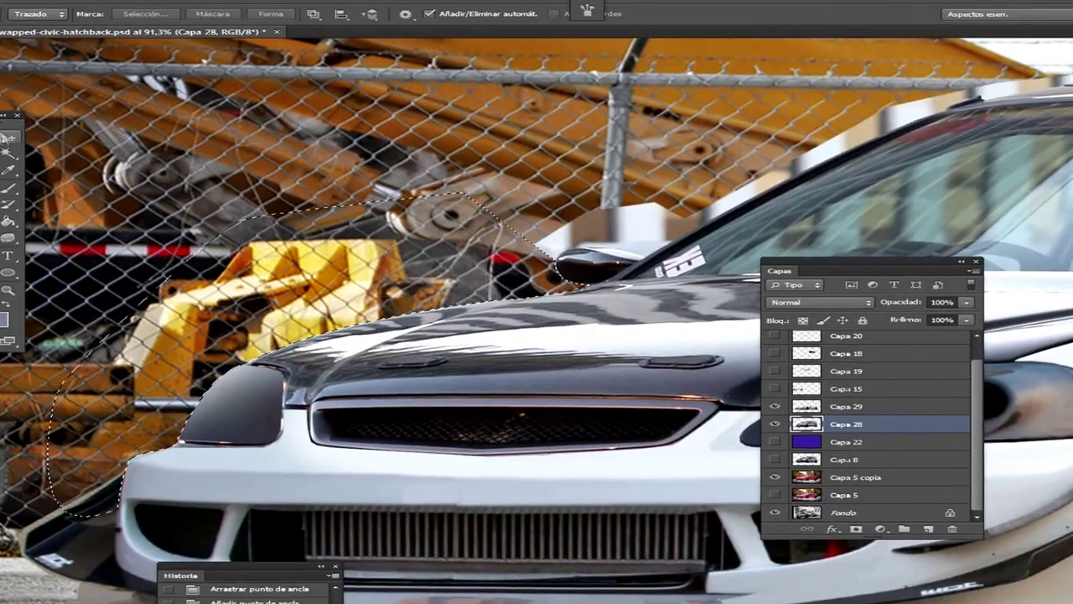
{"action": "key", "text": "z"}
{"action": "key", "text": "ctrl+0"}
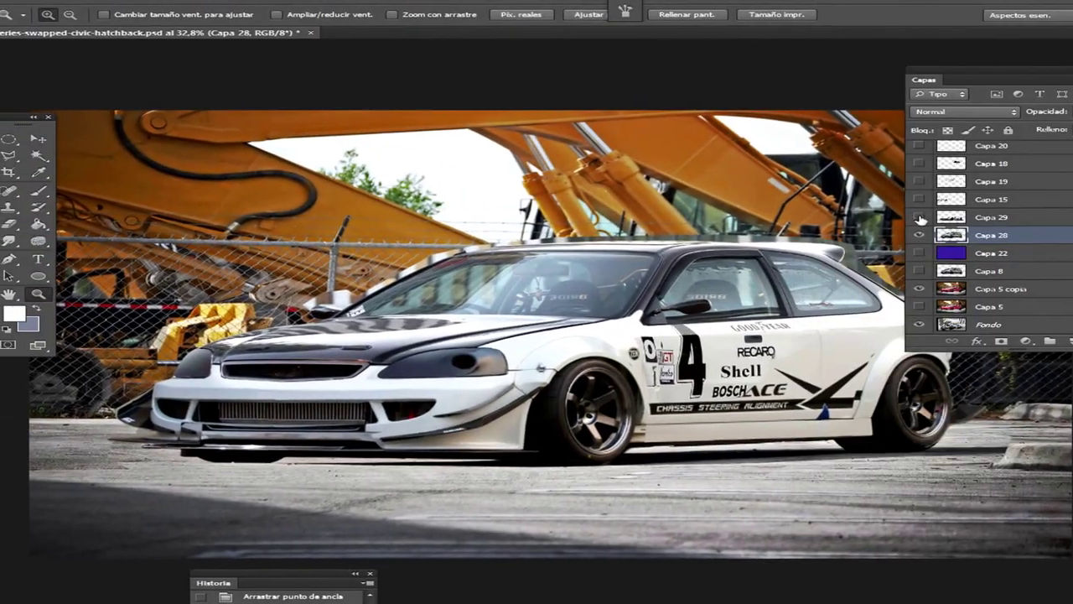
- Show the white race car Capa 29 and blue backdrop Capa 22, working on Capa 29
{"action": "left_click", "coordinate": [919, 217]}
{"action": "left_click", "coordinate": [919, 252]}
{"action": "left_click", "coordinate": [991, 217]}
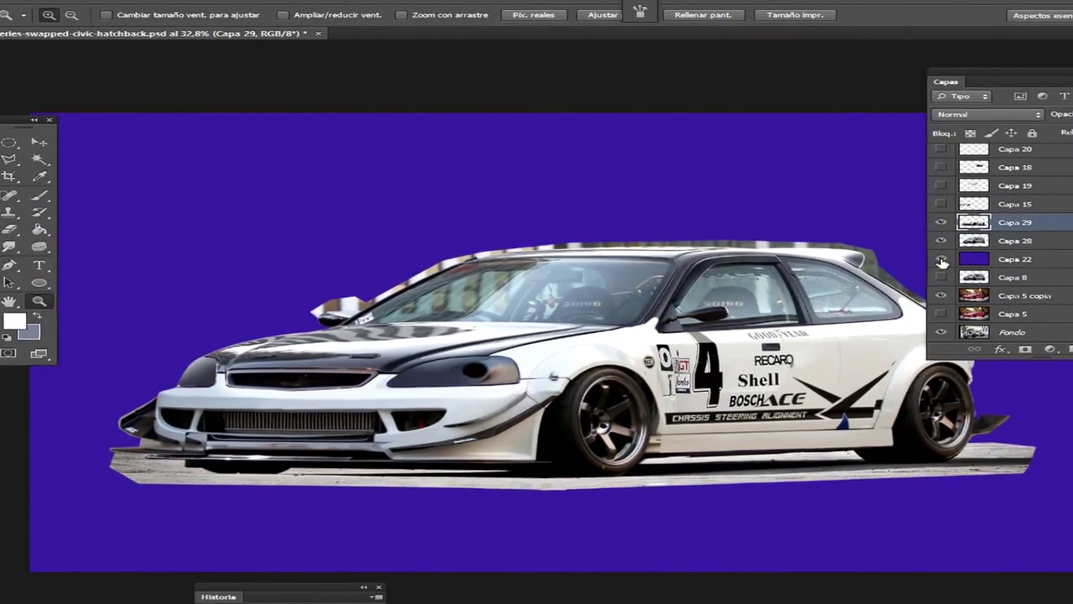
{"action": "left_click_drag", "start_coordinate": [307, 322], "coordinate": [318, 402]}
- Outline the lower-left front splitter with the Polygonal Lasso and copy it to a new layer
{"action": "key", "text": "l"}
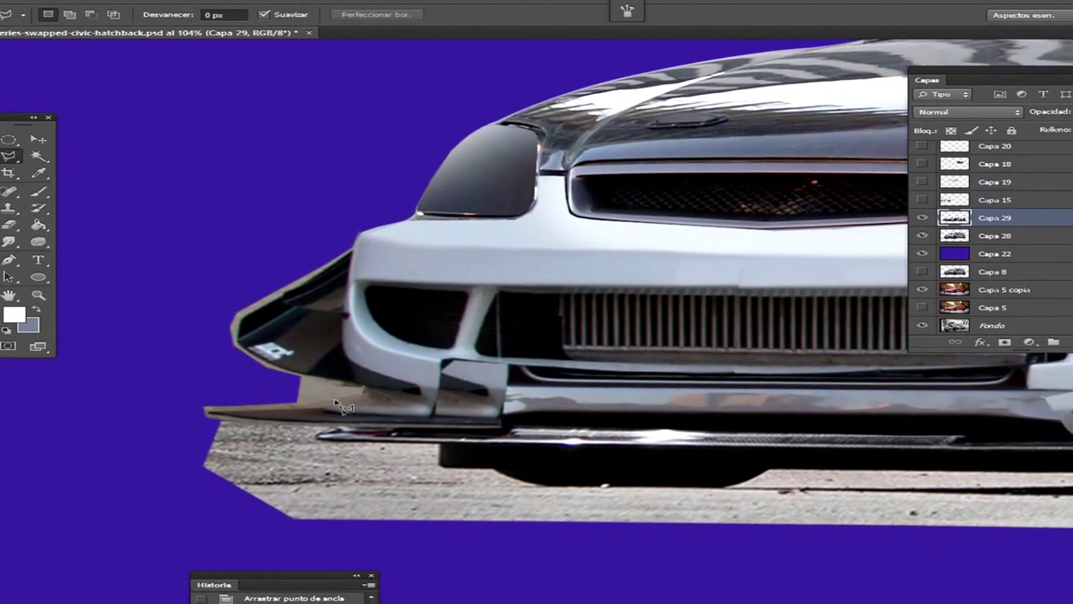
{"action": "left_click", "coordinate": [215, 413]}
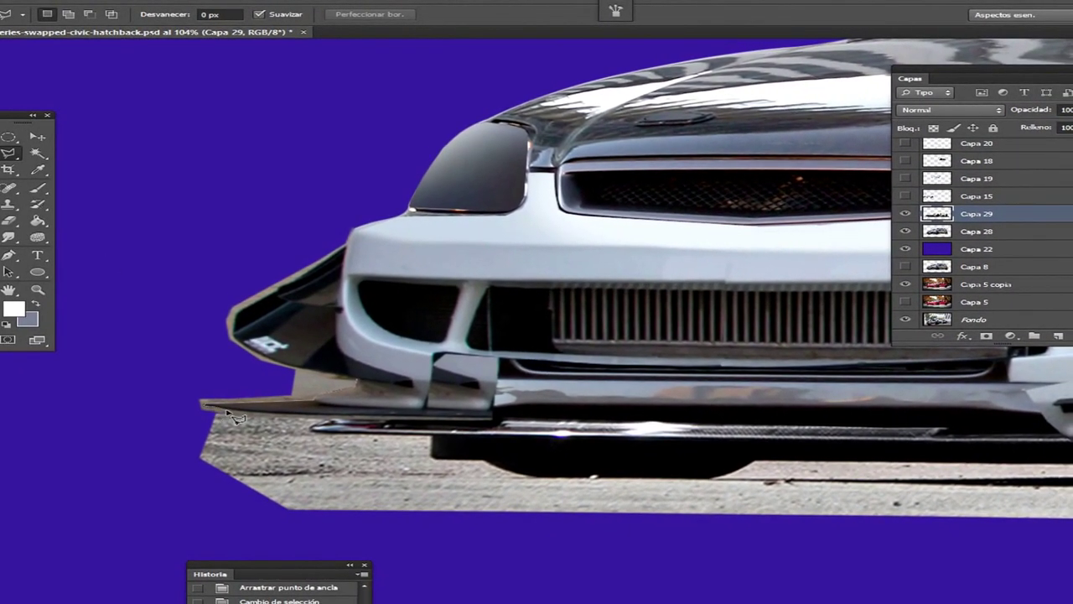
{"action": "left_click", "coordinate": [426, 415]}
{"action": "left_click", "coordinate": [427, 394]}
{"action": "left_click", "coordinate": [366, 385]}
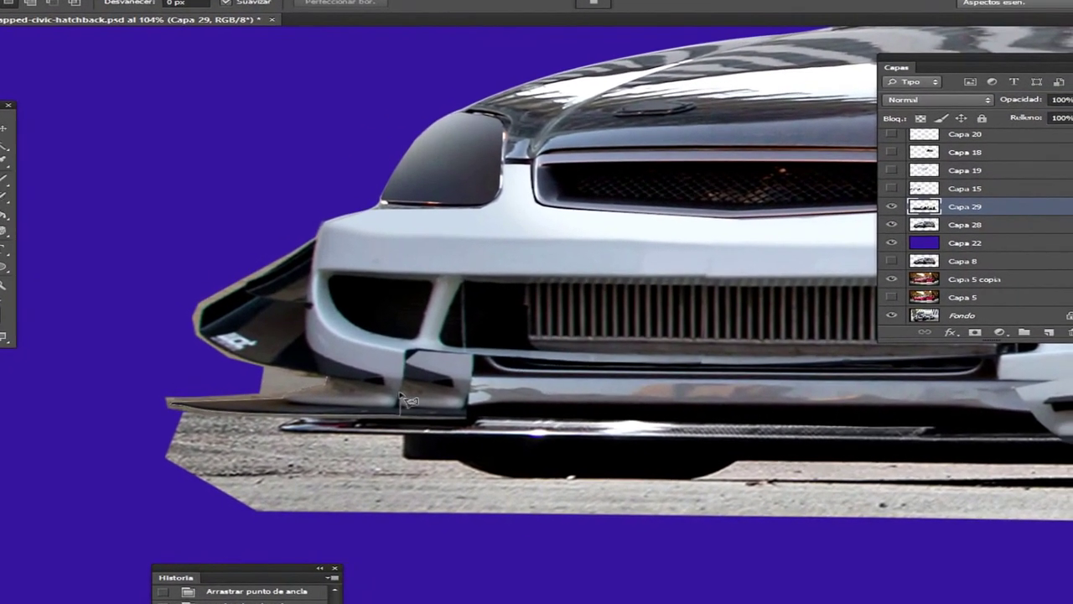
{"action": "double_click", "coordinate": [374, 393]}
{"action": "right_click", "coordinate": [329, 387]}
{"action": "left_click", "coordinate": [360, 208]}
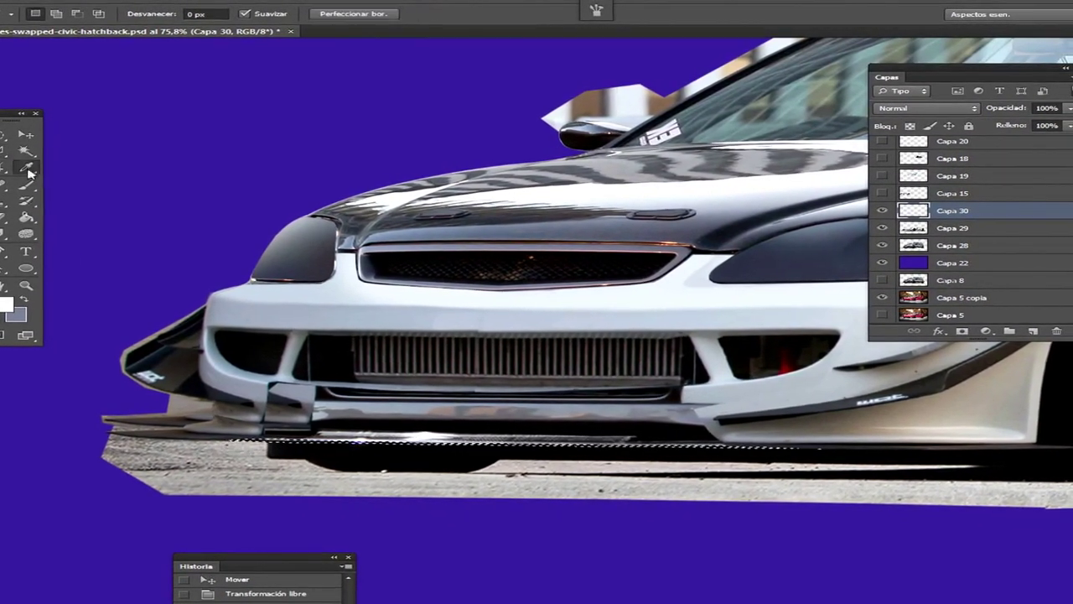
- Outline the bumper's bottom strip and copy it onto a new layer
{"action": "left_click", "coordinate": [156, 431]}
{"action": "left_click", "coordinate": [897, 206]}
{"action": "left_click", "coordinate": [897, 206]}
{"action": "key", "text": "ctrl+j"}
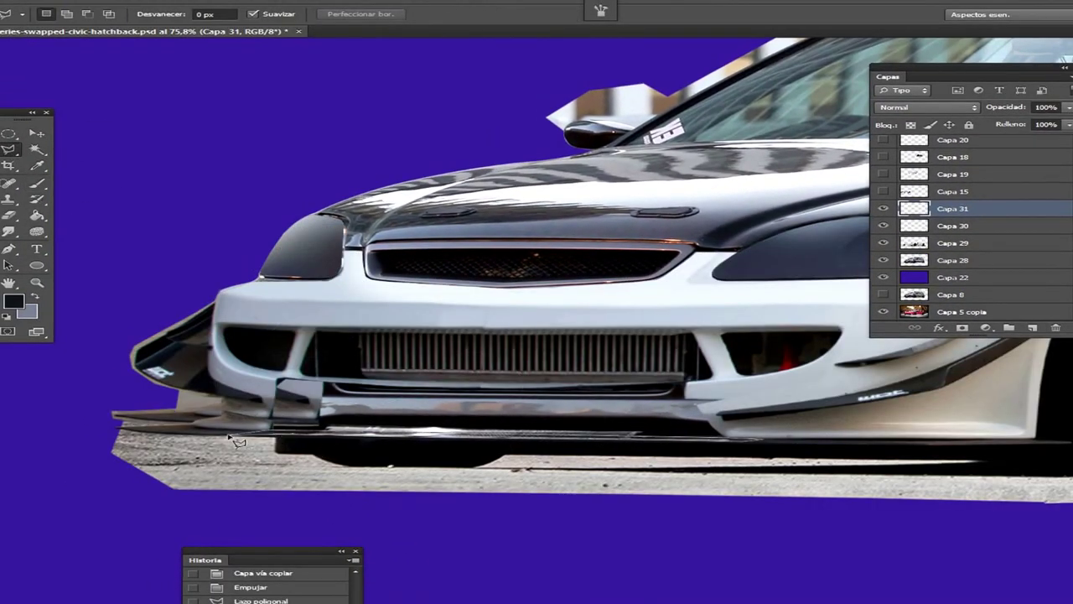
- Select the lip strip and paint it black with the Brush
{"action": "key", "text": "l"}
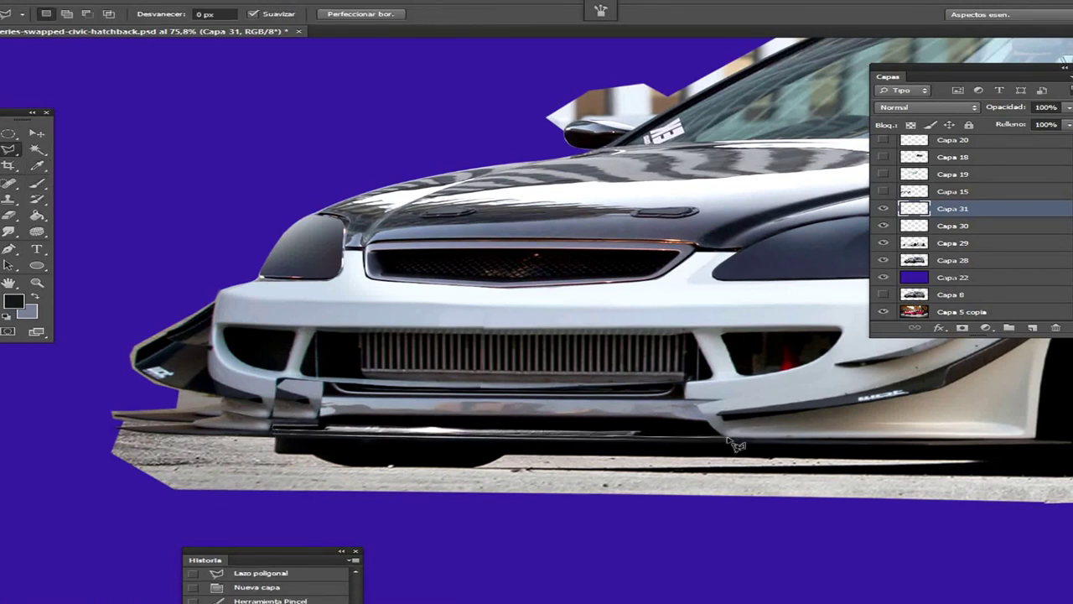
{"action": "left_click", "coordinate": [319, 413]}
{"action": "key", "text": "b"}
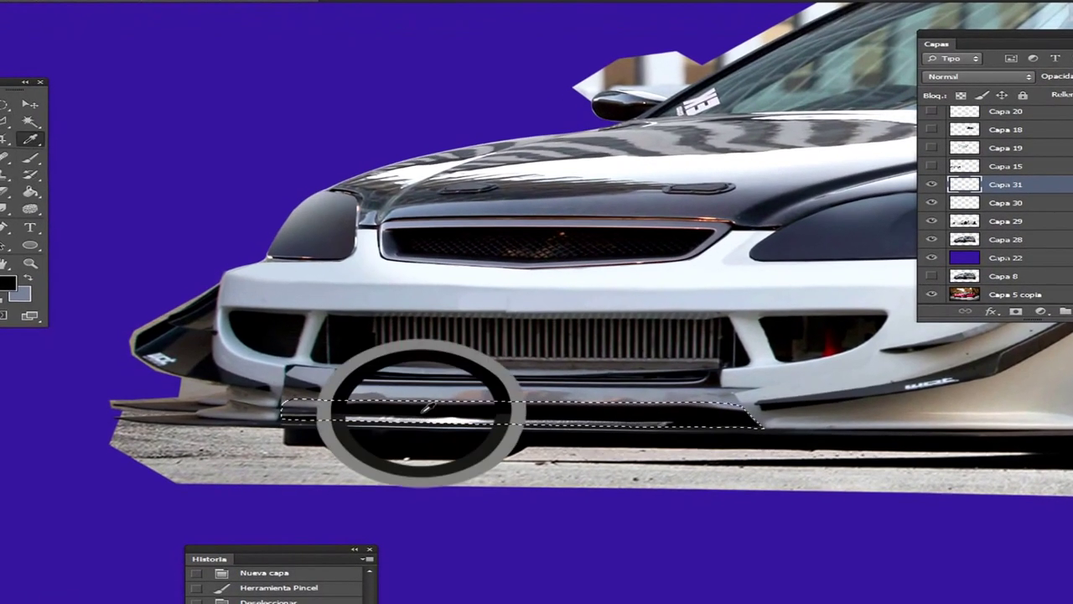
{"action": "left_click_drag", "start_coordinate": [319, 410], "coordinate": [163, 486]}
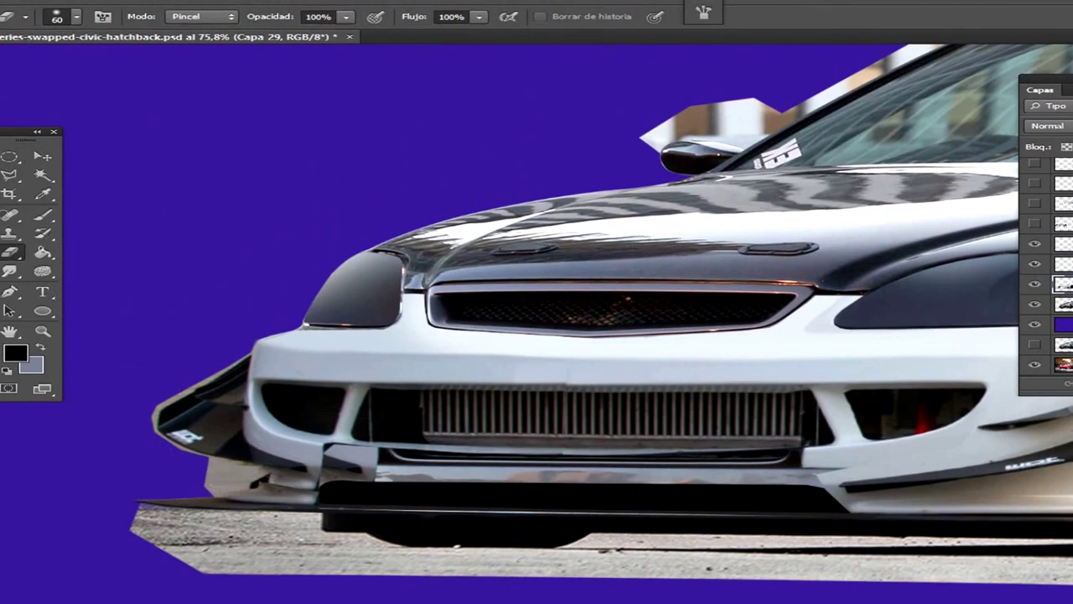
- Smudge the splitter bracket into the bumper on Capa 30 with a size-15 brush
{"action": "key", "text": "i"}
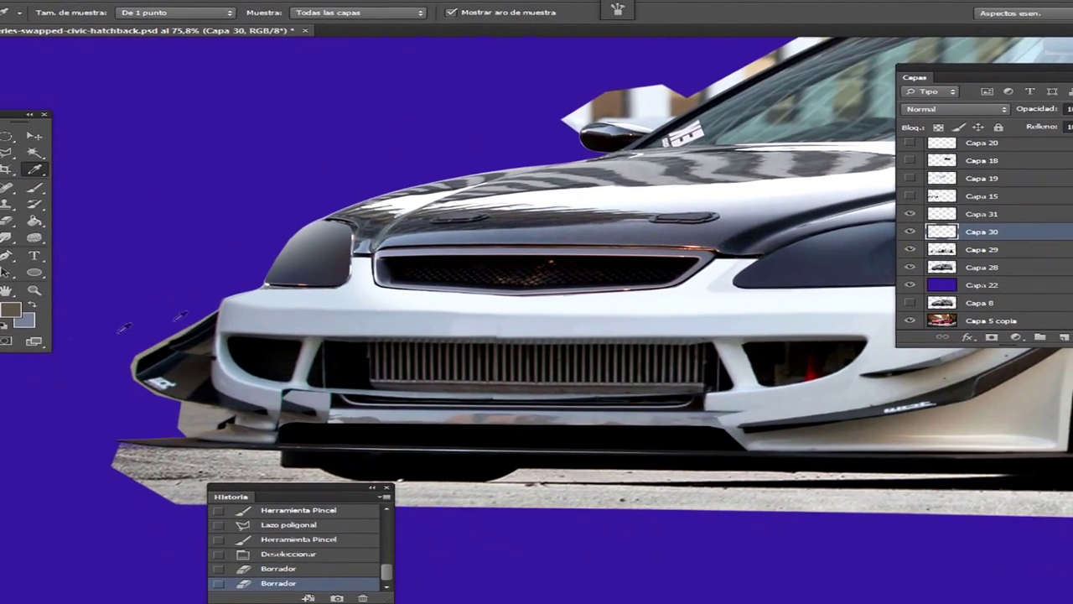
{"action": "left_click", "coordinate": [1023, 242]}
{"action": "key", "text": "r"}
{"action": "scroll", "coordinate": [333, 322], "scroll_direction": "up", "scroll_amount": 4}
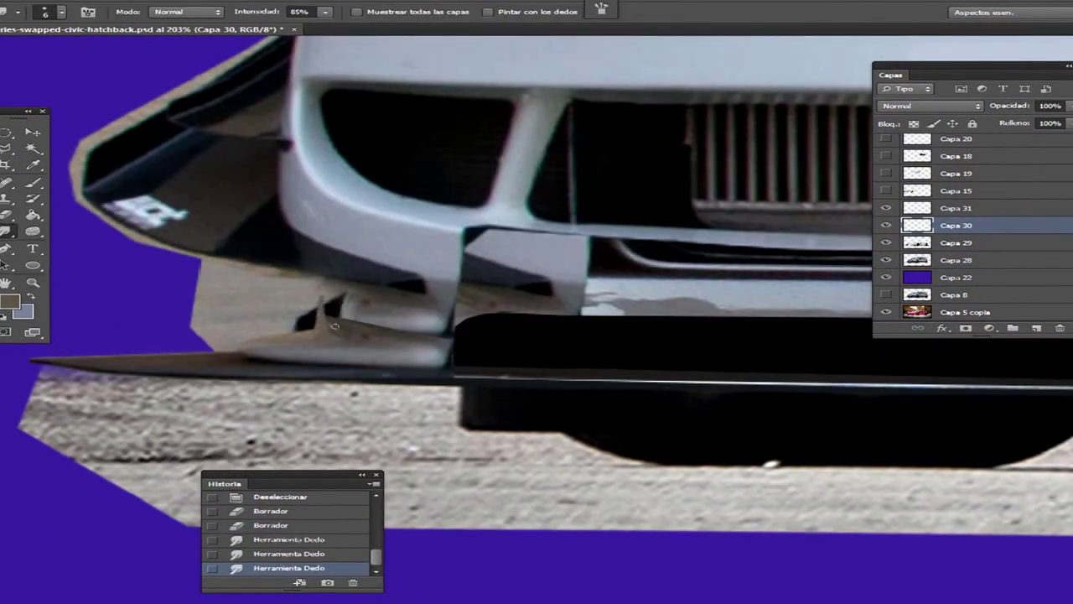
{"action": "right_click", "coordinate": [431, 320]}
{"action": "type", "text": "15"}
{"action": "key", "text": "Return"}
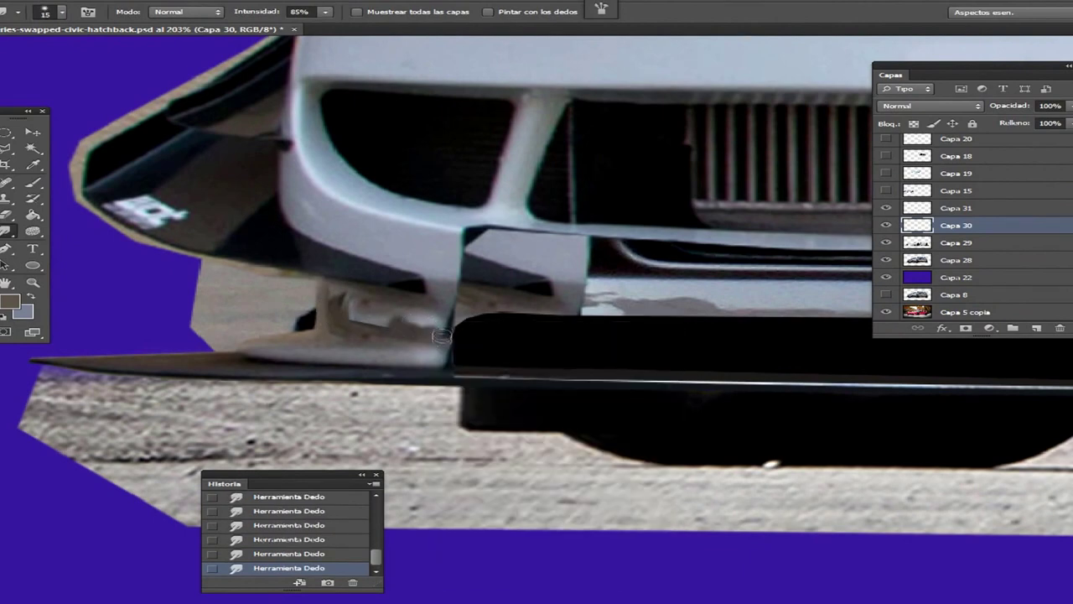
{"action": "left_click_drag", "start_coordinate": [413, 321], "coordinate": [350, 315]}
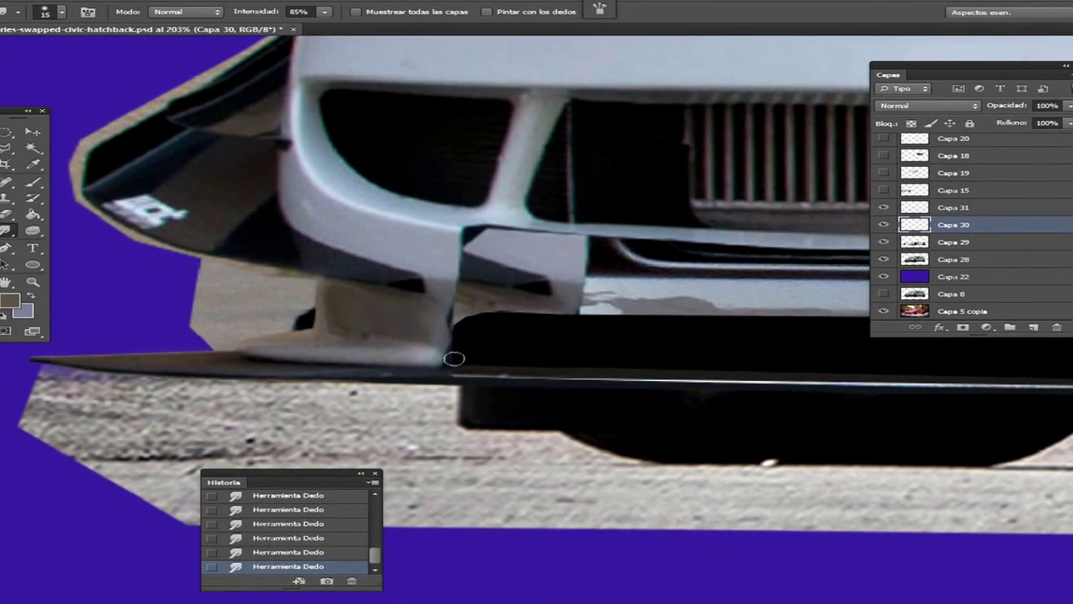
- Smooth away the dark smear on Capa 29 and erase stray pixels on Capa 28
{"action": "key", "text": "alt+bracketleft"}
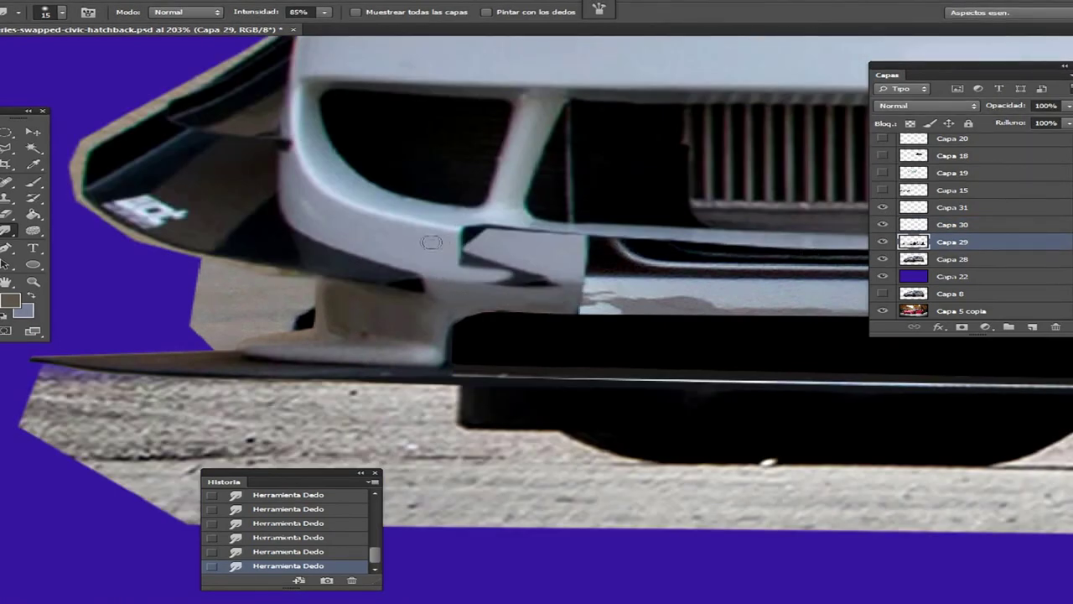
{"action": "left_click_drag", "start_coordinate": [519, 236], "coordinate": [670, 281]}
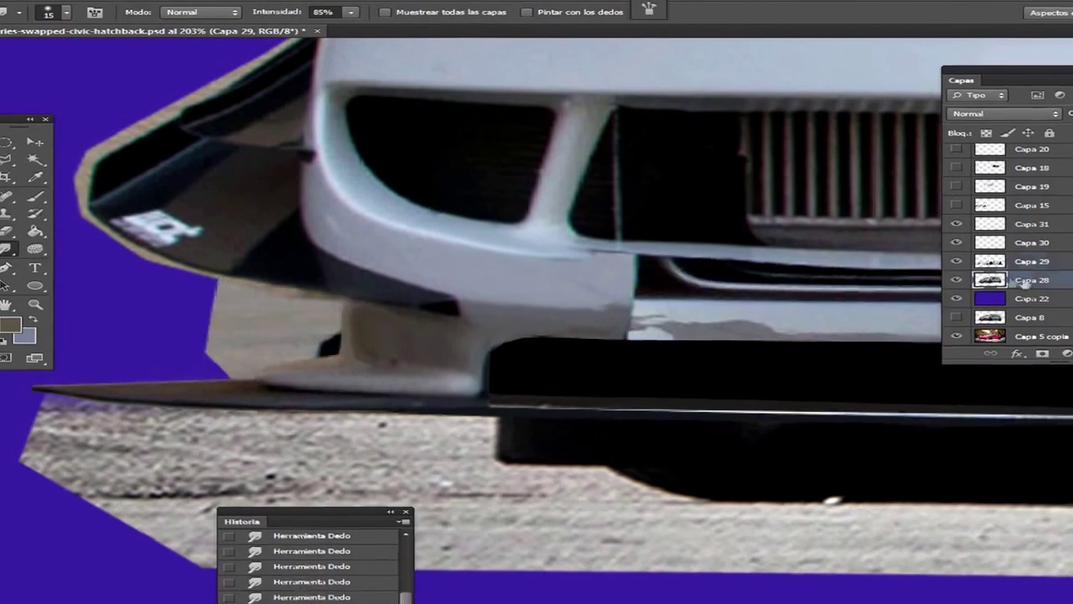
{"action": "key", "text": "e"}
{"action": "key", "text": "alt+bracketleft"}
{"action": "left_click_drag", "start_coordinate": [302, 344], "coordinate": [331, 301]}
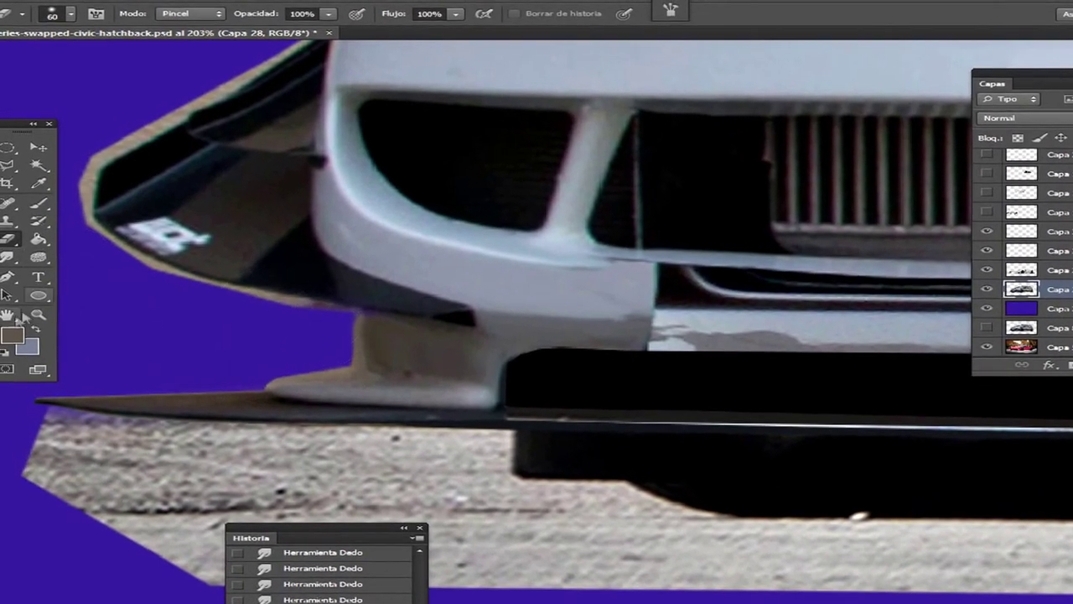
- Begin a pen path beside the splitter bracket
{"action": "key", "text": "p"}
{"action": "left_click", "coordinate": [360, 368]}
{"action": "left_click", "coordinate": [361, 313]}
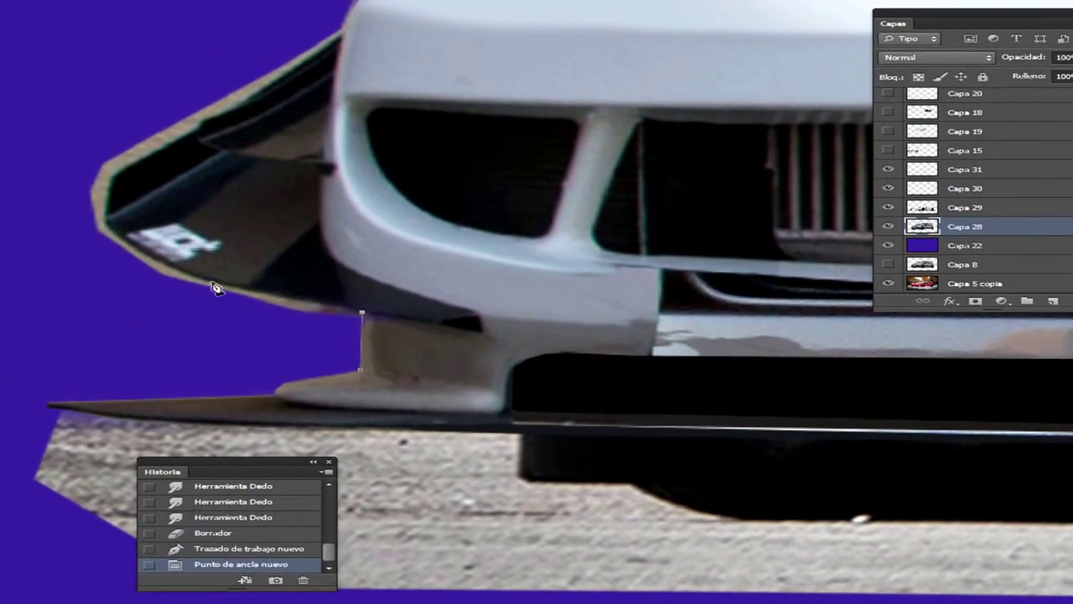
- Pen-trace the front spoiler's left edge and convert the path to a selection
{"action": "left_click", "coordinate": [149, 255]}
{"action": "left_click", "coordinate": [105, 223]}
{"action": "left_click_drag", "start_coordinate": [112, 176], "coordinate": [201, 130]}
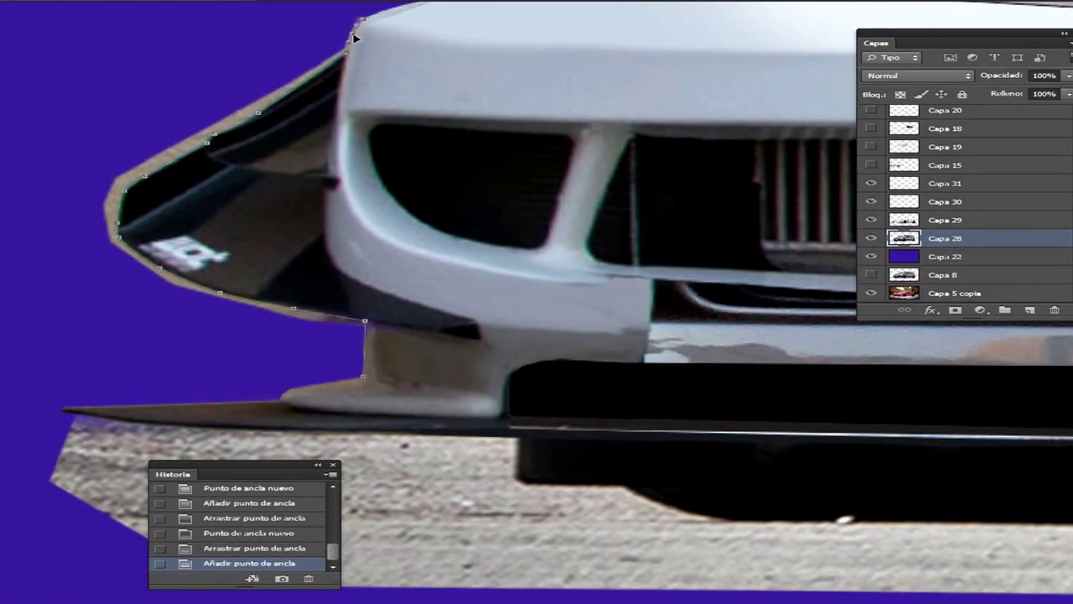
{"action": "right_click", "coordinate": [347, 251]}
{"action": "left_click", "coordinate": [415, 314]}
{"action": "key", "text": "Return"}
- Delete the ragged area from Capa 29, deselect, and show the blue backdrop Capa 22
{"action": "left_click", "coordinate": [945, 219]}
{"action": "key", "text": "Delete"}
{"action": "key", "text": "ctrl+d"}
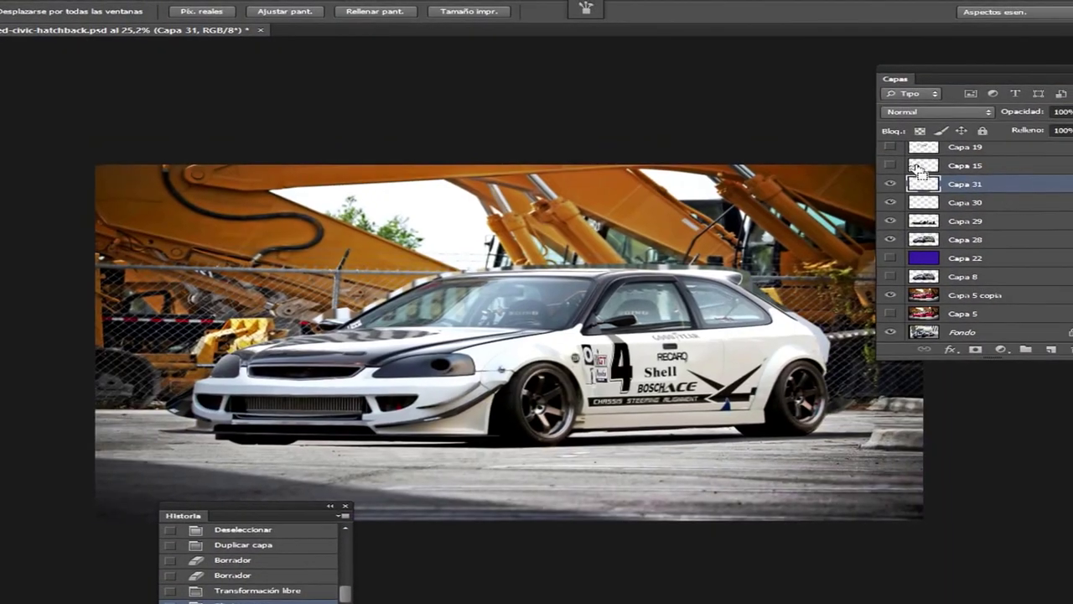
{"action": "left_click", "coordinate": [882, 260]}
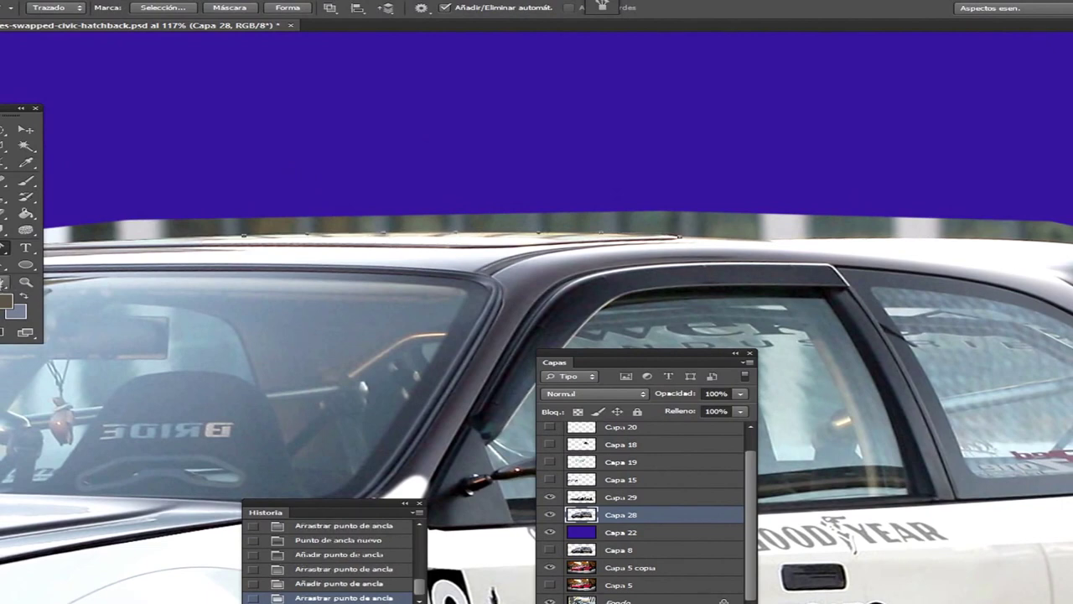
- Complete the car outline path, make it a selection and delete the background on Capa 28
{"action": "left_click_drag", "start_coordinate": [394, 289], "coordinate": [18, 268]}
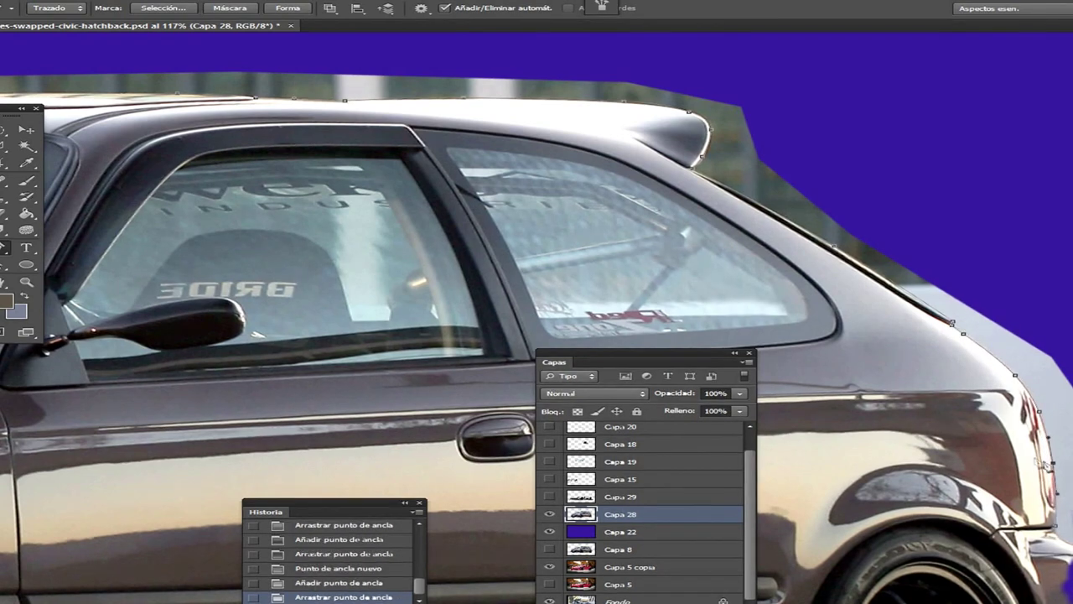
{"action": "left_click", "coordinate": [550, 497]}
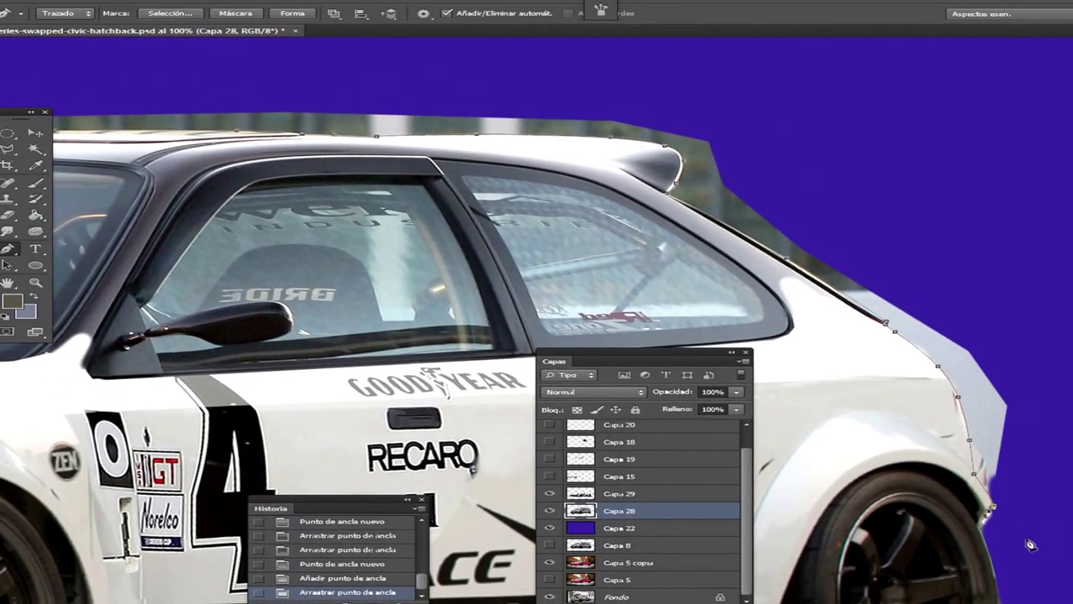
{"action": "left_click_drag", "start_coordinate": [1028, 538], "coordinate": [1040, 245]}
{"action": "key", "text": "ctrl+minus"}
{"action": "key", "text": "ctrl+minus"}
{"action": "key", "text": "ctrl+minus"}
{"action": "right_click", "coordinate": [386, 277]}
{"action": "left_click", "coordinate": [427, 327]}
{"action": "key", "text": "Return"}
{"action": "key", "text": "Delete"}
{"action": "key", "text": "m"}
{"action": "key", "text": "ctrl+d"}
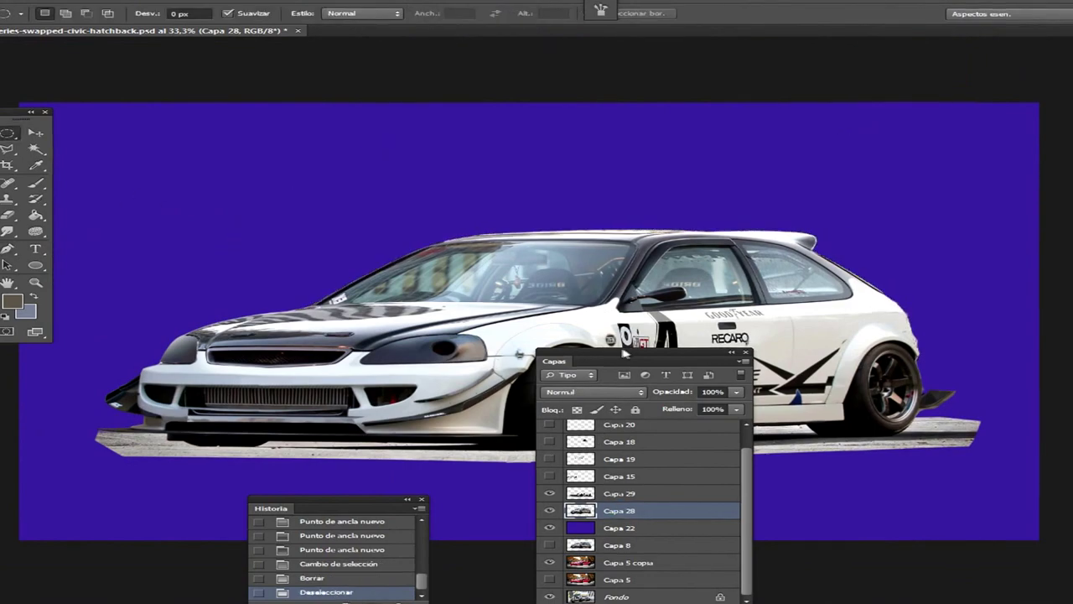
- Zoom in on the rear wheel and make Capa 29 active for pen tracing
{"action": "left_click_drag", "start_coordinate": [624, 354], "coordinate": [964, 352]}
{"action": "key", "text": "z"}
{"action": "left_click_drag", "start_coordinate": [838, 385], "coordinate": [964, 386]}
{"action": "left_click", "coordinate": [773, 309]}
{"action": "left_click_drag", "start_coordinate": [335, 506], "coordinate": [684, 505]}
{"action": "key", "text": "p"}
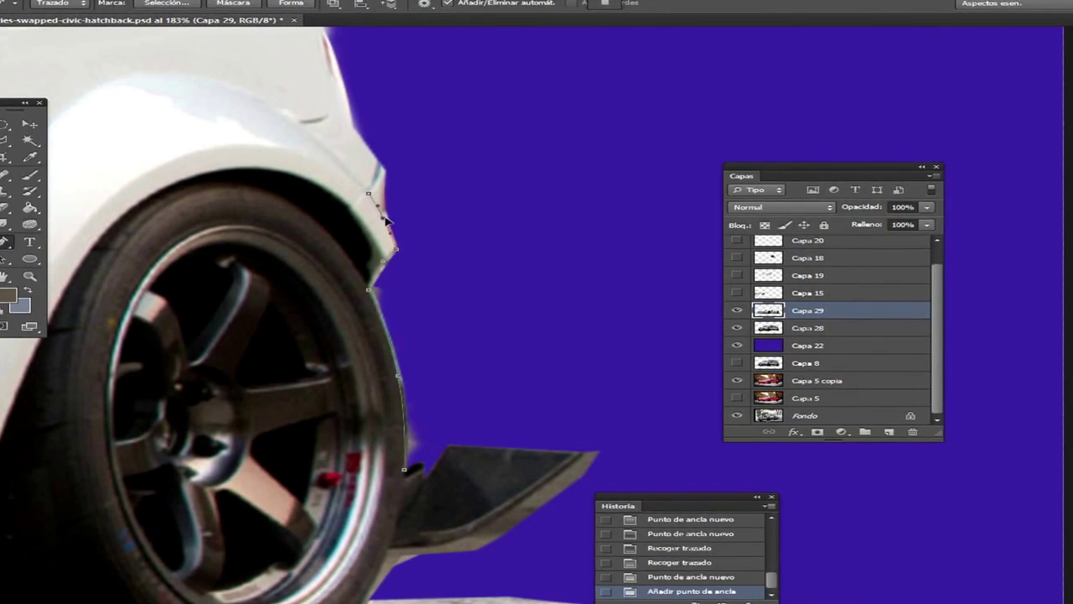
- Delete the area beyond the rear fender path on Capa 29 and Capa 28, then hide Capa 22
{"action": "right_click", "coordinate": [423, 466]}
{"action": "left_click", "coordinate": [478, 503]}
{"action": "left_click", "coordinate": [643, 163]}
{"action": "key", "text": "Delete"}
{"action": "left_click", "coordinate": [804, 328]}
{"action": "key", "text": "Delete"}
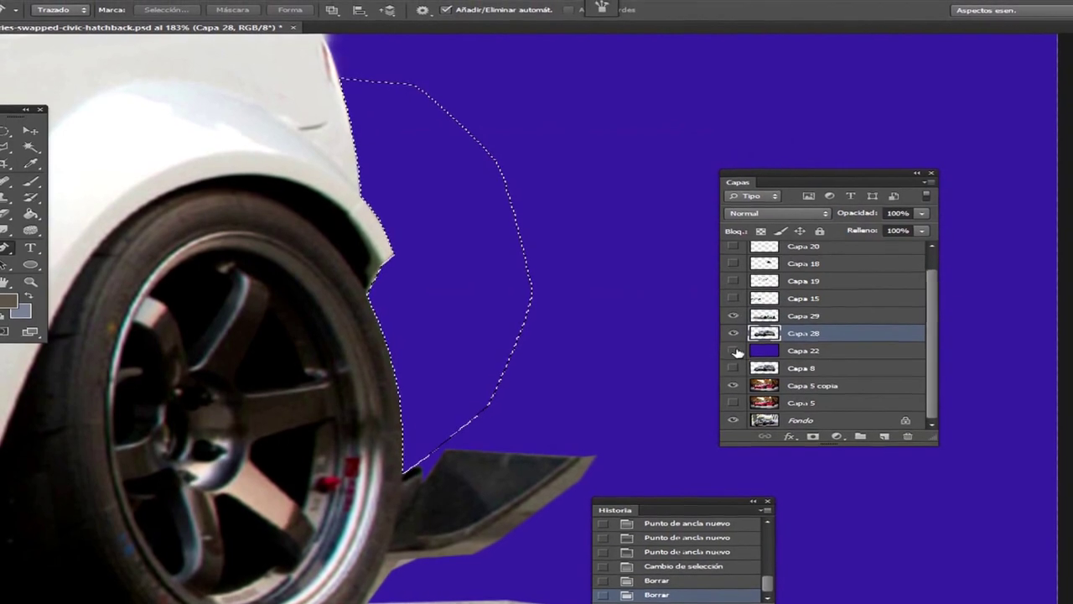
{"action": "left_click", "coordinate": [734, 350]}
{"action": "scroll", "coordinate": [335, 335], "scroll_direction": "up", "scroll_amount": 3}
{"action": "key", "text": "m"}
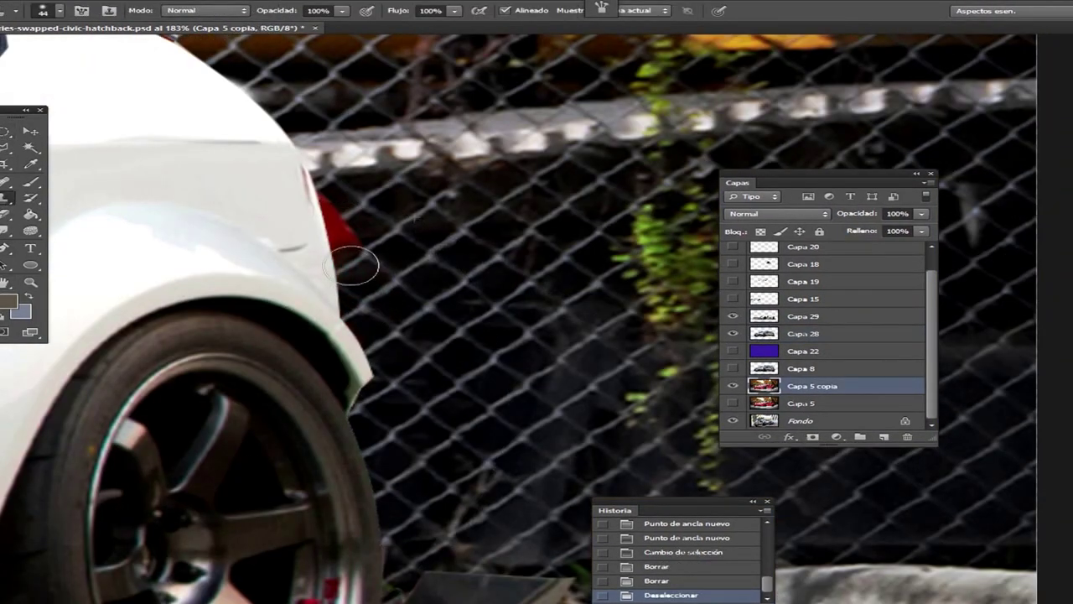
- Clone fence texture over the red patch in the backdrop
{"action": "left_click", "coordinate": [463, 230], "text": "alt"}
{"action": "left_click_drag", "start_coordinate": [331, 217], "coordinate": [360, 246]}
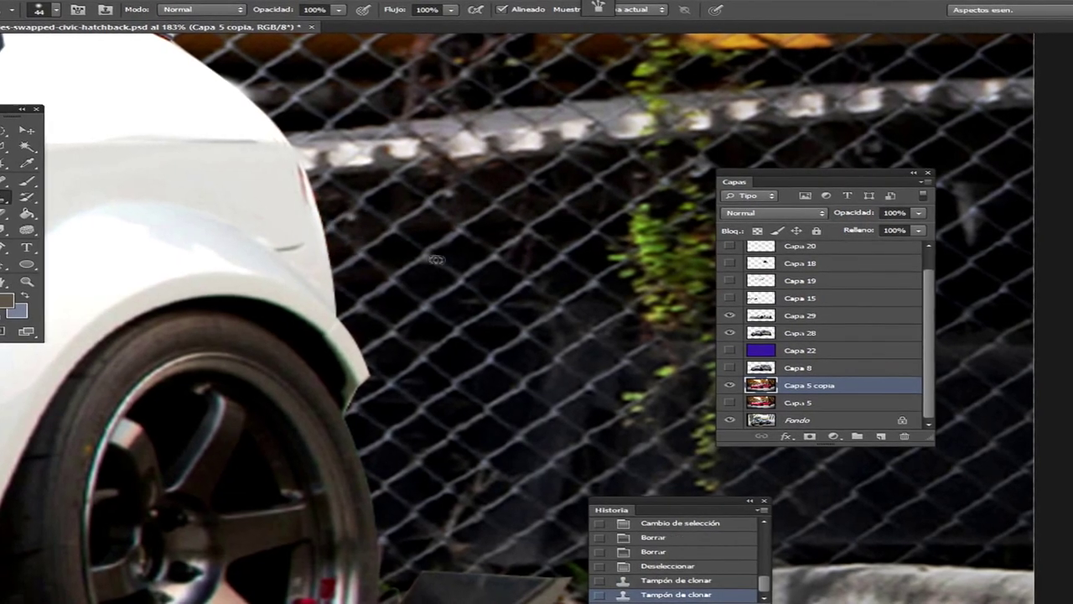
{"action": "left_click", "coordinate": [331, 224]}
{"action": "right_click", "coordinate": [642, 305]}
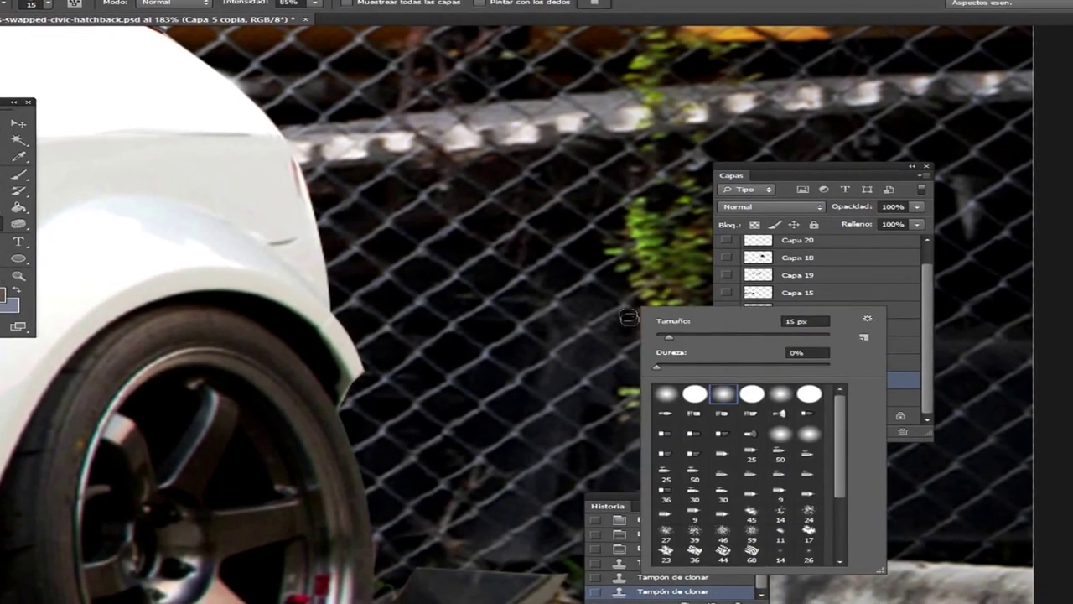
{"action": "left_click", "coordinate": [736, 310]}
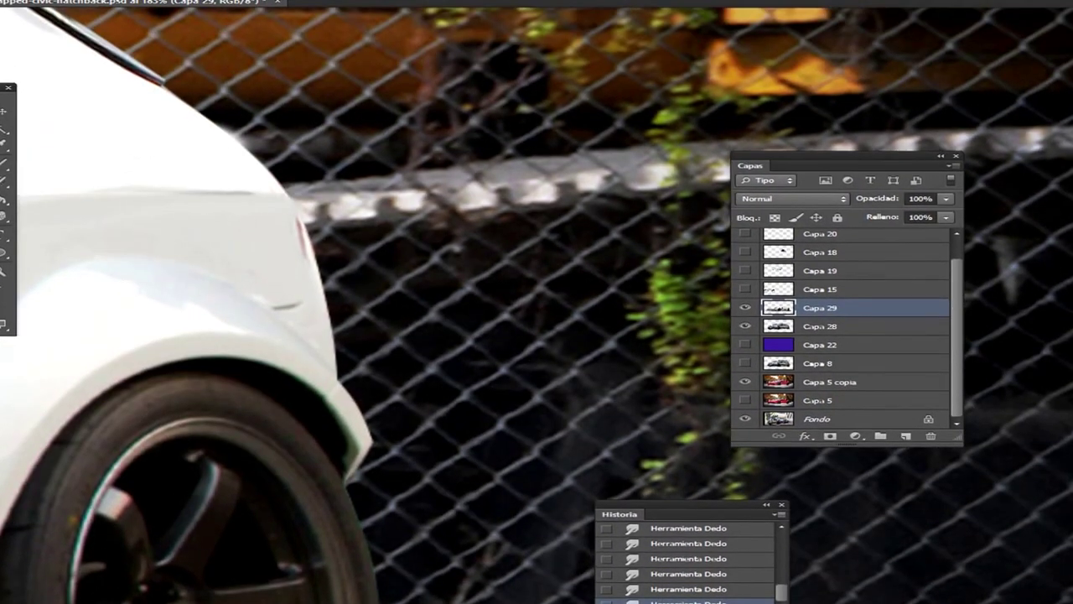
- Smudge the rear fender edge smooth and outline a taillight strip along it
{"action": "right_click", "coordinate": [395, 241]}
{"action": "key", "text": "Escape"}
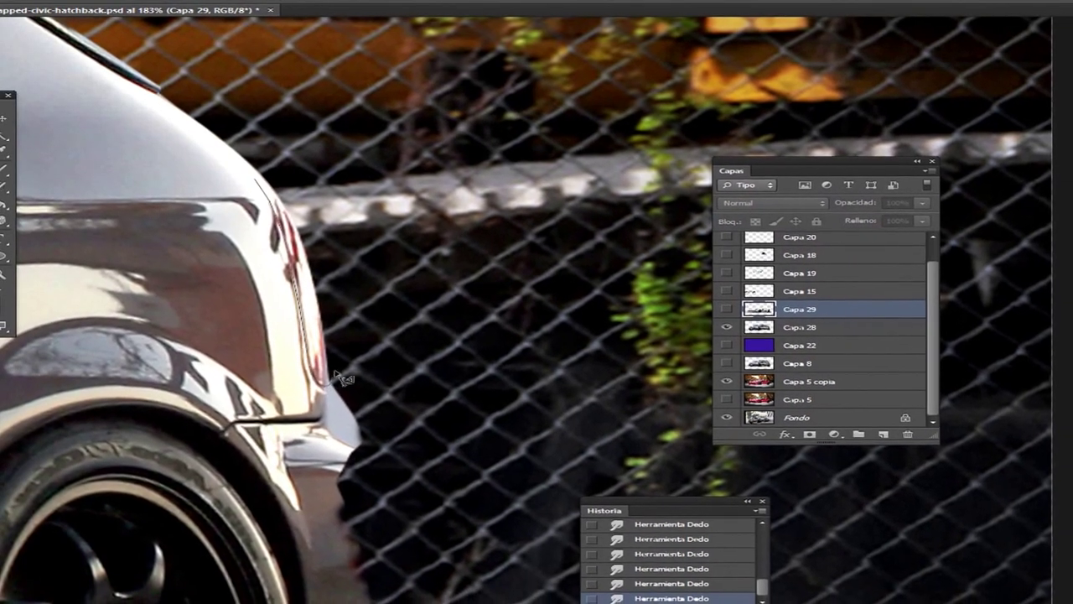
{"action": "left_click_drag", "start_coordinate": [286, 213], "coordinate": [285, 199]}
{"action": "left_click", "coordinate": [285, 198]}
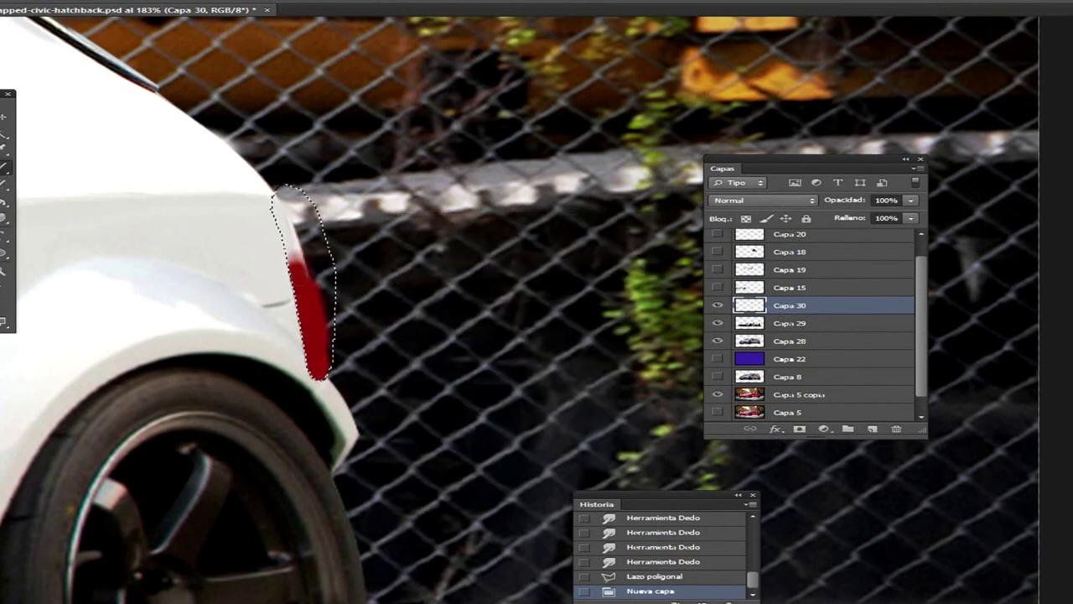
- Paint the red taillight strip along the rear edge and tidy it with the eraser
{"action": "mouse_move", "coordinate": [293, 218]}
{"action": "left_mouse_down"}
{"action": "mouse_move", "coordinate": [315, 352]}
{"action": "mouse_move", "coordinate": [302, 336]}
{"action": "mouse_move", "coordinate": [284, 335]}
{"action": "left_mouse_up"}
{"action": "key", "text": "ctrl+d"}
{"action": "right_click", "coordinate": [411, 361]}
{"action": "right_click", "coordinate": [390, 339]}
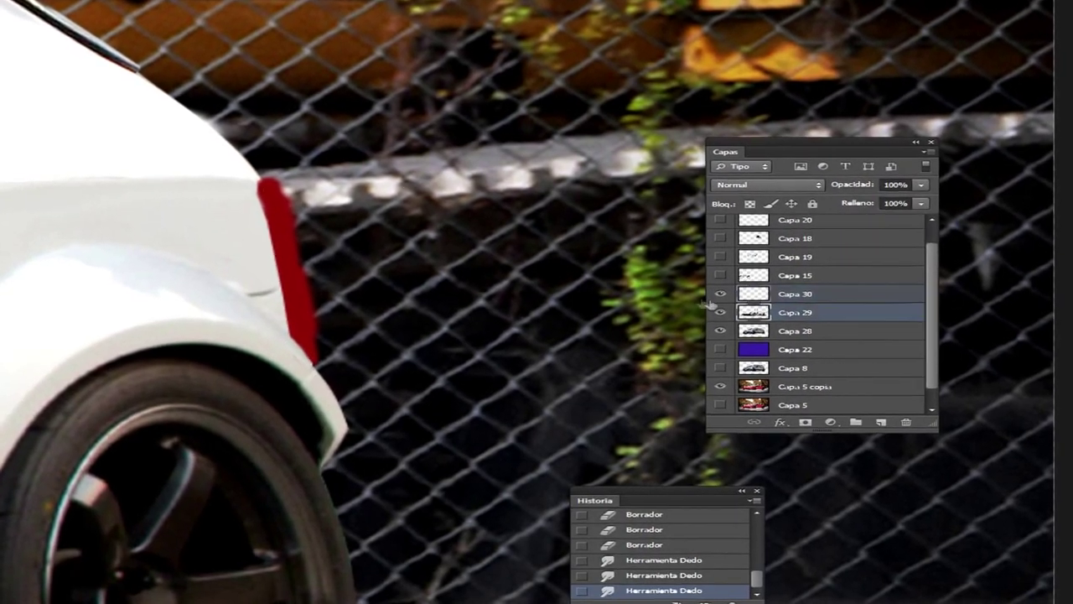
- Load Capa 29's shape inverted and darken Capa 30's red strip with Brightness/Contrast -53
{"action": "left_click", "coordinate": [788, 317]}
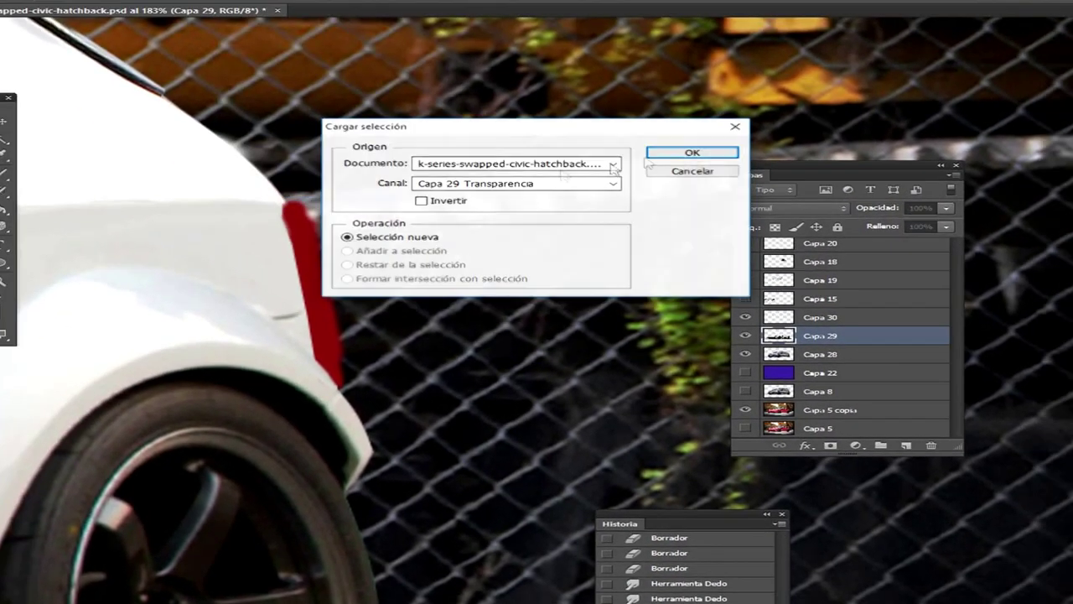
{"action": "left_click", "coordinate": [692, 153]}
{"action": "key", "text": "ctrl+shift+i"}
{"action": "left_click", "coordinate": [820, 317]}
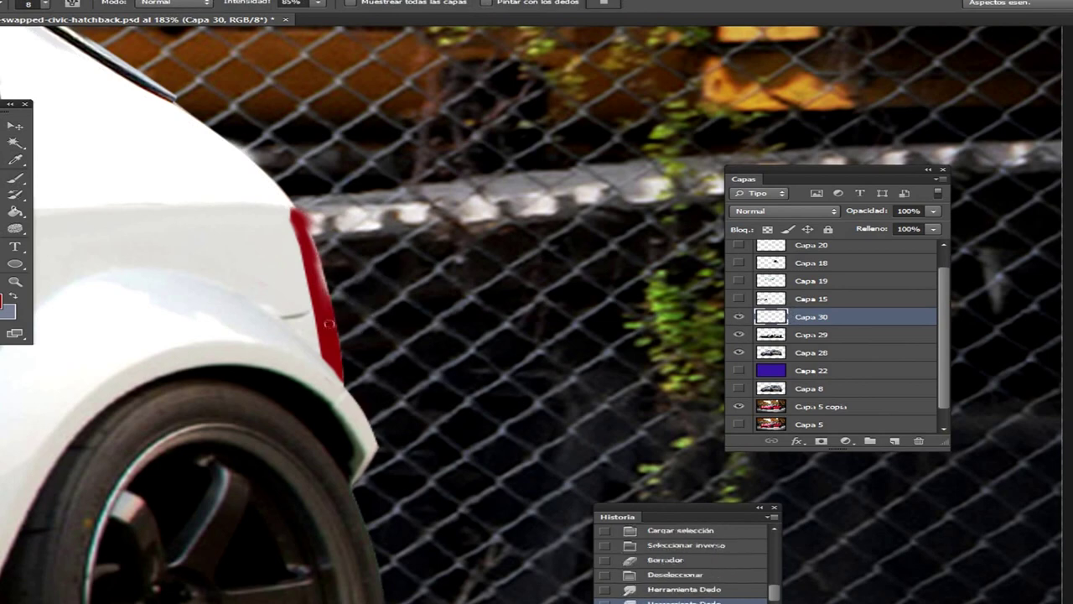
{"action": "left_click", "coordinate": [369, 1]}
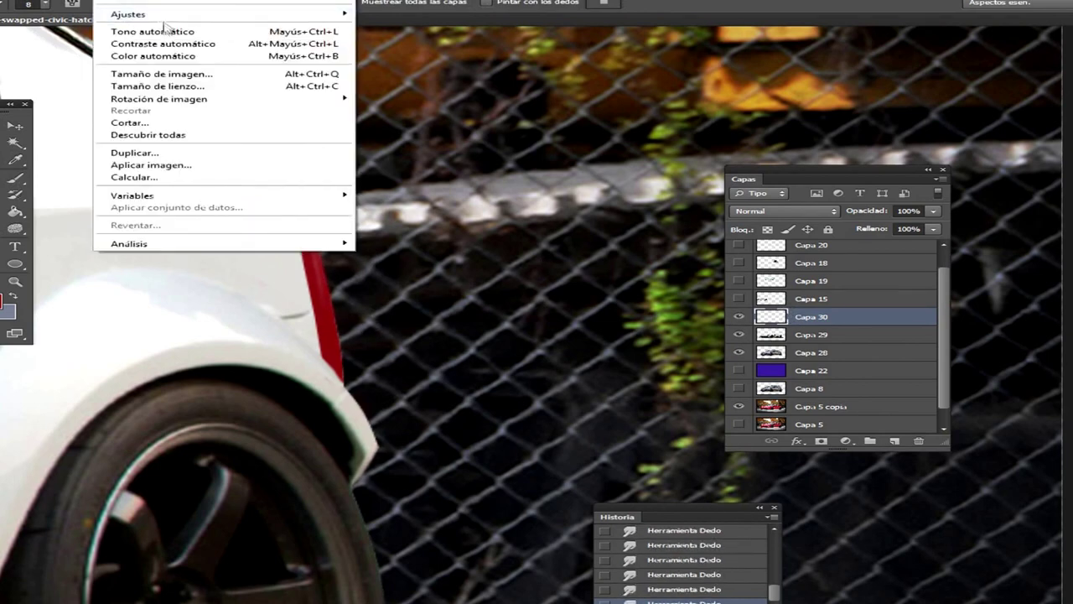
{"action": "left_click", "coordinate": [420, 16]}
{"action": "left_click_drag", "start_coordinate": [552, 77], "coordinate": [524, 86]}
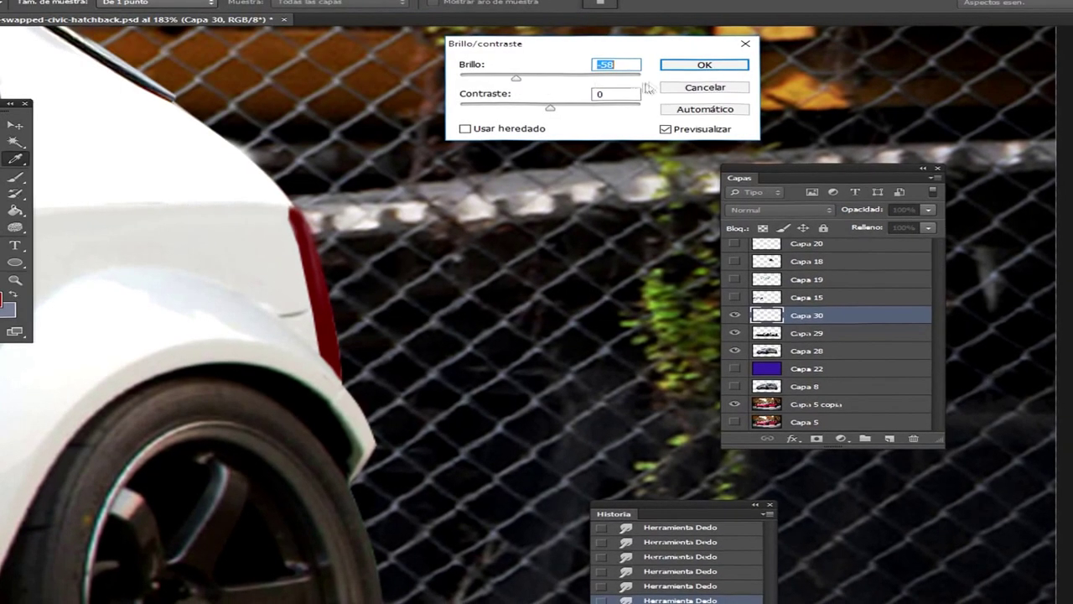
{"action": "left_click", "coordinate": [707, 65]}
- Paint a brighter red highlight inside the taillight shape on a new layer
{"action": "left_click", "coordinate": [4, 300]}
{"action": "left_click", "coordinate": [713, 220]}
{"action": "left_click", "coordinate": [911, 192]}
{"action": "left_click", "coordinate": [880, 433]}
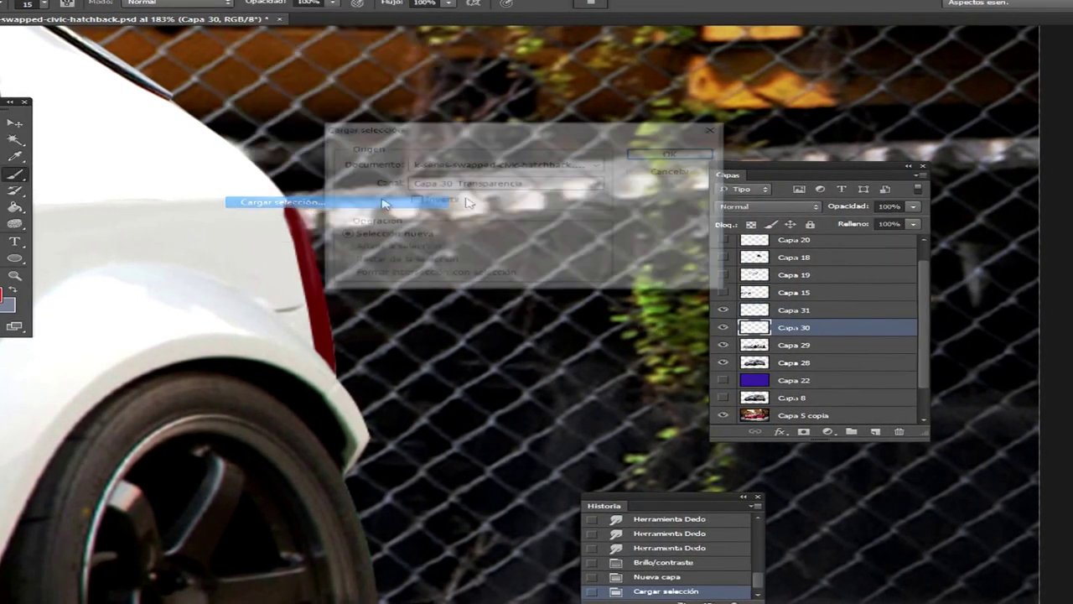
{"action": "left_click", "coordinate": [794, 310]}
{"action": "right_click", "coordinate": [395, 336]}
{"action": "left_click_drag", "start_coordinate": [294, 209], "coordinate": [336, 368]}
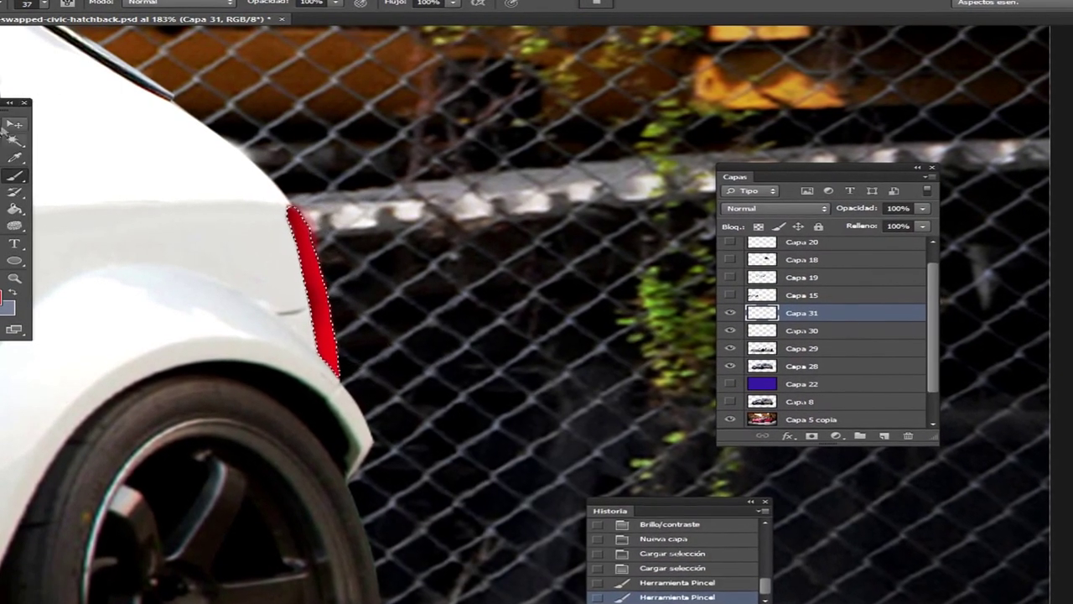
- Erase red spill, blur the highlight edge, and set the layer to 84% opacity
{"action": "left_click", "coordinate": [264, 34]}
{"action": "left_click_drag", "start_coordinate": [281, 273], "coordinate": [293, 310]}
{"action": "left_click", "coordinate": [263, 34]}
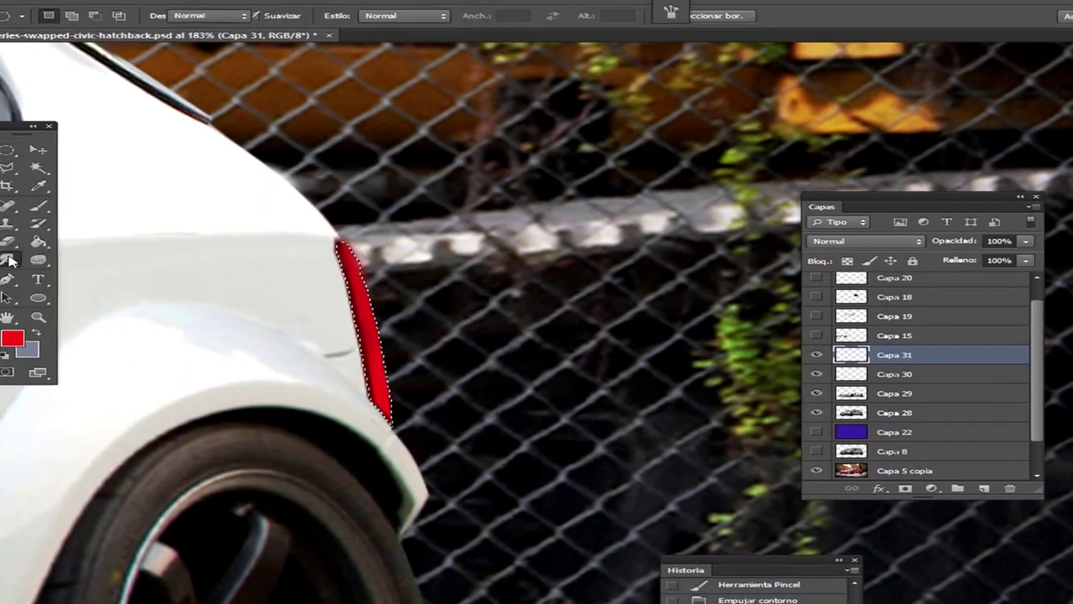
{"action": "left_click", "coordinate": [10, 261]}
{"action": "left_click_drag", "start_coordinate": [324, 252], "coordinate": [352, 352]}
{"action": "left_click_drag", "start_coordinate": [943, 227], "coordinate": [931, 229]}
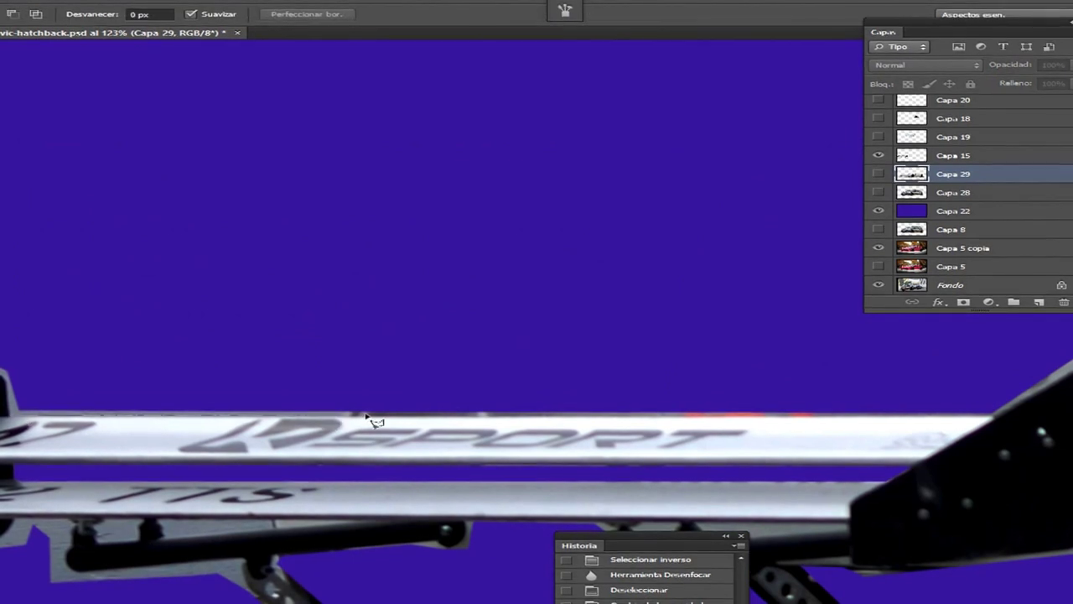
- Delete the grey fringe at the wing's right end on Capa 15
{"action": "scroll", "coordinate": [923, 411], "scroll_direction": "right", "scroll_amount": 2}
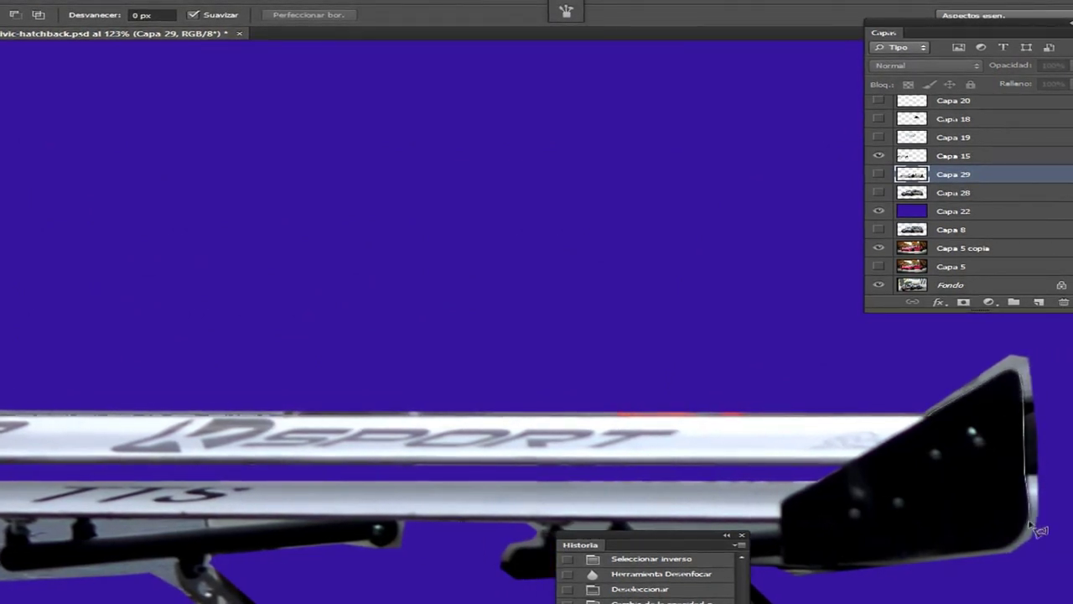
{"action": "left_click_drag", "start_coordinate": [1027, 545], "coordinate": [1070, 492]}
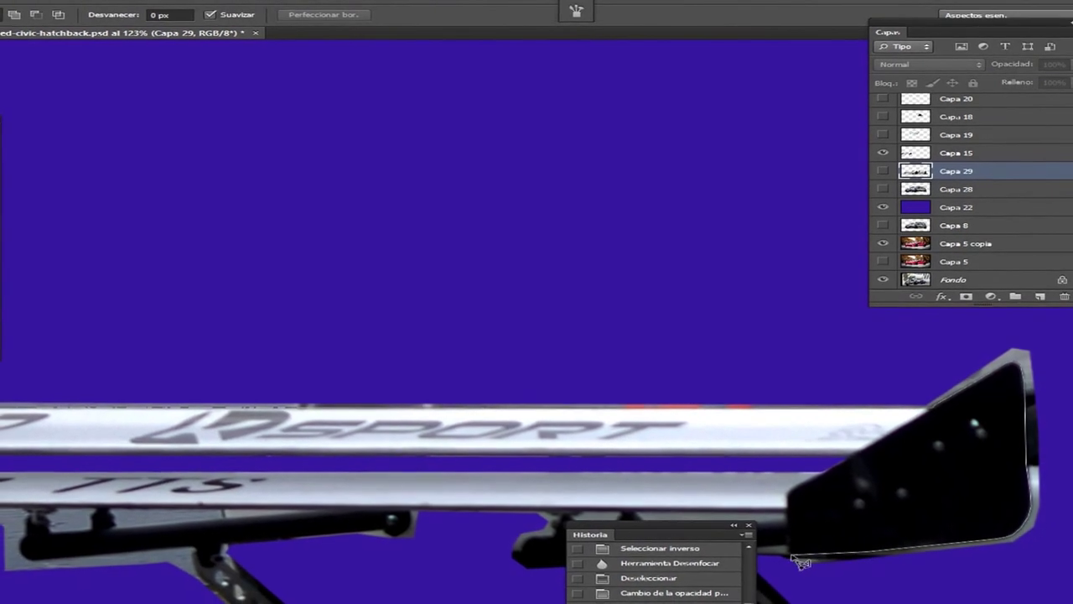
{"action": "left_click", "coordinate": [1070, 318]}
{"action": "left_click", "coordinate": [88, 281]}
{"action": "double_click", "coordinate": [9, 390]}
{"action": "left_click", "coordinate": [960, 146]}
{"action": "key", "text": "Delete"}
{"action": "key", "text": "ctrl+d"}
- Select and delete the grey fringe at the wing's left end
{"action": "key", "text": "h"}
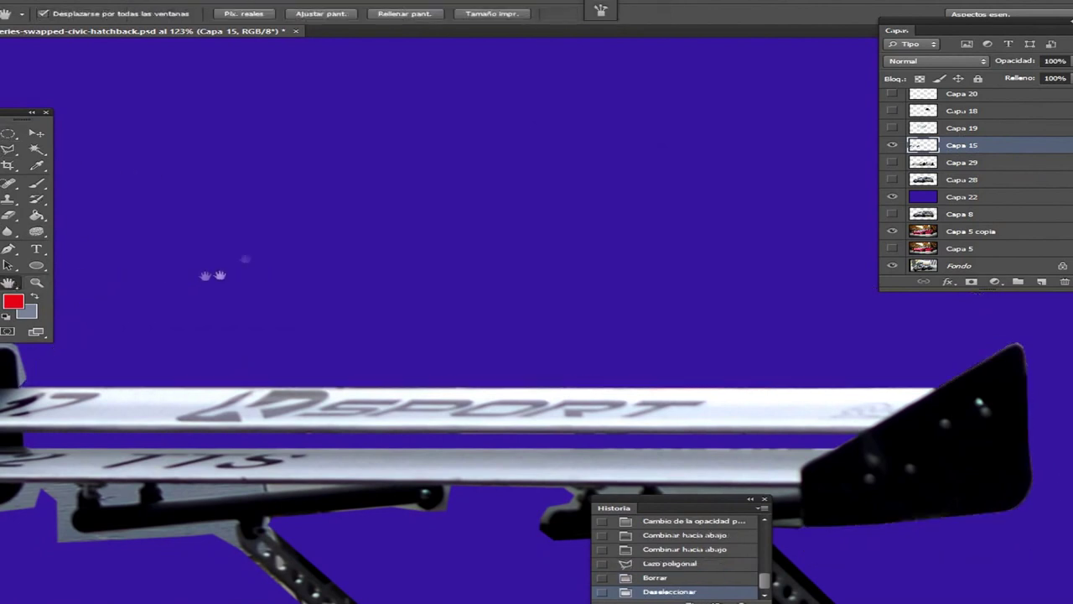
{"action": "left_click_drag", "start_coordinate": [211, 276], "coordinate": [415, 201]}
{"action": "key", "text": "l"}
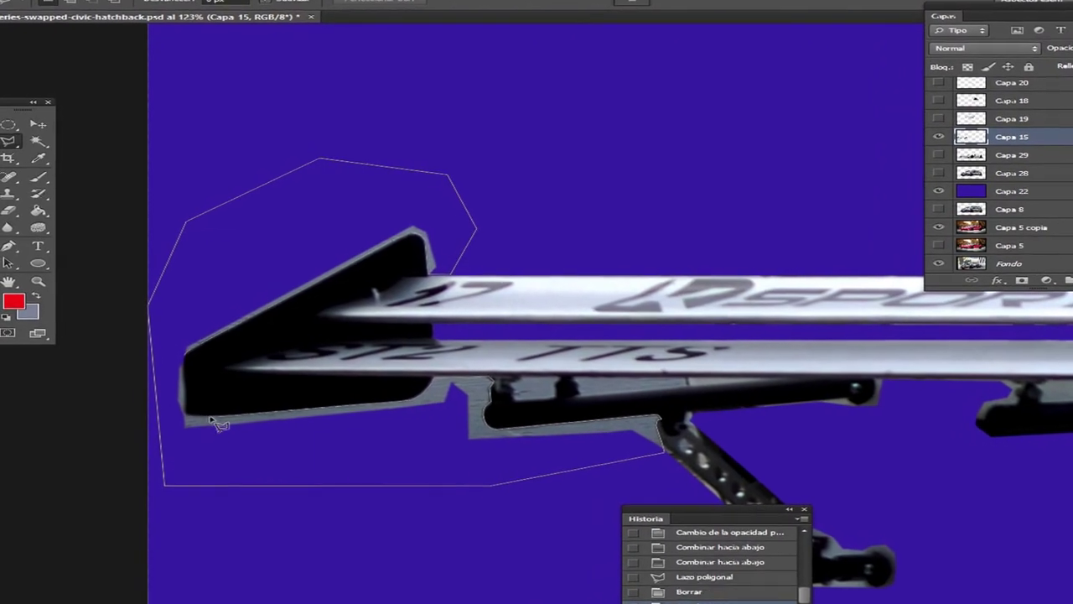
{"action": "left_click", "coordinate": [181, 413]}
{"action": "double_click", "coordinate": [179, 347]}
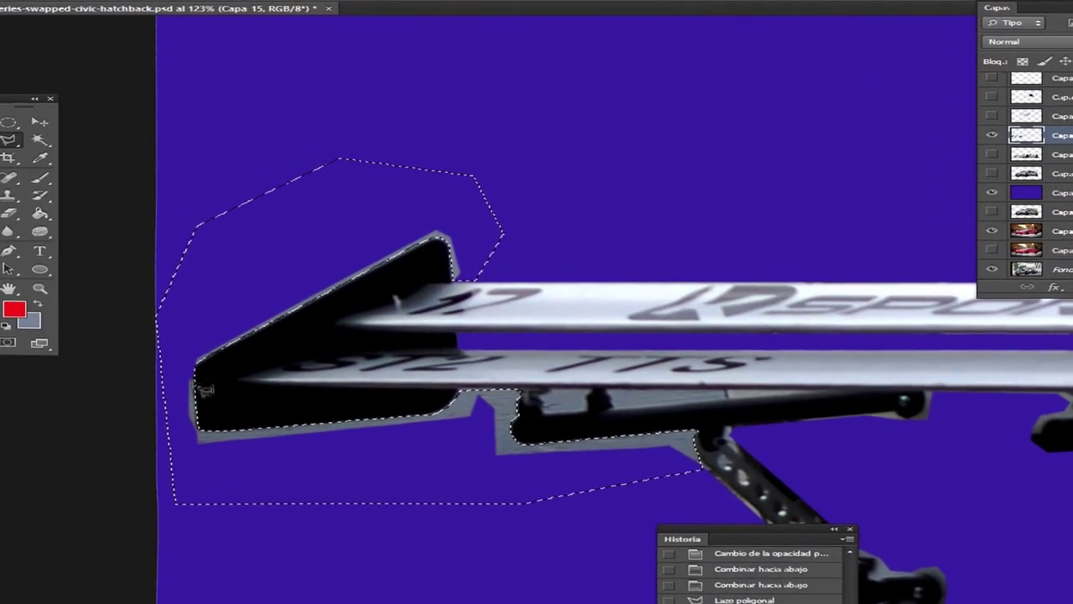
{"action": "key", "text": "ctrl+d"}
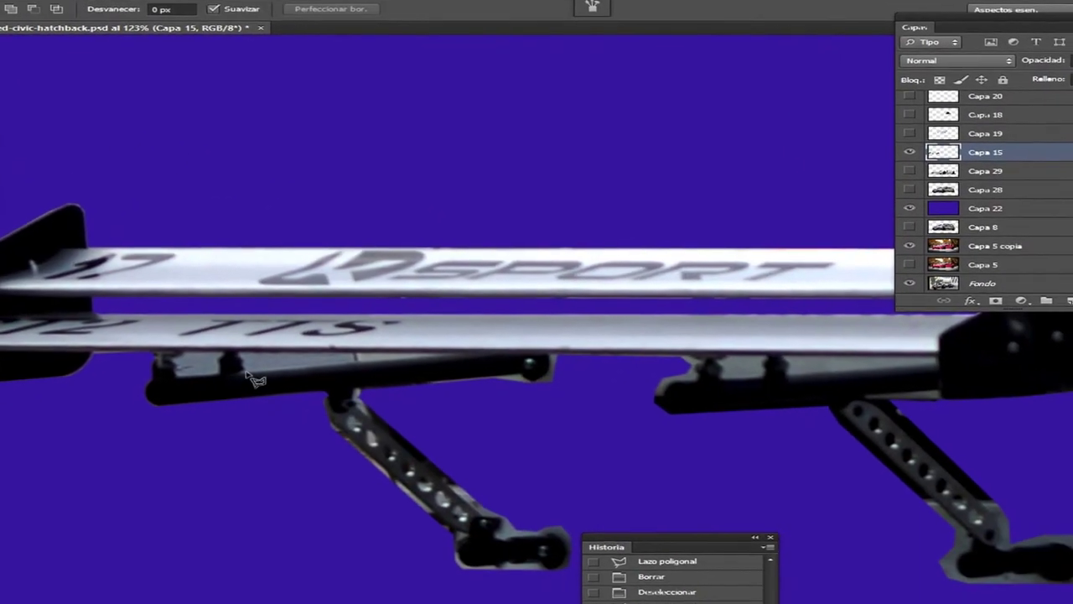
{"action": "key", "text": "Delete"}
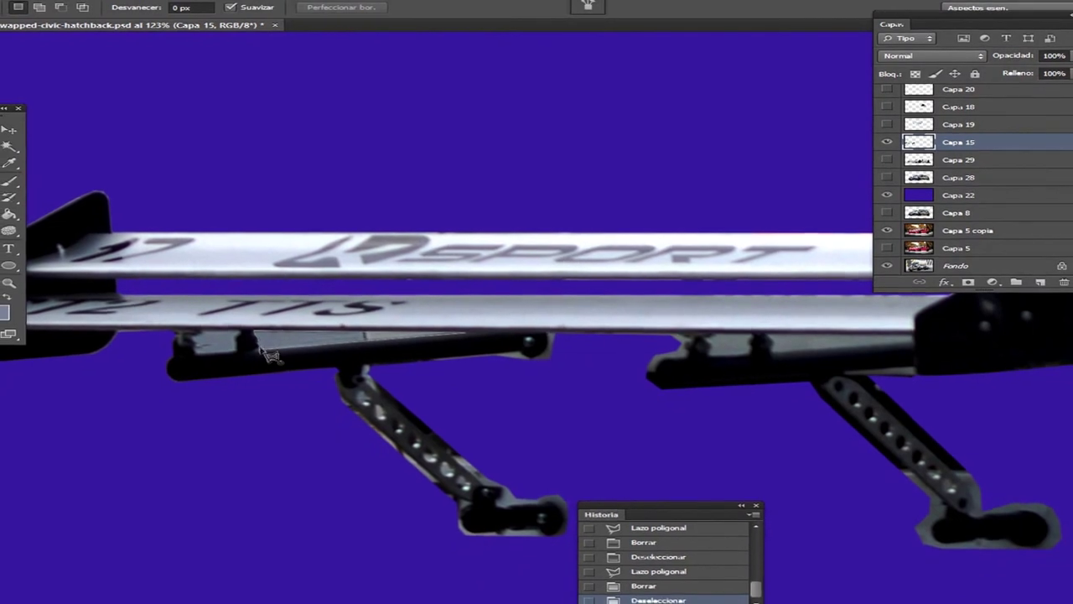
- Outline the grey patch beneath the wing
{"action": "left_click", "coordinate": [202, 346]}
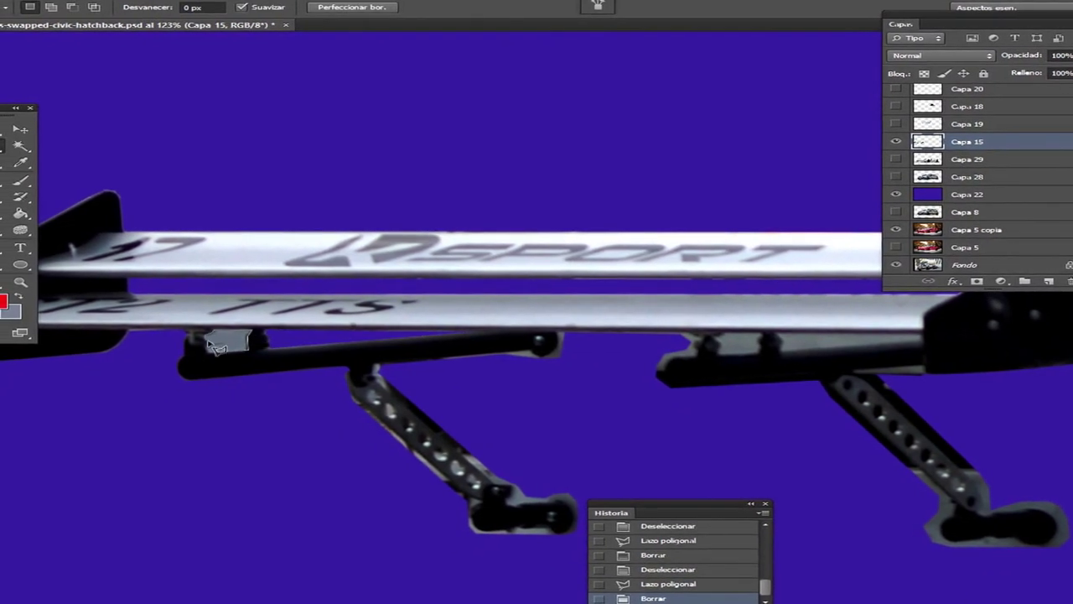
{"action": "left_click", "coordinate": [209, 331]}
{"action": "left_click", "coordinate": [251, 331]}
{"action": "left_click", "coordinate": [251, 350]}
{"action": "left_click", "coordinate": [209, 346]}
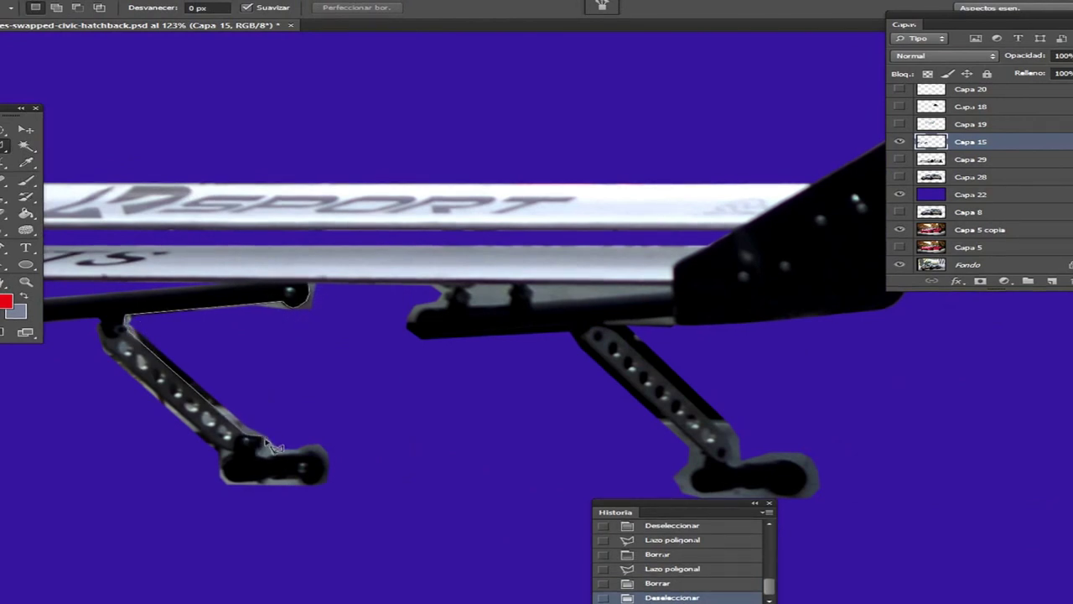
- Select and erase the grey fringe around the wing's mounting feet
{"action": "left_click", "coordinate": [318, 447]}
{"action": "left_click", "coordinate": [326, 470]}
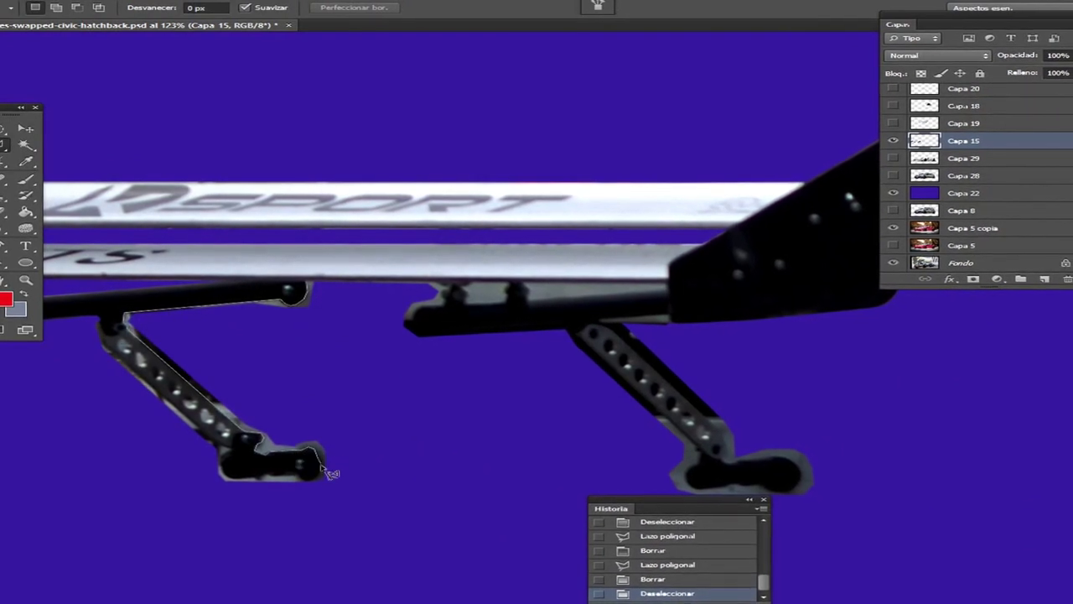
{"action": "left_click", "coordinate": [351, 507]}
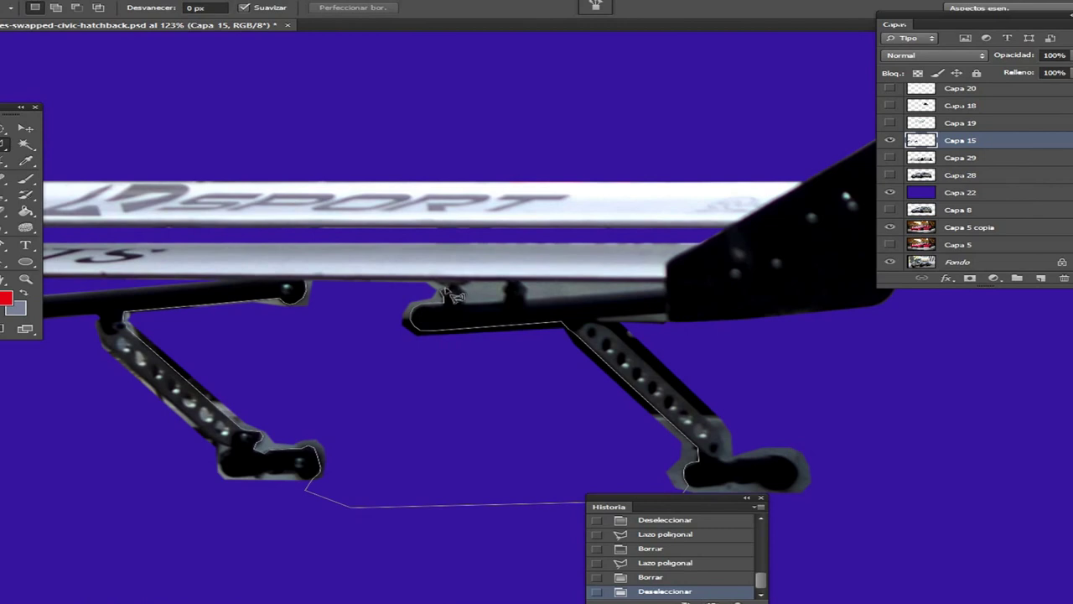
{"action": "double_click", "coordinate": [340, 283]}
{"action": "key", "text": "Delete"}
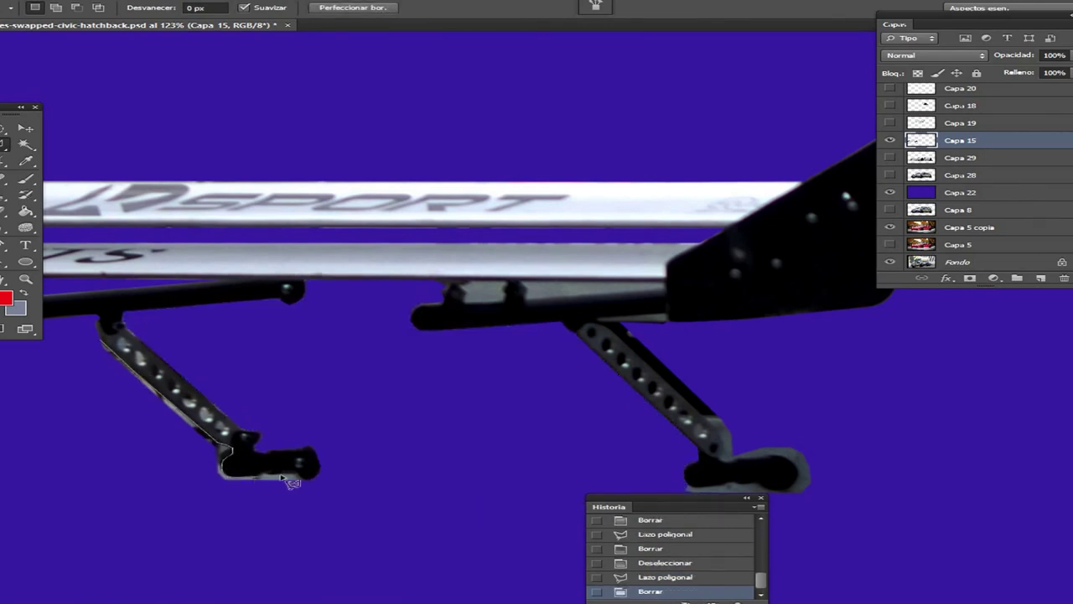
{"action": "key", "text": "Delete"}
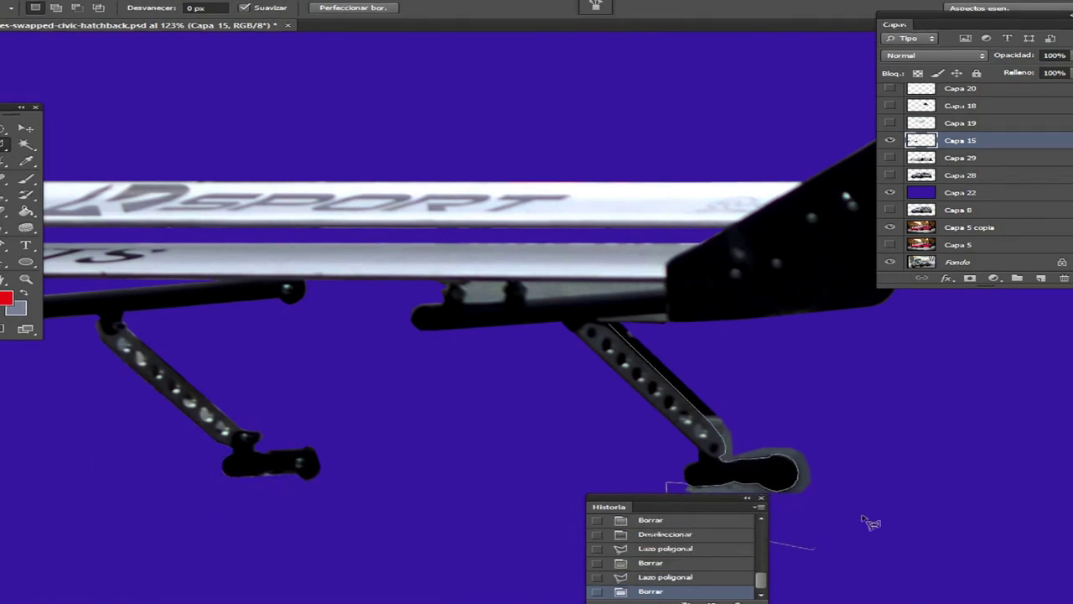
- Erase the strut's grey fringe and select a round patch on the right strut
{"action": "left_click", "coordinate": [602, 321]}
{"action": "key", "text": "Delete"}
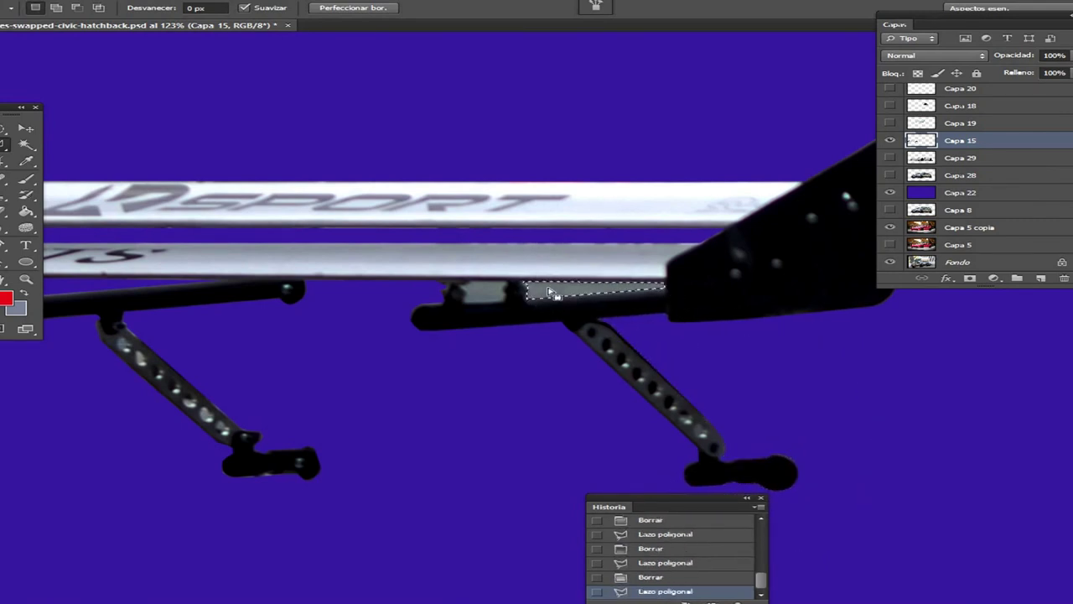
{"action": "key", "text": "Delete"}
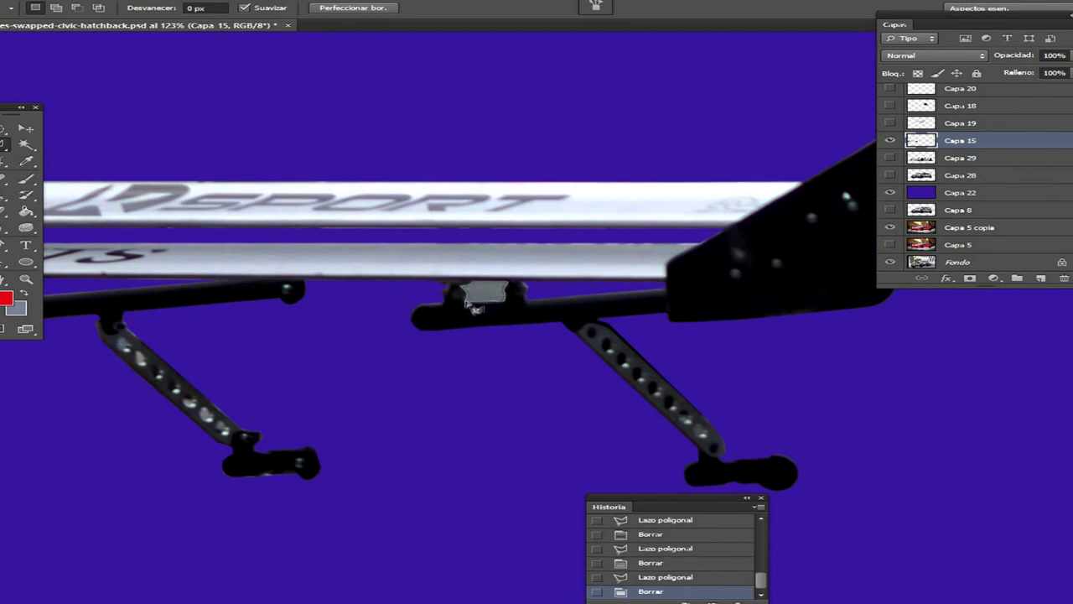
{"action": "scroll", "coordinate": [872, 469], "scroll_direction": "up", "scroll_amount": 3}
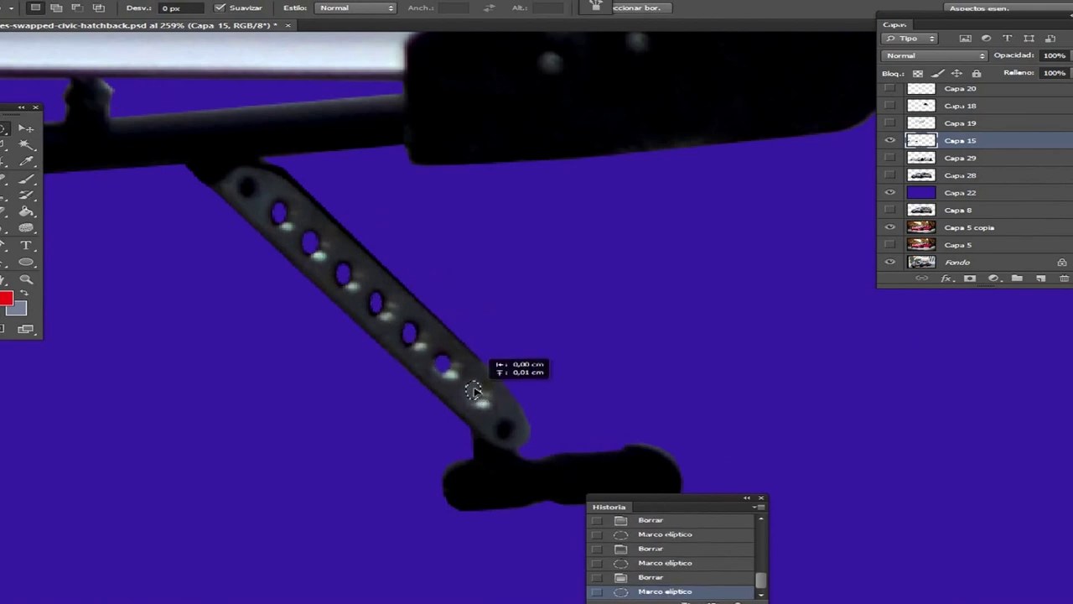
{"action": "left_click_drag", "start_coordinate": [510, 434], "coordinate": [505, 430]}
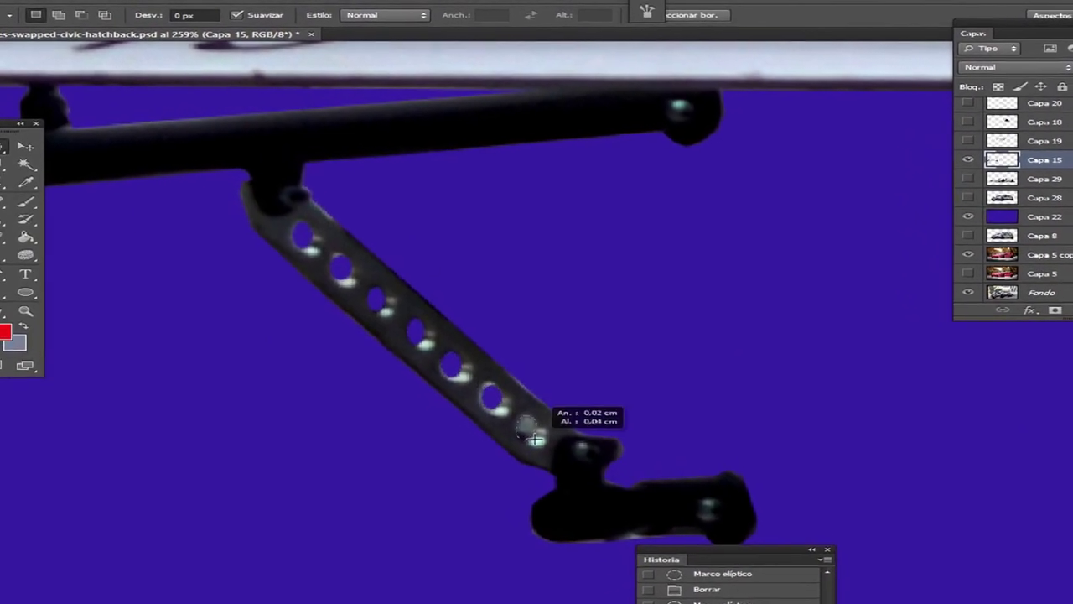
- Deselect, fit the whole car in view, and hide the blue Capa 22 backdrop
{"action": "key", "text": "ctrl+d"}
{"action": "key", "text": "ctrl+0"}
{"action": "left_click", "coordinate": [967, 124]}
{"action": "left_click", "coordinate": [968, 144]}
{"action": "left_click", "coordinate": [967, 162]}
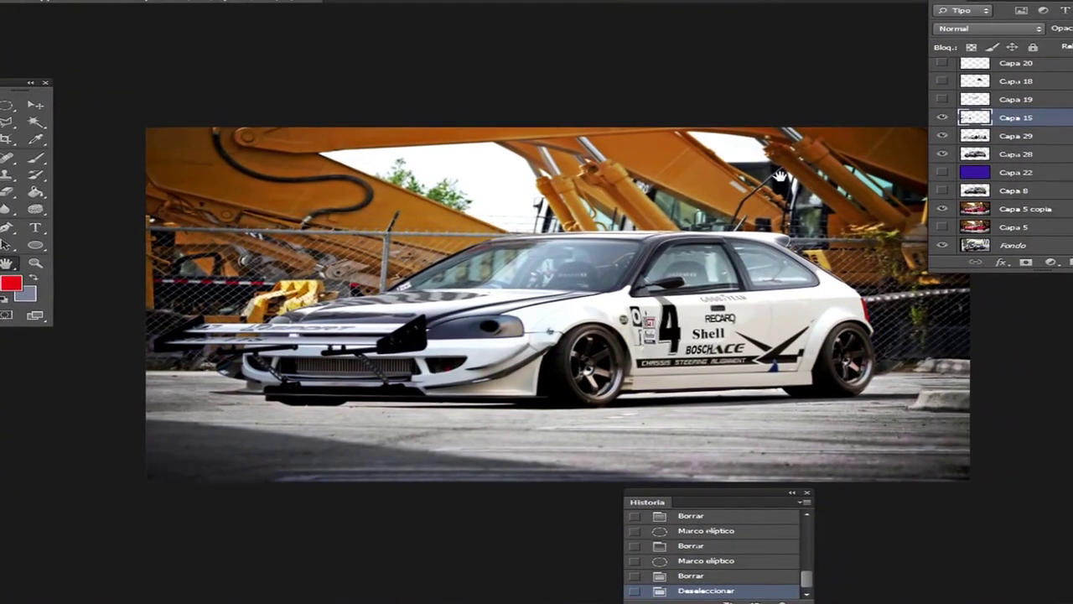
- Nudge the wing down two steps and erase bumper overlaps with a 21 px eraser
{"action": "key", "text": "v"}
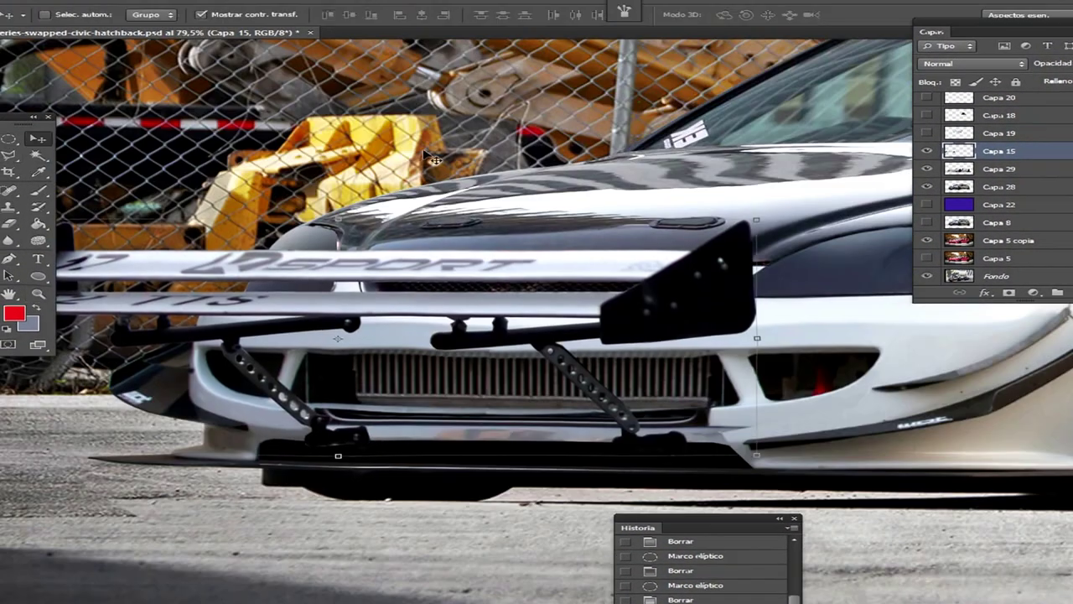
{"action": "key", "text": "Down"}
{"action": "key", "text": "Down"}
{"action": "key", "text": "Down"}
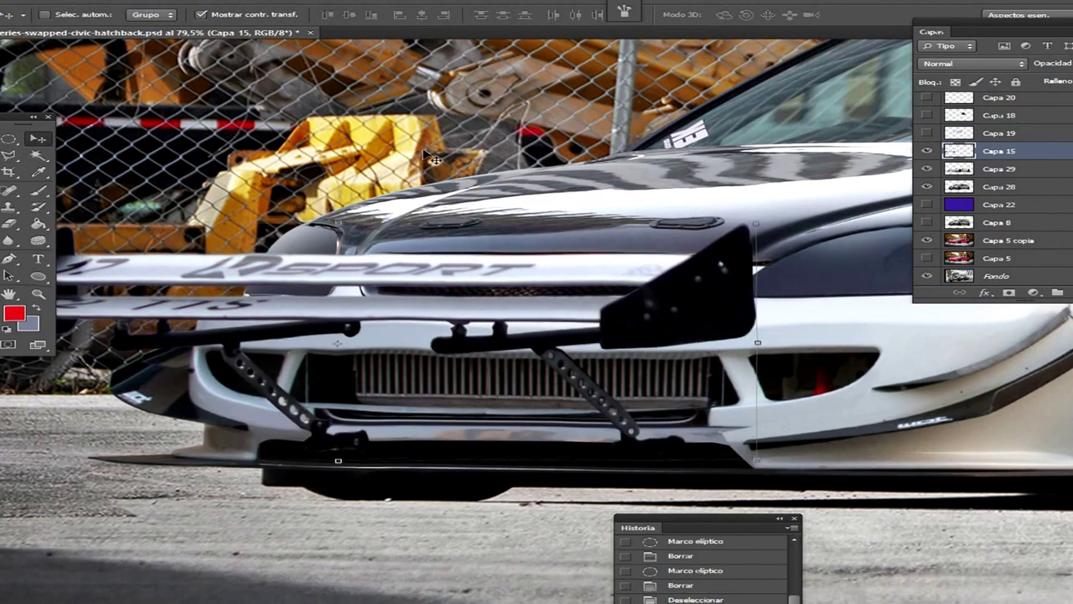
{"action": "key", "text": "Down"}
{"action": "key", "text": "Down"}
{"action": "key", "text": "Down"}
{"action": "right_click", "coordinate": [417, 370]}
{"action": "left_click", "coordinate": [469, 394]}
{"action": "left_click_drag", "start_coordinate": [587, 419], "coordinate": [673, 433]}
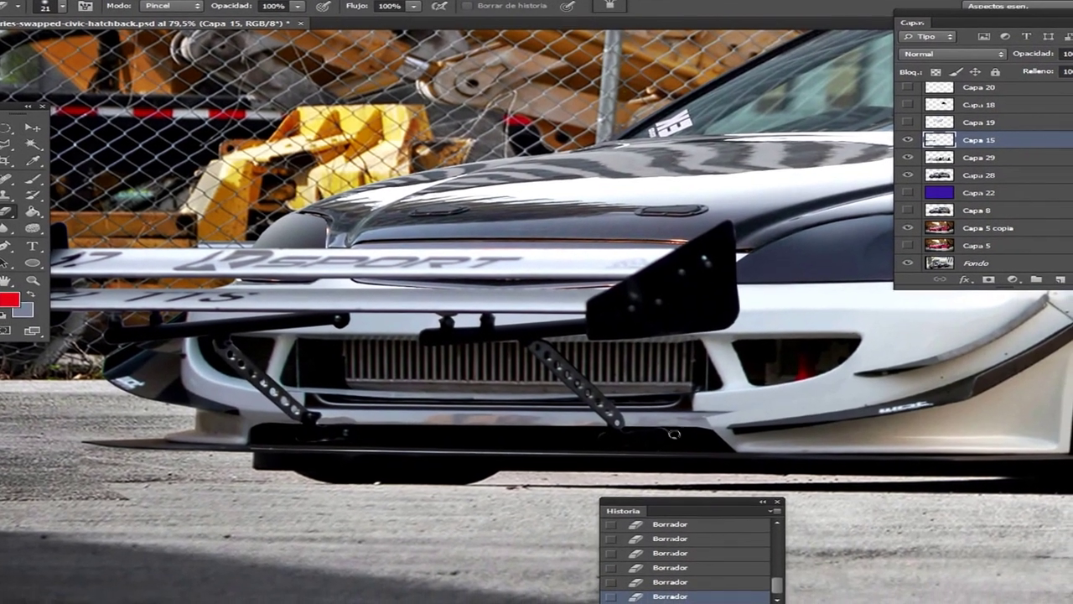
- Zoom in, cut away the right strut's lower end, then zoom back out
{"action": "key", "text": "z"}
{"action": "left_click", "coordinate": [352, 399]}
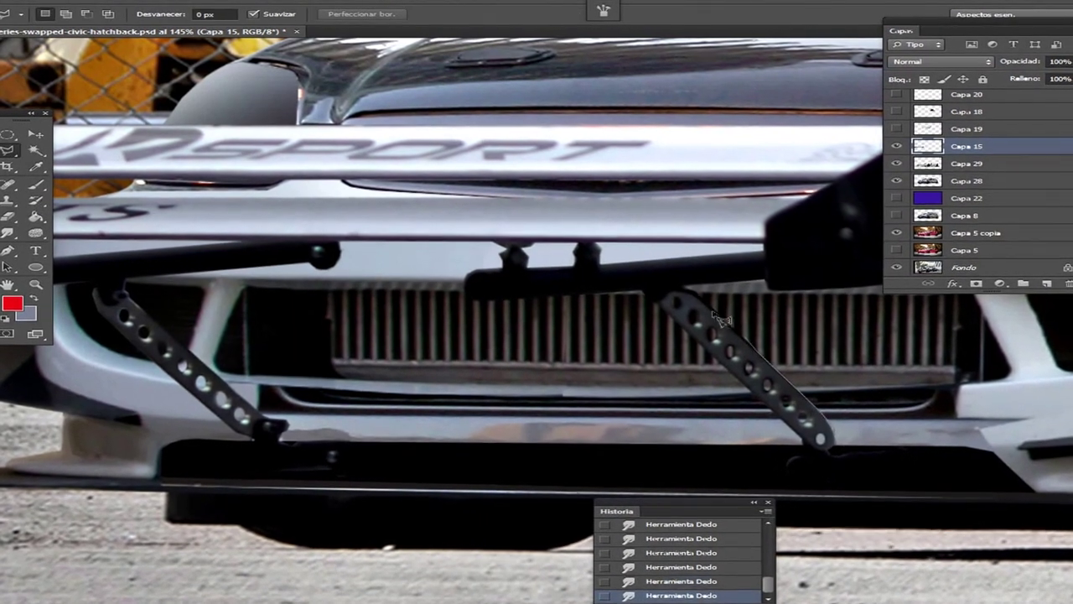
{"action": "left_click", "coordinate": [687, 285]}
{"action": "left_click", "coordinate": [865, 391]}
{"action": "double_click", "coordinate": [827, 441]}
{"action": "key", "text": "Delete"}
{"action": "key", "text": "ctrl+d"}
{"action": "key", "text": "ctrl+0"}
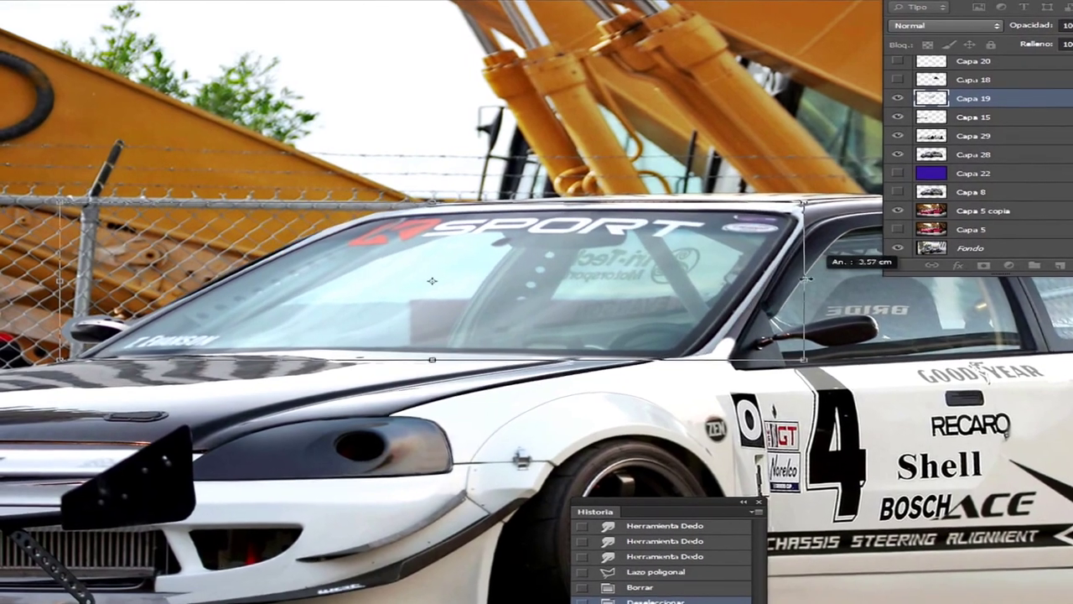
- Warp the SPORT banner to the windshield, show roll cage Capa 18, and delete stray bits
{"action": "right_click", "coordinate": [790, 280]}
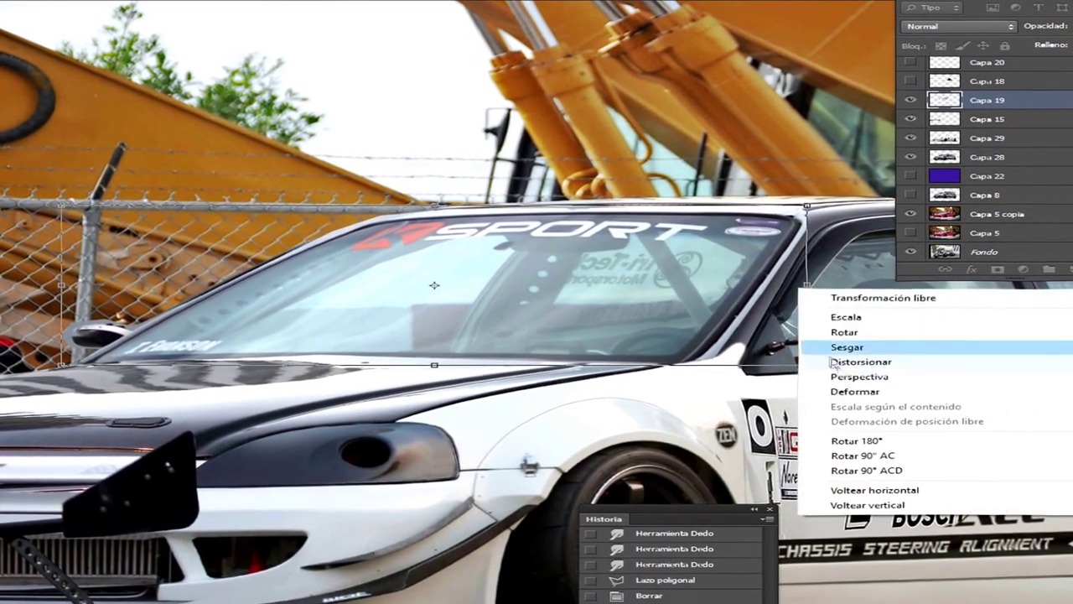
{"action": "left_click", "coordinate": [805, 405]}
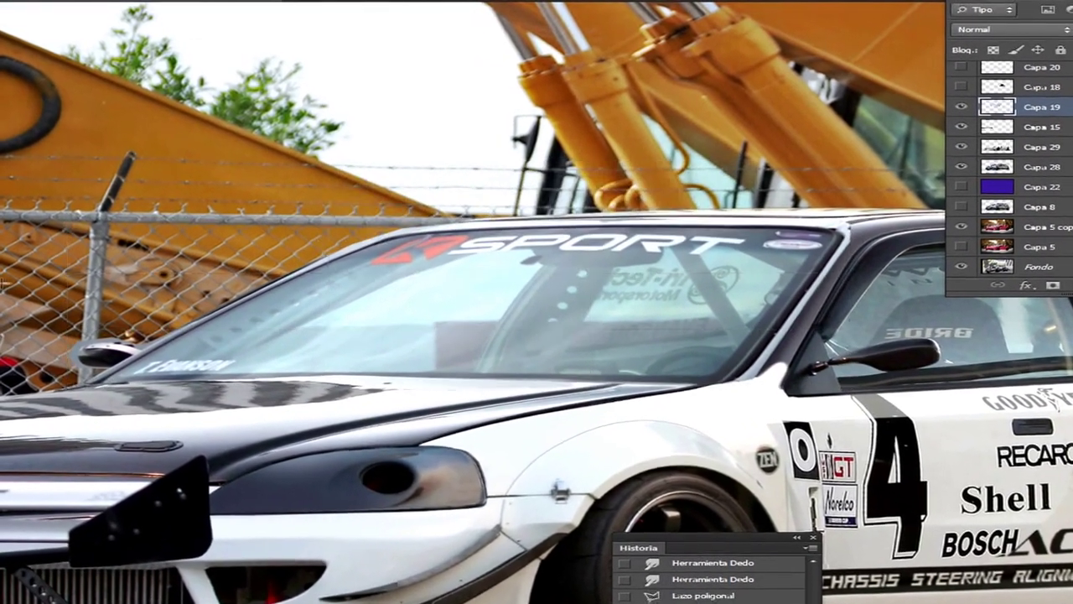
{"action": "key", "text": "Return"}
{"action": "left_click", "coordinate": [909, 74]}
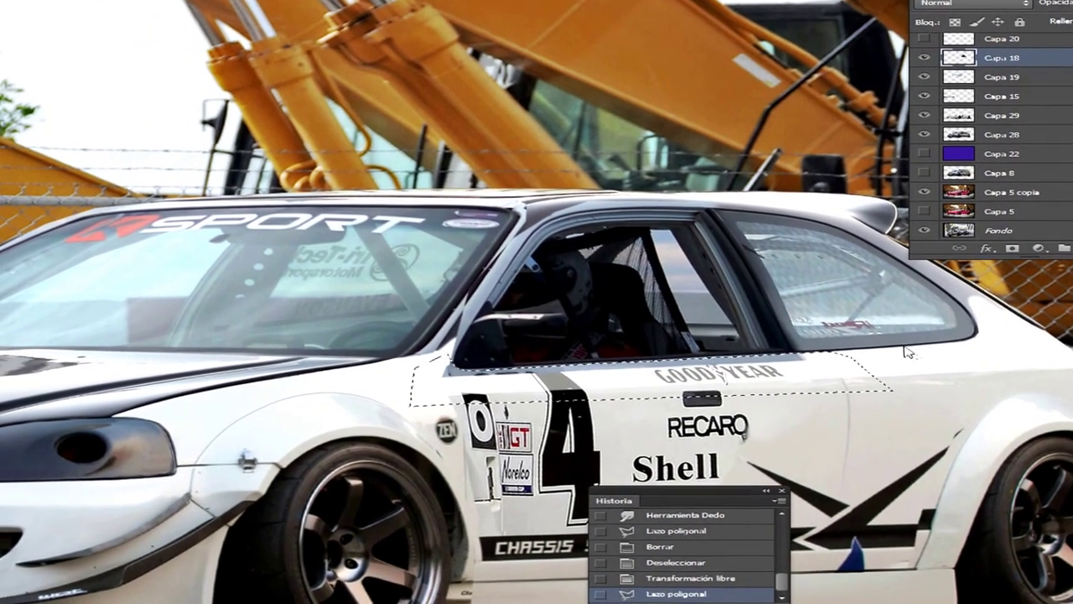
{"action": "key", "text": "Delete"}
{"action": "key", "text": "ctrl+d"}
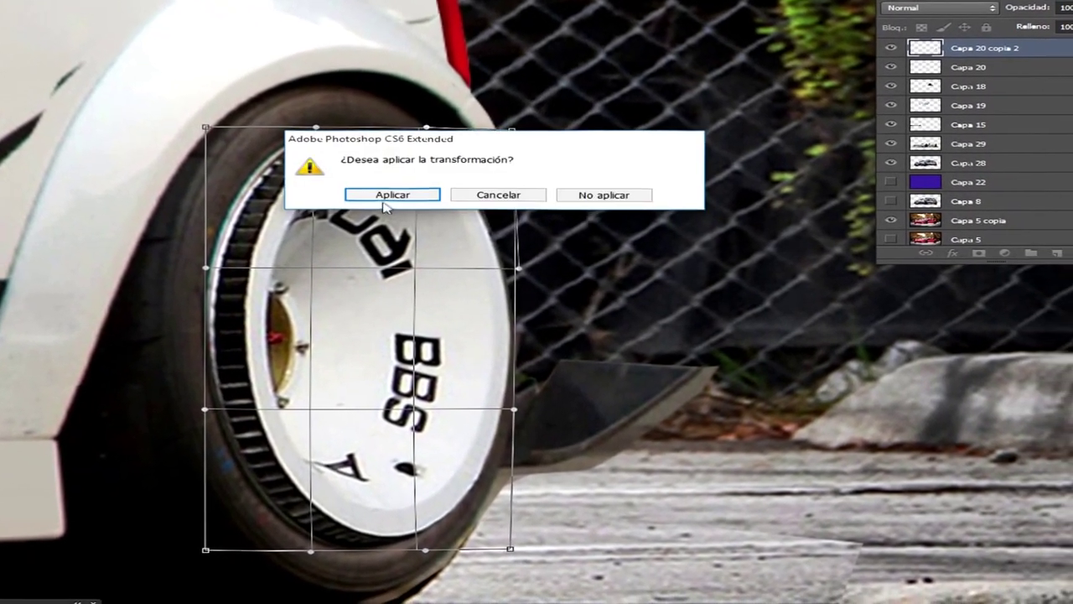
- Apply the BBS wheel transform and move Capa 20 copia 2 below Capa 15
{"action": "left_click", "coordinate": [394, 211]}
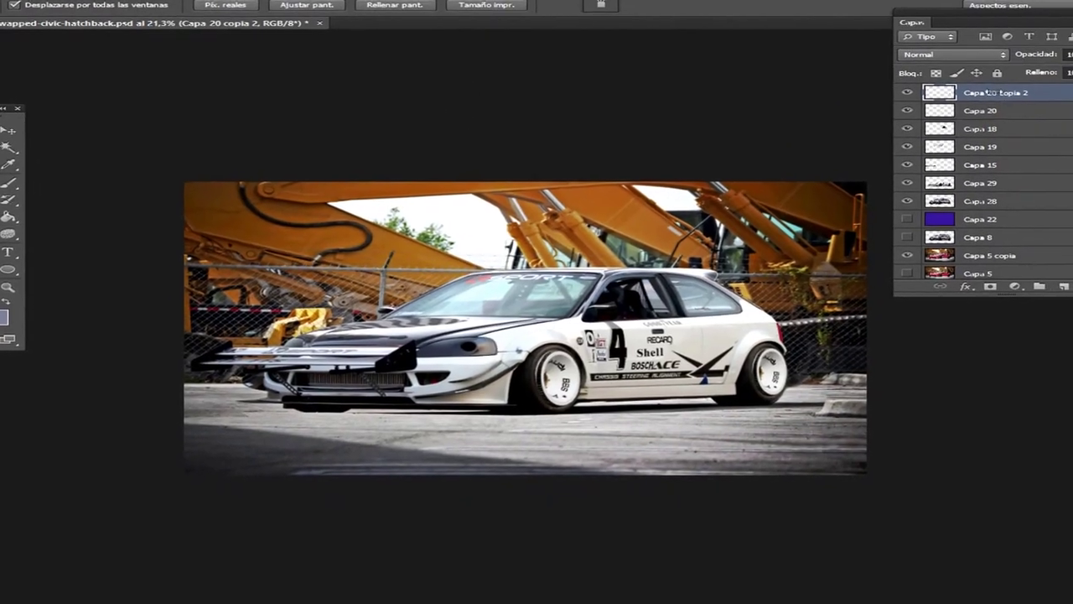
{"action": "left_click_drag", "start_coordinate": [1023, 100], "coordinate": [1023, 185]}
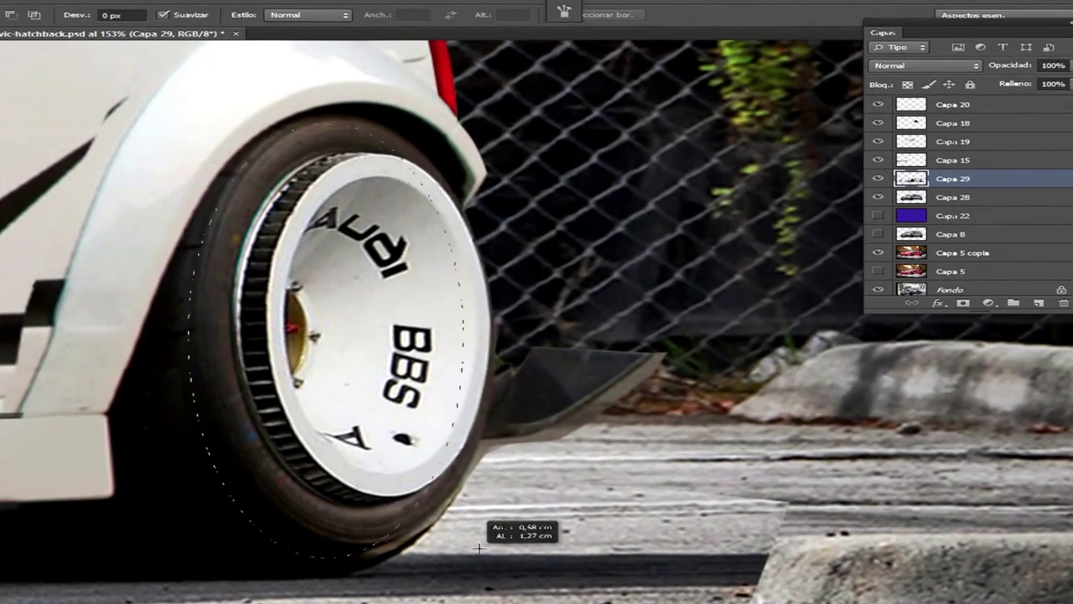
{"action": "right_click", "coordinate": [438, 393]}
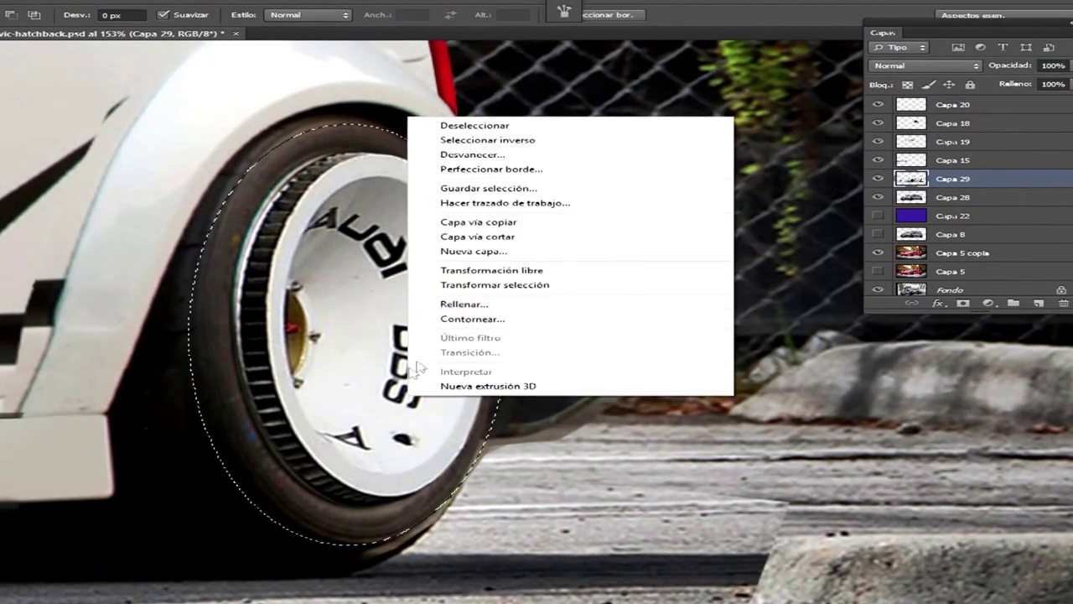
{"action": "left_click", "coordinate": [570, 286]}
- Warp the wheel selection to the tyre, copy it to a new layer, and stretch it downward
{"action": "right_click", "coordinate": [277, 233]}
{"action": "left_click", "coordinate": [311, 355]}
{"action": "left_click_drag", "start_coordinate": [252, 484], "coordinate": [265, 484]}
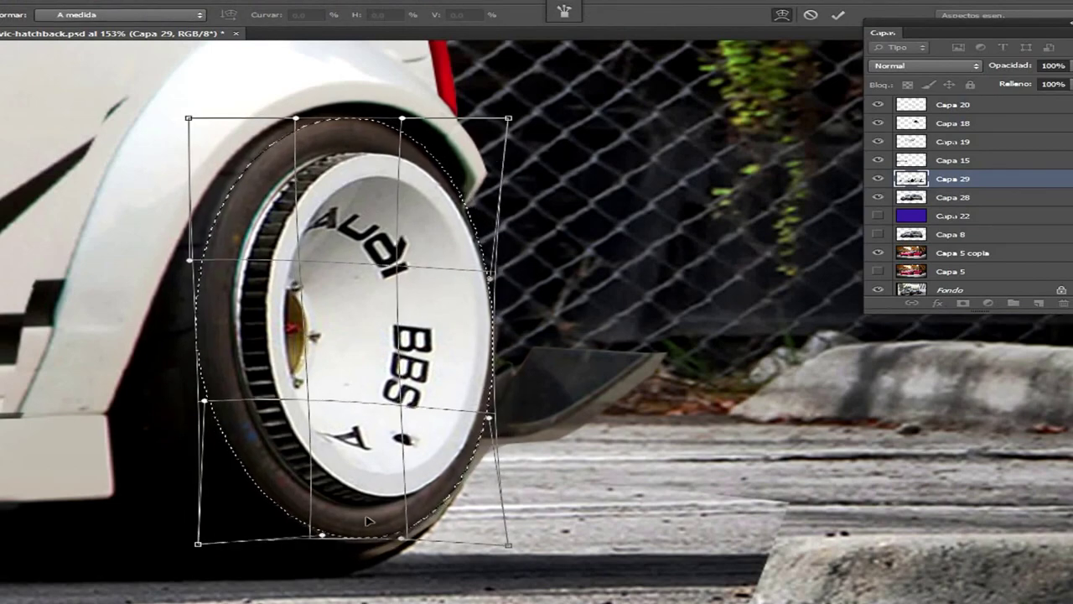
{"action": "key", "text": "ctrl+j"}
{"action": "key", "text": "Return"}
{"action": "key", "text": "ctrl+t"}
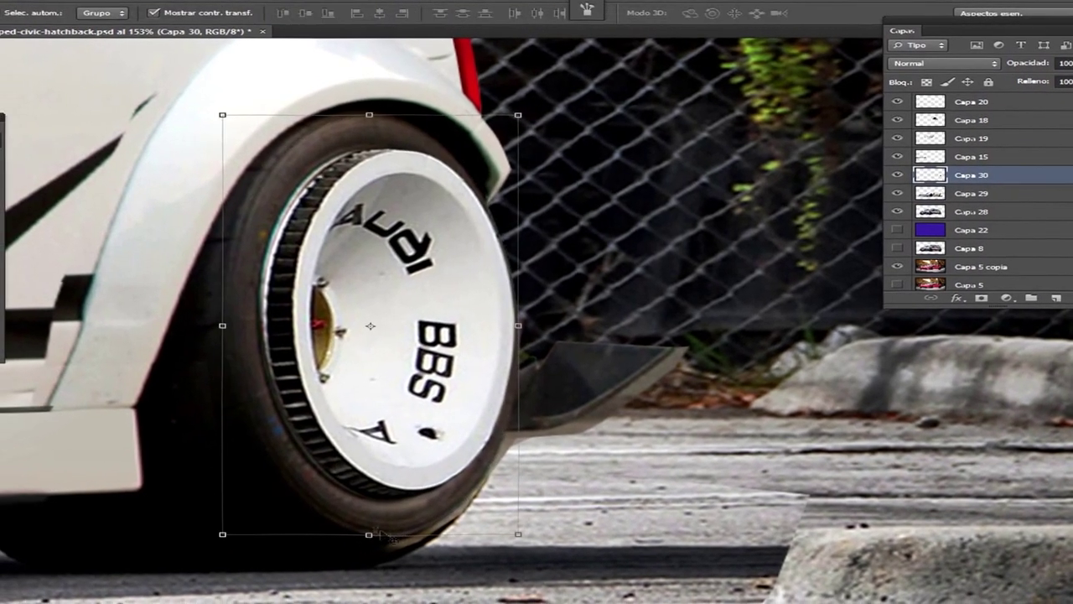
{"action": "left_click_drag", "start_coordinate": [382, 533], "coordinate": [383, 547]}
{"action": "key", "text": "h"}
- Copy the selected wheel to its own layer and nudge it right for a wider stance
{"action": "left_click", "coordinate": [455, 235]}
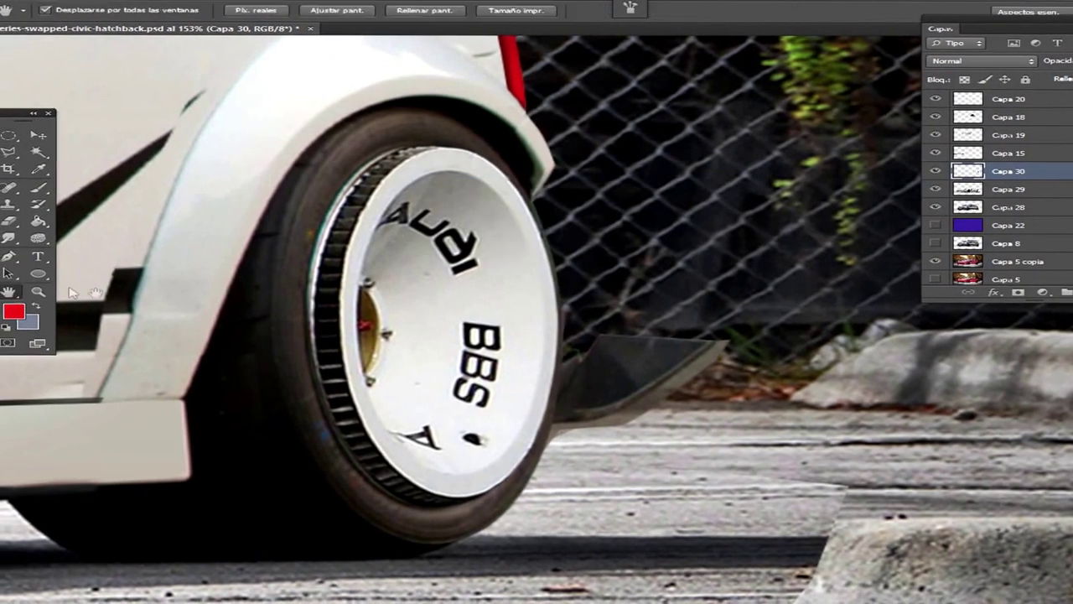
{"action": "left_click_drag", "start_coordinate": [264, 285], "coordinate": [416, 262]}
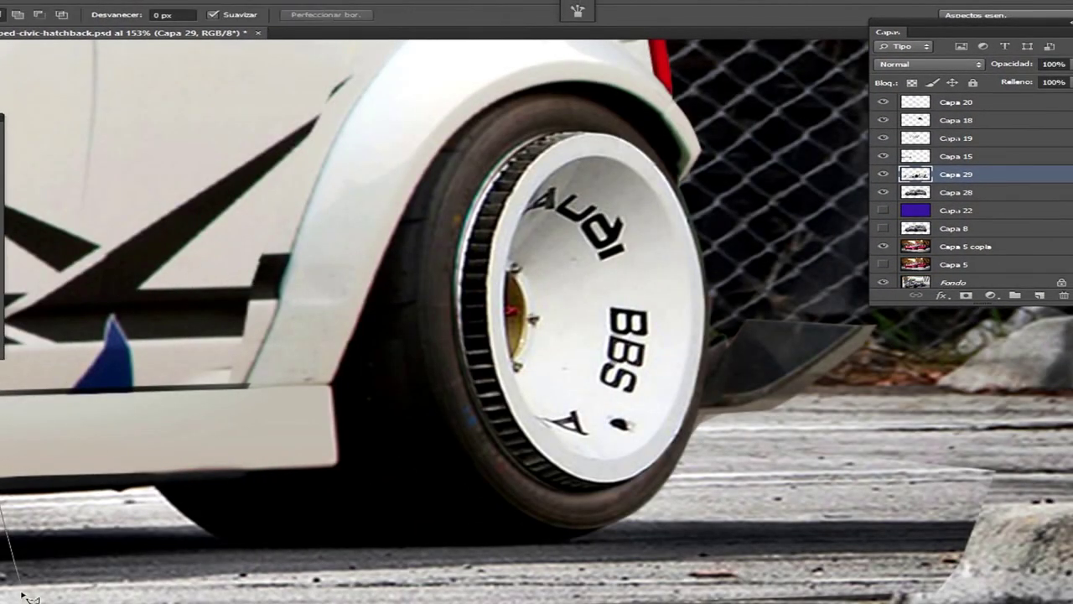
{"action": "right_click", "coordinate": [139, 225]}
{"action": "left_click", "coordinate": [213, 337]}
{"action": "key", "text": "v"}
{"action": "key", "text": "shift+Right"}
{"action": "key", "text": "shift+Right"}
{"action": "key", "text": "shift+Right"}
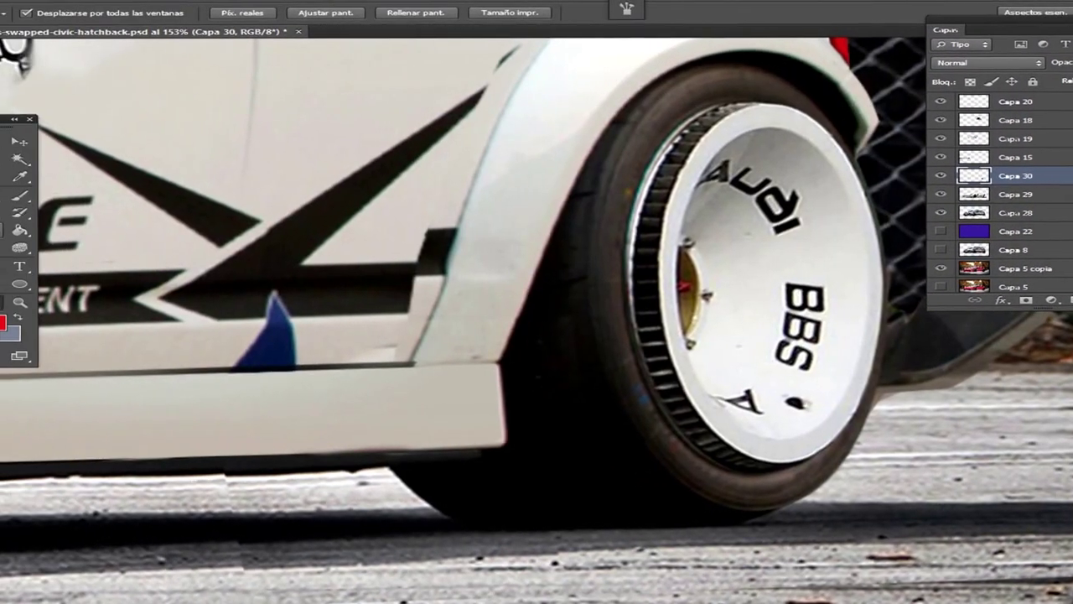
- Set up the eraser brush for cleaning the copied wheel's edges
{"action": "key", "text": "e"}
{"action": "right_click", "coordinate": [436, 372]}
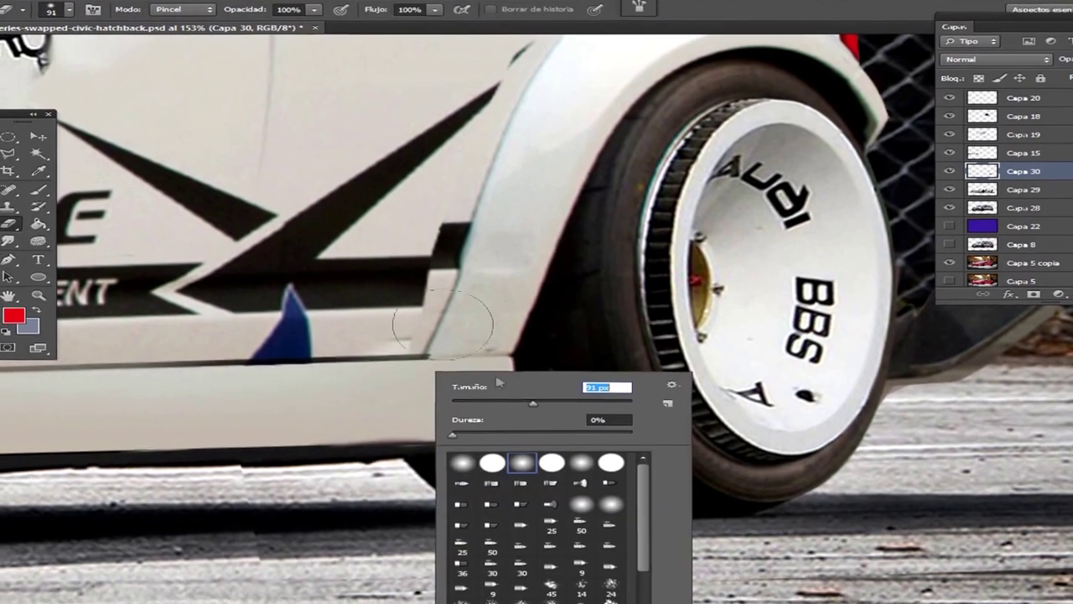
{"action": "key", "text": "Escape"}
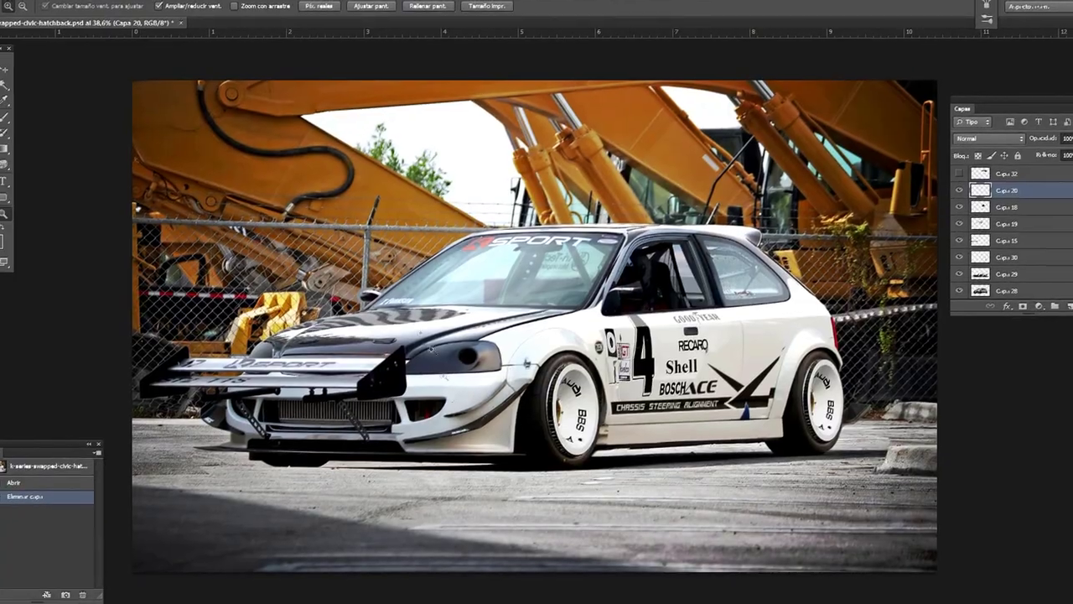
{"action": "scroll", "coordinate": [570, 403], "scroll_direction": "up", "scroll_amount": 5}
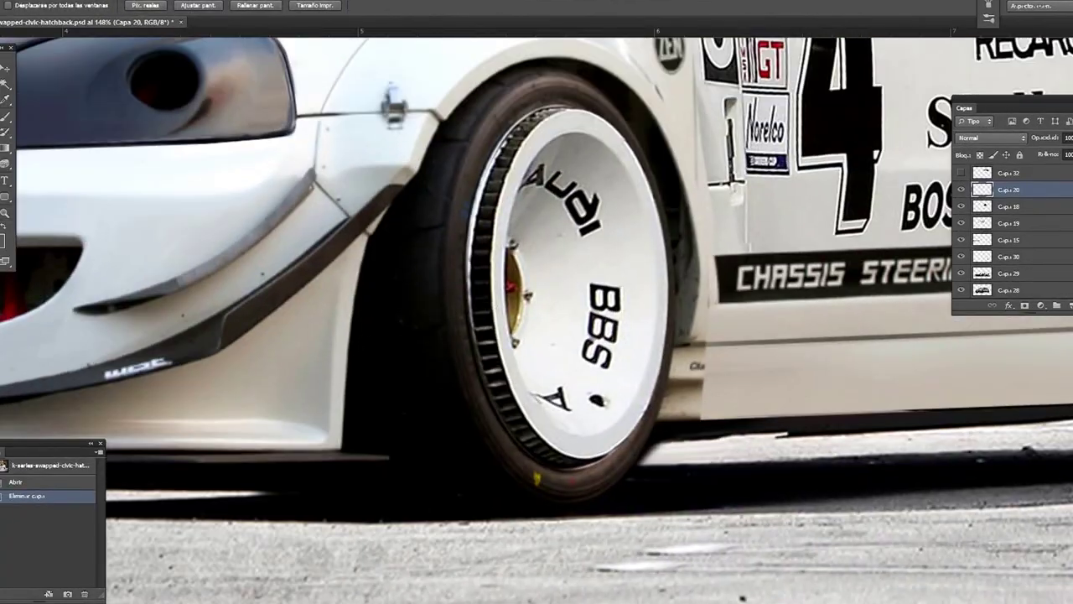
- Reload the wheel selection and paint over the tyre on new layer Capa 33
{"action": "left_click", "coordinate": [193, 4]}
{"action": "left_click", "coordinate": [182, 195]}
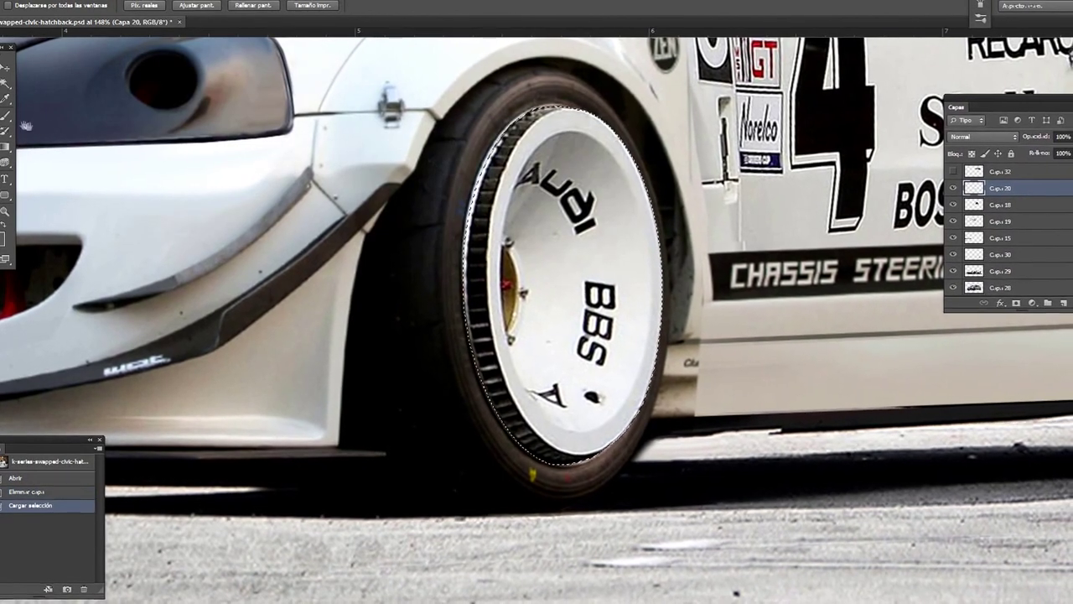
{"action": "left_click", "coordinate": [1059, 302]}
{"action": "right_click", "coordinate": [717, 222]}
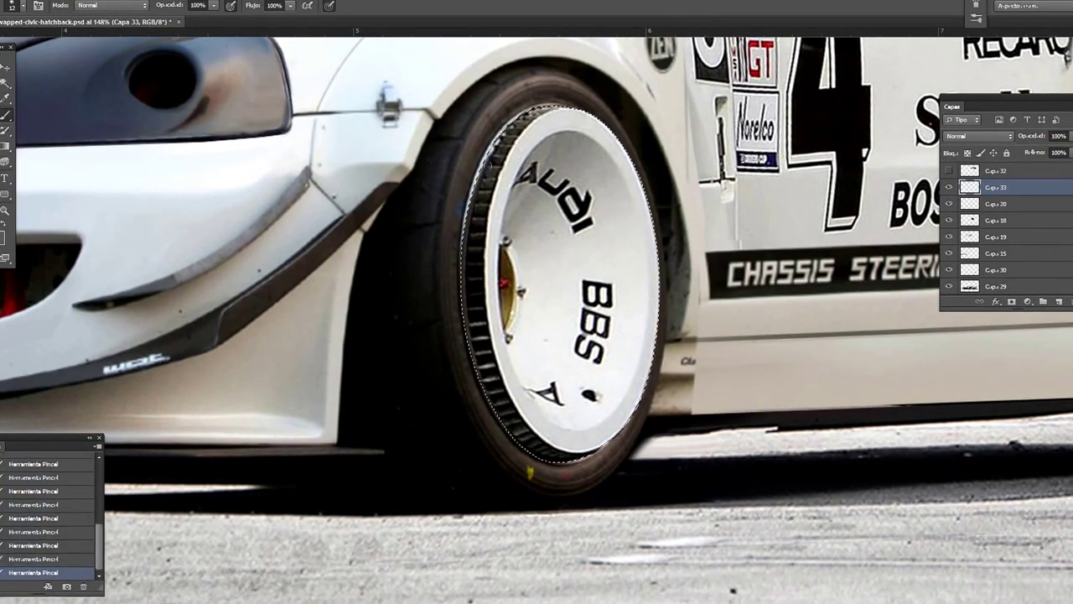
{"action": "key", "text": "b"}
{"action": "right_click", "coordinate": [646, 211]}
{"action": "left_click_drag", "start_coordinate": [469, 209], "coordinate": [461, 250]}
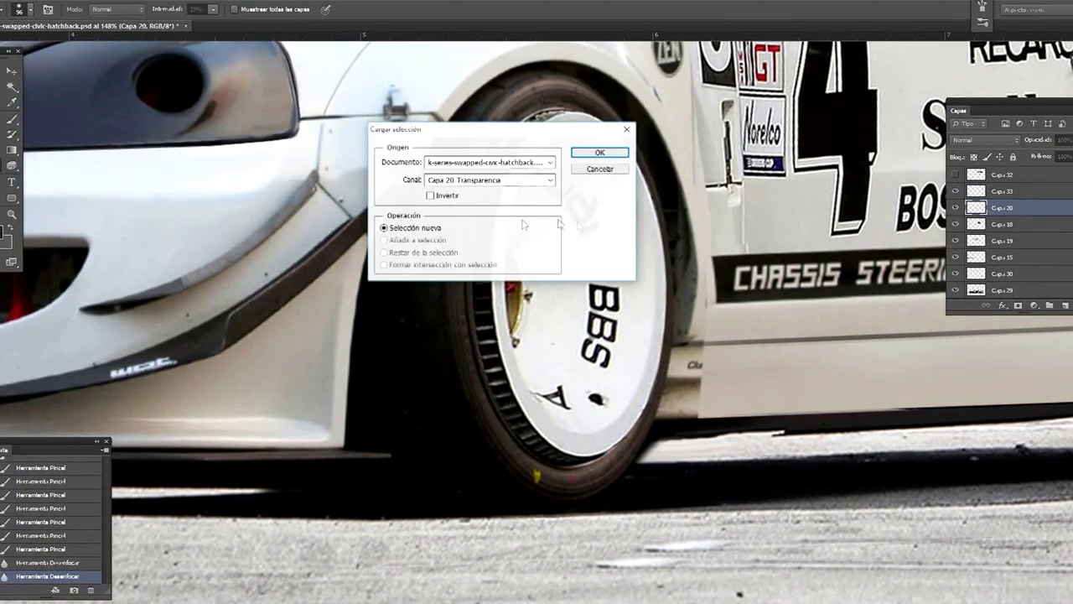
{"action": "key", "text": "Return"}
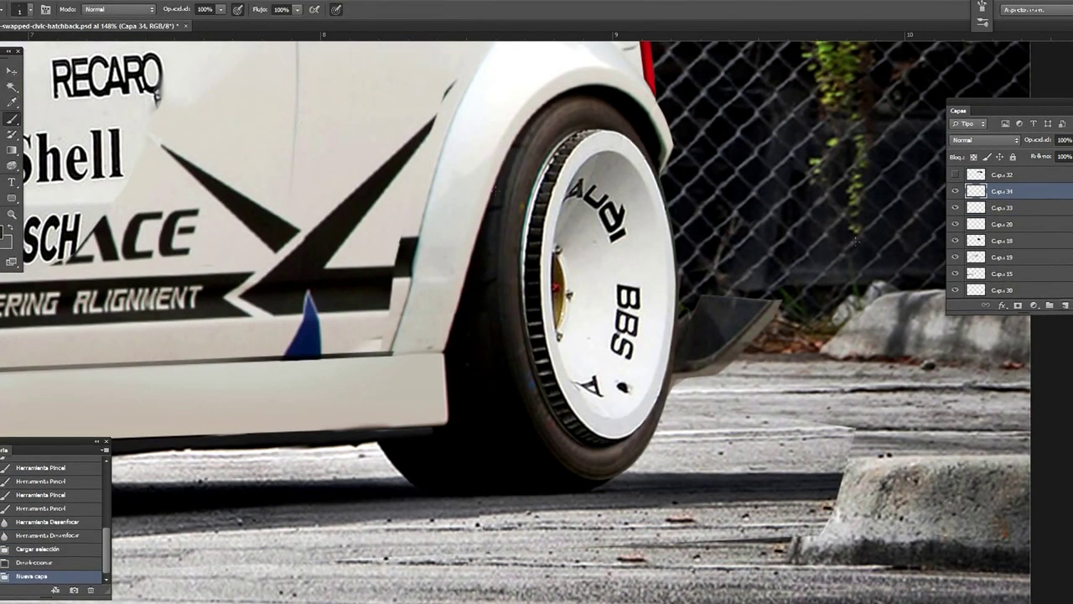
- Draw a 2 px line along the rear wheel's inner rim, then fit the whole image
{"action": "right_click", "coordinate": [575, 236]}
{"action": "type", "text": "2"}
{"action": "key", "text": "Return"}
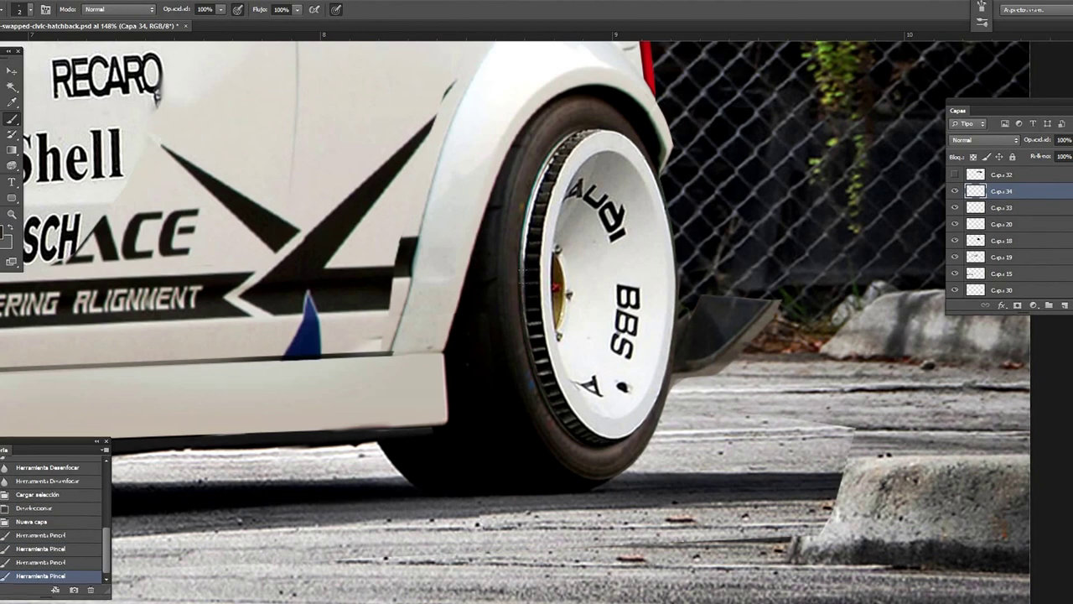
{"action": "left_click_drag", "start_coordinate": [526, 251], "coordinate": [541, 168]}
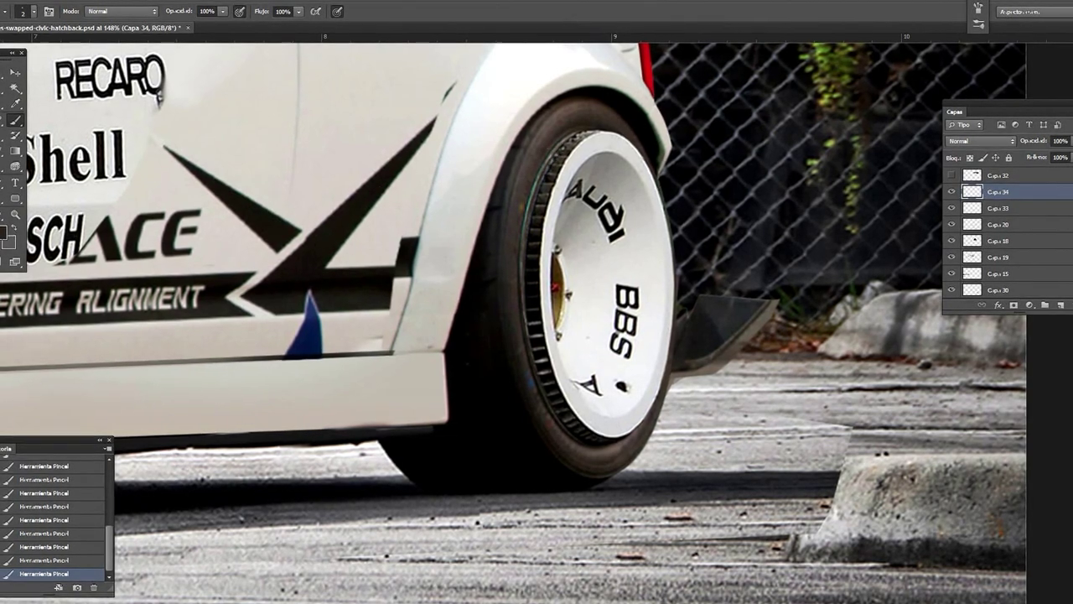
{"action": "key", "text": "space"}
{"action": "left_click", "coordinate": [205, 11]}
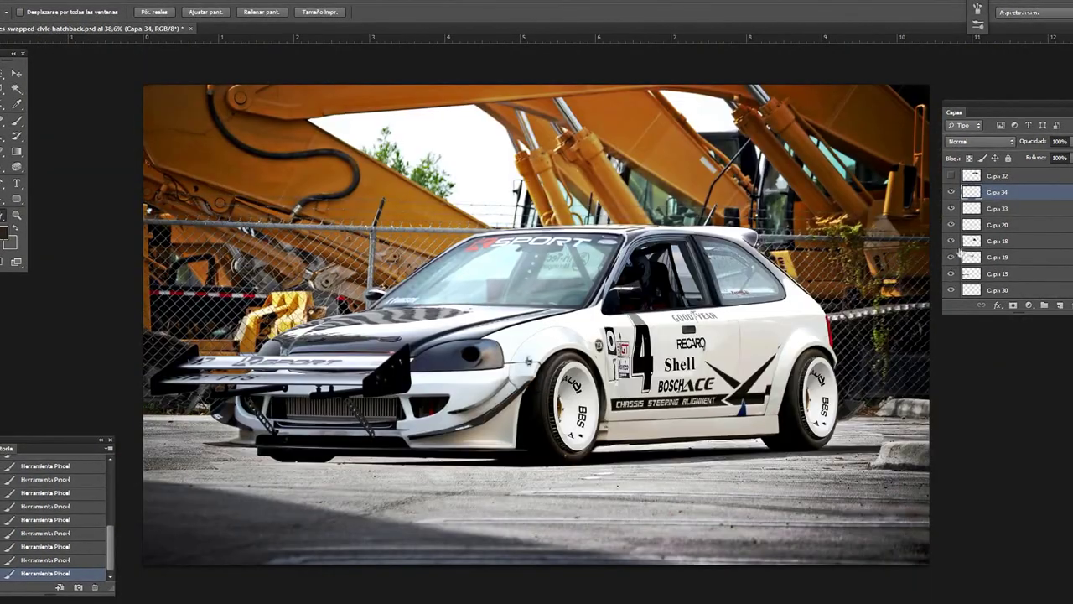
- Pen-trace the windshield outline and convert it into a selection
{"action": "key", "text": "p"}
{"action": "scroll", "coordinate": [486, 248], "scroll_direction": "up", "scroll_amount": 5}
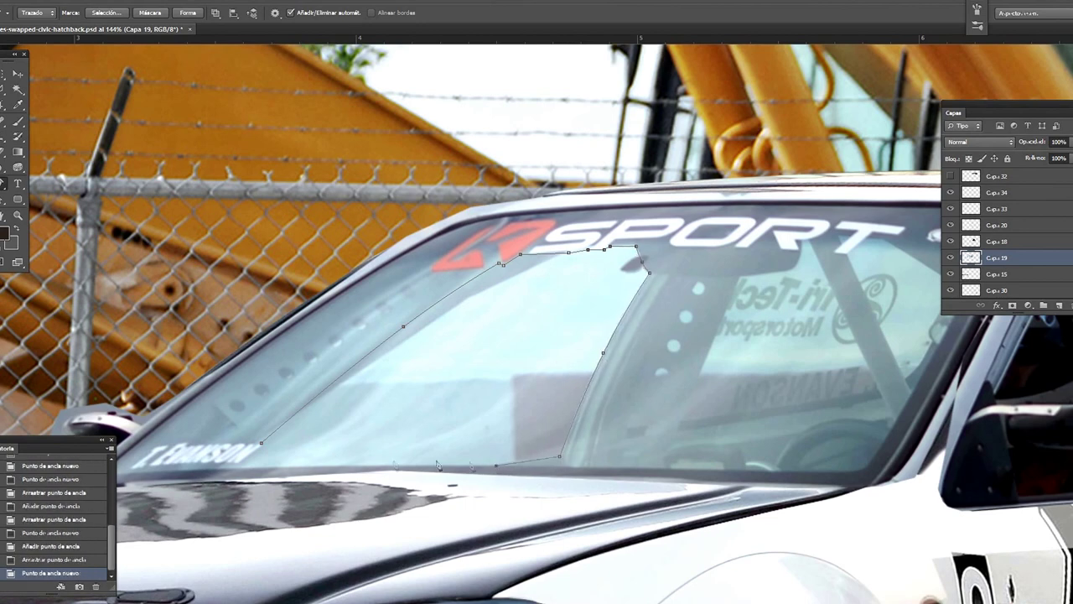
{"action": "left_click_drag", "start_coordinate": [385, 468], "coordinate": [300, 461]}
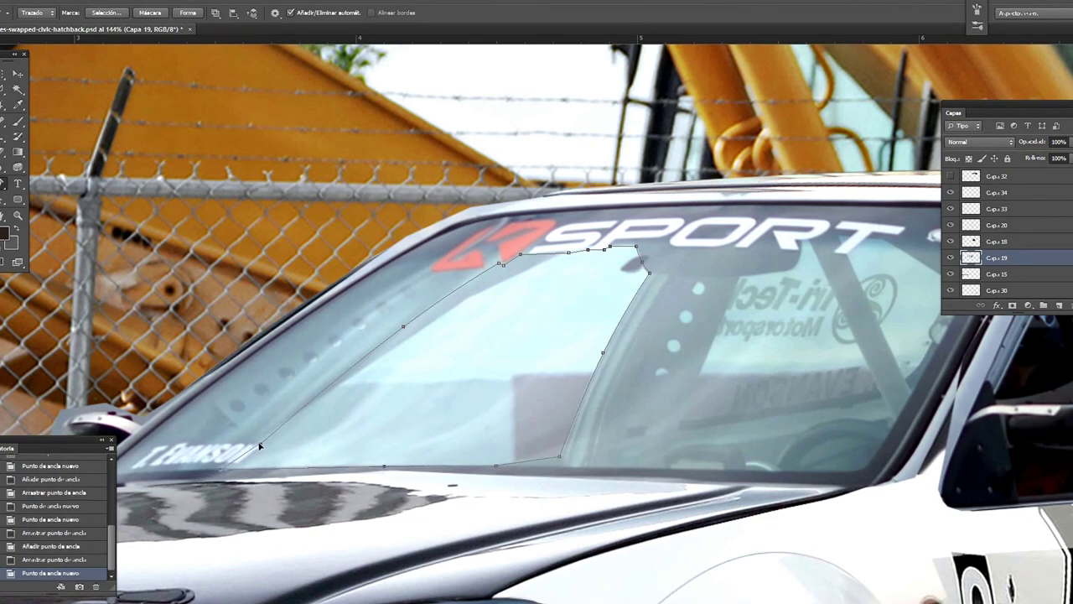
{"action": "right_click", "coordinate": [329, 362]}
{"action": "left_click", "coordinate": [377, 436]}
{"action": "key", "text": "Return"}
- Duplicate layer Capa 19 and erase the windshield reflection inside the selection to reveal the fence
{"action": "right_click", "coordinate": [989, 257]}
{"action": "left_click", "coordinate": [835, 223]}
{"action": "key", "text": "Return"}
{"action": "key", "text": "e"}
{"action": "left_click_drag", "start_coordinate": [487, 359], "coordinate": [478, 451]}
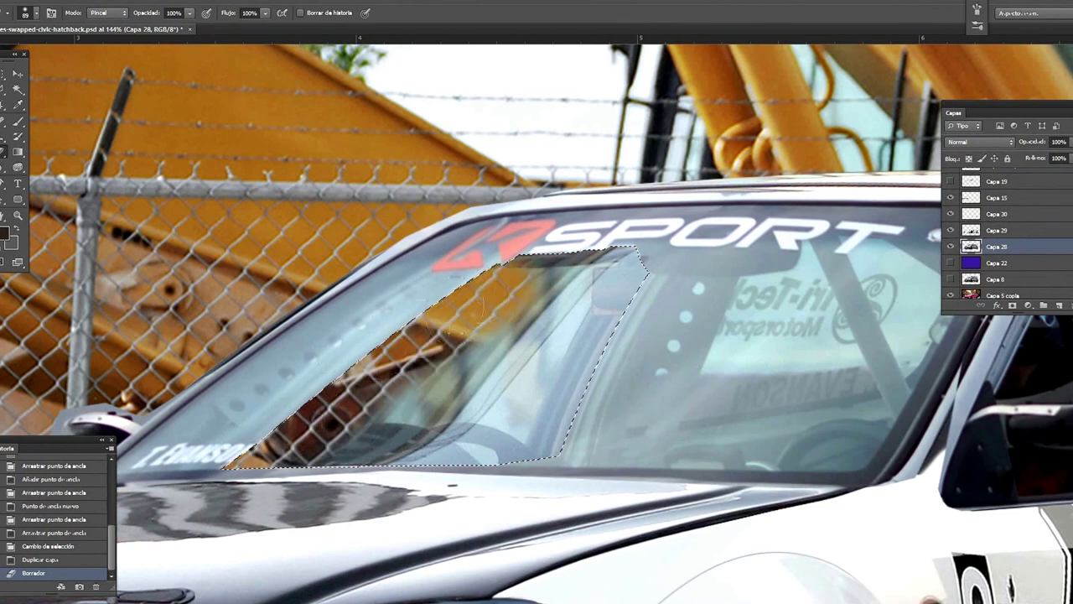
{"action": "left_click_drag", "start_coordinate": [482, 310], "coordinate": [520, 440]}
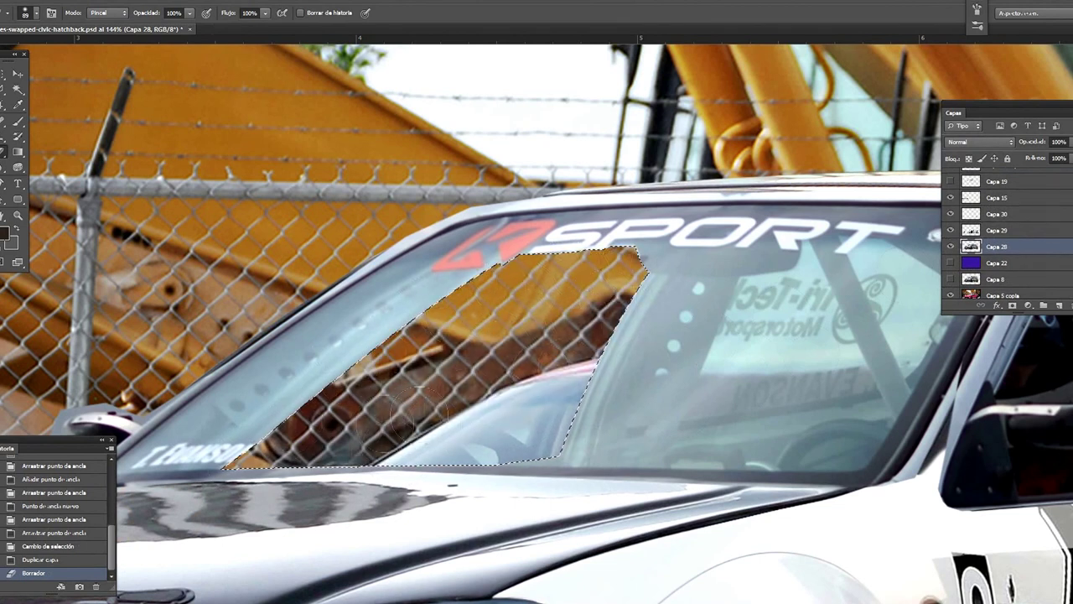
- Clone-stamp over the dark windshield patch on Capa 5 copia with a 93 px brush
{"action": "left_click", "coordinate": [4, 138]}
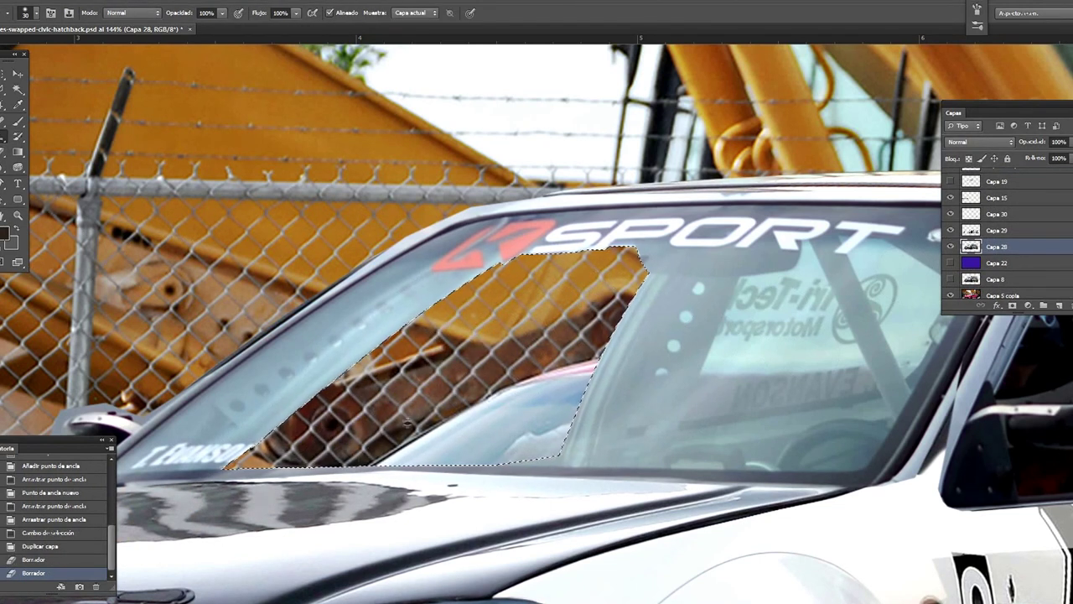
{"action": "right_click", "coordinate": [520, 360]}
{"action": "left_click", "coordinate": [432, 407]}
{"action": "mouse_move", "coordinate": [431, 406]}
{"action": "left_mouse_down"}
{"action": "mouse_move", "coordinate": [486, 441]}
{"action": "mouse_move", "coordinate": [553, 403]}
{"action": "mouse_move", "coordinate": [578, 369]}
{"action": "left_mouse_up"}
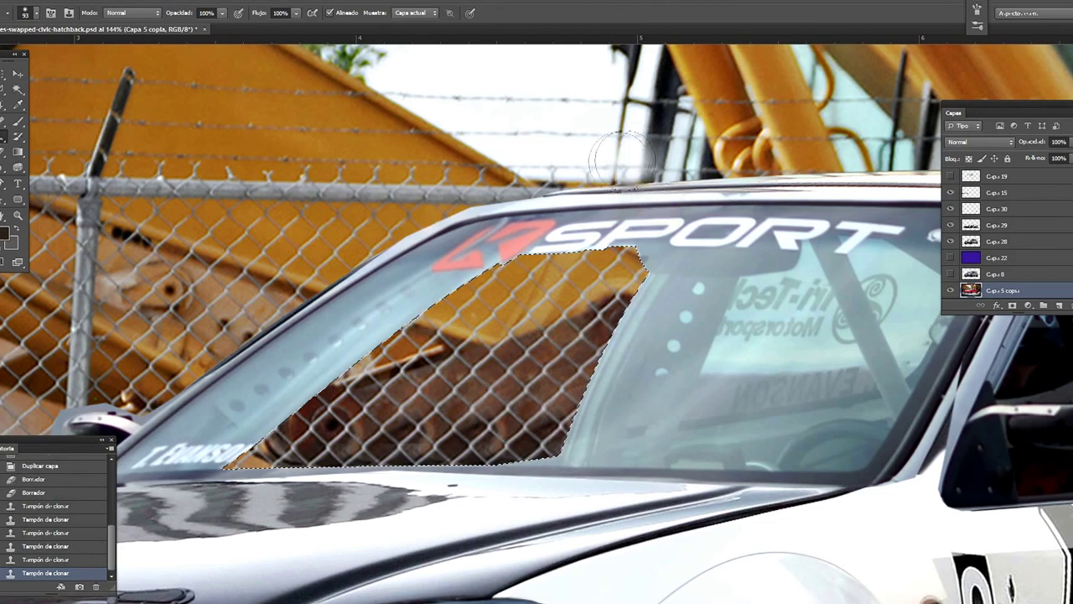
{"action": "left_click_drag", "start_coordinate": [922, 335], "coordinate": [327, 298]}
{"action": "left_click", "coordinate": [1008, 243]}
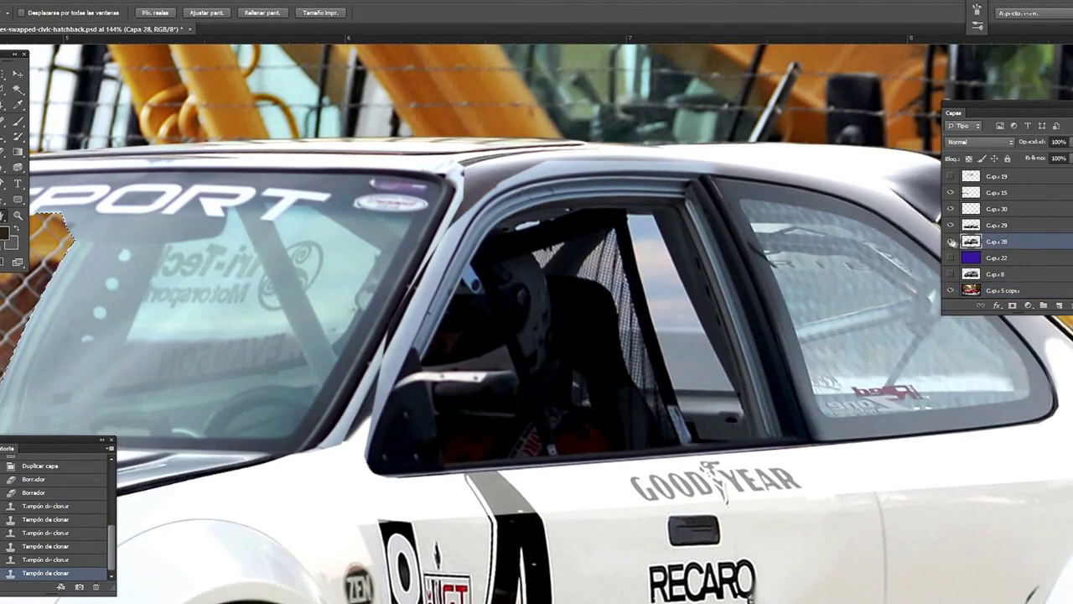
- Lasso a straight-edged bar across the side window and add a new layer above Capa 18
{"action": "key", "text": "l"}
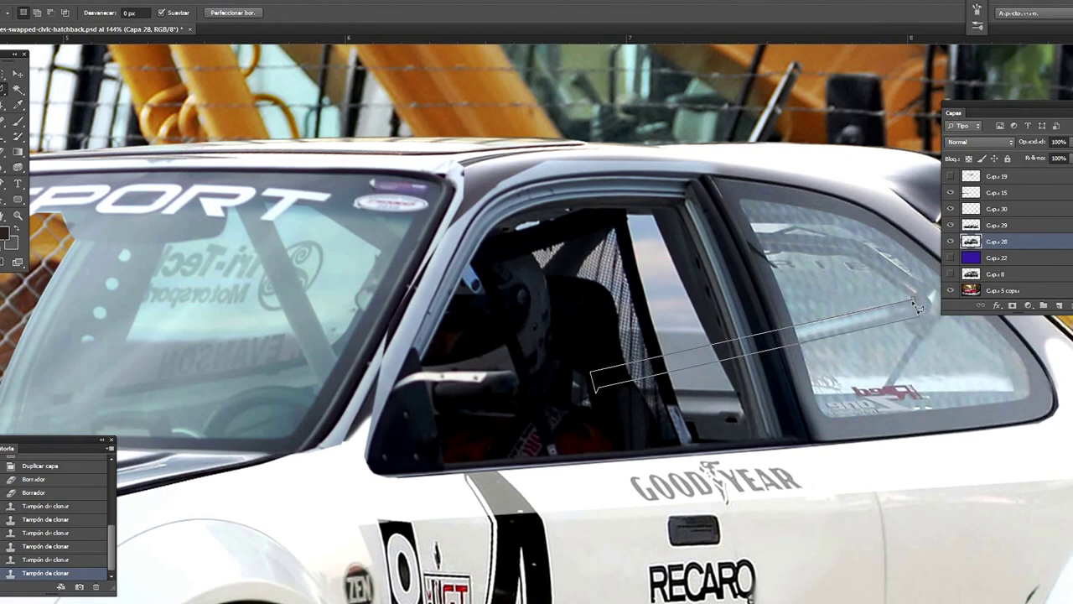
{"action": "scroll", "coordinate": [994, 225], "scroll_direction": "up", "scroll_amount": 3}
{"action": "left_click", "coordinate": [1011, 207]}
{"action": "left_click", "coordinate": [1043, 305]}
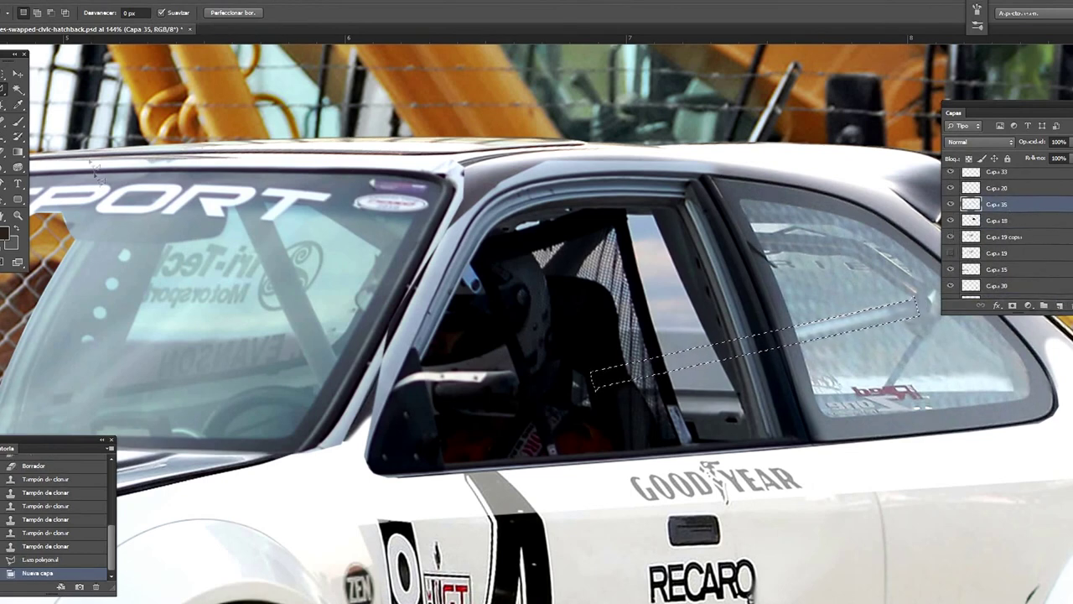
- Paint the tube in the window frame's grey-blue with a 22 px brush, then smudge it
{"action": "key", "text": "b"}
{"action": "right_click", "coordinate": [779, 339]}
{"action": "left_click_drag", "start_coordinate": [782, 355], "coordinate": [785, 356]}
{"action": "key", "text": "Return"}
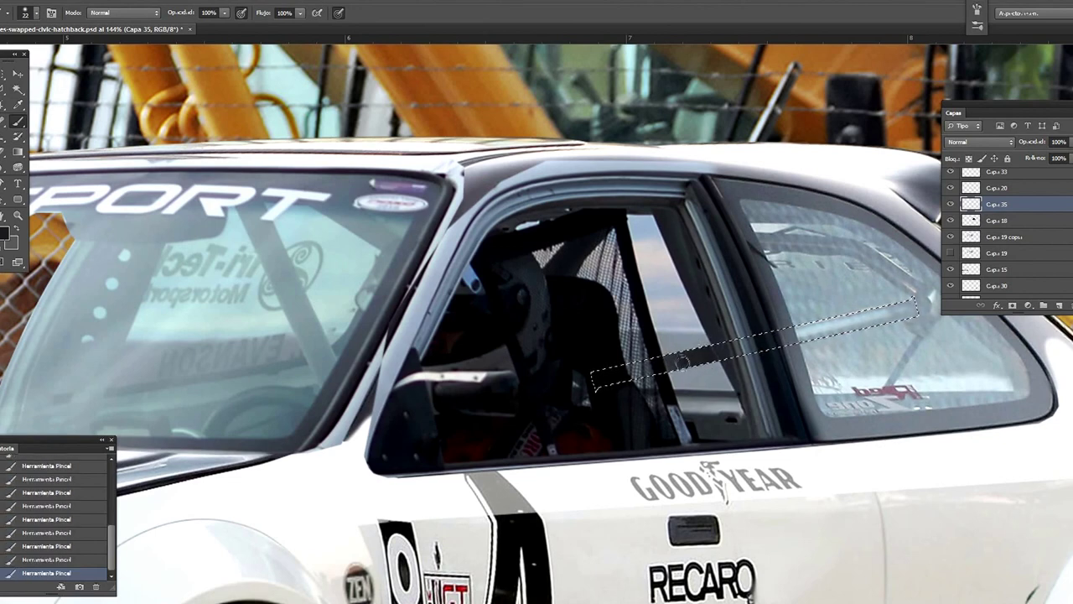
{"action": "left_click", "coordinate": [585, 183], "text": "alt"}
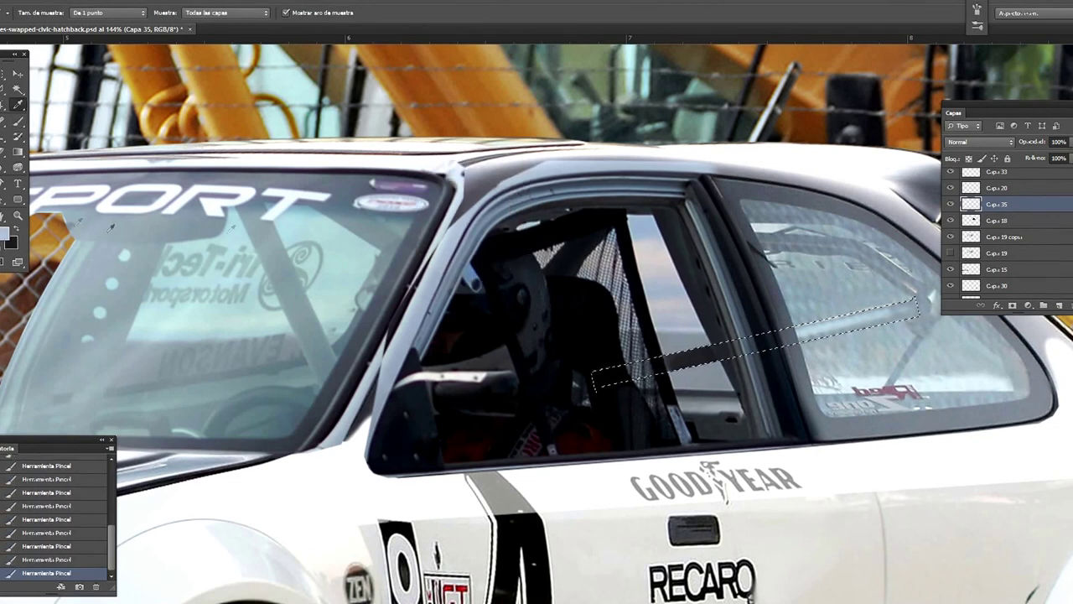
{"action": "key", "text": "r"}
{"action": "right_click", "coordinate": [684, 359]}
{"action": "key", "text": "Escape"}
{"action": "left_click_drag", "start_coordinate": [654, 369], "coordinate": [675, 362]}
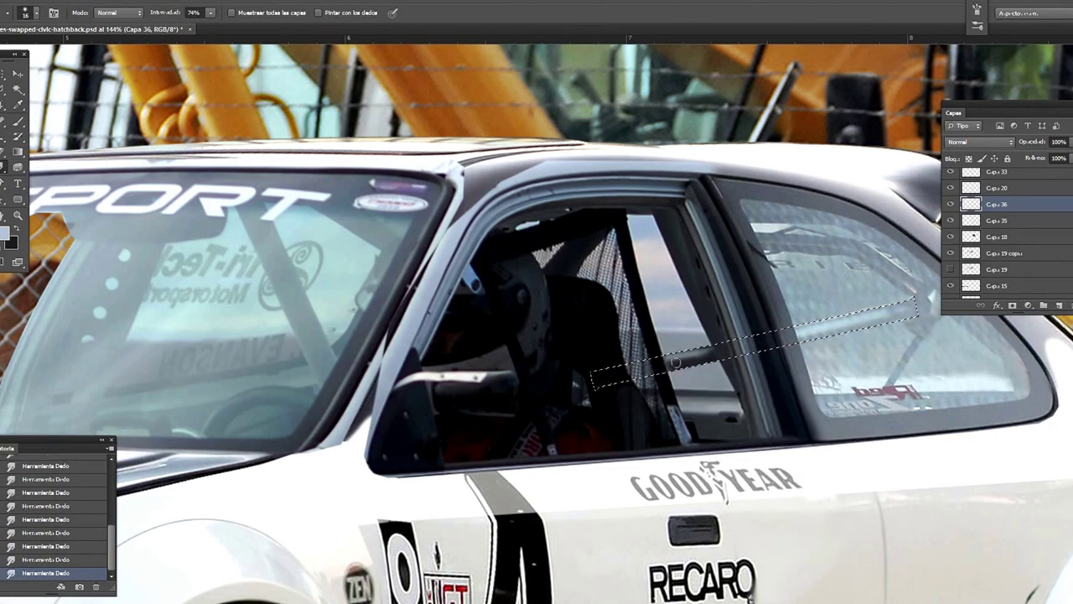
- Reset the paint colours, set a 65 px brush and clear the tube selection
{"action": "key", "text": "b"}
{"action": "key", "text": "x"}
{"action": "right_click", "coordinate": [618, 378]}
{"action": "left_click", "coordinate": [643, 367]}
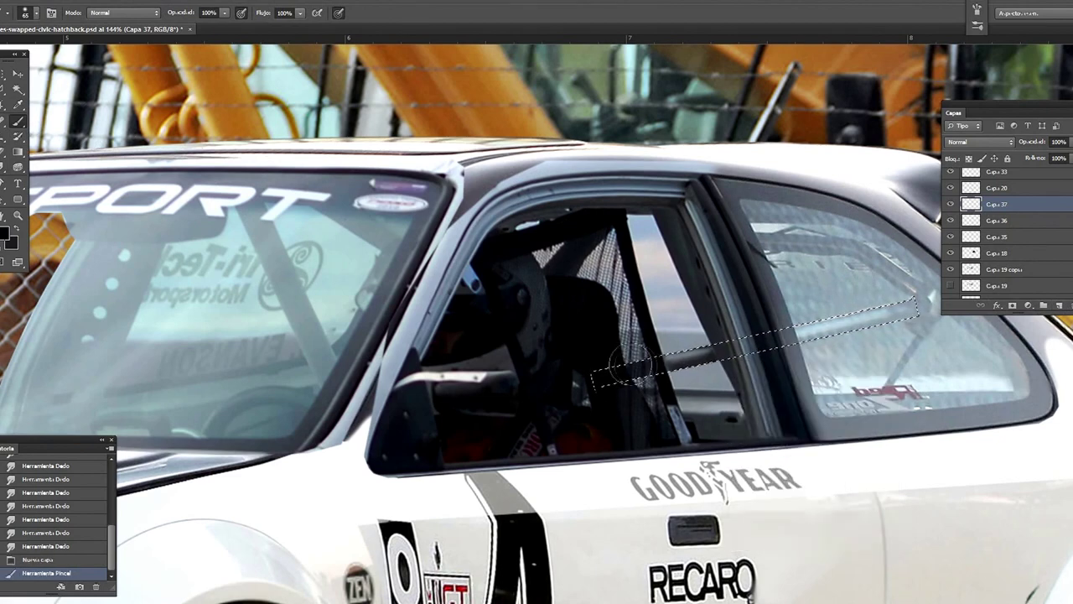
{"action": "key", "text": "ctrl+d"}
{"action": "key", "text": "r"}
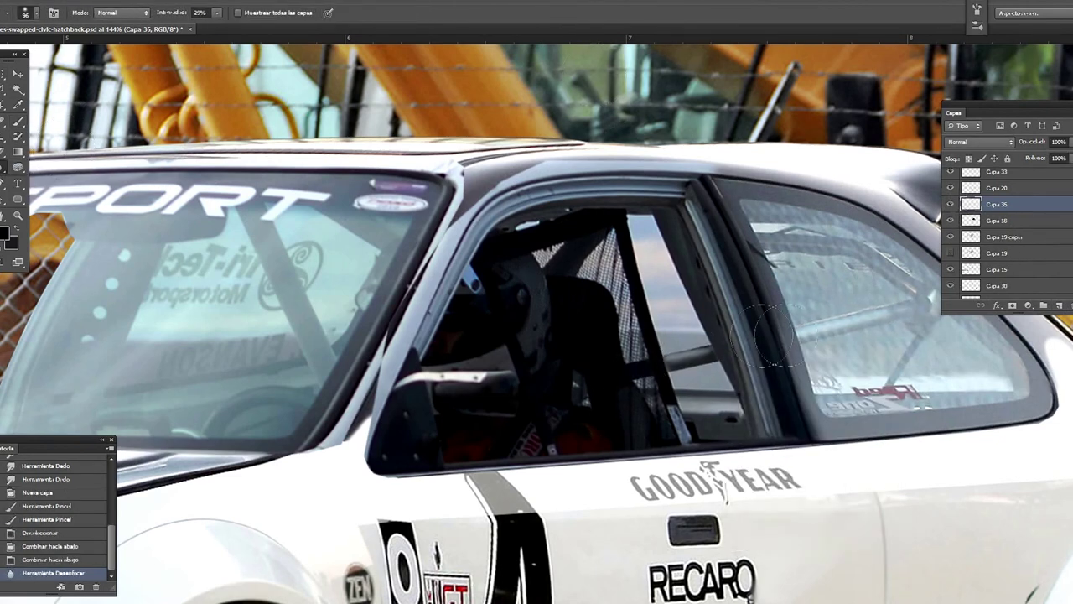
- Reload the saved tube selection, swap colours, then deselect again
{"action": "left_click", "coordinate": [184, 214]}
{"action": "left_click", "coordinate": [609, 151]}
{"action": "key", "text": "x"}
{"action": "key", "text": "b"}
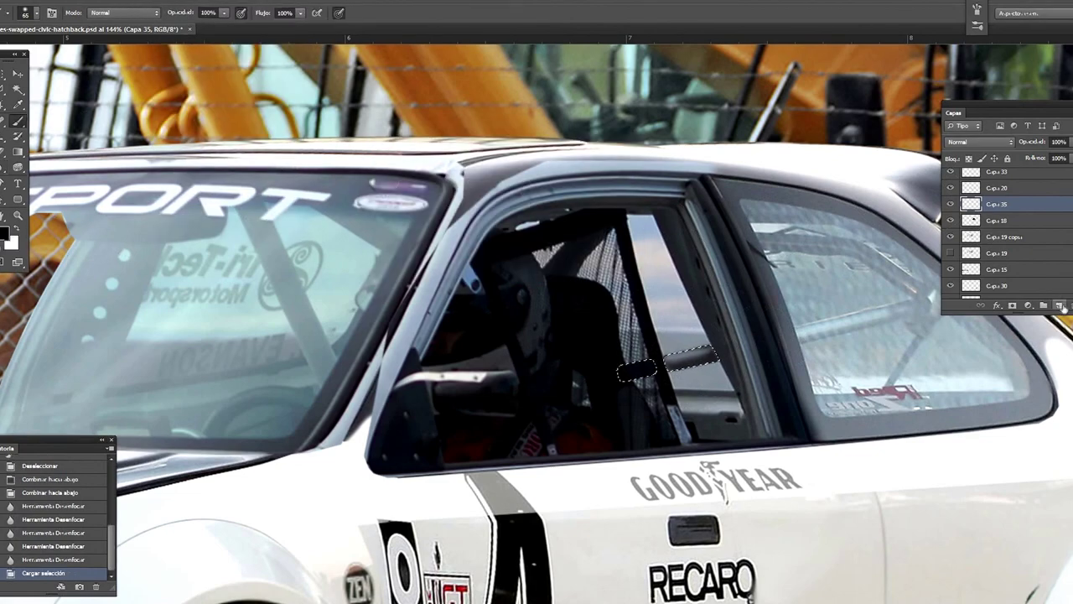
{"action": "left_click", "coordinate": [2, 73]}
{"action": "key", "text": "ctrl+d"}
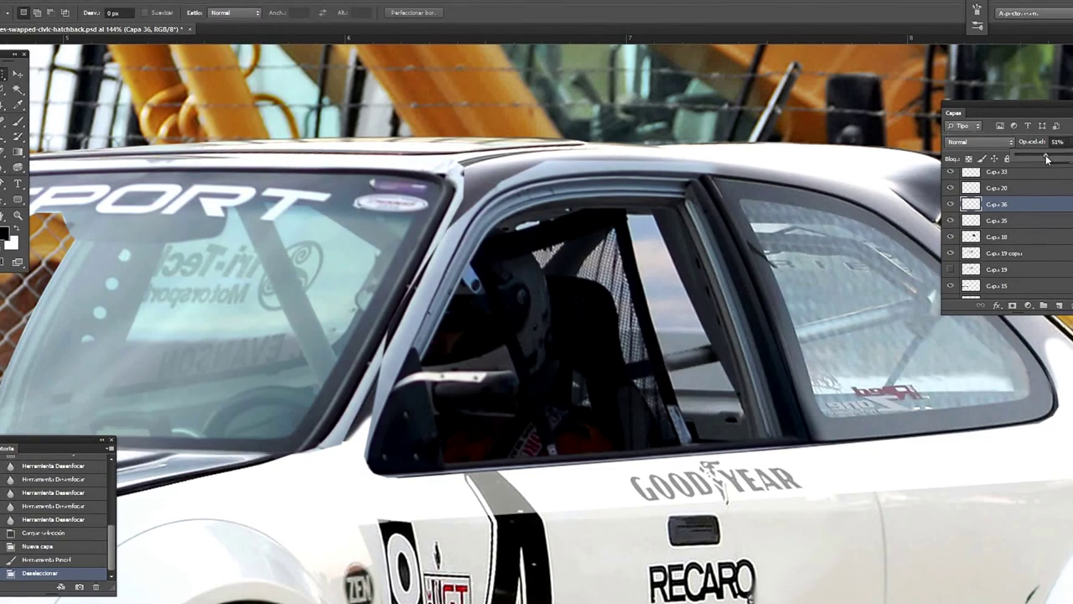
{"action": "left_click_drag", "start_coordinate": [17, 244], "coordinate": [73, 233]}
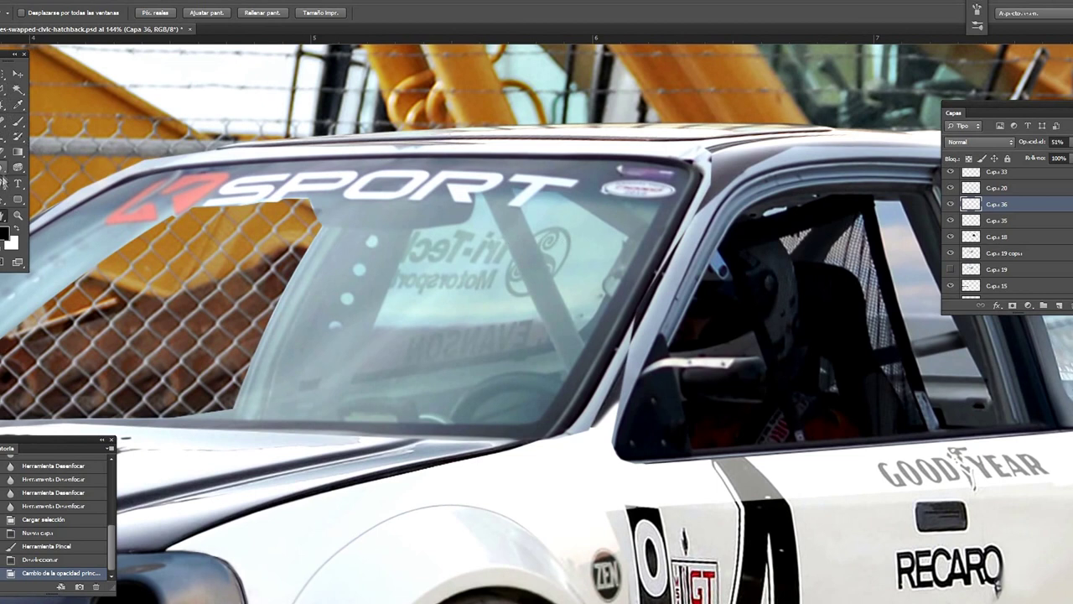
- On Capa 19 copia, begin pen-tracing another windshield area
{"action": "left_click", "coordinate": [3, 180]}
{"action": "key", "text": "alt+bracketleft"}
{"action": "key", "text": "alt+bracketleft"}
{"action": "key", "text": "alt+bracketleft"}
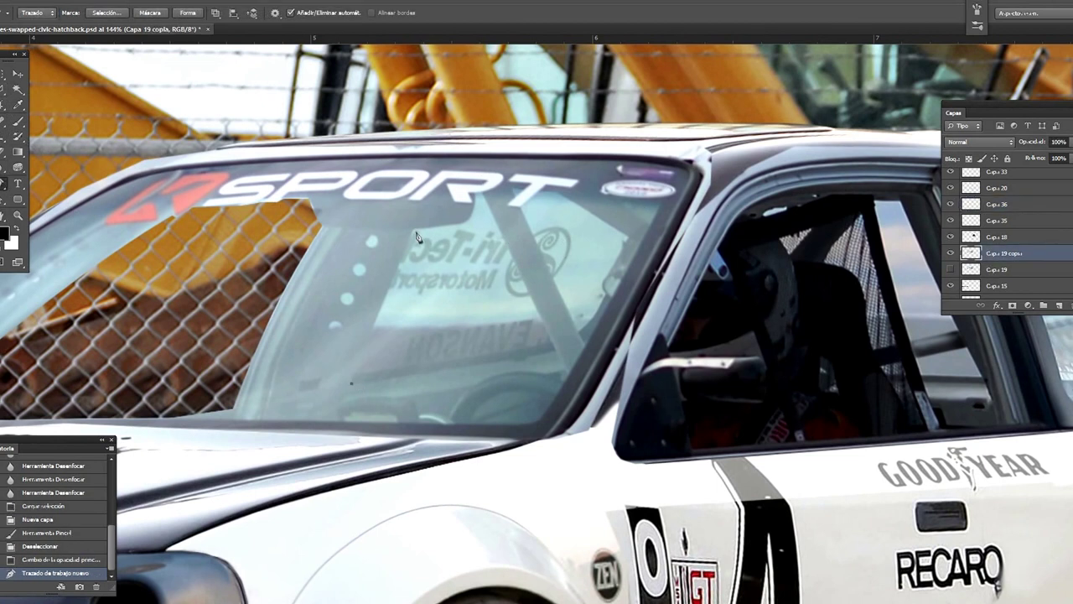
{"action": "left_click", "coordinate": [477, 200]}
{"action": "left_click", "coordinate": [459, 223]}
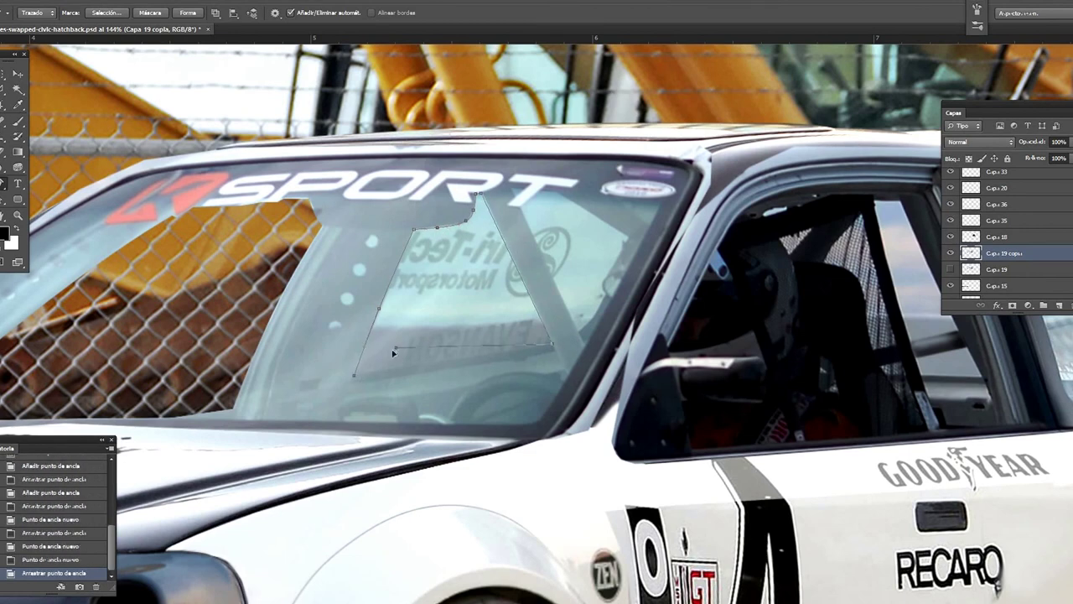
{"action": "left_click_drag", "start_coordinate": [509, 356], "coordinate": [510, 356]}
{"action": "key", "text": "ctrl+Return"}
- Complete the windshield outline toward the right pillar and convert it into a selection
{"action": "left_click", "coordinate": [511, 191]}
{"action": "left_click", "coordinate": [581, 339]}
{"action": "left_click", "coordinate": [627, 239]}
{"action": "left_click", "coordinate": [592, 319]}
{"action": "mouse_move", "coordinate": [591, 318]}
{"action": "left_mouse_down"}
{"action": "mouse_move", "coordinate": [602, 290]}
{"action": "mouse_move", "coordinate": [570, 200]}
{"action": "left_mouse_up"}
{"action": "left_click", "coordinate": [610, 267]}
{"action": "left_click", "coordinate": [561, 200]}
{"action": "right_click", "coordinate": [606, 192]}
{"action": "left_click", "coordinate": [662, 252]}
{"action": "left_click", "coordinate": [580, 158]}
- Delete the selected windshield area on both Capa 19 copia and Capa 28
{"action": "key", "text": "Delete"}
{"action": "scroll", "coordinate": [997, 243], "scroll_direction": "down", "scroll_amount": 2}
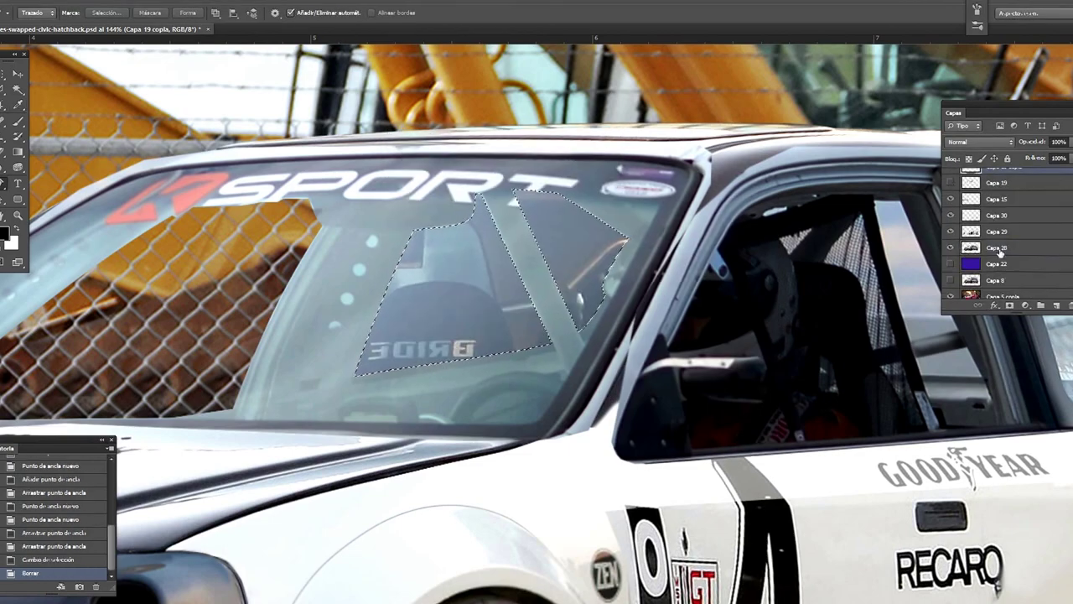
{"action": "left_click", "coordinate": [998, 247]}
{"action": "key", "text": "Delete"}
{"action": "left_click_drag", "start_coordinate": [376, 205], "coordinate": [479, 231]}
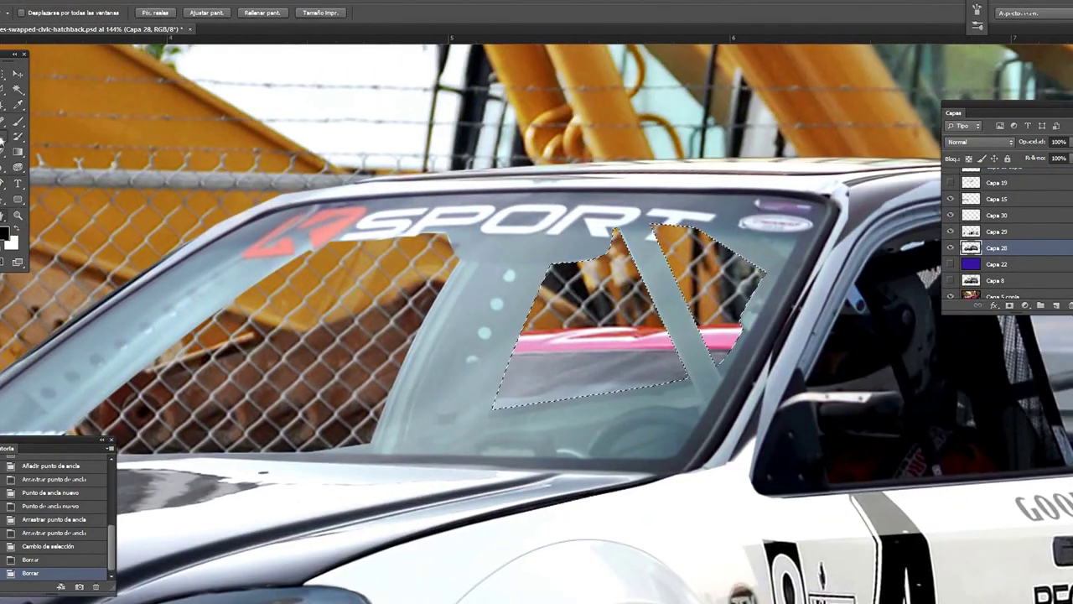
- Clone chain-link fence on Capa 5 copia over the pink and grey patches, then deselect
{"action": "key", "text": "s"}
{"action": "left_click", "coordinate": [997, 293]}
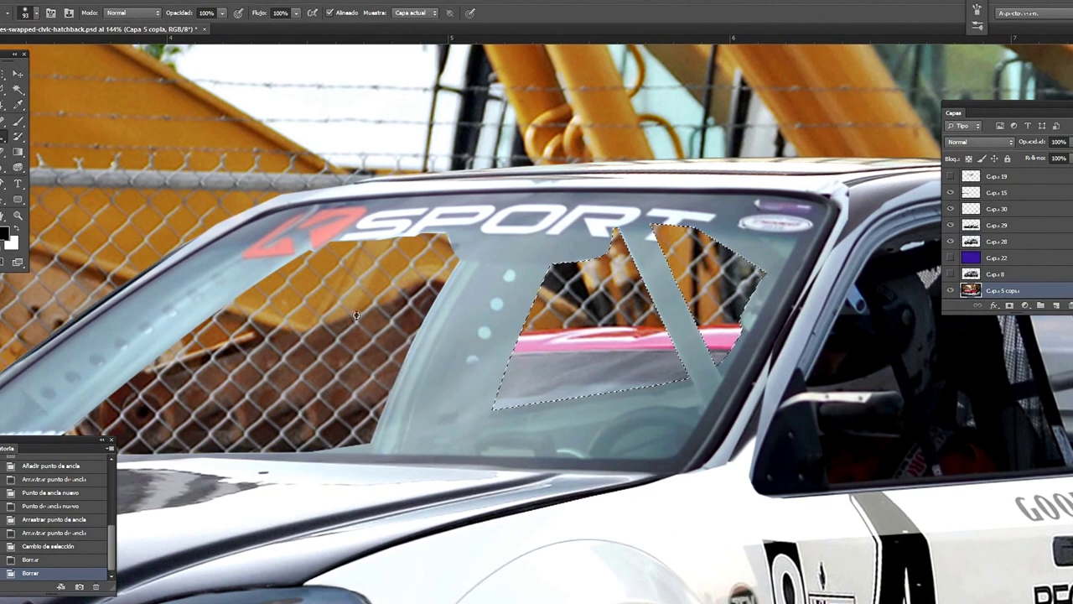
{"action": "left_click", "coordinate": [357, 283], "text": "alt"}
{"action": "left_click_drag", "start_coordinate": [546, 316], "coordinate": [594, 379]}
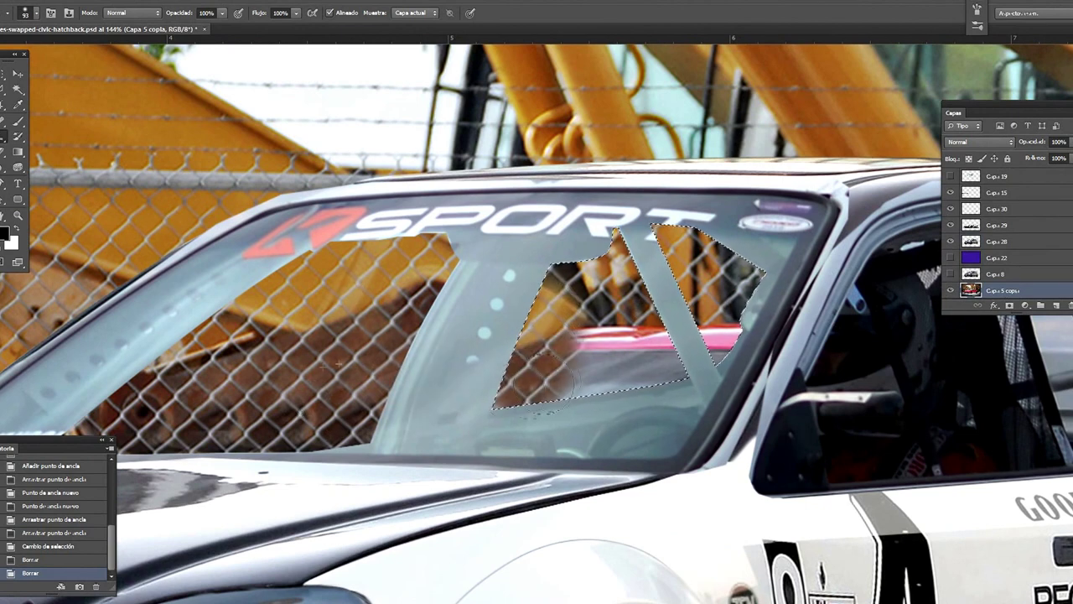
{"action": "left_click", "coordinate": [335, 379], "text": "alt"}
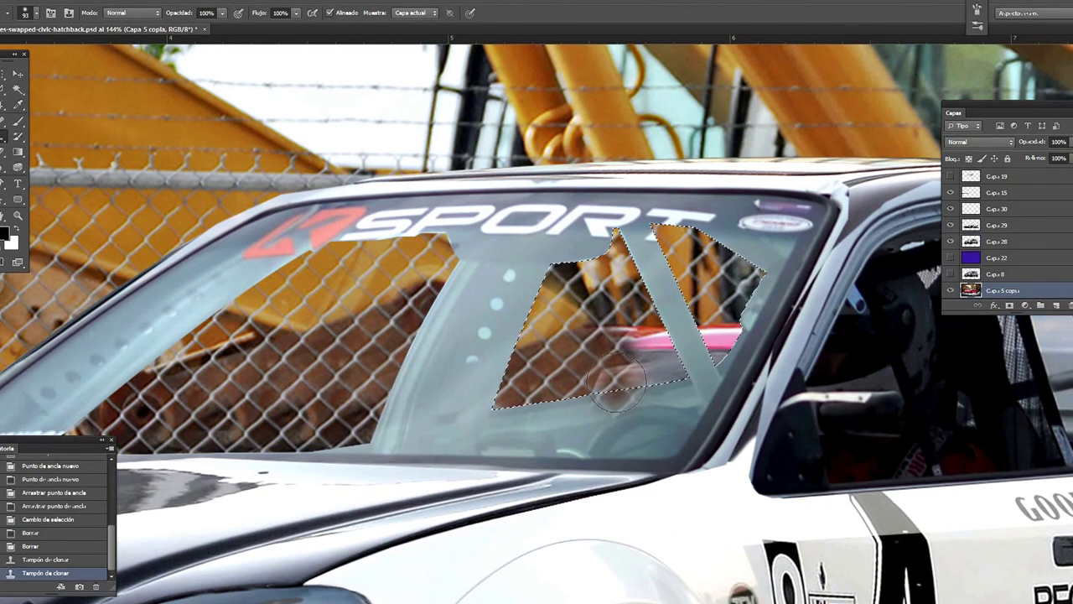
{"action": "left_click_drag", "start_coordinate": [618, 387], "coordinate": [613, 396]}
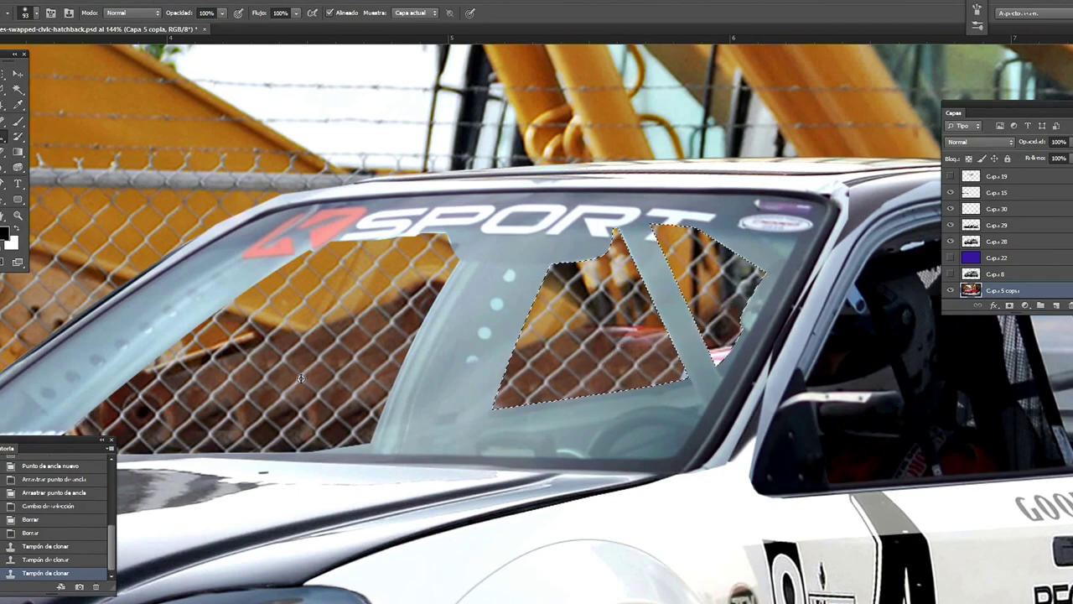
{"action": "left_click_drag", "start_coordinate": [709, 368], "coordinate": [704, 383]}
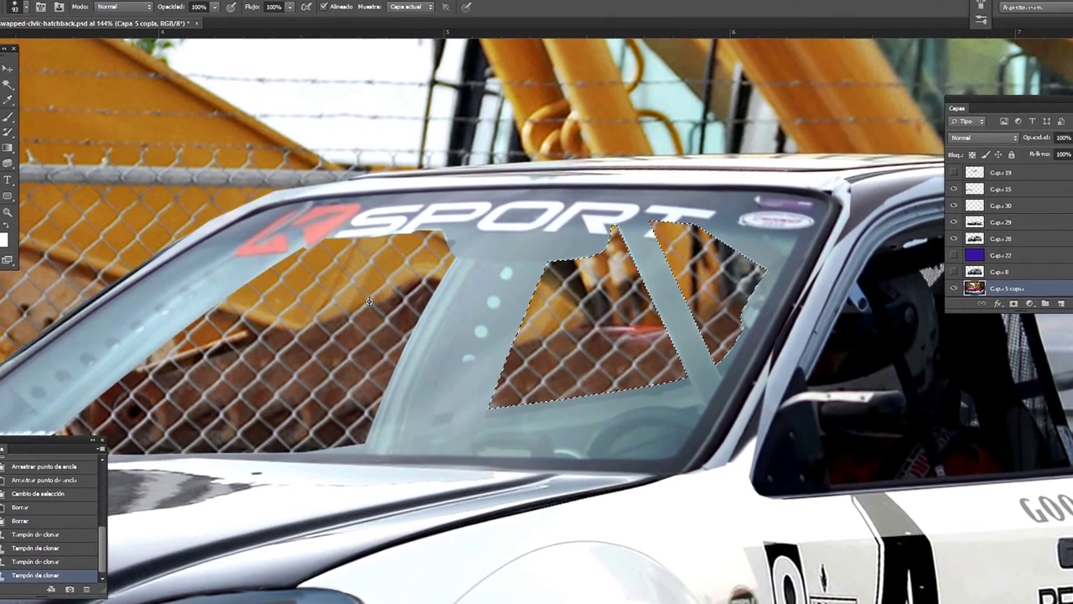
{"action": "key", "text": "ctrl+d"}
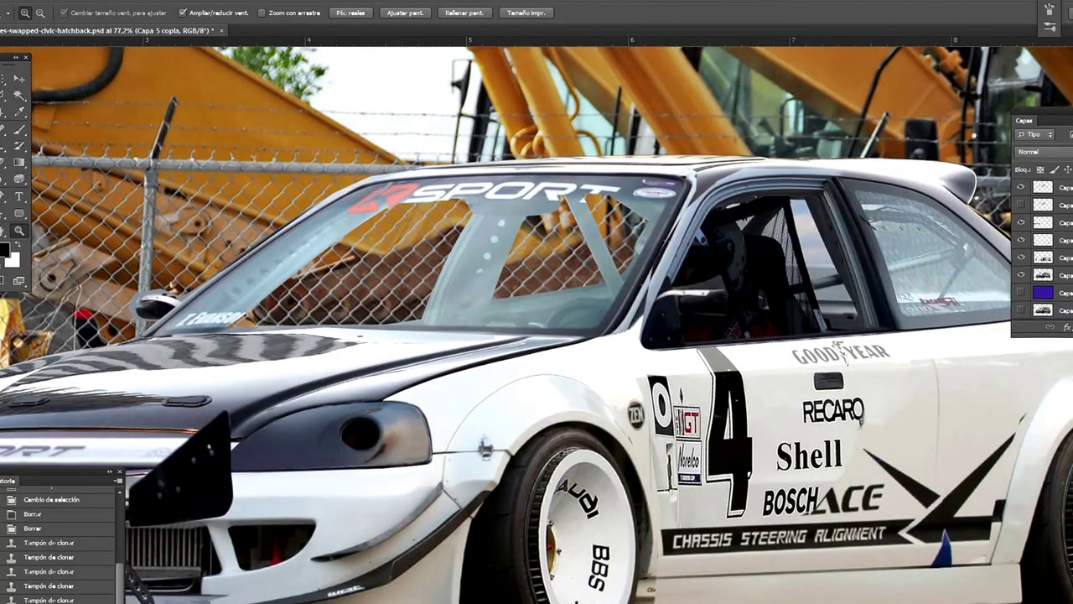
- Add a new layer and brush light colour over the fence in the glass
{"action": "key", "text": "b"}
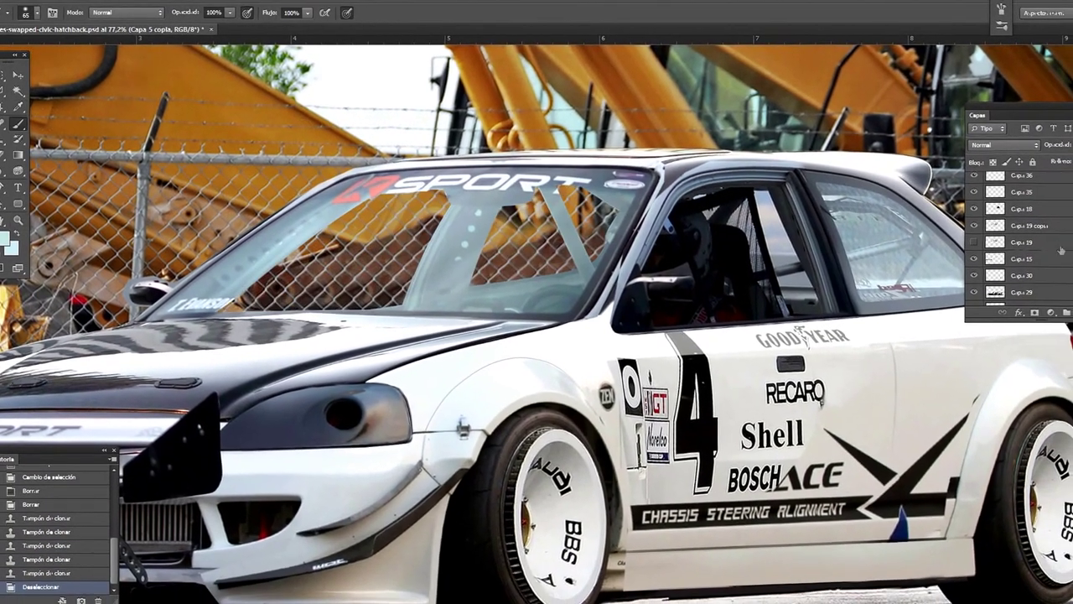
{"action": "scroll", "coordinate": [1022, 251], "scroll_direction": "down", "scroll_amount": 2}
{"action": "left_click", "coordinate": [1006, 283]}
{"action": "left_click", "coordinate": [1043, 306]}
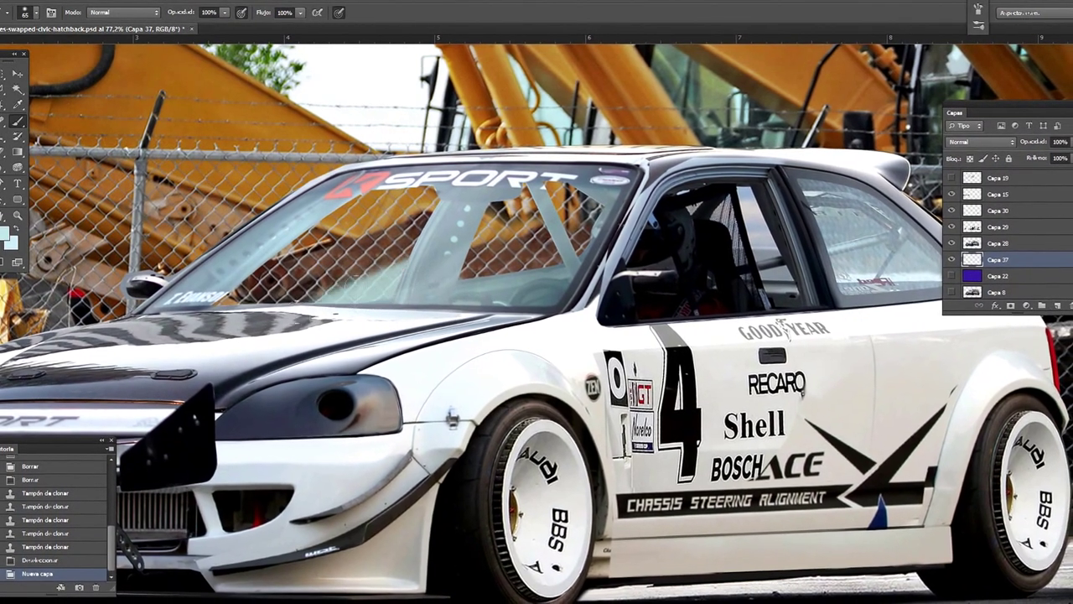
{"action": "left_click_drag", "start_coordinate": [302, 202], "coordinate": [436, 252]}
{"action": "left_click_drag", "start_coordinate": [478, 201], "coordinate": [595, 209]}
{"action": "left_click_drag", "start_coordinate": [461, 268], "coordinate": [595, 226]}
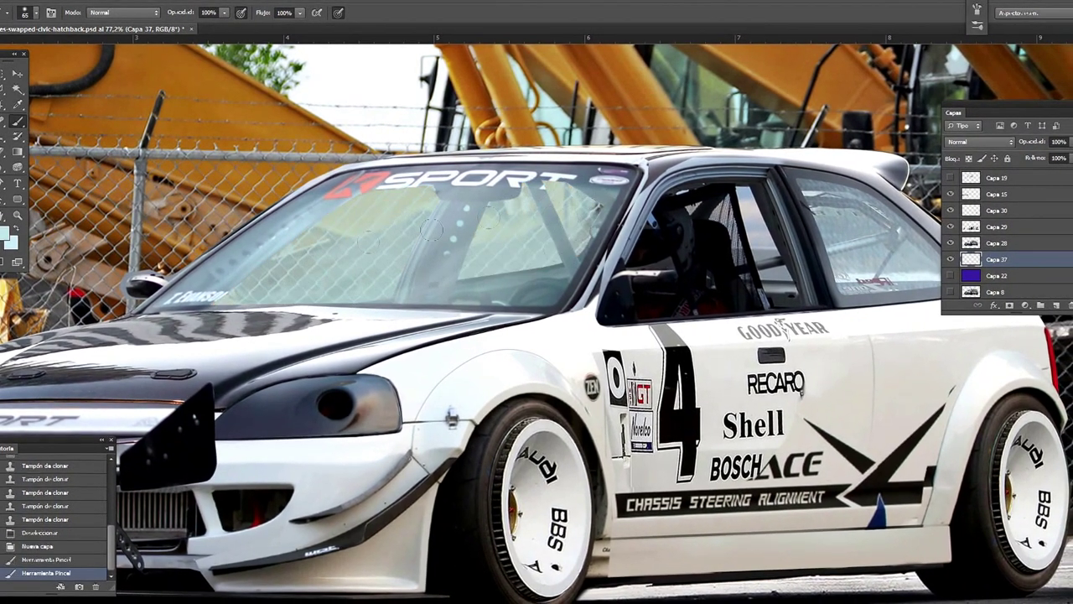
- Sample the glass colour and paint the remaining fence area with a 143 px brush
{"action": "key", "text": "i"}
{"action": "left_click", "coordinate": [249, 261]}
{"action": "key", "text": "b"}
{"action": "right_click", "coordinate": [461, 238]}
{"action": "left_click", "coordinate": [274, 274]}
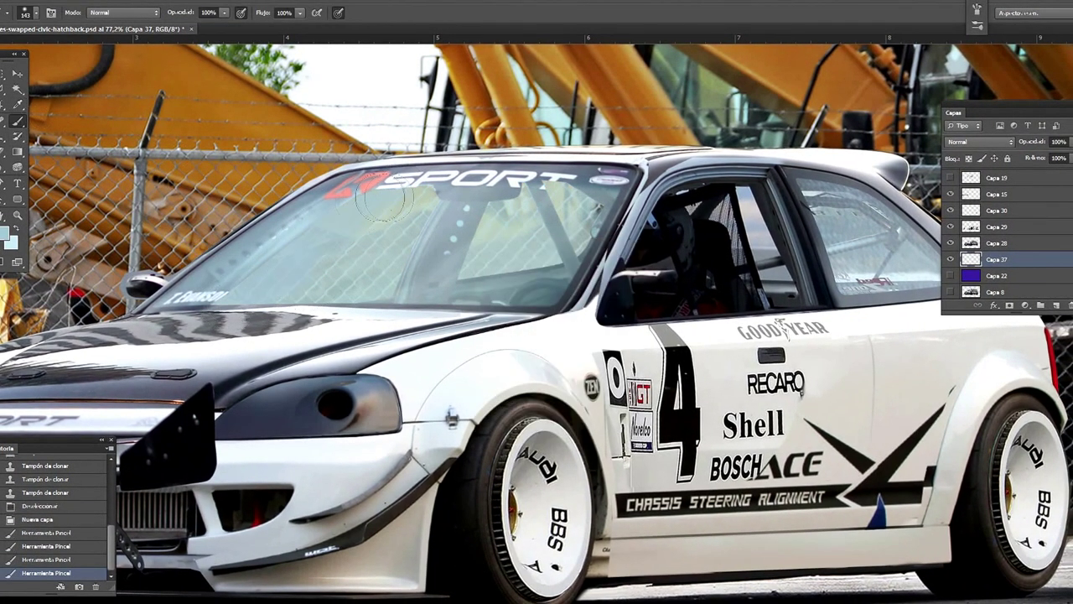
{"action": "left_click_drag", "start_coordinate": [380, 267], "coordinate": [405, 222]}
{"action": "mouse_move", "coordinate": [345, 265]}
{"action": "left_mouse_down"}
{"action": "mouse_move", "coordinate": [487, 268]}
{"action": "mouse_move", "coordinate": [578, 205]}
{"action": "left_mouse_up"}
{"action": "left_click", "coordinate": [596, 193], "text": "alt"}
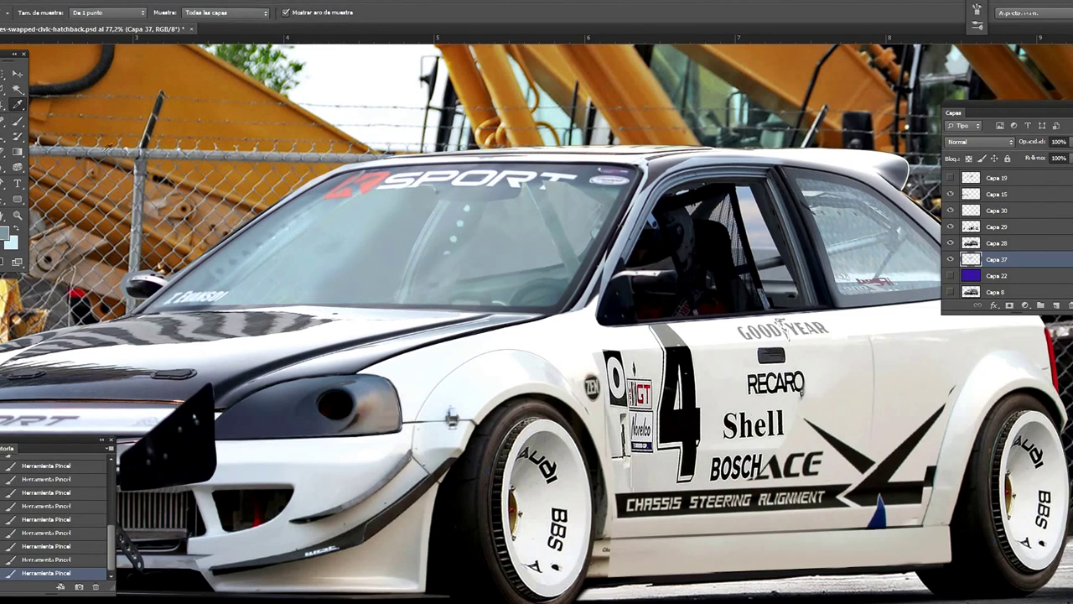
- Apply a 12.7 px Gaussian Blur to the tint and set its opacity to 81%
{"action": "key", "text": "l"}
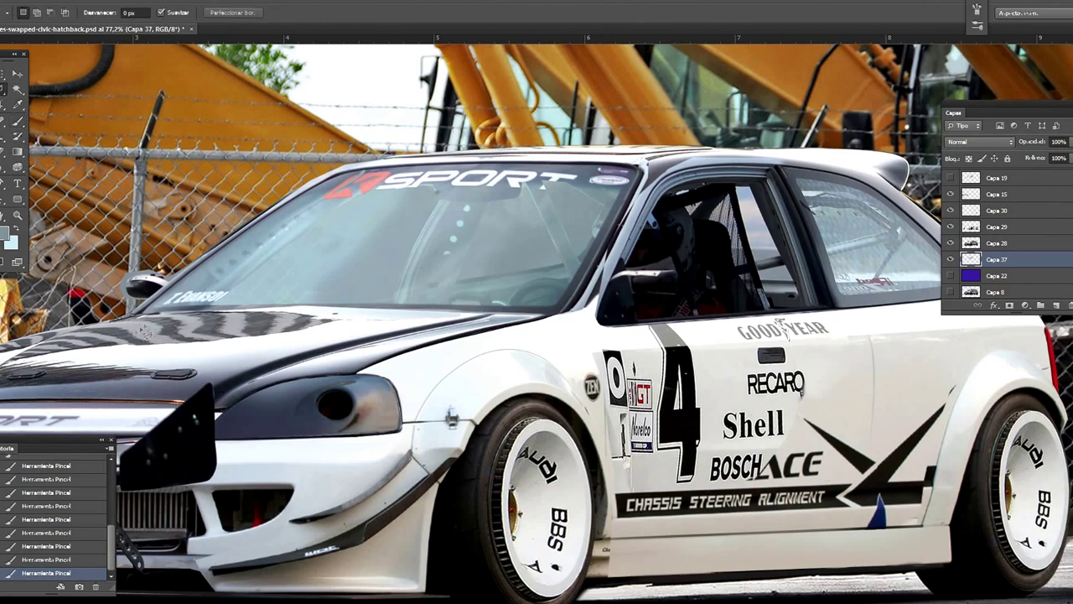
{"action": "left_click", "coordinate": [220, 3]}
{"action": "left_click", "coordinate": [109, 179]}
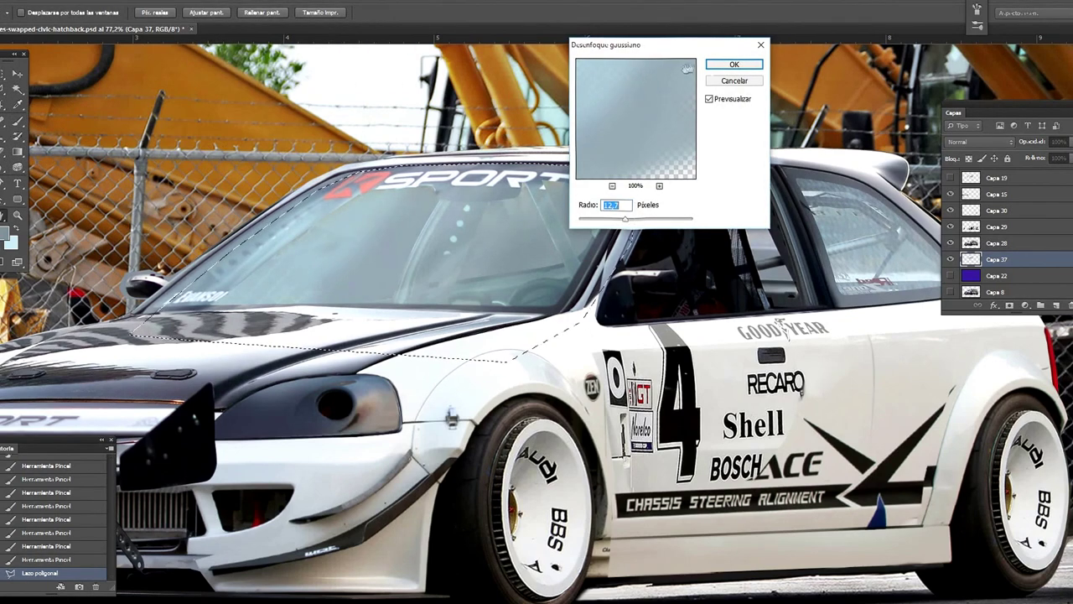
{"action": "key", "text": "Return"}
{"action": "key", "text": "8"}
{"action": "key", "text": "1"}
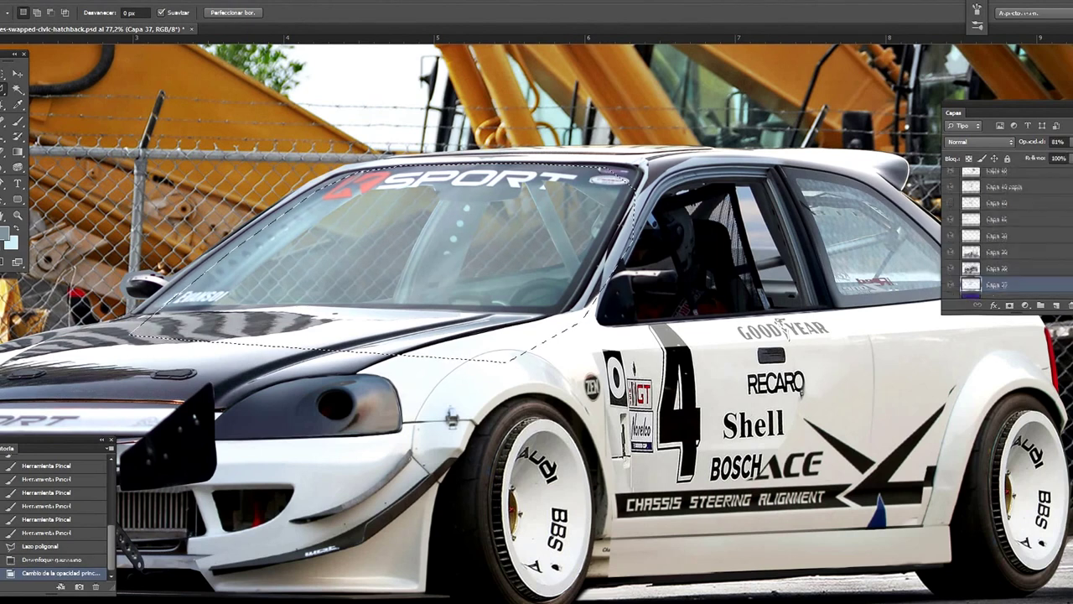
- On another new layer, paint white reflection scribbles across the glass
{"action": "key", "text": "ctrl+shift+alt+n"}
{"action": "key", "text": "ctrl+d"}
{"action": "key", "text": "b"}
{"action": "right_click", "coordinate": [345, 281]}
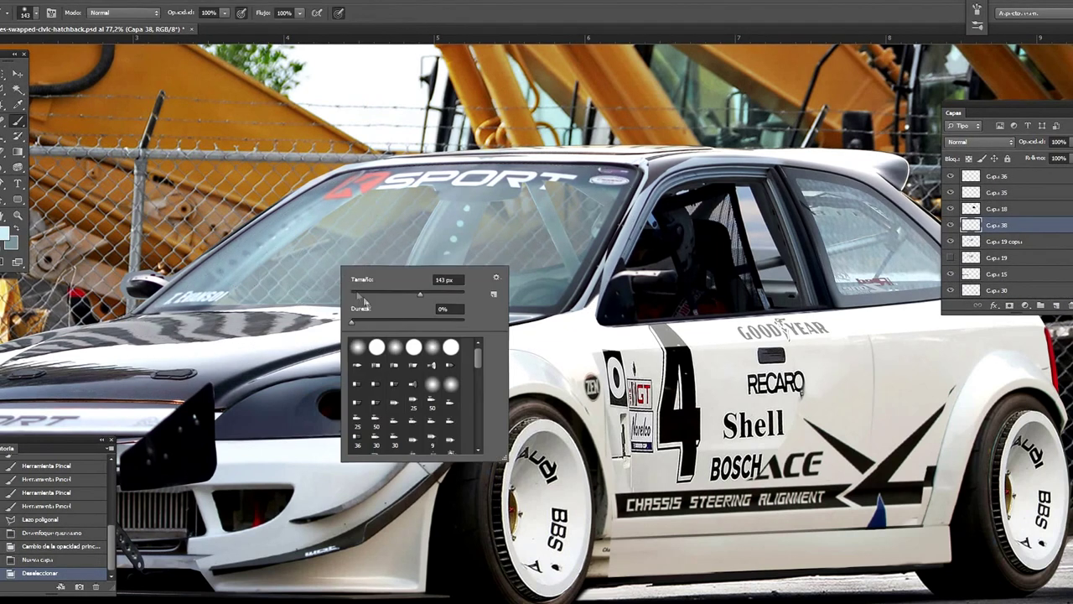
{"action": "key", "text": "Return"}
{"action": "left_click_drag", "start_coordinate": [243, 285], "coordinate": [377, 267]}
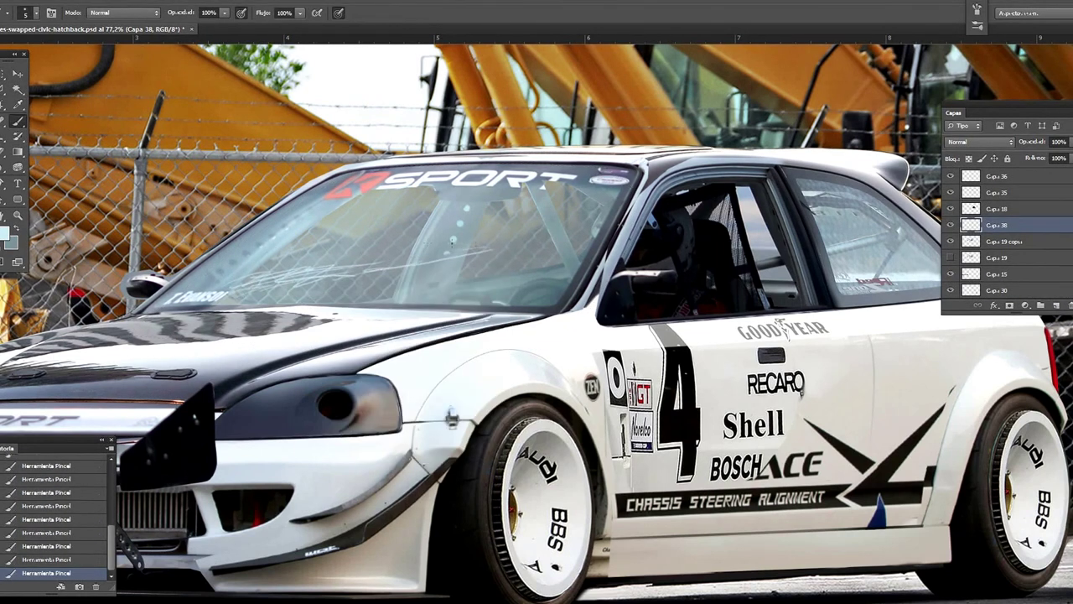
{"action": "left_click_drag", "start_coordinate": [17, 167], "coordinate": [50, 198]}
- Smudge the white scribbles into soft reflection streaks
{"action": "right_click", "coordinate": [391, 275]}
{"action": "key", "text": "Return"}
{"action": "mouse_move", "coordinate": [318, 285]}
{"action": "left_mouse_down"}
{"action": "mouse_move", "coordinate": [250, 289]}
{"action": "mouse_move", "coordinate": [335, 276]}
{"action": "left_mouse_up"}
{"action": "left_click_drag", "start_coordinate": [530, 218], "coordinate": [459, 252]}
{"action": "left_click_drag", "start_coordinate": [448, 209], "coordinate": [352, 235]}
{"action": "left_click_drag", "start_coordinate": [352, 226], "coordinate": [294, 250]}
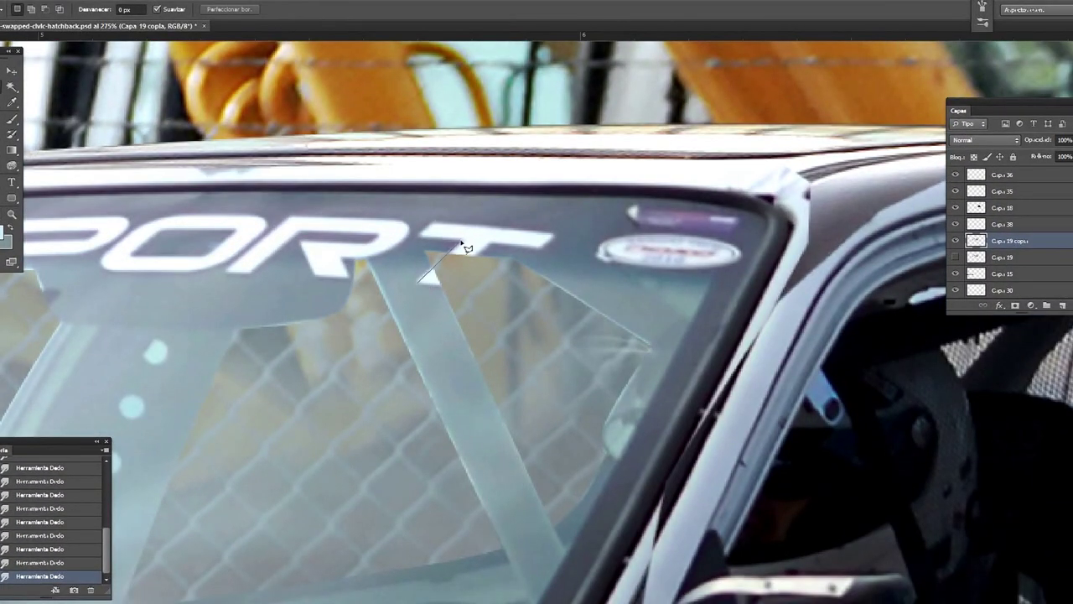
- Sample a colour and paint the small patch under the T white
{"action": "key", "text": "i"}
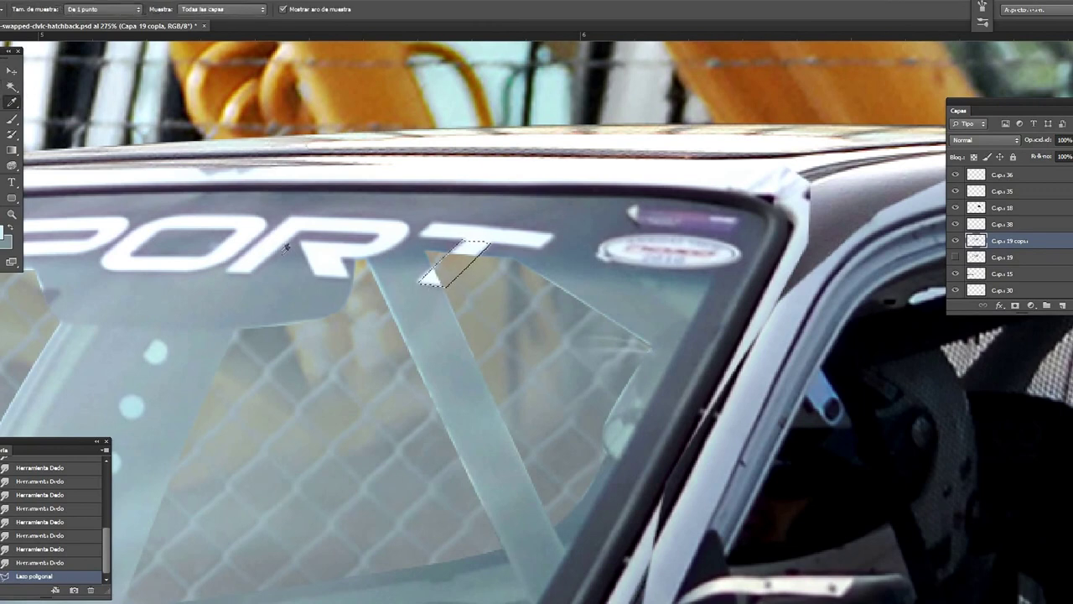
{"action": "left_click_drag", "start_coordinate": [428, 279], "coordinate": [482, 245]}
{"action": "left_click_drag", "start_coordinate": [432, 272], "coordinate": [478, 250]}
{"action": "key", "text": "ctrl+d"}
- Smudge the bar edge near the T and the light streak on the glass
{"action": "key", "text": "r"}
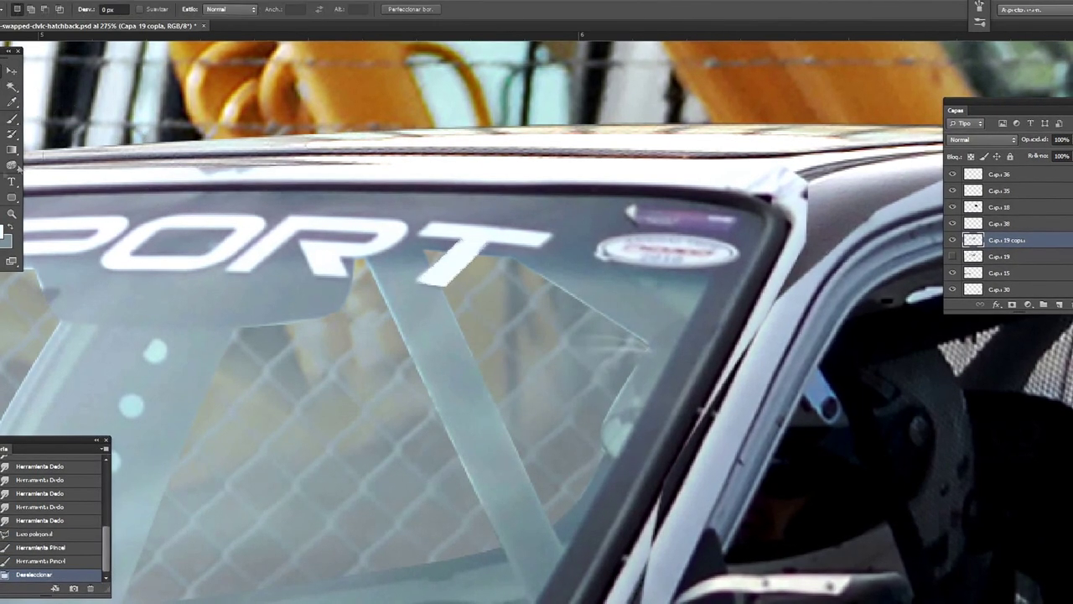
{"action": "scroll", "coordinate": [954, 242], "scroll_direction": "down", "scroll_amount": 1}
{"action": "right_click", "coordinate": [725, 300]}
{"action": "right_click", "coordinate": [428, 294]}
{"action": "left_click_drag", "start_coordinate": [426, 297], "coordinate": [371, 264]}
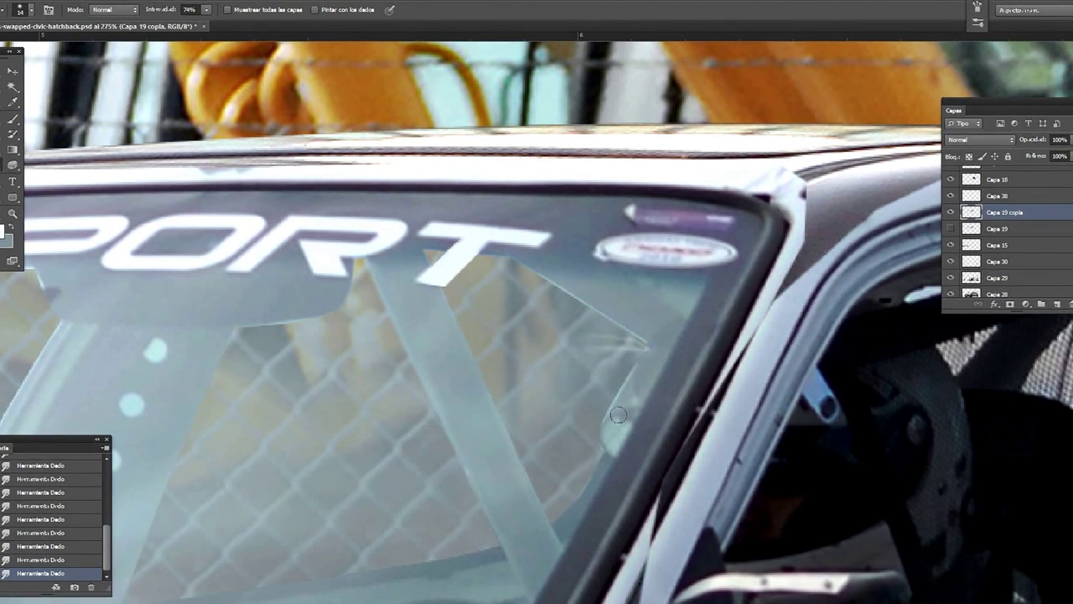
{"action": "left_click_drag", "start_coordinate": [565, 283], "coordinate": [660, 344]}
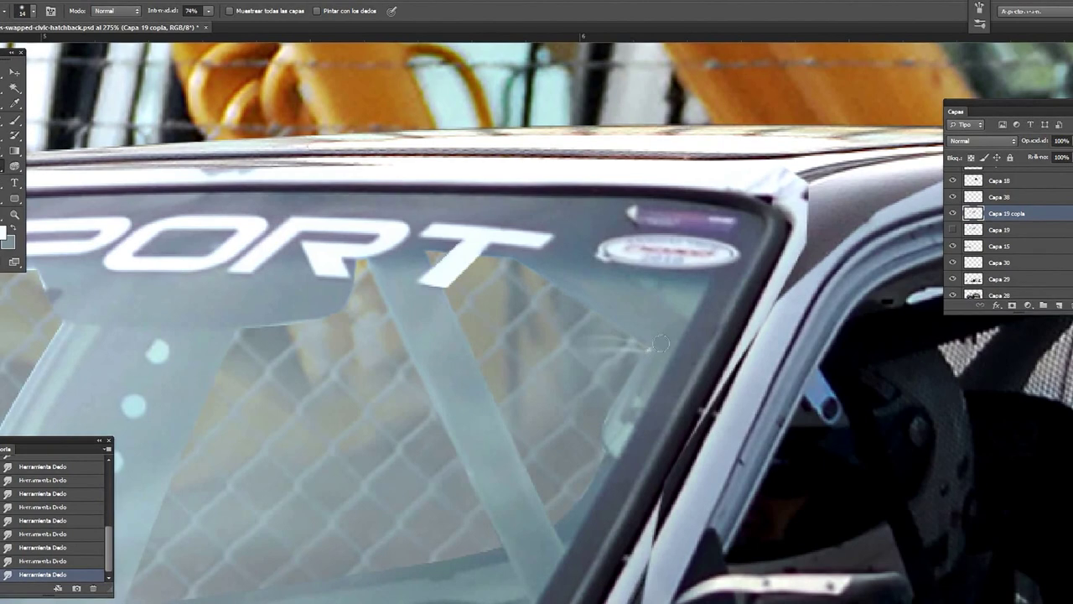
{"action": "left_click_drag", "start_coordinate": [71, 322], "coordinate": [441, 130]}
- Cut round holes into the roll-cage bar with elliptical selections and Delete
{"action": "left_click", "coordinate": [24, 85]}
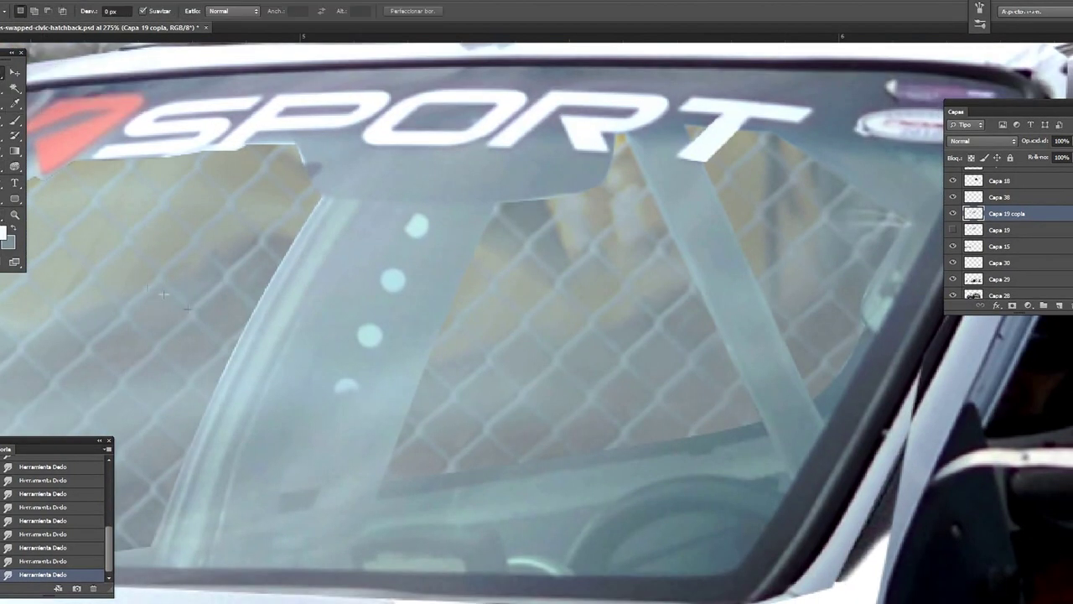
{"action": "key", "text": "Delete"}
{"action": "left_click_drag", "start_coordinate": [401, 288], "coordinate": [403, 290]}
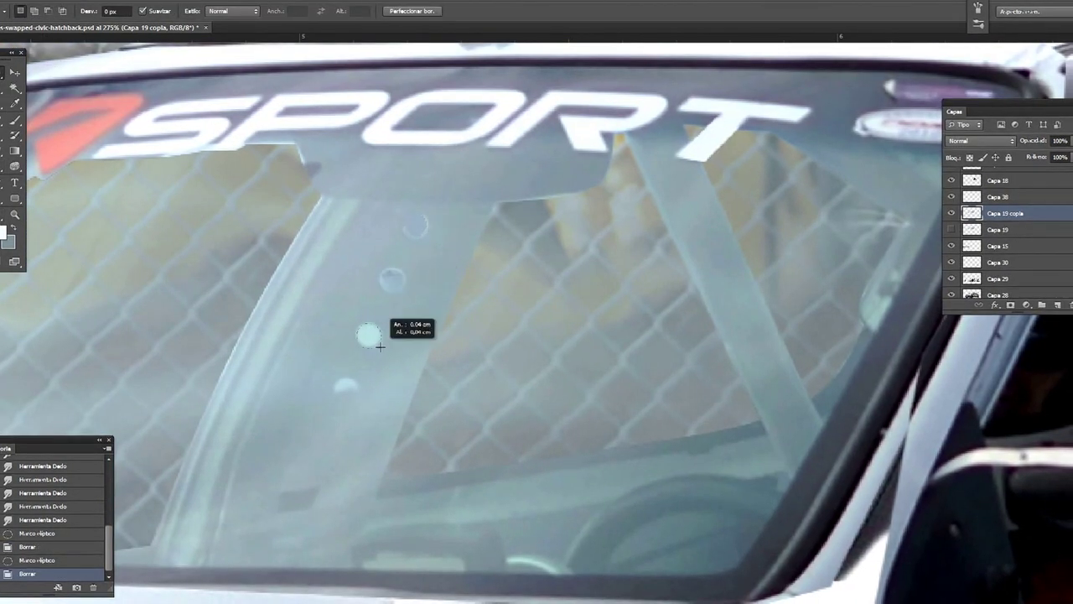
{"action": "key", "text": "Delete"}
{"action": "left_click_drag", "start_coordinate": [323, 450], "coordinate": [334, 459]}
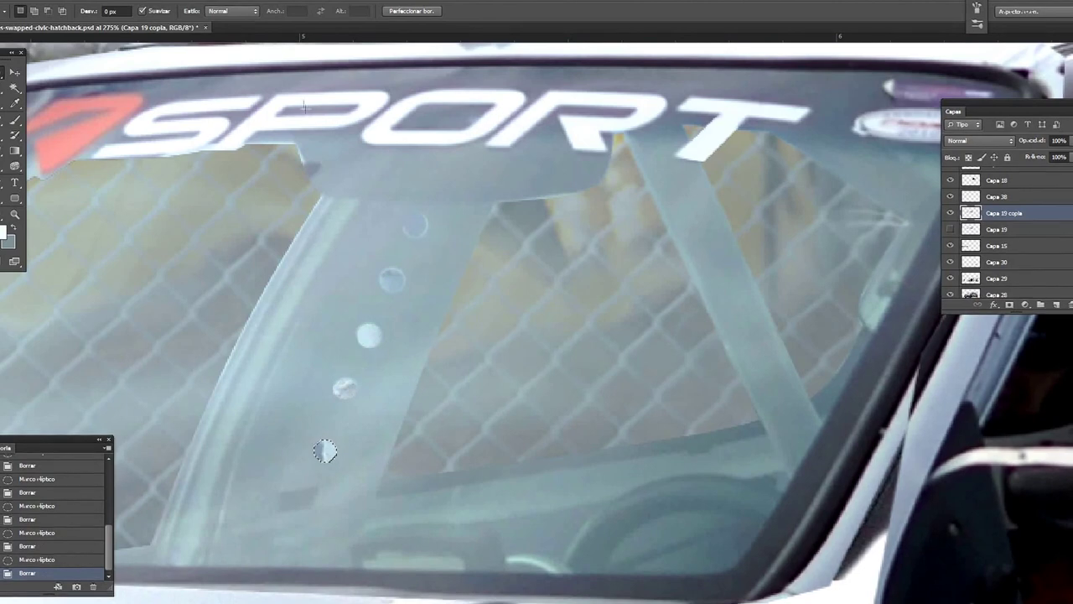
- Save the current selection, then load the windshield selection and invert it
{"action": "left_click", "coordinate": [192, 206]}
{"action": "key", "text": "Return"}
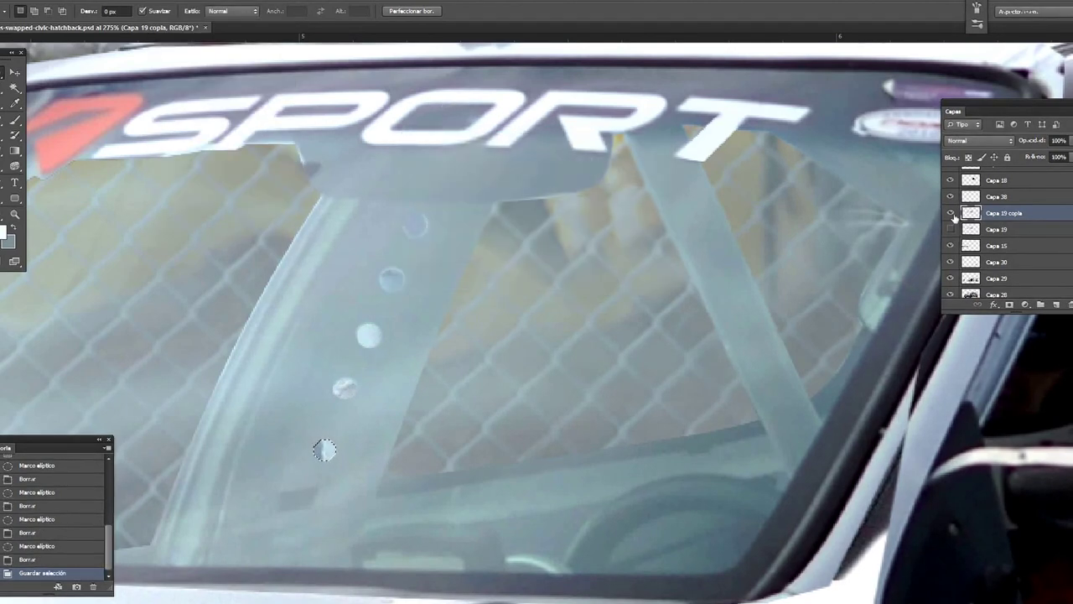
{"action": "left_click", "coordinate": [168, 196]}
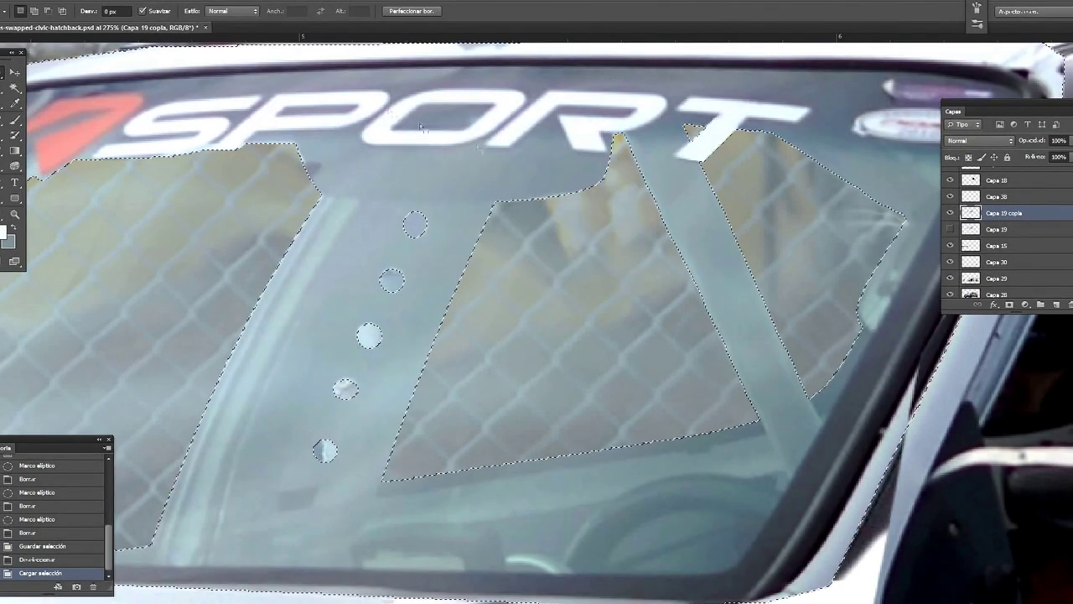
{"action": "key", "text": "shift+ctrl+i"}
- Erase the dark areas of the windshield and smooth the cage bar edge
{"action": "key", "text": "e"}
{"action": "left_click_drag", "start_coordinate": [336, 371], "coordinate": [804, 251]}
{"action": "key", "text": "m"}
{"action": "left_click", "coordinate": [358, 267]}
{"action": "key", "text": "ctrl+d"}
{"action": "left_click_drag", "start_coordinate": [14, 165], "coordinate": [56, 177]}
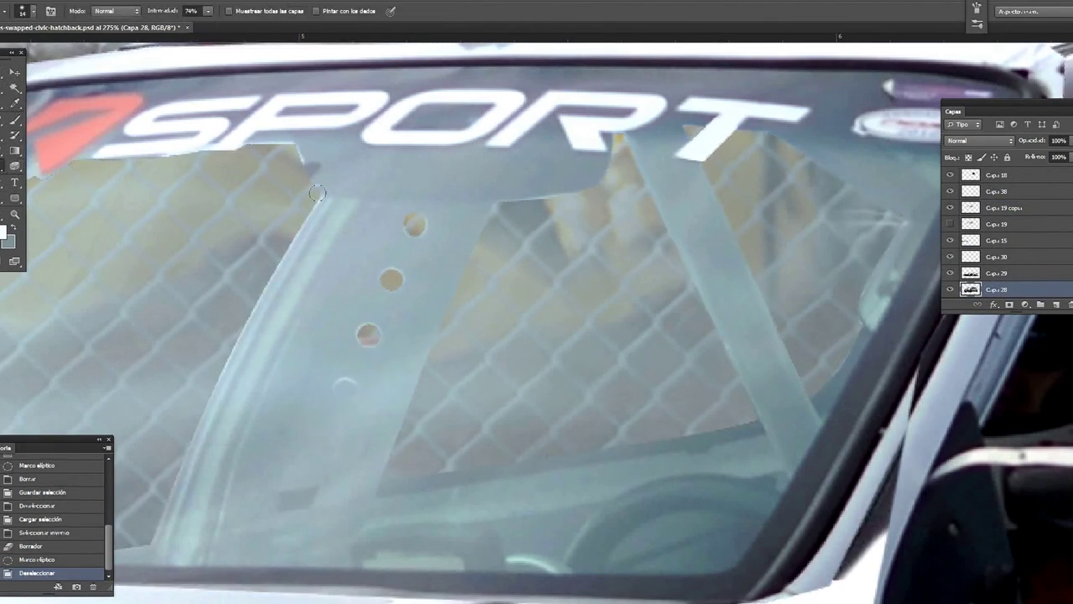
- Smudge the glass on Capa 19 copia with brush sizes 24 then 9, comparing against Capa 19
{"action": "left_click", "coordinate": [964, 208]}
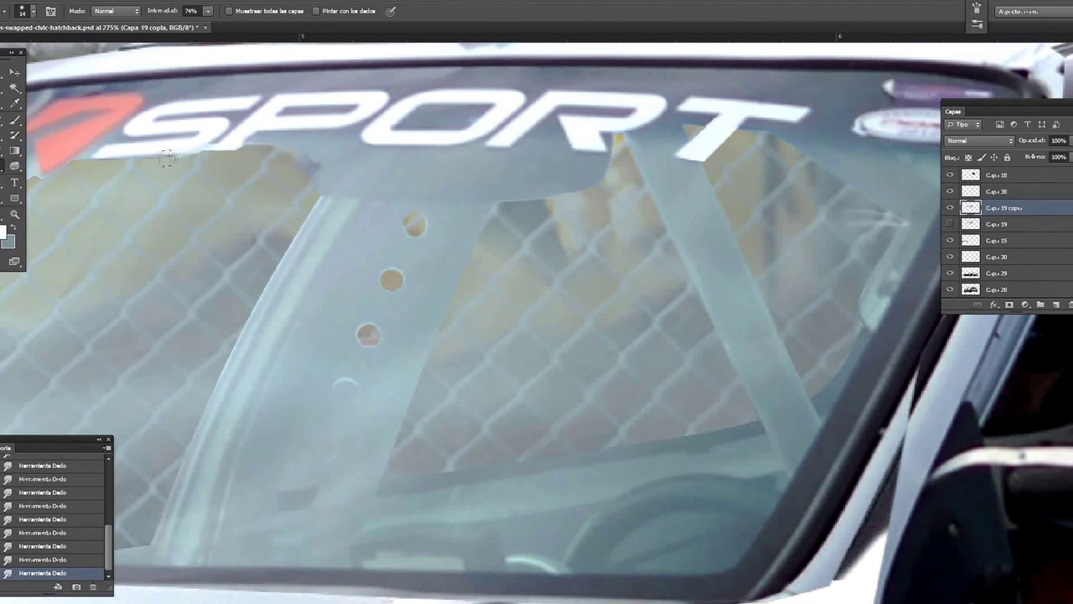
{"action": "right_click", "coordinate": [310, 341]}
{"action": "mouse_move", "coordinate": [394, 320]}
{"action": "left_mouse_down"}
{"action": "mouse_move", "coordinate": [411, 319]}
{"action": "mouse_move", "coordinate": [381, 319]}
{"action": "left_mouse_up"}
{"action": "key", "text": "Return"}
{"action": "right_click", "coordinate": [336, 386]}
{"action": "key", "text": "Return"}
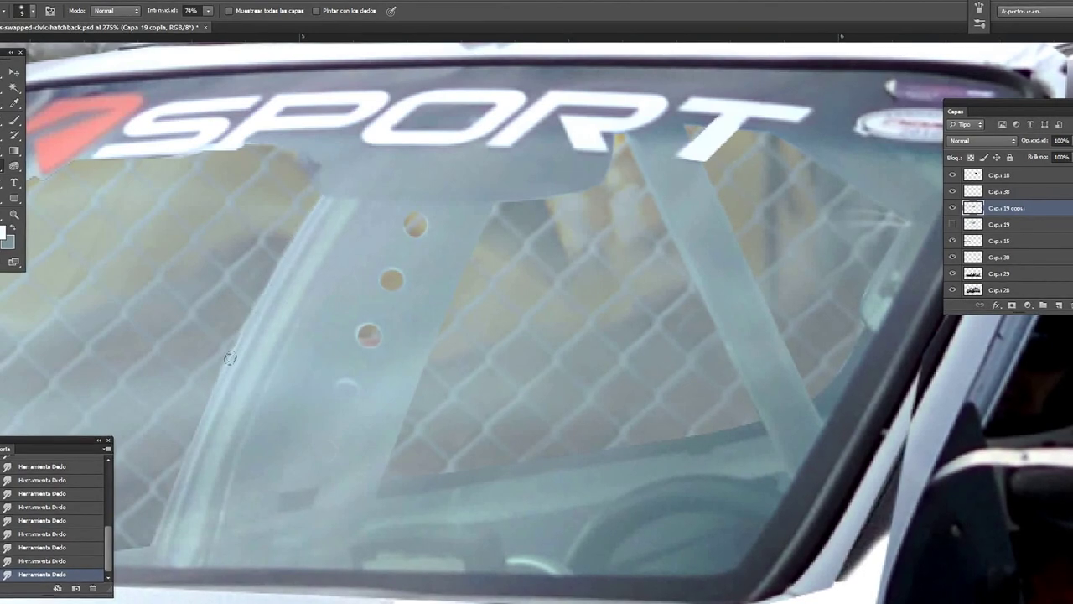
{"action": "left_click_drag", "start_coordinate": [52, 202], "coordinate": [311, 247]}
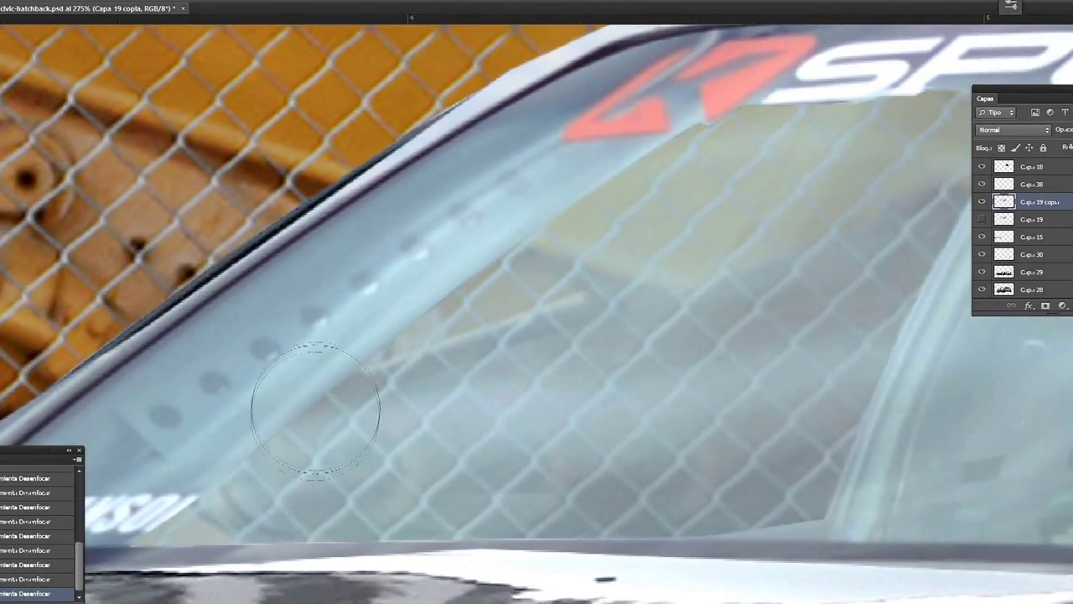
{"action": "left_click", "coordinate": [982, 219]}
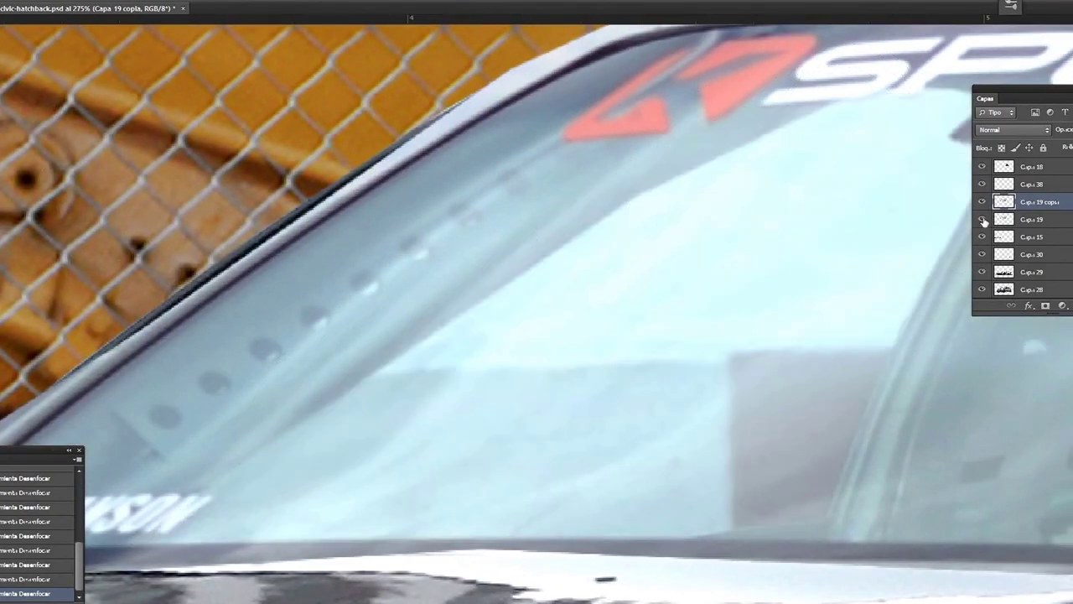
{"action": "left_click_drag", "start_coordinate": [526, 208], "coordinate": [3, 79]}
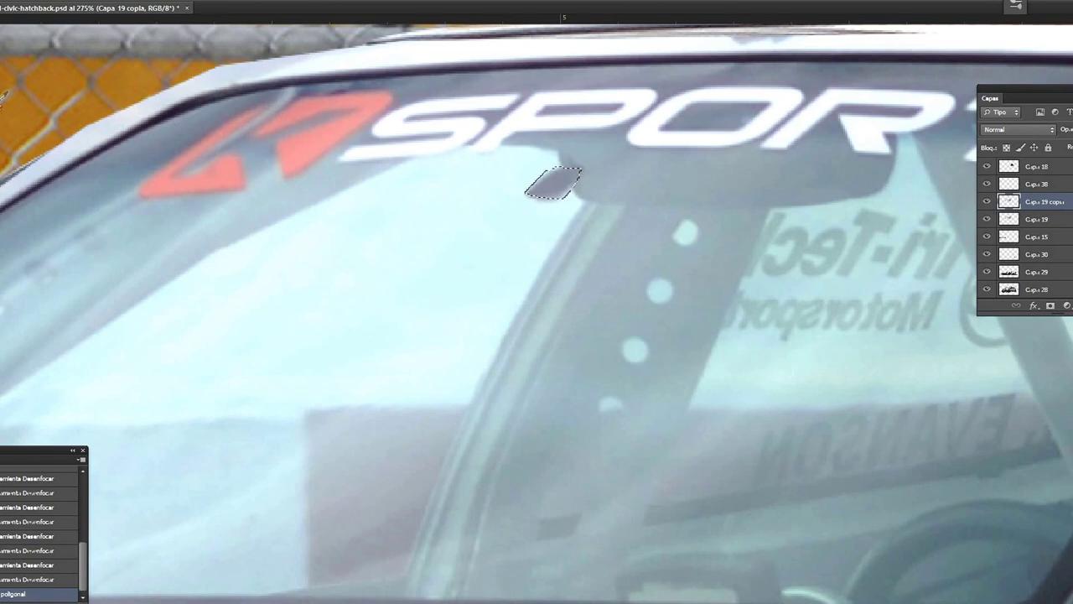
{"action": "left_click", "coordinate": [986, 219]}
- Paint a dark mirror mount under the SPORT banner on new layer Capa 39 at 53% opacity
{"action": "key", "text": "ctrl+d"}
{"action": "key", "text": "ctrl+shift+alt+n"}
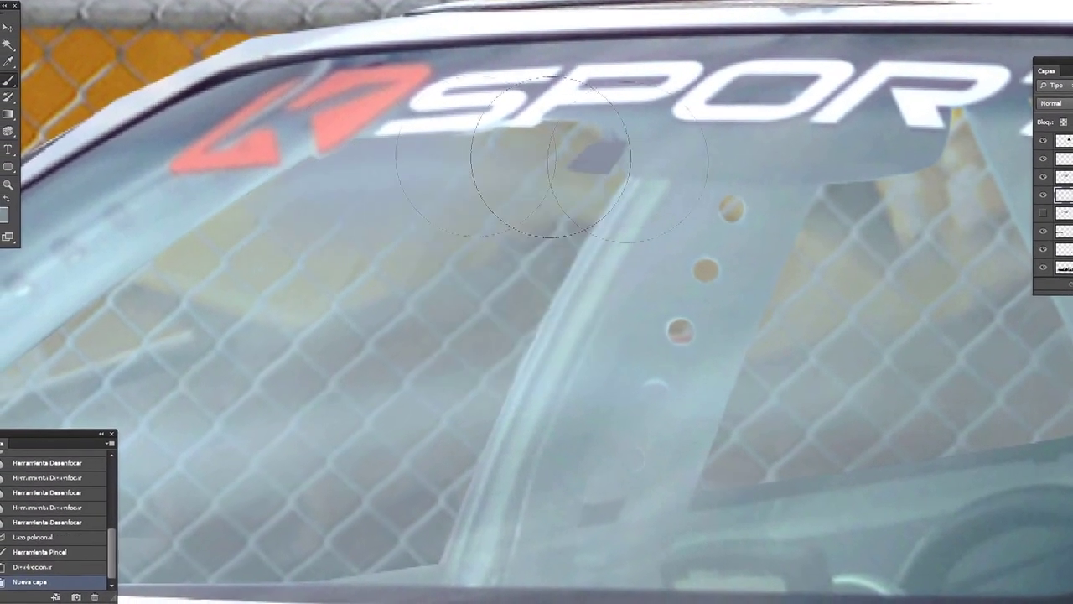
{"action": "mouse_move", "coordinate": [575, 144]}
{"action": "left_mouse_down"}
{"action": "mouse_move", "coordinate": [299, 192]}
{"action": "mouse_move", "coordinate": [210, 100]}
{"action": "left_mouse_up"}
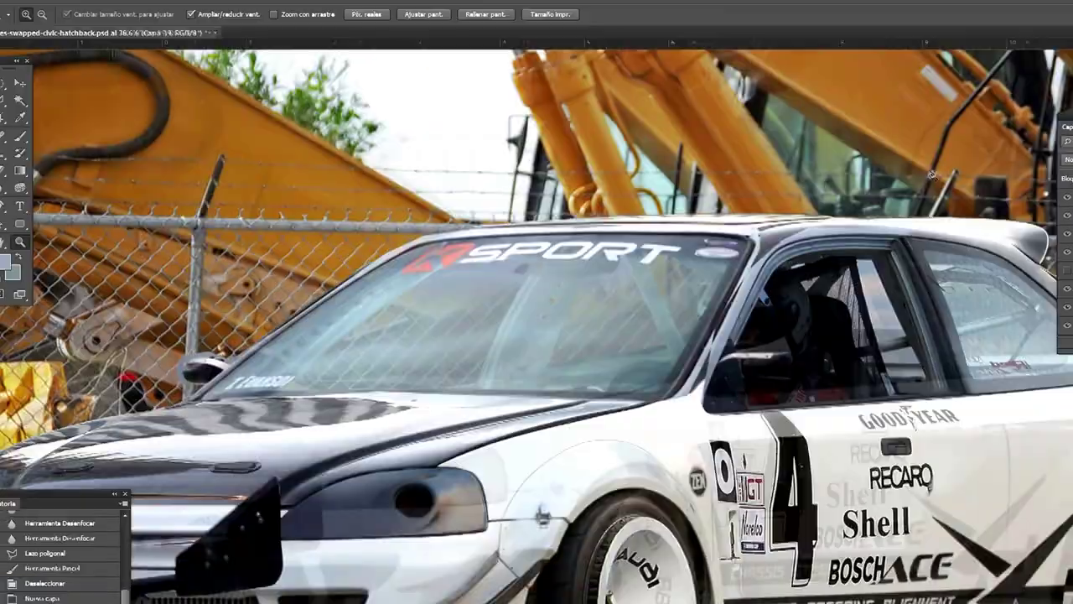
{"action": "key", "text": "5"}
{"action": "key", "text": "3"}
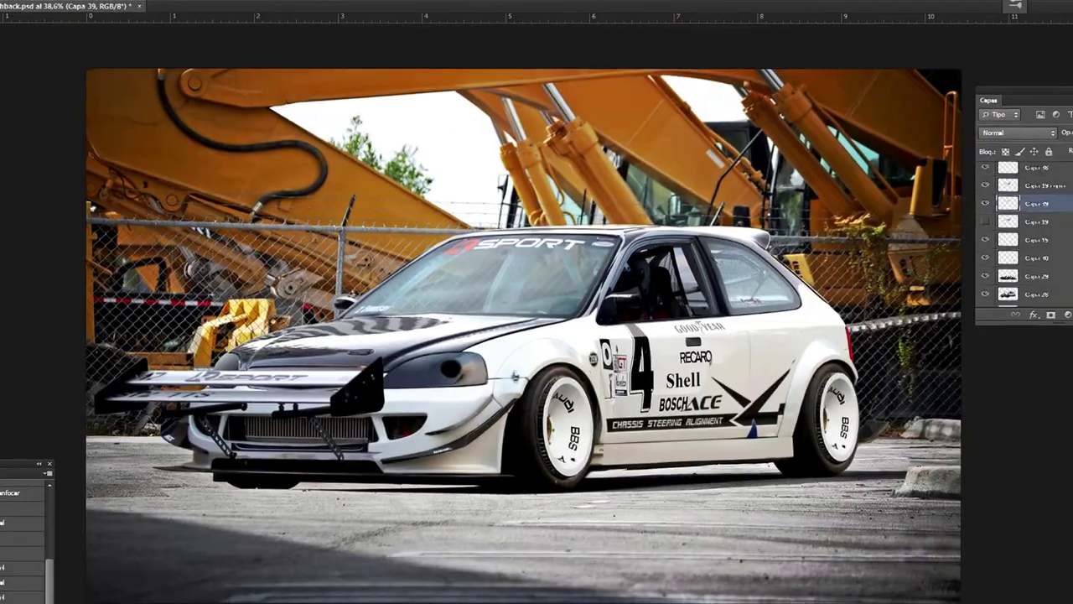
- Outline the red car's black splitter lip and copy it onto its own layer
{"action": "key", "text": "alt+bracketleft"}
{"action": "key", "text": "alt+bracketleft"}
{"action": "key", "text": "alt+bracketleft"}
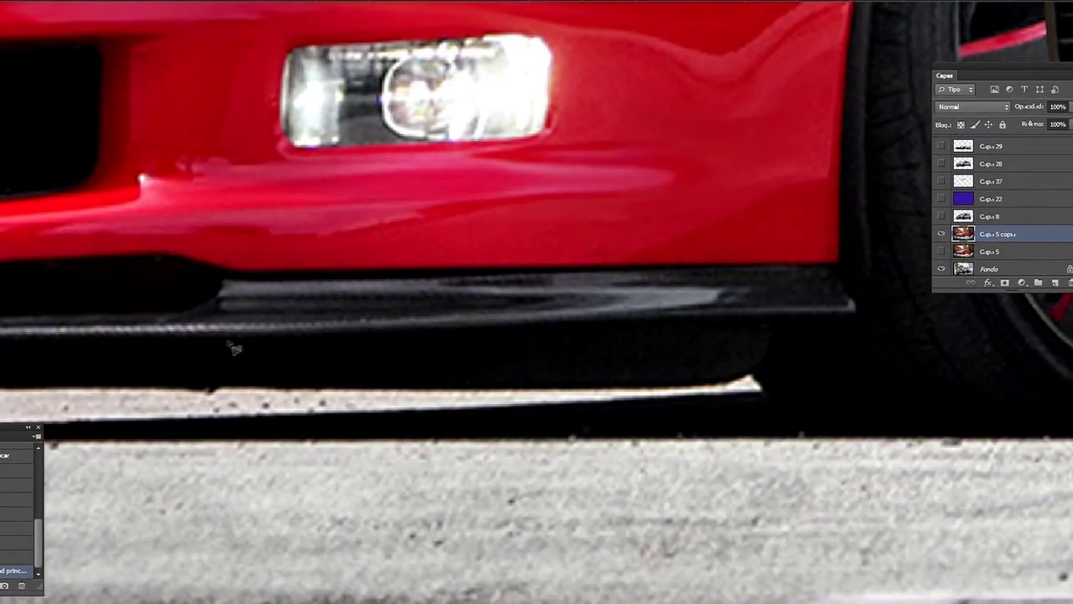
{"action": "left_click", "coordinate": [868, 321]}
{"action": "left_click", "coordinate": [871, 303]}
{"action": "left_click", "coordinate": [945, 312]}
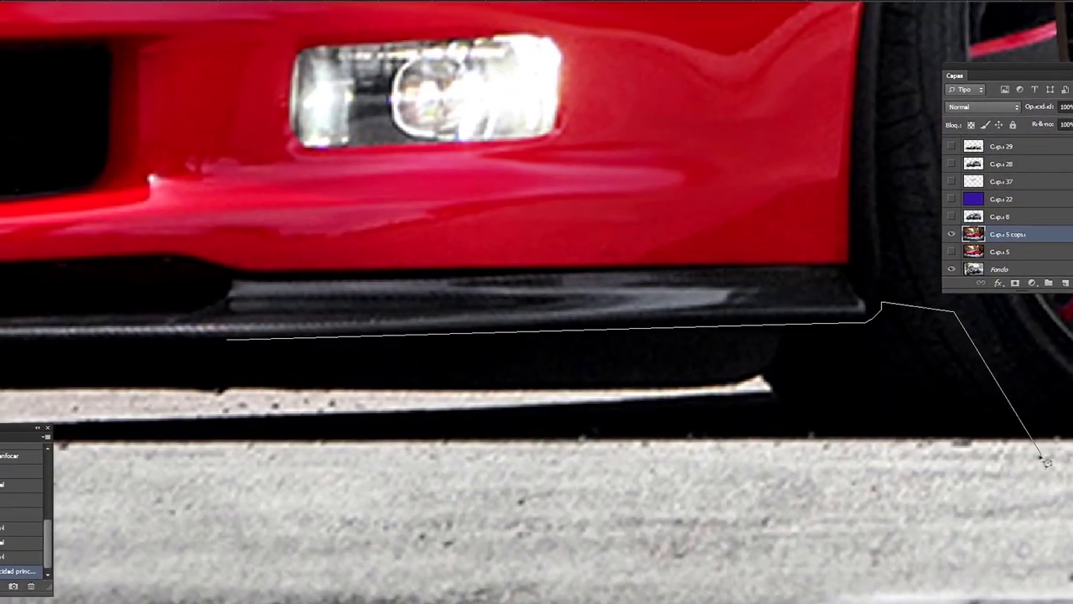
{"action": "left_click", "coordinate": [1031, 457]}
{"action": "left_click", "coordinate": [195, 471]}
{"action": "left_click", "coordinate": [195, 342]}
{"action": "double_click", "coordinate": [431, 417]}
{"action": "right_click", "coordinate": [328, 376]}
{"action": "left_click", "coordinate": [384, 206]}
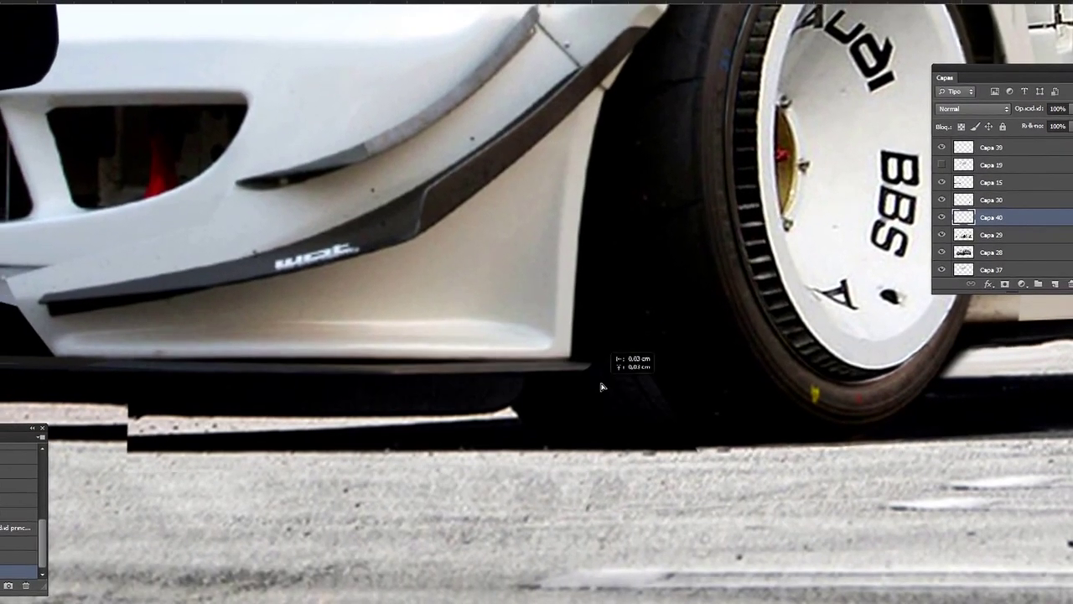
- Transform the copied strip under the Civic's side skirt and smudge its edge into the sill
{"action": "key", "text": "ctrl+t"}
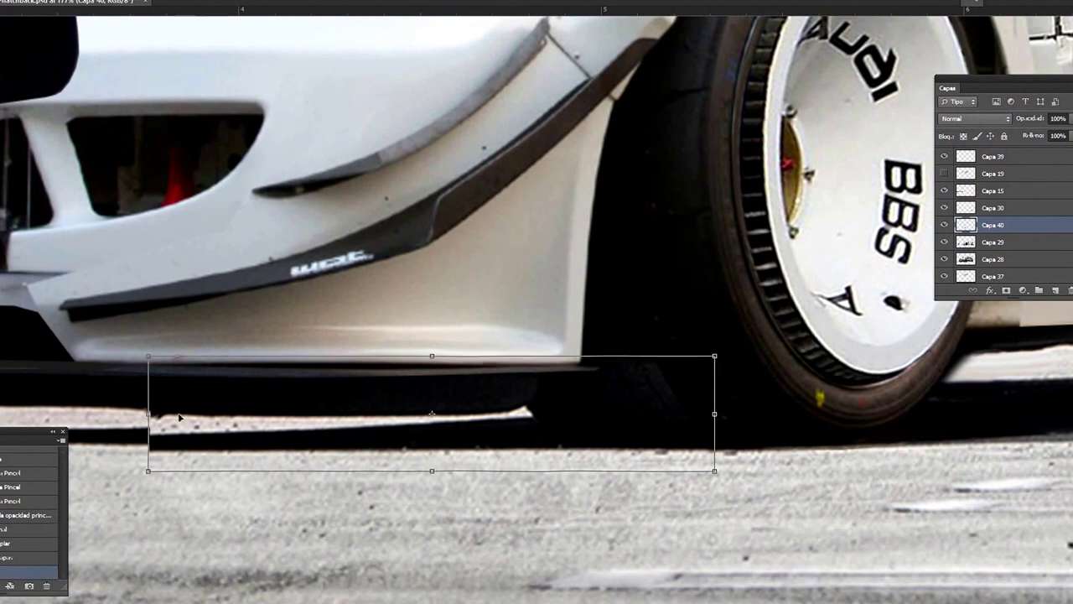
{"action": "key", "text": "Return"}
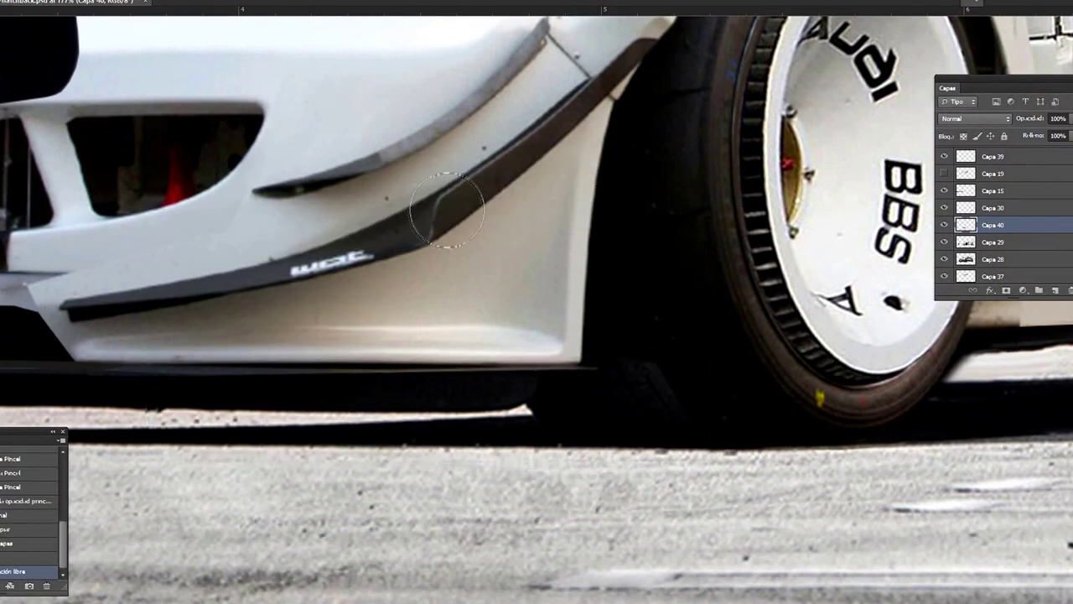
{"action": "key", "text": "bracketleft"}
{"action": "key", "text": "bracketleft"}
{"action": "key", "text": "bracketleft"}
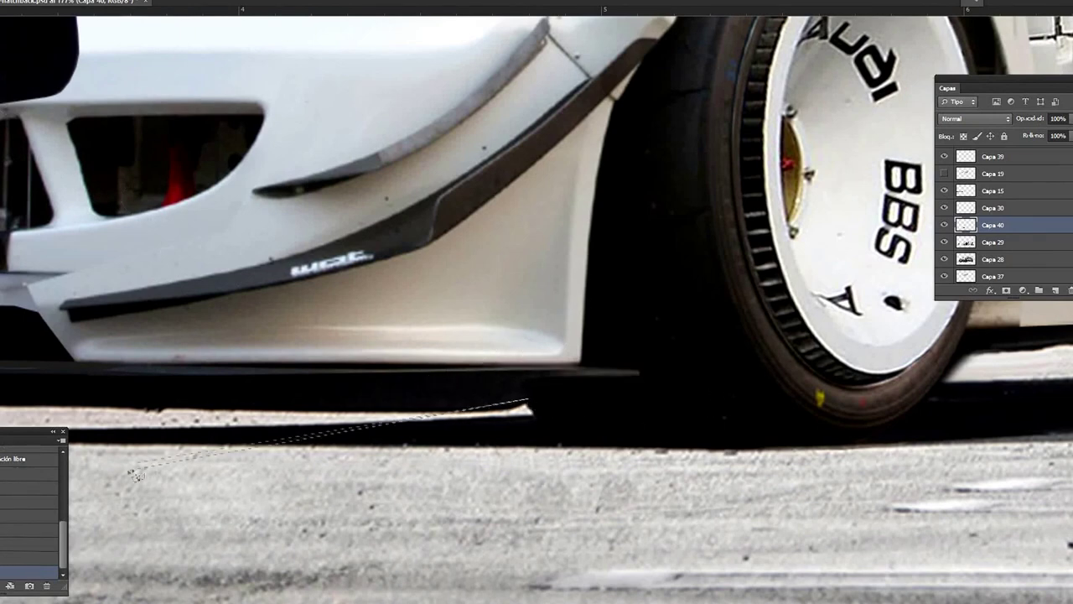
{"action": "right_click", "coordinate": [576, 381]}
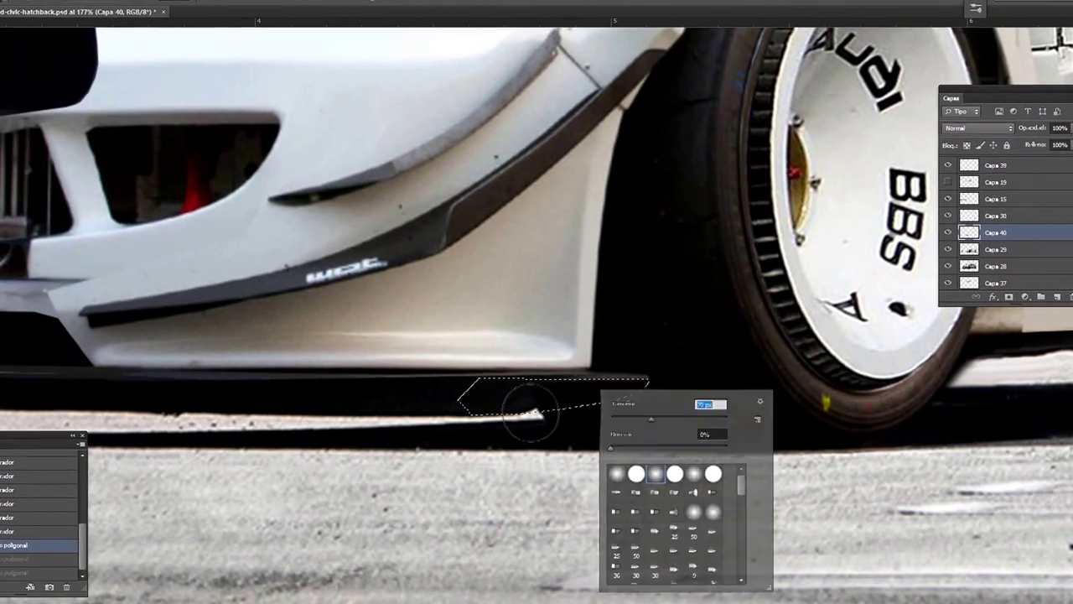
{"action": "left_click", "coordinate": [615, 460]}
{"action": "left_click_drag", "start_coordinate": [503, 396], "coordinate": [586, 388]}
{"action": "key", "text": "ctrl+d"}
{"action": "key", "text": "ctrl+0"}
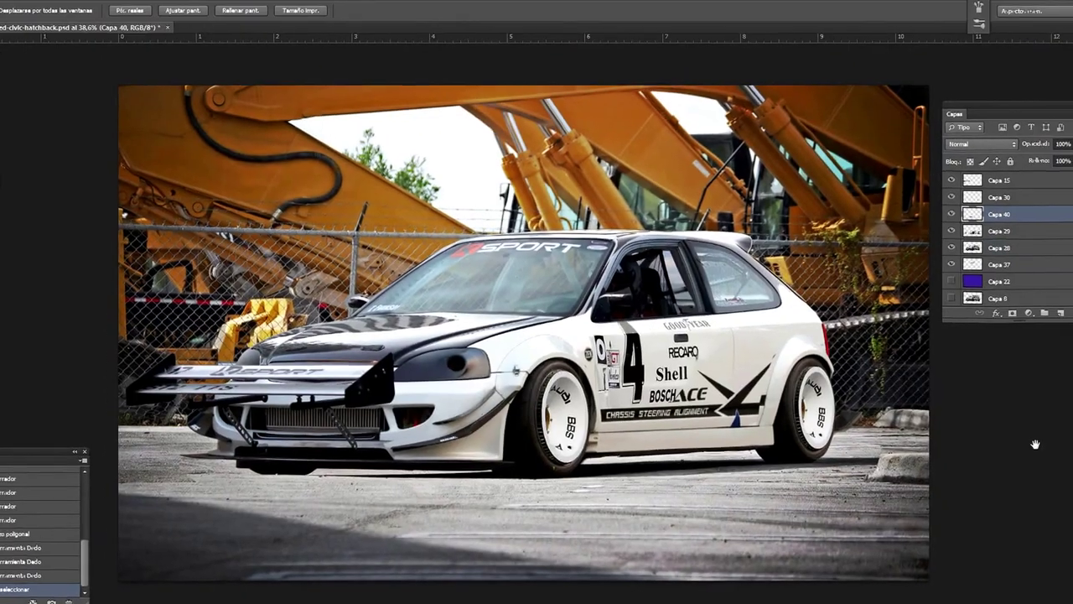
- Move a decal layer into place in the stack and merge it down onto Capa 28
{"action": "left_click", "coordinate": [1019, 240]}
{"action": "left_click", "coordinate": [949, 258]}
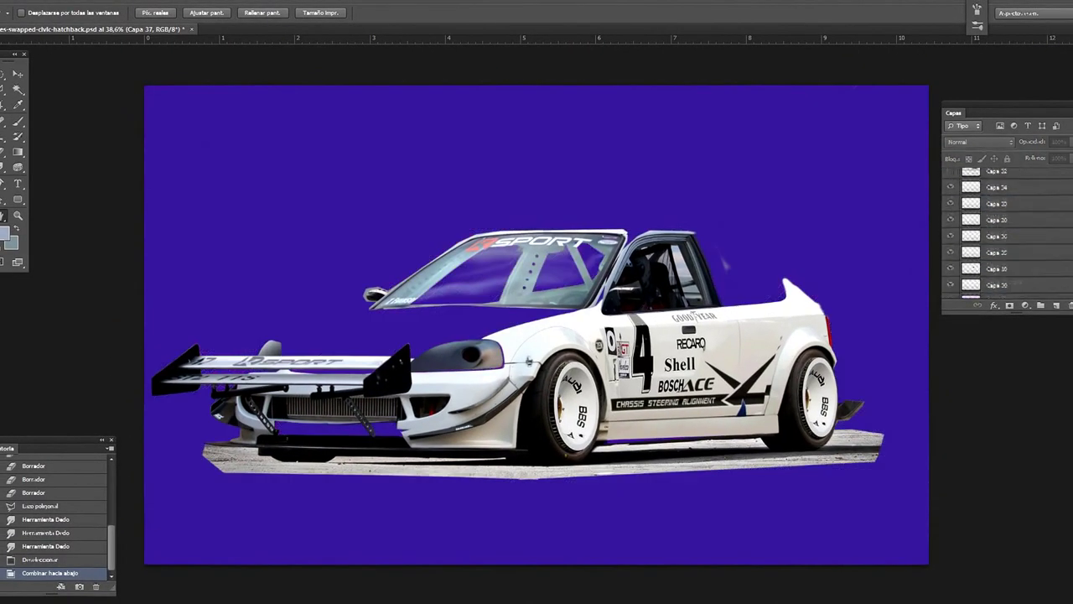
{"action": "left_click_drag", "start_coordinate": [1038, 194], "coordinate": [1038, 252]}
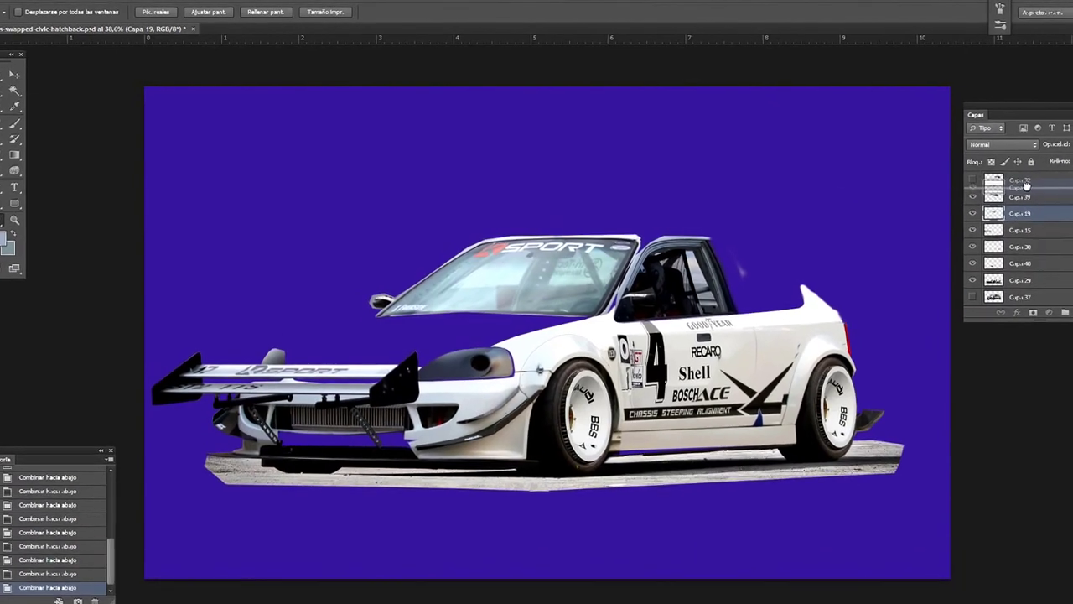
{"action": "key", "text": "ctrl+e"}
{"action": "left_click", "coordinate": [991, 288]}
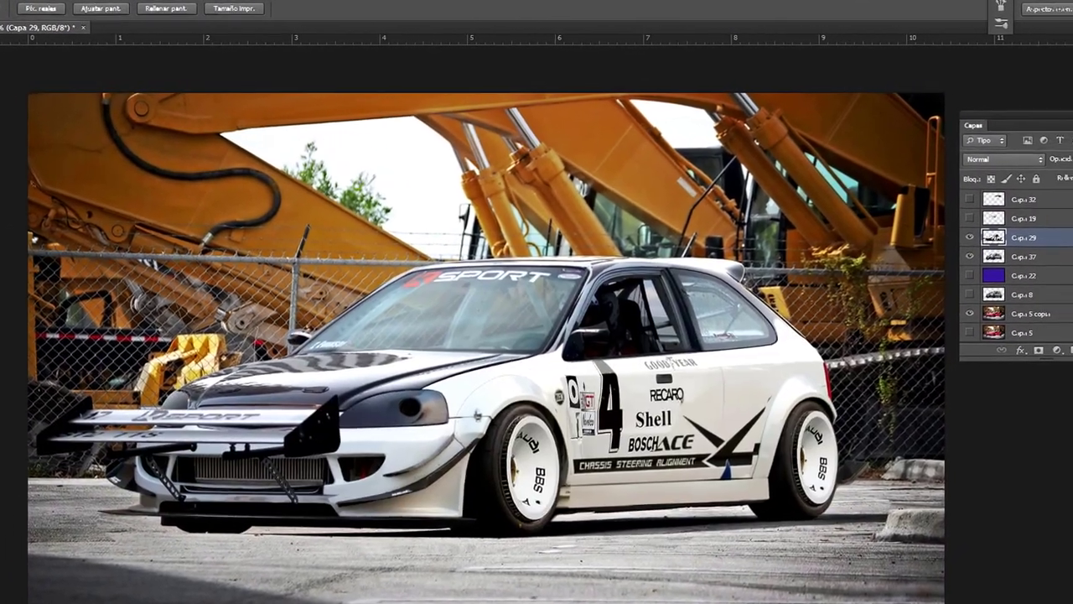
- Trace a Pen path along the roof edge above the rear quarter window
{"action": "left_click_drag", "start_coordinate": [670, 214], "coordinate": [889, 336]}
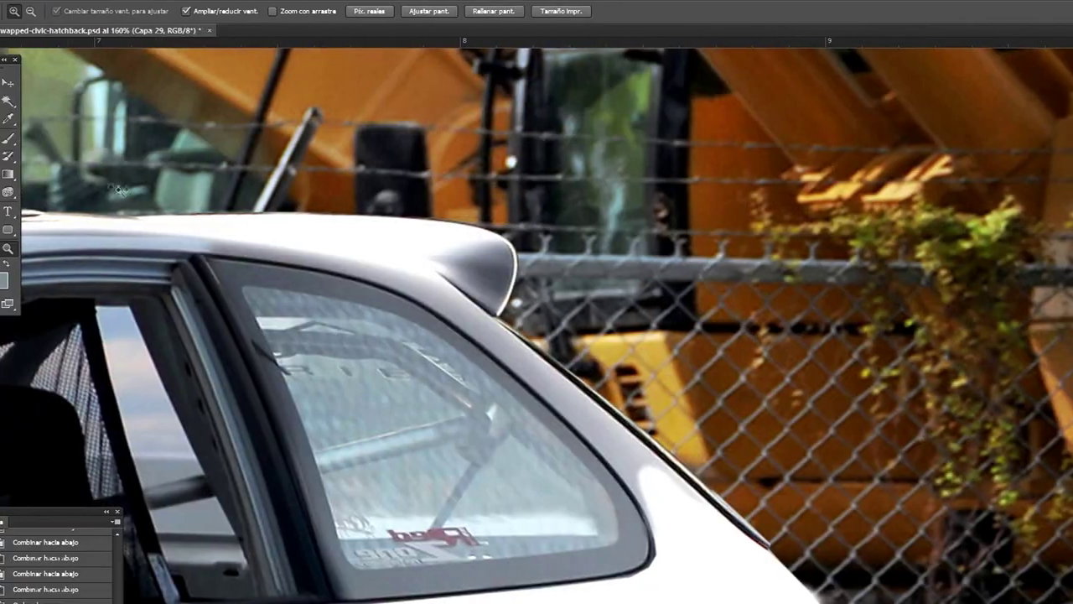
{"action": "left_click_drag", "start_coordinate": [644, 561], "coordinate": [650, 523]}
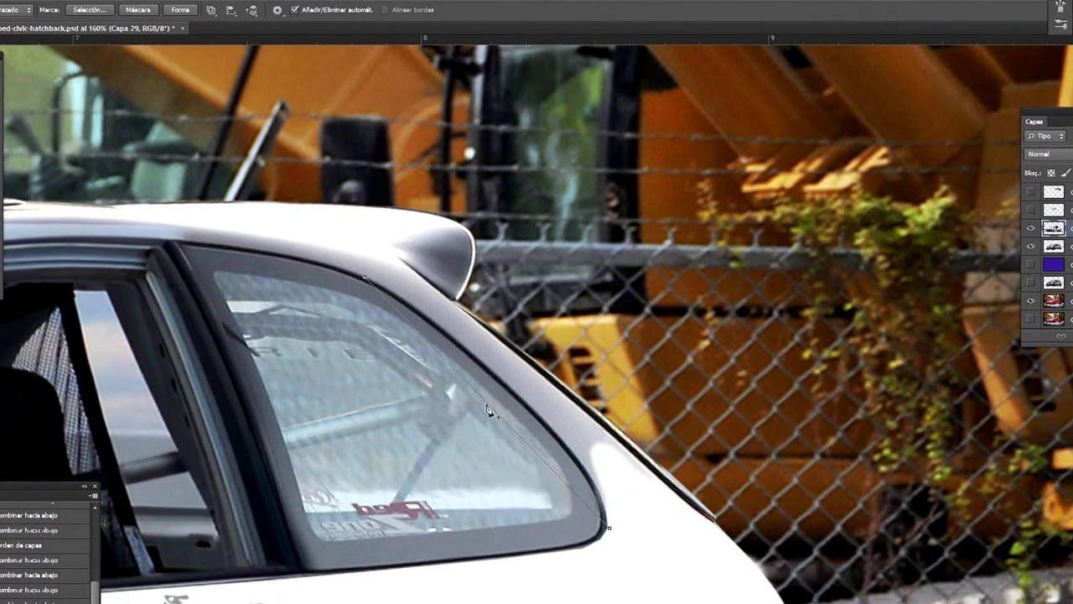
{"action": "left_click", "coordinate": [384, 293]}
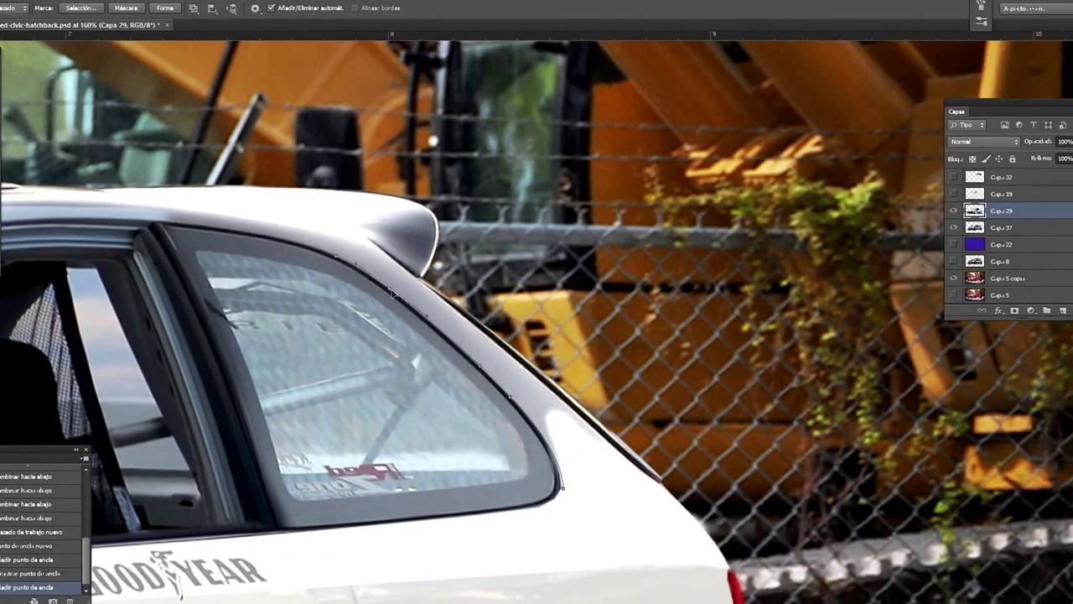
{"action": "left_click", "coordinate": [168, 231]}
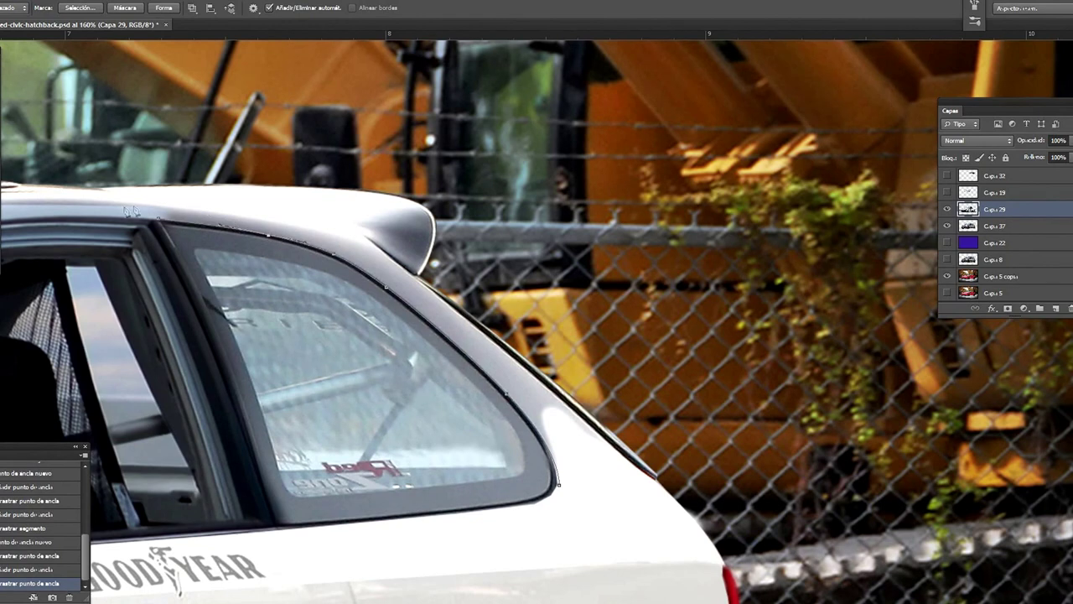
{"action": "left_click_drag", "start_coordinate": [229, 224], "coordinate": [229, 211]}
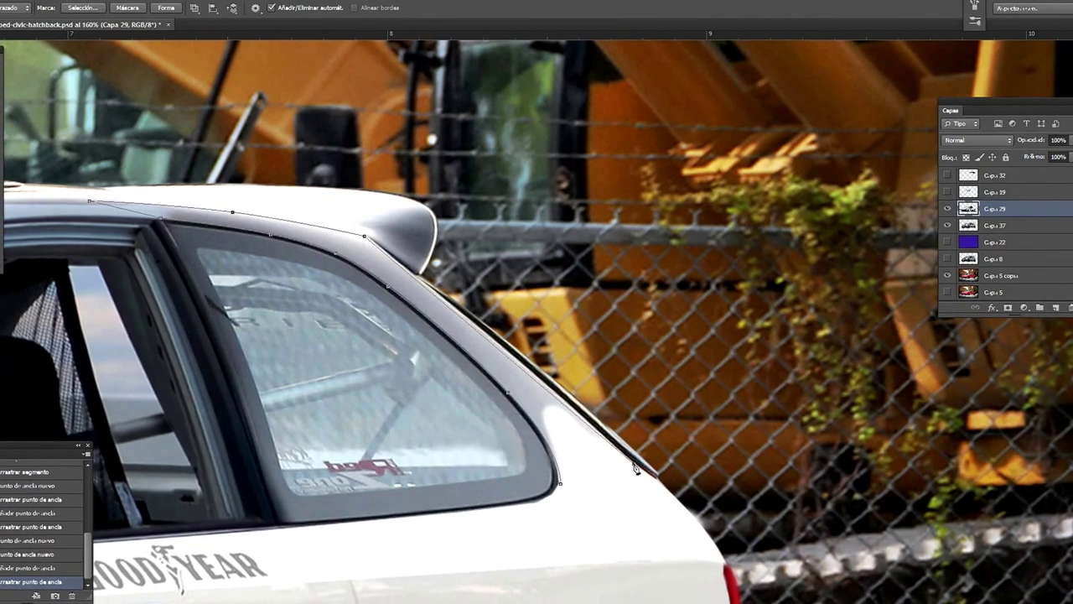
{"action": "right_click", "coordinate": [634, 325]}
{"action": "left_click", "coordinate": [671, 394]}
- Convert the roof path into a selection and add new layer Capa 38
{"action": "left_click", "coordinate": [576, 148]}
{"action": "key", "text": "ctrl+shift+alt+n"}
{"action": "left_click", "coordinate": [4, 117]}
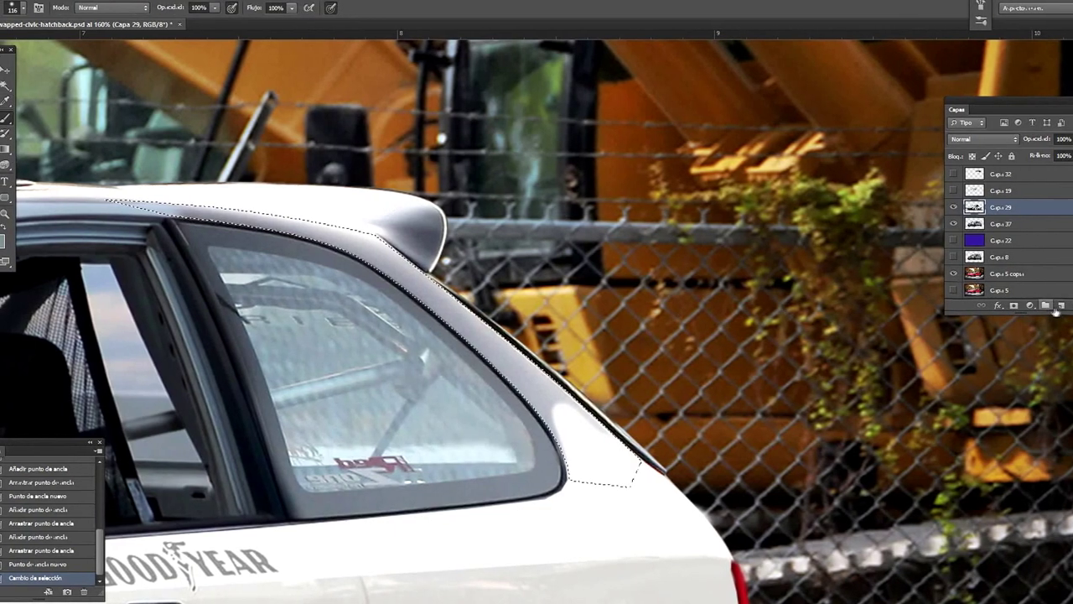
{"action": "key", "text": "ctrl+d"}
{"action": "left_click_drag", "start_coordinate": [168, 335], "coordinate": [671, 218]}
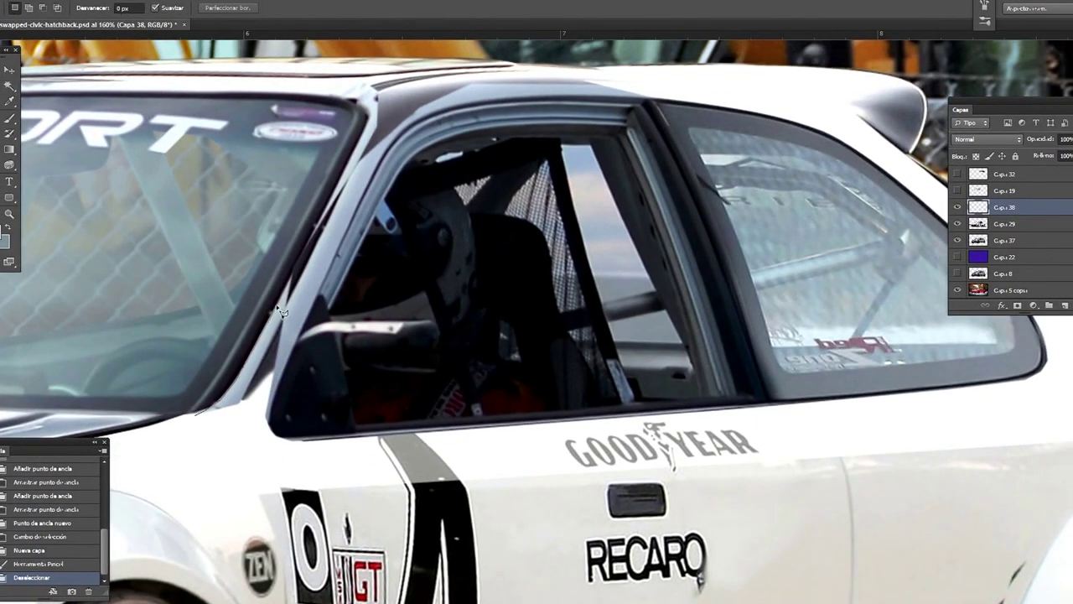
- Outline the door frame top and A-pillar as a selection, then discard it
{"action": "left_click", "coordinate": [663, 95]}
{"action": "left_click", "coordinate": [402, 104]}
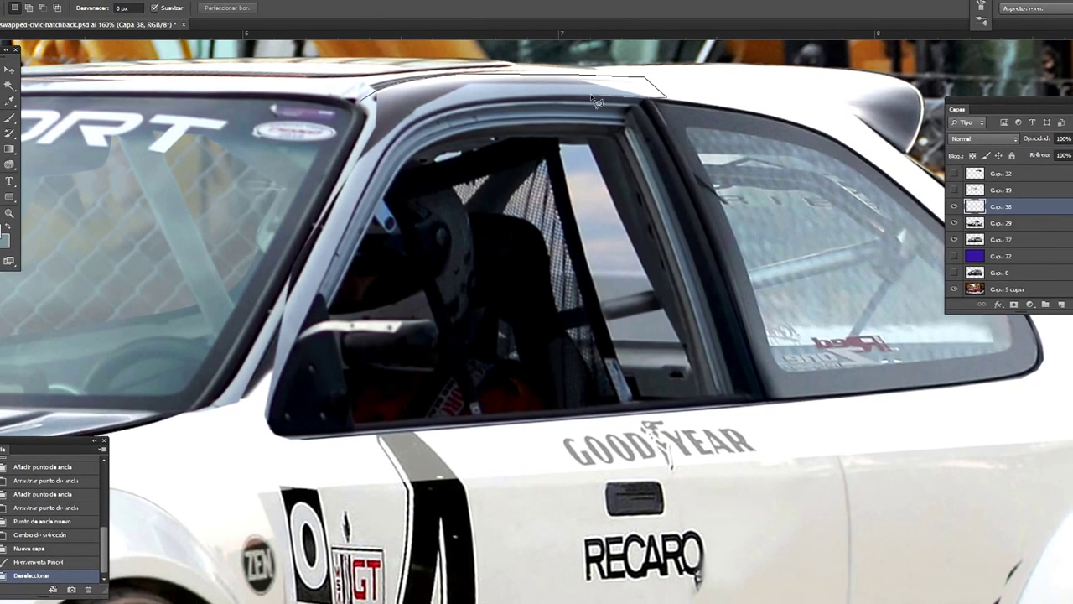
{"action": "left_click", "coordinate": [251, 415]}
{"action": "double_click", "coordinate": [203, 420]}
{"action": "key", "text": "ctrl+d"}
- Pen-path the roof rail into a selection and paint the rail and A-pillar white
{"action": "key", "text": "p"}
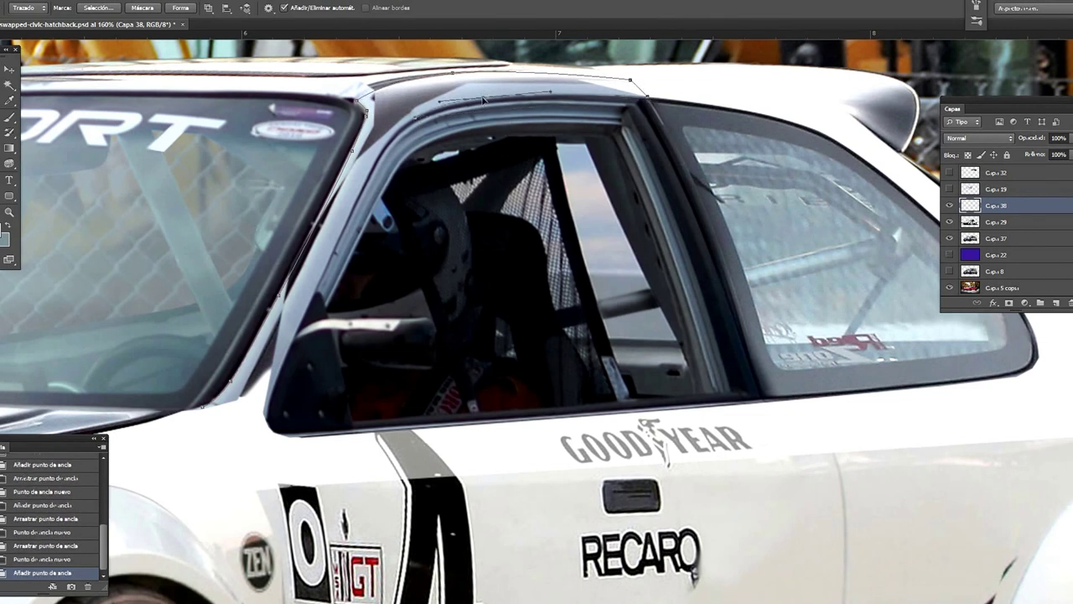
{"action": "left_click", "coordinate": [230, 432]}
{"action": "right_click", "coordinate": [349, 311]}
{"action": "left_click", "coordinate": [395, 364]}
{"action": "key", "text": "b"}
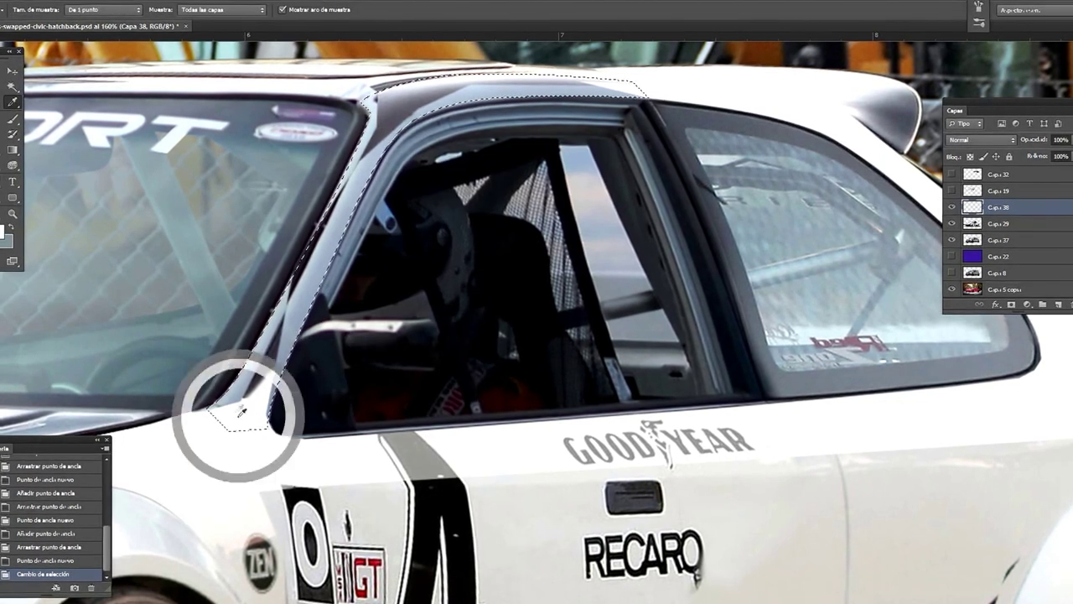
{"action": "left_click_drag", "start_coordinate": [717, 99], "coordinate": [503, 80]}
{"action": "key", "text": "ctrl+d"}
- Lasso the grey patch above the ZEN badge and paint it white on a new layer
{"action": "key", "text": "l"}
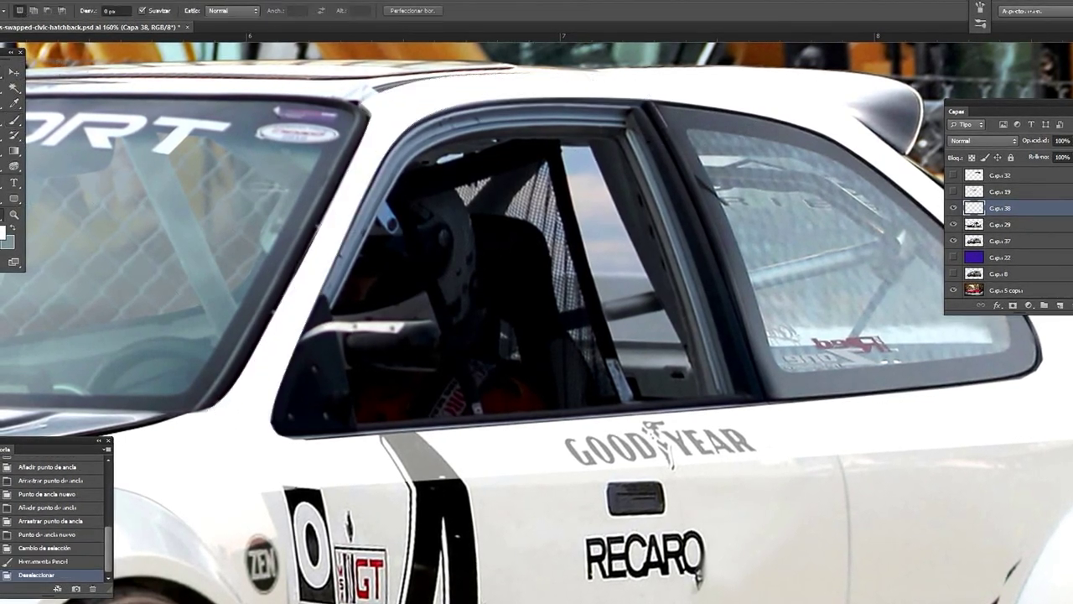
{"action": "left_click_drag", "start_coordinate": [46, 397], "coordinate": [164, 154]}
{"action": "left_click_drag", "start_coordinate": [352, 263], "coordinate": [346, 323]}
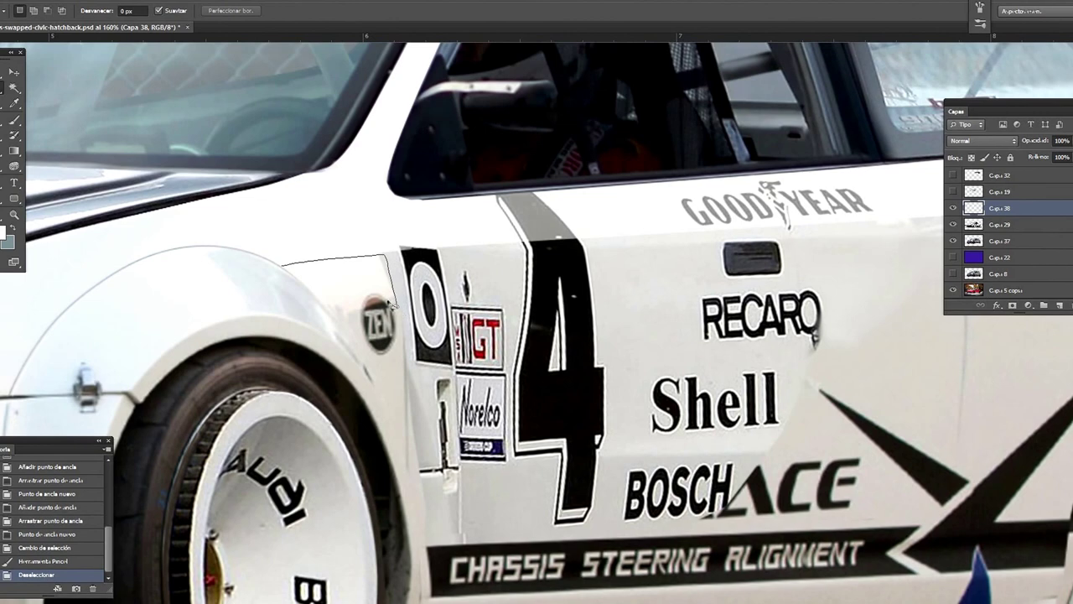
{"action": "left_click", "coordinate": [14, 104]}
{"action": "key", "text": "ctrl+shift+alt+n"}
{"action": "key", "text": "b"}
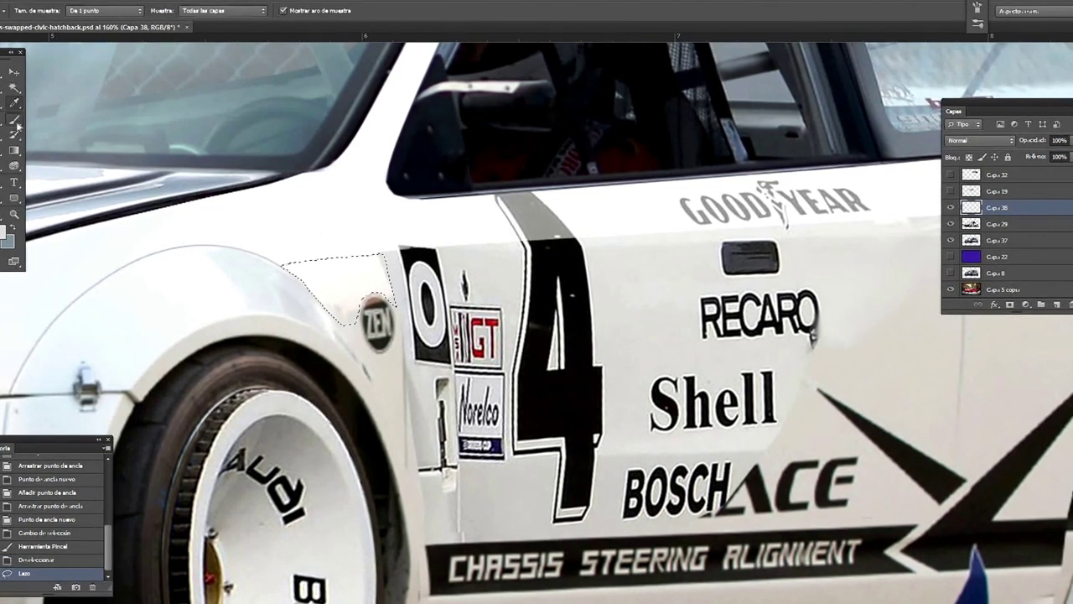
{"action": "right_click", "coordinate": [460, 278]}
{"action": "mouse_move", "coordinate": [285, 277]}
{"action": "left_mouse_down"}
{"action": "mouse_move", "coordinate": [344, 314]}
{"action": "mouse_move", "coordinate": [338, 237]}
{"action": "mouse_move", "coordinate": [369, 263]}
{"action": "mouse_move", "coordinate": [342, 270]}
{"action": "left_mouse_up"}
{"action": "key", "text": "ctrl+d"}
- Blur and smudge the painted patch's edges into the body on Capa 29
{"action": "right_click", "coordinate": [14, 165]}
{"action": "left_click", "coordinate": [50, 164]}
{"action": "key", "text": "shift+r"}
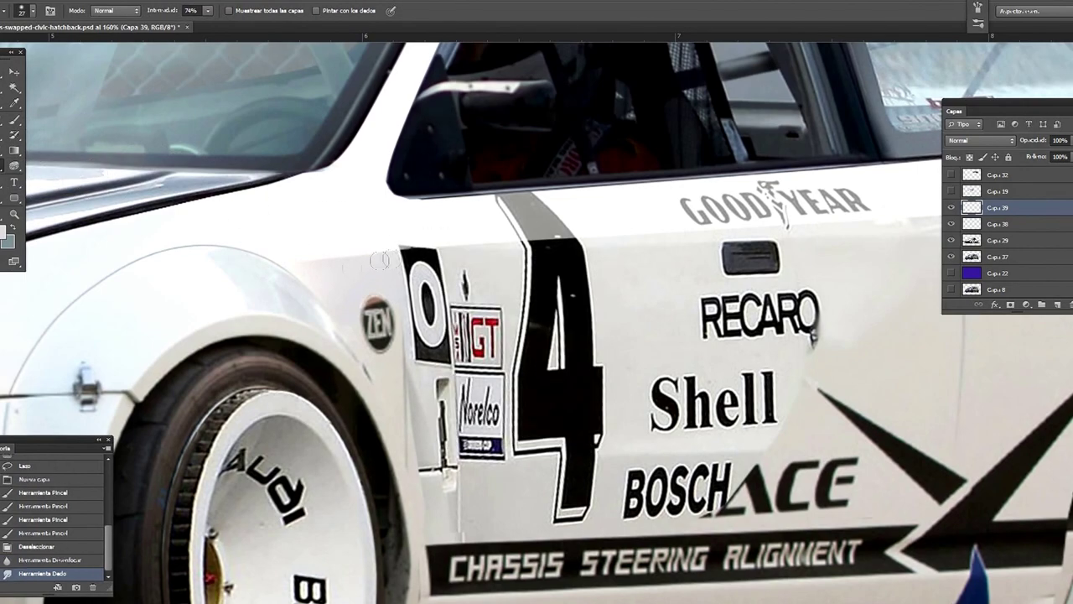
{"action": "left_click", "coordinate": [997, 240]}
{"action": "left_click_drag", "start_coordinate": [423, 213], "coordinate": [378, 241]}
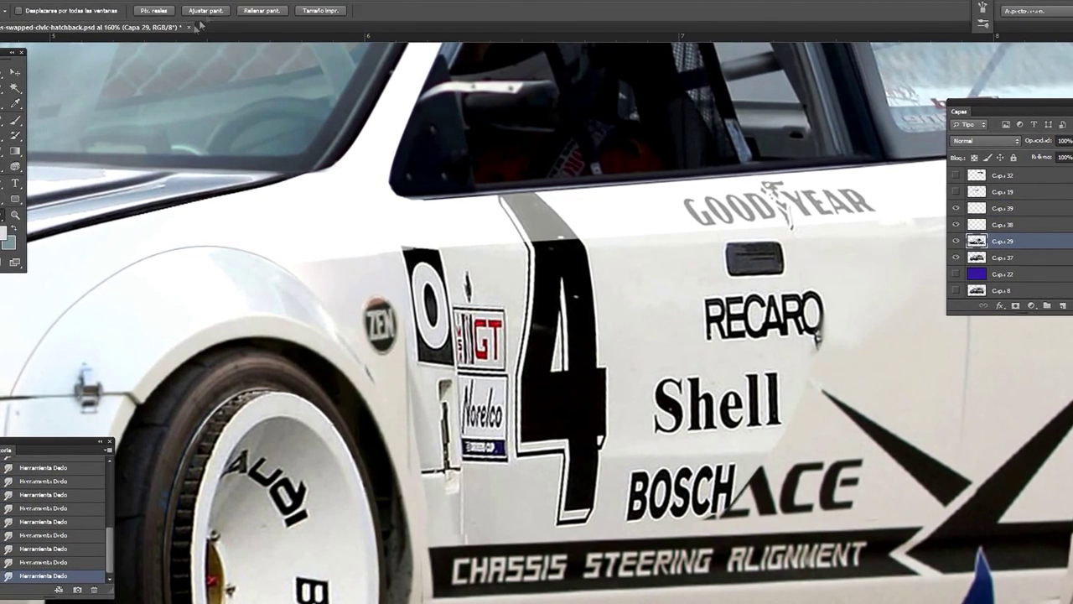
{"action": "key", "text": "ctrl+0"}
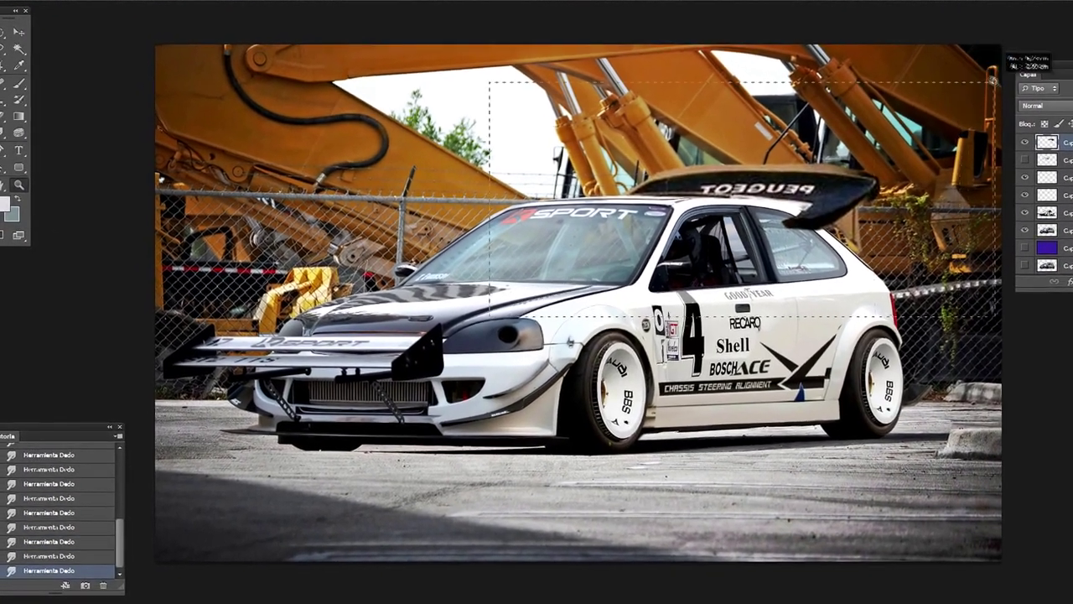
- On new layer Capa 40, place Pen anchor points along the PEUGEOT wing's top edge
{"action": "scroll", "coordinate": [729, 201], "scroll_direction": "up", "scroll_amount": 5}
{"action": "key", "text": "ctrl+shift+alt+n"}
{"action": "key", "text": "p"}
{"action": "left_click", "coordinate": [400, 285]}
{"action": "left_click", "coordinate": [883, 285]}
{"action": "left_click", "coordinate": [281, 326]}
{"action": "left_click", "coordinate": [602, 270]}
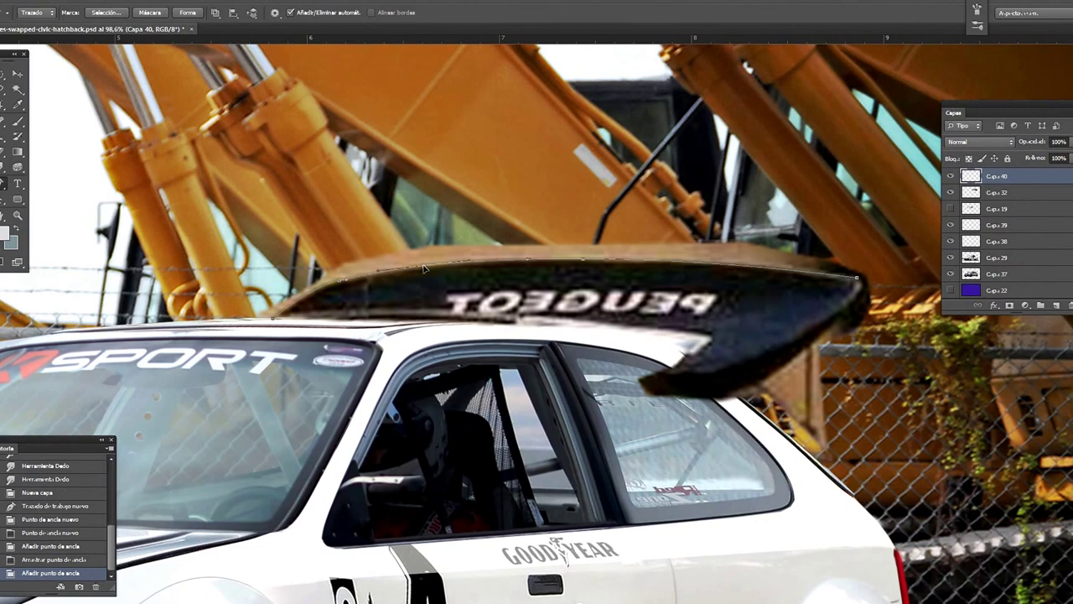
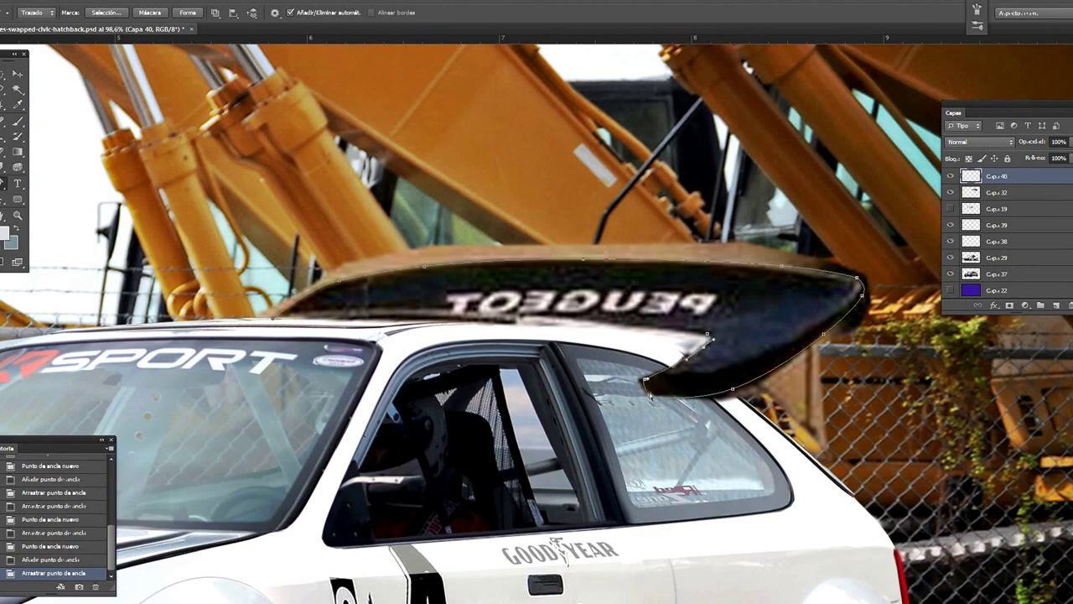
- Select the spoiler from its path and paint it solid dark navy over the PEUGEOT lettering
{"action": "right_click", "coordinate": [504, 321]}
{"action": "left_click", "coordinate": [519, 277]}
{"action": "key", "text": "Return"}
{"action": "key", "text": "i"}
{"action": "left_click", "coordinate": [747, 293]}
{"action": "key", "text": "b"}
{"action": "left_click_drag", "start_coordinate": [796, 302], "coordinate": [377, 323]}
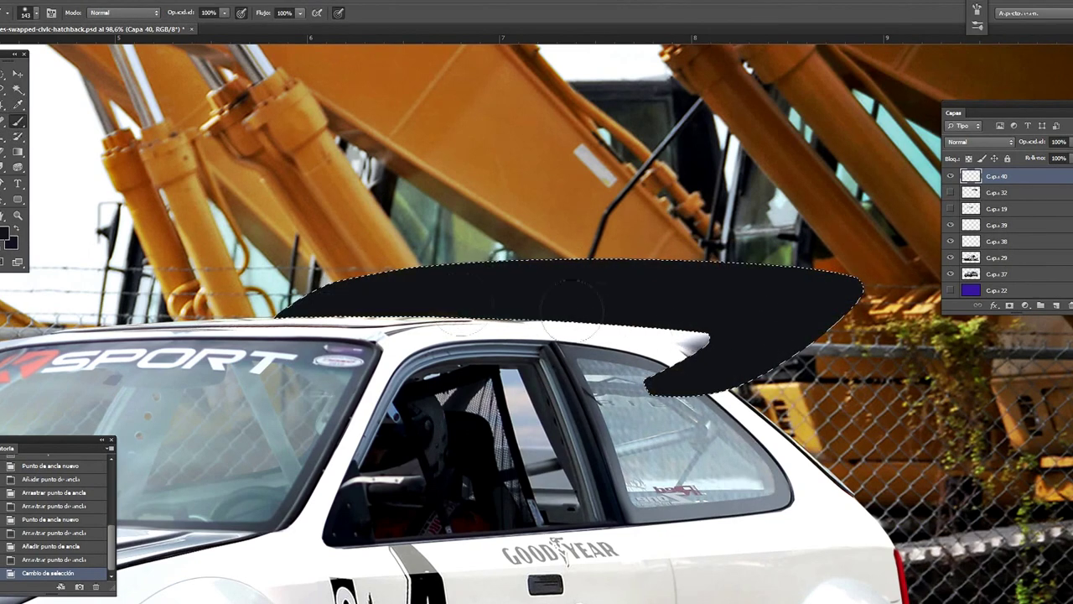
{"action": "left_click_drag", "start_coordinate": [464, 320], "coordinate": [381, 323]}
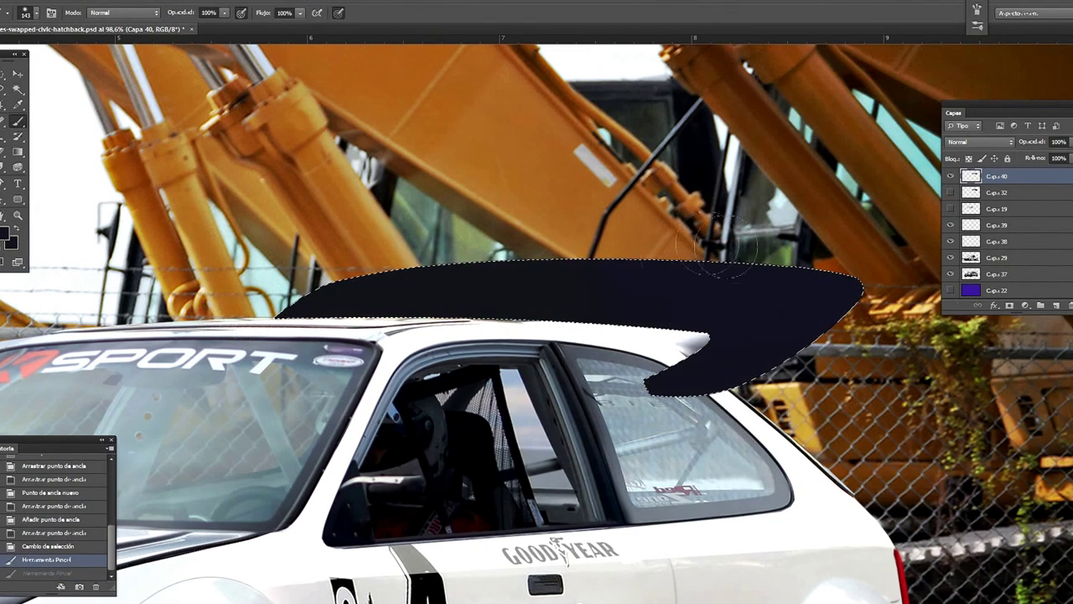
- Deselect, smudge the spoiler tip, and darken an outlined area of the spoiler
{"action": "key", "text": "m"}
{"action": "key", "text": "ctrl+d"}
{"action": "key", "text": "alt+bracketleft"}
{"action": "left_click_drag", "start_coordinate": [692, 353], "coordinate": [679, 352]}
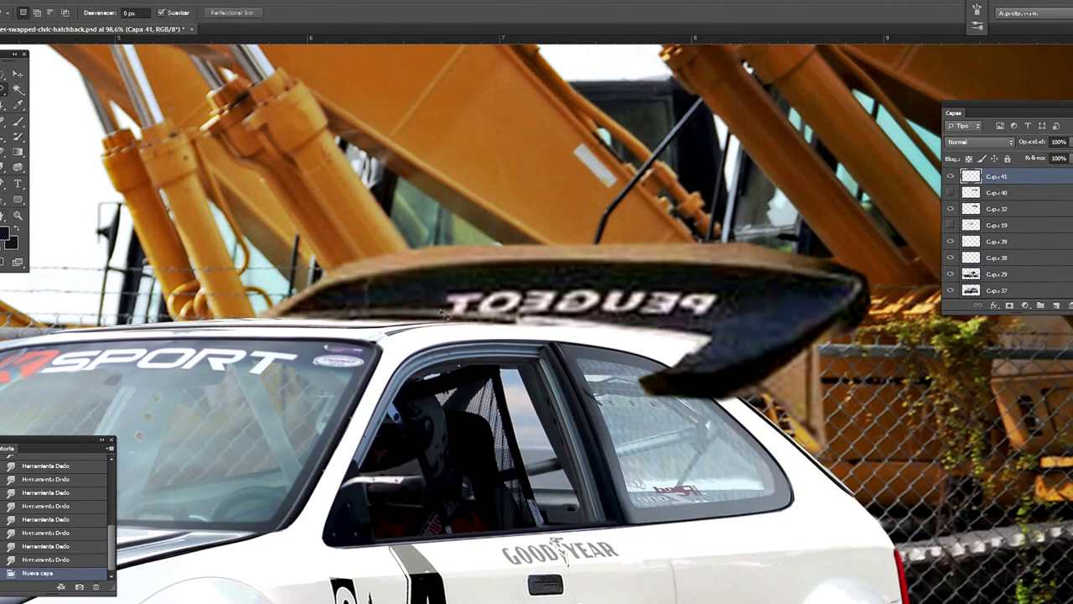
{"action": "key", "text": "b"}
{"action": "left_click_drag", "start_coordinate": [553, 335], "coordinate": [822, 302]}
{"action": "key", "text": "ctrl+d"}
{"action": "key", "text": "m"}
- Load the spoiler path as a selection and adjust its Brightness/Contrast
{"action": "key", "text": "p"}
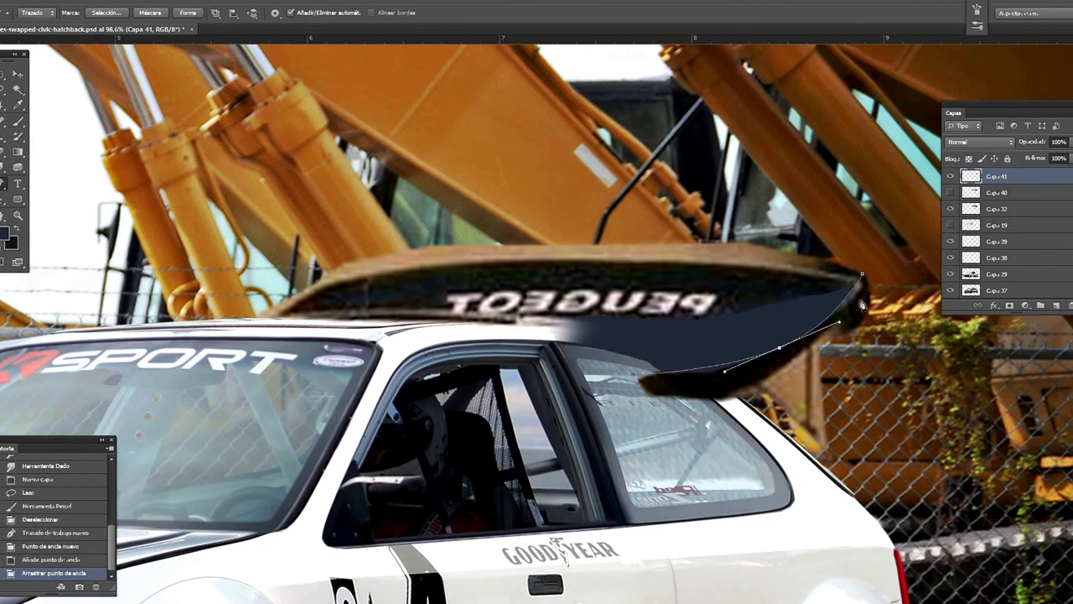
{"action": "left_click", "coordinate": [105, 13]}
{"action": "key", "text": "Return"}
{"action": "left_click", "coordinate": [75, 4]}
{"action": "left_click", "coordinate": [276, 22]}
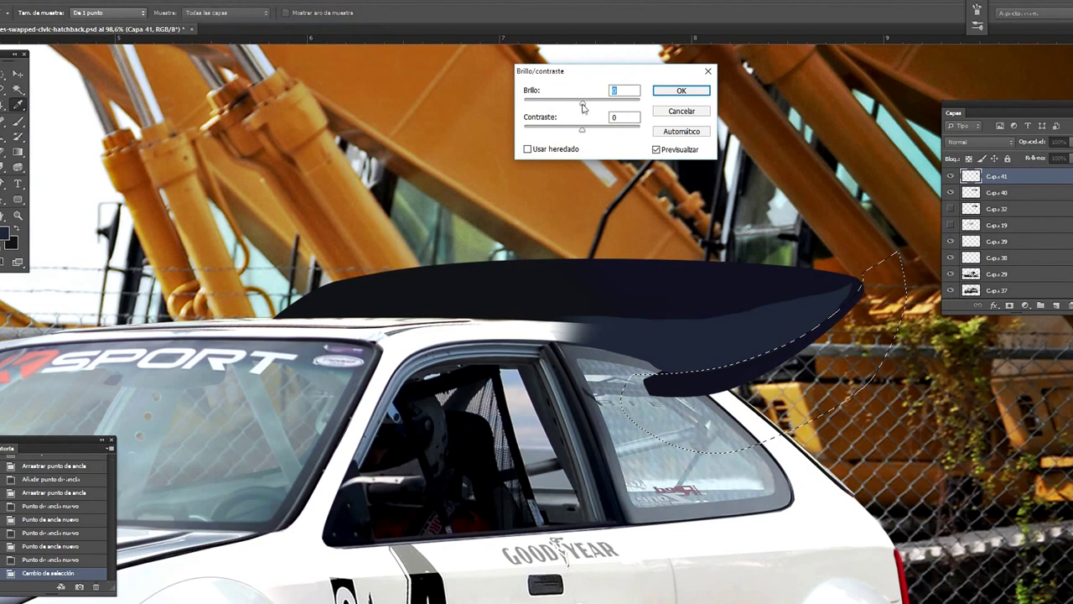
{"action": "key", "text": "Return"}
- Paint dark shading along the spoiler edge on a new layer with slightly lowered opacity
{"action": "key", "text": "ctrl+shift+alt+n"}
{"action": "key", "text": "b"}
{"action": "mouse_move", "coordinate": [898, 251]}
{"action": "left_mouse_down"}
{"action": "mouse_move", "coordinate": [838, 360]}
{"action": "mouse_move", "coordinate": [704, 394]}
{"action": "left_mouse_up"}
{"action": "key", "text": "ctrl+d"}
{"action": "key", "text": "m"}
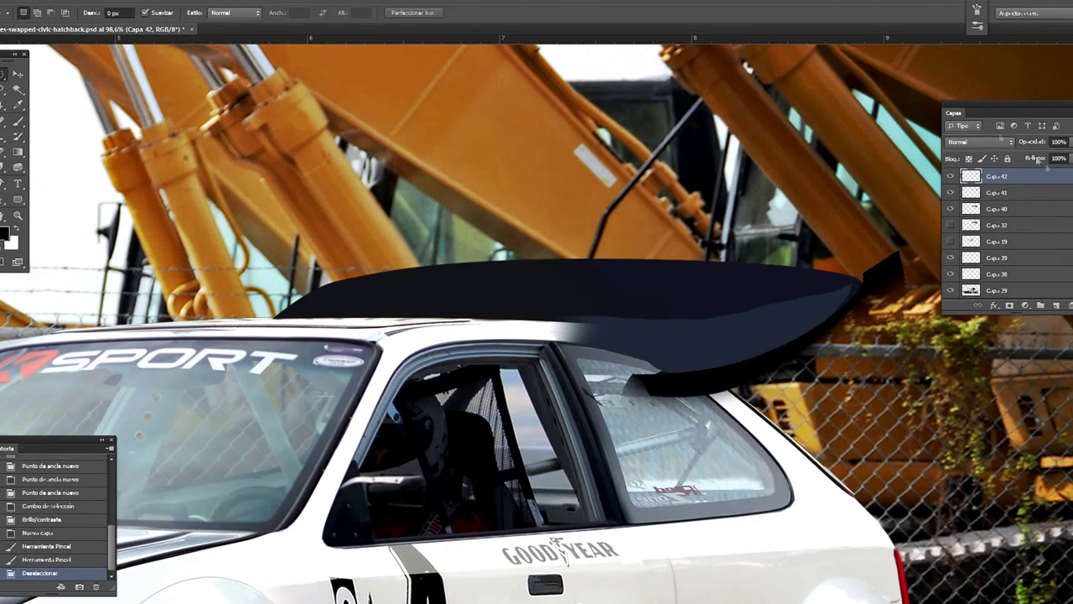
{"action": "left_click_drag", "start_coordinate": [1058, 157], "coordinate": [1054, 157]}
- Merge the shading into the spoiler layer and erase the shading spilling beneath the spoiler
{"action": "left_click", "coordinate": [180, 220]}
{"action": "key", "text": "Return"}
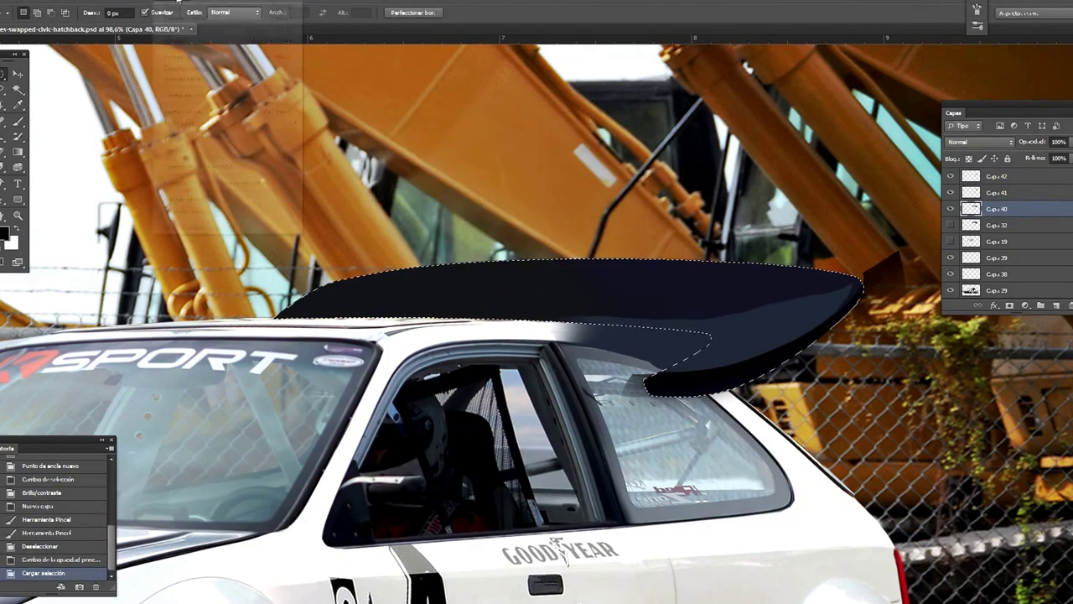
{"action": "key", "text": "ctrl+shift+i"}
{"action": "key", "text": "ctrl+e"}
{"action": "key", "text": "e"}
{"action": "right_click", "coordinate": [567, 288]}
{"action": "key", "text": "Escape"}
{"action": "left_click_drag", "start_coordinate": [604, 335], "coordinate": [704, 339]}
{"action": "key", "text": "ctrl+shift+i"}
- Soften the spoiler with a Gaussian Blur, then deselect
{"action": "left_click", "coordinate": [213, 4]}
{"action": "left_click", "coordinate": [240, 89]}
{"action": "left_click", "coordinate": [126, 219]}
{"action": "key", "text": "Return"}
{"action": "key", "text": "ctrl+d"}
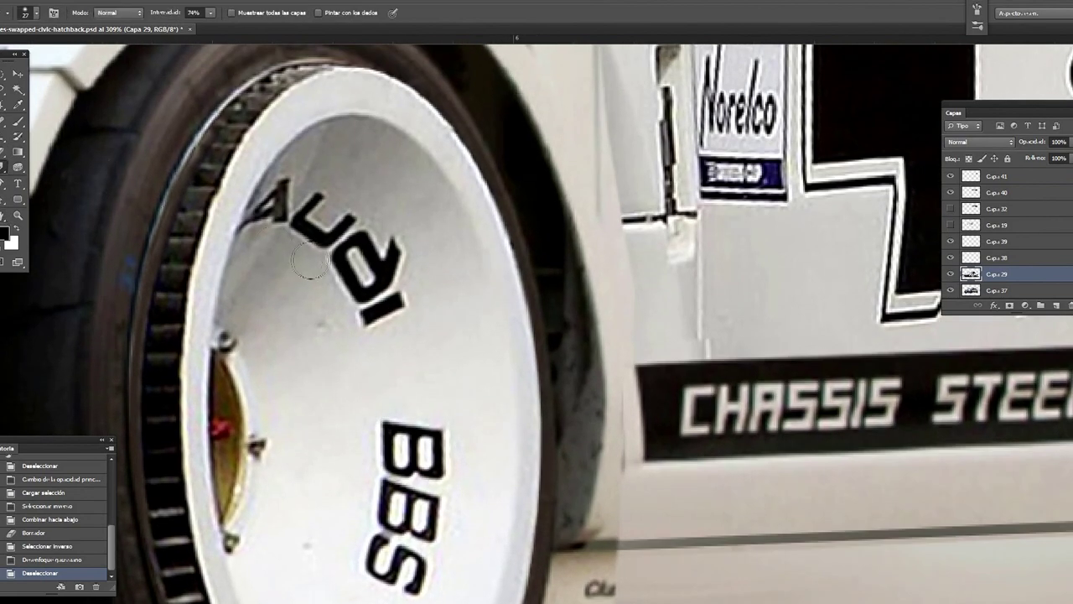
- Smudge the Audi logo off the rim with 12 and 21 px brushes
{"action": "right_click", "coordinate": [309, 264]}
{"action": "left_click_drag", "start_coordinate": [260, 208], "coordinate": [239, 244]}
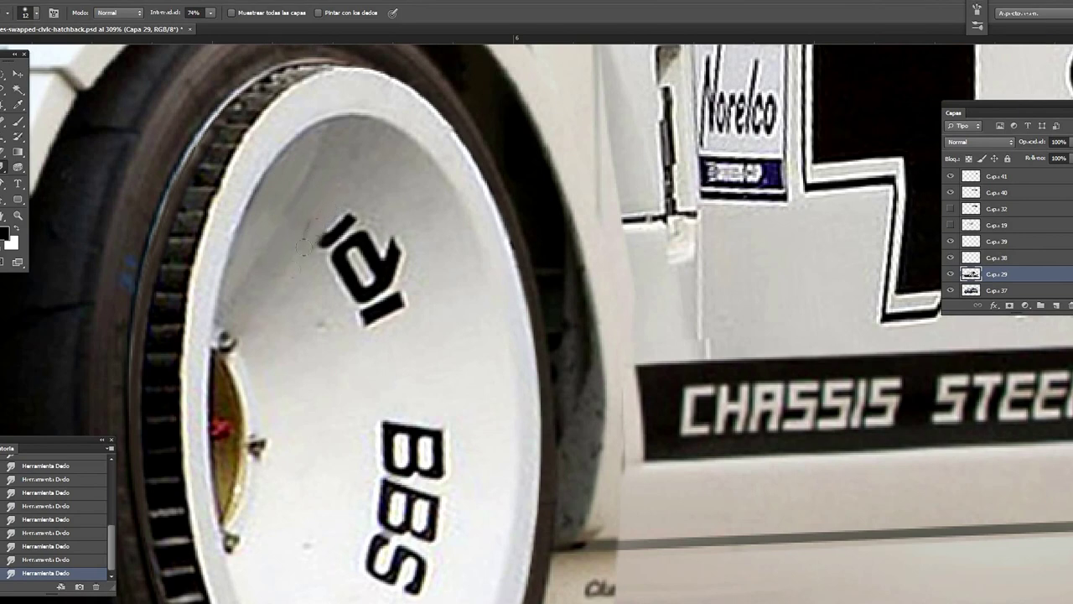
{"action": "right_click", "coordinate": [333, 244]}
{"action": "left_click_drag", "start_coordinate": [331, 264], "coordinate": [380, 227]}
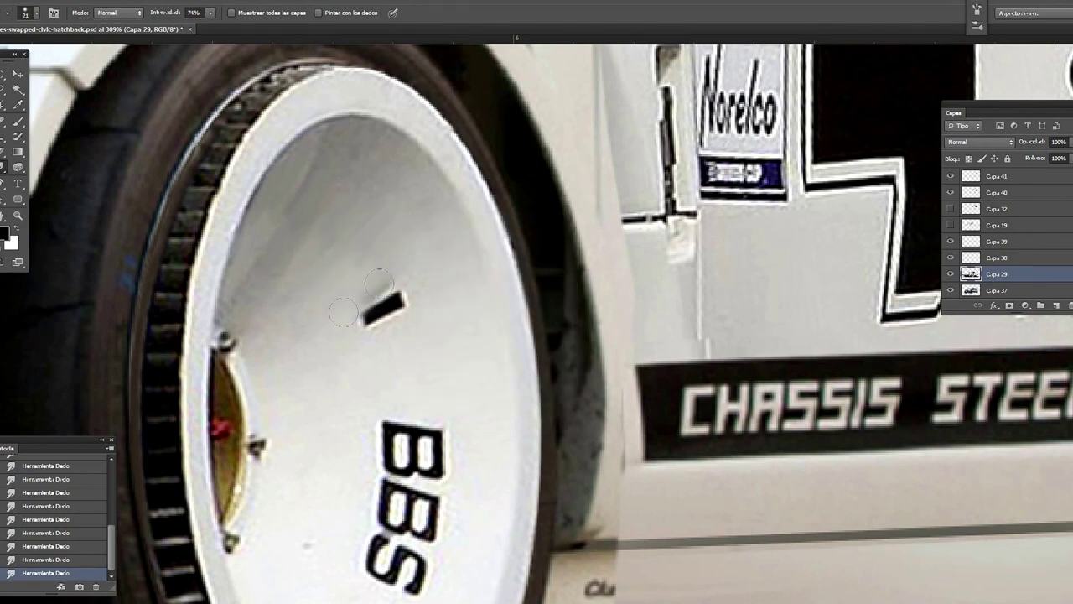
{"action": "right_click", "coordinate": [17, 167]}
{"action": "left_click", "coordinate": [58, 170]}
{"action": "right_click", "coordinate": [404, 277]}
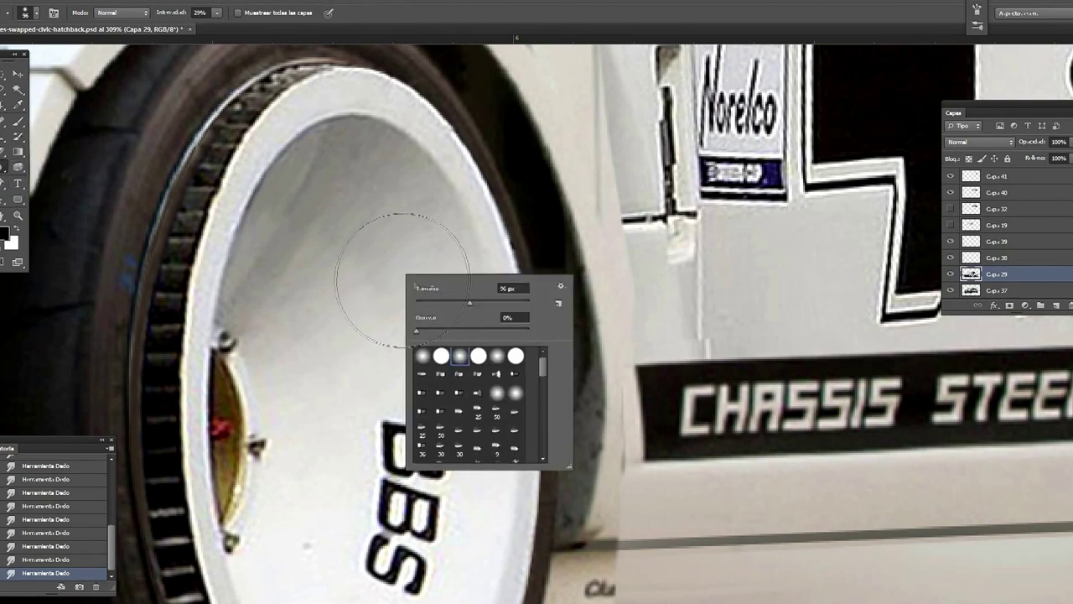
- Smudge away the A logo near the bottom of the rim
{"action": "left_click_drag", "start_coordinate": [419, 578], "coordinate": [407, 386]}
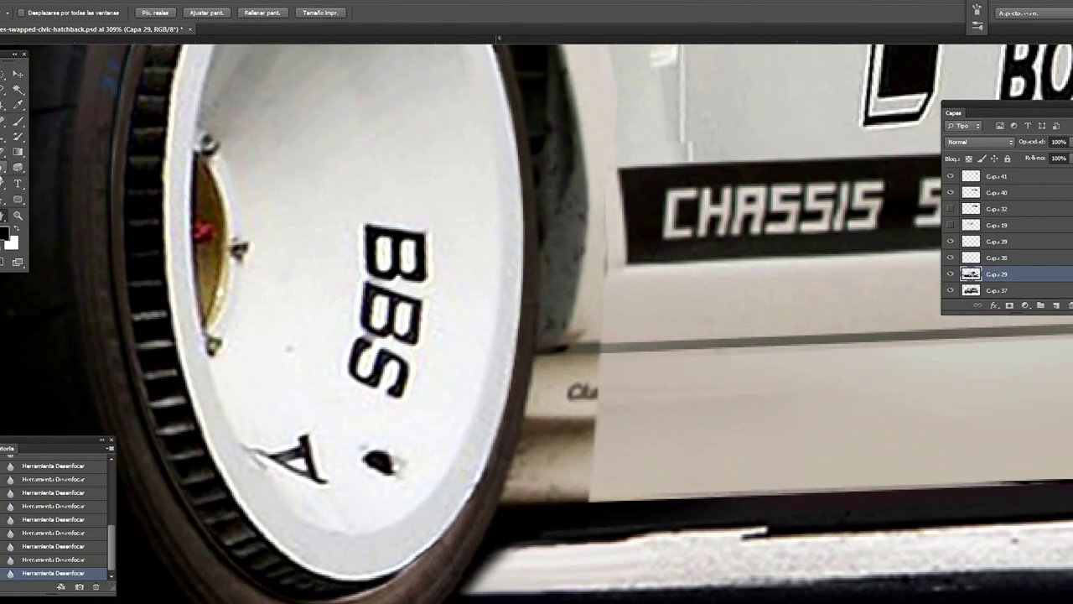
{"action": "right_click", "coordinate": [18, 167]}
{"action": "left_click", "coordinate": [58, 206]}
{"action": "right_click", "coordinate": [419, 386]}
{"action": "key", "text": "Return"}
{"action": "left_click_drag", "start_coordinate": [304, 457], "coordinate": [329, 489]}
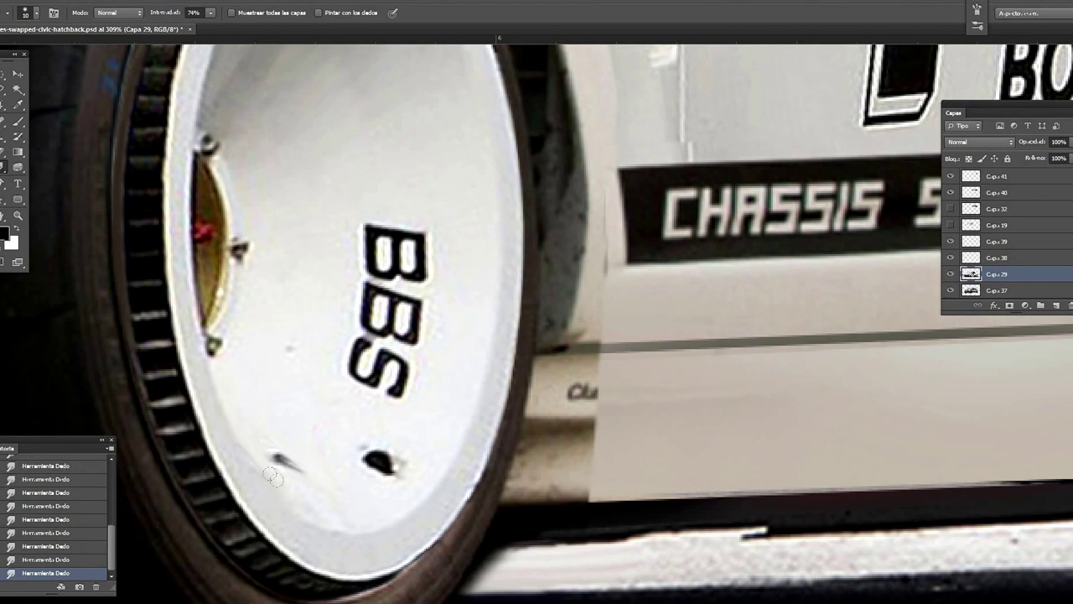
- Smudge the BBS letters off with a 28 px brush, then zoom to the rear wheel
{"action": "right_click", "coordinate": [439, 347]}
{"action": "key", "text": "Return"}
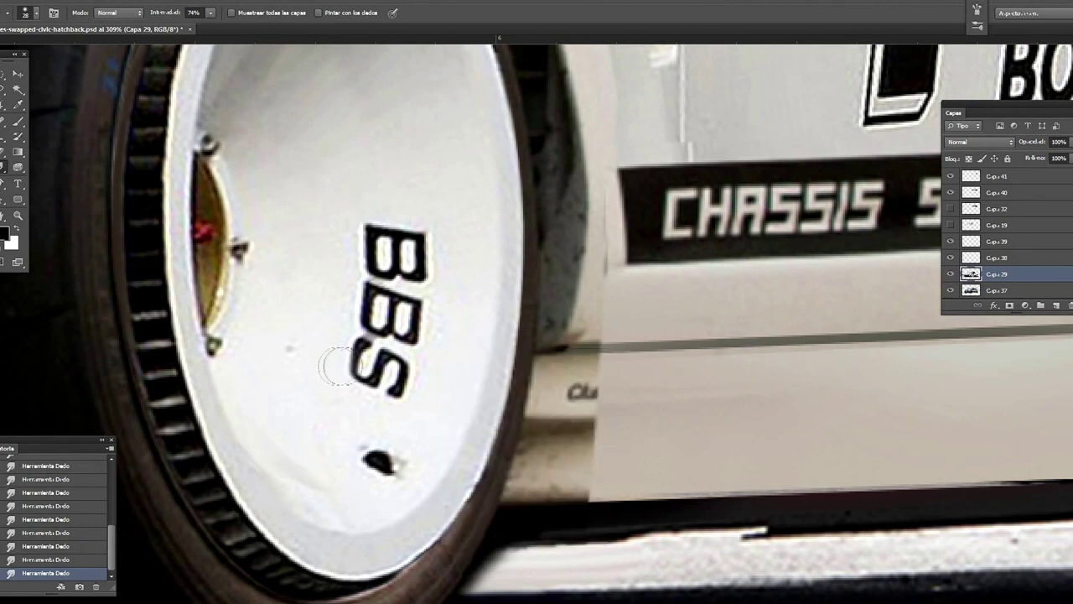
{"action": "left_click_drag", "start_coordinate": [335, 359], "coordinate": [344, 298]}
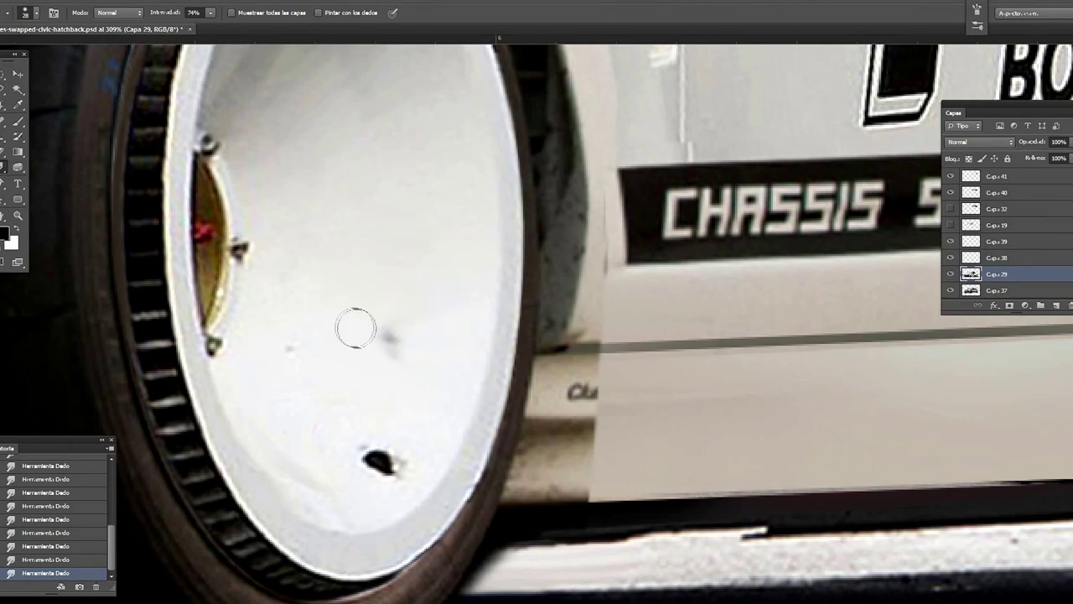
{"action": "right_click", "coordinate": [410, 330]}
{"action": "key", "text": "z"}
{"action": "left_click", "coordinate": [371, 295], "text": "alt"}
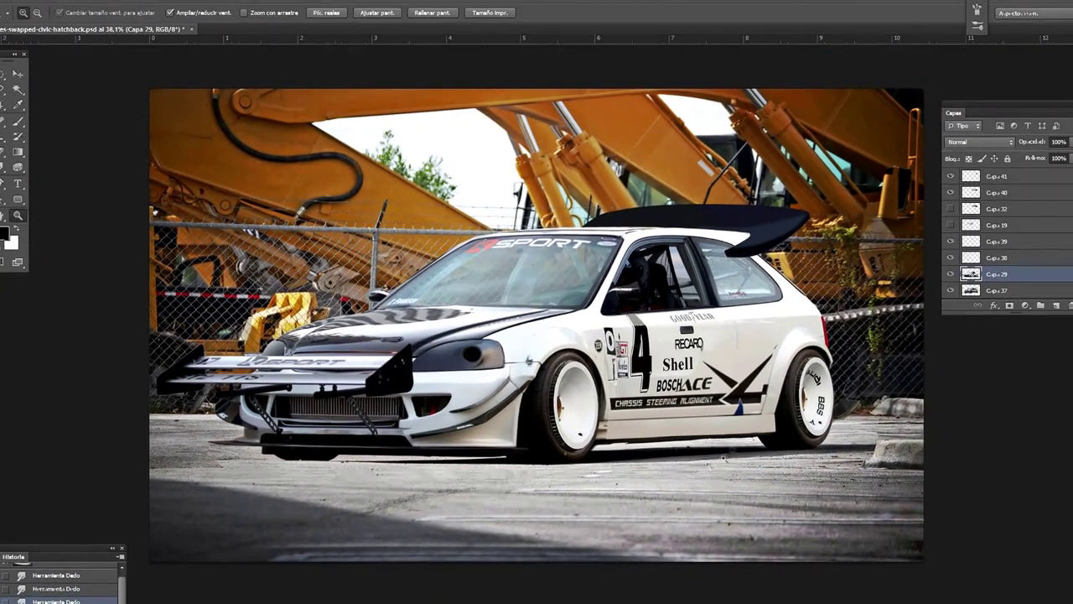
{"action": "left_click_drag", "start_coordinate": [746, 352], "coordinate": [863, 444]}
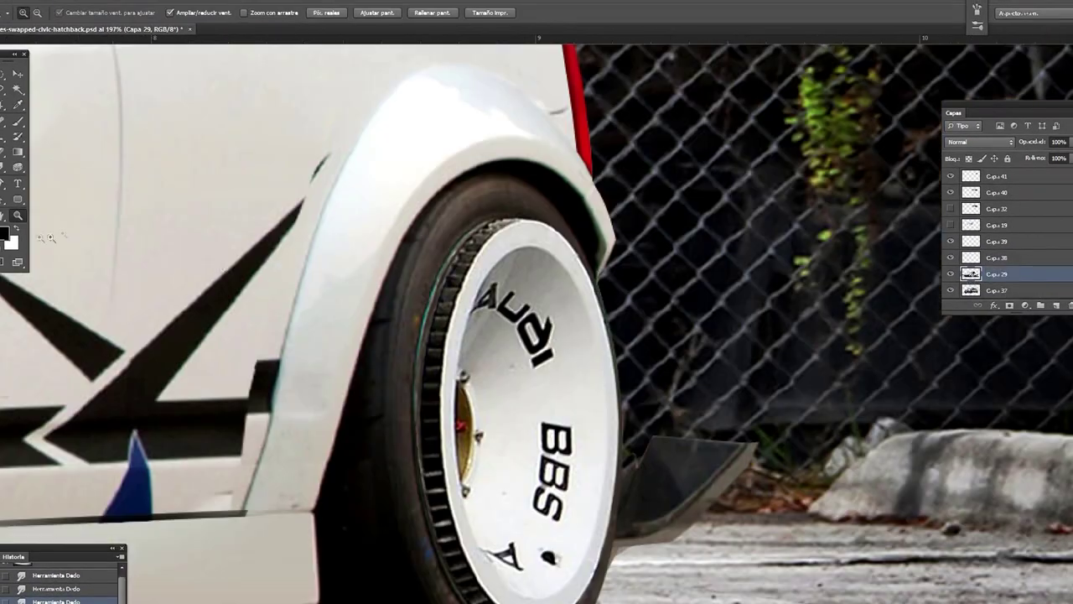
- Type 6 pt HONDA PSA lettering along a curved path on the rear rim
{"action": "left_click", "coordinate": [448, 182]}
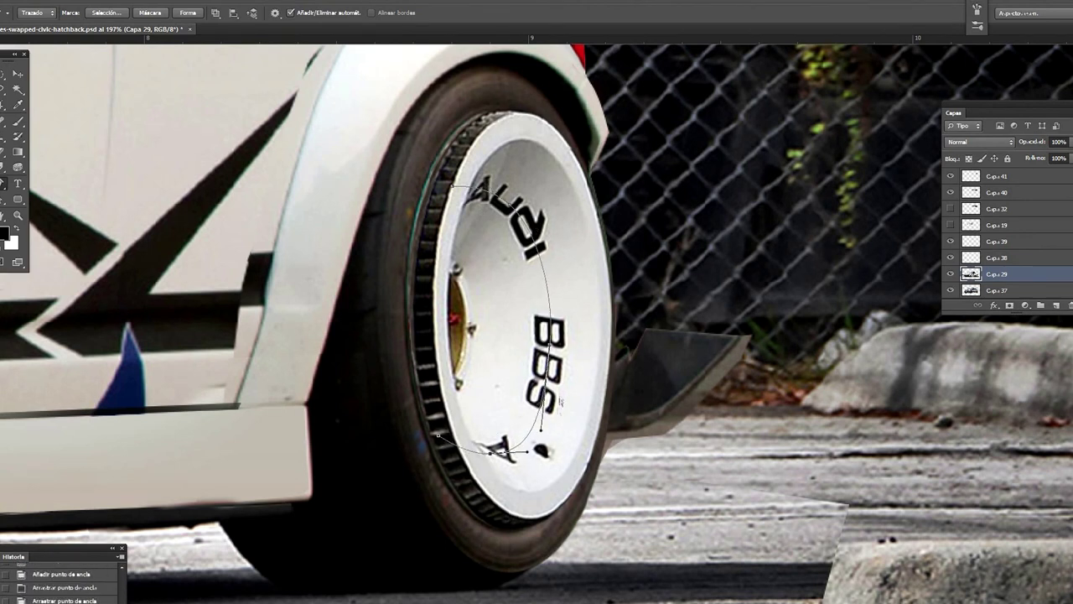
{"action": "left_click", "coordinate": [17, 183]}
{"action": "type", "text": "HONDA"}
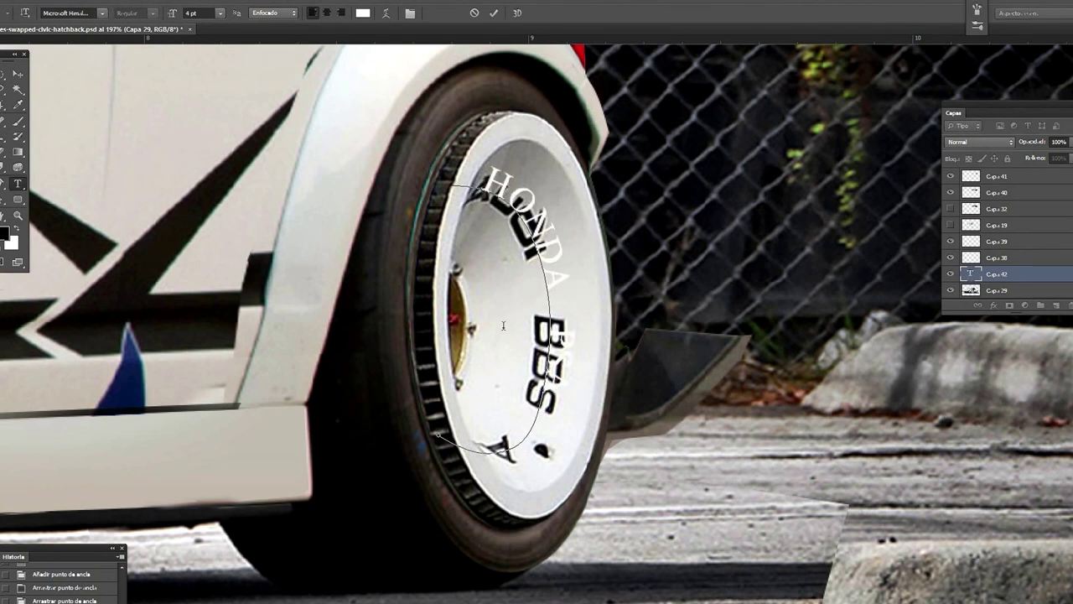
{"action": "left_click", "coordinate": [219, 13]}
{"action": "left_click", "coordinate": [224, 41]}
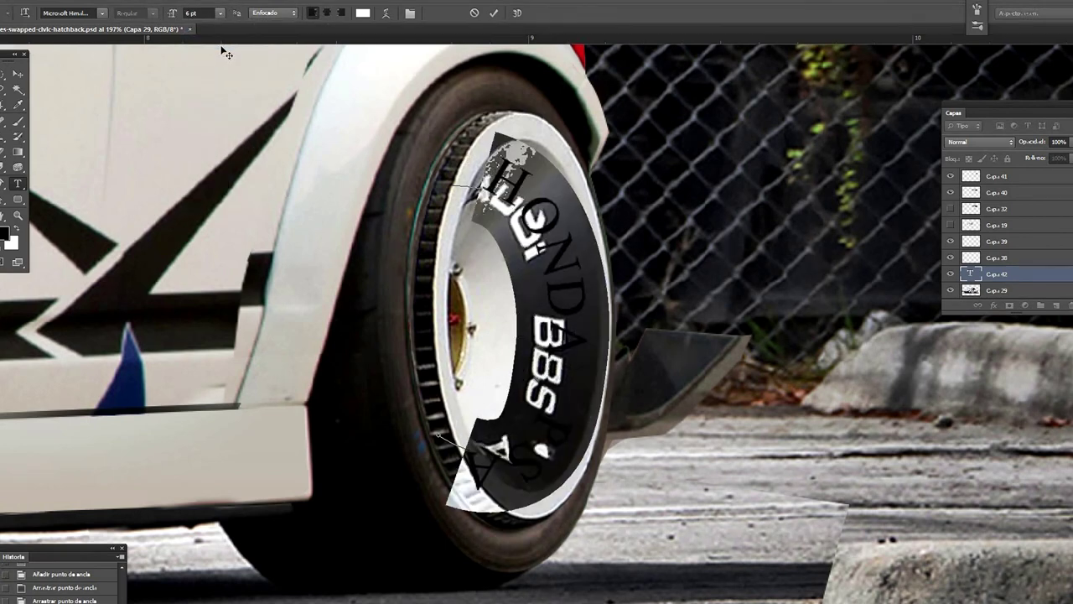
{"action": "left_click", "coordinate": [4, 74]}
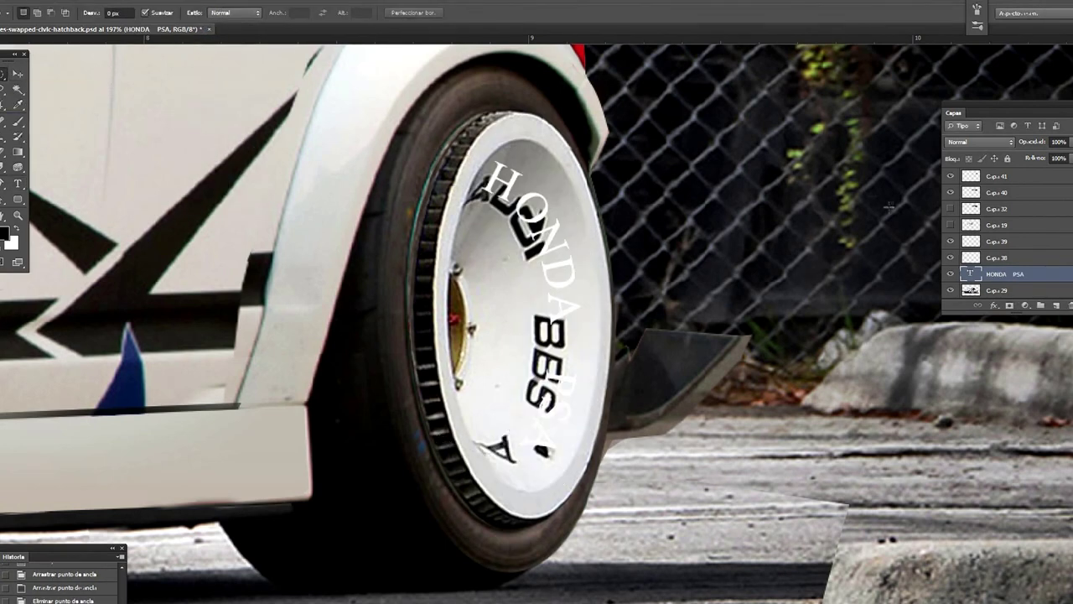
- Reposition the curved HONDA PSA text on the rim and warp it
{"action": "key", "text": "ctrl+t"}
{"action": "left_click_drag", "start_coordinate": [558, 163], "coordinate": [540, 198]}
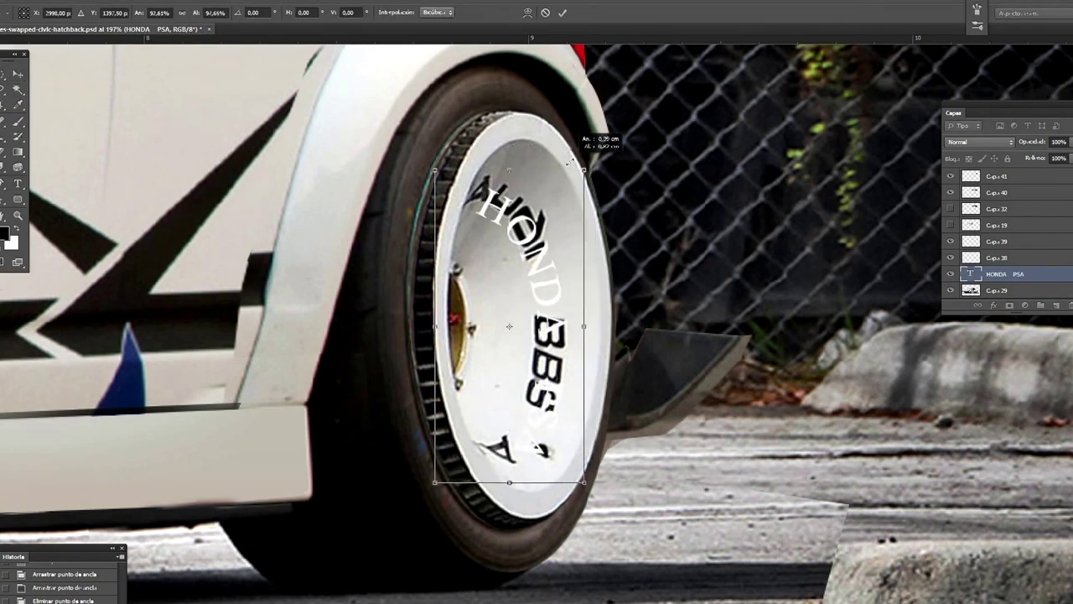
{"action": "left_click_drag", "start_coordinate": [541, 198], "coordinate": [543, 200]}
{"action": "right_click", "coordinate": [501, 184]}
{"action": "left_click", "coordinate": [531, 282]}
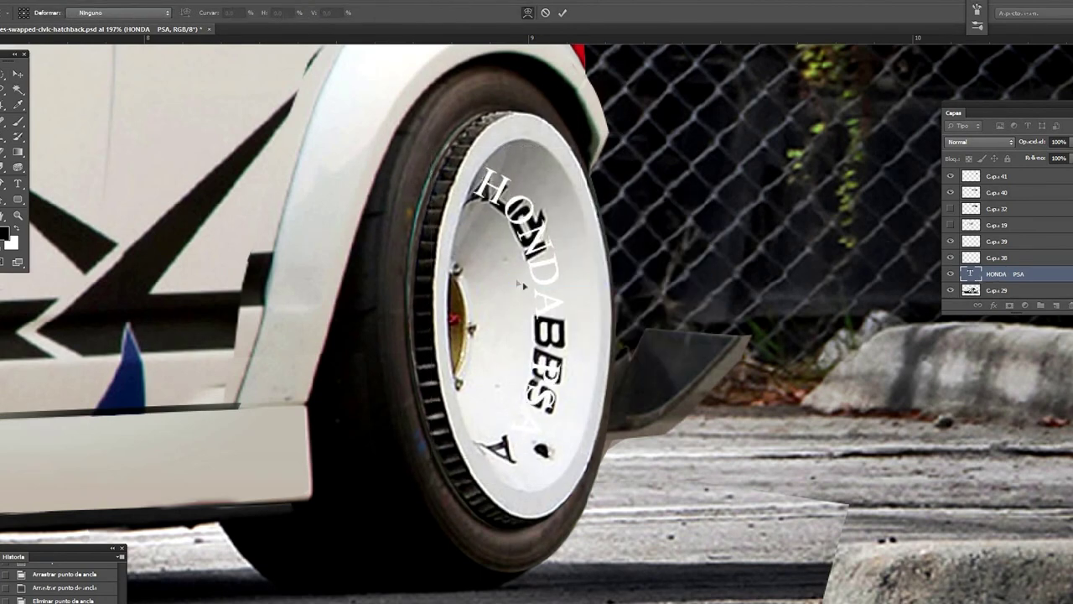
{"action": "left_click", "coordinate": [18, 74]}
{"action": "left_click", "coordinate": [472, 228]}
- Rasterize the lettering, flip and resize it, and warp it to follow the rim
{"action": "right_click", "coordinate": [998, 273]}
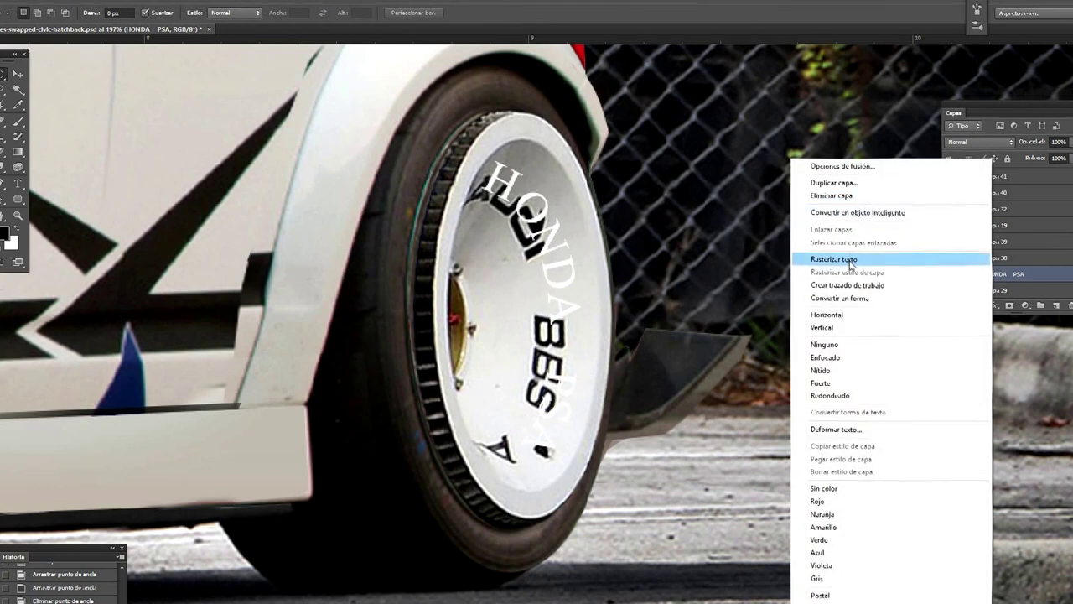
{"action": "left_click", "coordinate": [839, 254]}
{"action": "mouse_move", "coordinate": [585, 305]}
{"action": "left_mouse_down"}
{"action": "mouse_move", "coordinate": [541, 263]}
{"action": "mouse_move", "coordinate": [546, 208]}
{"action": "left_mouse_up"}
{"action": "right_click", "coordinate": [517, 211]}
{"action": "left_click", "coordinate": [545, 308]}
{"action": "mouse_move", "coordinate": [533, 250]}
{"action": "left_mouse_down"}
{"action": "mouse_move", "coordinate": [537, 430]}
{"action": "mouse_move", "coordinate": [567, 429]}
{"action": "left_mouse_up"}
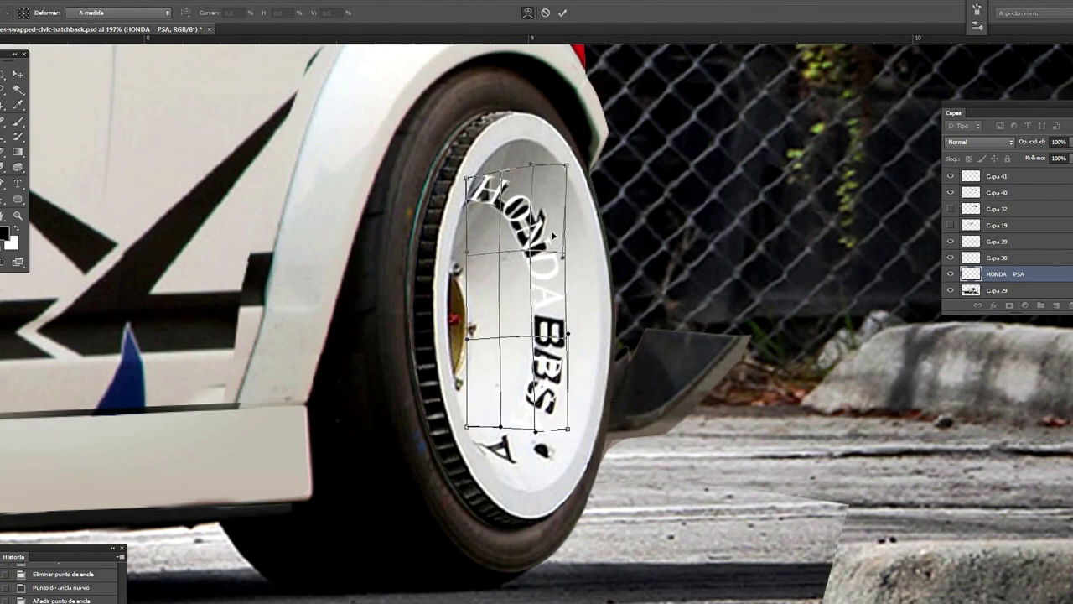
{"action": "key", "text": "h"}
{"action": "key", "text": "Return"}
- Fit the image in view and duplicate the HONDA PSA layer
{"action": "key", "text": "ctrl+0"}
{"action": "right_click", "coordinate": [1006, 273]}
{"action": "left_click", "coordinate": [1006, 206]}
{"action": "key", "text": "Return"}
- Move the copied HONDA PSA lettering onto the front wheel
{"action": "key", "text": "z"}
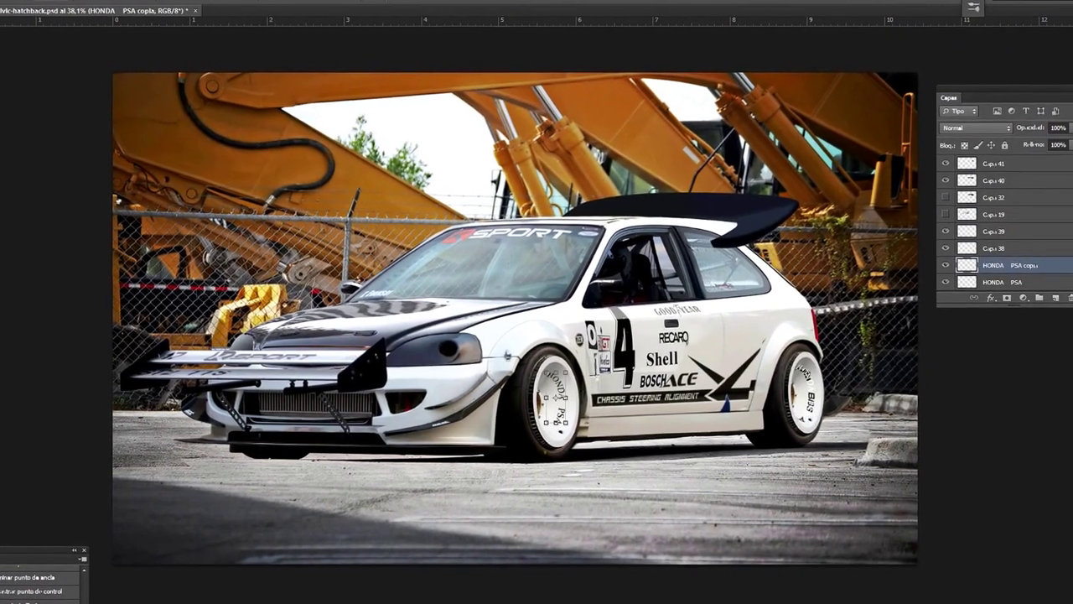
{"action": "left_click", "coordinate": [692, 342]}
{"action": "key", "text": "v"}
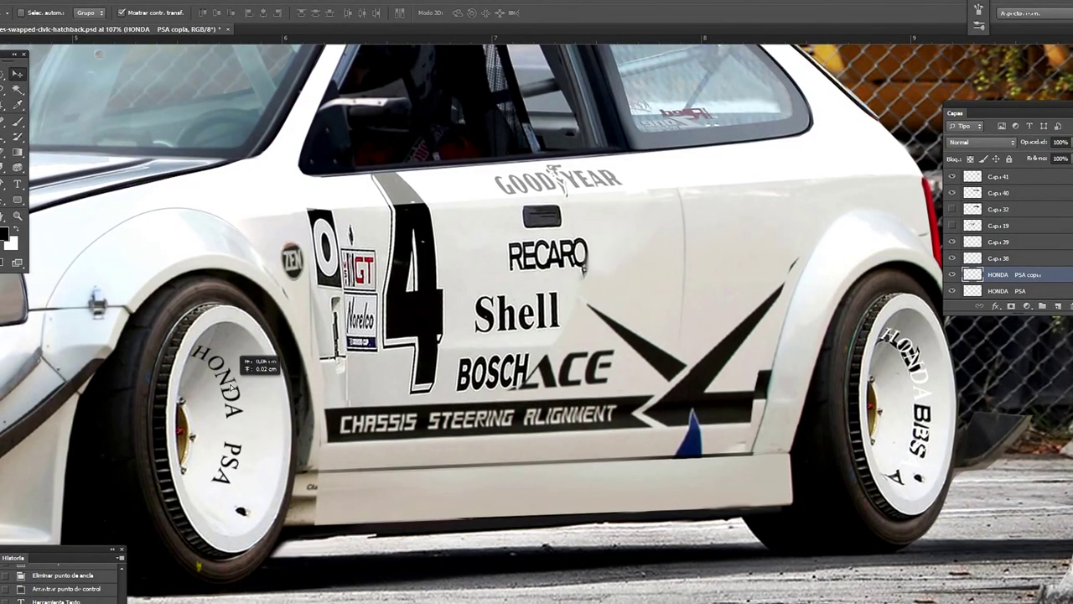
{"action": "left_click_drag", "start_coordinate": [242, 392], "coordinate": [230, 380]}
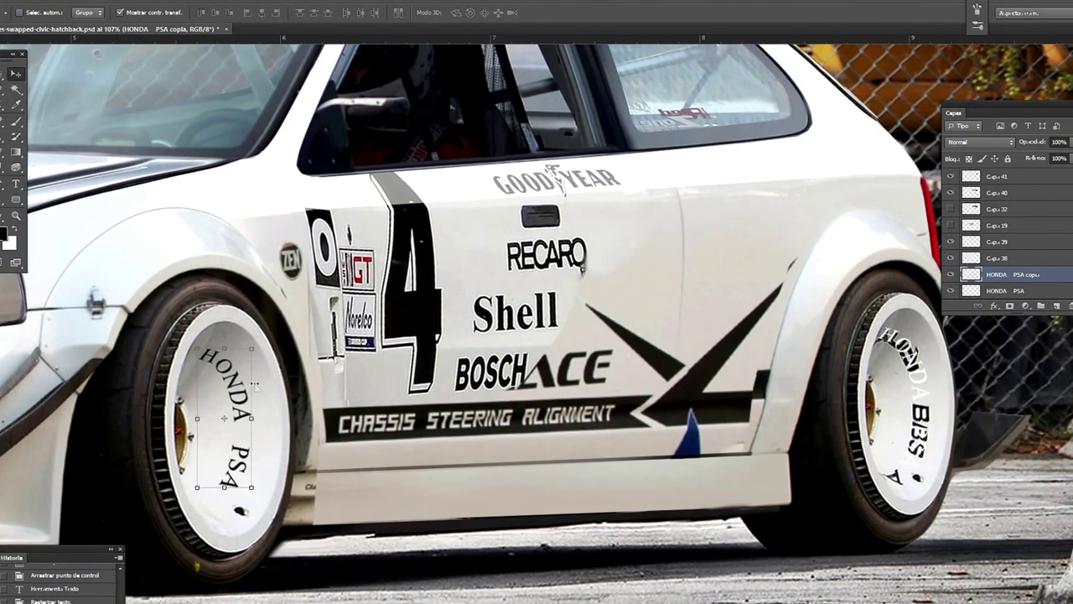
{"action": "key", "text": "ctrl+t"}
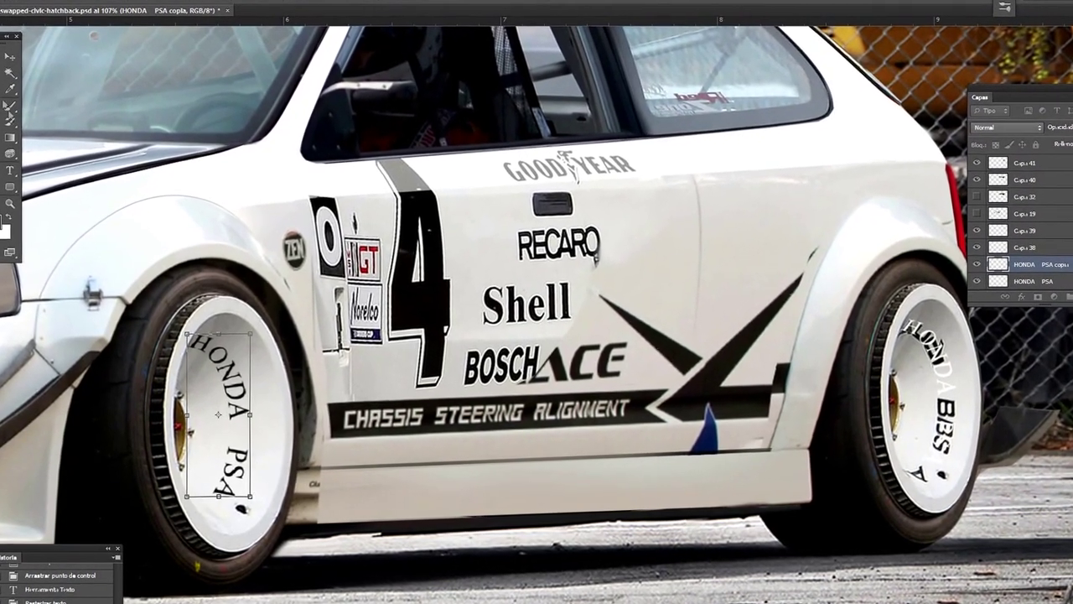
{"action": "key", "text": "Return"}
- Warp the front-wheel lettering to fit the rim and brighten it to grey
{"action": "key", "text": "z"}
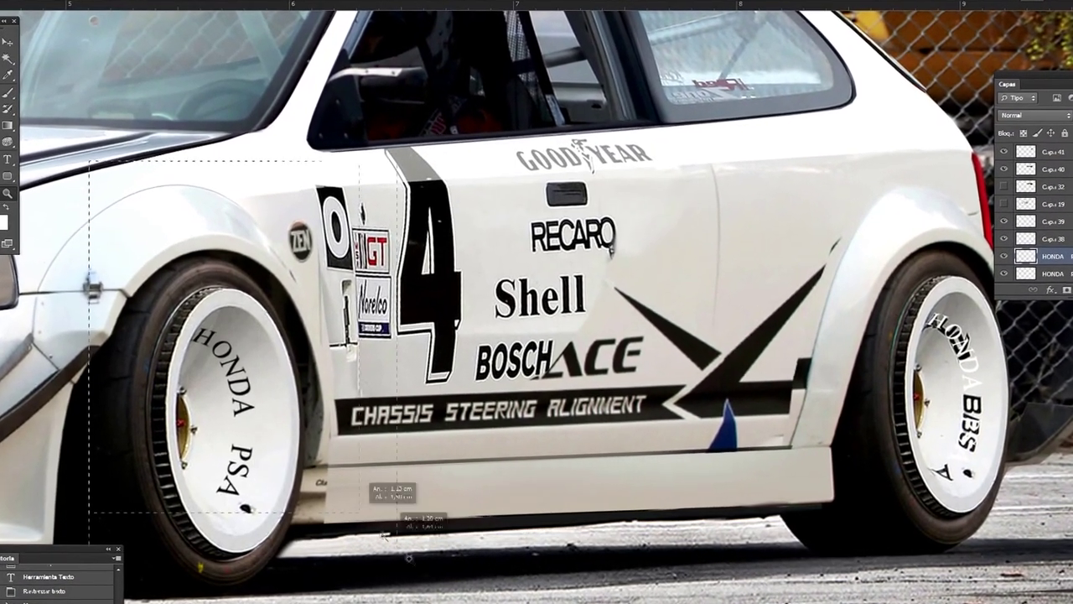
{"action": "left_click_drag", "start_coordinate": [218, 414], "coordinate": [276, 414]}
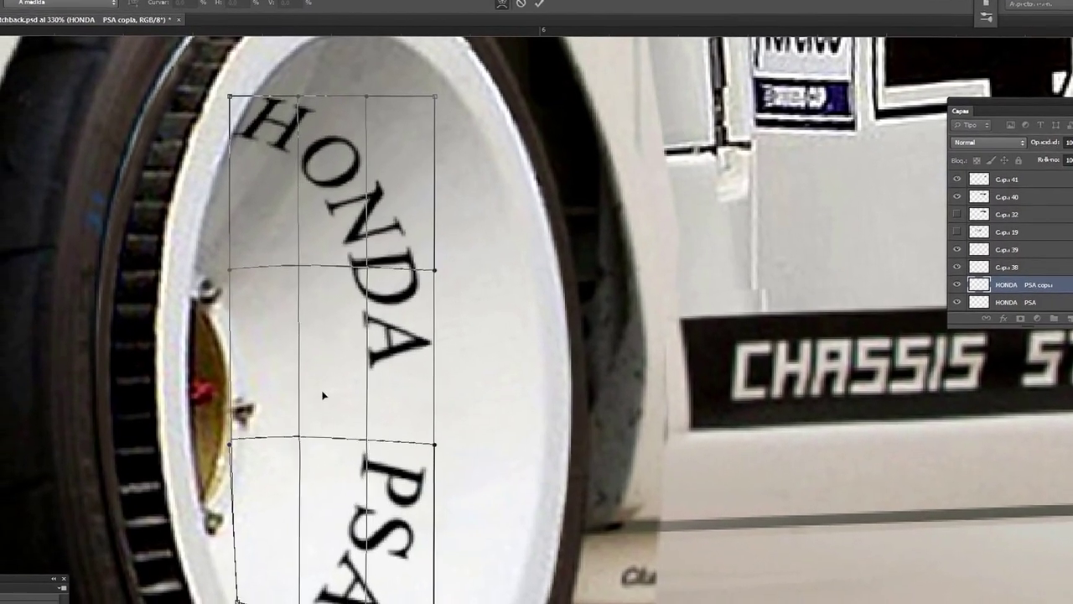
{"action": "left_click_drag", "start_coordinate": [228, 591], "coordinate": [252, 595]}
{"action": "left_click", "coordinate": [28, 77]}
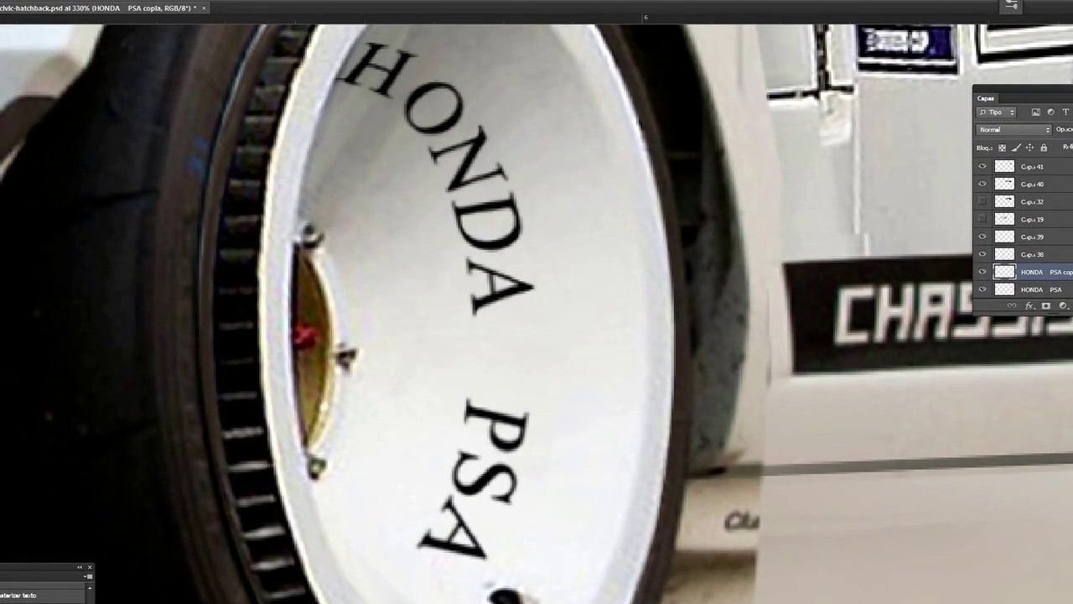
{"action": "left_click", "coordinate": [50, 2]}
{"action": "left_click", "coordinate": [419, 3]}
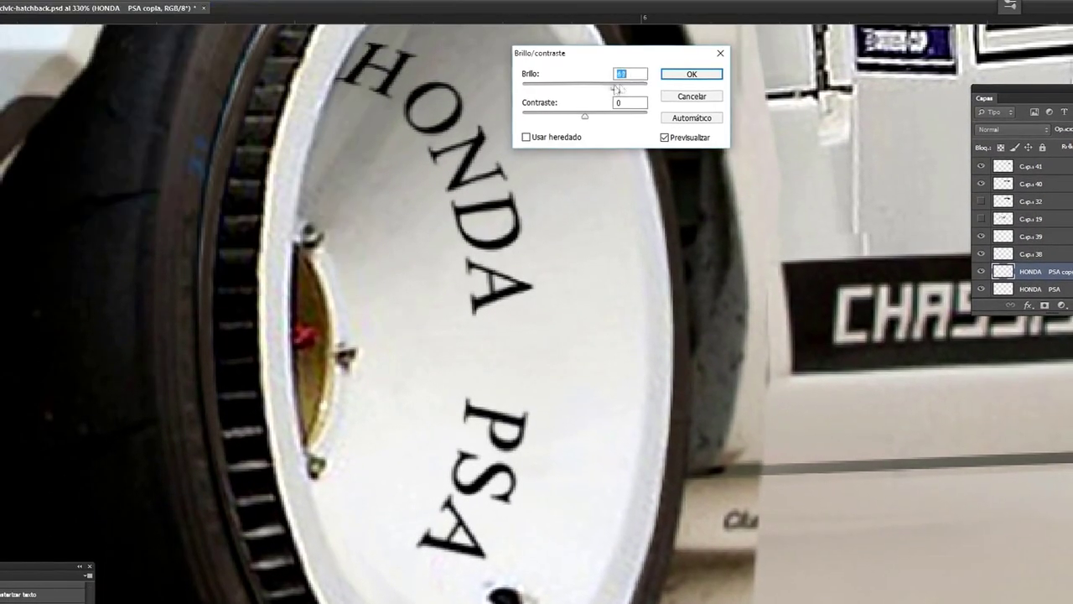
{"action": "key", "text": "Return"}
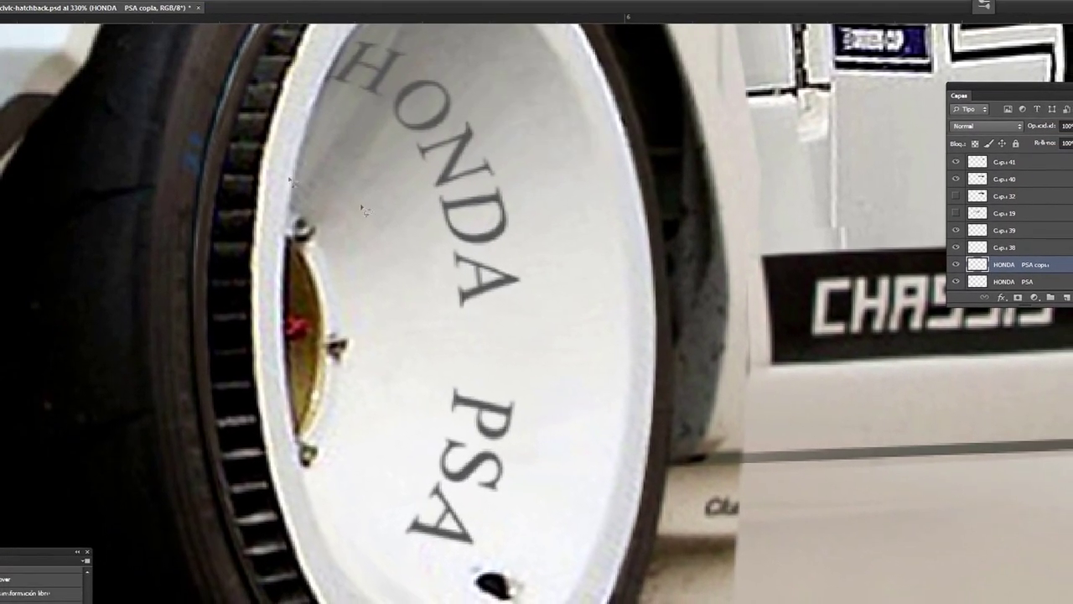
- Lasso the upper part of the rim lettering and set Brightness to -40
{"action": "left_click_drag", "start_coordinate": [673, 130], "coordinate": [228, 194]}
{"action": "left_click", "coordinate": [50, 3]}
{"action": "left_click", "coordinate": [235, 3]}
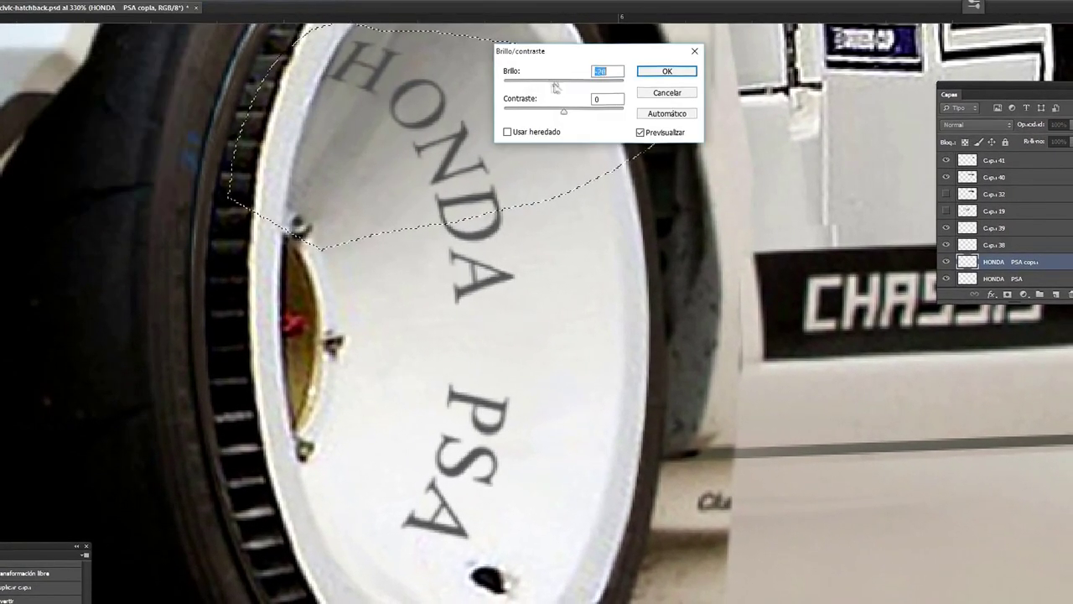
{"action": "left_click_drag", "start_coordinate": [387, 159], "coordinate": [457, 26]}
{"action": "left_click", "coordinate": [50, 3]}
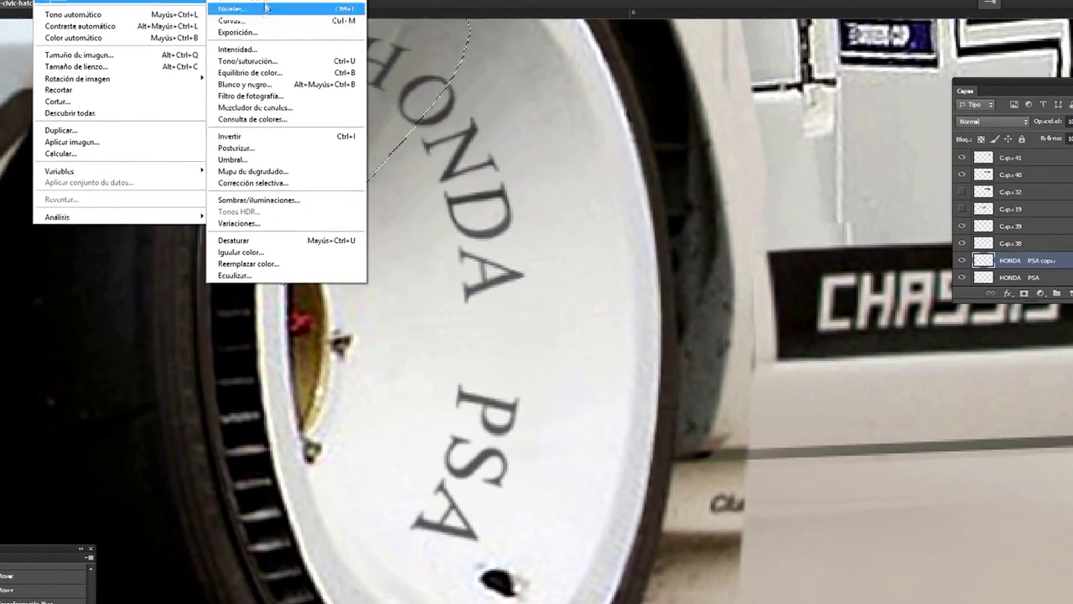
{"action": "left_click", "coordinate": [301, 6]}
{"action": "left_click", "coordinate": [669, 65]}
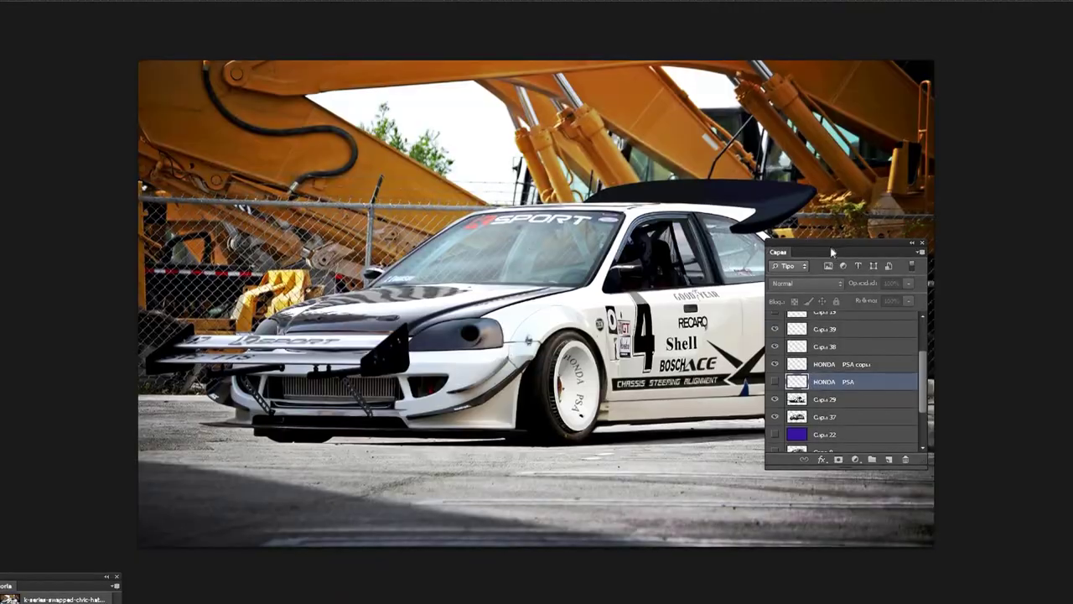
- Reshape the text path, hide the old HONDA PSA layer, and slide the PSA HONDA PSA lettering along the curve
{"action": "scroll", "coordinate": [849, 411], "scroll_direction": "up", "scroll_amount": 5}
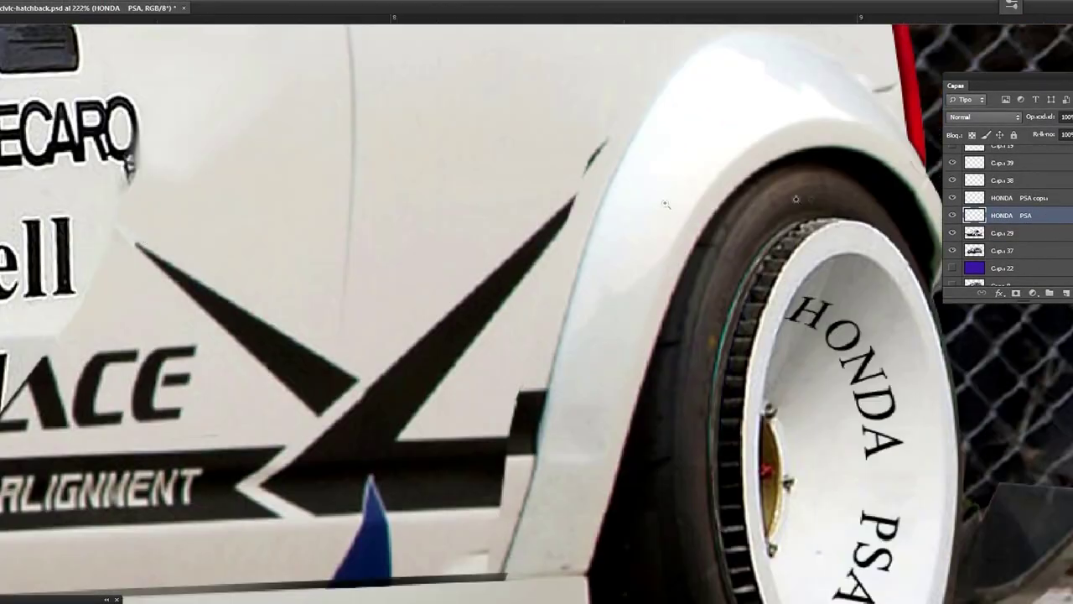
{"action": "key", "text": "a"}
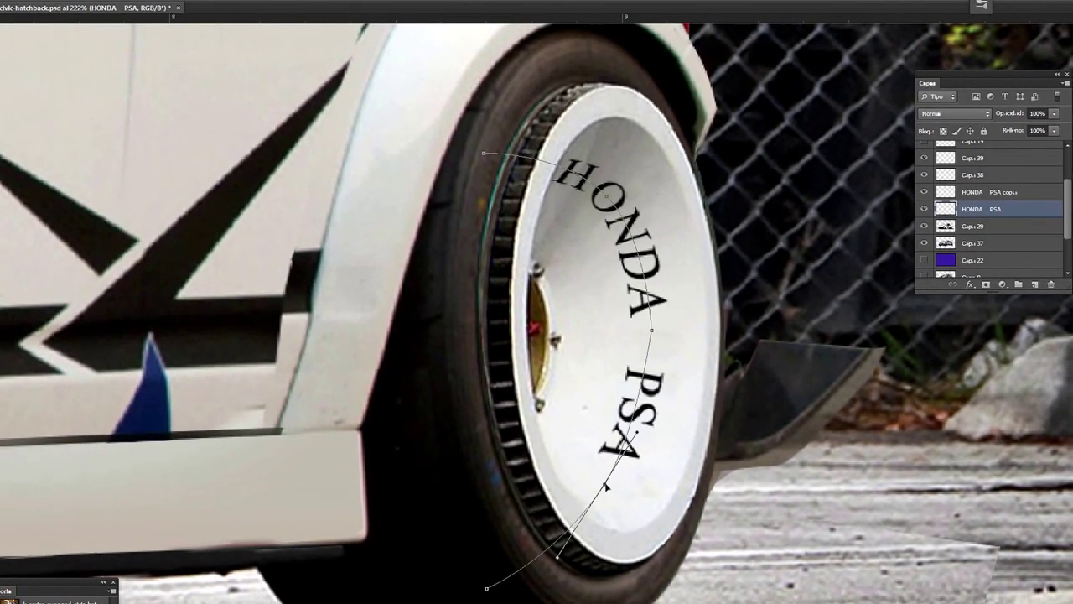
{"action": "left_click_drag", "start_coordinate": [491, 587], "coordinate": [482, 509]}
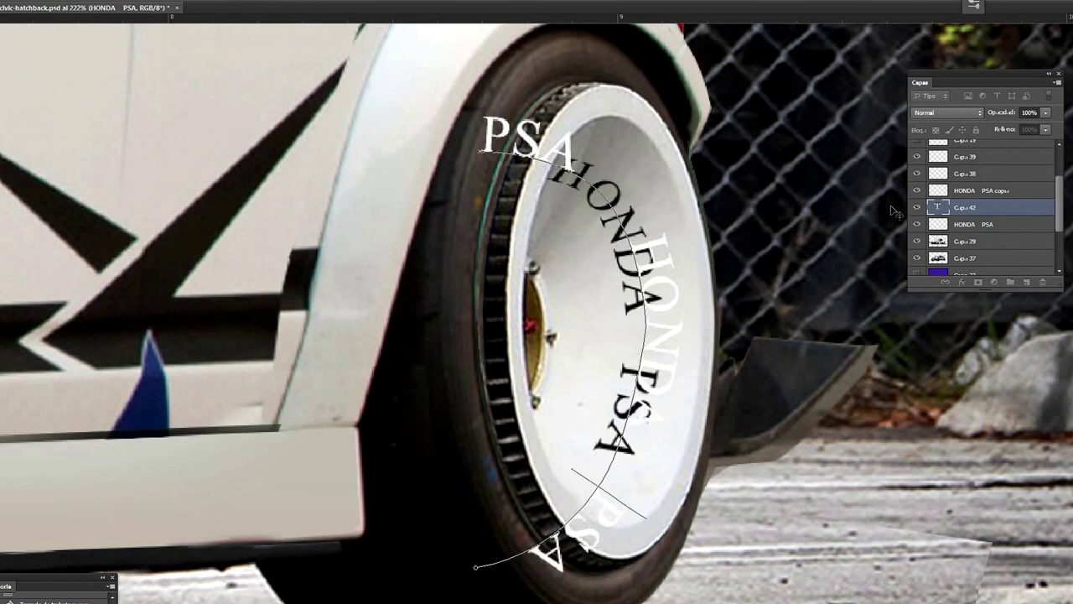
{"action": "left_click", "coordinate": [916, 224]}
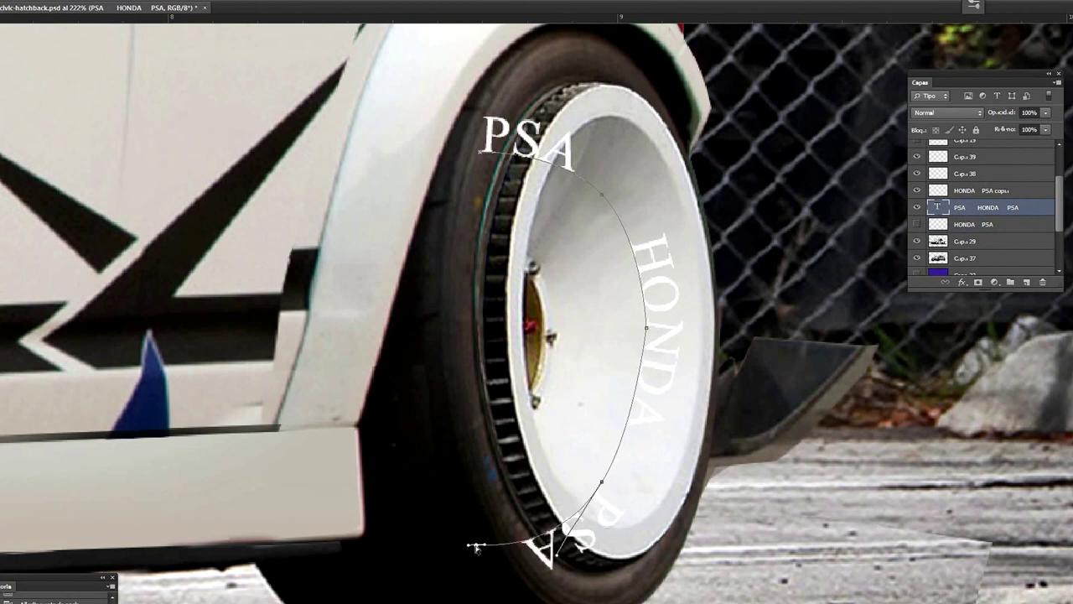
{"action": "mouse_move", "coordinate": [477, 525]}
{"action": "left_mouse_down"}
{"action": "mouse_move", "coordinate": [557, 540]}
{"action": "mouse_move", "coordinate": [560, 559]}
{"action": "left_mouse_up"}
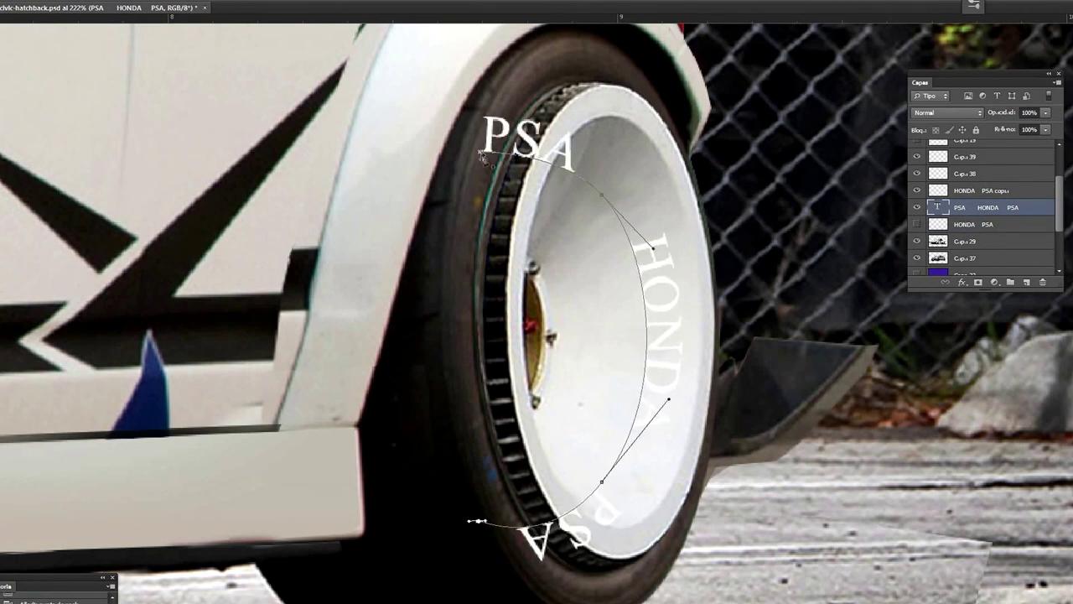
{"action": "left_click_drag", "start_coordinate": [484, 162], "coordinate": [486, 159]}
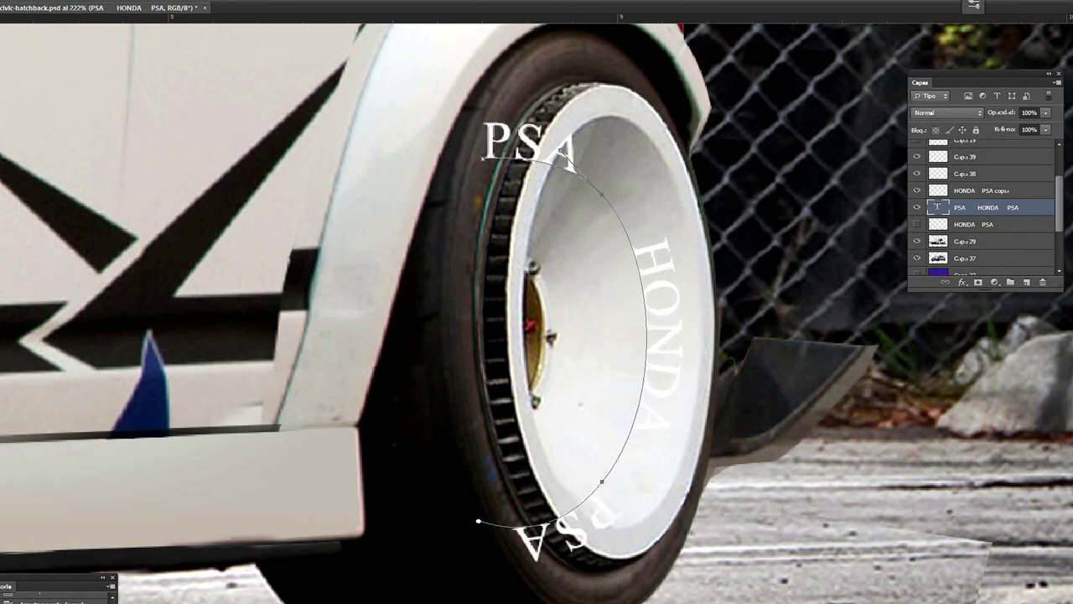
- Convert the lettering to a Smart Object and scale and move it onto the wheel
{"action": "right_click", "coordinate": [1011, 210]}
{"action": "left_click", "coordinate": [838, 197]}
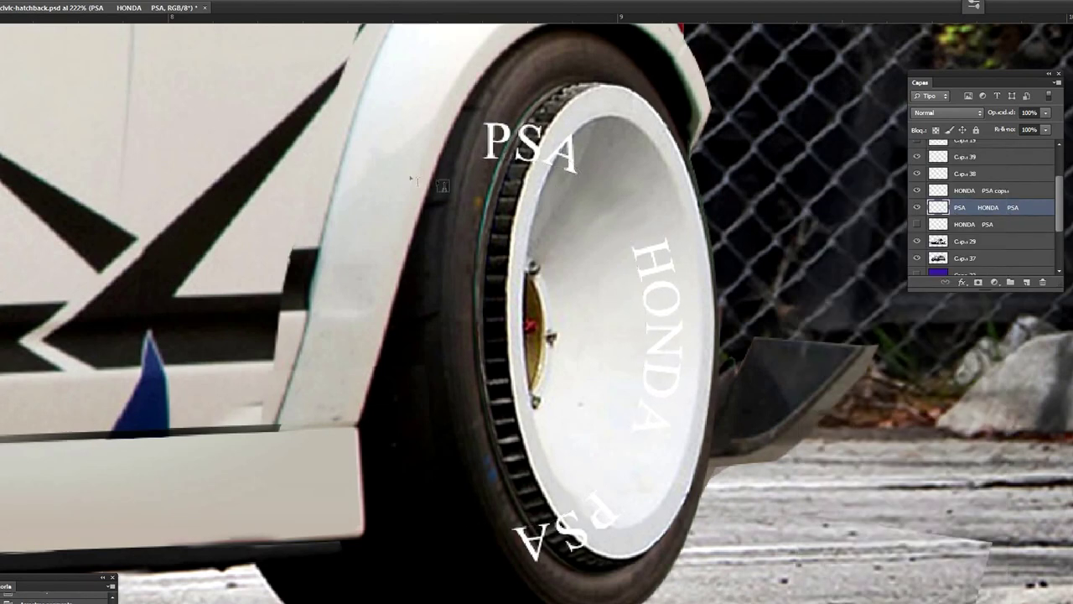
{"action": "key", "text": "ctrl+t"}
{"action": "left_click_drag", "start_coordinate": [653, 287], "coordinate": [640, 271]}
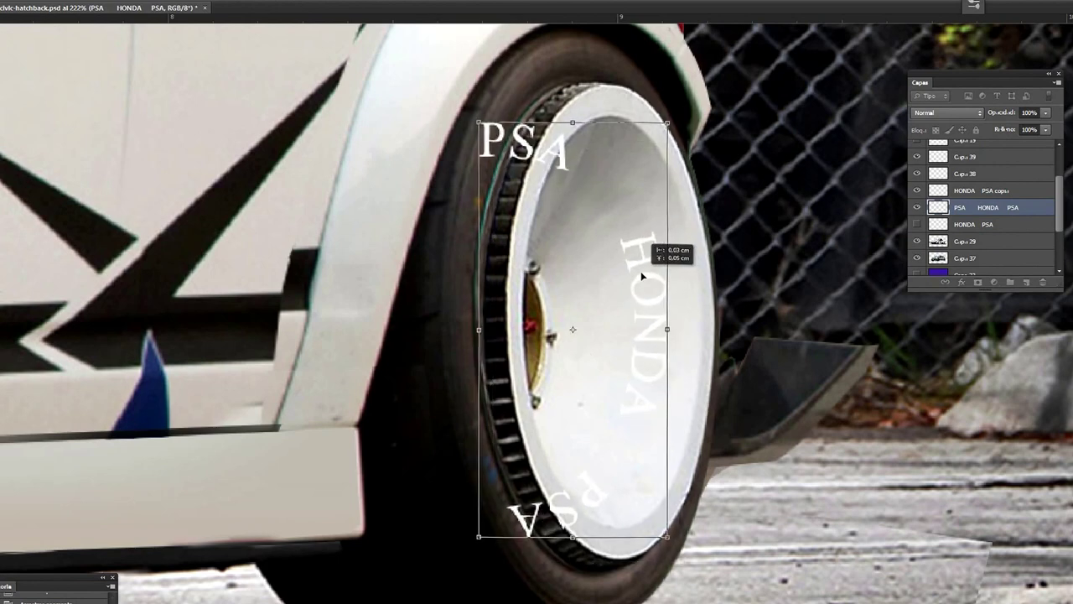
{"action": "left_click", "coordinate": [454, 212]}
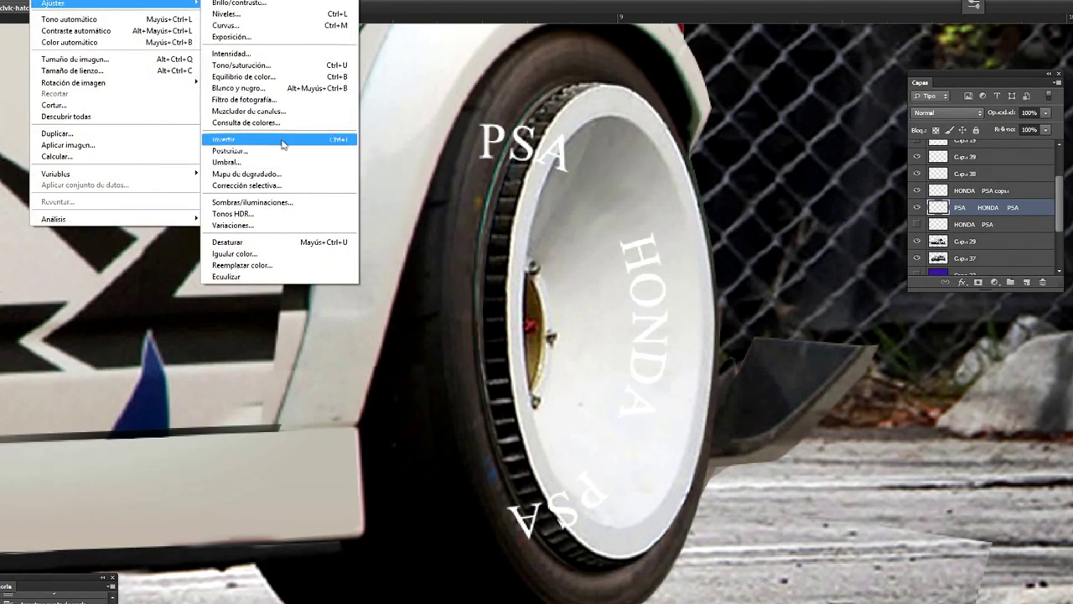
- Invert the lettering to dark and warp the top PSA along the rim
{"action": "left_click", "coordinate": [251, 137]}
{"action": "left_click_drag", "start_coordinate": [567, 165], "coordinate": [588, 172]}
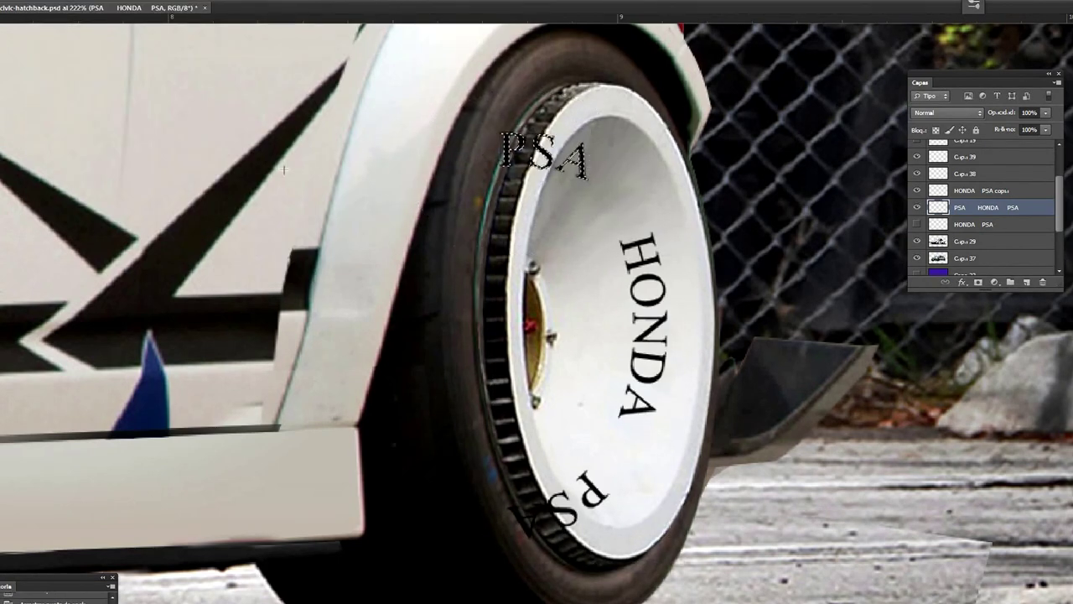
{"action": "right_click", "coordinate": [575, 168]}
{"action": "left_click", "coordinate": [659, 259]}
{"action": "left_click_drag", "start_coordinate": [630, 91], "coordinate": [666, 139]}
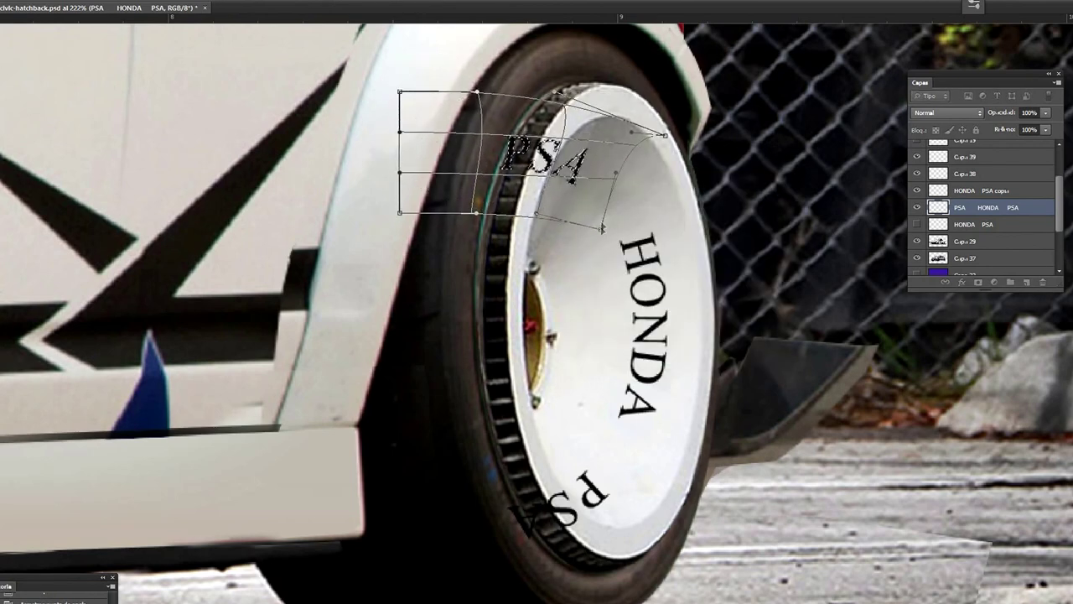
{"action": "left_click", "coordinate": [450, 210]}
- Warp the lower PSA so it bends with the rim
{"action": "right_click", "coordinate": [540, 508]}
{"action": "left_click", "coordinate": [624, 369]}
{"action": "left_click_drag", "start_coordinate": [453, 481], "coordinate": [476, 472]}
{"action": "left_click_drag", "start_coordinate": [579, 495], "coordinate": [616, 501]}
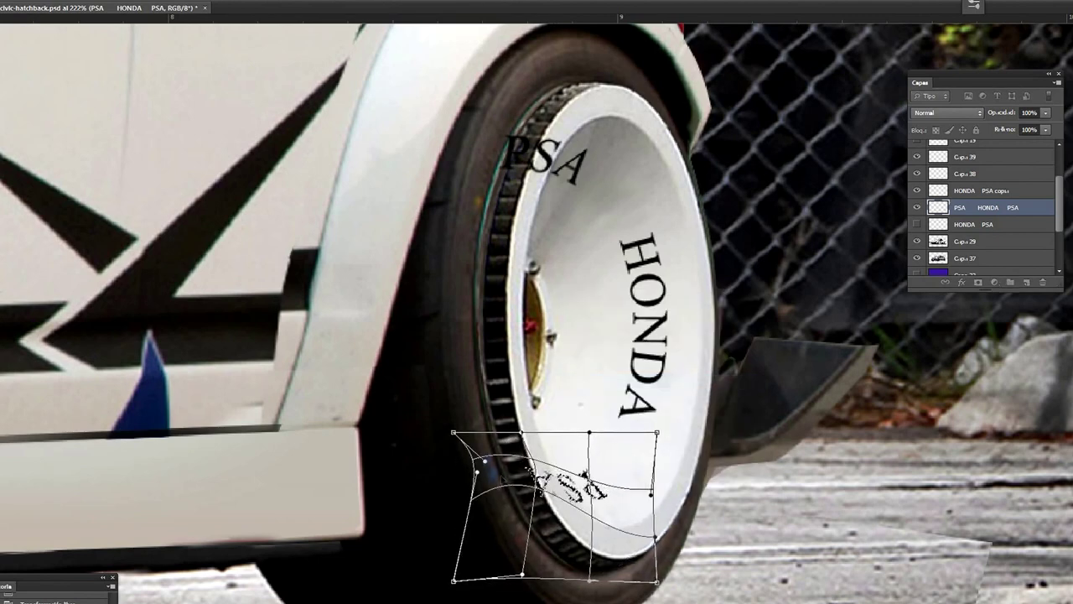
{"action": "key", "text": "b"}
{"action": "left_click", "coordinate": [450, 210]}
{"action": "right_click", "coordinate": [594, 485]}
{"action": "key", "text": "Escape"}
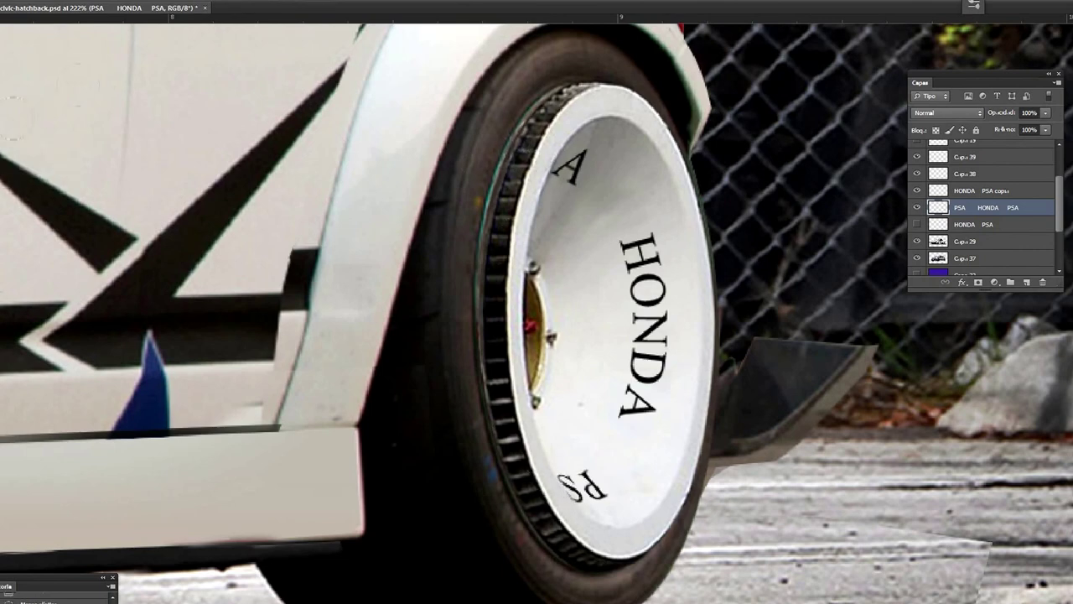
- Lighten the wheel lettering and the selected upper wheel area with Brightness/Contrast
{"action": "left_click", "coordinate": [50, 2]}
{"action": "left_click", "coordinate": [252, 7]}
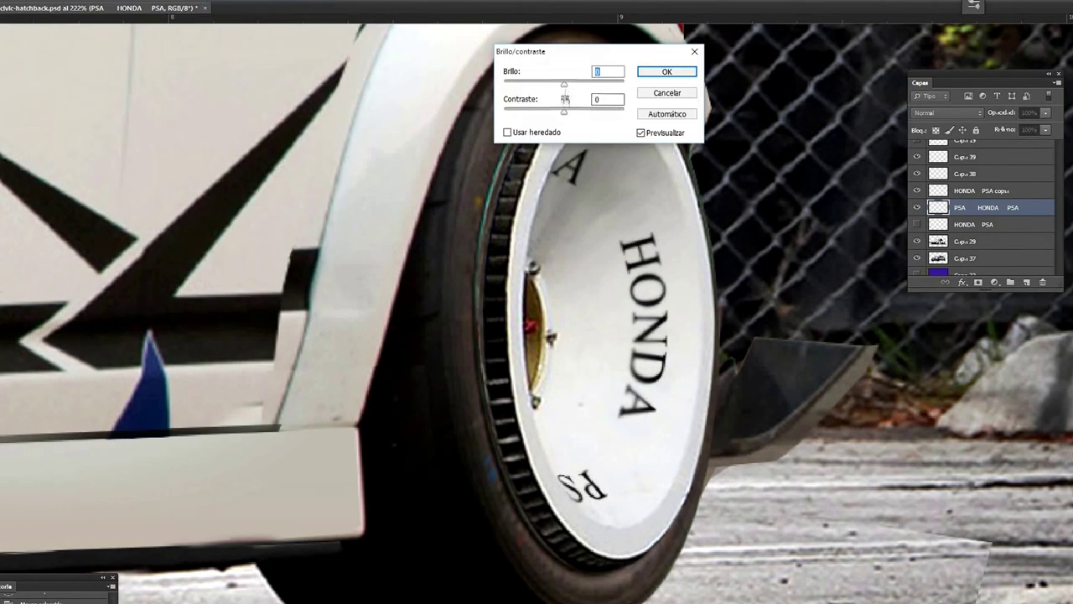
{"action": "key", "text": "Escape"}
{"action": "left_click_drag", "start_coordinate": [578, 308], "coordinate": [574, 312]}
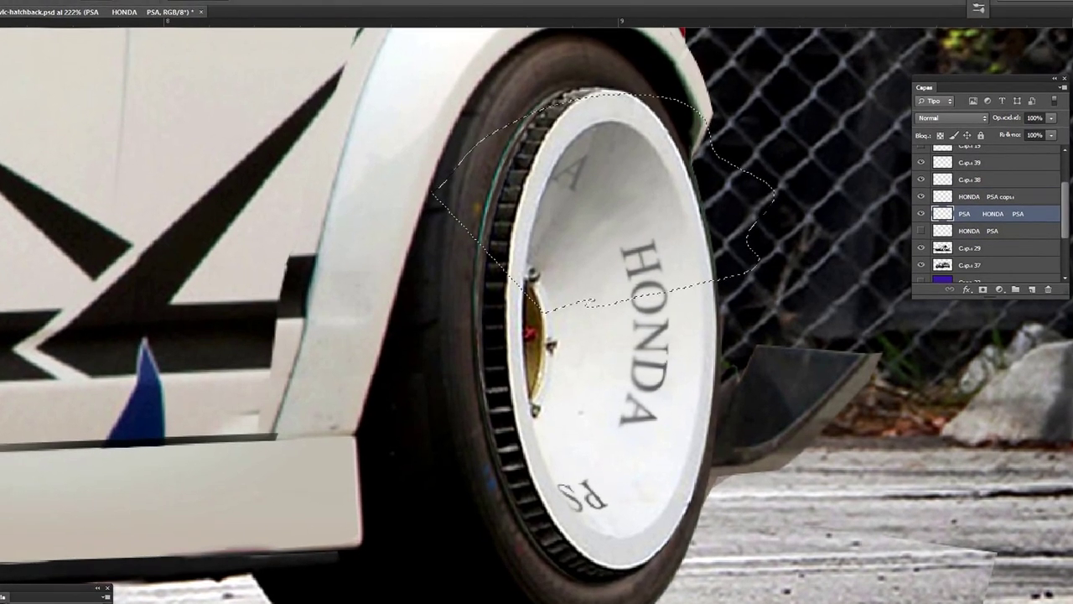
{"action": "left_click", "coordinate": [50, 1]}
{"action": "left_click", "coordinate": [226, 11]}
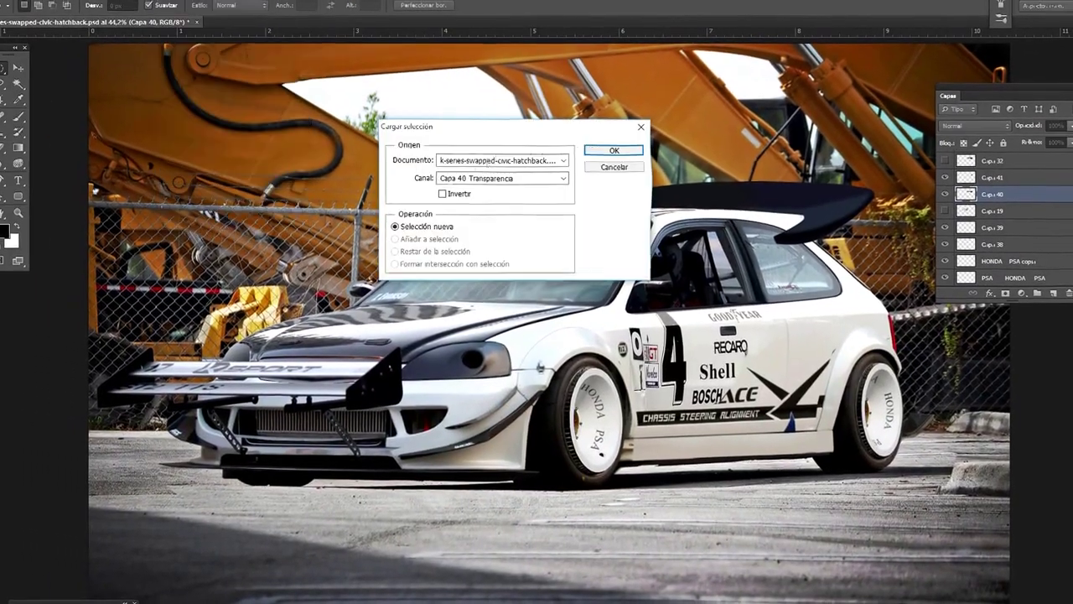
{"action": "key", "text": "Return"}
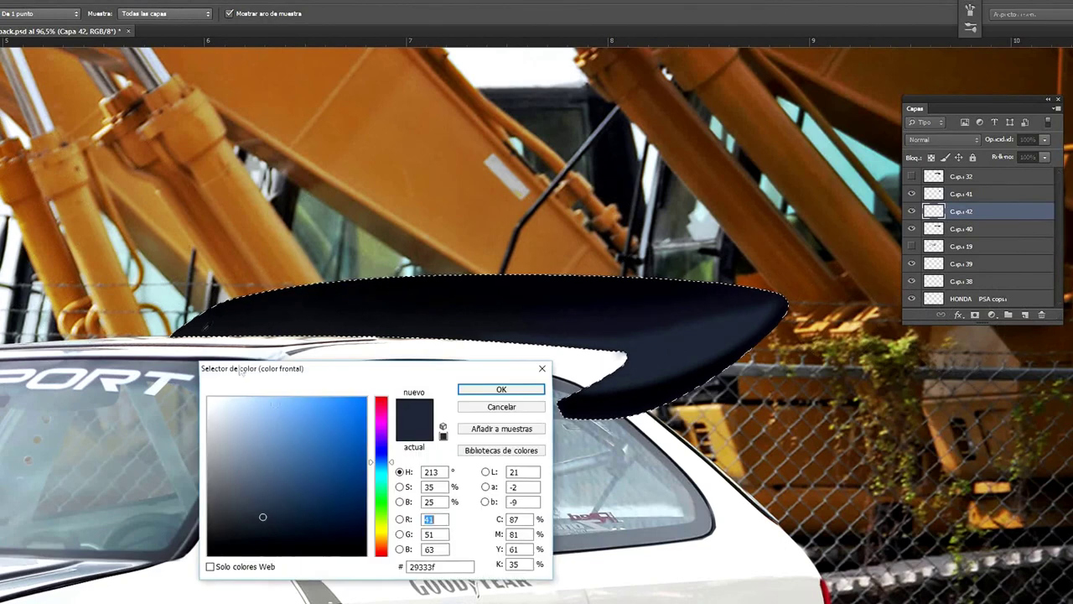
- Pick dark navy #29333f and brush shading along the spoiler top on a new layer
{"action": "left_click", "coordinate": [520, 392]}
{"action": "left_click", "coordinate": [1026, 314]}
{"action": "right_click", "coordinate": [545, 204]}
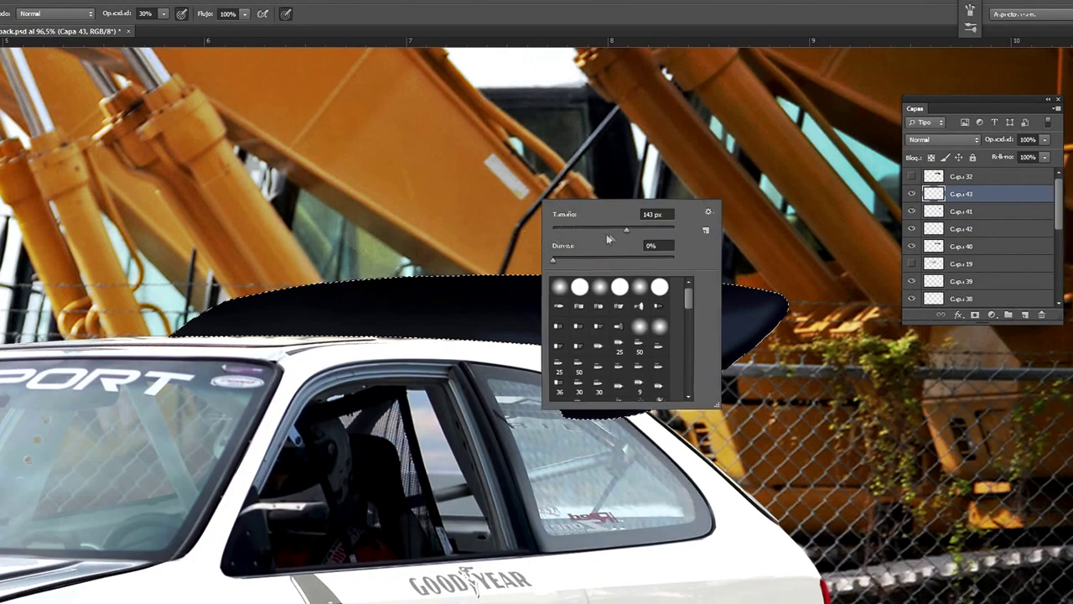
{"action": "left_click_drag", "start_coordinate": [268, 306], "coordinate": [778, 306]}
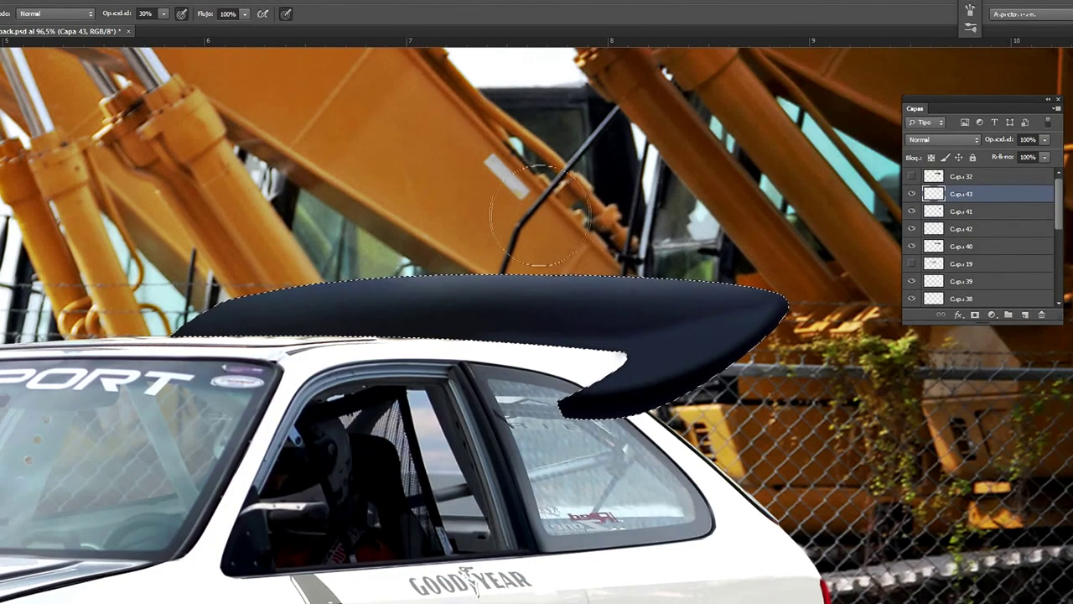
- Undo the spoiler strokes and apply a 3.5 Gaussian blur to the spoiler
{"action": "key", "text": "ctrl+z"}
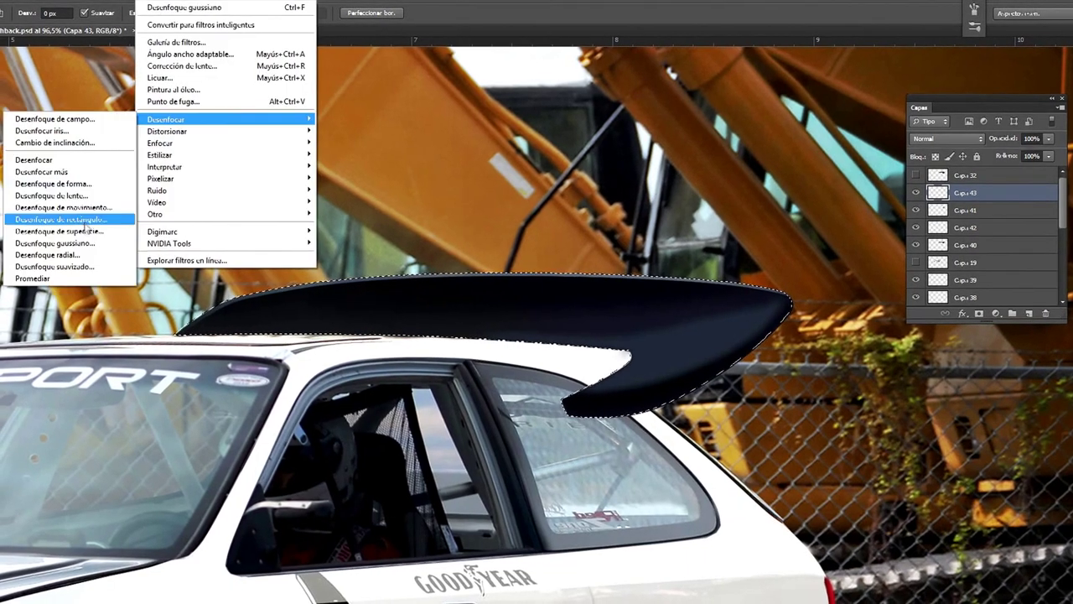
{"action": "mouse_move", "coordinate": [224, 119]}
{"action": "left_click", "coordinate": [72, 246]}
{"action": "left_click", "coordinate": [729, 66]}
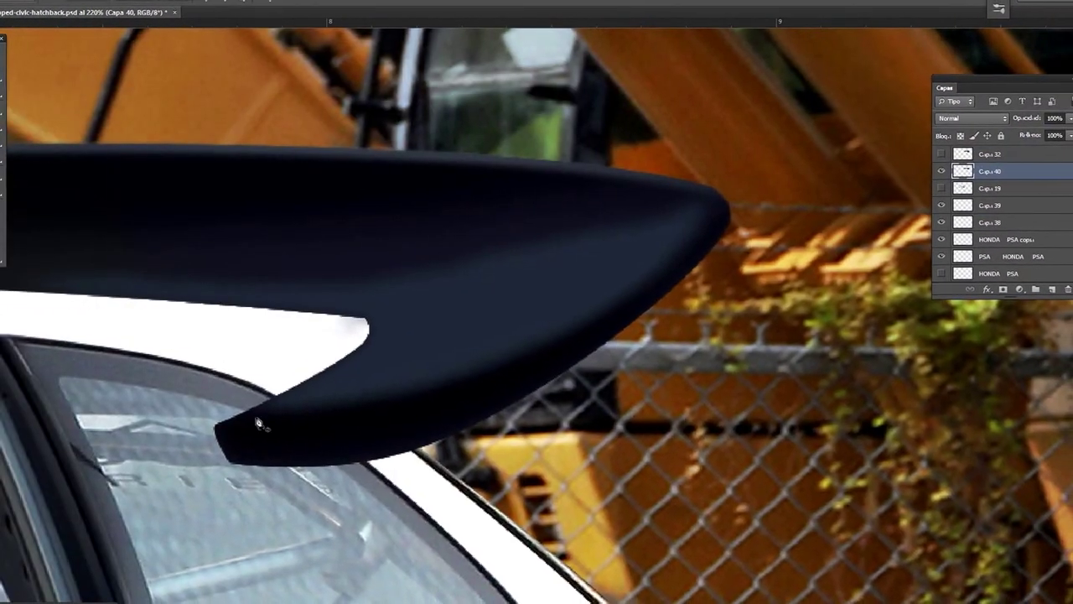
- Path the spoiler's lower edge, make it a selection and paint that edge lighter
{"action": "left_click", "coordinate": [218, 421]}
{"action": "left_click", "coordinate": [706, 218]}
{"action": "left_click_drag", "start_coordinate": [546, 286], "coordinate": [545, 340]}
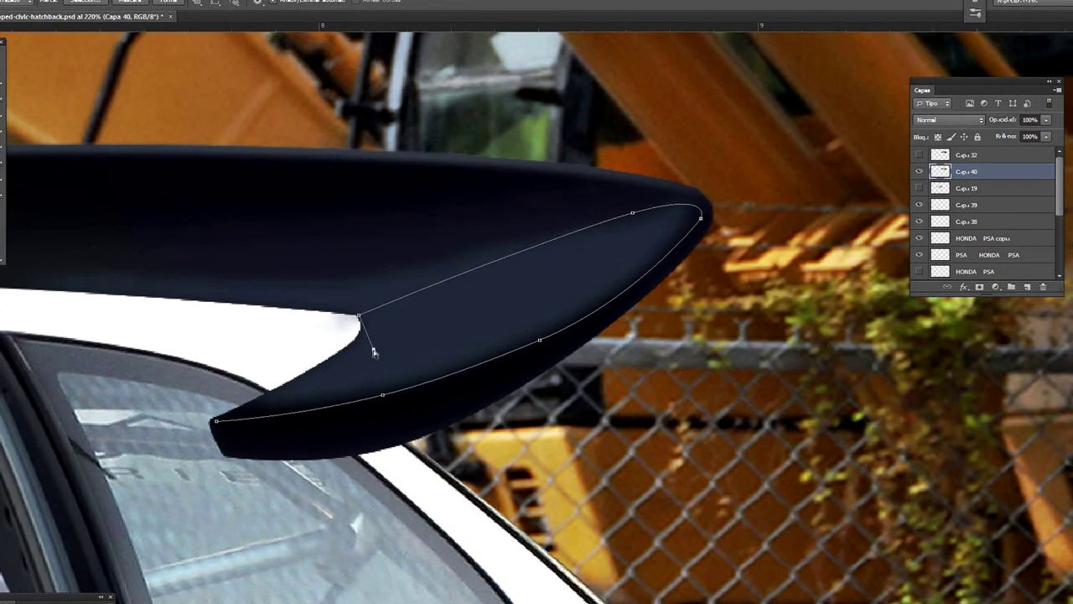
{"action": "right_click", "coordinate": [444, 243]}
{"action": "left_click", "coordinate": [503, 312]}
{"action": "key", "text": "Return"}
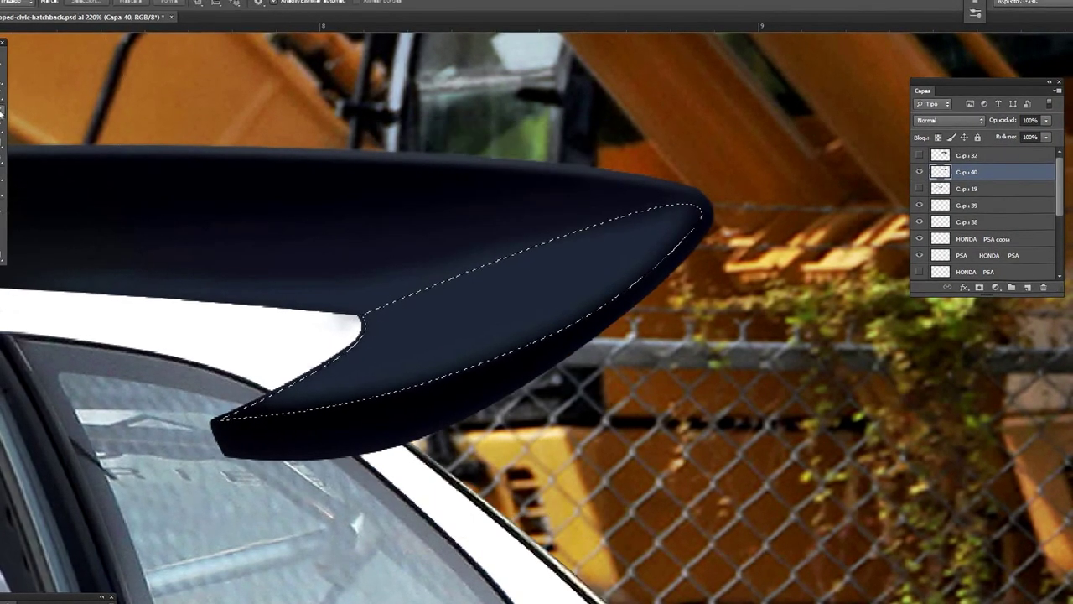
{"action": "left_click_drag", "start_coordinate": [670, 243], "coordinate": [402, 369]}
{"action": "key", "text": "ctrl+d"}
- Merge down, reload the saved spoiler selection and brighten the spoiler with Brightness/Contrast
{"action": "key", "text": "ctrl+e"}
{"action": "left_click", "coordinate": [163, 2]}
{"action": "left_click", "coordinate": [187, 23]}
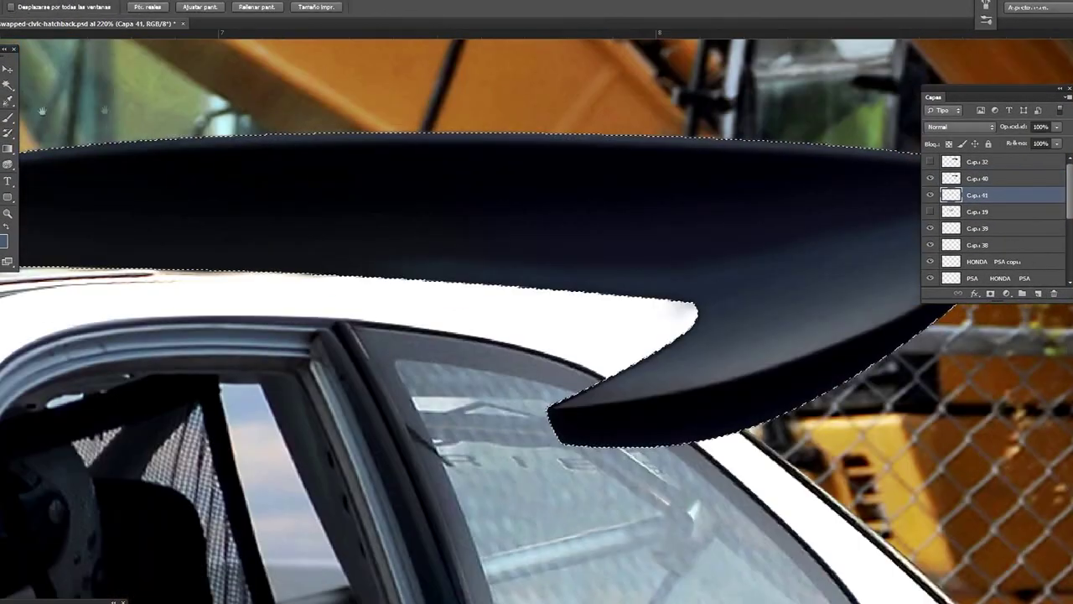
{"action": "key", "text": "b"}
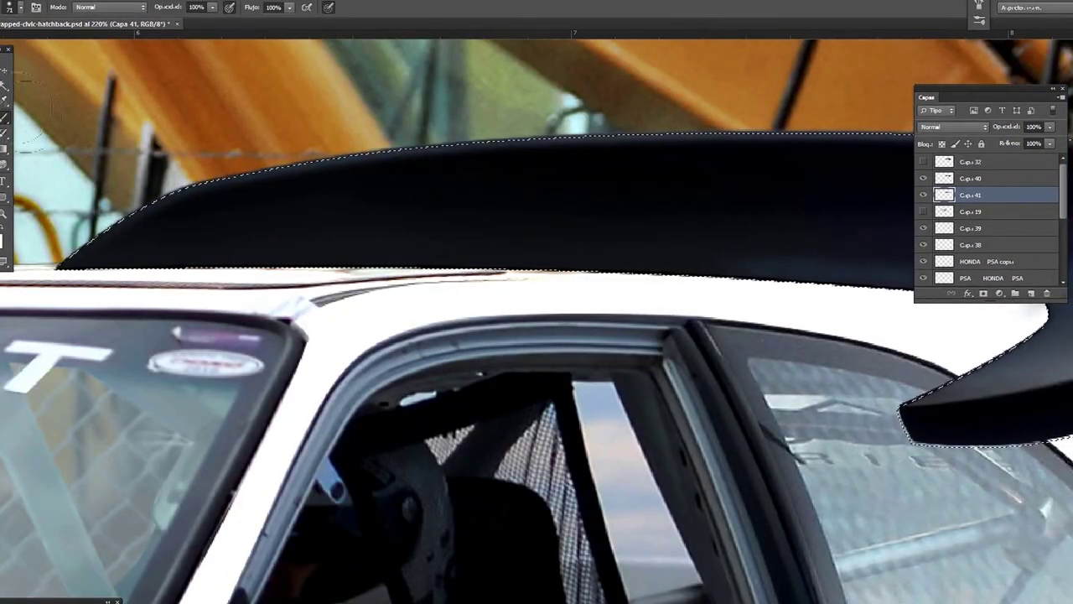
{"action": "key", "text": "ctrl+d"}
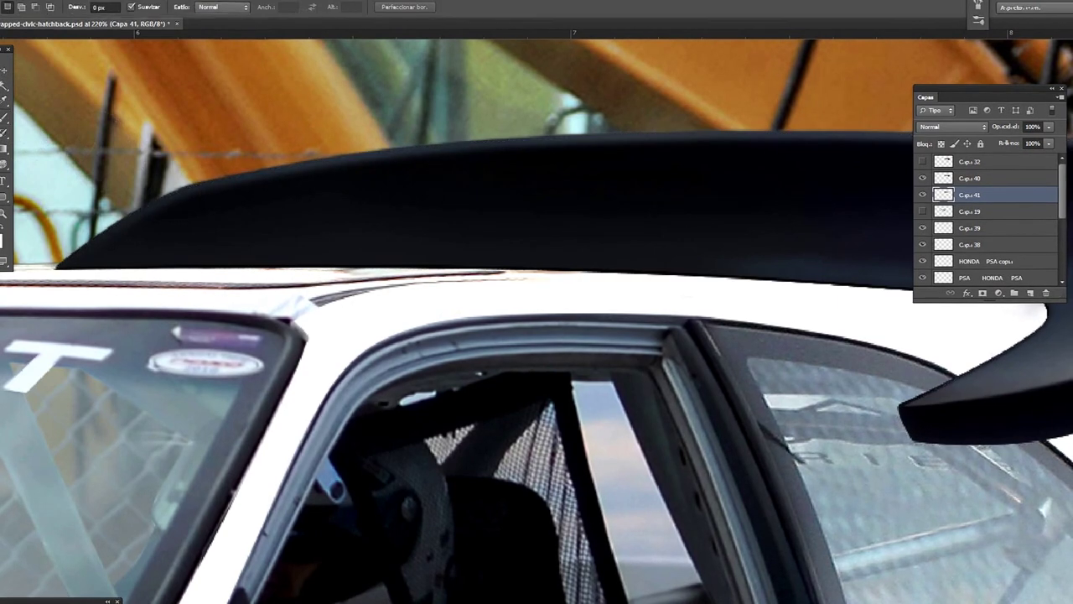
{"action": "left_click", "coordinate": [263, 16]}
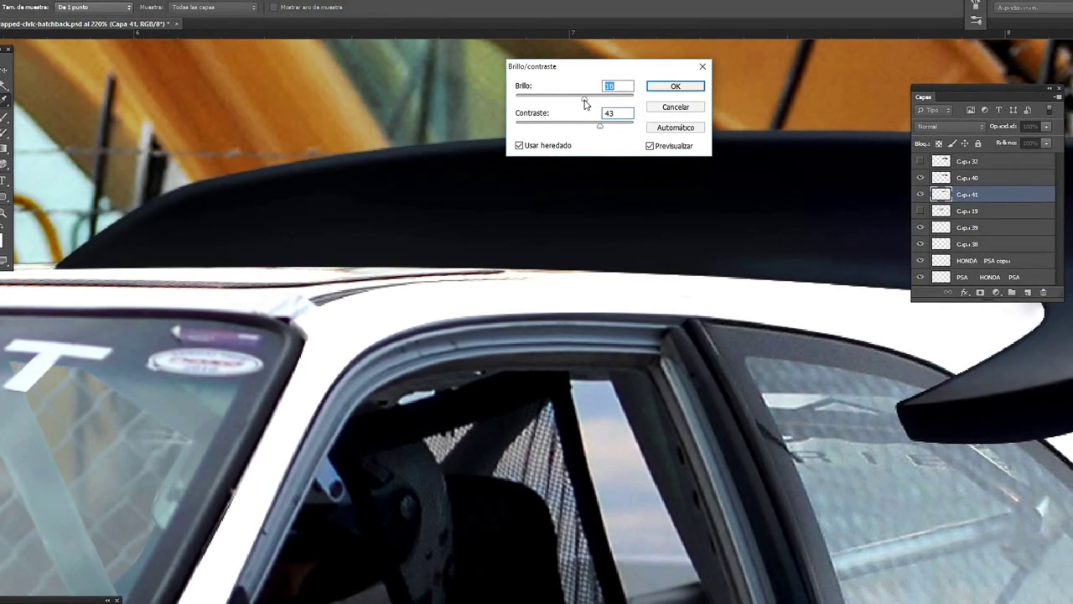
{"action": "key", "text": "Return"}
- Stroke the roof-edge path with the brush to draw a thin line under the spoiler
{"action": "key", "text": "m"}
{"action": "key", "text": "b"}
{"action": "right_click", "coordinate": [277, 235]}
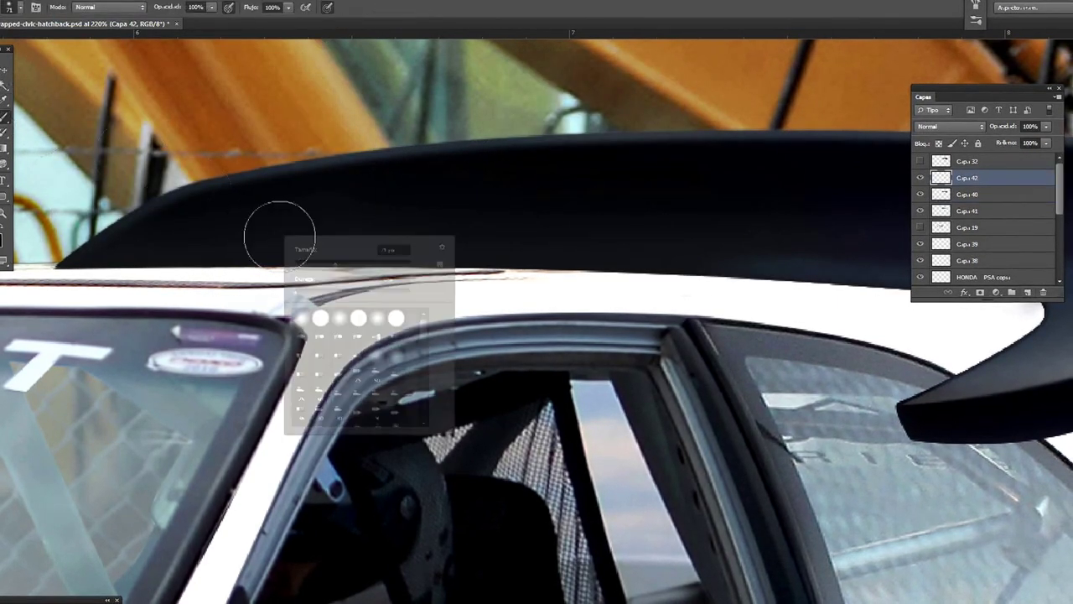
{"action": "key", "text": "Return"}
{"action": "key", "text": "p"}
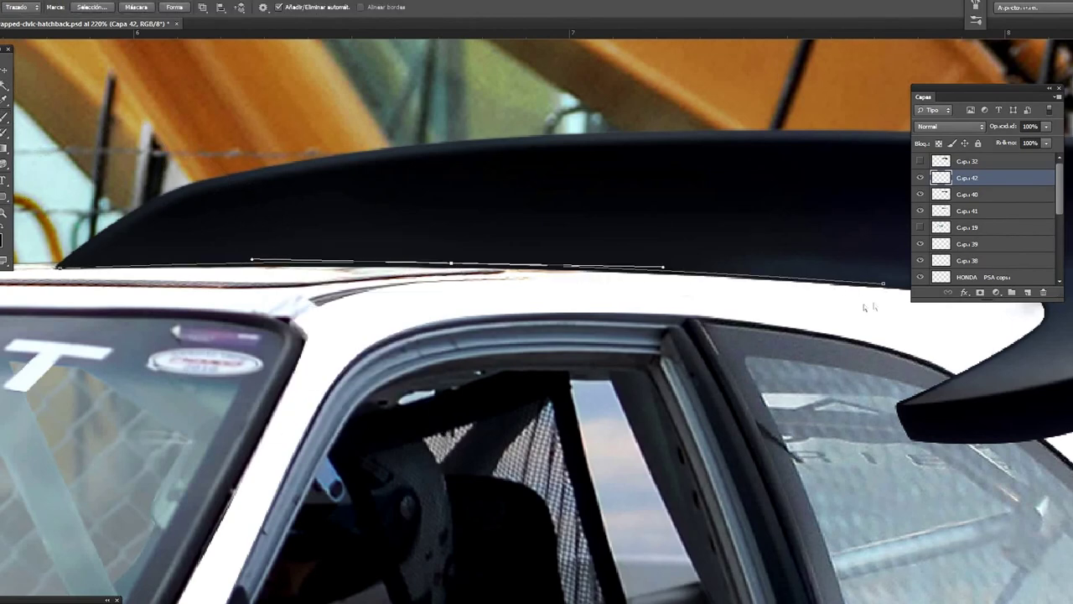
{"action": "right_click", "coordinate": [392, 203]}
{"action": "key", "text": "Escape"}
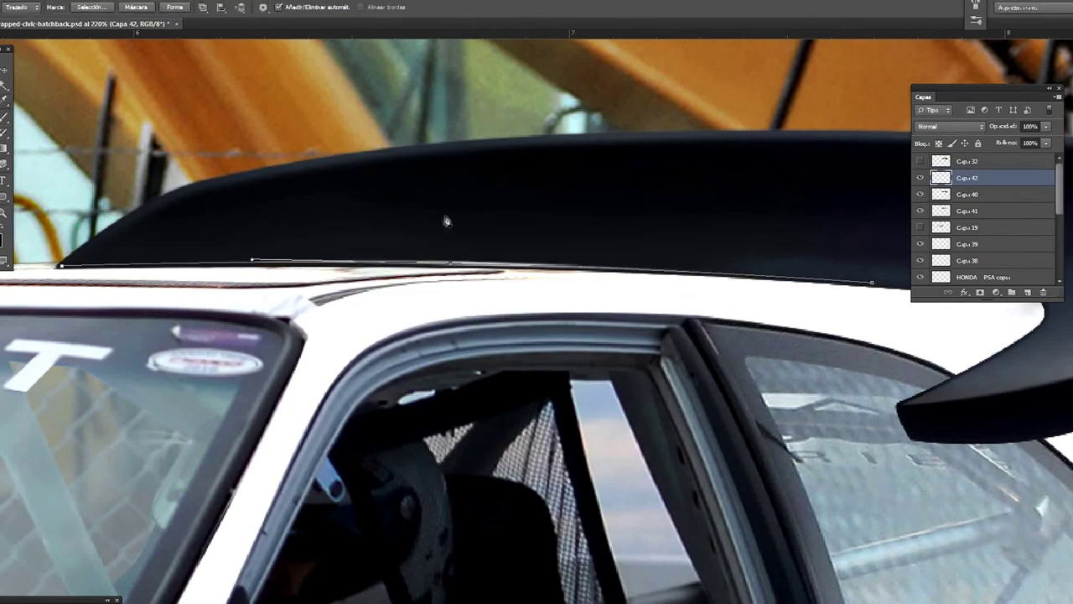
{"action": "right_click", "coordinate": [240, 249]}
{"action": "left_click", "coordinate": [611, 172]}
{"action": "left_click", "coordinate": [587, 196]}
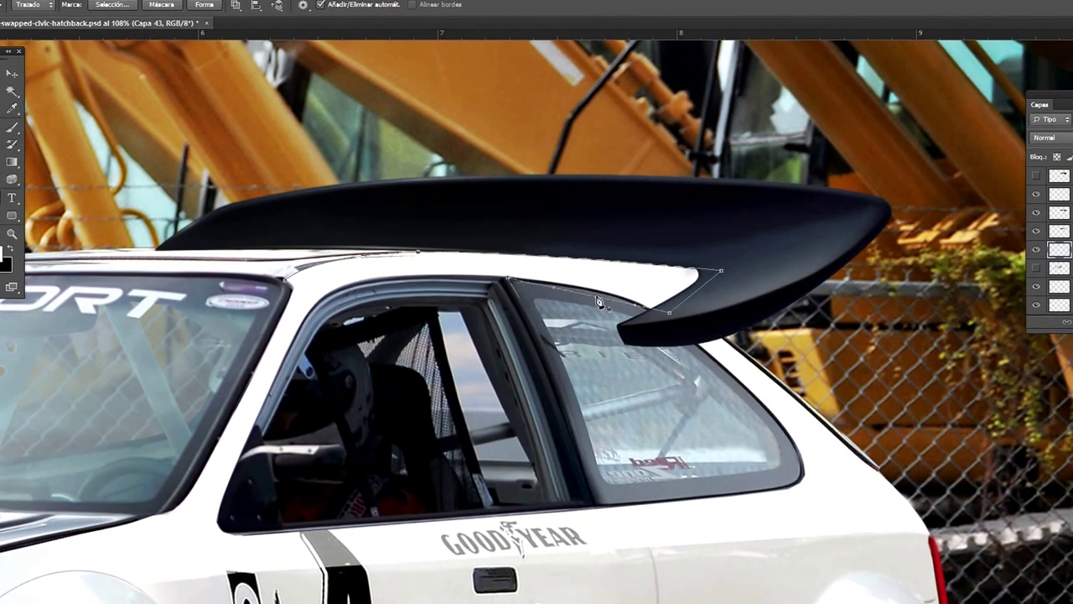
- Extend the path along the rear-window top and roof edge and convert it to a selection
{"action": "left_click_drag", "start_coordinate": [610, 297], "coordinate": [631, 299]}
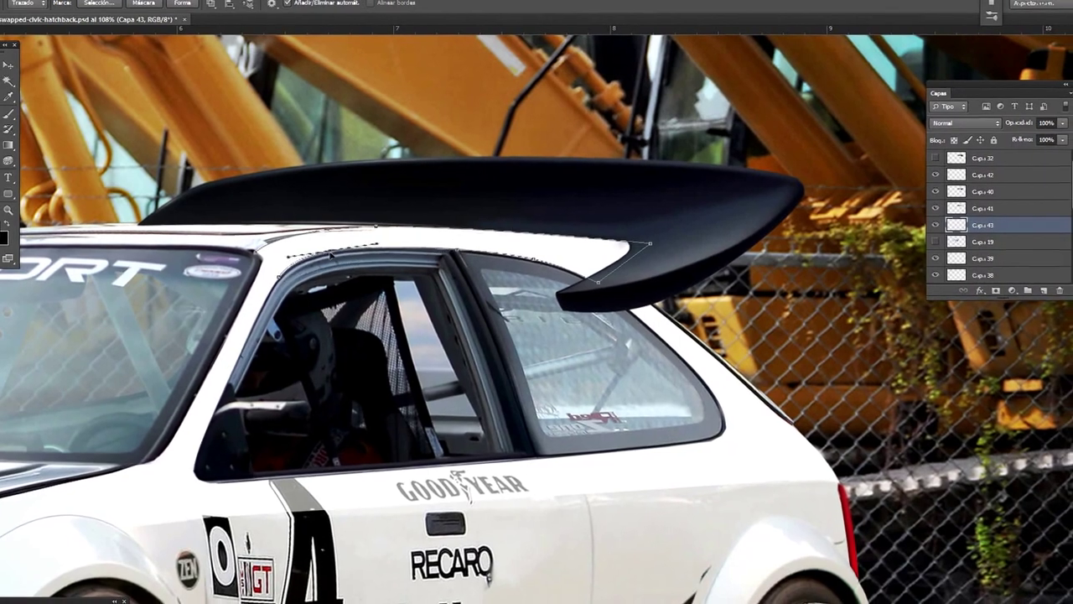
{"action": "left_click", "coordinate": [327, 252]}
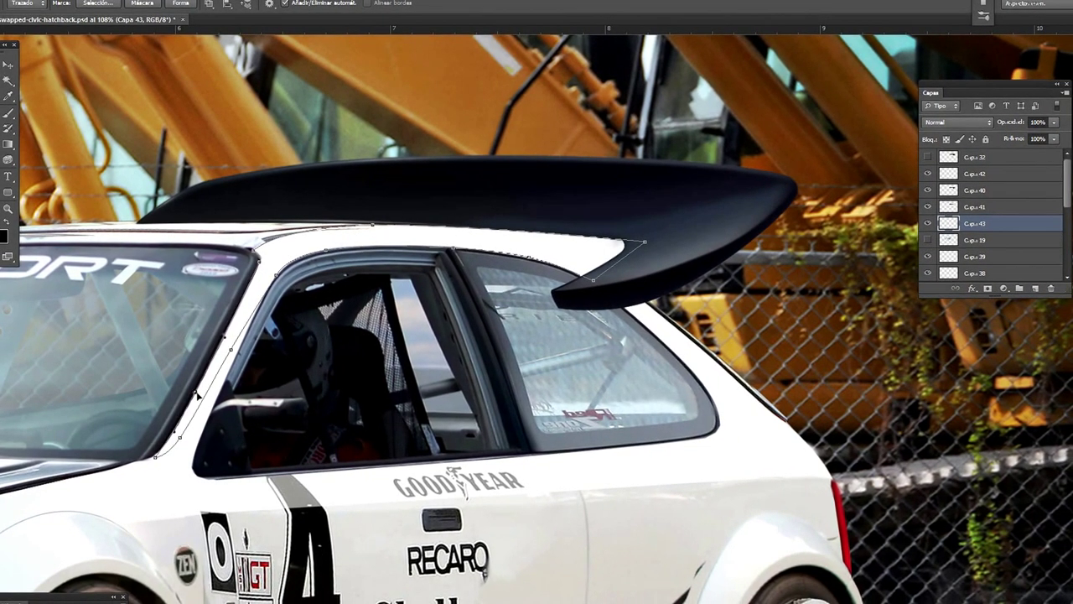
{"action": "right_click", "coordinate": [366, 243]}
{"action": "key", "text": "Return"}
- Set a 156 px brush and light grey paint colour, and add a new shading layer
{"action": "key", "text": "i"}
{"action": "right_click", "coordinate": [676, 310]}
{"action": "left_click_drag", "start_coordinate": [704, 335], "coordinate": [755, 336]}
{"action": "key", "text": "Return"}
{"action": "left_click", "coordinate": [6, 234]}
{"action": "key", "text": "Return"}
{"action": "left_click", "coordinate": [5, 252]}
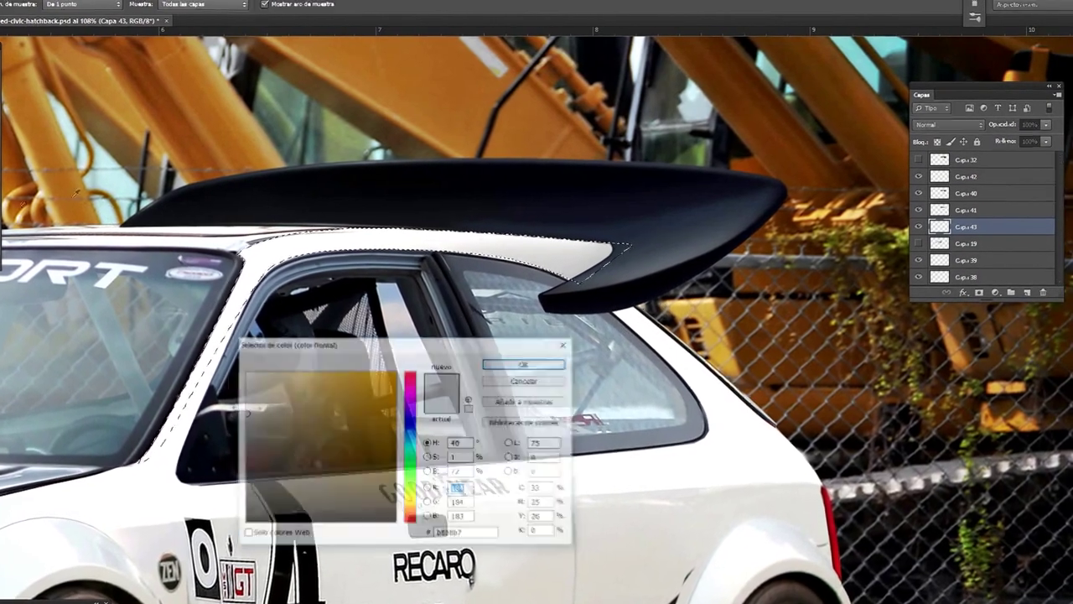
{"action": "key", "text": "Return"}
{"action": "left_click", "coordinate": [1030, 296]}
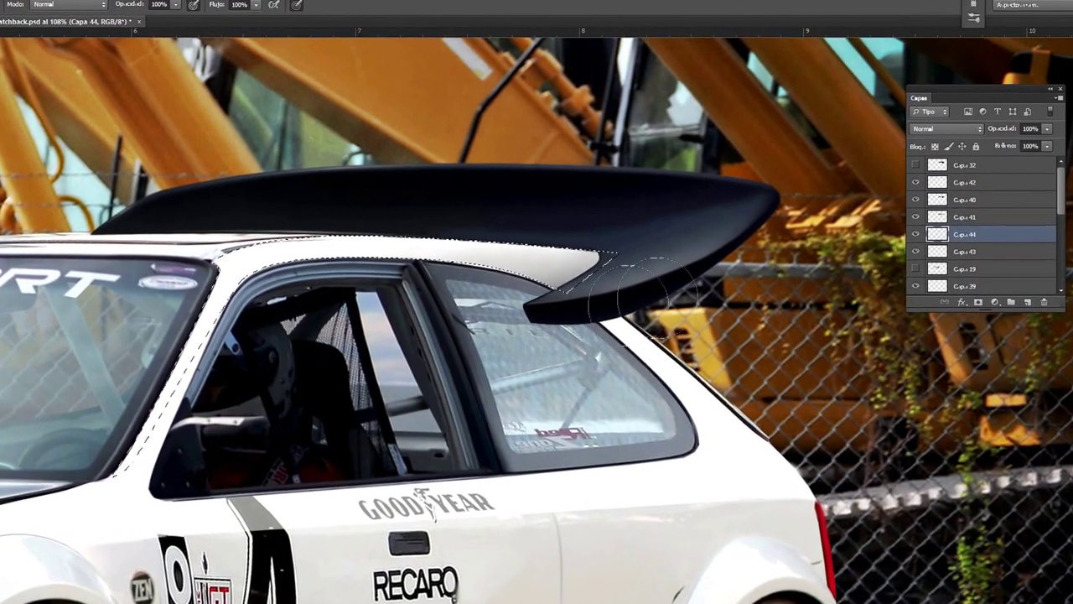
- Zoom in on the spoiler tip and turn the path beneath it into a selection
{"action": "key", "text": "z"}
{"action": "left_click_drag", "start_coordinate": [519, 310], "coordinate": [587, 310]}
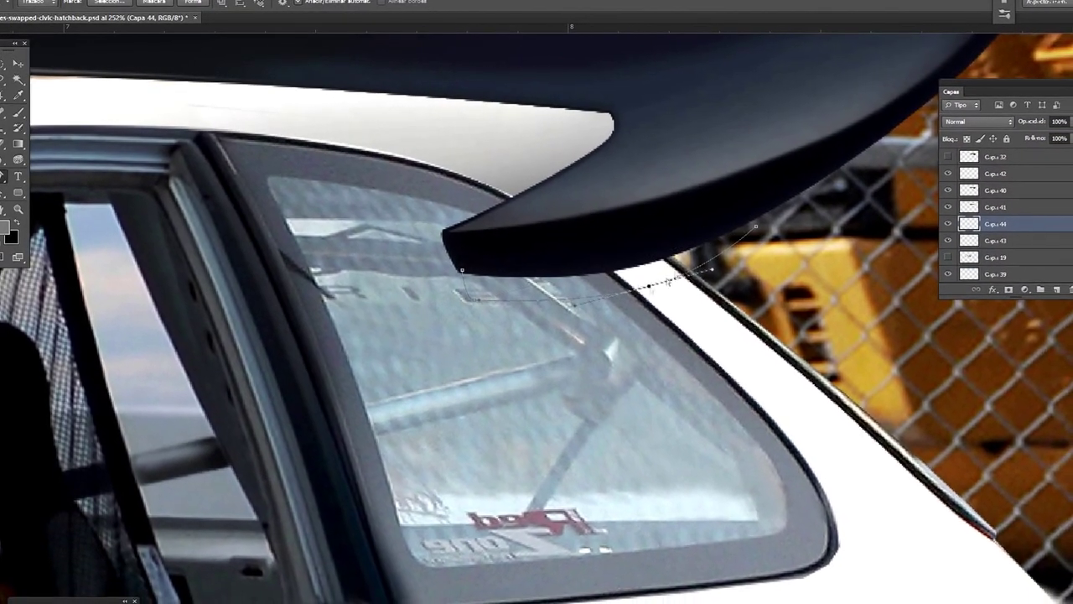
{"action": "right_click", "coordinate": [597, 225]}
{"action": "left_click", "coordinate": [645, 278]}
{"action": "key", "text": "Return"}
{"action": "scroll", "coordinate": [989, 218], "scroll_direction": "down", "scroll_amount": 5}
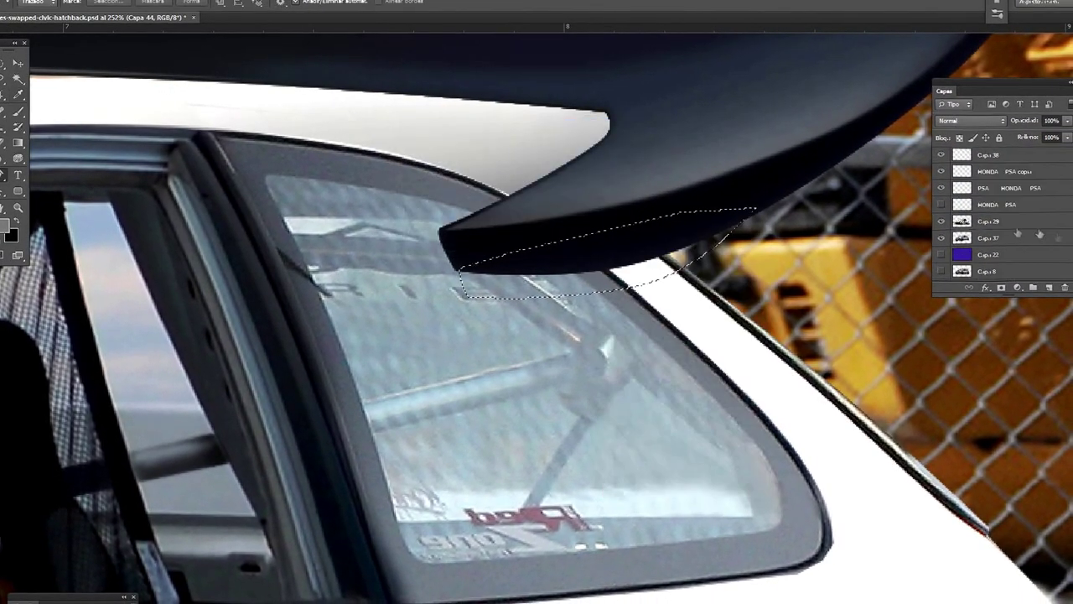
{"action": "scroll", "coordinate": [998, 218], "scroll_direction": "up", "scroll_amount": 3}
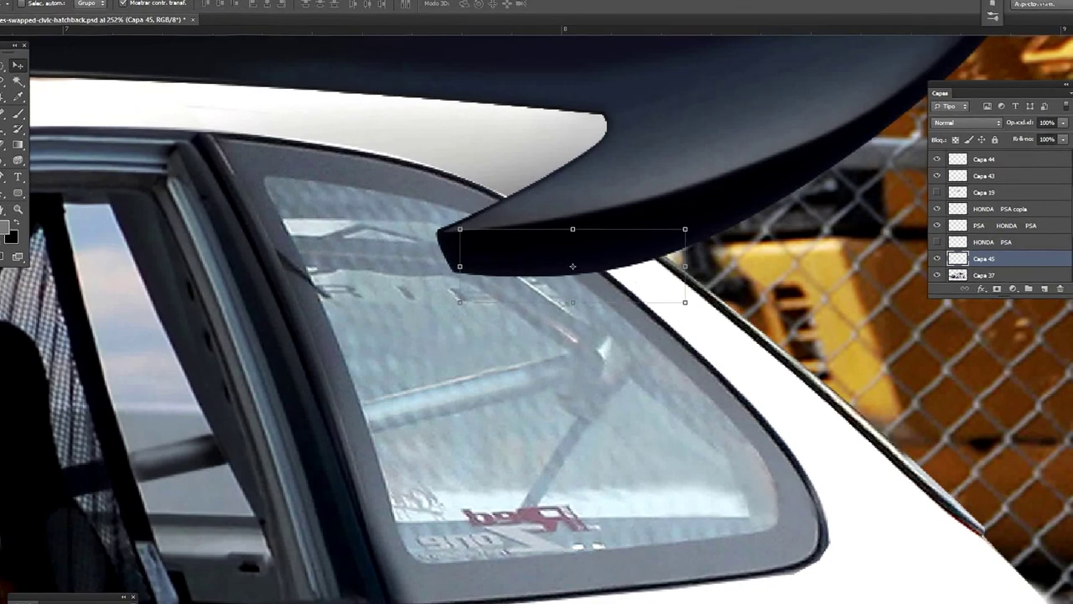
- Darken the rear-window shadow layer with Brightness/Contrast
{"action": "left_click", "coordinate": [251, 22]}
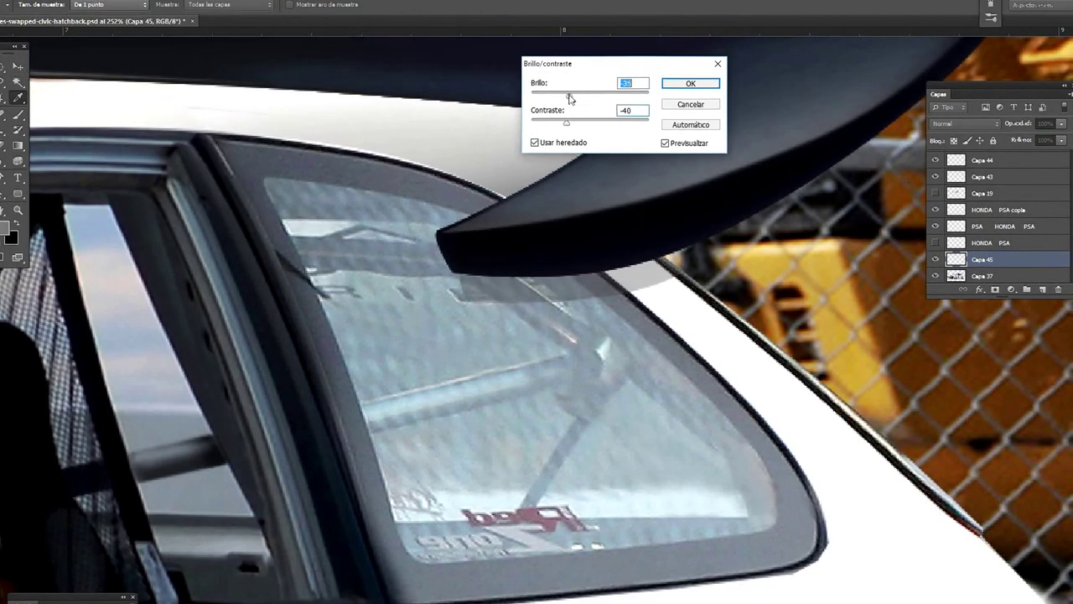
{"action": "key", "text": "Return"}
{"action": "key", "text": "r"}
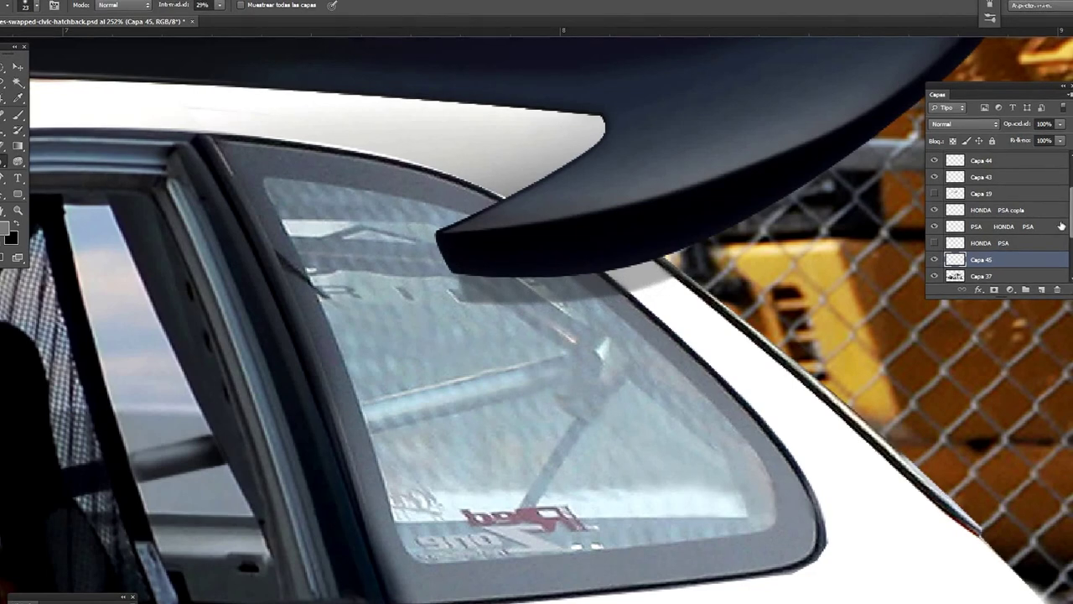
{"action": "scroll", "coordinate": [1058, 226], "scroll_direction": "up", "scroll_amount": 3}
- Load the spoiler outline from layer Capa 40 as a selection
{"action": "left_click", "coordinate": [981, 208]}
{"action": "key", "text": "Return"}
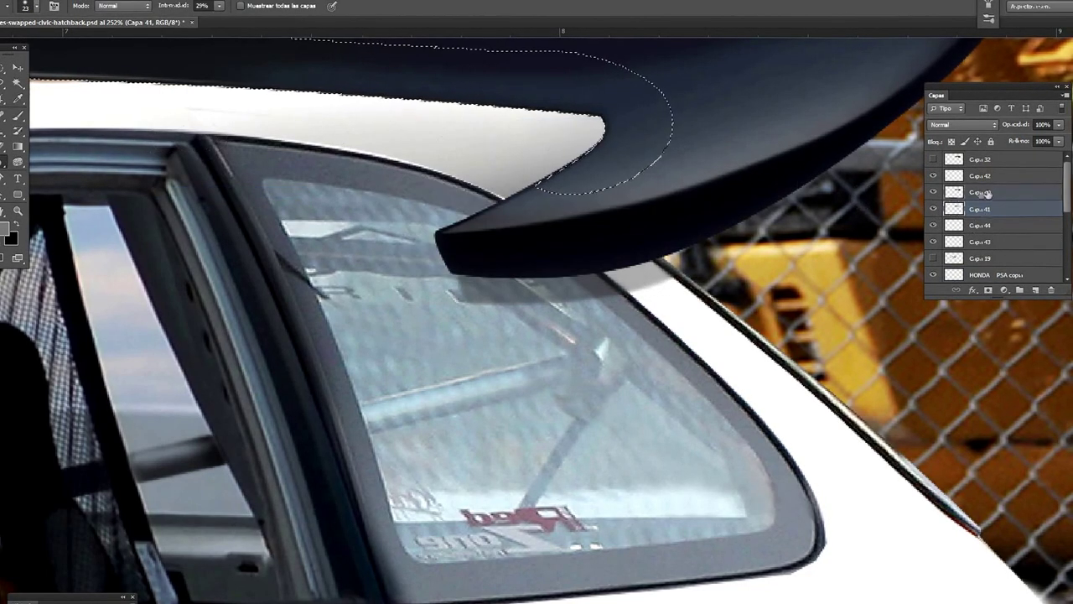
{"action": "left_click", "coordinate": [981, 192]}
{"action": "left_click", "coordinate": [180, 2]}
{"action": "left_click", "coordinate": [222, 192]}
{"action": "key", "text": "Return"}
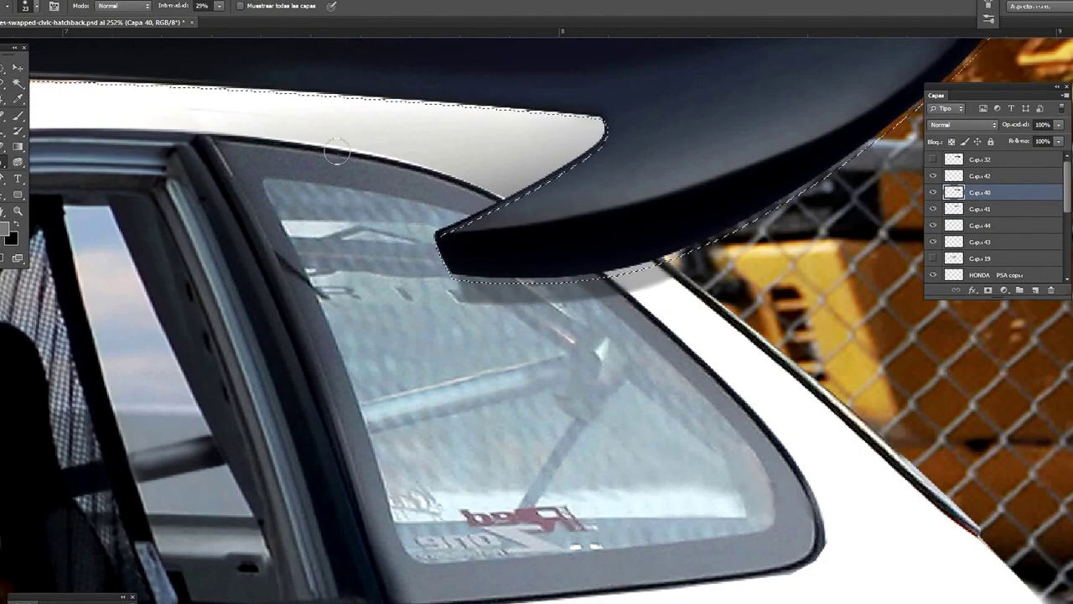
- Add a new layer above Capa 19 and lower its opacity to 74%
{"action": "key", "text": "b"}
{"action": "left_click", "coordinate": [1014, 259]}
{"action": "scroll", "coordinate": [1022, 260], "scroll_direction": "down", "scroll_amount": 1}
{"action": "right_click", "coordinate": [733, 285]}
{"action": "key", "text": "Escape"}
{"action": "key", "text": "ctrl+alt+shift+n"}
{"action": "key", "text": "m"}
{"action": "key", "text": "ctrl+d"}
{"action": "key", "text": "r"}
{"action": "left_click", "coordinate": [1046, 127]}
{"action": "left_click_drag", "start_coordinate": [1040, 143], "coordinate": [1031, 147]}
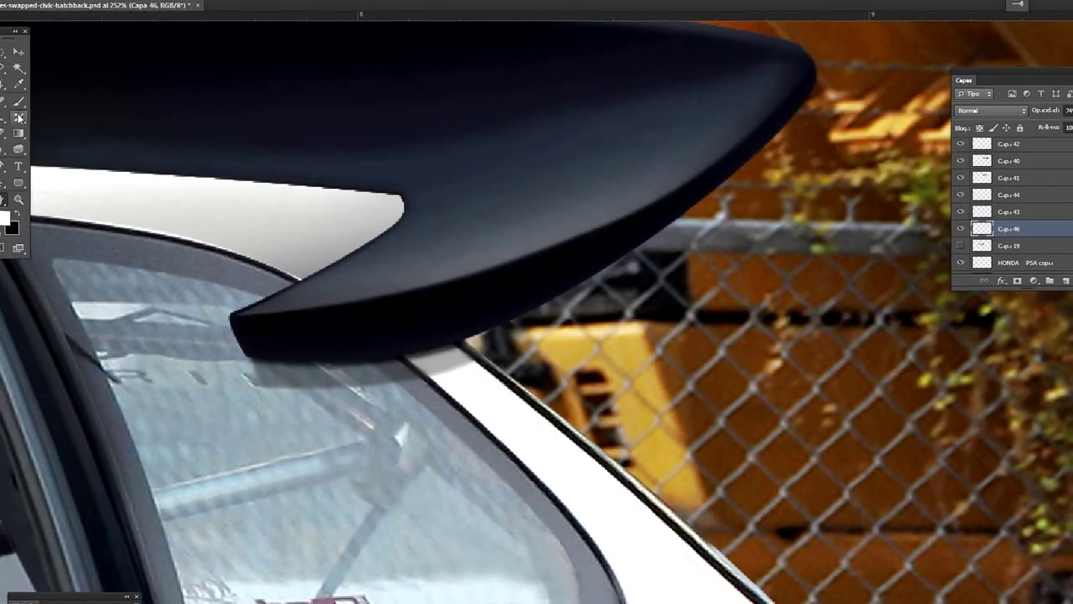
- Stroke the spoiler edge path with the brush as a highlight
{"action": "right_click", "coordinate": [202, 173]}
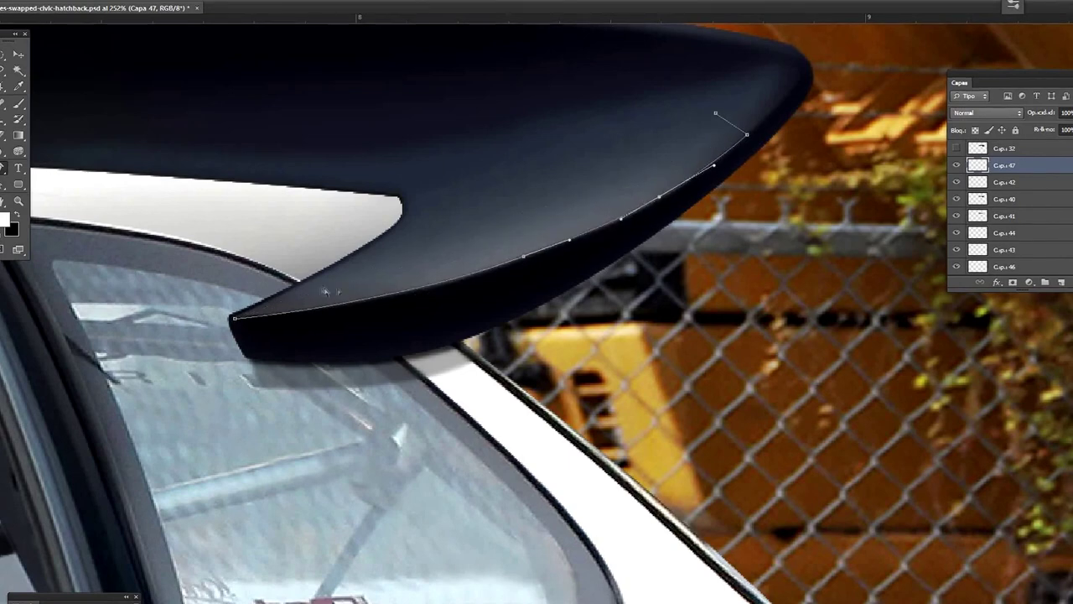
{"action": "right_click", "coordinate": [826, 125]}
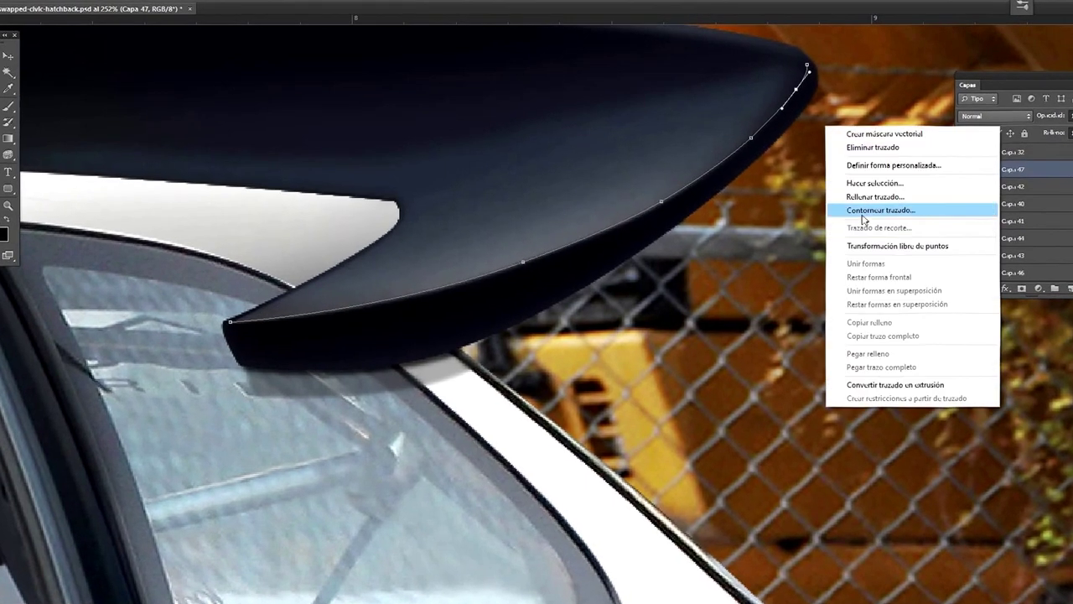
{"action": "left_click", "coordinate": [886, 210]}
{"action": "left_click", "coordinate": [627, 175]}
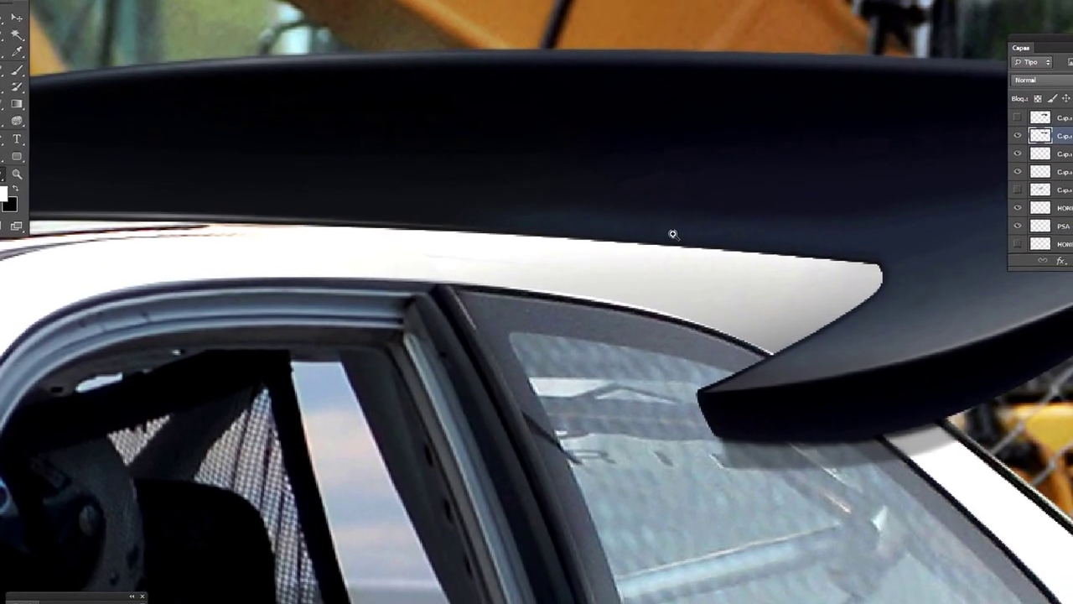
{"action": "right_click", "coordinate": [714, 260]}
{"action": "key", "text": "Return"}
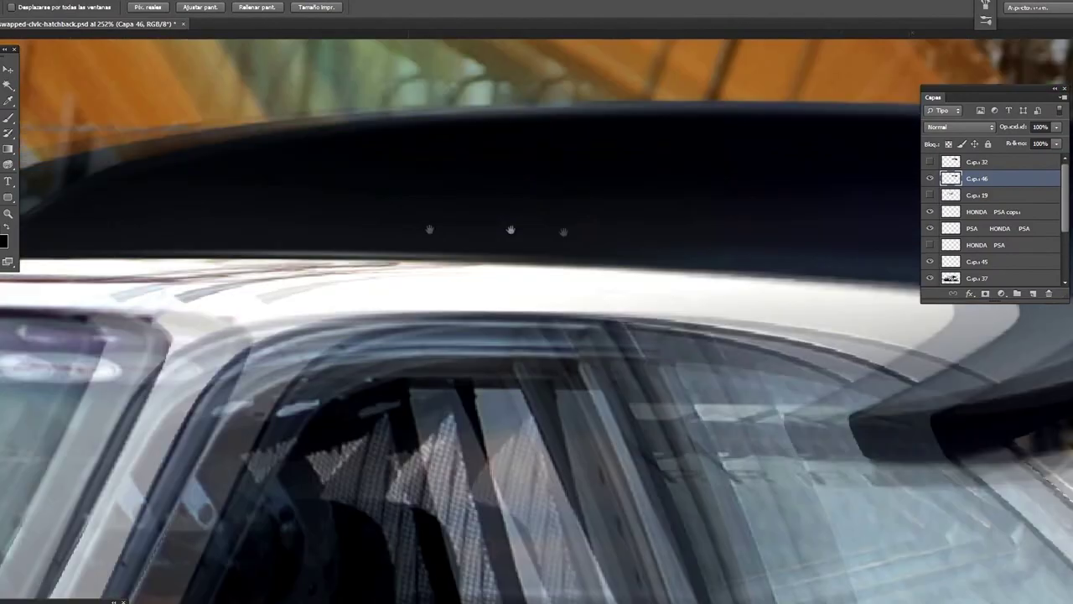
- Fit the image on screen and fill the spoiler selection black on new layer Capa 47
{"action": "left_click", "coordinate": [194, 8]}
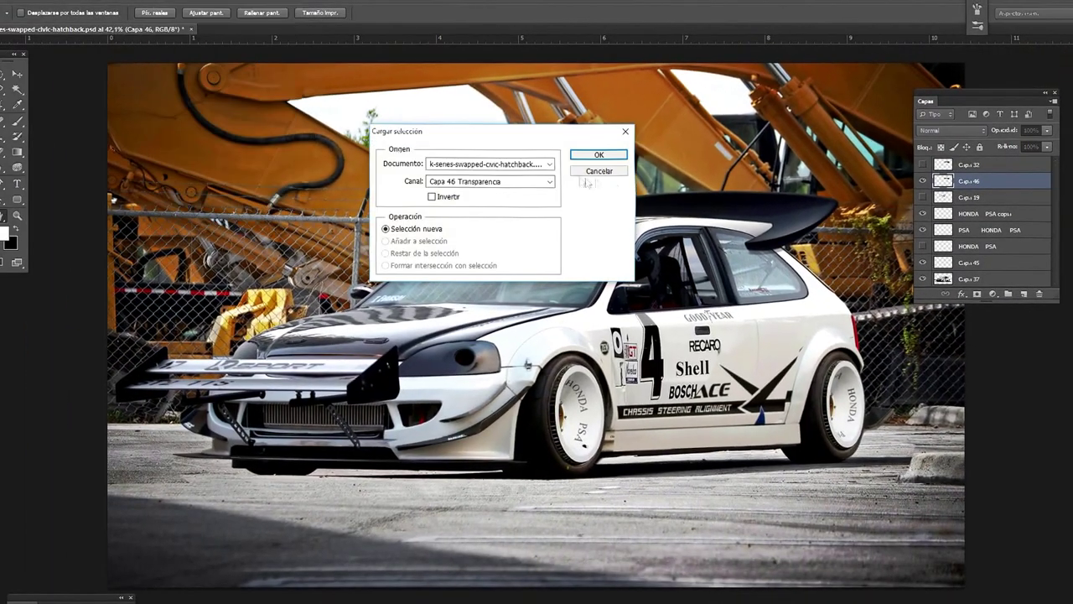
{"action": "key", "text": "Return"}
{"action": "key", "text": "b"}
{"action": "right_click", "coordinate": [710, 247]}
{"action": "left_click", "coordinate": [1024, 295]}
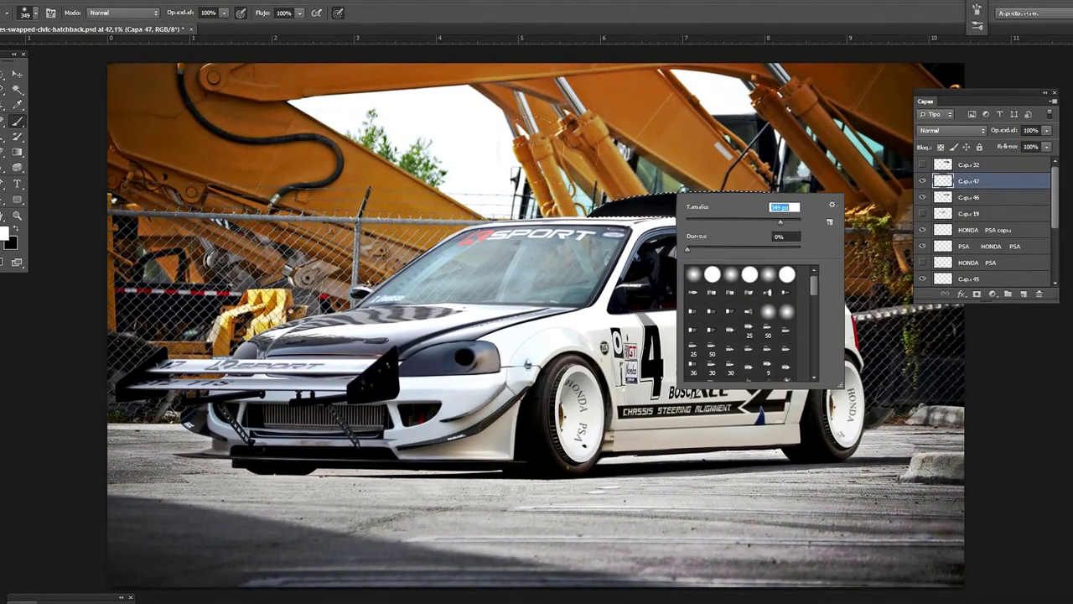
{"action": "key", "text": "Return"}
{"action": "key", "text": "alt+BackSpace"}
{"action": "key", "text": "ctrl+d"}
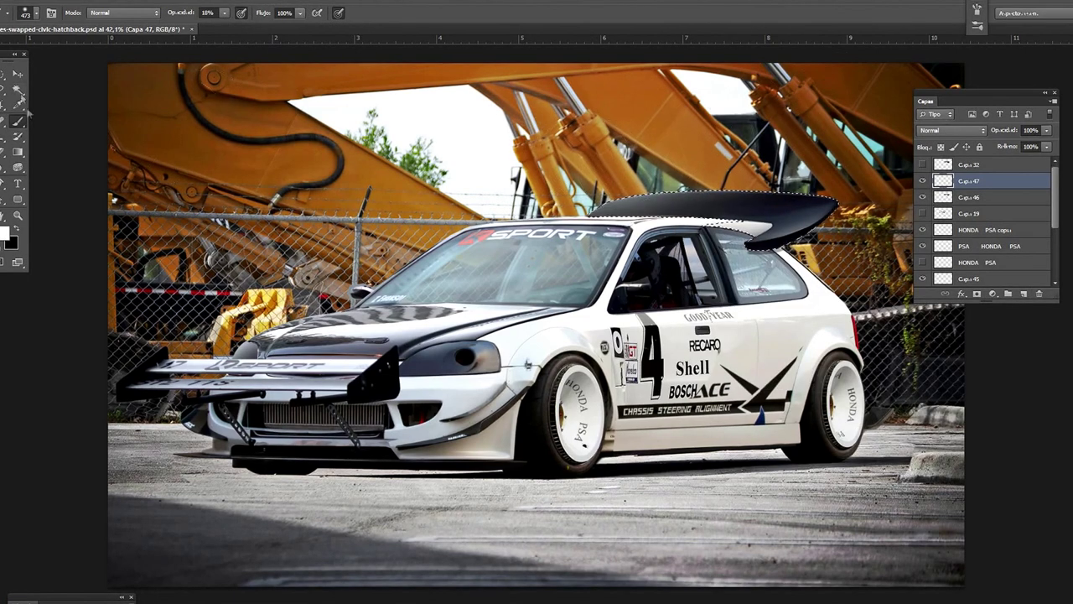
- Lower the black spoiler layer to 59% opacity and merge the shading layers into Capa 37
{"action": "key", "text": "m"}
{"action": "left_click_drag", "start_coordinate": [1046, 130], "coordinate": [1021, 147]}
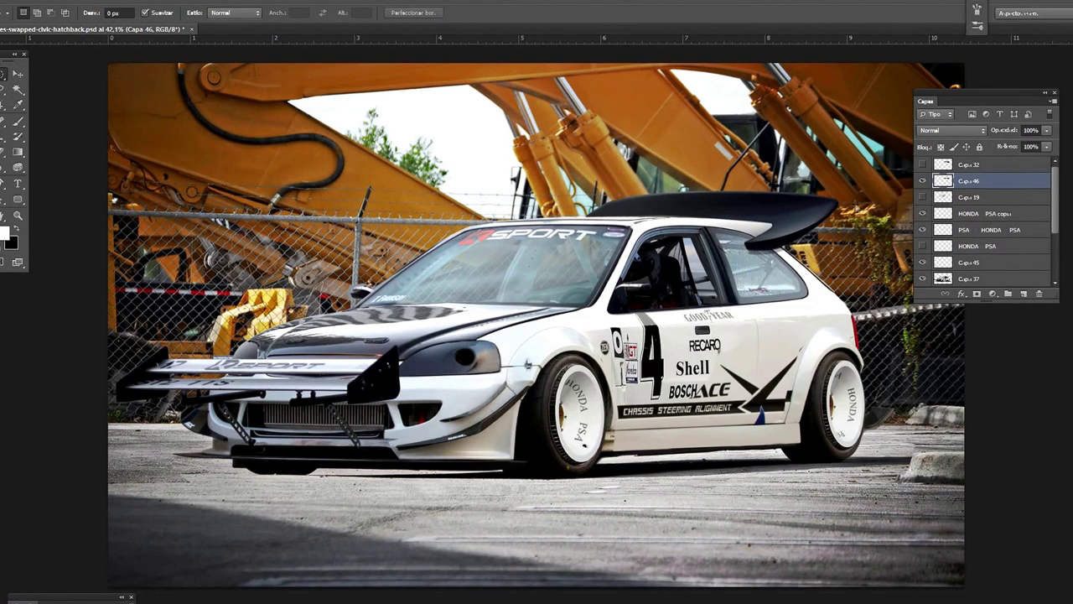
{"action": "left_click", "coordinate": [973, 278], "text": "shift"}
{"action": "key", "text": "ctrl+e"}
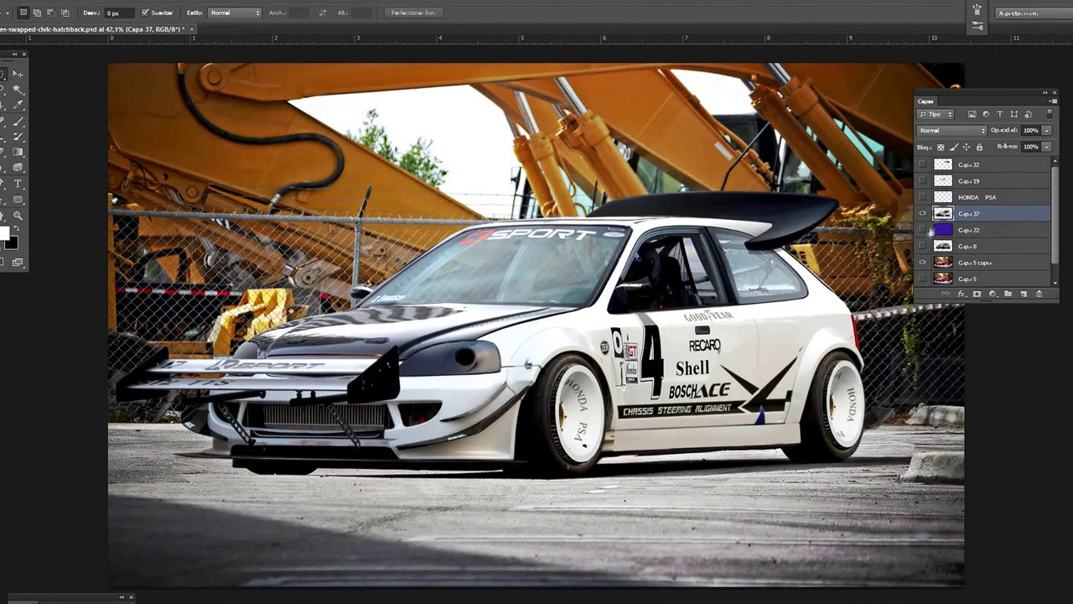
- Show backdrop Capa 22, zoom to the front bumper lip and select it with a path
{"action": "left_click", "coordinate": [922, 229]}
{"action": "key", "text": "z"}
{"action": "left_click", "coordinate": [221, 495]}
{"action": "mouse_move", "coordinate": [256, 324]}
{"action": "left_mouse_down"}
{"action": "mouse_move", "coordinate": [399, 232]}
{"action": "mouse_move", "coordinate": [442, 379]}
{"action": "left_mouse_up"}
{"action": "key", "text": "p"}
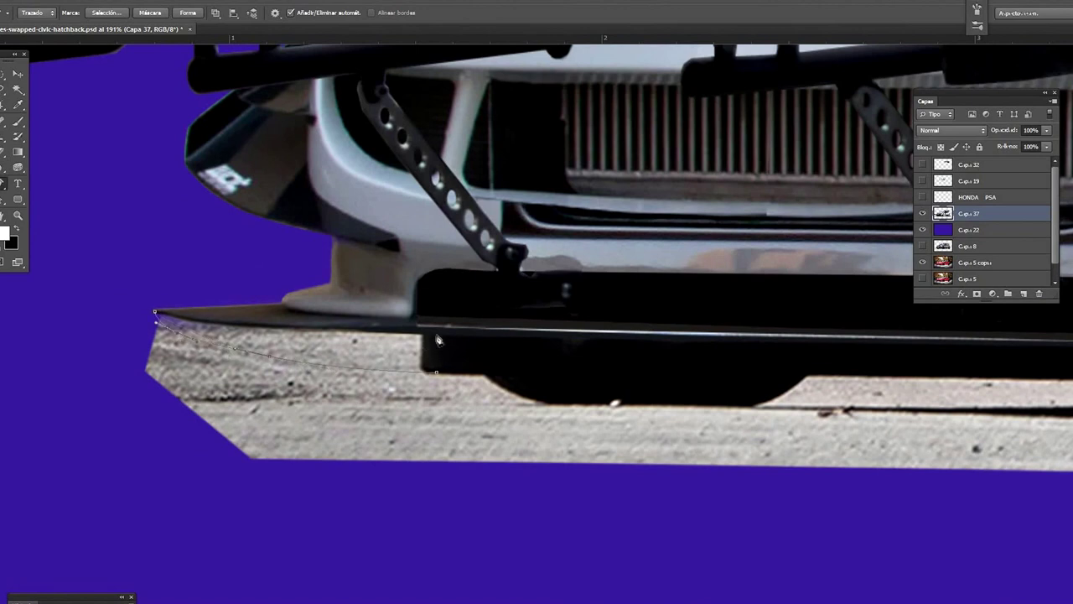
{"action": "right_click", "coordinate": [490, 313]}
{"action": "left_click", "coordinate": [551, 366]}
- Smudge the selected bumper strip darker with a 67 px Smudge brush
{"action": "right_click", "coordinate": [18, 167]}
{"action": "left_click", "coordinate": [50, 192]}
{"action": "right_click", "coordinate": [506, 348]}
{"action": "left_click_drag", "start_coordinate": [553, 375], "coordinate": [560, 374]}
{"action": "key", "text": "Return"}
{"action": "left_click_drag", "start_coordinate": [431, 352], "coordinate": [159, 322]}
{"action": "left_click_drag", "start_coordinate": [343, 361], "coordinate": [159, 319]}
{"action": "key", "text": "ctrl+d"}
- Set the brush to 19 px and the eraser to 112 px at 59% opacity
{"action": "right_click", "coordinate": [461, 289]}
{"action": "key", "text": "Return"}
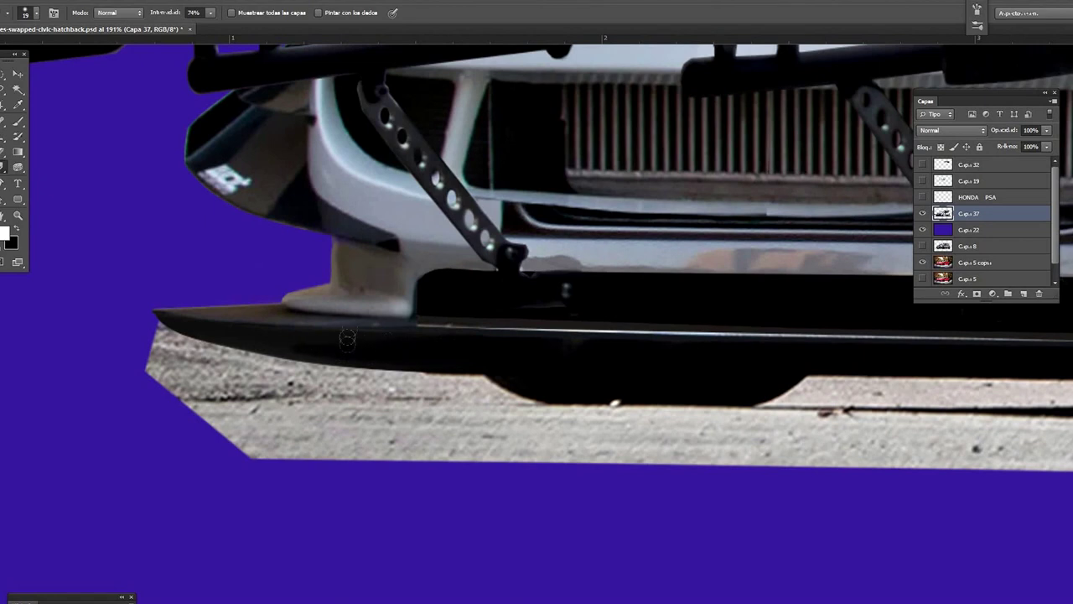
{"action": "right_click", "coordinate": [285, 341]}
{"action": "key", "text": "Return"}
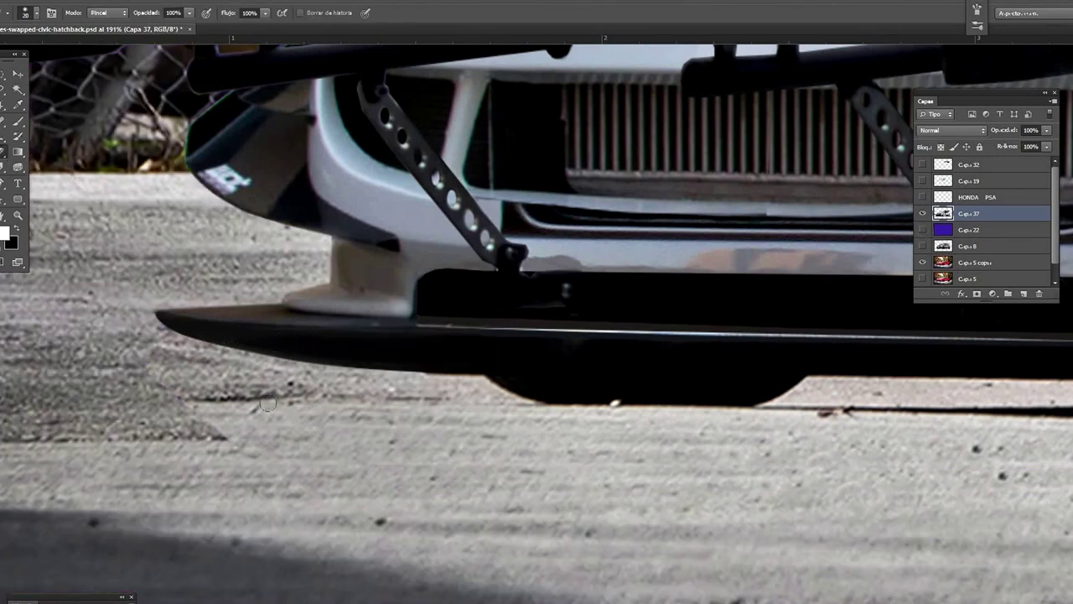
{"action": "right_click", "coordinate": [266, 403]}
{"action": "key", "text": "Return"}
{"action": "key", "text": "5"}
{"action": "key", "text": "9"}
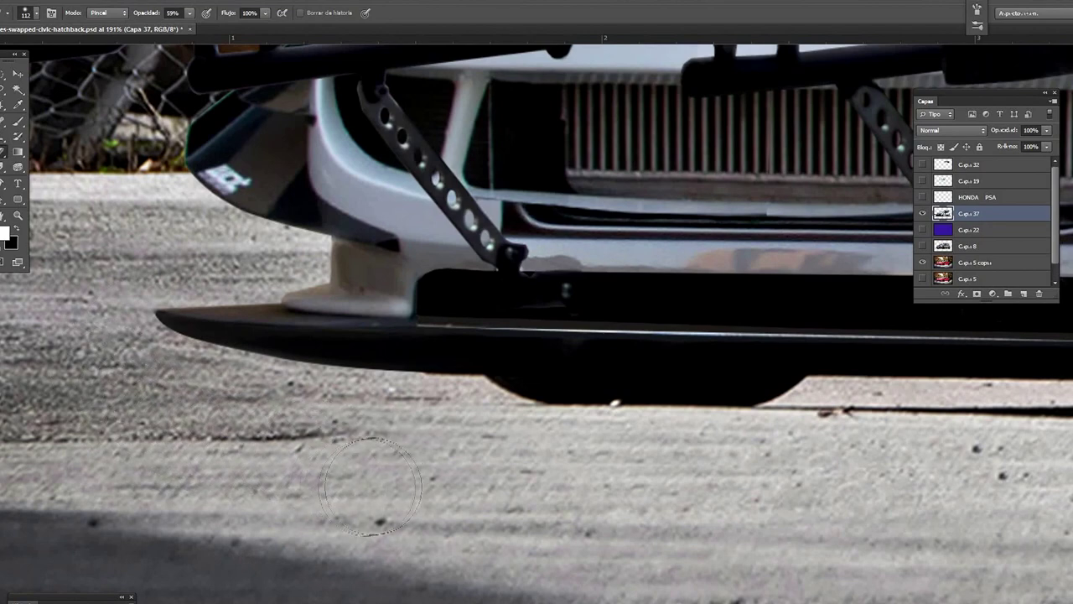
- Lasso the bumper lip's white line and paint over it on new layer Capa 38
{"action": "key", "text": "l"}
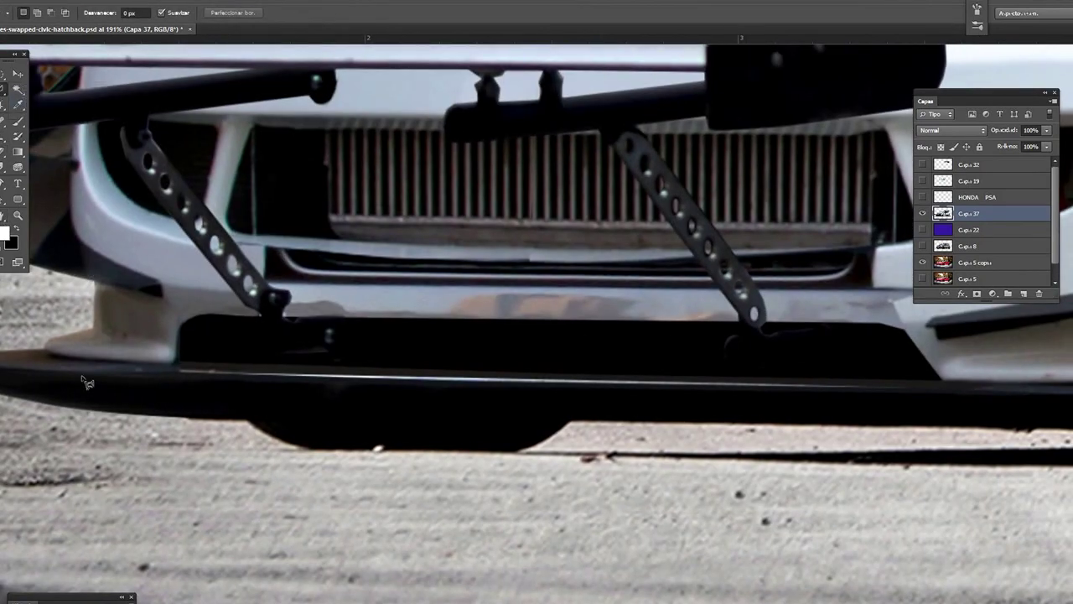
{"action": "left_click_drag", "start_coordinate": [443, 388], "coordinate": [938, 398]}
{"action": "left_click_drag", "start_coordinate": [791, 388], "coordinate": [191, 371]}
{"action": "left_click_drag", "start_coordinate": [94, 384], "coordinate": [67, 372]}
{"action": "key", "text": "b"}
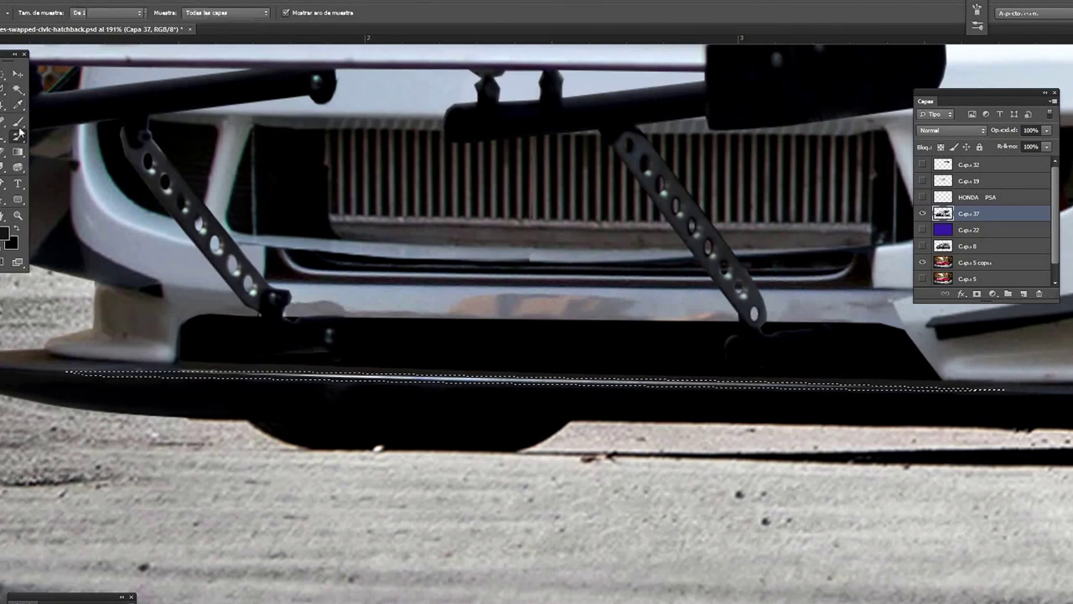
{"action": "key", "text": "ctrl+shift+alt+n"}
{"action": "left_click_drag", "start_coordinate": [361, 377], "coordinate": [839, 386]}
{"action": "key", "text": "ctrl+d"}
- Blur the dark area under the front bumper and merge Capa 38 into Capa 37
{"action": "key", "text": "l"}
{"action": "right_click", "coordinate": [339, 403]}
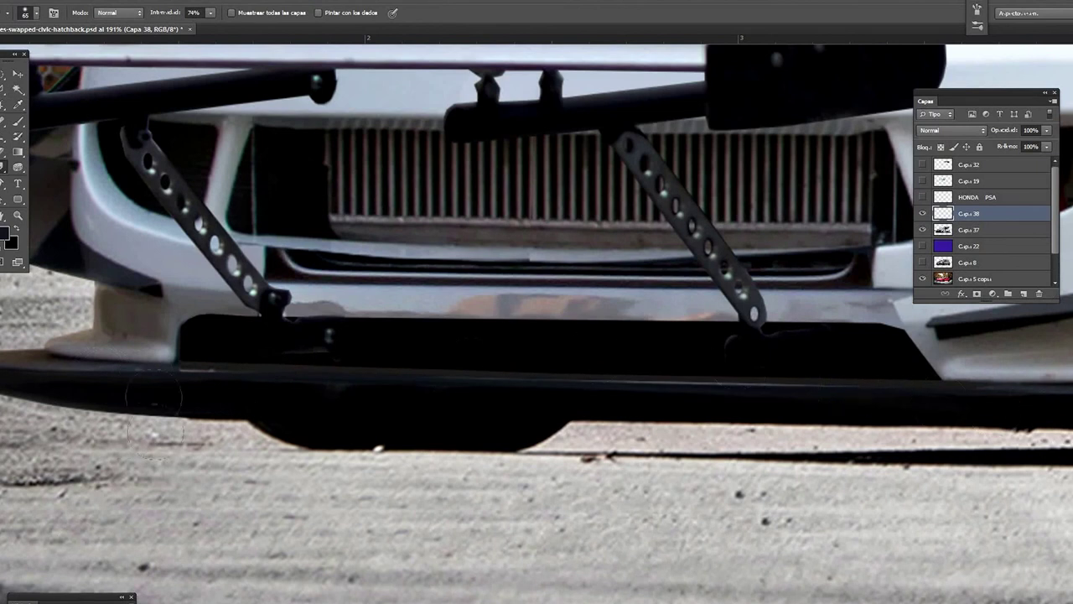
{"action": "left_click", "coordinate": [67, 596]}
{"action": "right_click", "coordinate": [18, 182]}
{"action": "left_click", "coordinate": [63, 165]}
{"action": "left_click_drag", "start_coordinate": [371, 383], "coordinate": [555, 384]}
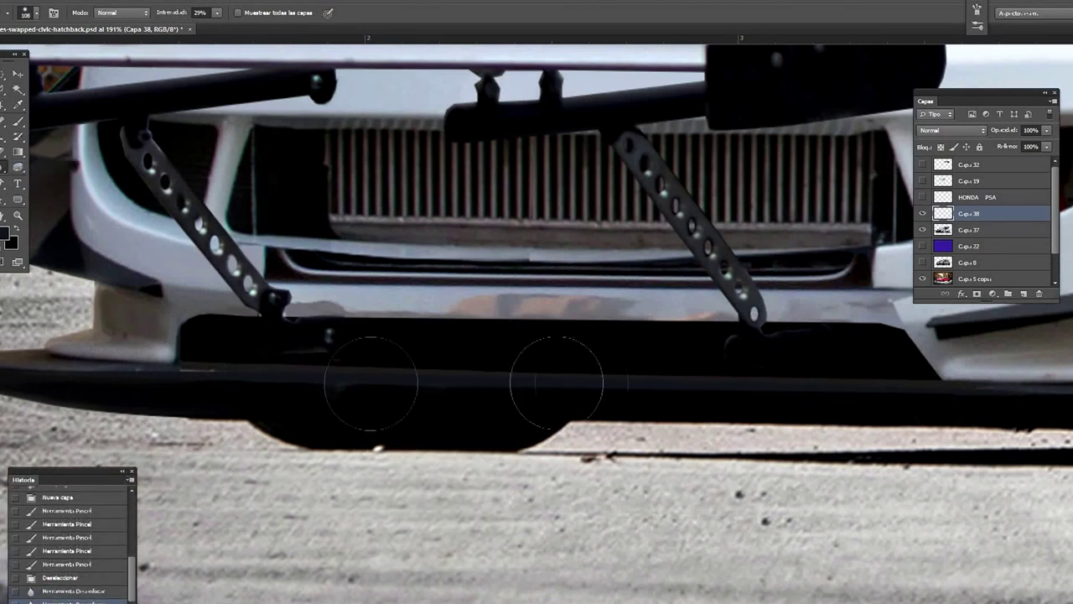
{"action": "key", "text": "ctrl+e"}
- Smudge the dark area under the bumper smoother
{"action": "right_click", "coordinate": [18, 167]}
{"action": "left_click", "coordinate": [63, 193]}
{"action": "right_click", "coordinate": [289, 327]}
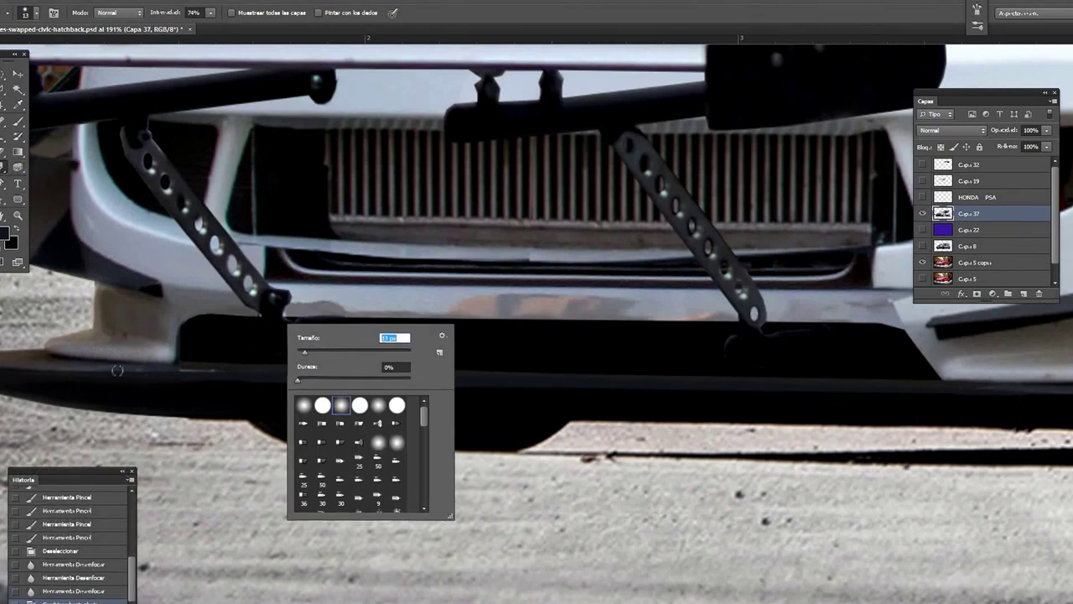
{"action": "left_click_drag", "start_coordinate": [118, 370], "coordinate": [194, 374]}
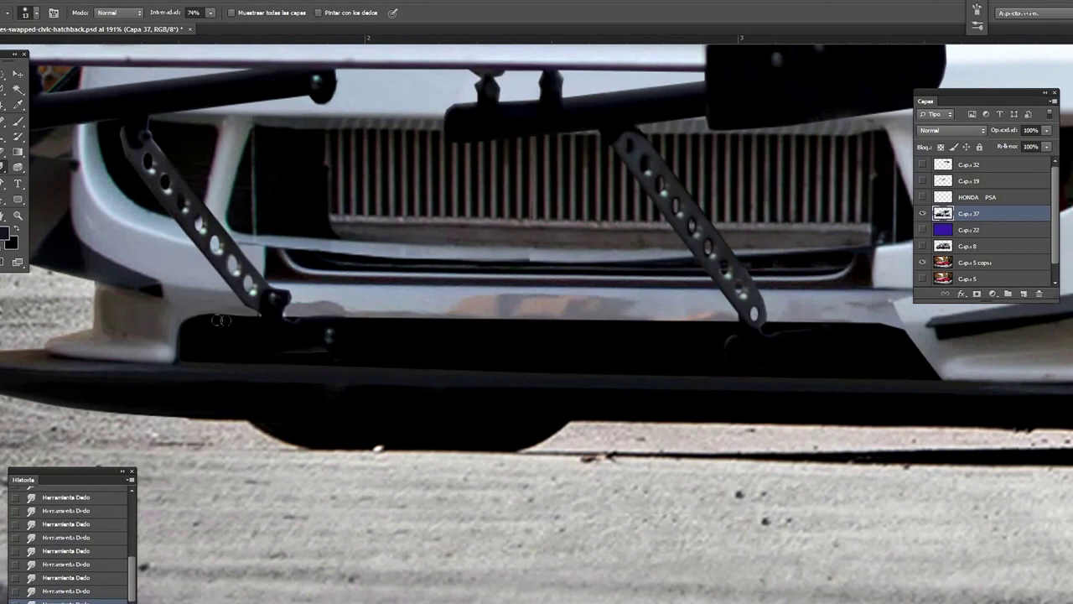
{"action": "key", "text": "p"}
{"action": "scroll", "coordinate": [126, 209], "scroll_direction": "up", "scroll_amount": 1}
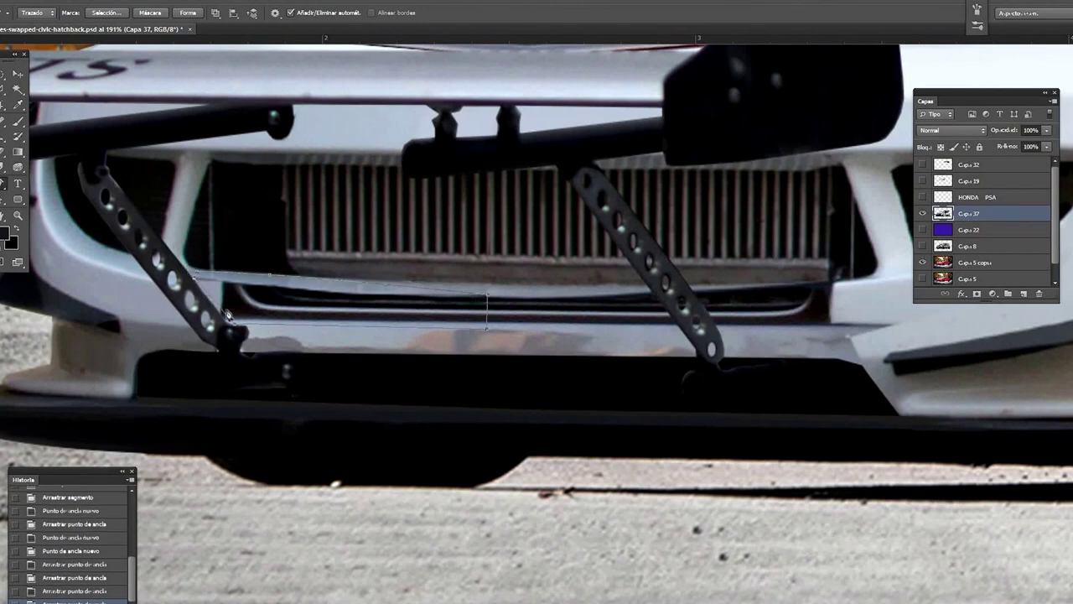
- Turn the drawn path into a selection and smudge grey across the strip below the intercooler
{"action": "right_click", "coordinate": [329, 209]}
{"action": "left_click", "coordinate": [369, 266]}
{"action": "left_click", "coordinate": [570, 153]}
{"action": "left_click", "coordinate": [18, 167]}
{"action": "right_click", "coordinate": [302, 270]}
{"action": "mouse_move", "coordinate": [277, 294]}
{"action": "left_mouse_down"}
{"action": "mouse_move", "coordinate": [232, 296]}
{"action": "mouse_move", "coordinate": [402, 306]}
{"action": "left_mouse_up"}
{"action": "right_click", "coordinate": [344, 293]}
{"action": "left_click_drag", "start_coordinate": [318, 306], "coordinate": [411, 302]}
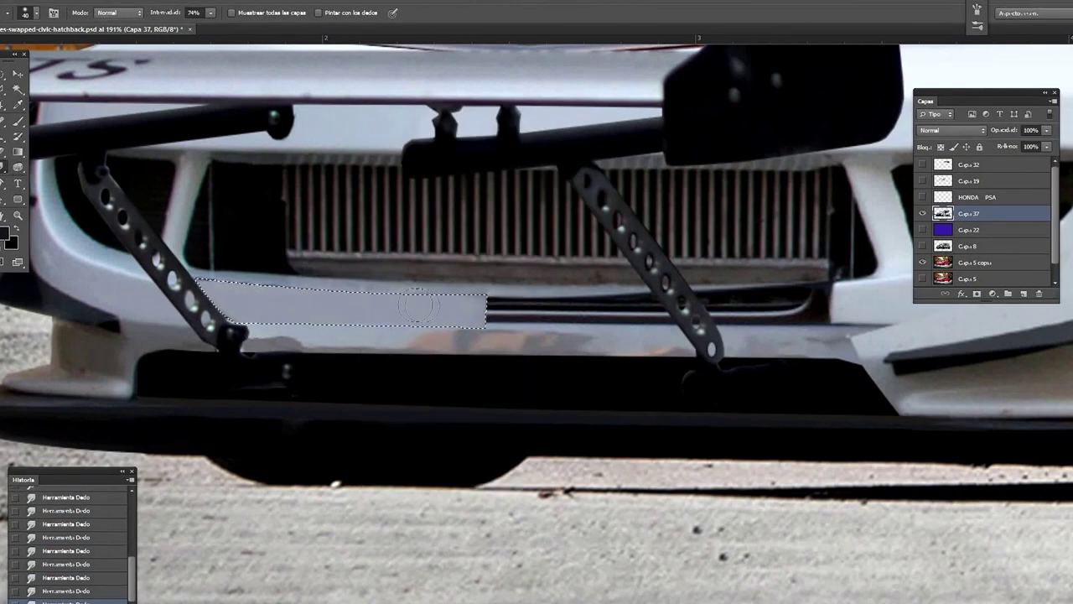
- Add a new layer, pick light grey, and trace another path outline along the bumper
{"action": "left_click", "coordinate": [17, 121]}
{"action": "left_click", "coordinate": [214, 299], "text": "alt"}
{"action": "key", "text": "ctrl+shift+alt+n"}
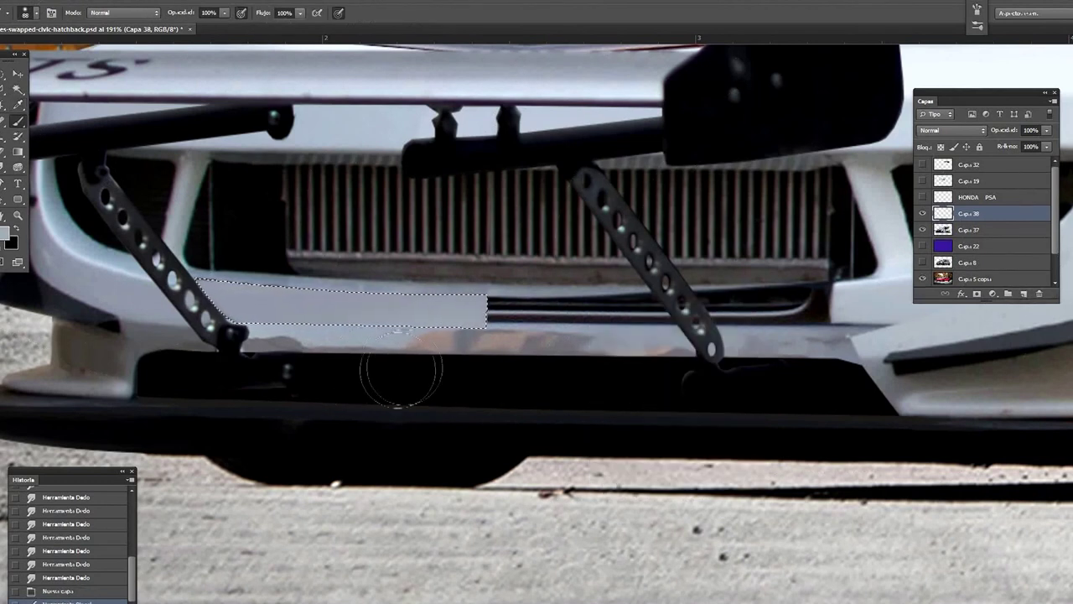
{"action": "key", "text": "ctrl+d"}
{"action": "key", "text": "p"}
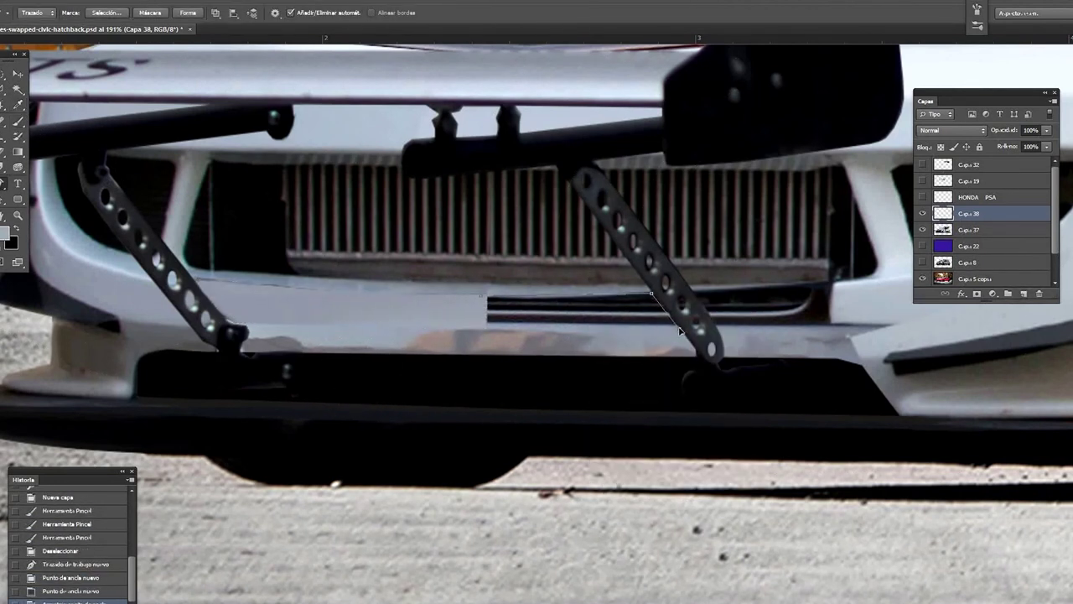
{"action": "left_click", "coordinate": [479, 325]}
{"action": "right_click", "coordinate": [479, 325]}
{"action": "left_click", "coordinate": [520, 394]}
{"action": "key", "text": "Return"}
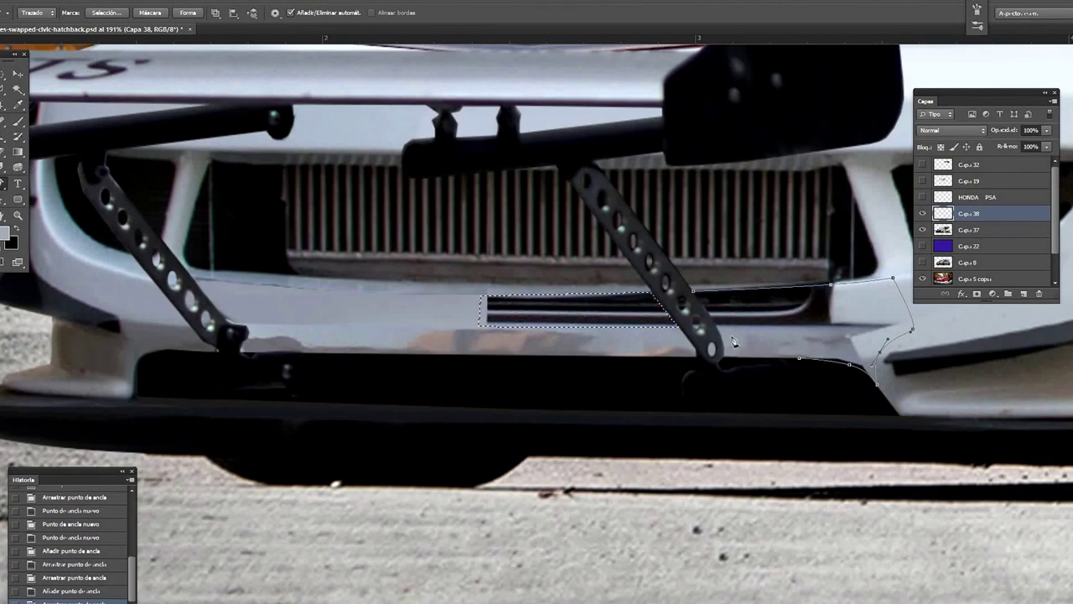
- Combine the traced paths into one selection and paint grey-white over the lower bumper vent
{"action": "right_click", "coordinate": [775, 330]}
{"action": "left_click", "coordinate": [823, 375]}
{"action": "left_click", "coordinate": [583, 159]}
{"action": "right_click", "coordinate": [317, 320]}
{"action": "left_click", "coordinate": [375, 376]}
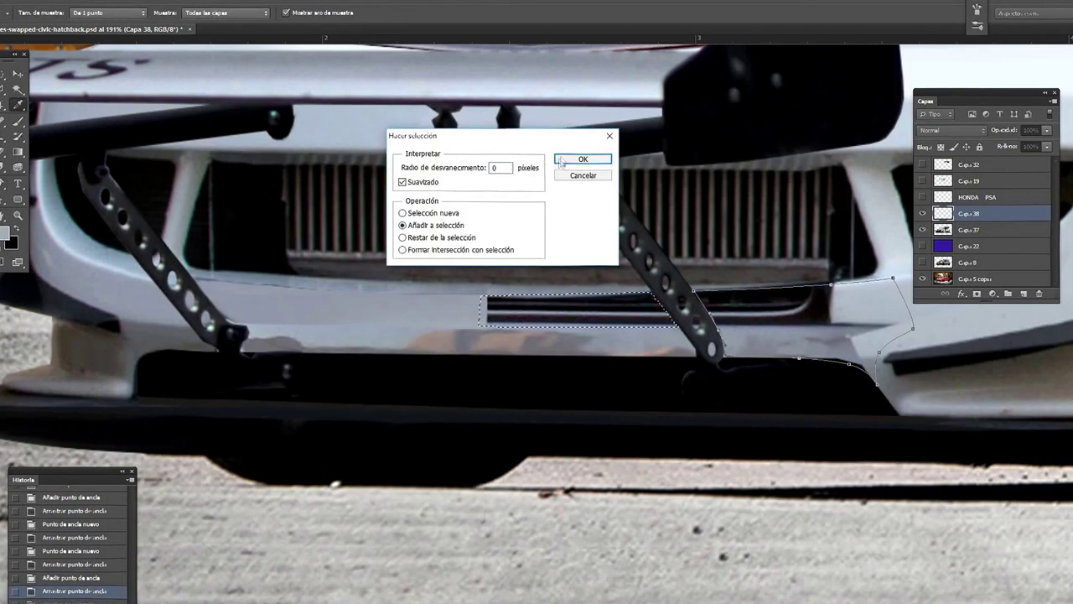
{"action": "left_click", "coordinate": [561, 160]}
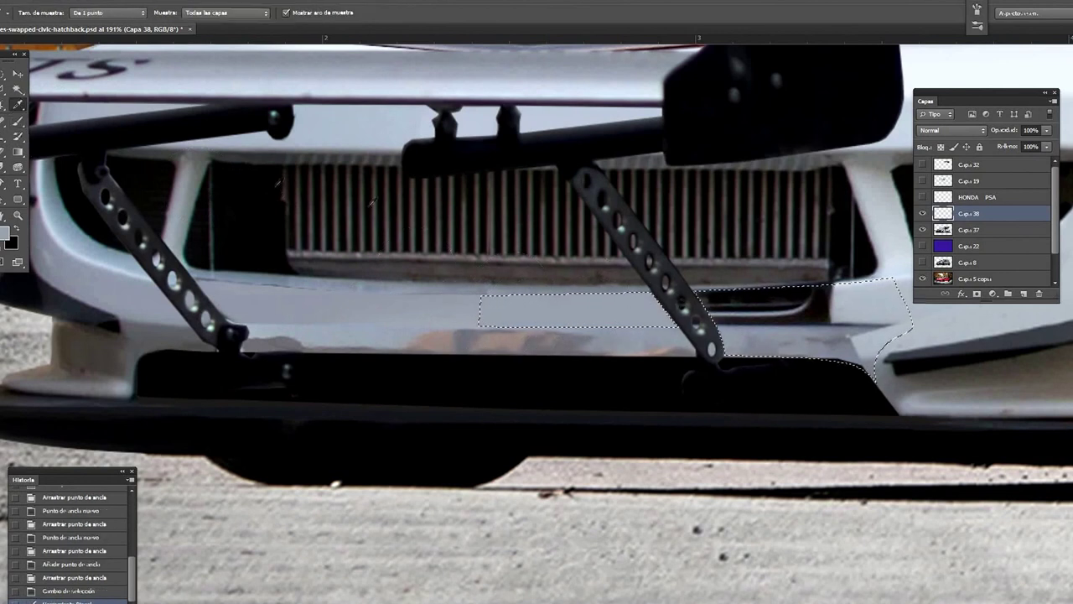
{"action": "left_click_drag", "start_coordinate": [889, 369], "coordinate": [796, 293]}
{"action": "mouse_move", "coordinate": [863, 352]}
{"action": "left_mouse_down"}
{"action": "mouse_move", "coordinate": [738, 294]}
{"action": "mouse_move", "coordinate": [872, 352]}
{"action": "left_mouse_up"}
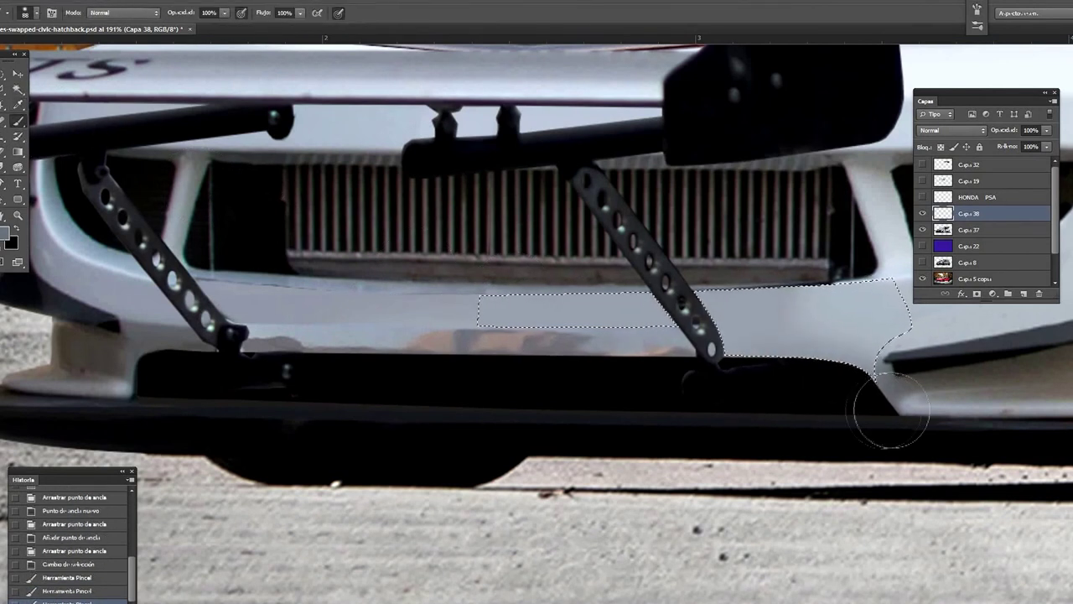
{"action": "left_click_drag", "start_coordinate": [891, 412], "coordinate": [743, 395]}
- Lasso the bumper strip and fill it with the sampled grey-white on a new layer
{"action": "key", "text": "l"}
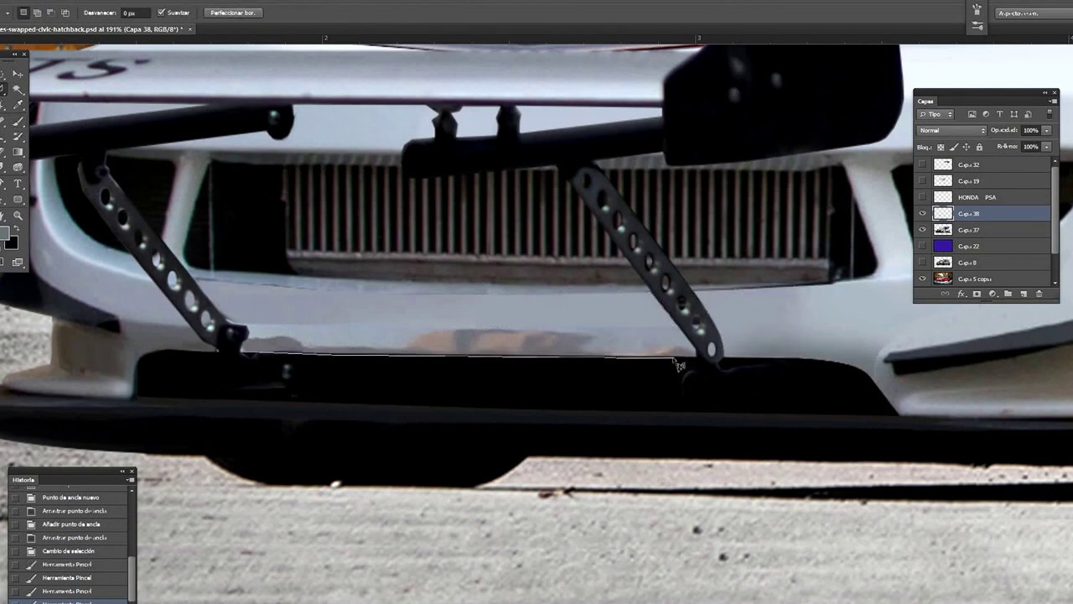
{"action": "left_click", "coordinate": [248, 359]}
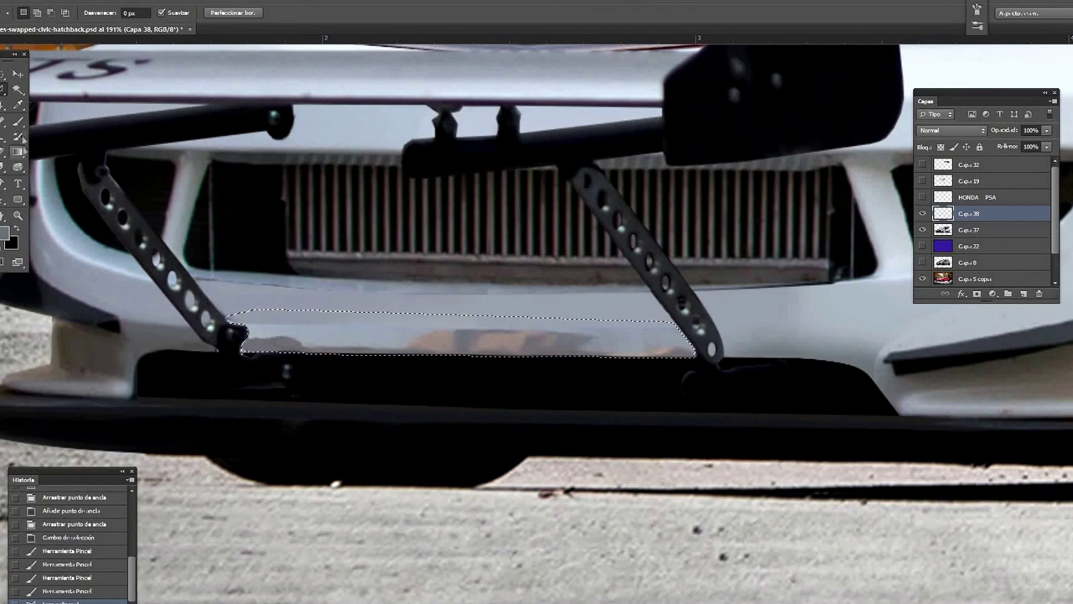
{"action": "key", "text": "i"}
{"action": "left_click", "coordinate": [277, 313]}
{"action": "left_click", "coordinate": [1007, 293]}
{"action": "left_click", "coordinate": [18, 121]}
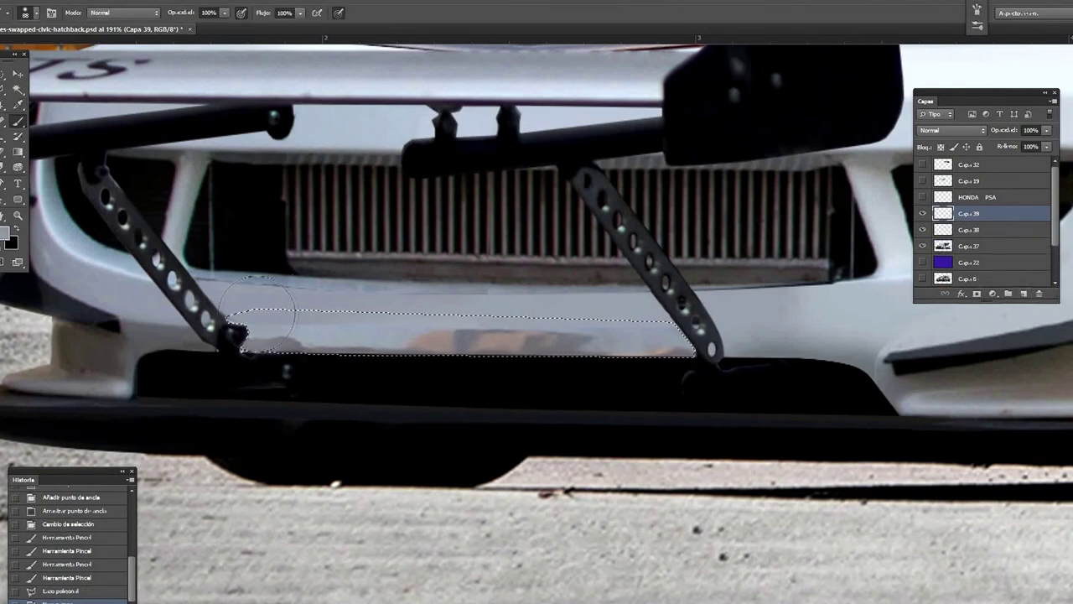
{"action": "left_click_drag", "start_coordinate": [243, 331], "coordinate": [688, 340]}
{"action": "key", "text": "ctrl+d"}
- Merge the paint layers down into Capa 37 and blur with a smaller brush
{"action": "key", "text": "r"}
{"action": "key", "text": "ctrl+e"}
{"action": "key", "text": "ctrl+e"}
{"action": "right_click", "coordinate": [553, 359]}
{"action": "key", "text": "Escape"}
{"action": "key", "text": "bracketleft"}
{"action": "key", "text": "bracketleft"}
{"action": "key", "text": "bracketleft"}
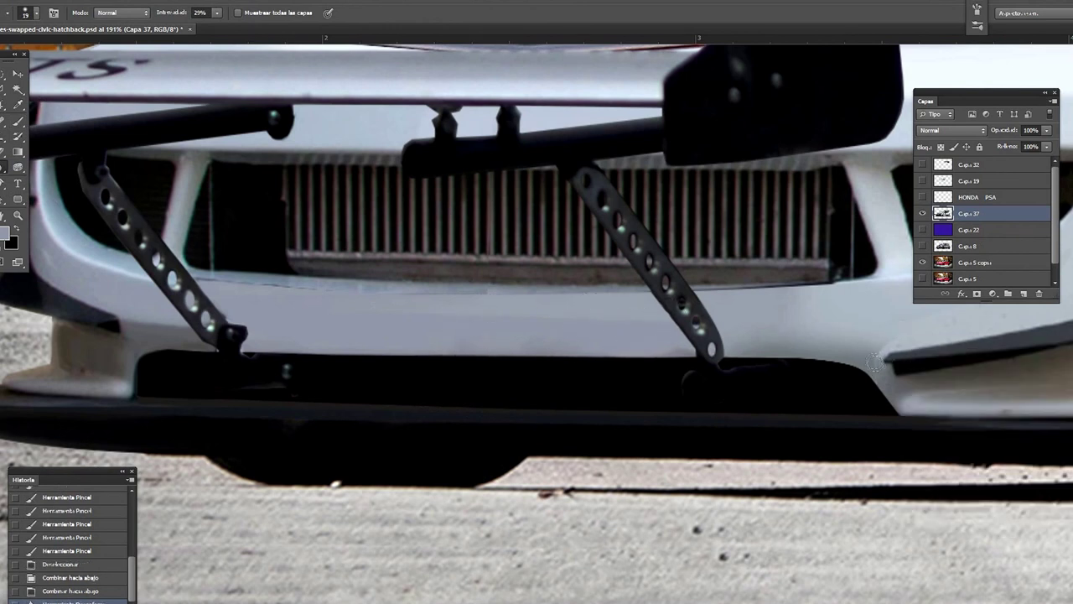
- Smudge the painted bumper edges smooth and show the red HONDA text layer Capa 38
{"action": "key", "text": "shift+r"}
{"action": "right_click", "coordinate": [303, 281]}
{"action": "key", "text": "Escape"}
{"action": "left_click_drag", "start_coordinate": [252, 278], "coordinate": [204, 279]}
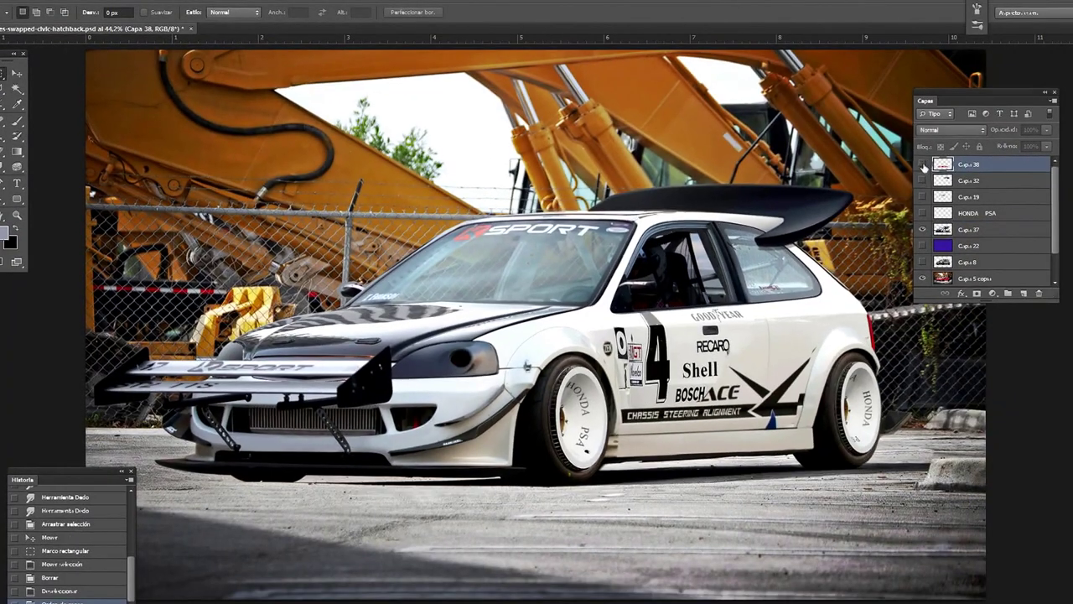
{"action": "left_click", "coordinate": [923, 165]}
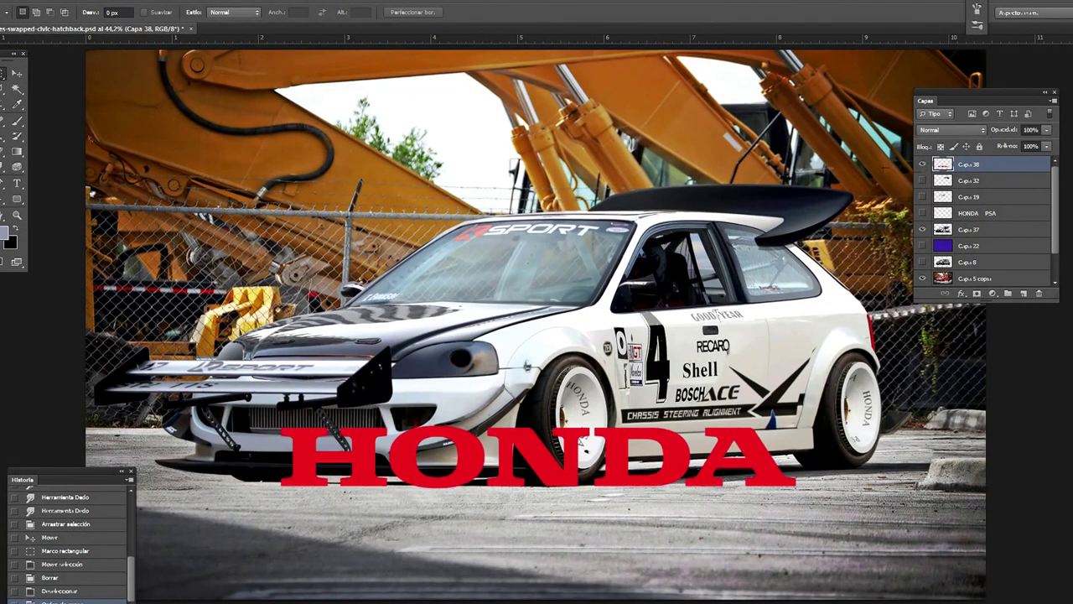
- Raise the HONDA text's brightness with Brightness/Contrast until it turns white
{"action": "left_click", "coordinate": [75, 5]}
{"action": "left_click", "coordinate": [285, 225]}
{"action": "left_click", "coordinate": [74, 5]}
{"action": "left_click", "coordinate": [335, 27]}
{"action": "left_click_drag", "start_coordinate": [583, 99], "coordinate": [623, 100]}
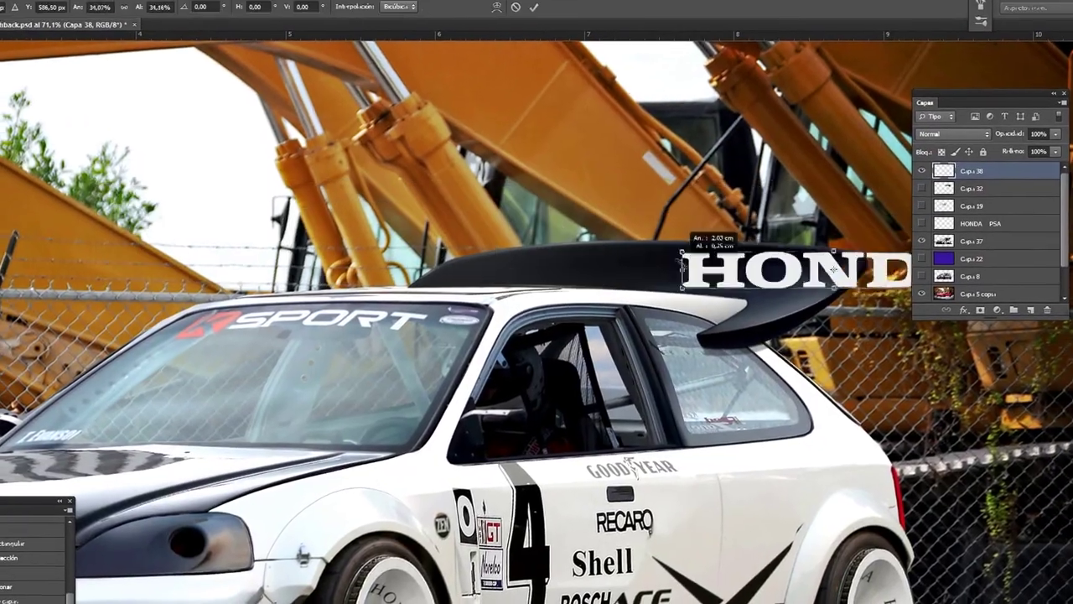
- Scale the HONDA text down onto the rear spoiler and warp it to fit
{"action": "left_click_drag", "start_coordinate": [803, 268], "coordinate": [658, 259]}
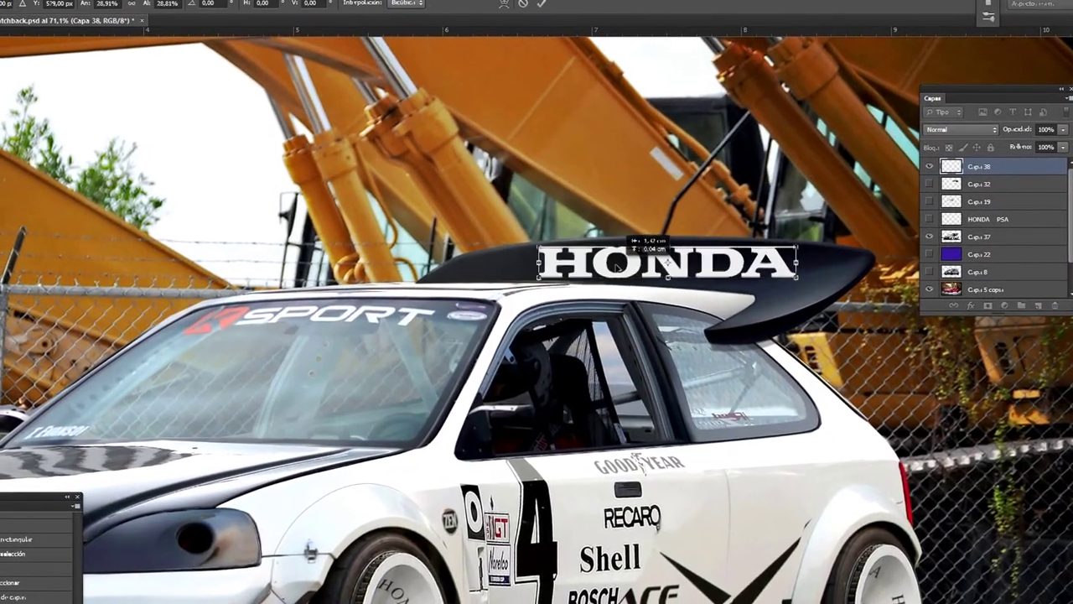
{"action": "key", "text": "Return"}
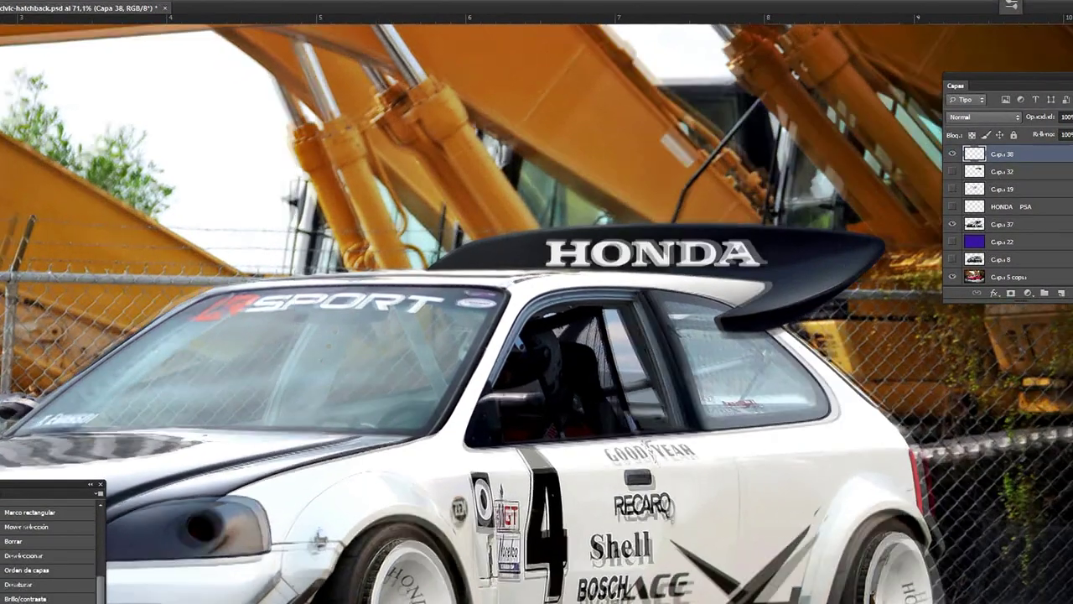
{"action": "scroll", "coordinate": [466, 226], "scroll_direction": "up", "scroll_amount": 3}
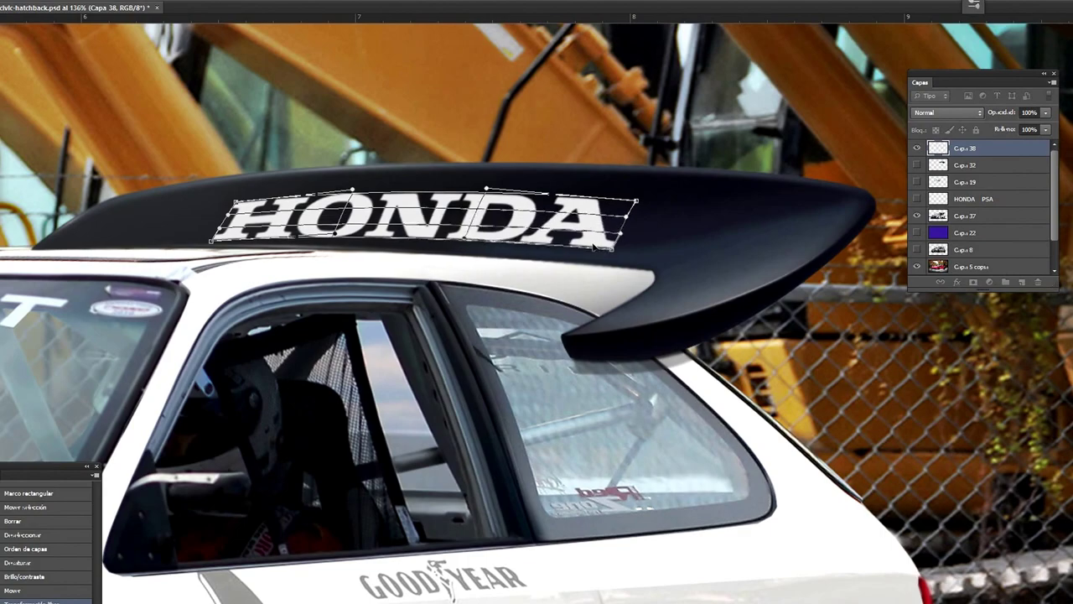
{"action": "key", "text": "Return"}
{"action": "right_click", "coordinate": [283, 132]}
{"action": "key", "text": "Escape"}
{"action": "key", "text": "ctrl+t"}
- Distort HONDA in perspective to match the spoiler and apply the transform
{"action": "right_click", "coordinate": [451, 221]}
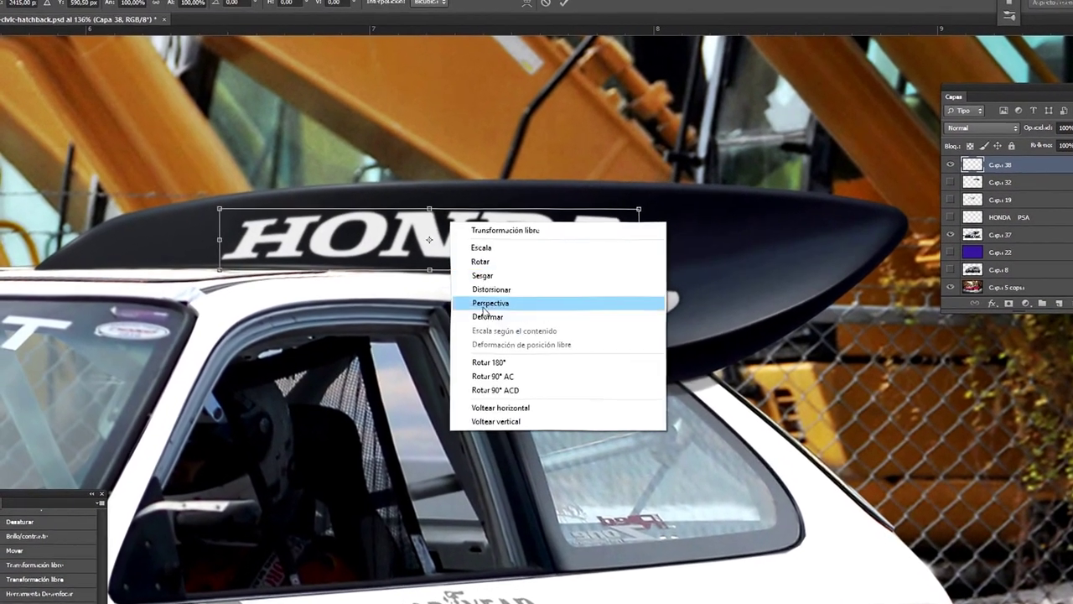
{"action": "left_click", "coordinate": [490, 302]}
{"action": "key", "text": "Return"}
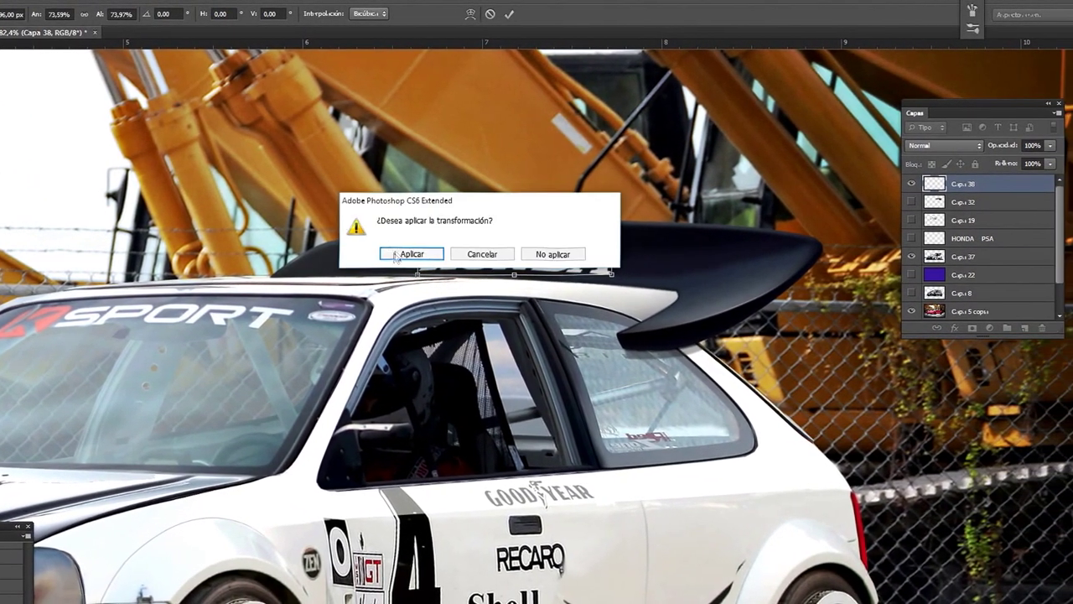
{"action": "left_click", "coordinate": [393, 254]}
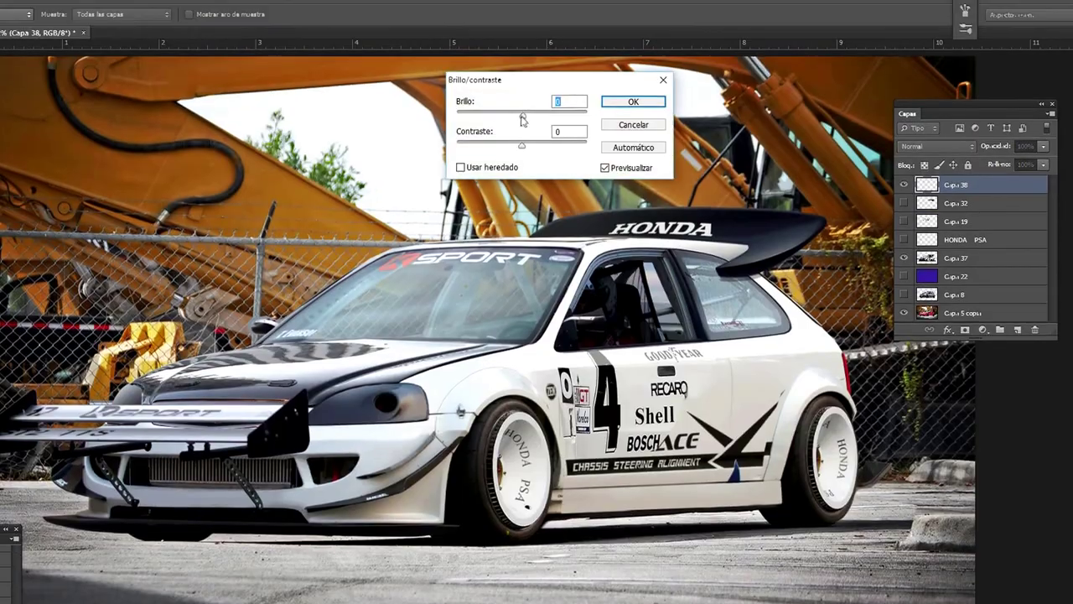
{"action": "key", "text": "Escape"}
- Zoom in on the spoiler decal, copy the selection to a new layer, and adjust its brightness
{"action": "key", "text": "z"}
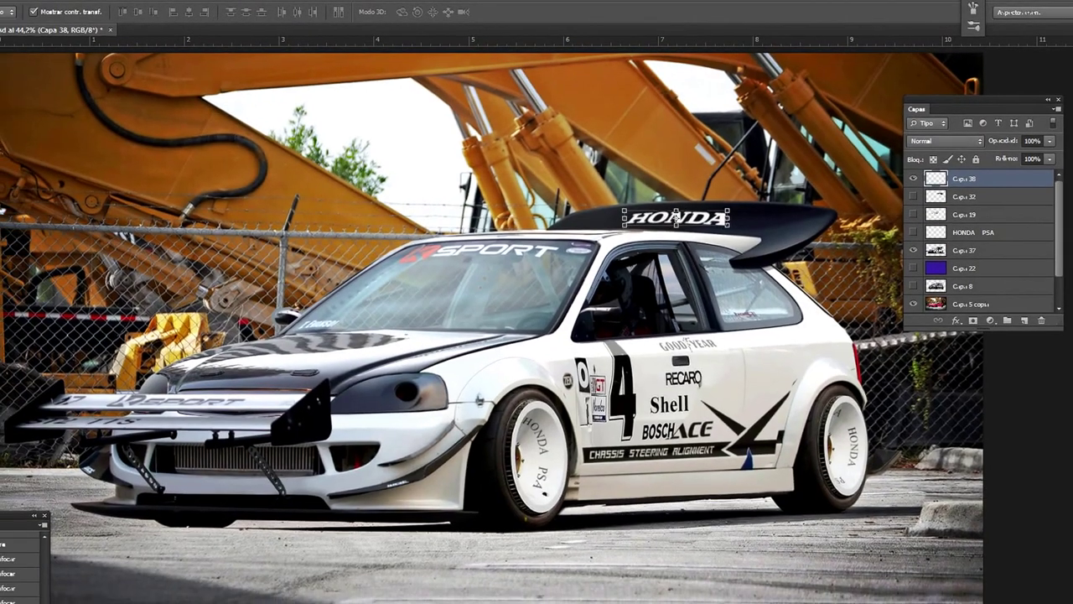
{"action": "key", "text": "l"}
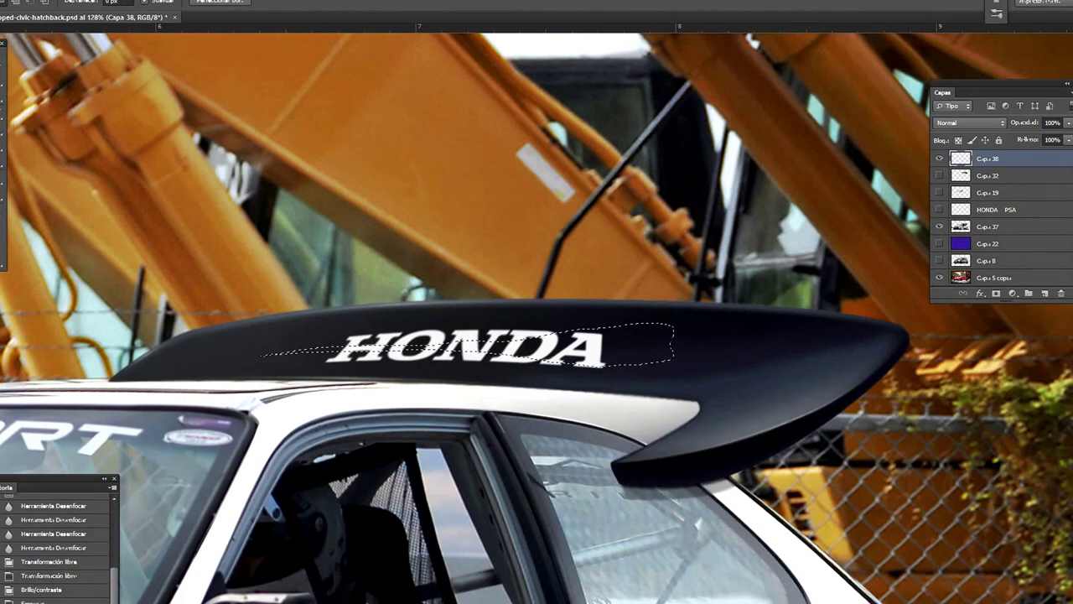
{"action": "key", "text": "ctrl+alt+j"}
{"action": "key", "text": "Return"}
{"action": "key", "text": "ctrl+alt+b"}
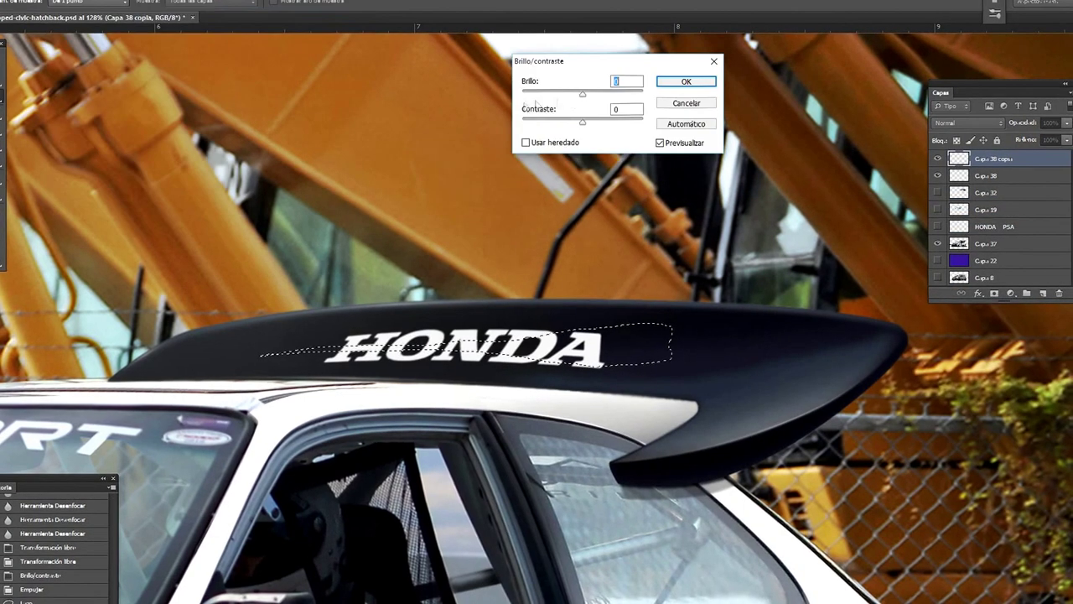
{"action": "key", "text": "Return"}
{"action": "key", "text": "ctrl+d"}
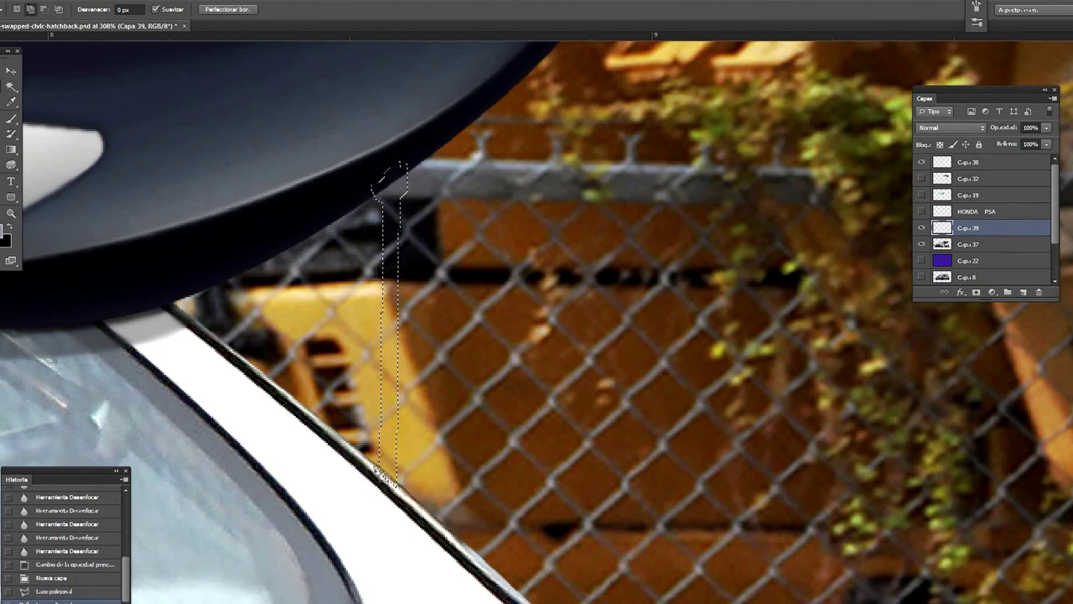
- Paint the selected wing support strut dark and move Capa 39 below Capa 37
{"action": "left_click", "coordinate": [388, 466]}
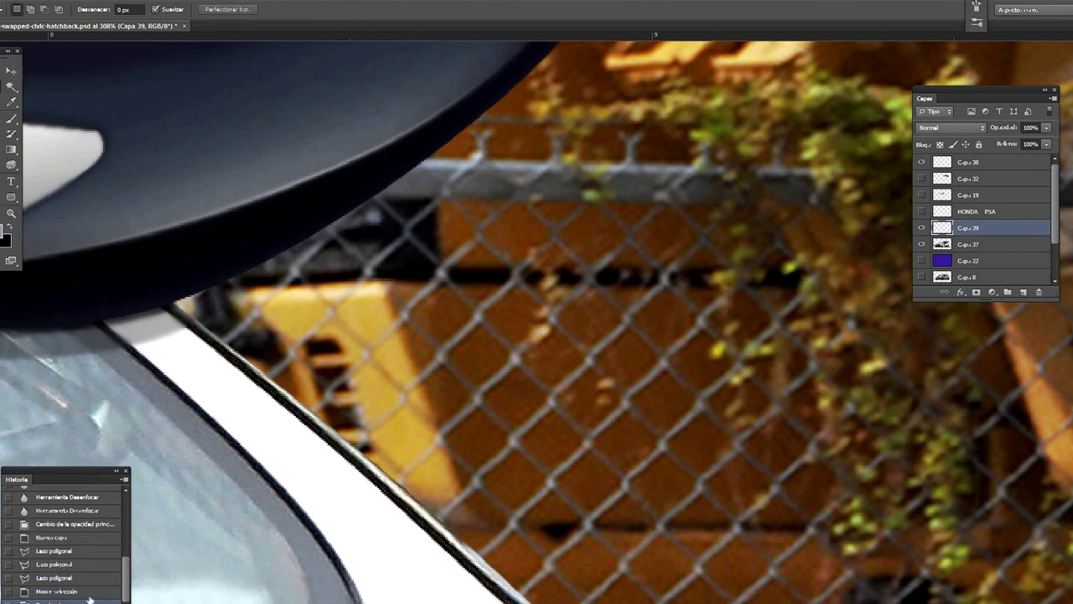
{"action": "key", "text": "b"}
{"action": "left_click_drag", "start_coordinate": [392, 209], "coordinate": [402, 394]}
{"action": "key", "text": "ctrl+d"}
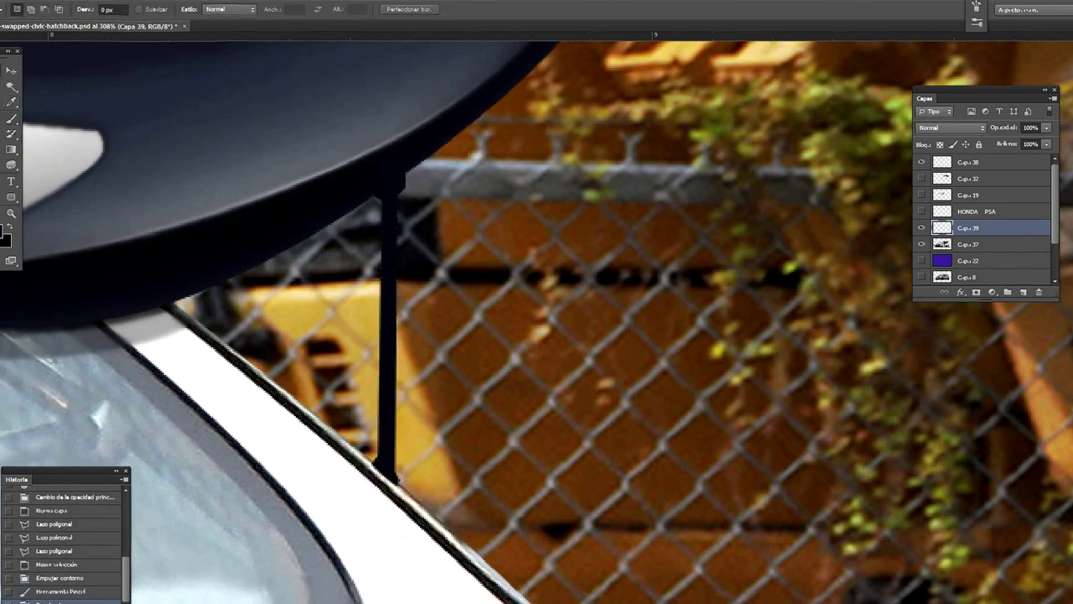
{"action": "left_click", "coordinate": [239, 31]}
{"action": "left_click", "coordinate": [677, 107]}
{"action": "key", "text": "m"}
{"action": "left_click_drag", "start_coordinate": [965, 227], "coordinate": [969, 254]}
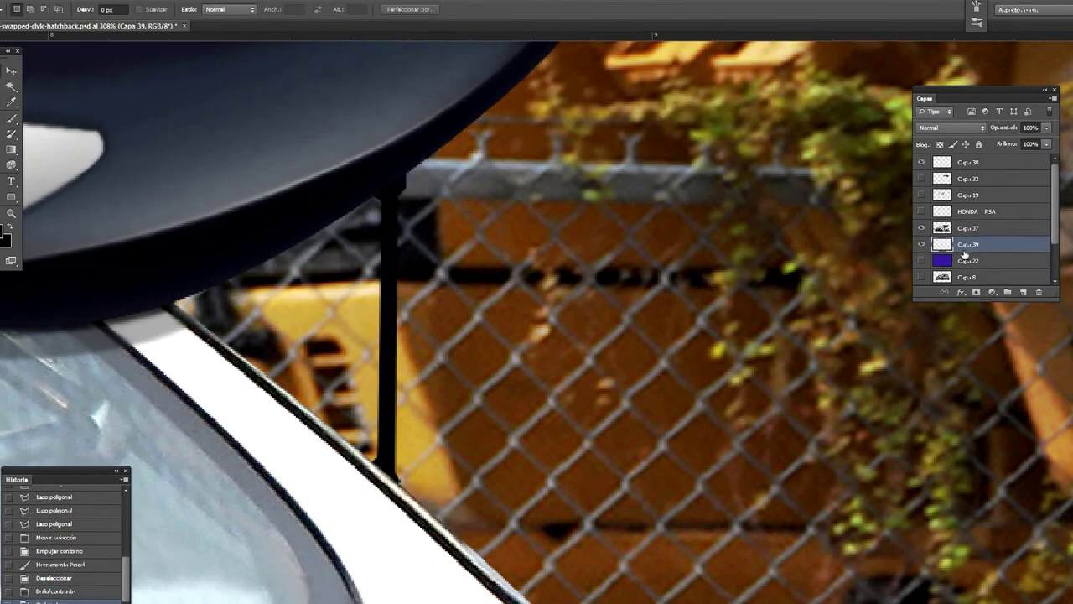
- Reselect the strut, paint it dark on a new layer, and trim one edge
{"action": "left_click", "coordinate": [218, 193]}
{"action": "key", "text": "b"}
{"action": "key", "text": "ctrl+shift+alt+n"}
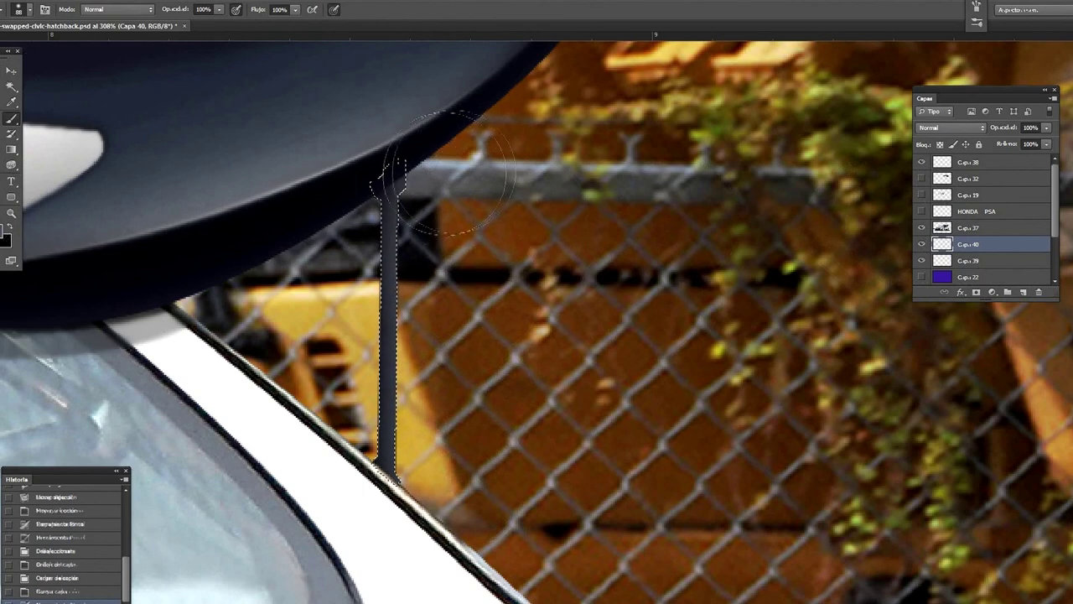
{"action": "left_click_drag", "start_coordinate": [387, 176], "coordinate": [388, 465]}
{"action": "key", "text": "m"}
{"action": "key", "text": "Right"}
{"action": "key", "text": "Right"}
{"action": "key", "text": "Right"}
{"action": "key", "text": "Delete"}
- Blur the painted strut and set Capa 40 opacity to 73%
{"action": "key", "text": "r"}
{"action": "left_click_drag", "start_coordinate": [383, 168], "coordinate": [424, 394]}
{"action": "key", "text": "ctrl+d"}
{"action": "left_click", "coordinate": [1046, 123]}
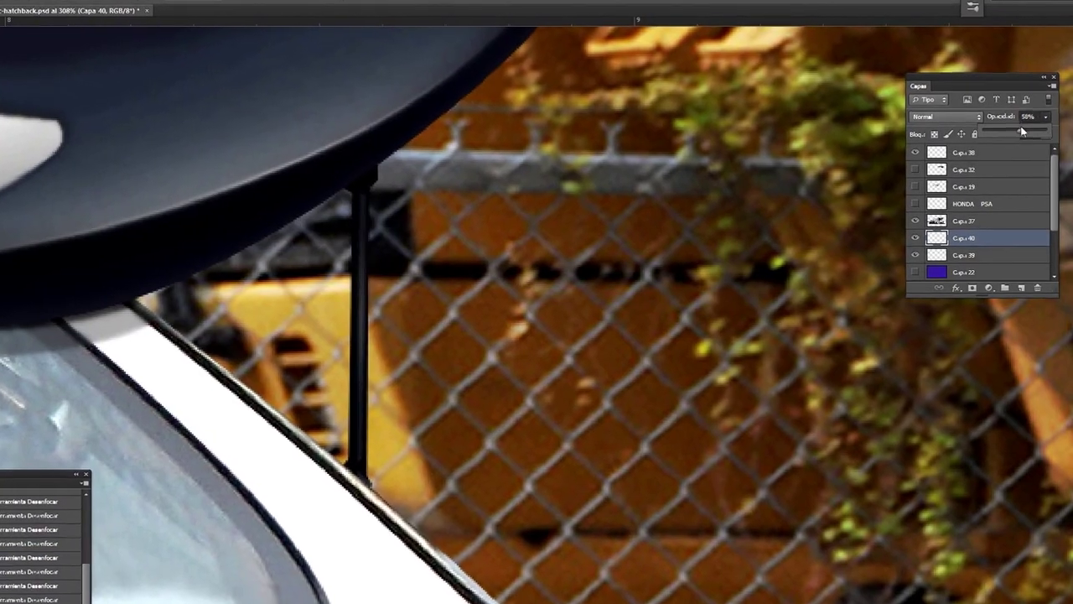
{"action": "left_click_drag", "start_coordinate": [1044, 134], "coordinate": [1030, 134]}
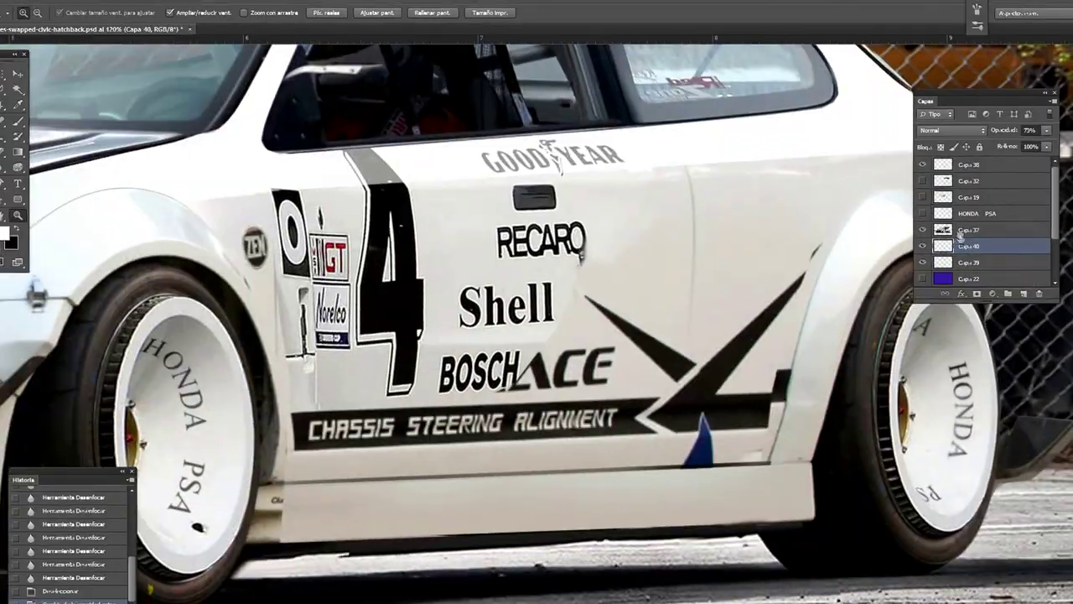
{"action": "left_click_drag", "start_coordinate": [192, 252], "coordinate": [425, 600]}
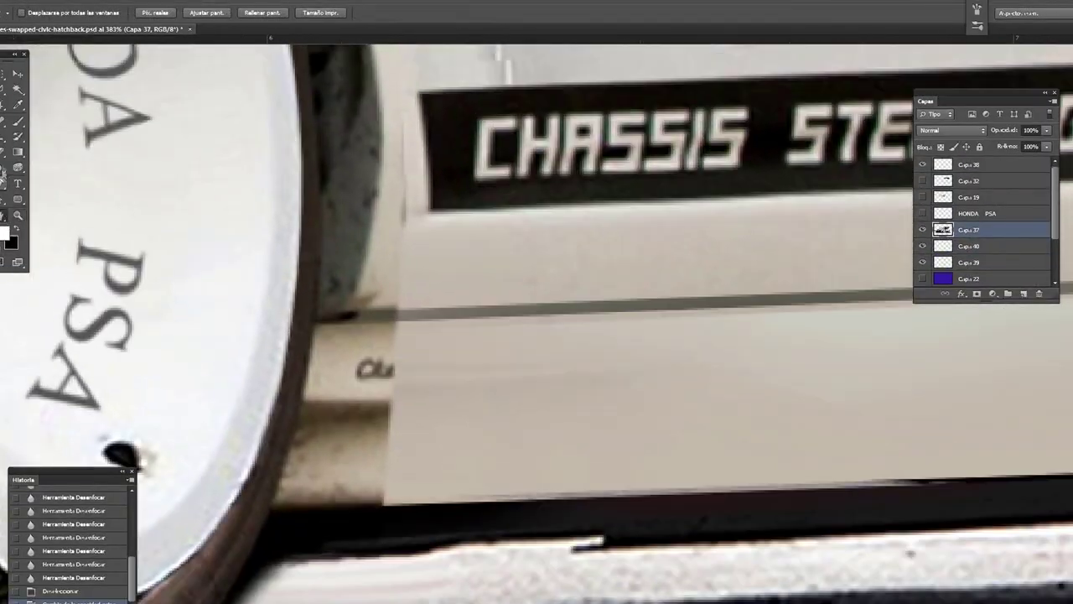
- Trace the wheel-arch gap as a path selection and smudge the strip darker
{"action": "key", "text": "p"}
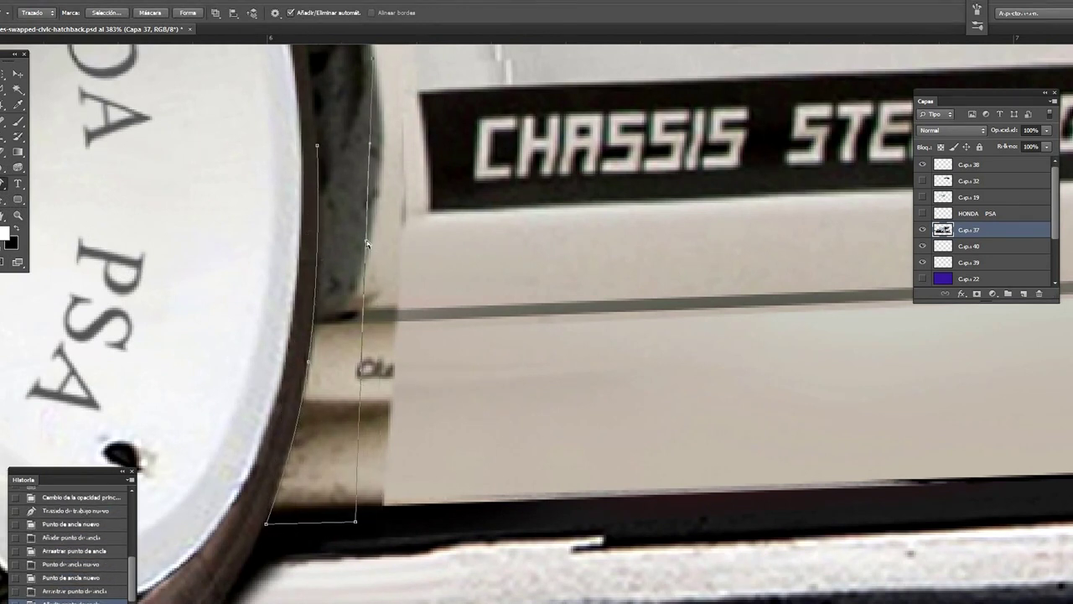
{"action": "right_click", "coordinate": [383, 206]}
{"action": "left_click", "coordinate": [419, 255]}
{"action": "key", "text": "Return"}
{"action": "right_click", "coordinate": [18, 166]}
{"action": "left_click", "coordinate": [50, 188]}
{"action": "right_click", "coordinate": [385, 201]}
{"action": "key", "text": "Escape"}
{"action": "left_click_drag", "start_coordinate": [384, 205], "coordinate": [335, 335]}
{"action": "left_click_drag", "start_coordinate": [335, 277], "coordinate": [323, 503]}
{"action": "left_click_drag", "start_coordinate": [318, 428], "coordinate": [272, 516]}
- Shrink the brush to 37 then 15 and add new layer Capa 41
{"action": "right_click", "coordinate": [540, 349]}
{"action": "key", "text": "Return"}
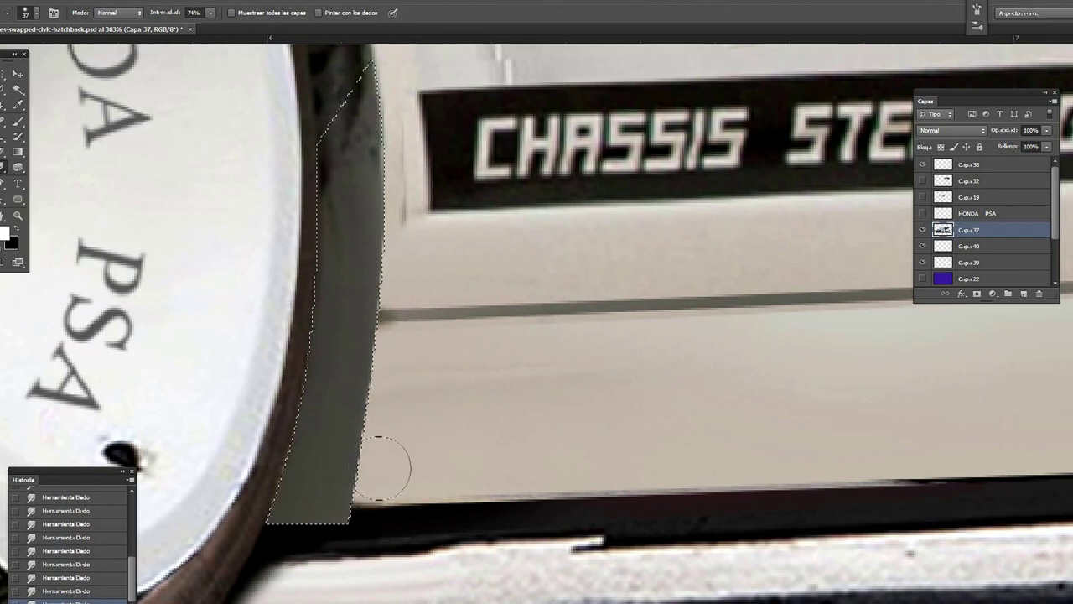
{"action": "right_click", "coordinate": [493, 229]}
{"action": "left_click_drag", "start_coordinate": [536, 261], "coordinate": [512, 260]}
{"action": "key", "text": "Return"}
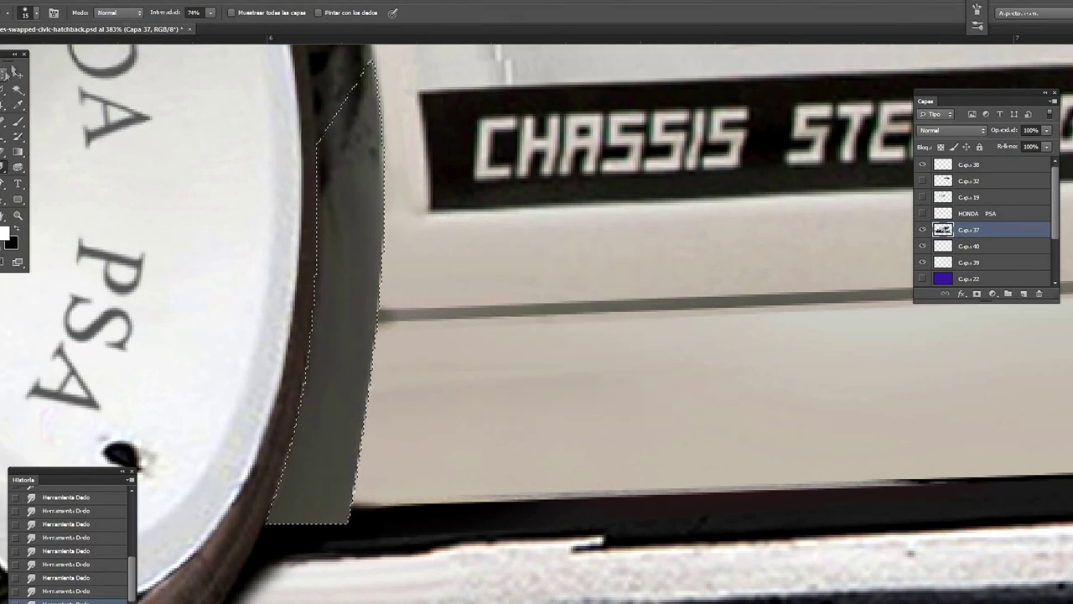
{"action": "key", "text": "ctrl+shift+alt+n"}
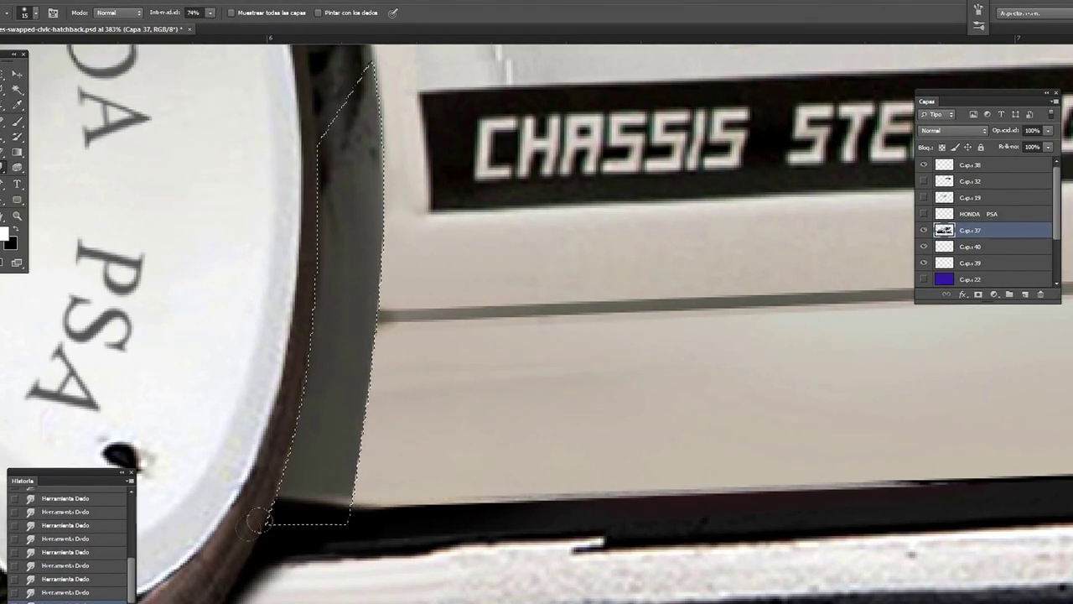
{"action": "key", "text": "b"}
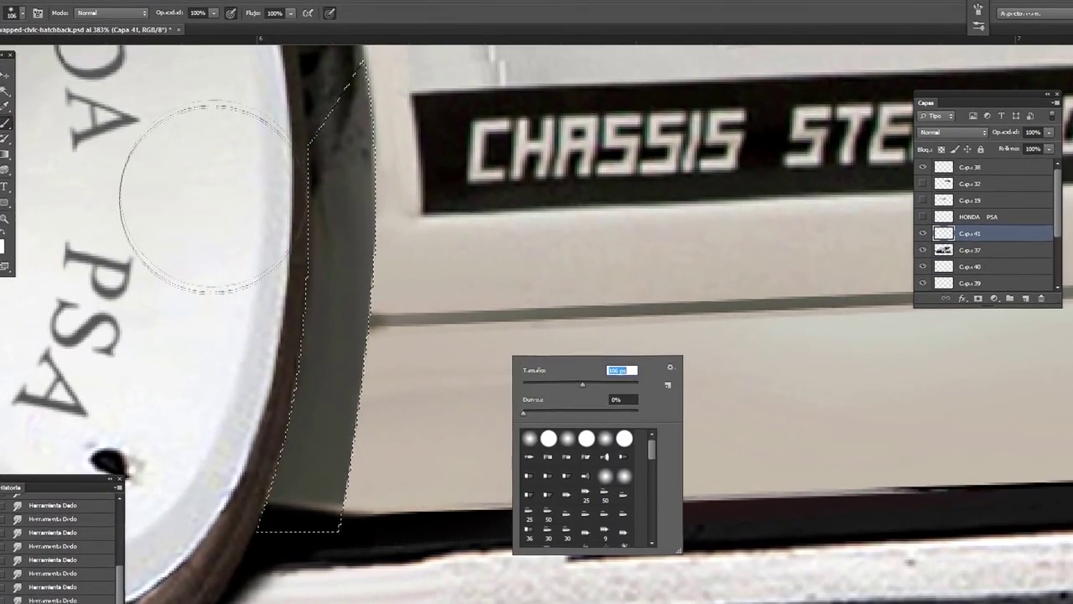
{"action": "left_click", "coordinate": [8, 168]}
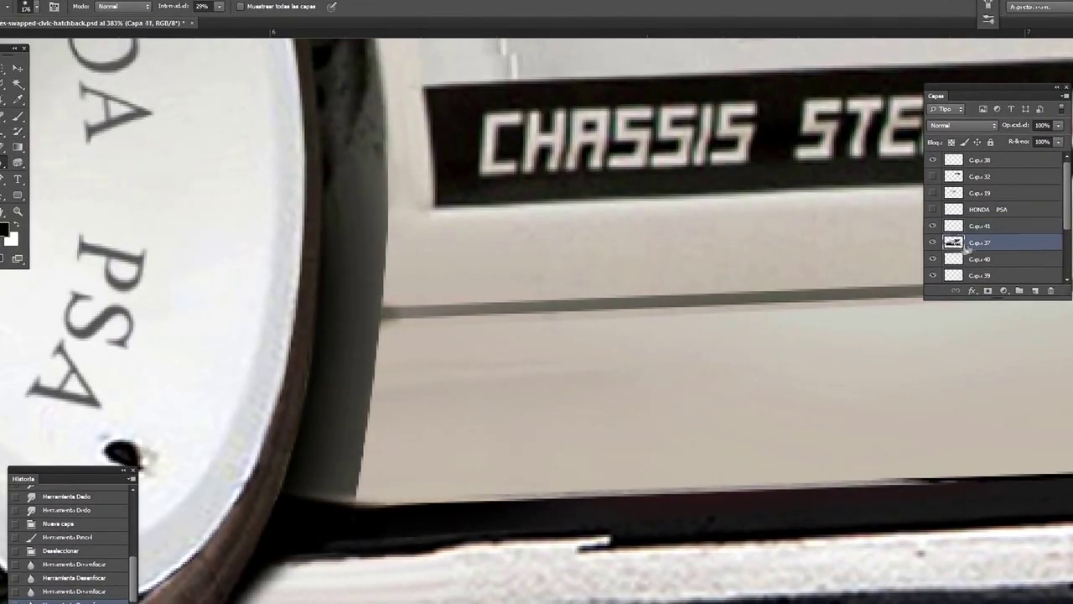
- Outline a thin band along the dark side trim line with the polygonal lasso
{"action": "right_click", "coordinate": [741, 314]}
{"action": "key", "text": "Escape"}
{"action": "key", "text": "l"}
{"action": "left_click", "coordinate": [317, 312]}
{"action": "left_click", "coordinate": [377, 320]}
{"action": "left_click", "coordinate": [914, 312]}
{"action": "left_click", "coordinate": [375, 309]}
{"action": "left_click", "coordinate": [317, 310]}
- Paint the selected trim band black on new layer Capa 42
{"action": "key", "text": "ctrl+shift+alt+n"}
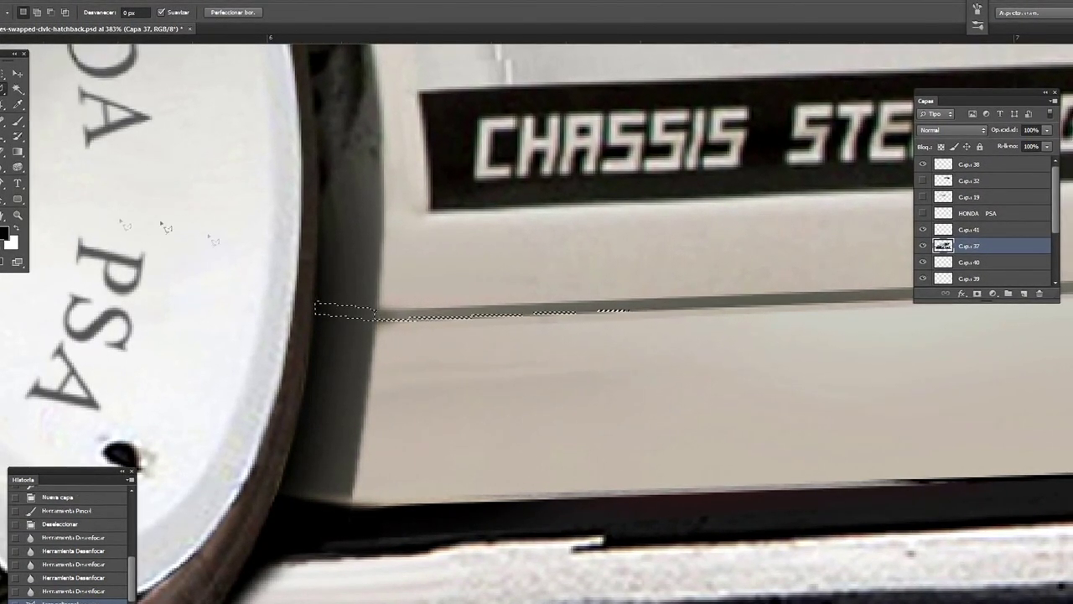
{"action": "key", "text": "b"}
{"action": "mouse_move", "coordinate": [229, 302]}
{"action": "left_mouse_down"}
{"action": "mouse_move", "coordinate": [369, 312]}
{"action": "mouse_move", "coordinate": [344, 318]}
{"action": "left_mouse_up"}
{"action": "key", "text": "ctrl+d"}
- Smudge the black stripe's edge on car layer Capa 37 near the rear wheel arch
{"action": "key", "text": "m"}
{"action": "key", "text": "r"}
{"action": "left_click_drag", "start_coordinate": [1006, 361], "coordinate": [476, 380]}
{"action": "key", "text": "alt+bracketleft"}
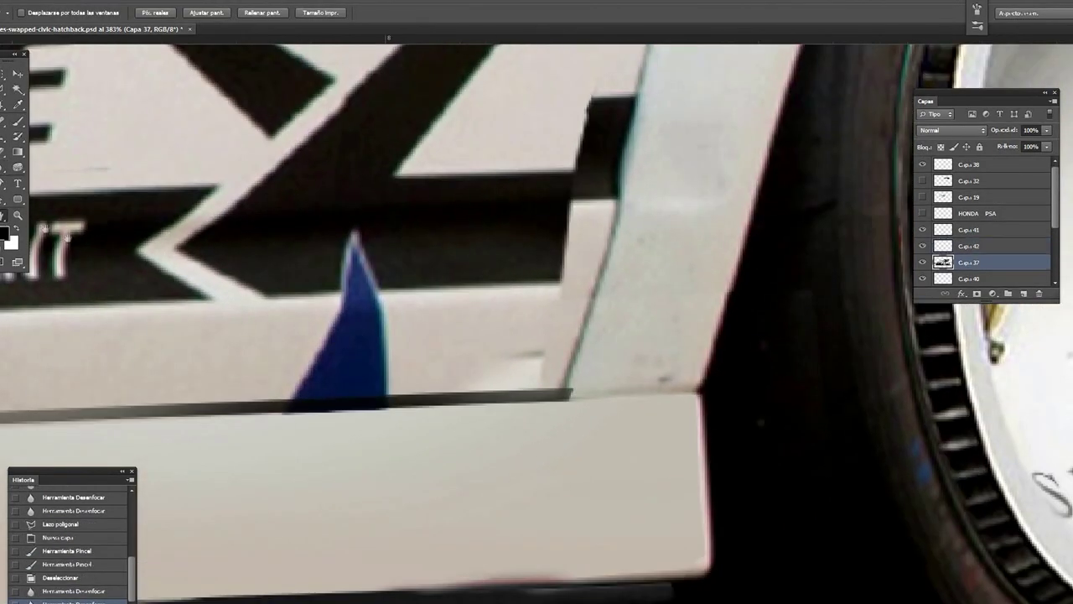
{"action": "key", "text": "shift+r"}
{"action": "mouse_move", "coordinate": [618, 383]}
{"action": "left_mouse_down"}
{"action": "mouse_move", "coordinate": [570, 392]}
{"action": "mouse_move", "coordinate": [488, 382]}
{"action": "left_mouse_up"}
{"action": "right_click", "coordinate": [570, 391]}
{"action": "right_click", "coordinate": [666, 296]}
{"action": "left_click_drag", "start_coordinate": [580, 289], "coordinate": [546, 279]}
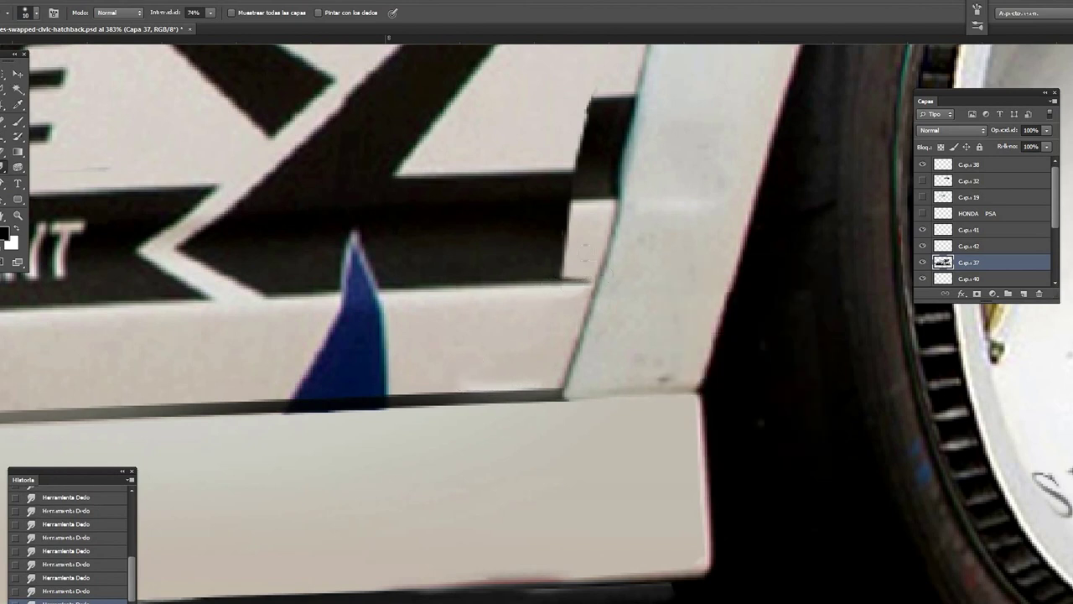
- Lasso the light-grey patch and smudge it dark, then smooth the stripe's top edge
{"action": "key", "text": "l"}
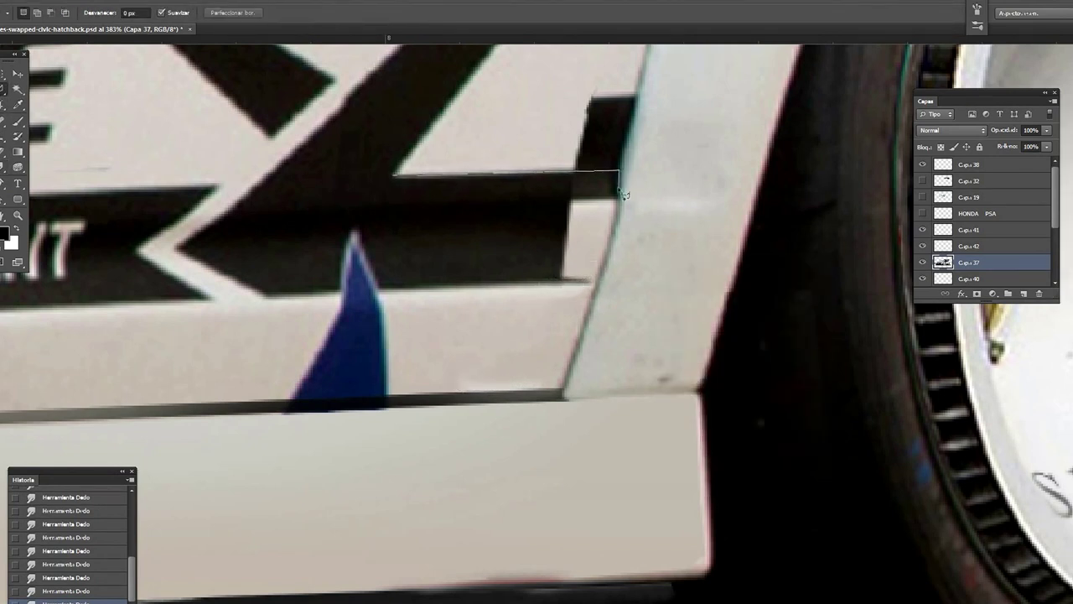
{"action": "left_click", "coordinate": [394, 176]}
{"action": "key", "text": "r"}
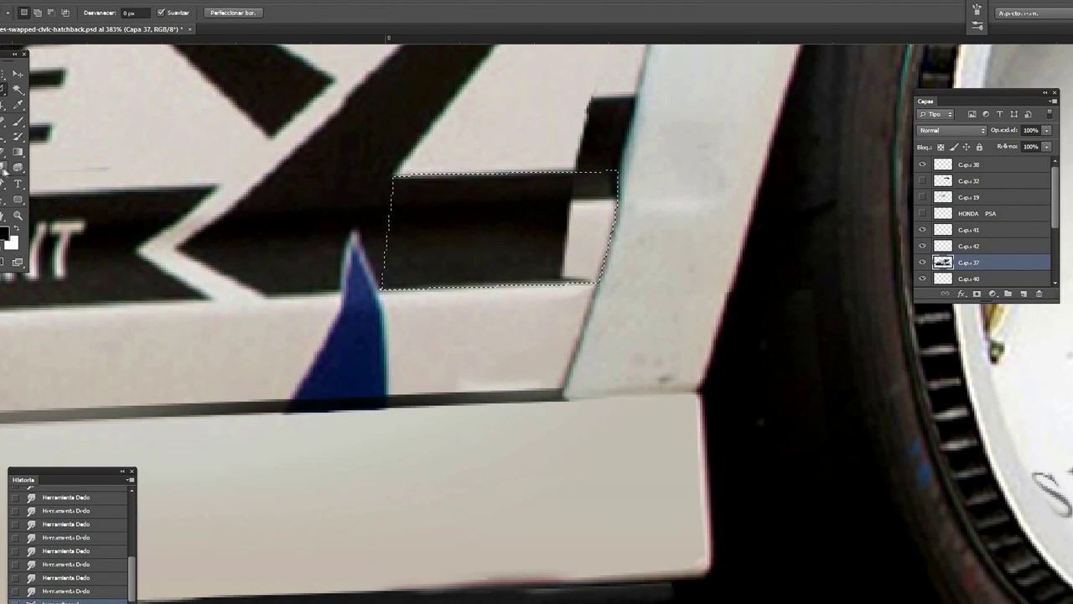
{"action": "right_click", "coordinate": [527, 227]}
{"action": "mouse_move", "coordinate": [503, 202]}
{"action": "left_mouse_down"}
{"action": "mouse_move", "coordinate": [568, 196]}
{"action": "mouse_move", "coordinate": [642, 265]}
{"action": "mouse_move", "coordinate": [386, 281]}
{"action": "left_mouse_up"}
{"action": "left_click", "coordinate": [138, 0]}
{"action": "left_click", "coordinate": [167, 39]}
{"action": "right_click", "coordinate": [696, 187]}
{"action": "left_click_drag", "start_coordinate": [536, 163], "coordinate": [608, 172]}
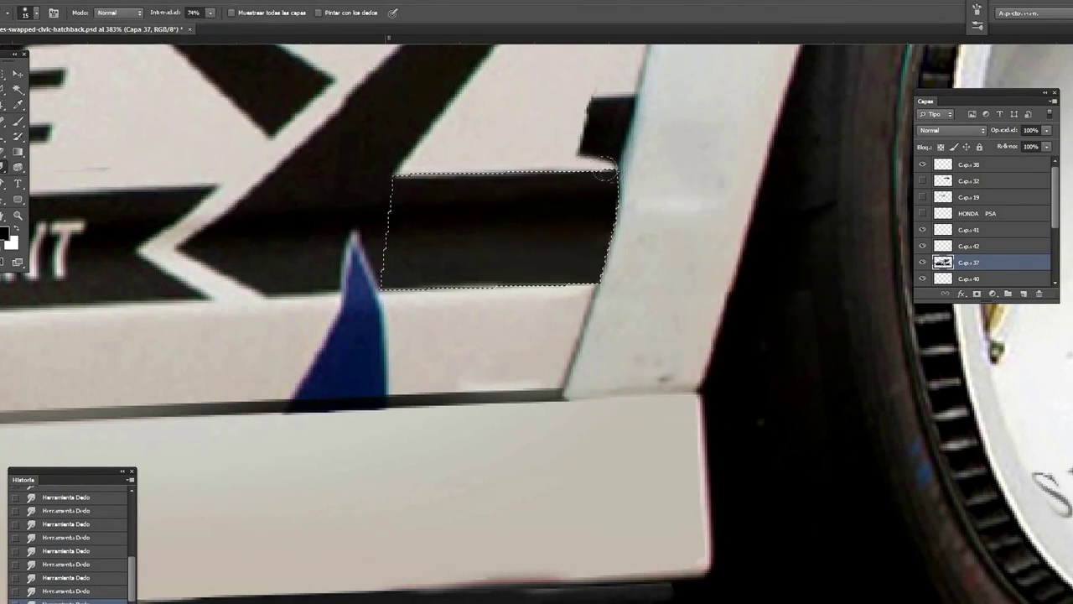
- Outline the dark patch above the stripe and smudge it away
{"action": "key", "text": "m"}
{"action": "left_click", "coordinate": [2, 90]}
{"action": "left_click", "coordinate": [396, 173]}
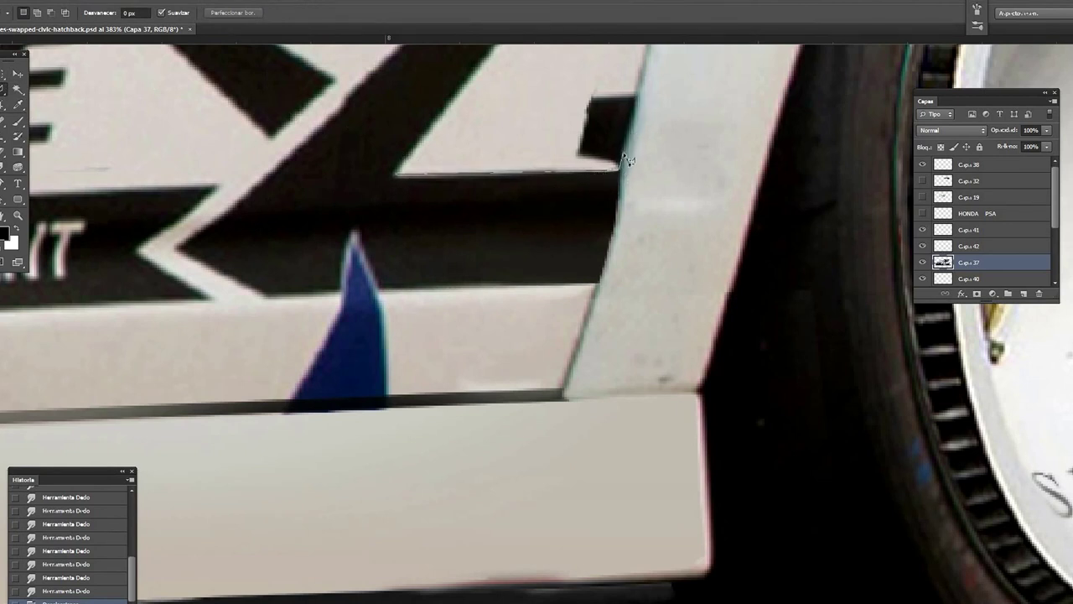
{"action": "left_click", "coordinate": [635, 86]}
{"action": "left_click", "coordinate": [567, 77]}
{"action": "double_click", "coordinate": [555, 83]}
{"action": "right_click", "coordinate": [618, 161]}
{"action": "left_click_drag", "start_coordinate": [625, 105], "coordinate": [611, 132]}
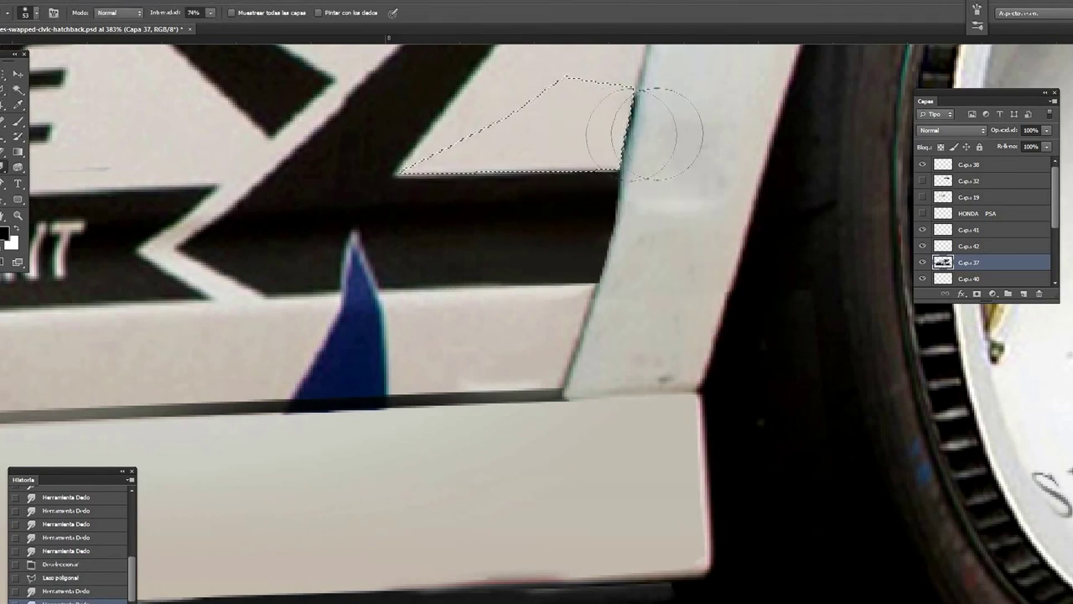
{"action": "key", "text": "m"}
{"action": "key", "text": "ctrl+d"}
- With a 1 px brush, lasso the trim strip above the skirt and add layer Capa 43
{"action": "right_click", "coordinate": [735, 208]}
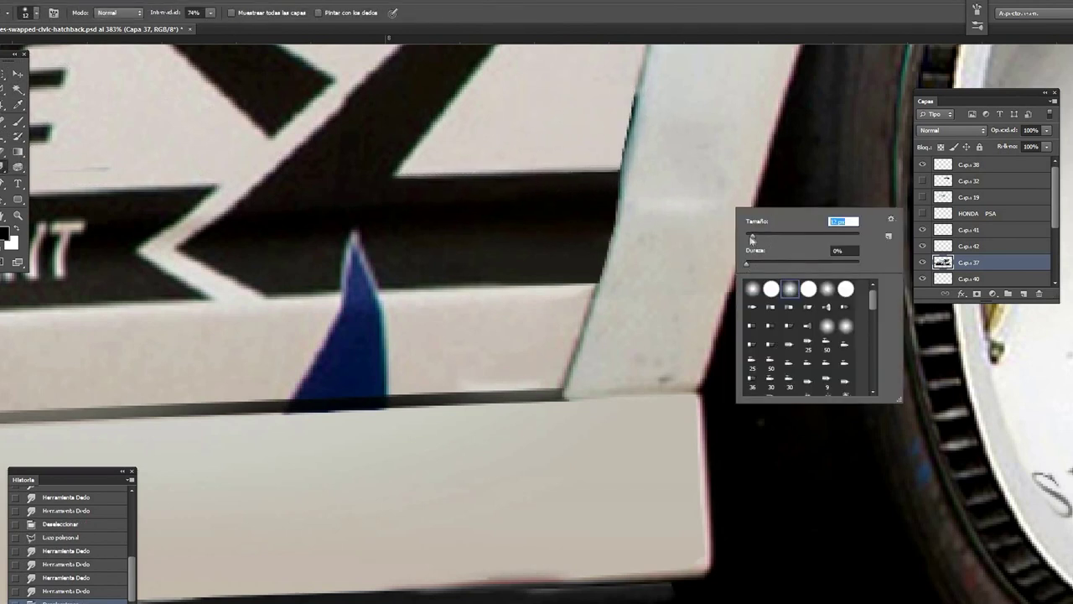
{"action": "left_click_drag", "start_coordinate": [759, 241], "coordinate": [747, 239]}
{"action": "key", "text": "Return"}
{"action": "right_click", "coordinate": [650, 137]}
{"action": "key", "text": "Return"}
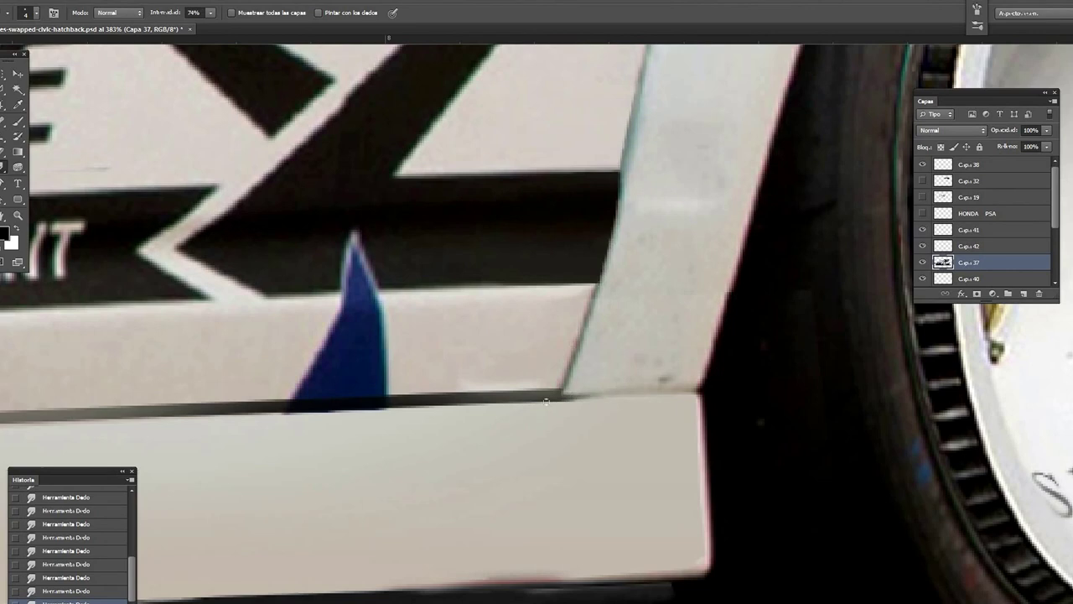
{"action": "key", "text": "l"}
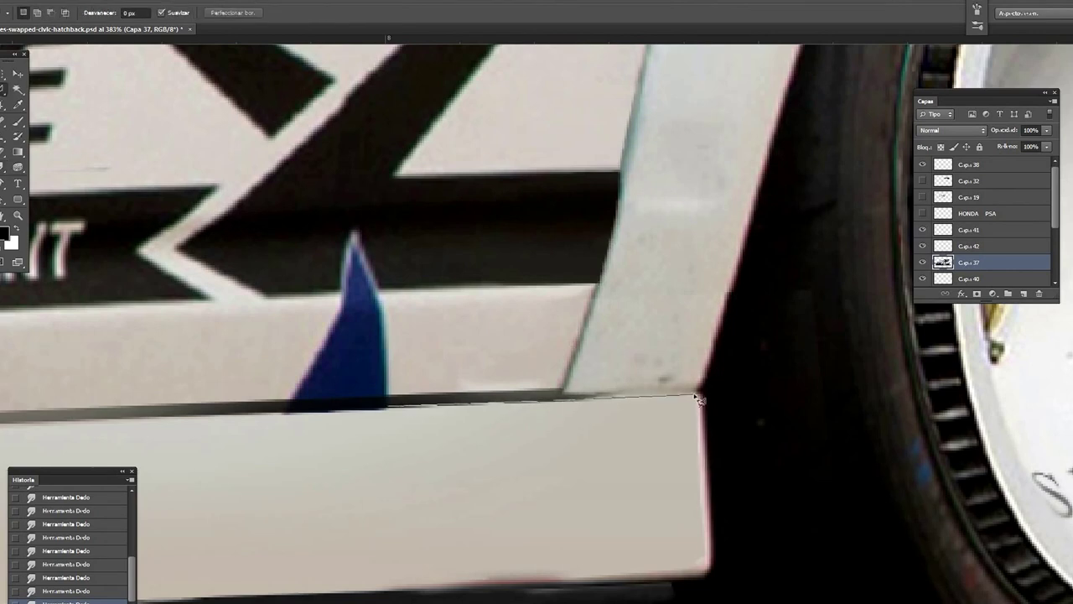
{"action": "left_click_drag", "start_coordinate": [416, 399], "coordinate": [387, 400]}
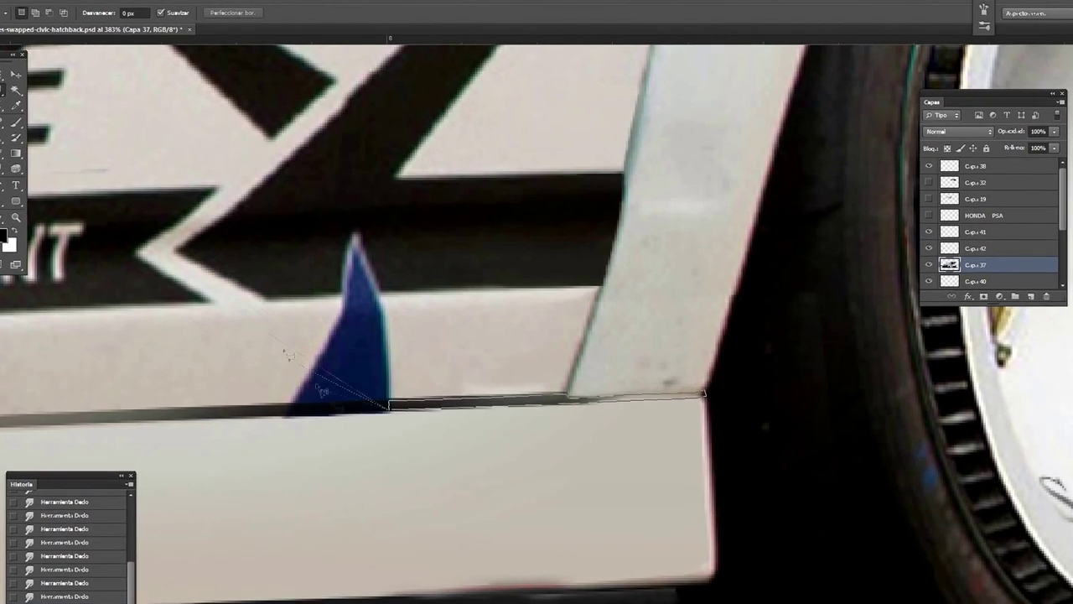
{"action": "key", "text": "b"}
{"action": "left_click", "coordinate": [1037, 307]}
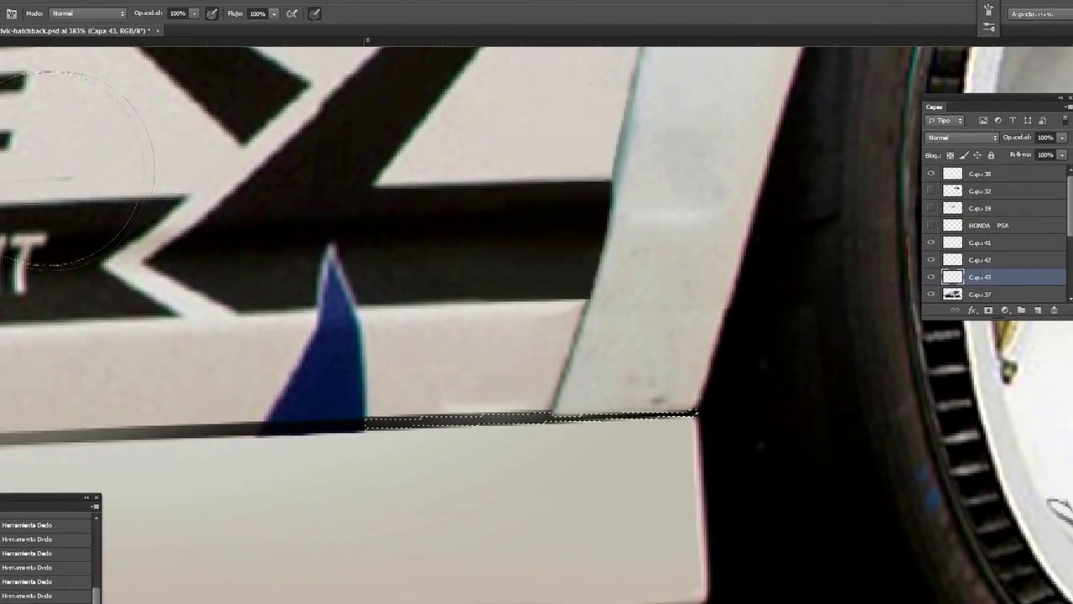
{"action": "key", "text": "ctrl+0"}
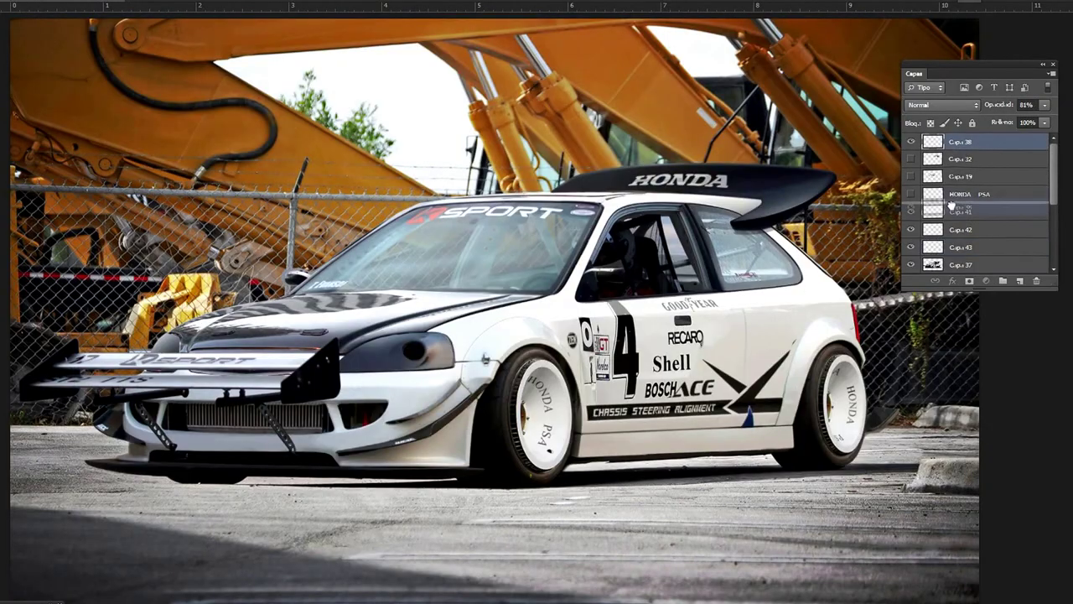
- Move Capa 38 below HONDA PSA and add a new empty layer Capa 40
{"action": "left_click_drag", "start_coordinate": [960, 141], "coordinate": [960, 204]}
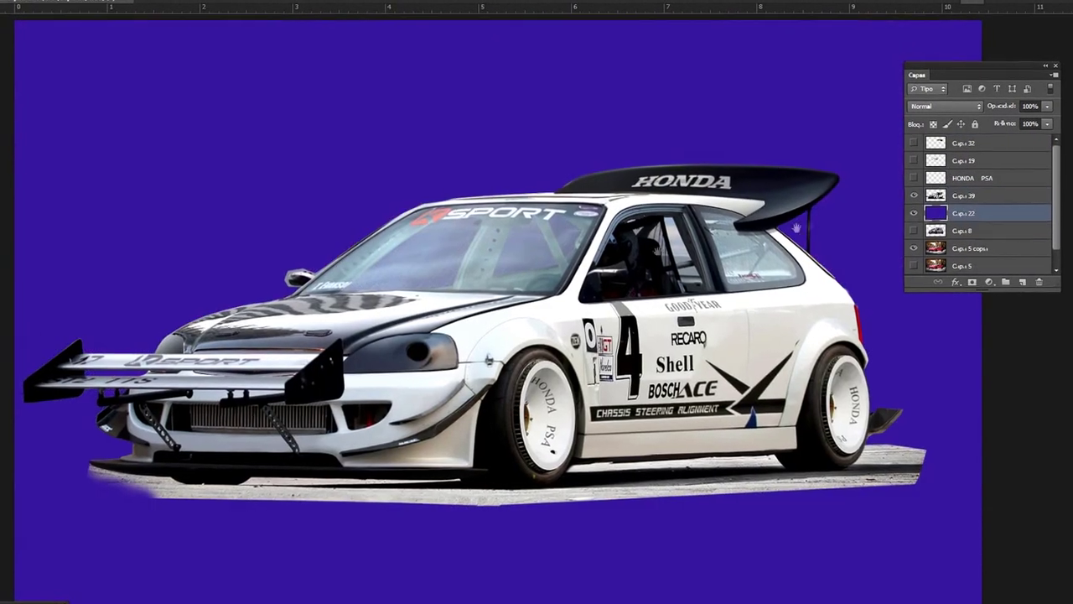
{"action": "scroll", "coordinate": [160, 447], "scroll_direction": "up", "scroll_amount": 5}
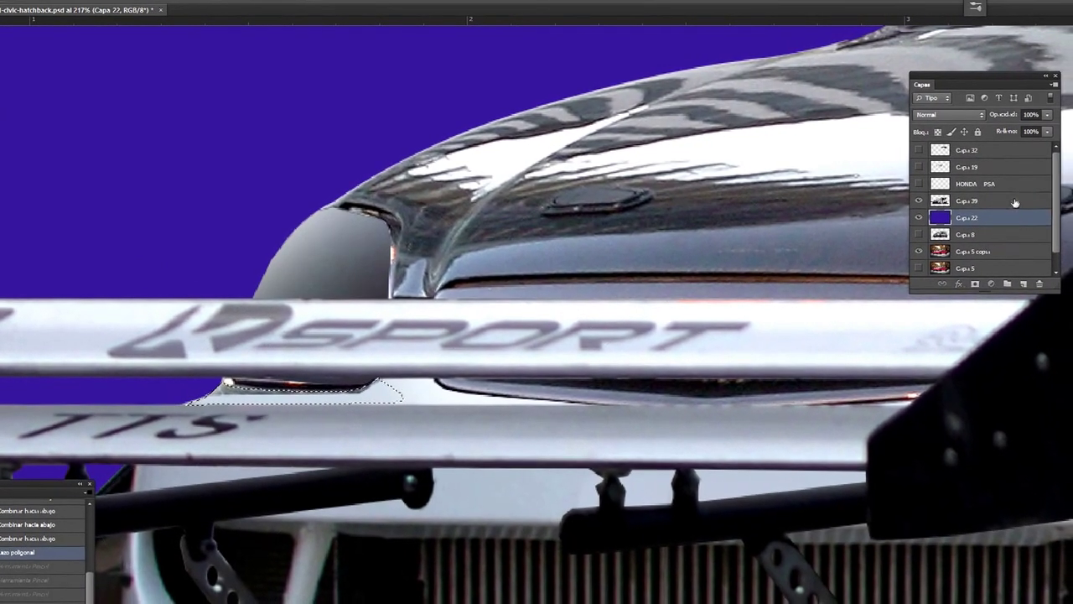
{"action": "key", "text": "ctrl+shift+alt+n"}
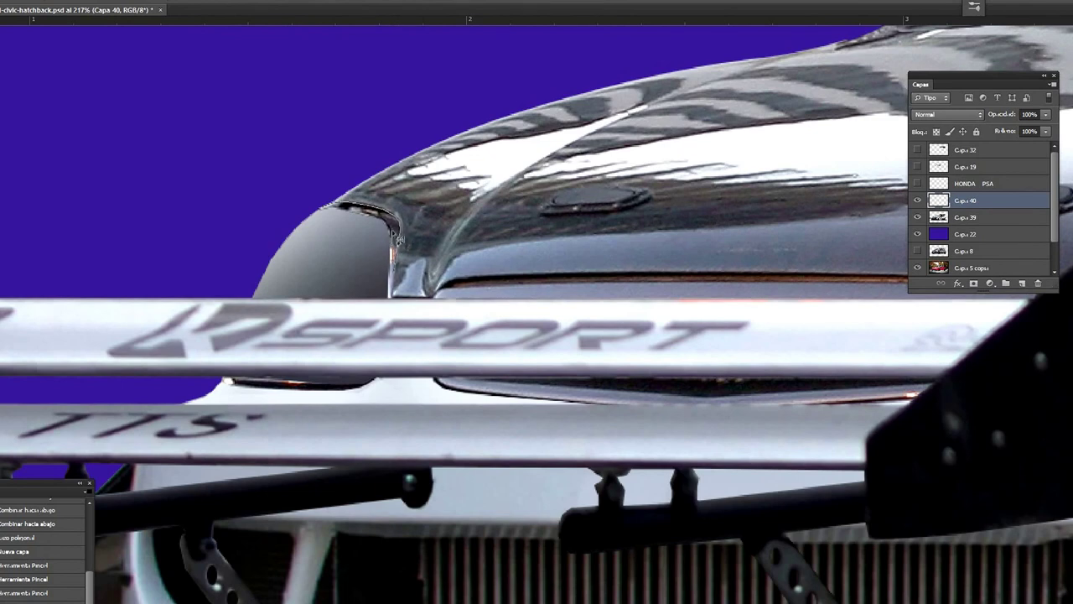
{"action": "key", "text": "ctrl+d"}
- Load car layer Capa 39's outline as a selection and add new layer Capa 41
{"action": "key", "text": "ctrl+shift+d"}
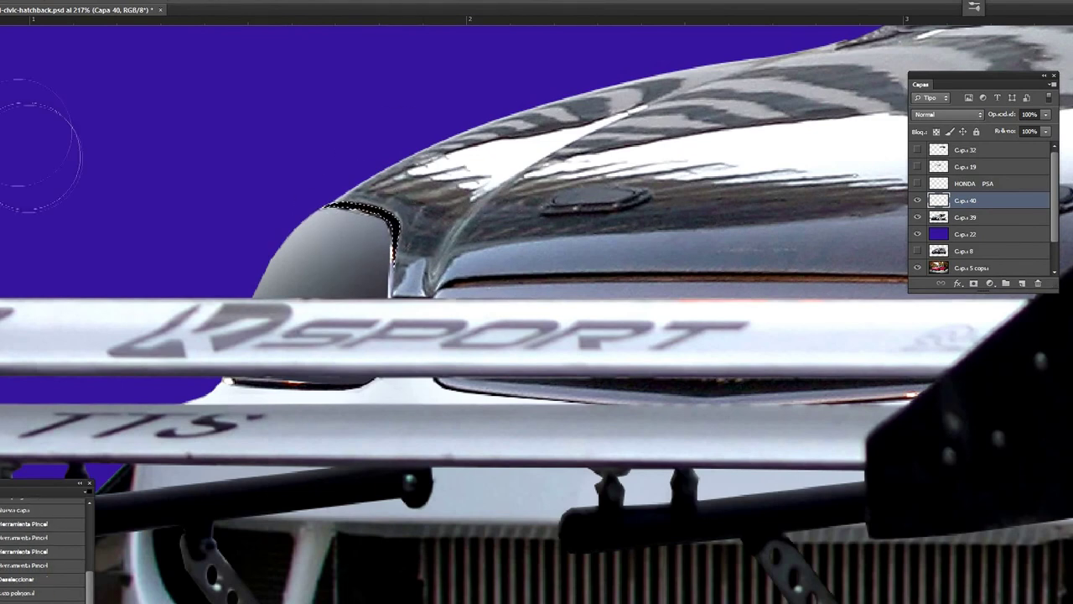
{"action": "key", "text": "alt+bracketleft"}
{"action": "left_click", "coordinate": [263, 173]}
{"action": "key", "text": "Return"}
{"action": "right_click", "coordinate": [526, 230]}
{"action": "key", "text": "Escape"}
{"action": "key", "text": "ctrl+shift+alt+n"}
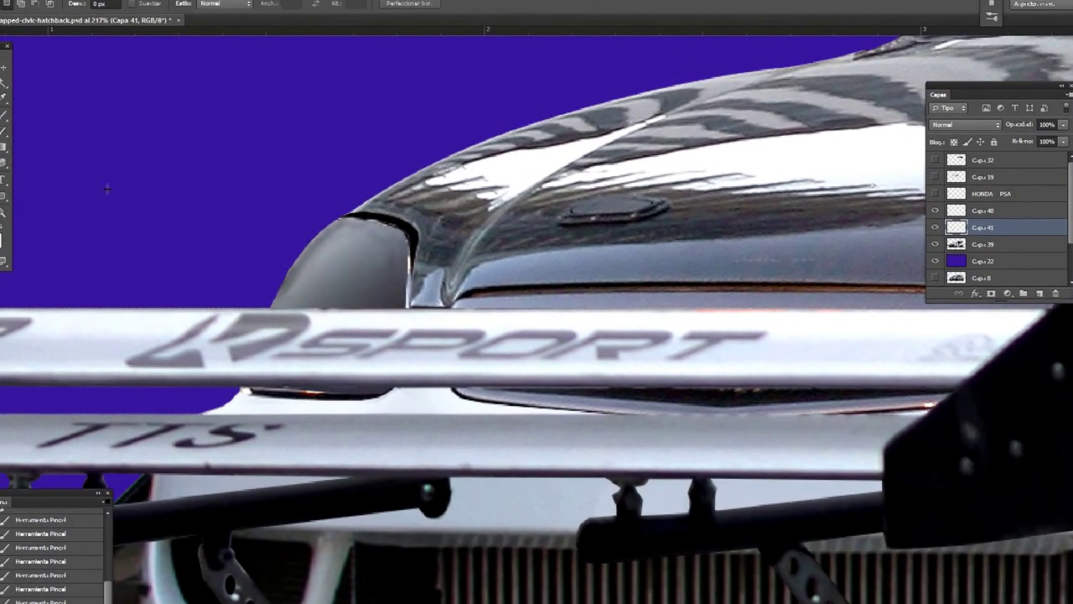
{"action": "key", "text": "p"}
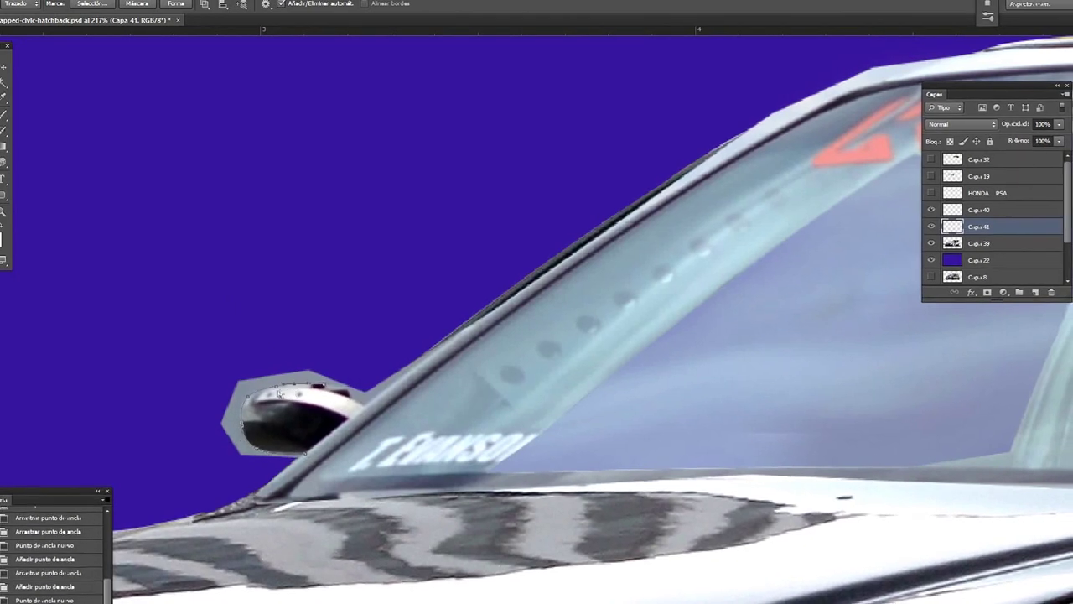
- Trace a closed pen path around the side mirror and windshield edge
{"action": "left_click", "coordinate": [347, 396]}
{"action": "left_click", "coordinate": [635, 217]}
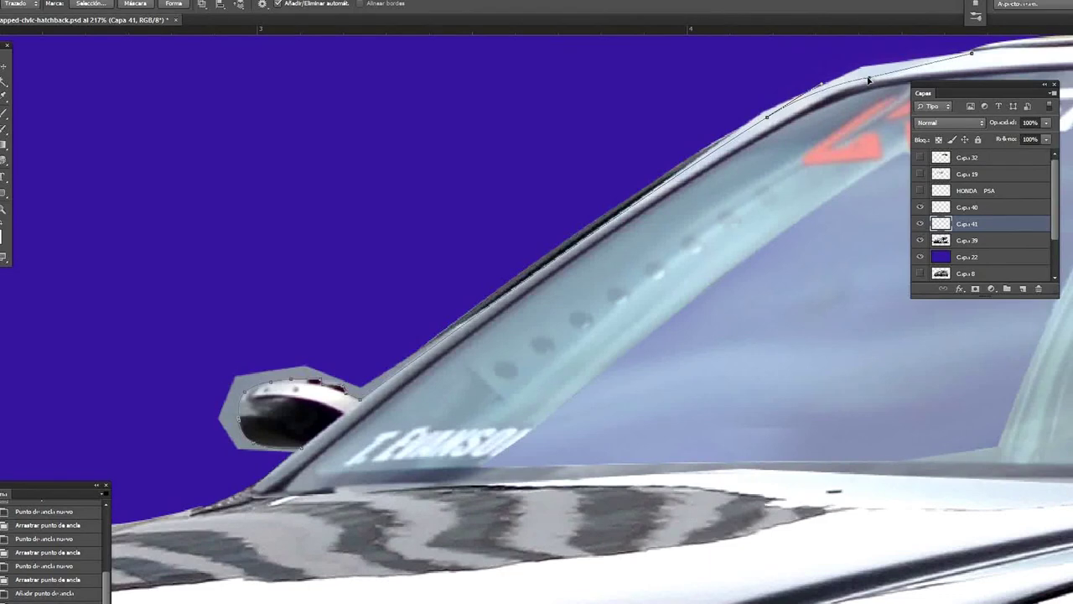
{"action": "left_click", "coordinate": [334, 171]}
{"action": "left_click", "coordinate": [194, 276]}
{"action": "left_click", "coordinate": [157, 398]}
{"action": "left_click", "coordinate": [183, 462]}
{"action": "left_click", "coordinate": [238, 474]}
{"action": "left_click", "coordinate": [251, 490]}
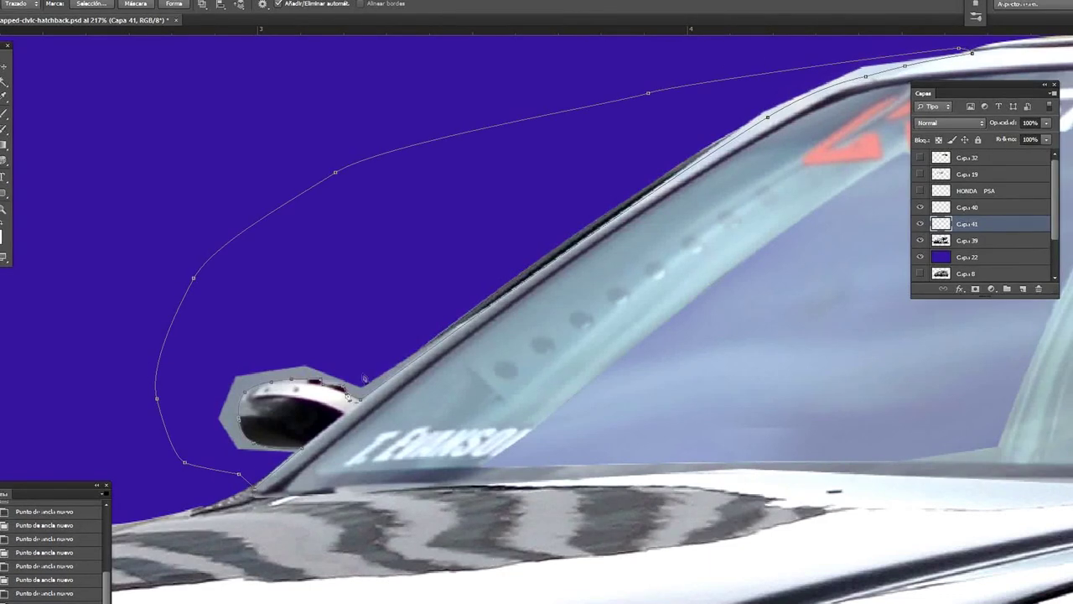
- Turn the mirror path into a selection and delete the grey patch from Capa 39
{"action": "right_click", "coordinate": [412, 73]}
{"action": "left_click", "coordinate": [457, 127]}
{"action": "left_click", "coordinate": [591, 153]}
{"action": "left_click", "coordinate": [942, 241]}
{"action": "key", "text": "Delete"}
{"action": "key", "text": "ctrl+d"}
{"action": "left_click", "coordinate": [8, 165]}
- Blur the mirror's edges to soften them against the backdrop
{"action": "right_click", "coordinate": [285, 419]}
{"action": "left_click_drag", "start_coordinate": [289, 436], "coordinate": [300, 445]}
{"action": "left_click_drag", "start_coordinate": [251, 388], "coordinate": [348, 394]}
{"action": "left_click_drag", "start_coordinate": [432, 213], "coordinate": [421, 220]}
{"action": "left_click_drag", "start_coordinate": [839, 125], "coordinate": [176, 301]}
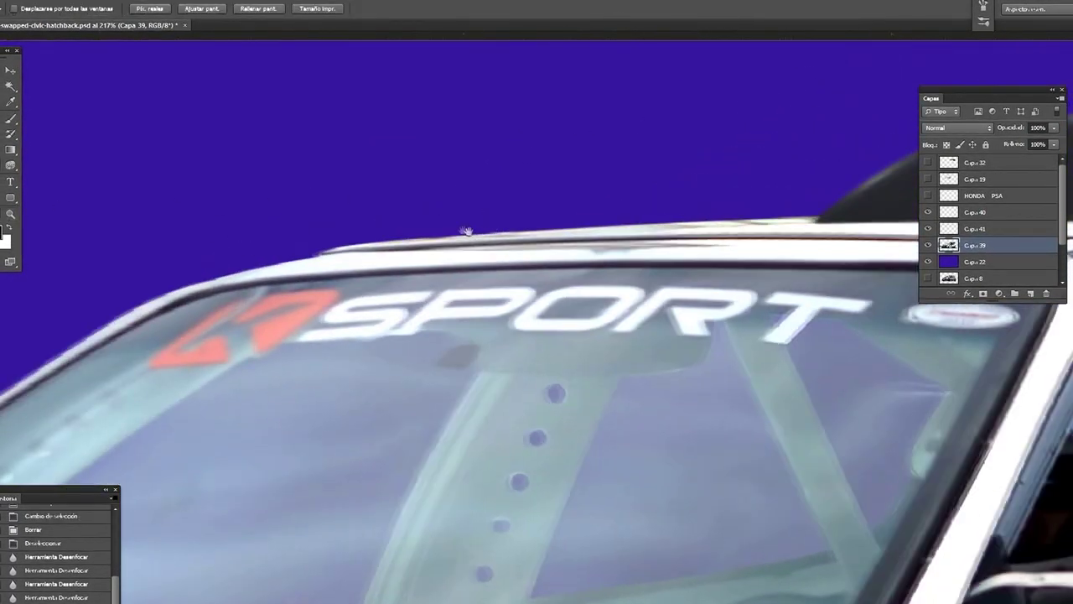
- Select the area above the roof with a pen path and erase the leftover fringe
{"action": "left_click_drag", "start_coordinate": [754, 252], "coordinate": [503, 319]}
{"action": "key", "text": "p"}
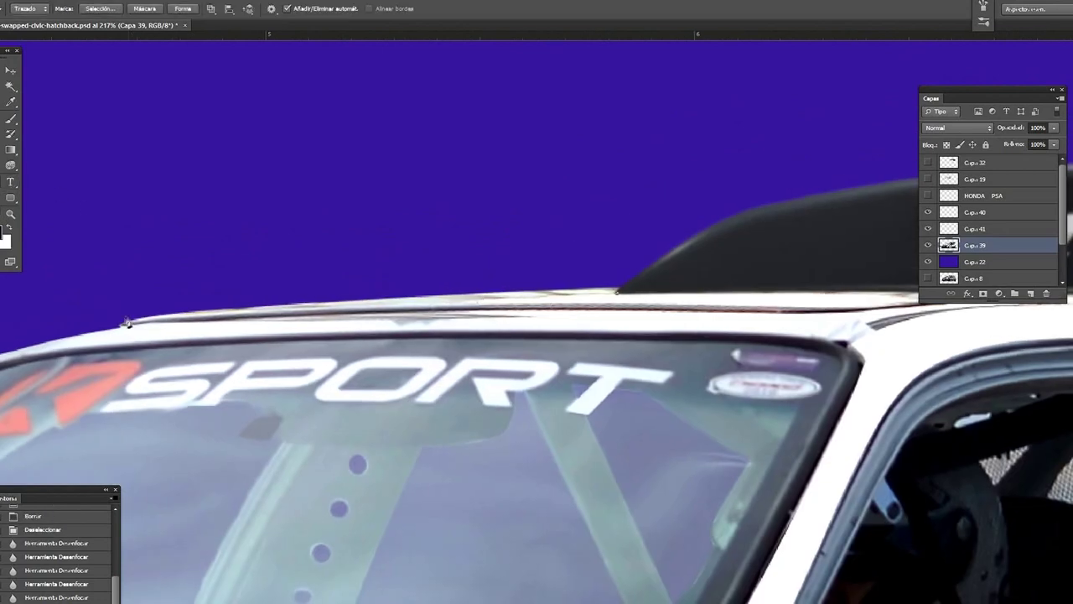
{"action": "left_click", "coordinate": [121, 322]}
{"action": "left_click_drag", "start_coordinate": [89, 268], "coordinate": [239, 203]}
{"action": "left_click", "coordinate": [706, 230]}
{"action": "left_click", "coordinate": [618, 294]}
{"action": "right_click", "coordinate": [587, 144]}
{"action": "left_click", "coordinate": [637, 202]}
{"action": "key", "text": "Return"}
{"action": "key", "text": "e"}
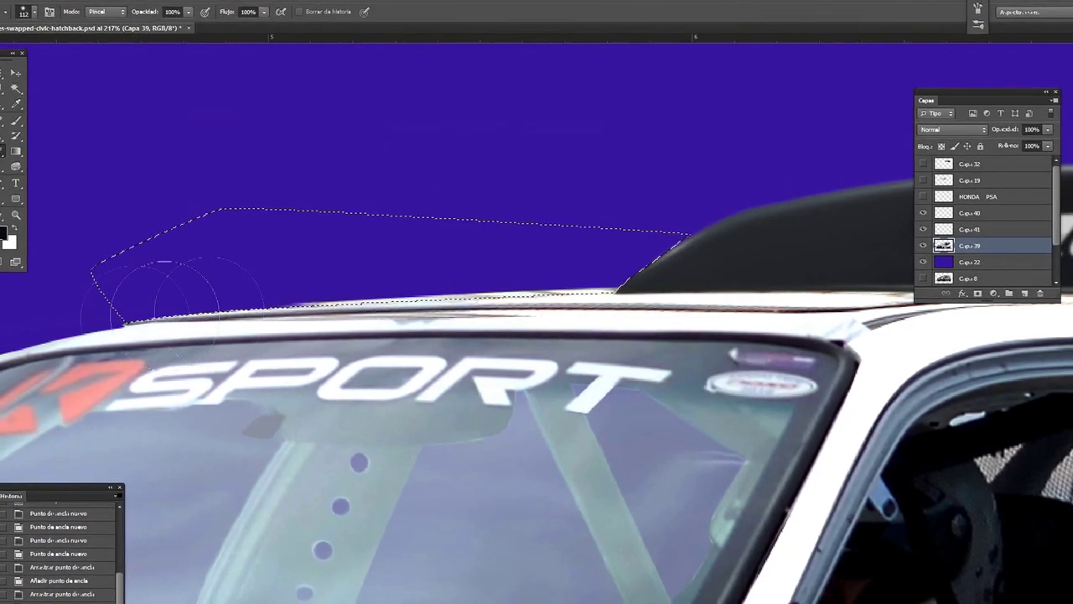
{"action": "left_click_drag", "start_coordinate": [473, 185], "coordinate": [431, 168]}
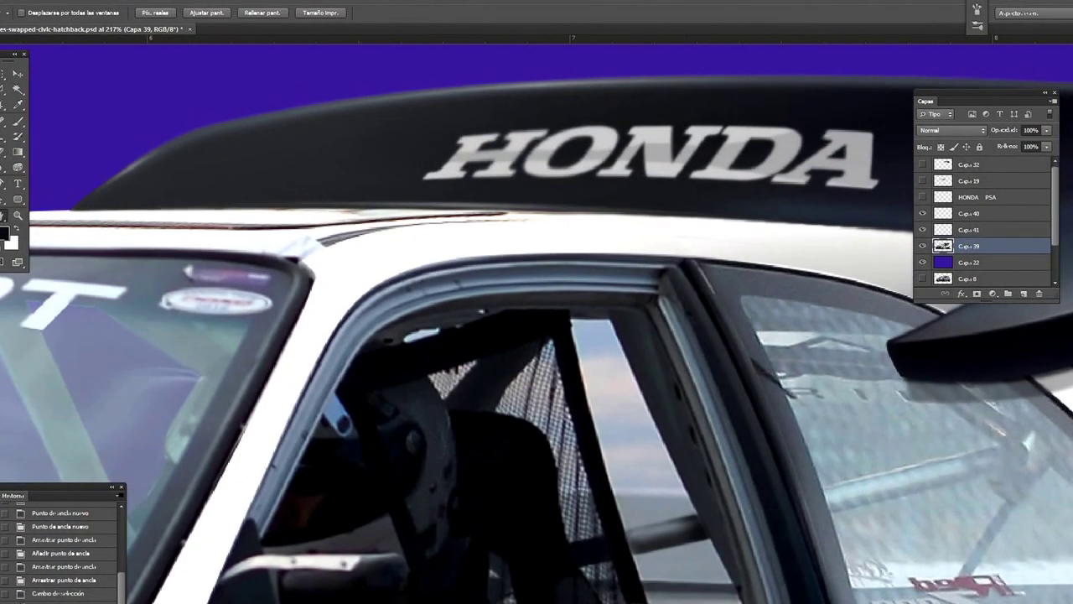
- Smudge the roof edge smooth, then lasso and smudge the dark stripe tip toward the arch
{"action": "left_click_drag", "start_coordinate": [17, 167], "coordinate": [59, 193]}
{"action": "left_click_drag", "start_coordinate": [311, 252], "coordinate": [318, 235]}
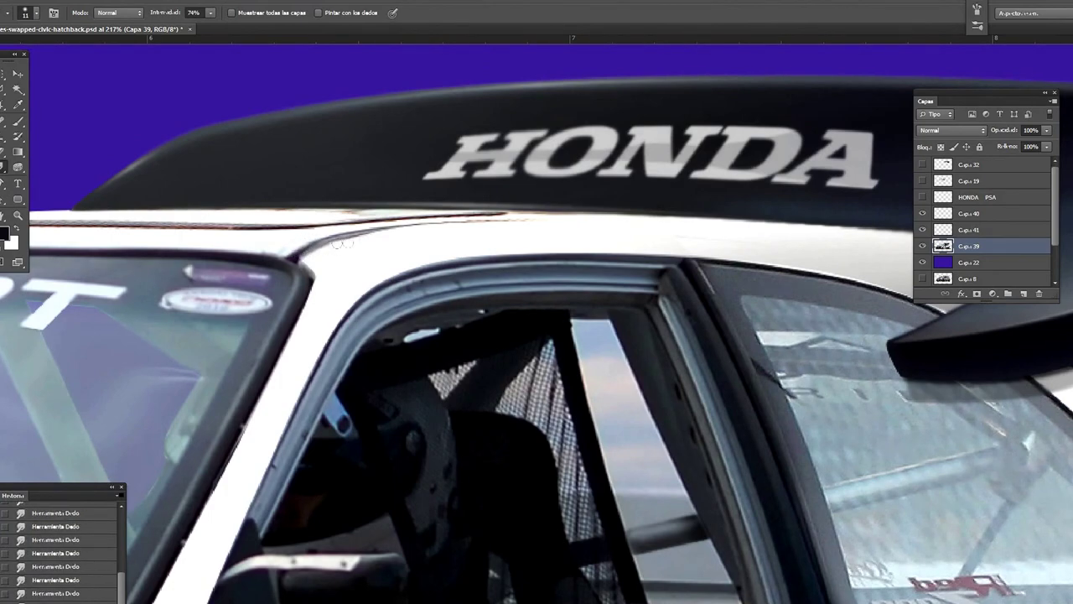
{"action": "left_click_drag", "start_coordinate": [363, 242], "coordinate": [616, 290]}
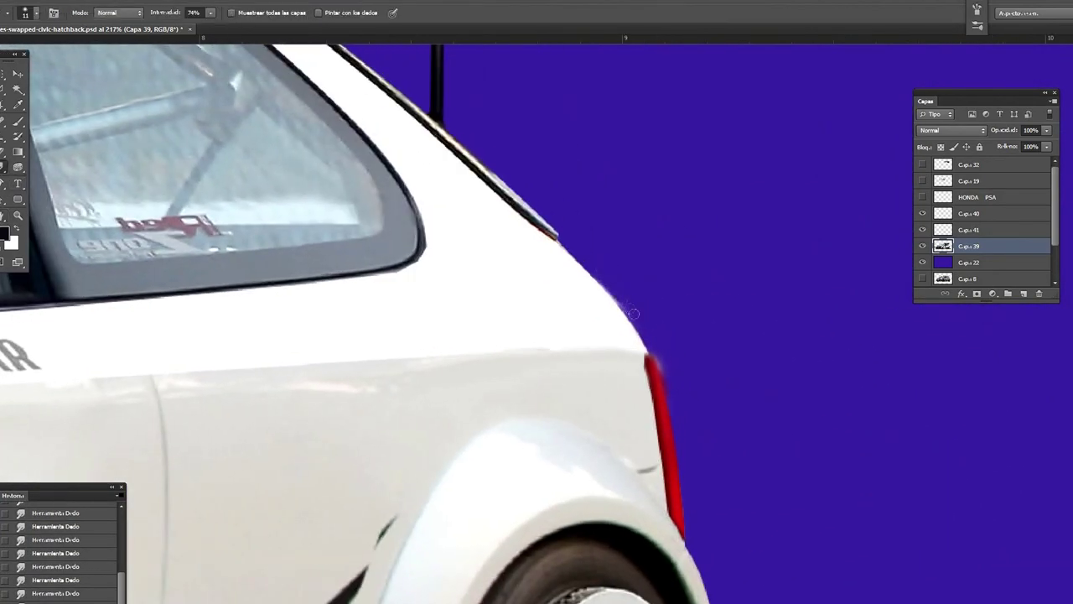
{"action": "left_click_drag", "start_coordinate": [419, 461], "coordinate": [438, 290]}
{"action": "key", "text": "l"}
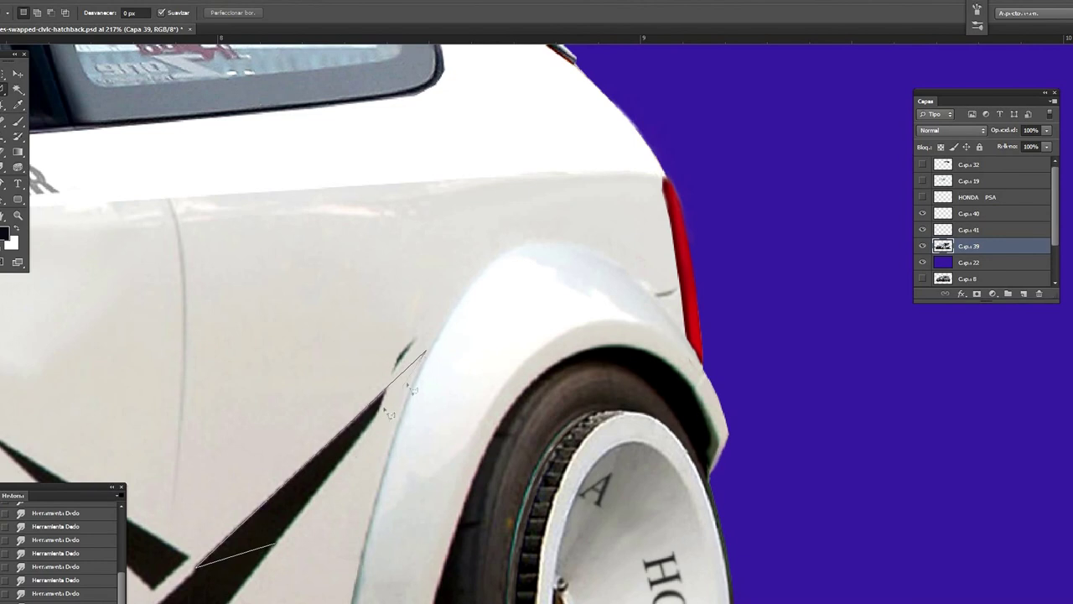
{"action": "double_click", "coordinate": [281, 549]}
{"action": "left_click_drag", "start_coordinate": [251, 511], "coordinate": [415, 357]}
{"action": "left_click_drag", "start_coordinate": [277, 494], "coordinate": [411, 361]}
{"action": "key", "text": "ctrl+d"}
{"action": "key", "text": "r"}
{"action": "right_click", "coordinate": [532, 322]}
{"action": "key", "text": "Escape"}
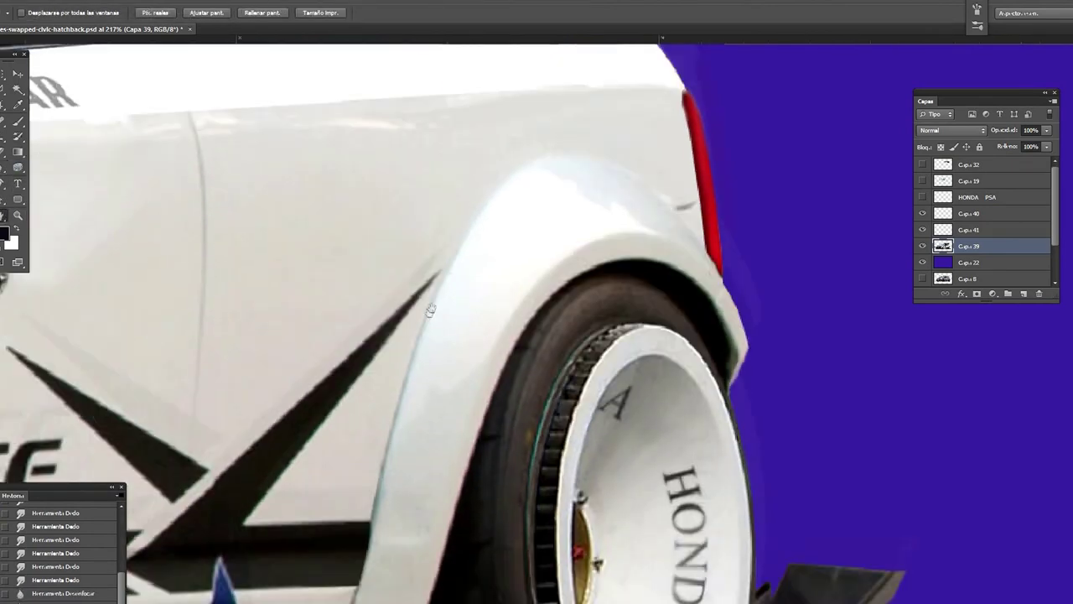
- Select the lower sill patch and sample the dark blue from the fin
{"action": "left_click_drag", "start_coordinate": [316, 285], "coordinate": [587, 71]}
{"action": "key", "text": "l"}
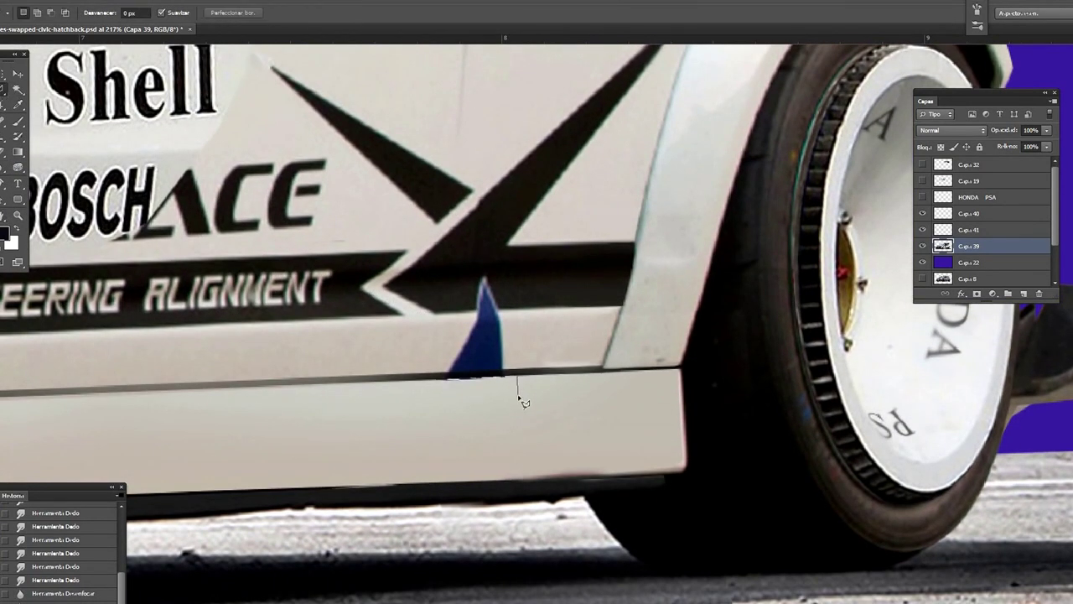
{"action": "double_click", "coordinate": [401, 482]}
{"action": "key", "text": "i"}
{"action": "left_click", "coordinate": [491, 352]}
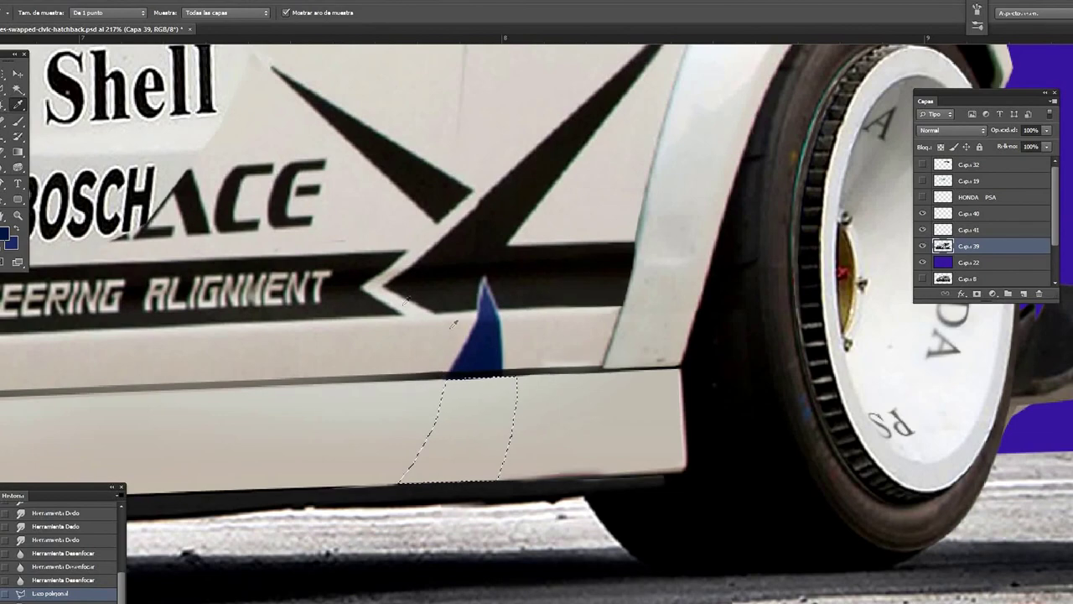
- Paint the sill patch dark blue on new layer Capa 42
{"action": "key", "text": "b"}
{"action": "right_click", "coordinate": [537, 390]}
{"action": "key", "text": "Return"}
{"action": "key", "text": "ctrl+shift+alt+n"}
{"action": "mouse_move", "coordinate": [477, 419]}
{"action": "left_mouse_down"}
{"action": "mouse_move", "coordinate": [378, 424]}
{"action": "mouse_move", "coordinate": [495, 394]}
{"action": "mouse_move", "coordinate": [427, 469]}
{"action": "left_mouse_up"}
{"action": "left_click_drag", "start_coordinate": [503, 394], "coordinate": [469, 469]}
{"action": "key", "text": "ctrl+d"}
{"action": "key", "text": "m"}
{"action": "mouse_move", "coordinate": [251, 335]}
{"action": "left_mouse_down"}
{"action": "mouse_move", "coordinate": [814, 335]}
{"action": "mouse_move", "coordinate": [608, 348]}
{"action": "left_mouse_up"}
{"action": "key", "text": "ctrl+1"}
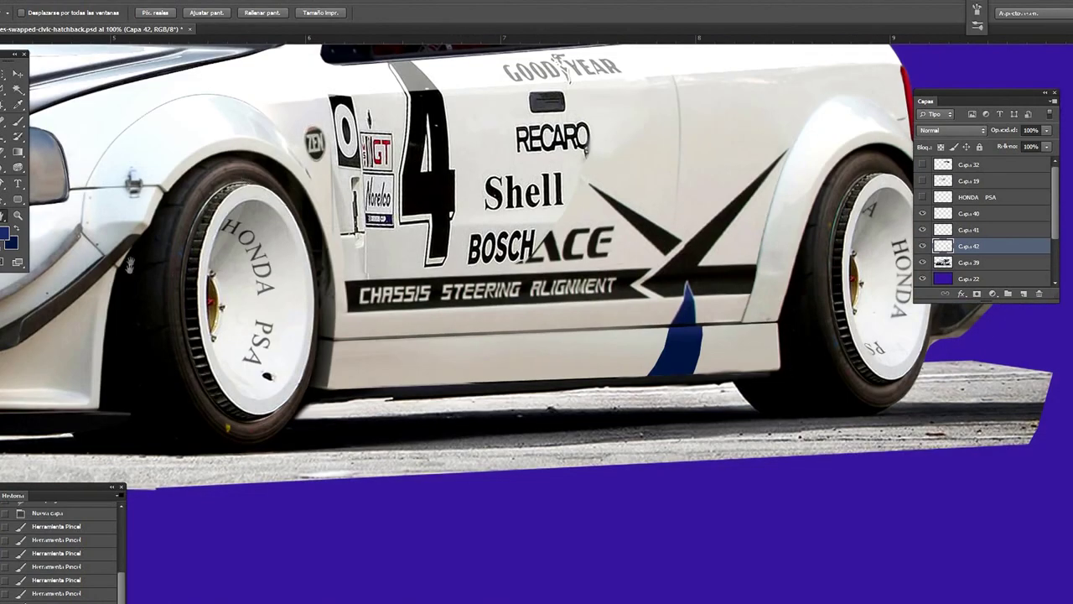
- Pen-trace the side skirt outline along the car's bottom and make it a selection
{"action": "key", "text": "p"}
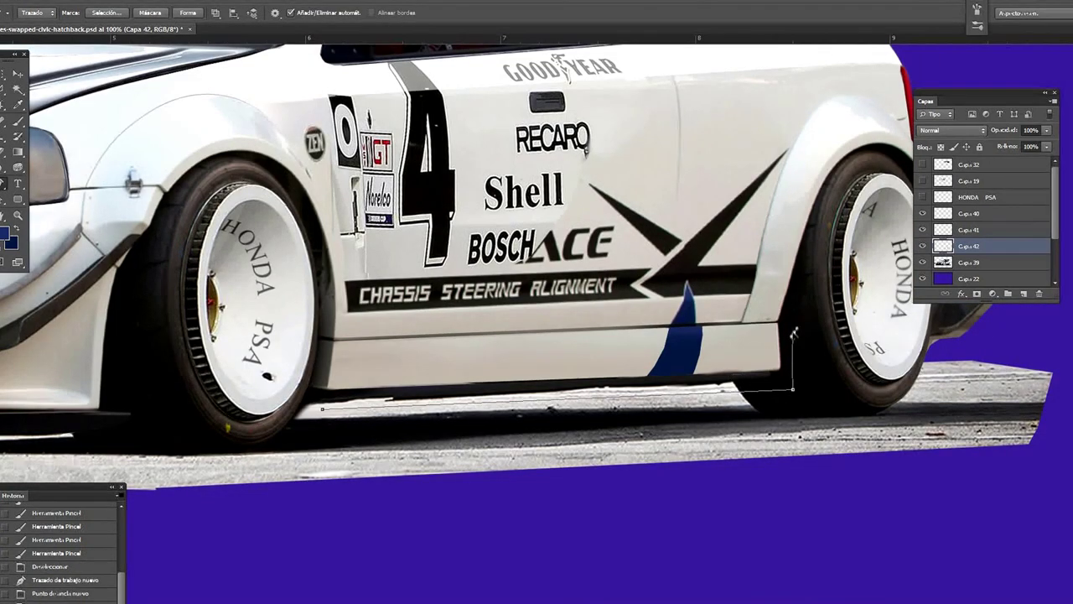
{"action": "left_click_drag", "start_coordinate": [674, 377], "coordinate": [650, 385]}
{"action": "left_click_drag", "start_coordinate": [730, 344], "coordinate": [721, 351]}
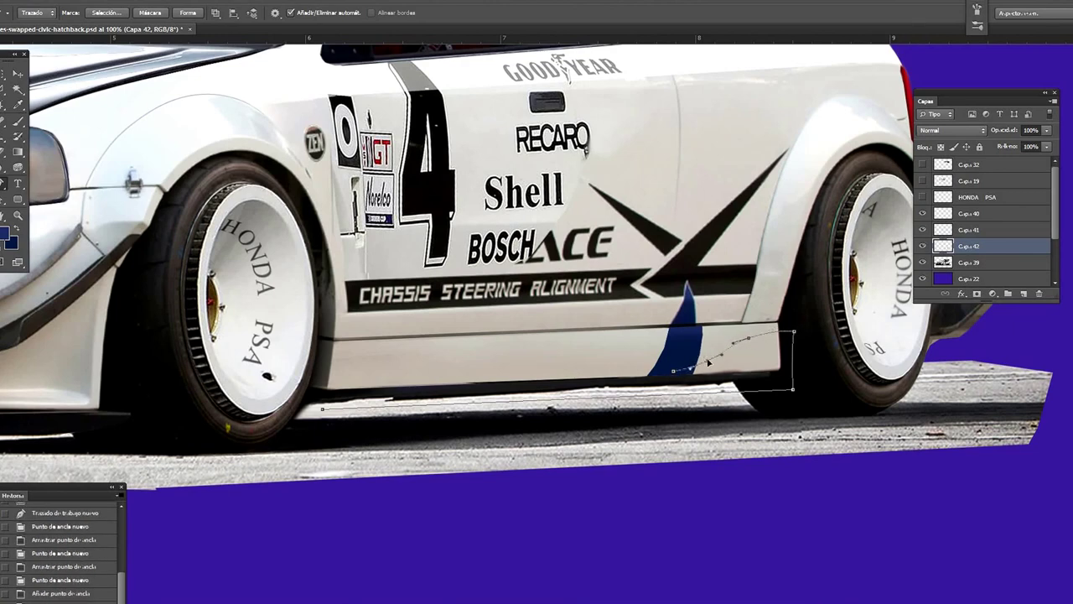
{"action": "left_click_drag", "start_coordinate": [359, 380], "coordinate": [400, 379]}
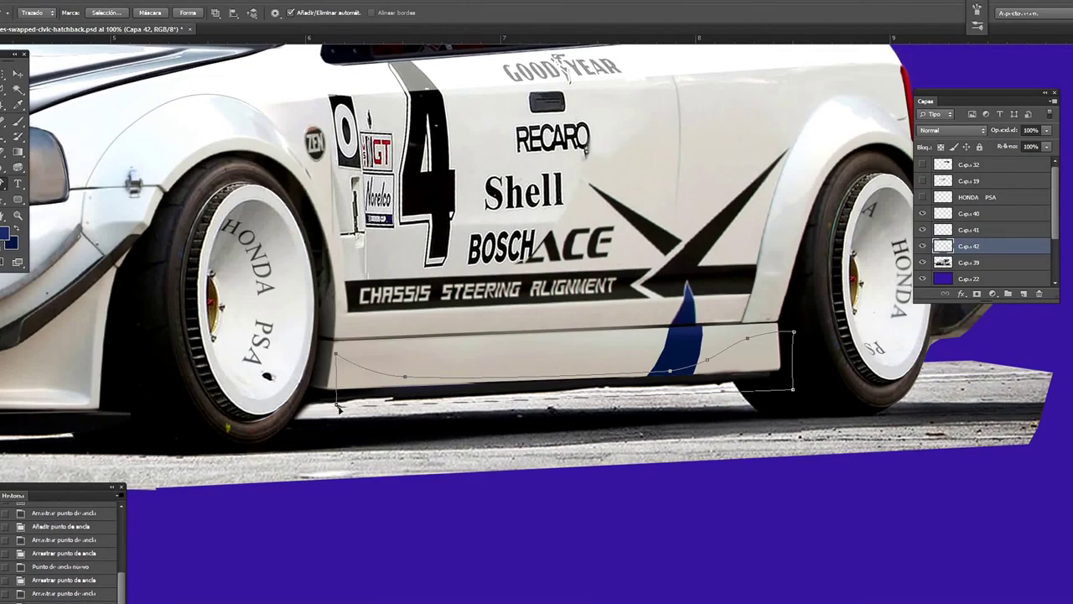
{"action": "right_click", "coordinate": [472, 255]}
{"action": "left_click", "coordinate": [508, 303]}
{"action": "left_click", "coordinate": [567, 158]}
- Brush dark navy across the skirt selection on layer Capa 43
{"action": "scroll", "coordinate": [556, 101], "scroll_direction": "up", "scroll_amount": 5}
{"action": "scroll", "coordinate": [556, 100], "scroll_direction": "right", "scroll_amount": 5}
{"action": "key", "text": "i"}
{"action": "key", "text": "b"}
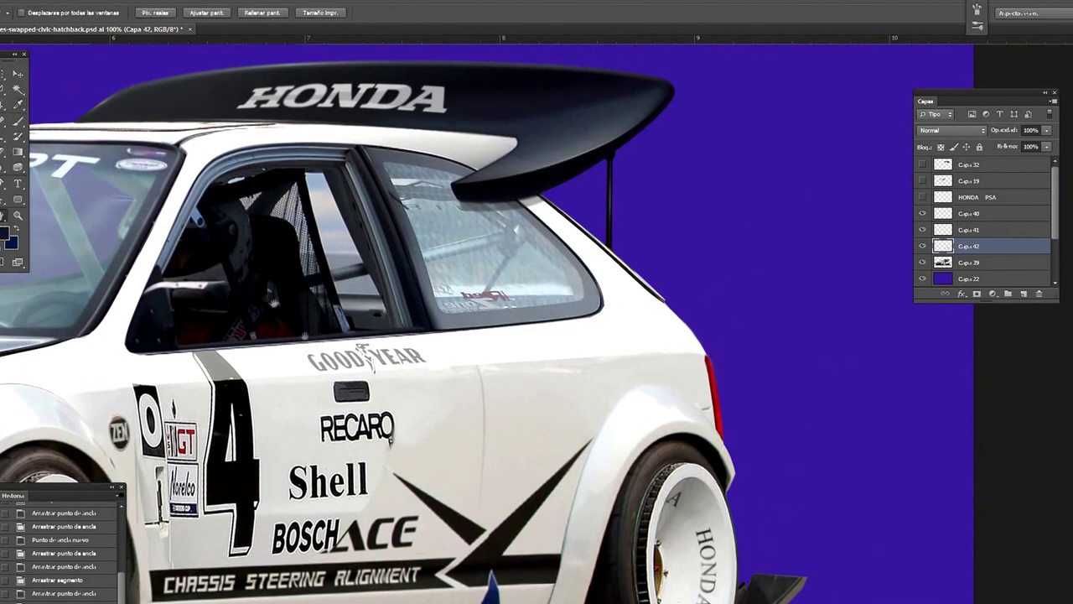
{"action": "scroll", "coordinate": [556, 335], "scroll_direction": "down", "scroll_amount": 5}
{"action": "right_click", "coordinate": [695, 339]}
{"action": "left_click", "coordinate": [252, 390]}
{"action": "left_click_drag", "start_coordinate": [256, 373], "coordinate": [662, 369]}
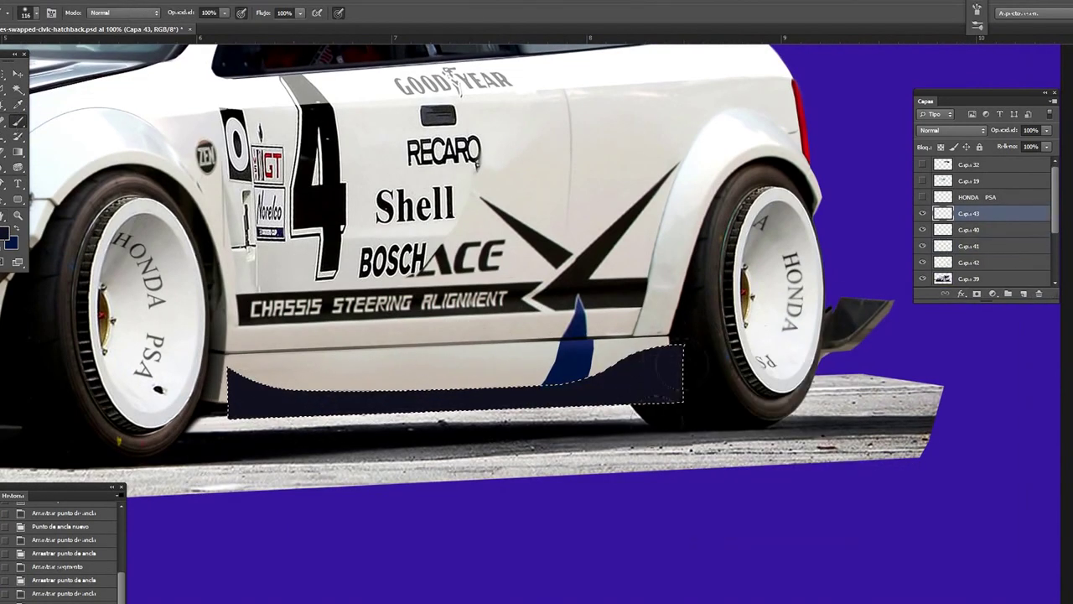
- Outline the dark side skirt edge with a stroked path on a new layer, then deselect
{"action": "key", "text": "m"}
{"action": "key", "text": "b"}
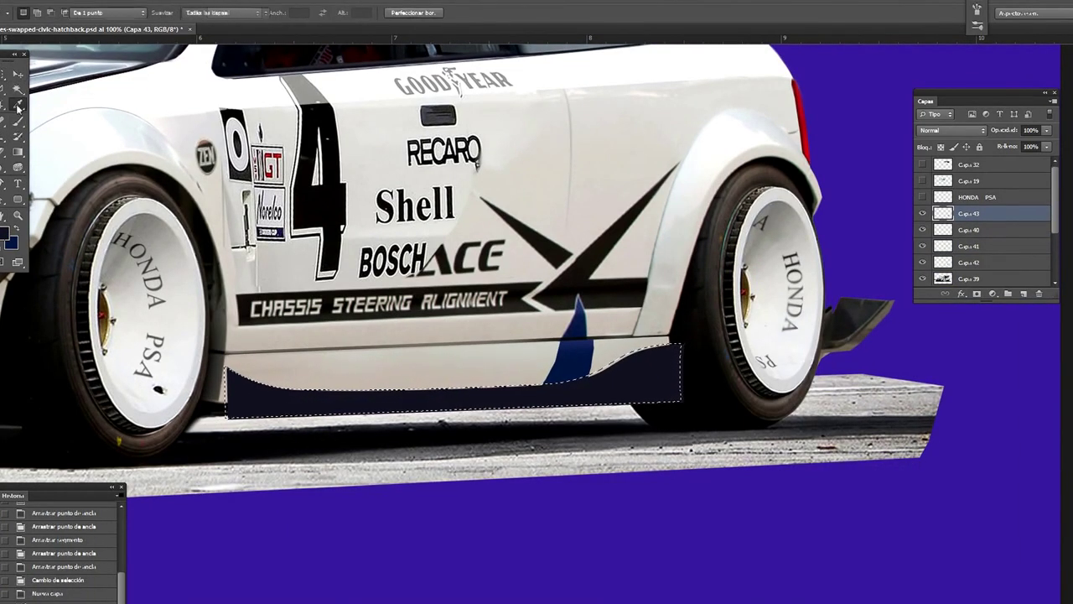
{"action": "key", "text": "ctrl+shift+alt+n"}
{"action": "key", "text": "Return"}
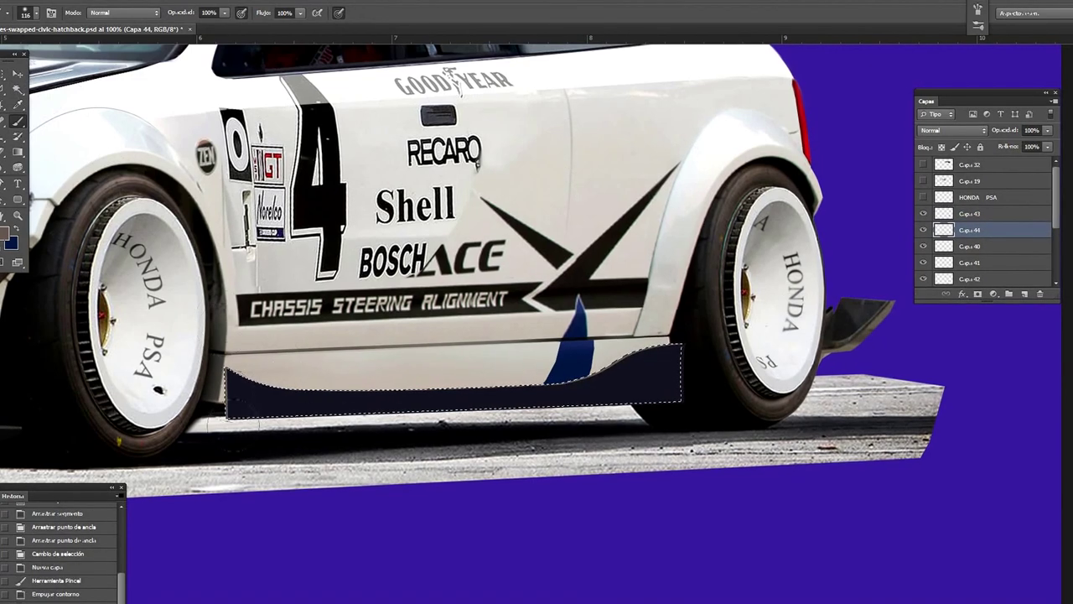
{"action": "key", "text": "x"}
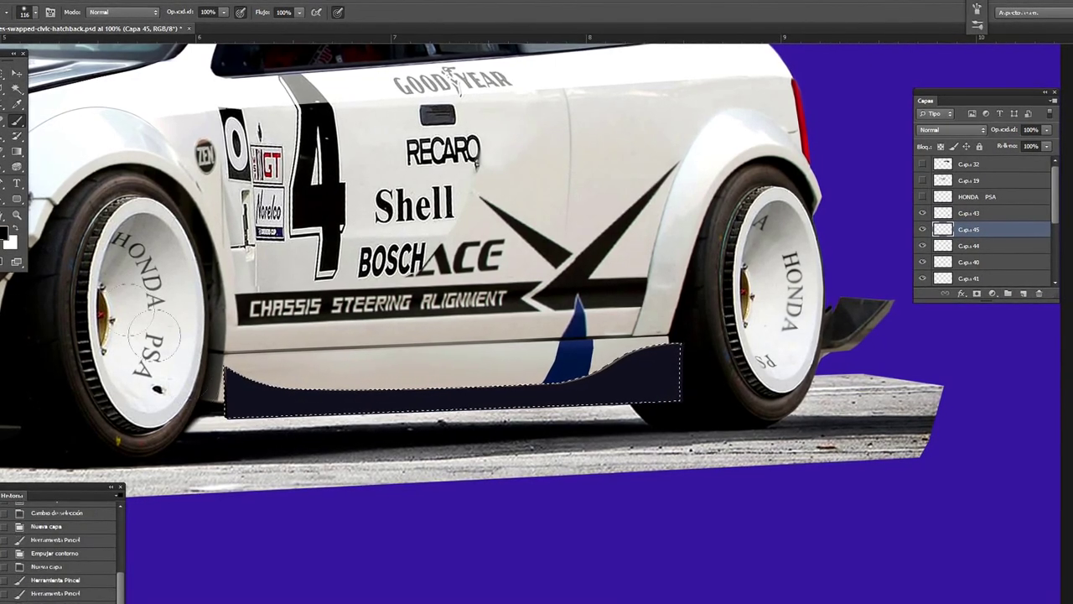
{"action": "key", "text": "m"}
{"action": "key", "text": "ctrl+d"}
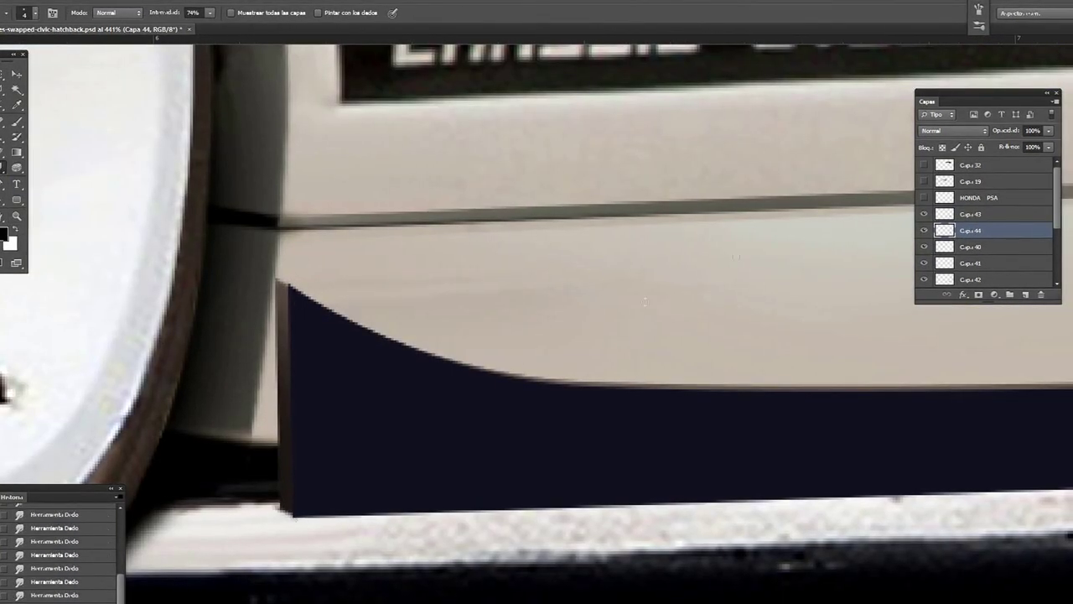
- Soften both ends of the skirt outline with the Smudge tool
{"action": "right_click", "coordinate": [304, 518]}
{"action": "key", "text": "Escape"}
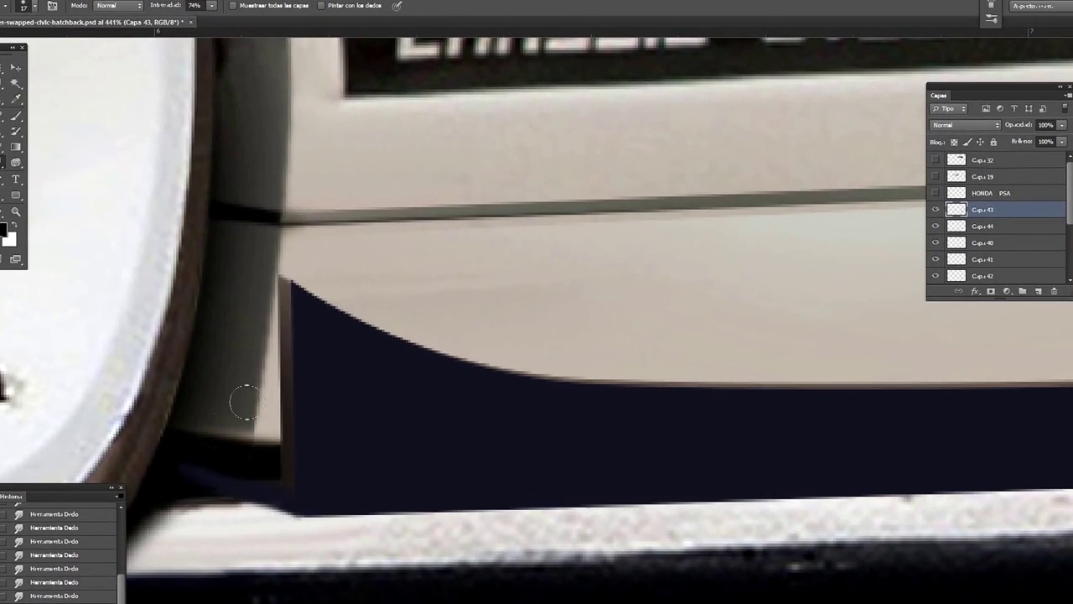
{"action": "right_click", "coordinate": [394, 373]}
{"action": "key", "text": "Escape"}
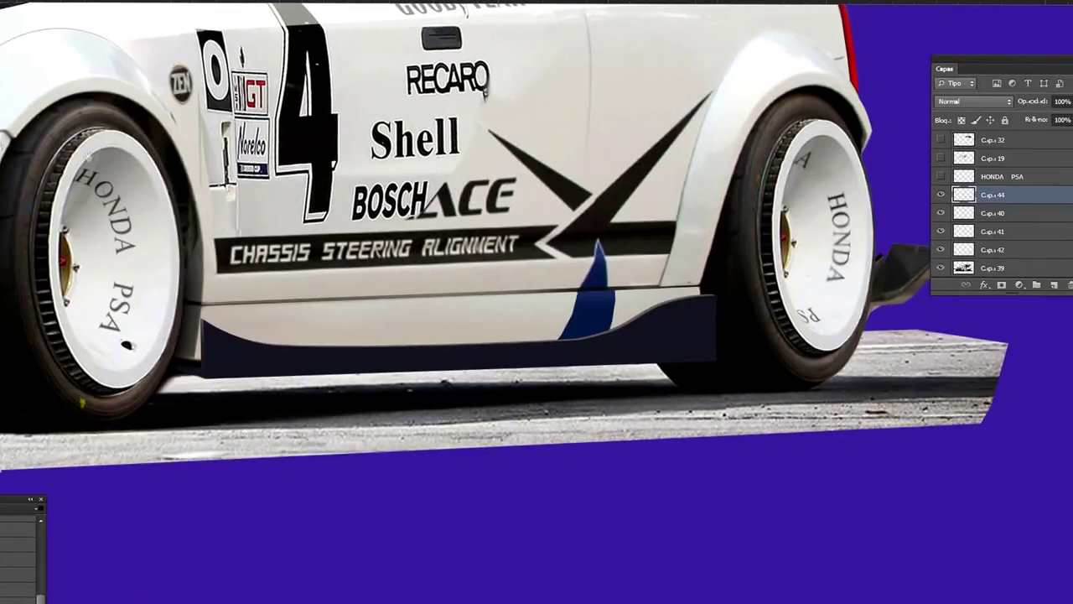
- Brush shading inside the reloaded skirt selection on a new layer
{"action": "key", "text": "Return"}
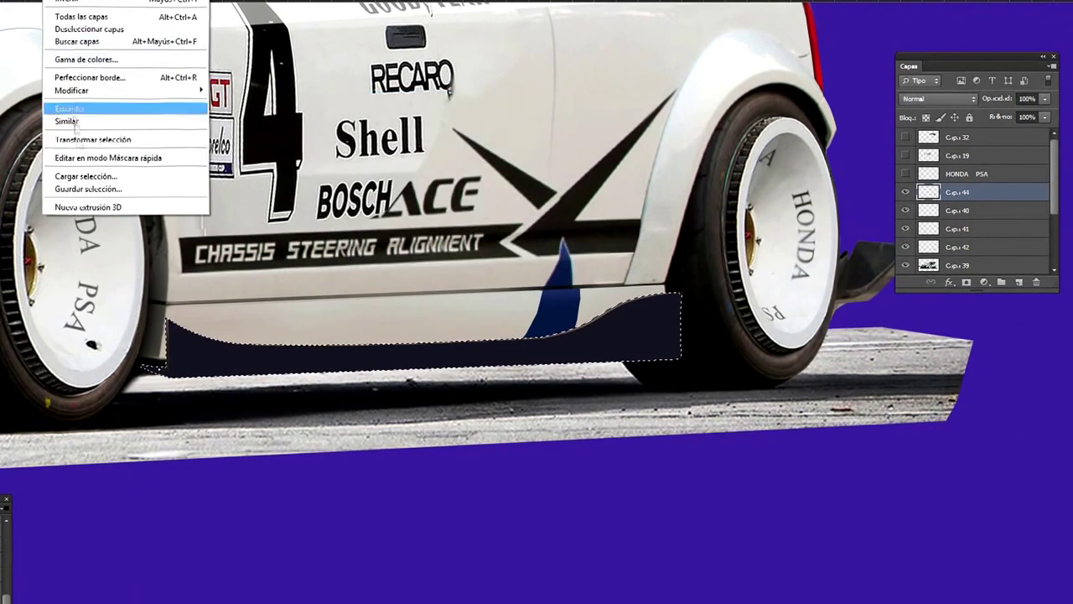
{"action": "left_click", "coordinate": [1012, 283]}
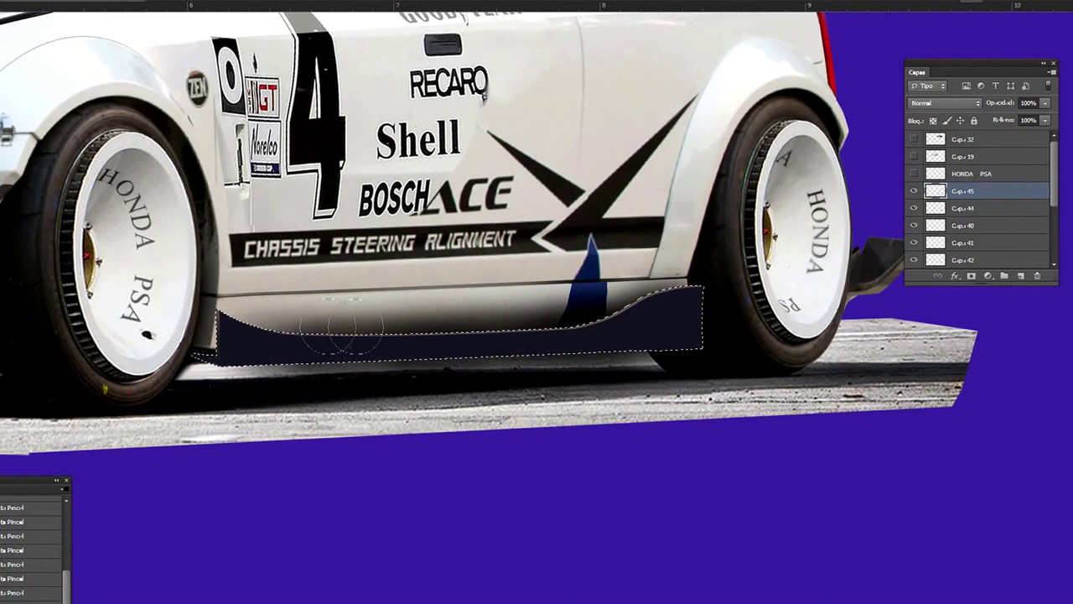
{"action": "right_click", "coordinate": [344, 375]}
{"action": "key", "text": "Escape"}
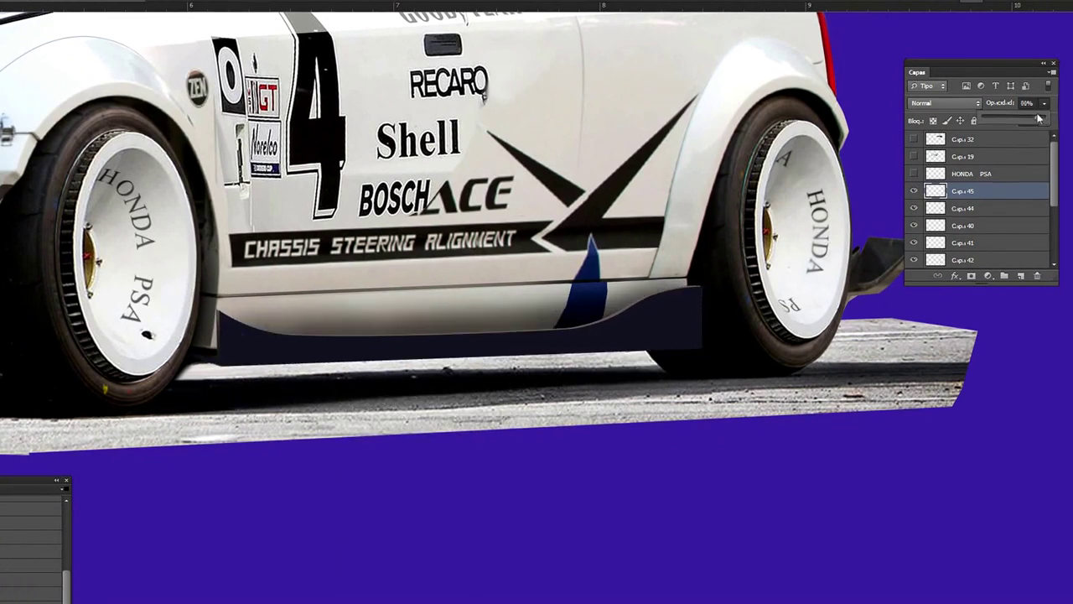
- Adjust the skirt's brightness and contrast, then reload the skirt selection
{"action": "left_click", "coordinate": [252, 4]}
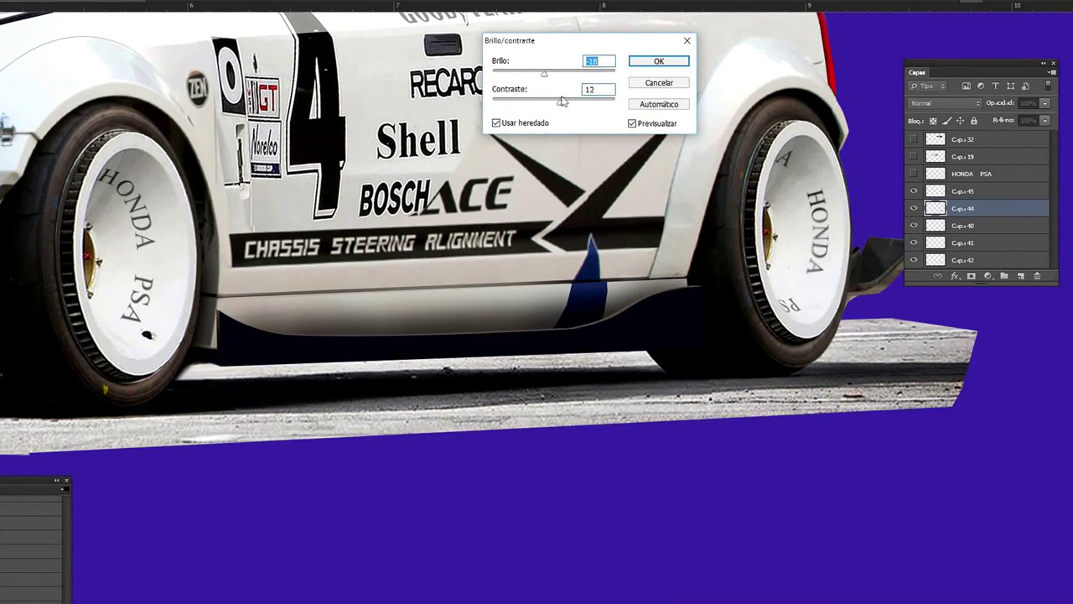
{"action": "left_click", "coordinate": [659, 61]}
{"action": "left_click", "coordinate": [109, 4]}
{"action": "left_click", "coordinate": [151, 148]}
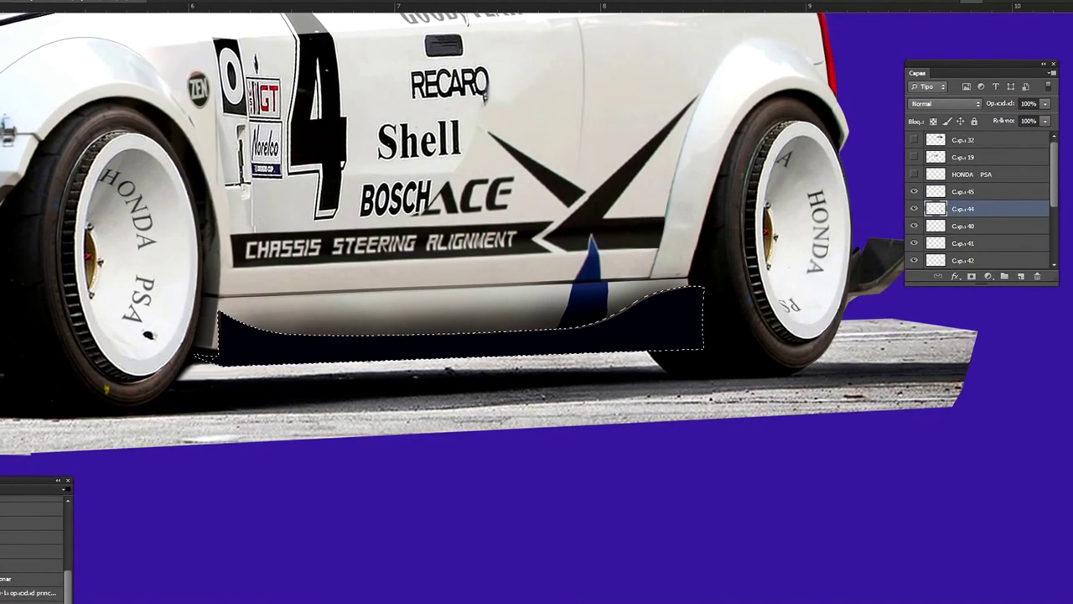
{"action": "right_click", "coordinate": [855, 322]}
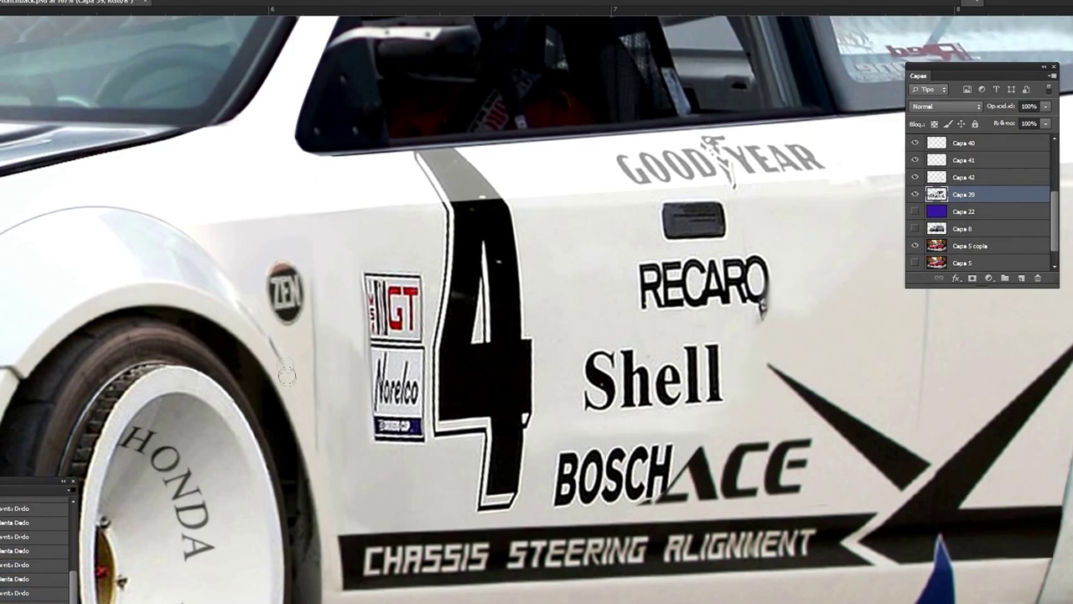
- Paint over the stain beside RECARO and smudge the door-handle edge with a size-25 brush
{"action": "left_click", "coordinate": [770, 307]}
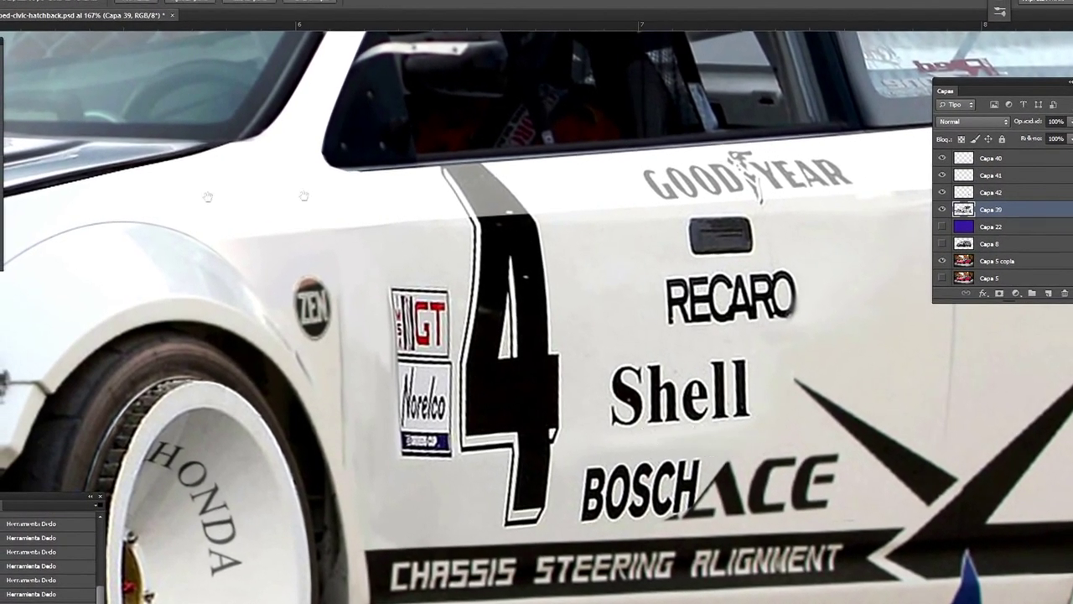
{"action": "scroll", "coordinate": [304, 197], "scroll_direction": "right", "scroll_amount": 5}
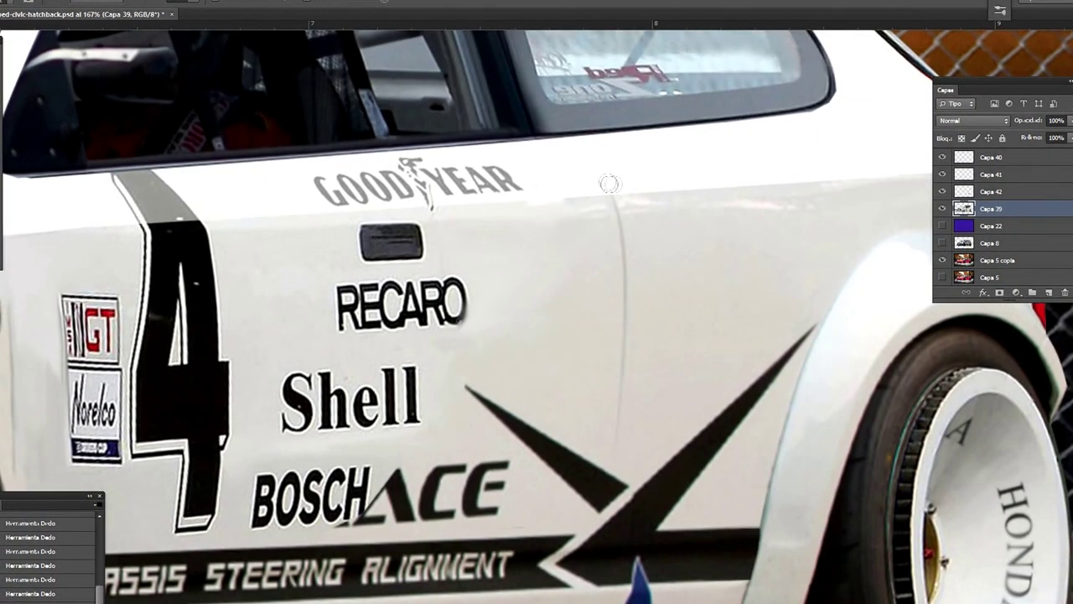
{"action": "left_click_drag", "start_coordinate": [336, 156], "coordinate": [742, 419]}
{"action": "right_click", "coordinate": [468, 339]}
{"action": "type", "text": "25"}
{"action": "key", "text": "Return"}
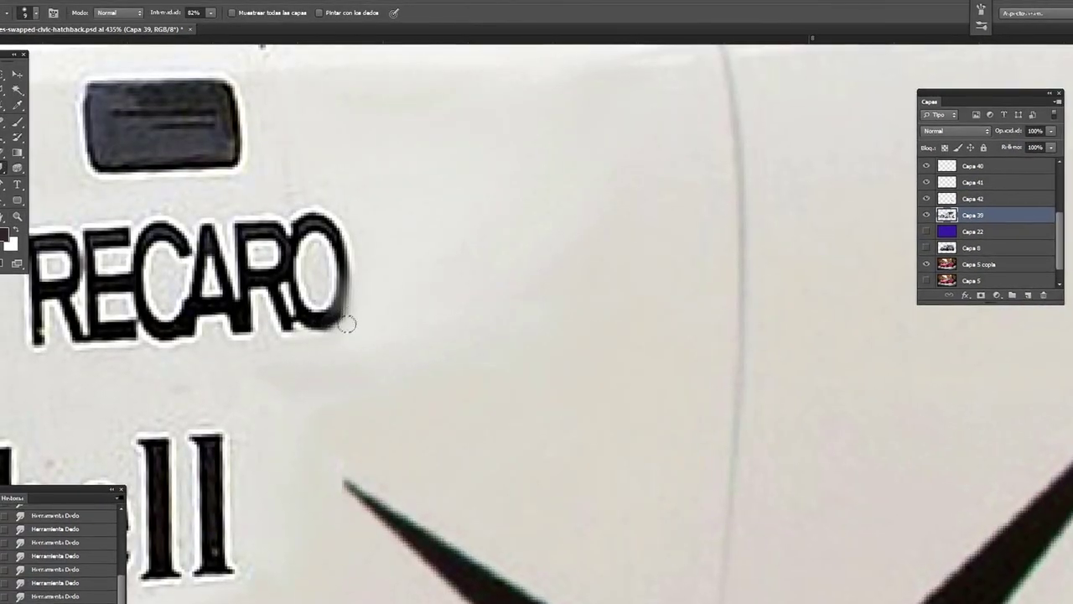
{"action": "right_click", "coordinate": [202, 155]}
{"action": "mouse_move", "coordinate": [201, 126]}
{"action": "left_mouse_down"}
{"action": "mouse_move", "coordinate": [67, 109]}
{"action": "mouse_move", "coordinate": [192, 120]}
{"action": "mouse_move", "coordinate": [108, 92]}
{"action": "mouse_move", "coordinate": [201, 147]}
{"action": "left_mouse_up"}
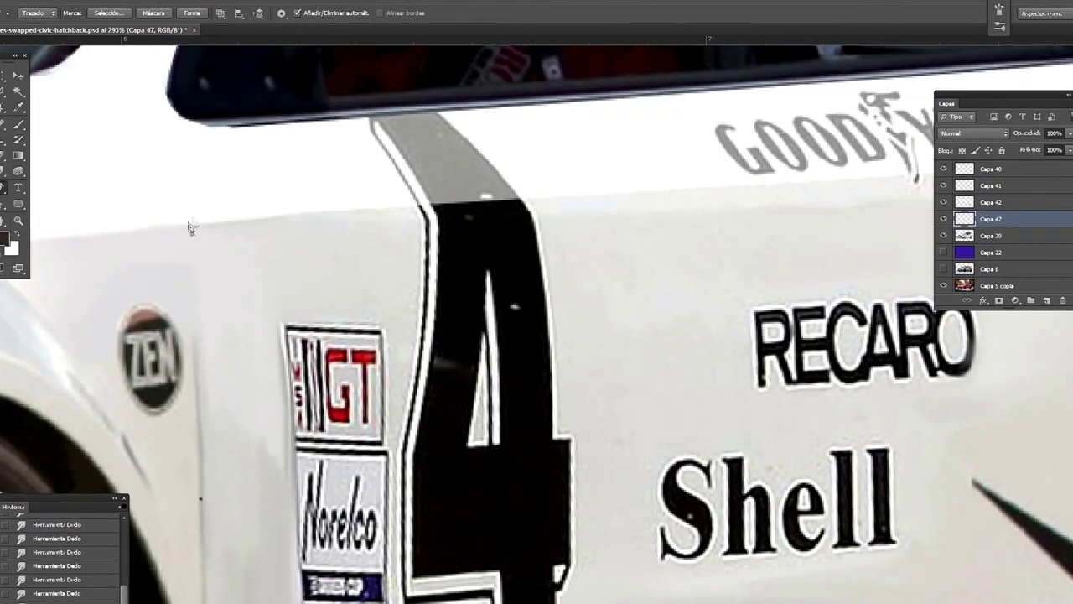
- Trace a pen path along the front door gap to the window and stroke it as a seam line
{"action": "left_click", "coordinate": [180, 220]}
{"action": "left_click", "coordinate": [188, 263]}
{"action": "left_click", "coordinate": [191, 315]}
{"action": "left_click", "coordinate": [196, 392]}
{"action": "left_click", "coordinate": [198, 492]}
{"action": "left_click", "coordinate": [186, 121]}
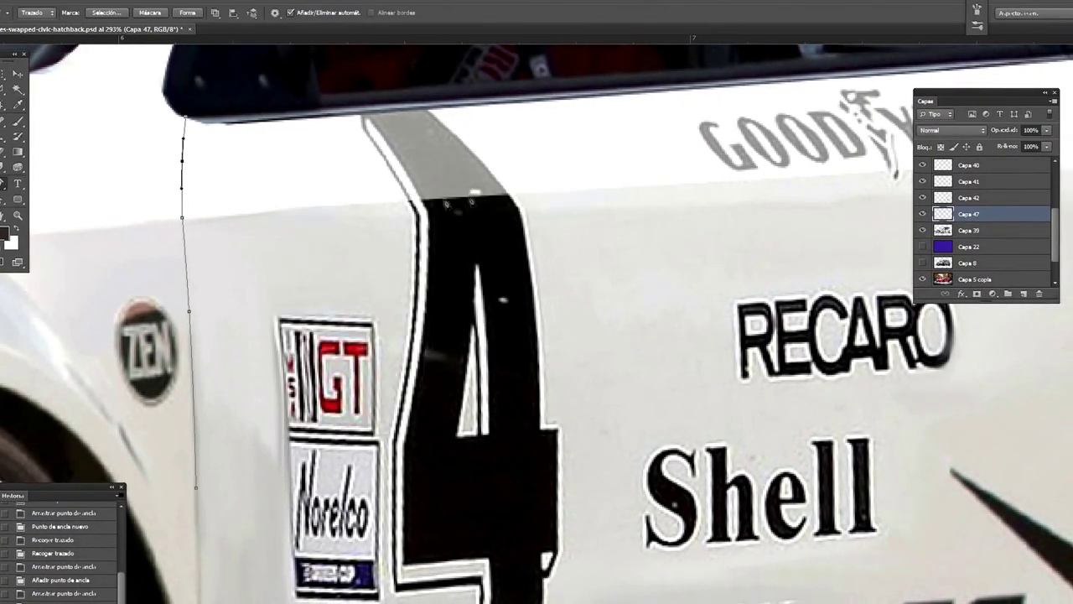
{"action": "right_click", "coordinate": [972, 214]}
{"action": "left_click", "coordinate": [827, 210]}
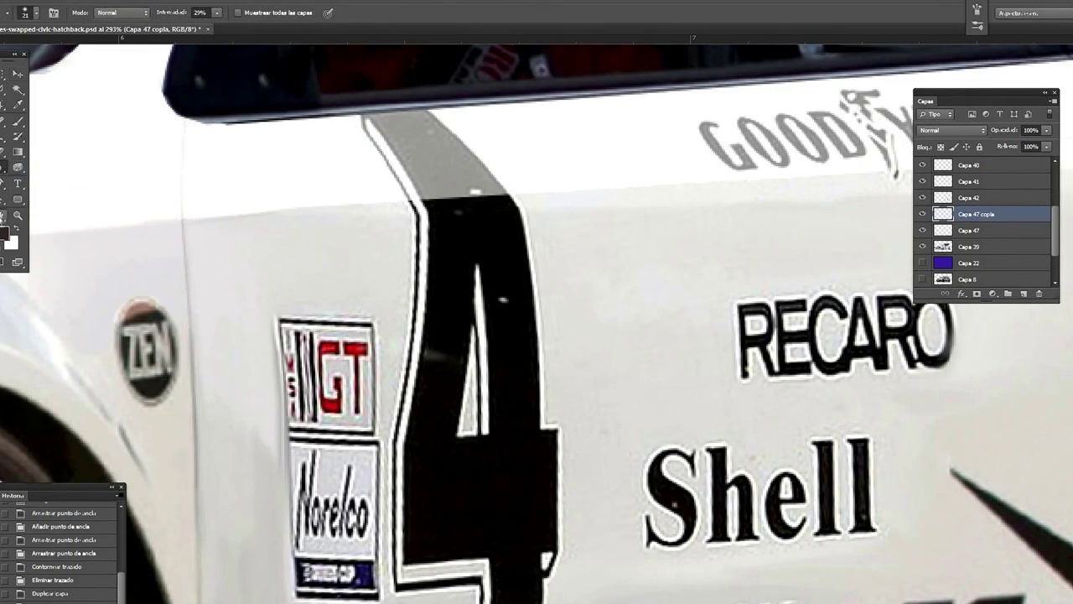
{"action": "left_click_drag", "start_coordinate": [755, 252], "coordinate": [238, 329]}
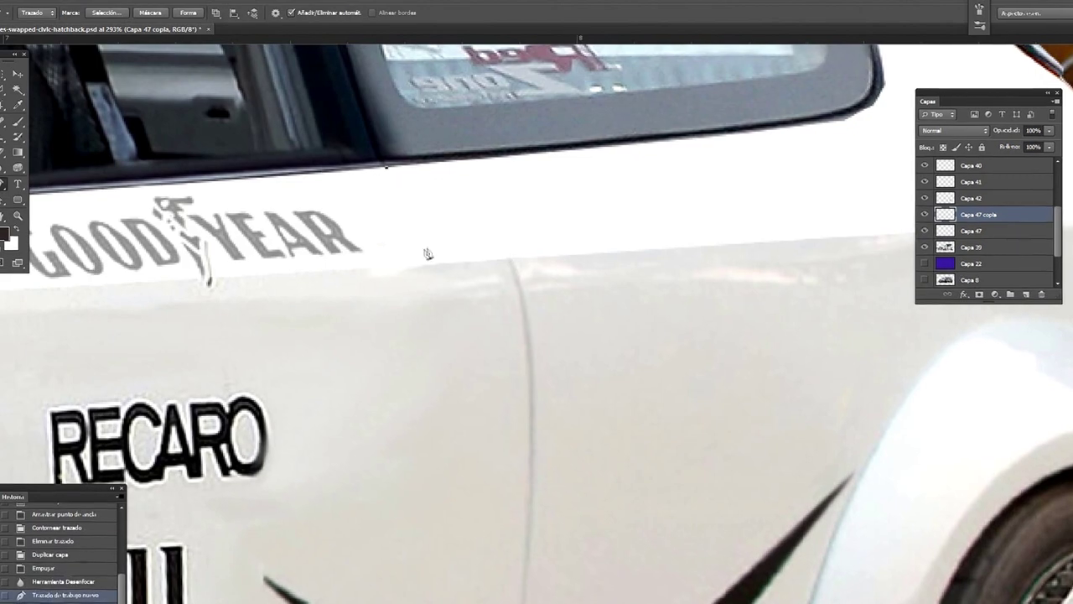
{"action": "left_click_drag", "start_coordinate": [451, 215], "coordinate": [389, 173]}
{"action": "right_click", "coordinate": [437, 169]}
{"action": "left_click", "coordinate": [598, 210]}
- Draw and reshape a curved seam path through the black X stripe
{"action": "key", "text": "ctrl+1"}
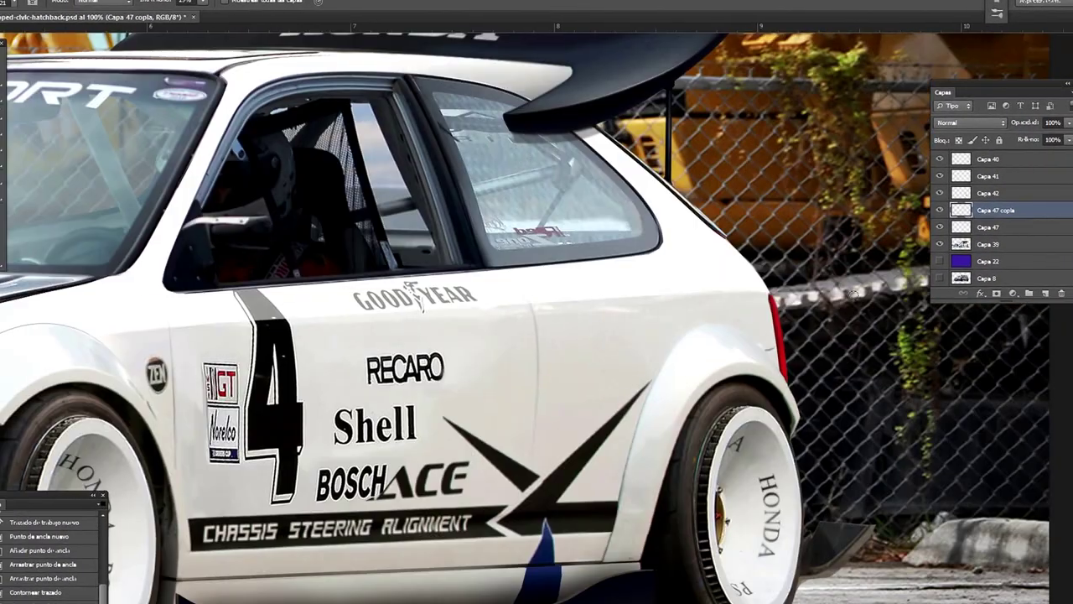
{"action": "scroll", "coordinate": [456, 174], "scroll_direction": "down", "scroll_amount": 2}
{"action": "scroll", "coordinate": [503, 453], "scroll_direction": "up", "scroll_amount": 5}
{"action": "left_click_drag", "start_coordinate": [555, 419], "coordinate": [555, 86]}
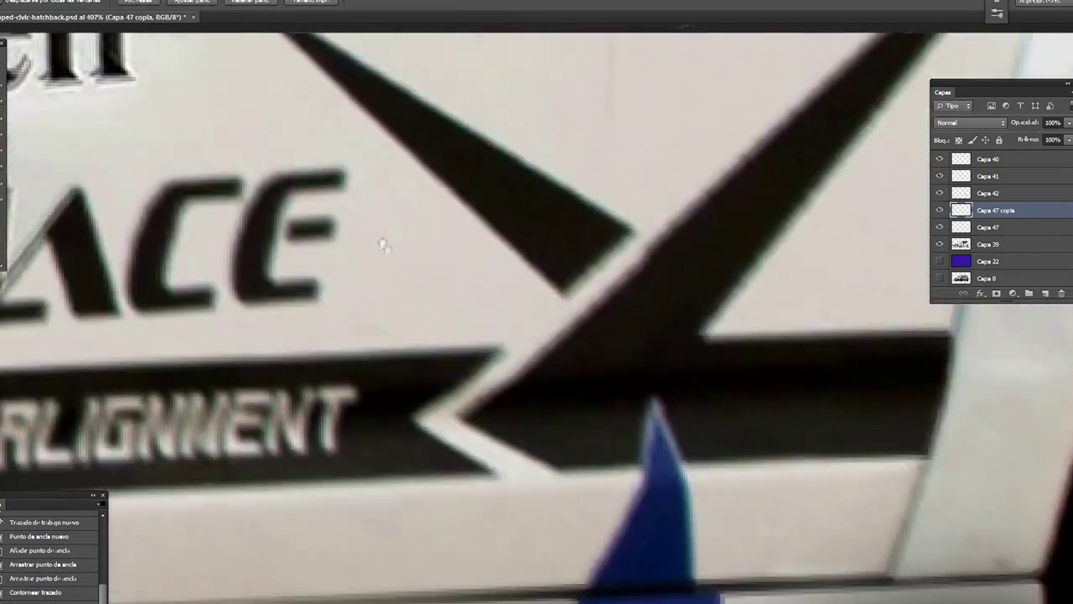
{"action": "left_click_drag", "start_coordinate": [572, 398], "coordinate": [548, 505]}
{"action": "right_click", "coordinate": [622, 451]}
{"action": "left_click", "coordinate": [556, 423]}
{"action": "left_click_drag", "start_coordinate": [543, 416], "coordinate": [539, 424]}
{"action": "left_click", "coordinate": [537, 440]}
{"action": "right_click", "coordinate": [627, 92]}
{"action": "left_click", "coordinate": [625, 195]}
{"action": "right_click", "coordinate": [630, 202]}
{"action": "left_click", "coordinate": [662, 232]}
- Duplicate the seam line layer and tidy it with a smaller eraser
{"action": "right_click", "coordinate": [853, 270]}
{"action": "key", "text": "Return"}
{"action": "left_click", "coordinate": [138, 149]}
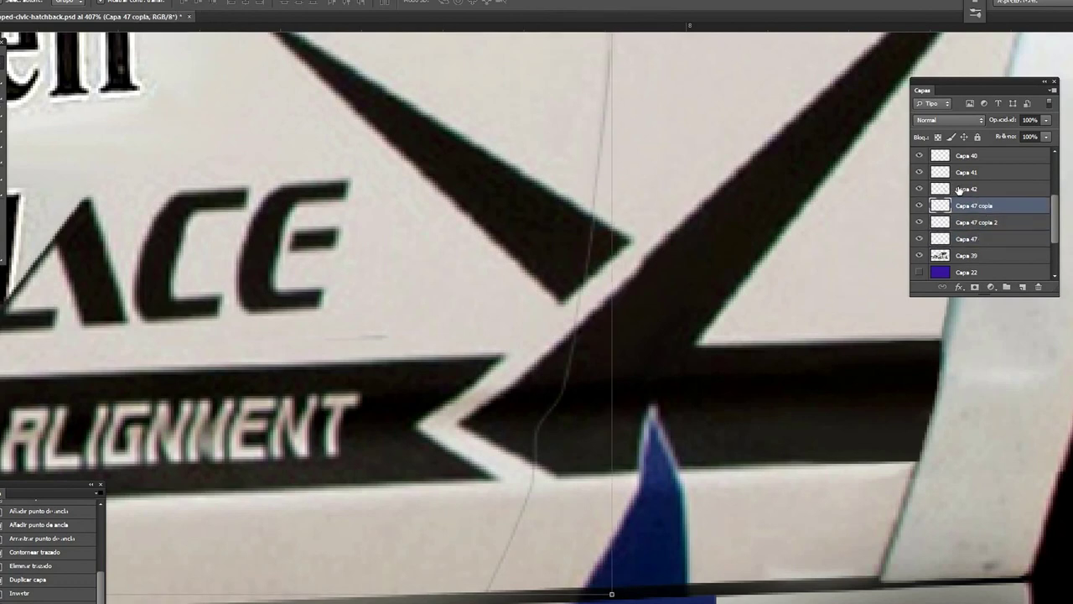
{"action": "right_click", "coordinate": [192, 328]}
{"action": "key", "text": "Return"}
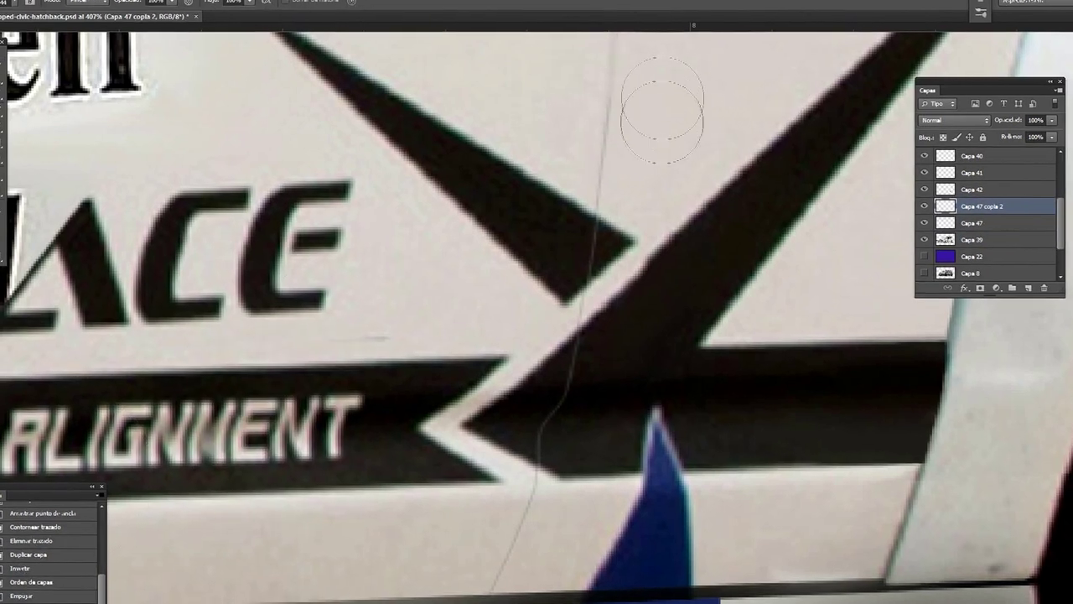
{"action": "key", "text": "ctrl+0"}
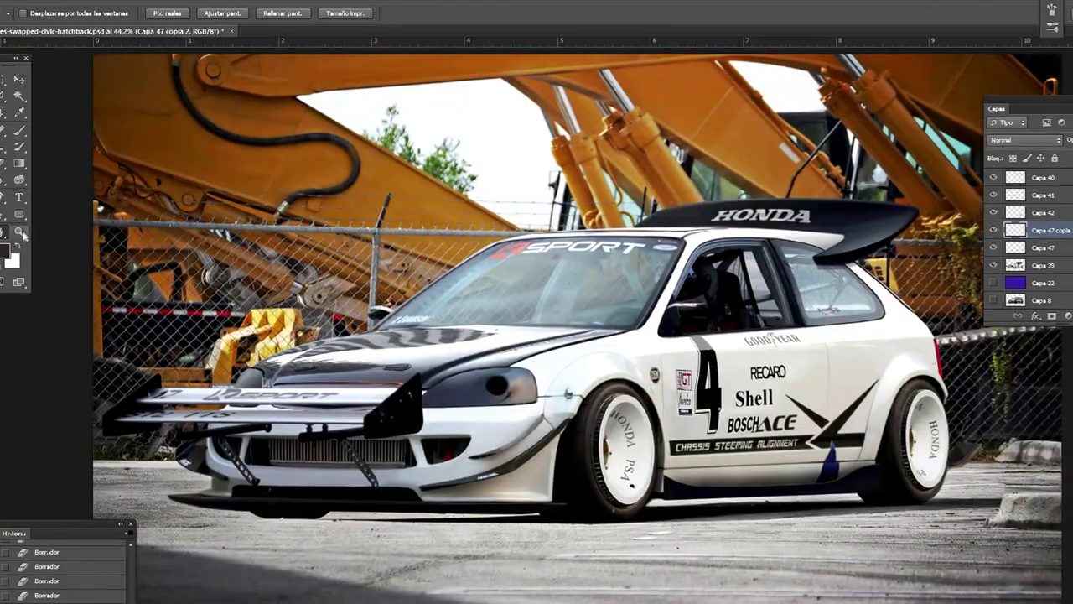
- Add a new empty layer and set up the Smudge brush for the rear diffuser
{"action": "scroll", "coordinate": [1062, 216], "scroll_direction": "up", "scroll_amount": 3}
{"action": "left_click", "coordinate": [991, 212]}
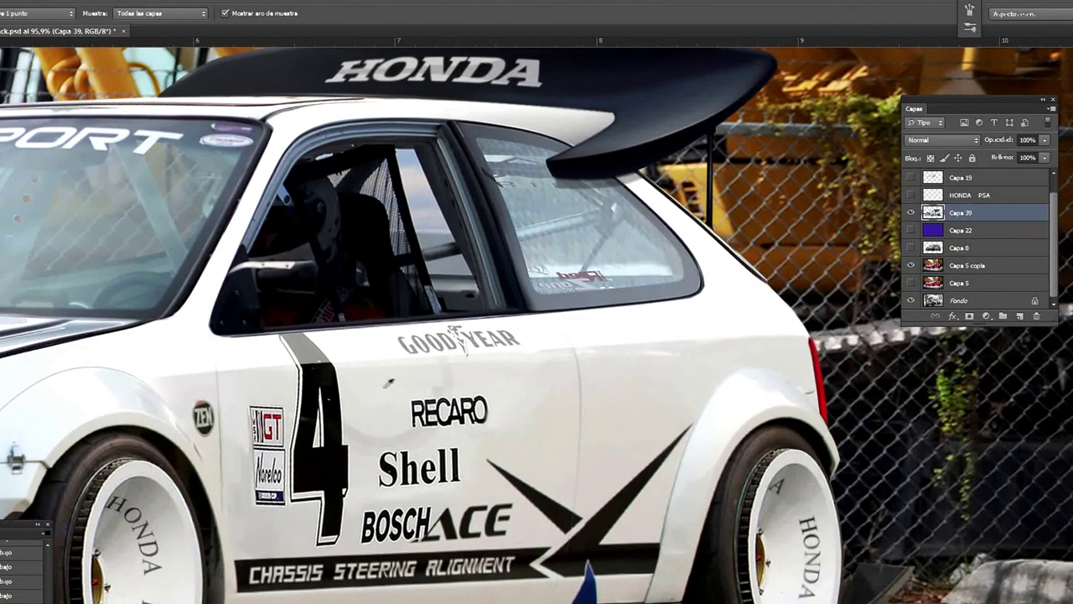
{"action": "left_click", "coordinate": [1019, 316]}
{"action": "right_click", "coordinate": [253, 283]}
{"action": "key", "text": "Escape"}
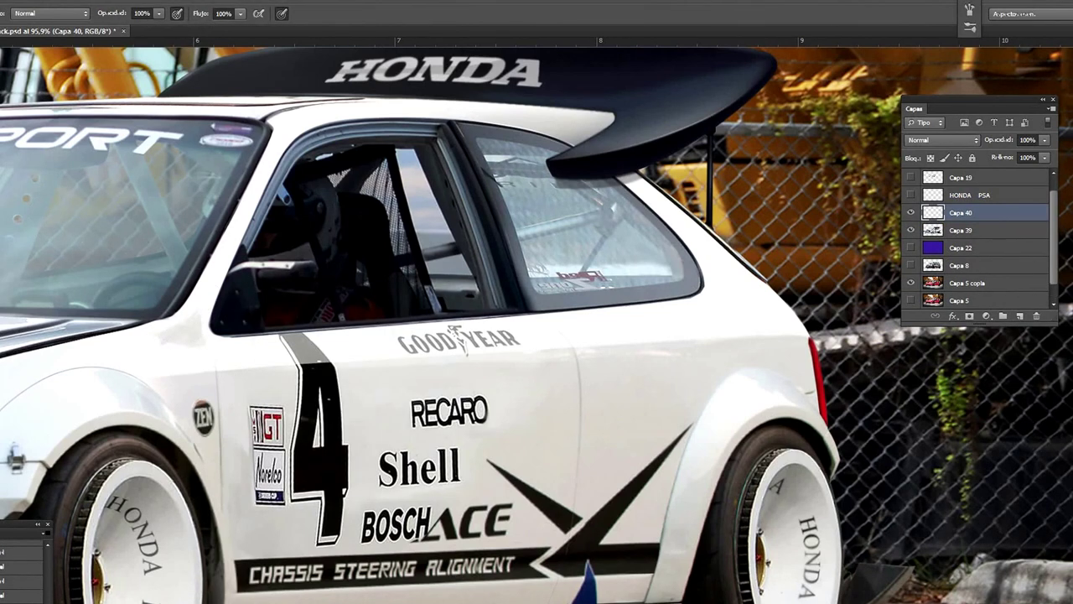
{"action": "key", "text": "r"}
{"action": "right_click", "coordinate": [337, 218]}
{"action": "key", "text": "Escape"}
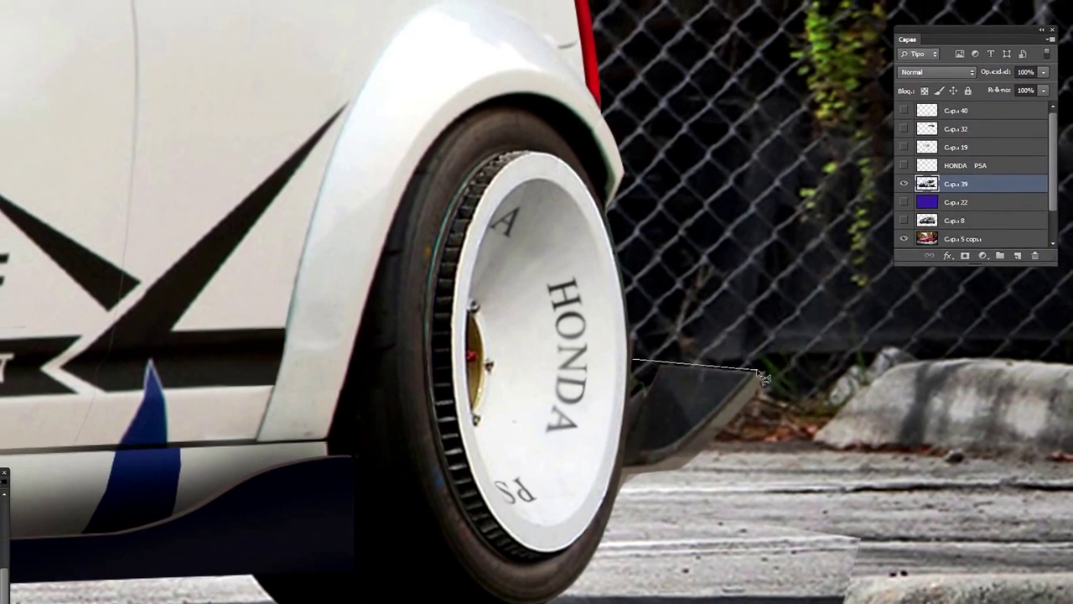
- Lasso and touch up the rear diffuser edge, then bring up Brightness/Contrast for the logo
{"action": "left_click", "coordinate": [639, 365]}
{"action": "left_click", "coordinate": [756, 376]}
{"action": "left_click", "coordinate": [688, 454]}
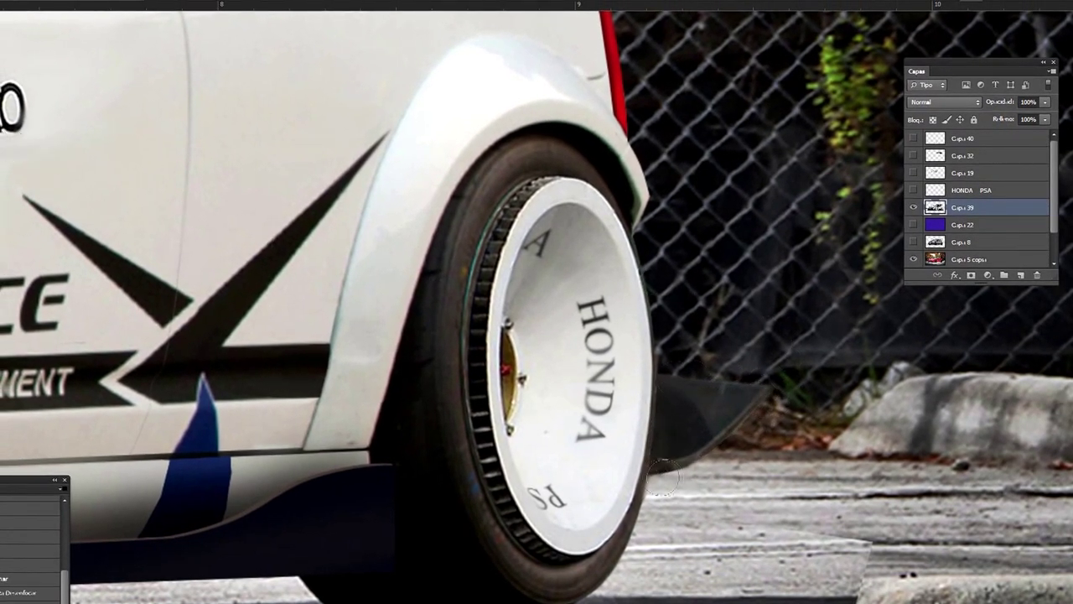
{"action": "left_click", "coordinate": [17, 150]}
{"action": "right_click", "coordinate": [491, 407]}
{"action": "key", "text": "Escape"}
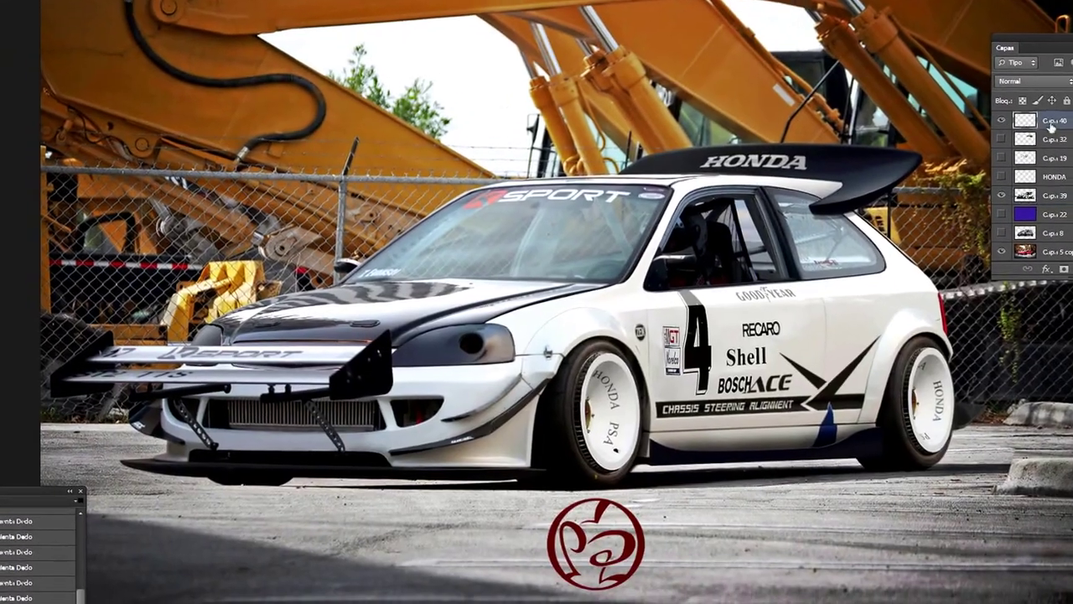
{"action": "left_click", "coordinate": [29, 6]}
{"action": "left_click", "coordinate": [307, 83]}
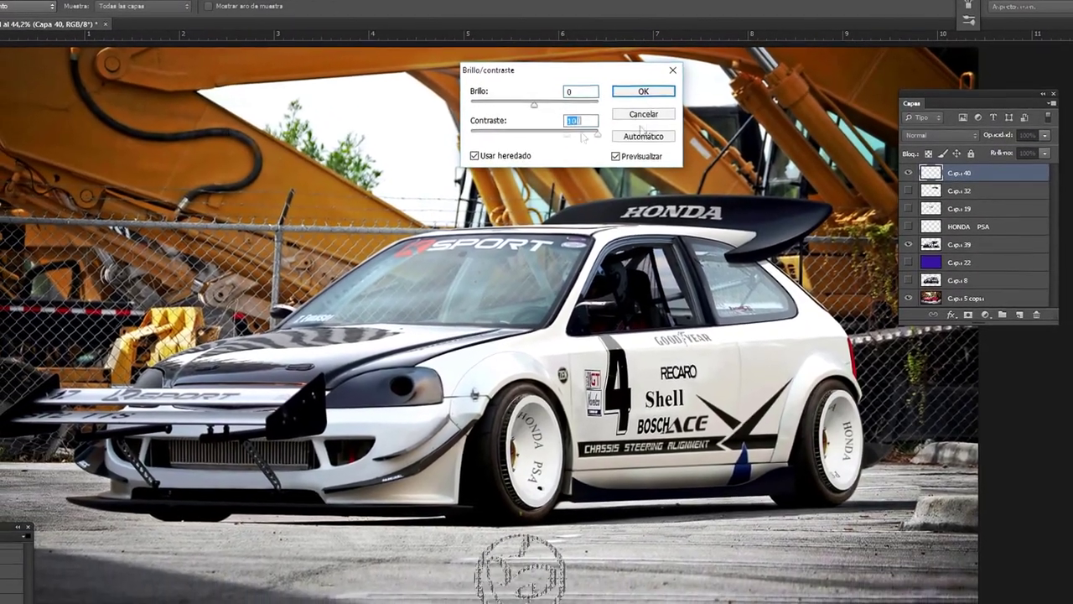
- Apply brightness -150 to the round logo and duplicate its layer
{"action": "left_click", "coordinate": [633, 102]}
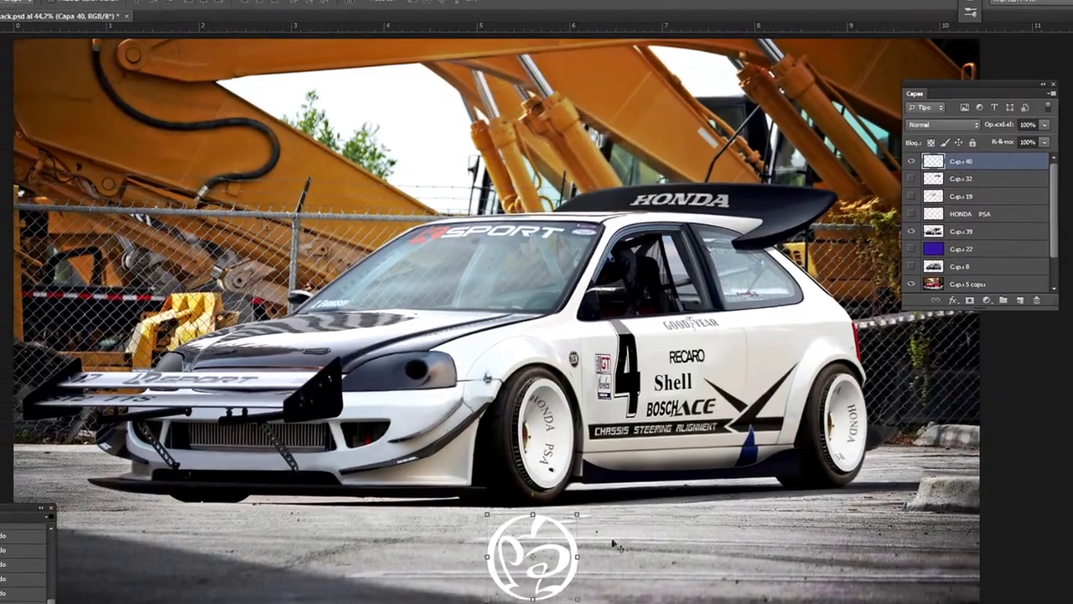
{"action": "right_click", "coordinate": [956, 167]}
{"action": "left_click", "coordinate": [939, 192]}
{"action": "left_click", "coordinate": [578, 148]}
- Move and shrink the logo copy onto the rear side window and adjust its brightness/contrast
{"action": "key", "text": "ctrl+t"}
{"action": "left_click_drag", "start_coordinate": [549, 535], "coordinate": [757, 240]}
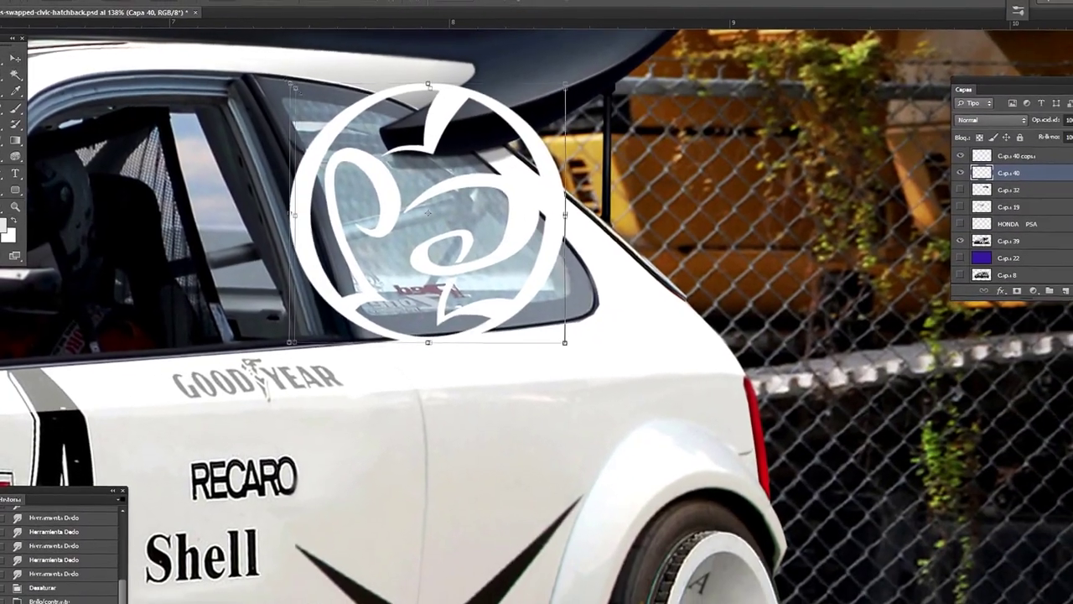
{"action": "left_click_drag", "start_coordinate": [290, 342], "coordinate": [373, 280]}
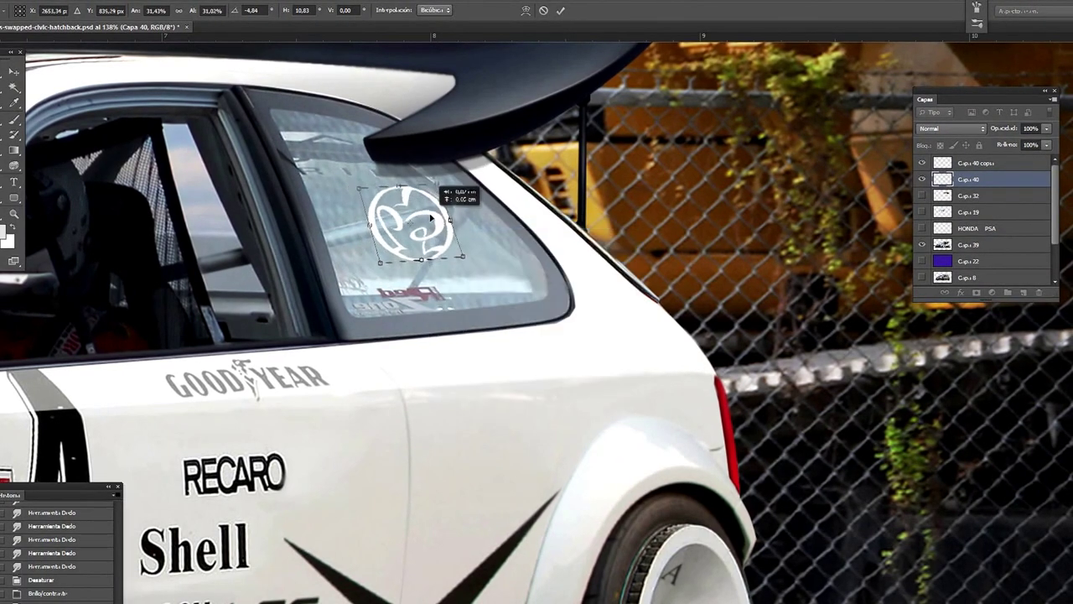
{"action": "left_click", "coordinate": [474, 226]}
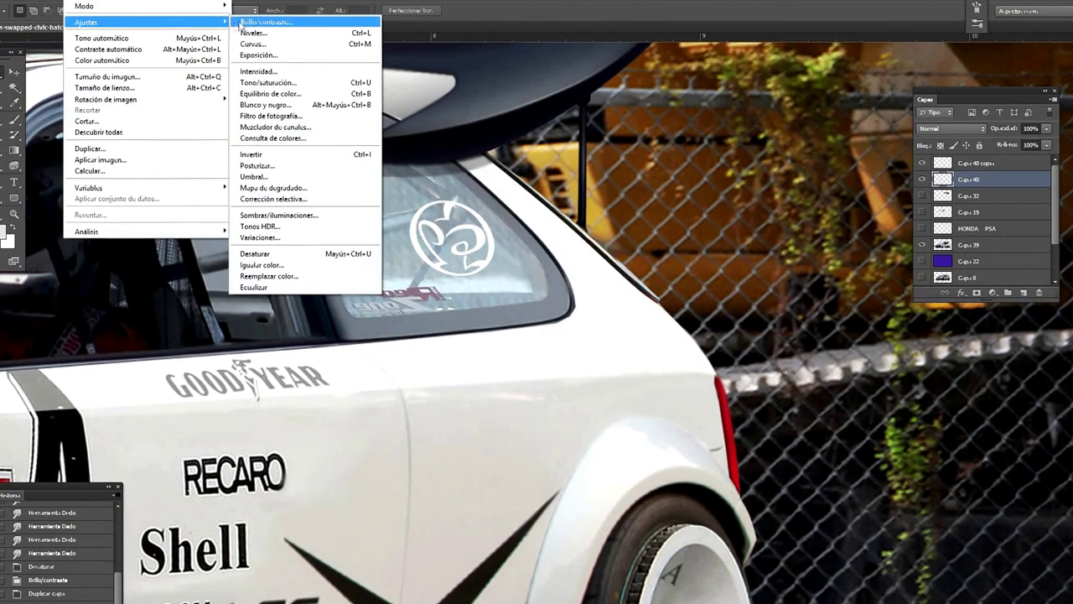
{"action": "left_click", "coordinate": [318, 22]}
{"action": "left_click", "coordinate": [679, 88]}
{"action": "left_click", "coordinate": [18, 74]}
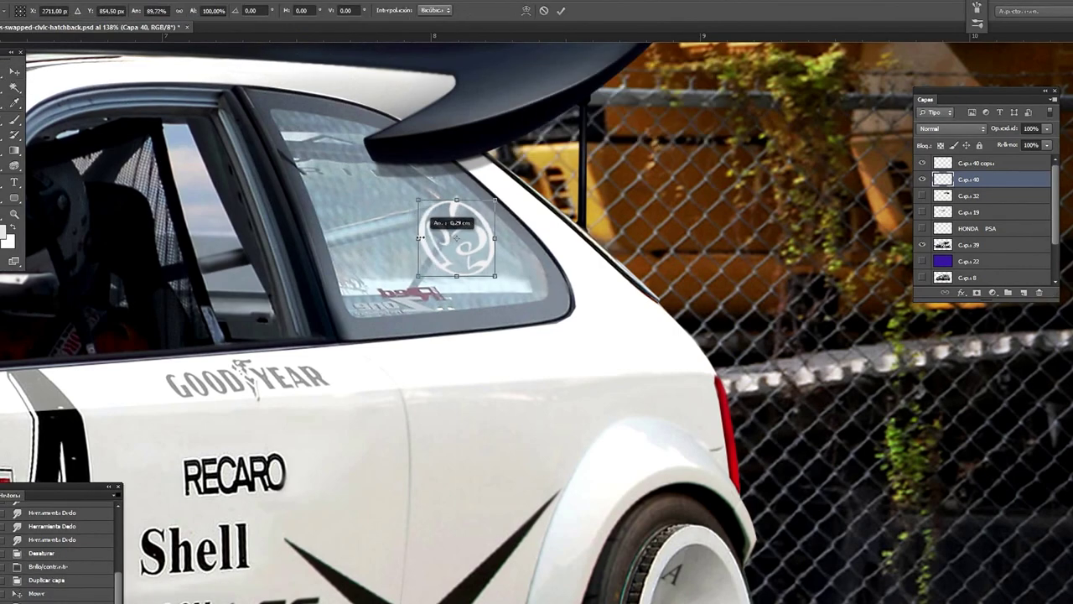
{"action": "left_click", "coordinate": [474, 226]}
- Duplicate the window logo, rotate it a quarter turn, flip it and place it on the windshield
{"action": "right_click", "coordinate": [971, 176]}
{"action": "left_click", "coordinate": [839, 208]}
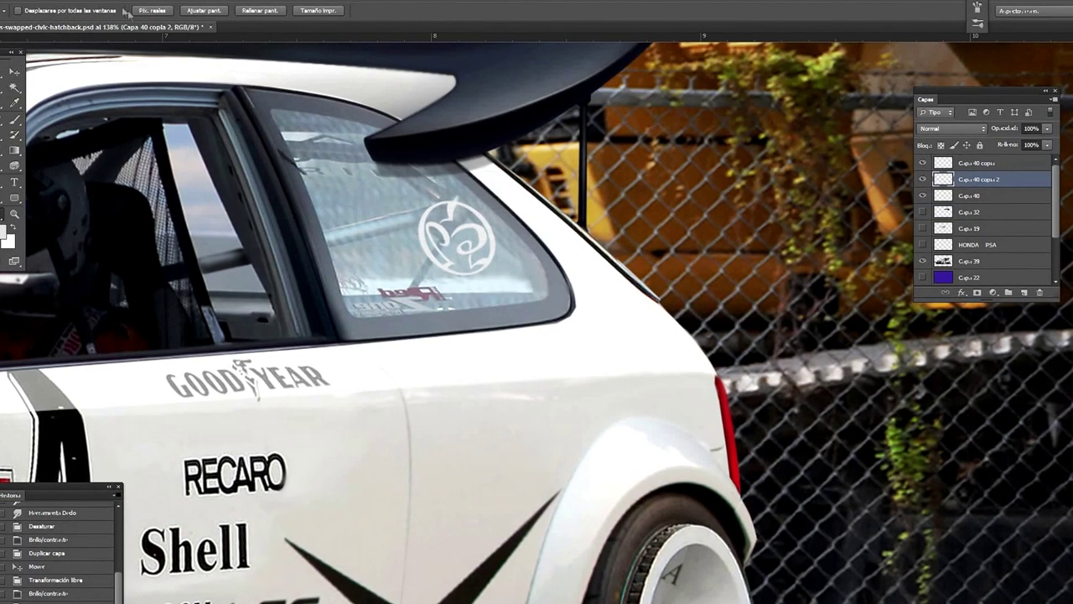
{"action": "left_click", "coordinate": [34, 2]}
{"action": "left_click", "coordinate": [279, 332]}
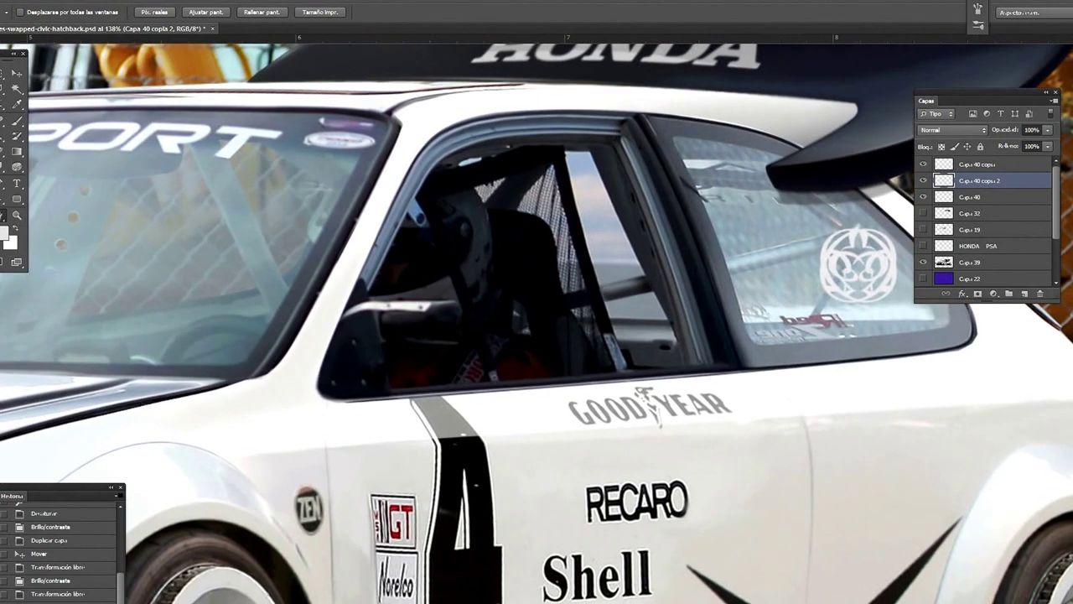
{"action": "left_click_drag", "start_coordinate": [351, 341], "coordinate": [312, 349]}
{"action": "left_click", "coordinate": [167, 3]}
{"action": "left_click", "coordinate": [336, 361]}
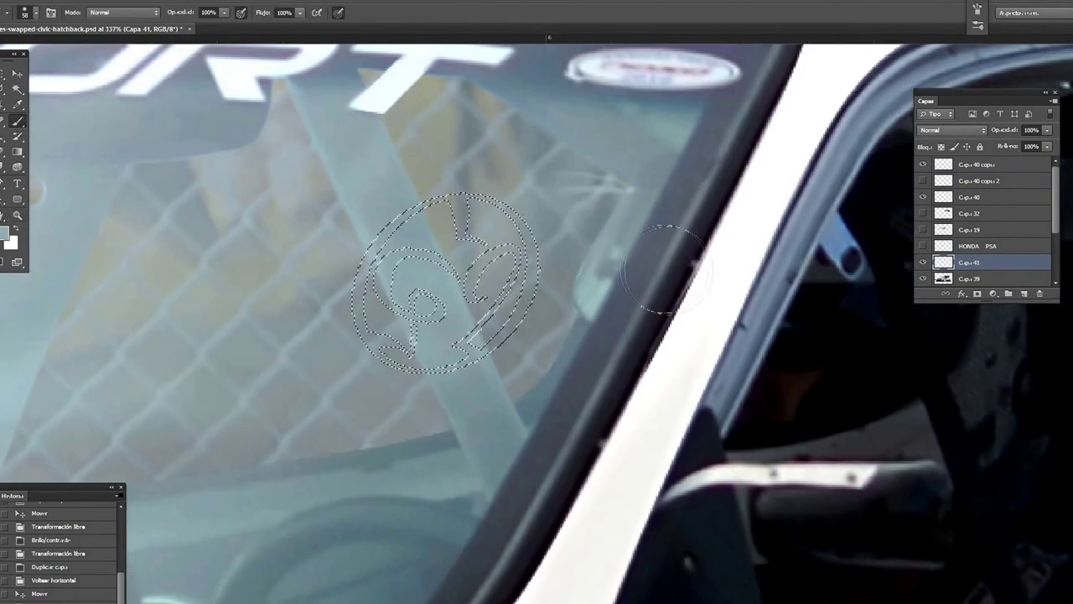
- Blur the windshield logo decal with a size-22 brush and commit the transform
{"action": "right_click", "coordinate": [664, 268]}
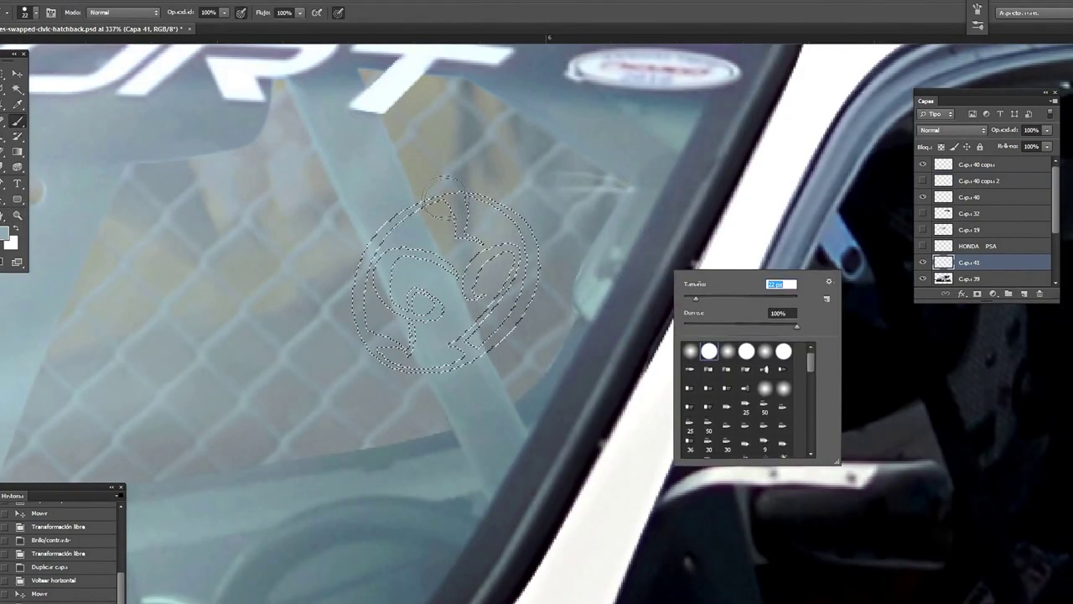
{"action": "key", "text": "Return"}
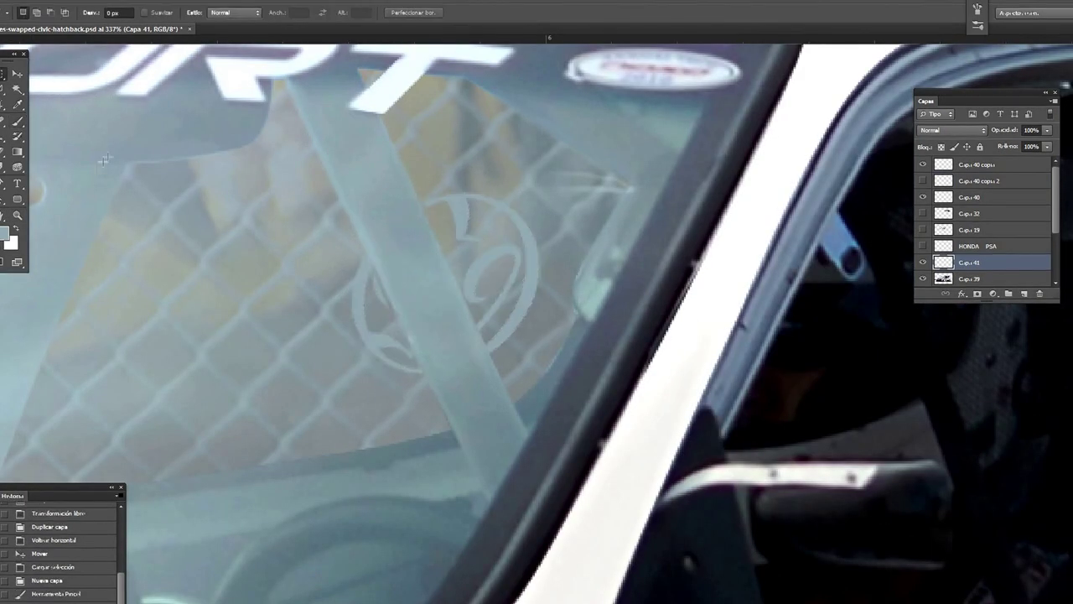
{"action": "left_click", "coordinate": [63, 165]}
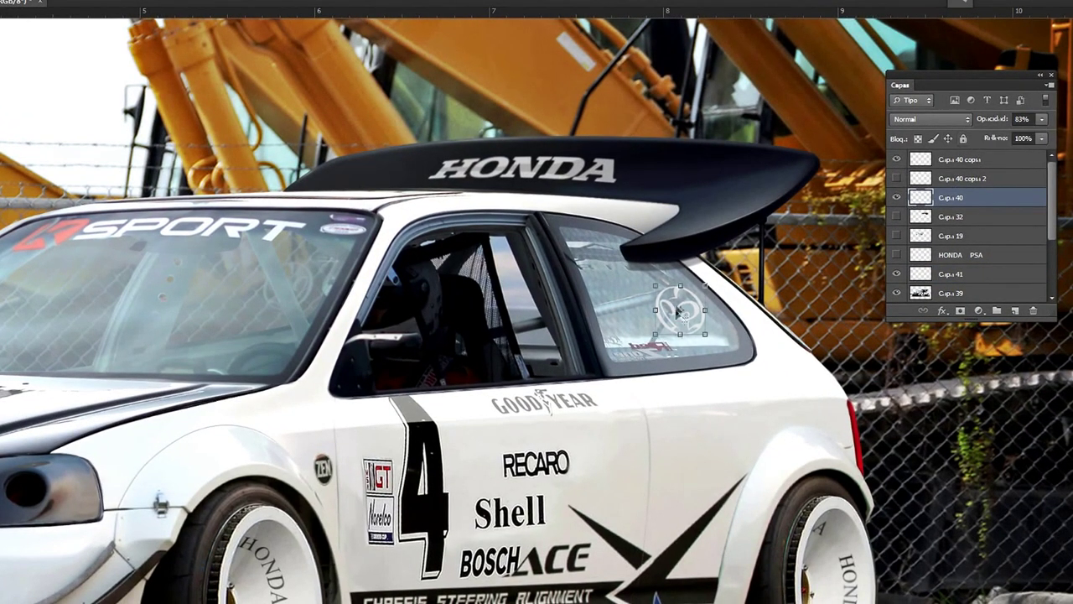
{"action": "key", "text": "Return"}
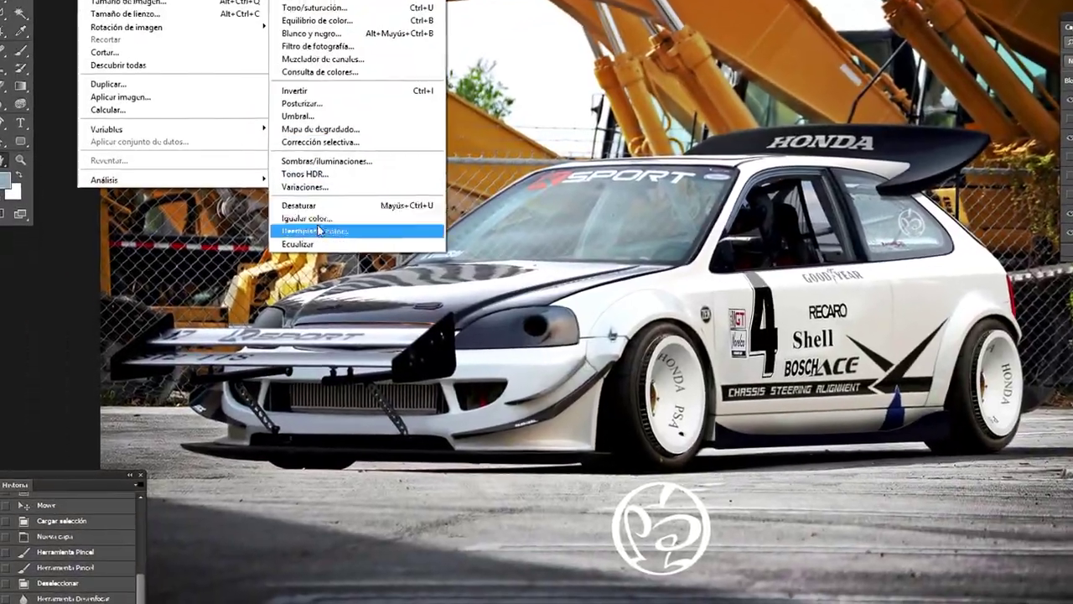
- Move the dark logo copy upper-left and add a 12 pt 'Honda Civic Pikes Peak' title beside it
{"action": "left_click", "coordinate": [360, 230]}
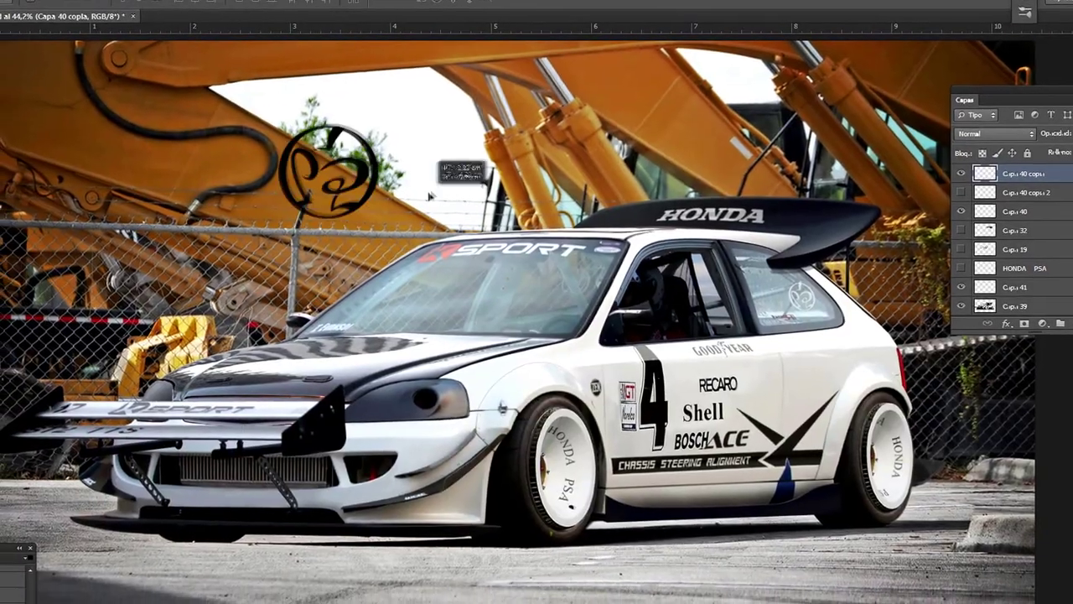
{"action": "mouse_move", "coordinate": [431, 197]}
{"action": "left_mouse_down"}
{"action": "mouse_move", "coordinate": [384, 150]}
{"action": "mouse_move", "coordinate": [216, 133]}
{"action": "left_mouse_up"}
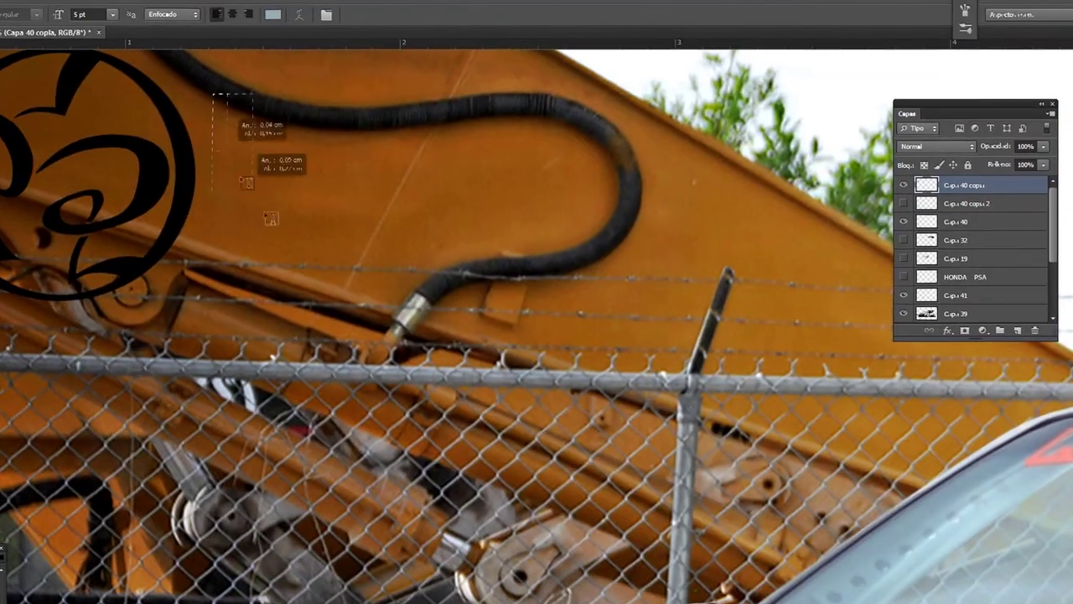
{"action": "left_click_drag", "start_coordinate": [270, 218], "coordinate": [872, 268]}
{"action": "left_click", "coordinate": [339, 11]}
{"action": "left_click", "coordinate": [192, 12]}
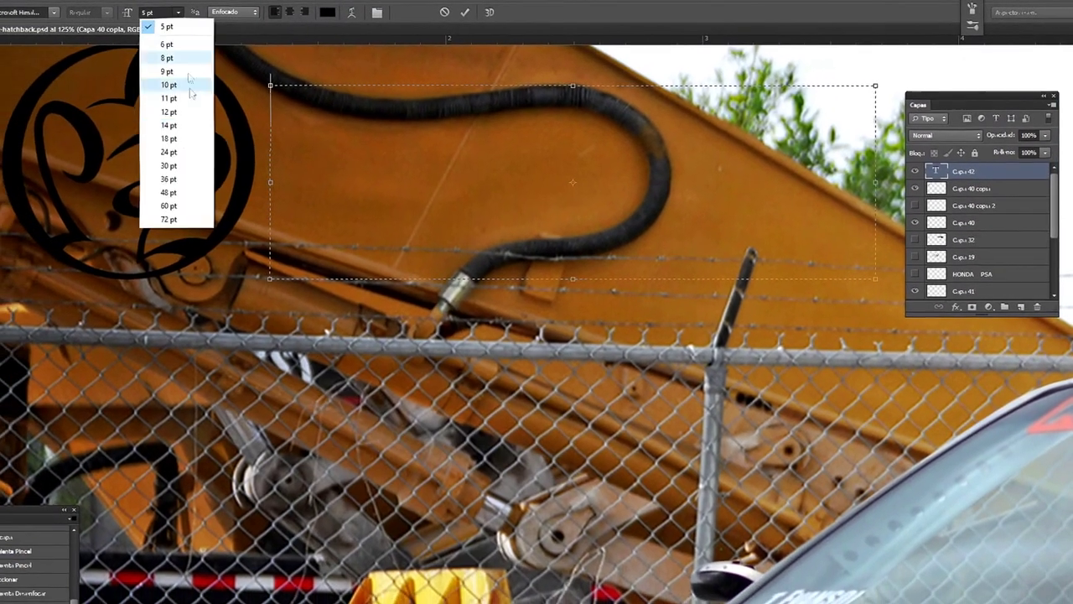
{"action": "left_click", "coordinate": [180, 168]}
{"action": "left_click", "coordinate": [192, 11]}
{"action": "left_click", "coordinate": [204, 105]}
{"action": "type", "text": "Honda Civic Pikes Peak"}
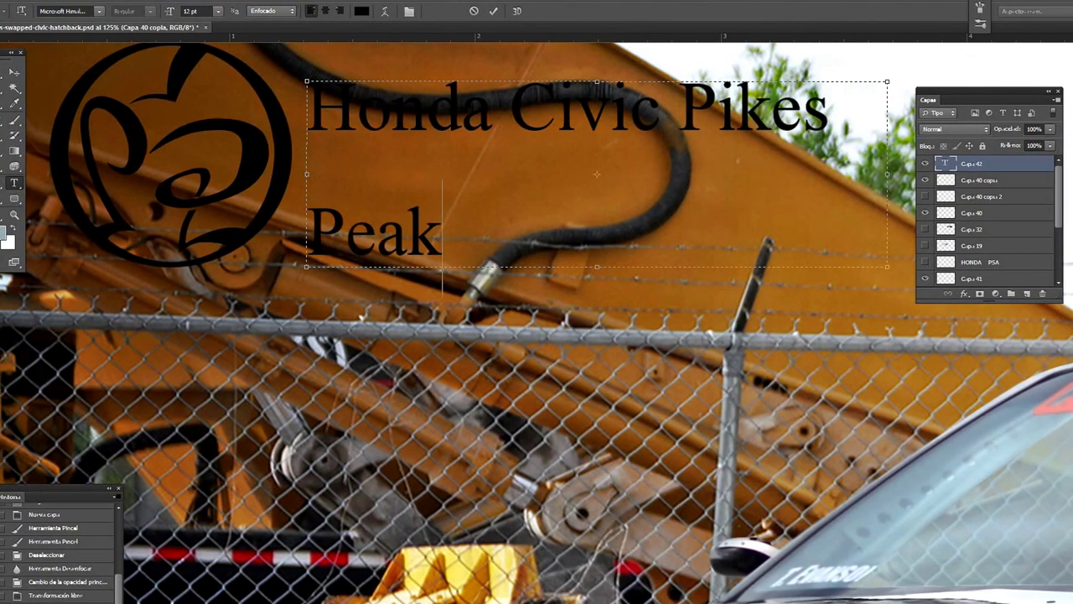
- Rasterize the title text and position it next to the logo
{"action": "key", "text": "ctrl+minus"}
{"action": "key", "text": "ctrl+minus"}
{"action": "key", "text": "ctrl+minus"}
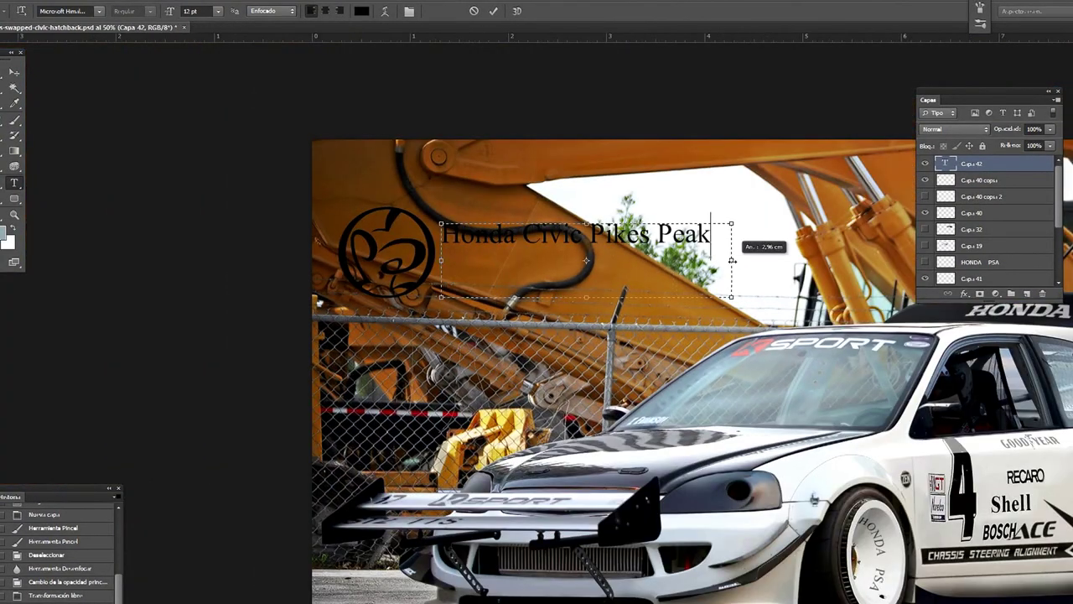
{"action": "right_click", "coordinate": [996, 163]}
{"action": "left_click", "coordinate": [830, 257]}
{"action": "key", "text": "ctrl+t"}
{"action": "left_click_drag", "start_coordinate": [577, 238], "coordinate": [585, 256]}
{"action": "left_click", "coordinate": [14, 73]}
- Shrink the dark logo to about 61% beside the title and merge them into one layer
{"action": "key", "text": "Return"}
{"action": "left_click", "coordinate": [925, 181]}
{"action": "left_click_drag", "start_coordinate": [337, 296], "coordinate": [375, 261]}
{"action": "left_click_drag", "start_coordinate": [424, 233], "coordinate": [433, 245]}
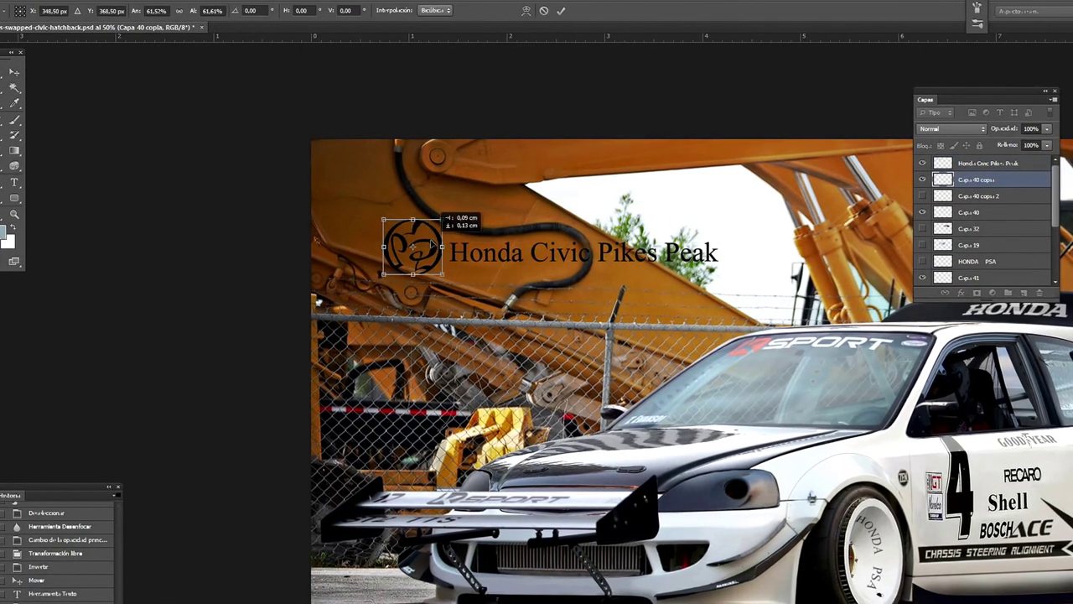
{"action": "key", "text": "Return"}
{"action": "key", "text": "ctrl+e"}
- Nudge the merged logo and title left, then clear the selection around them
{"action": "key", "text": "shift+Left"}
{"action": "key", "text": "shift+Left"}
{"action": "key", "text": "shift+Left"}
{"action": "key", "text": "shift+Left"}
{"action": "key", "text": "m"}
{"action": "left_click_drag", "start_coordinate": [312, 209], "coordinate": [701, 279]}
{"action": "scroll", "coordinate": [990, 230], "scroll_direction": "down", "scroll_amount": 3}
{"action": "left_click", "coordinate": [969, 244]}
{"action": "key", "text": "ctrl+d"}
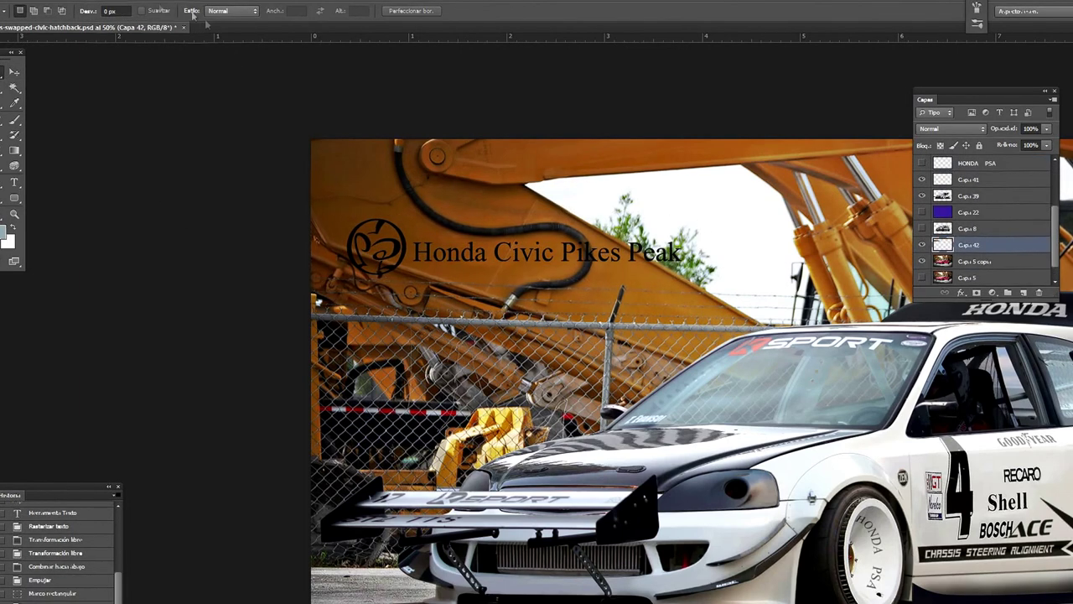
- Lower the title band's saturation and raise its lightness with Hue/Saturation
{"action": "left_click", "coordinate": [263, 84]}
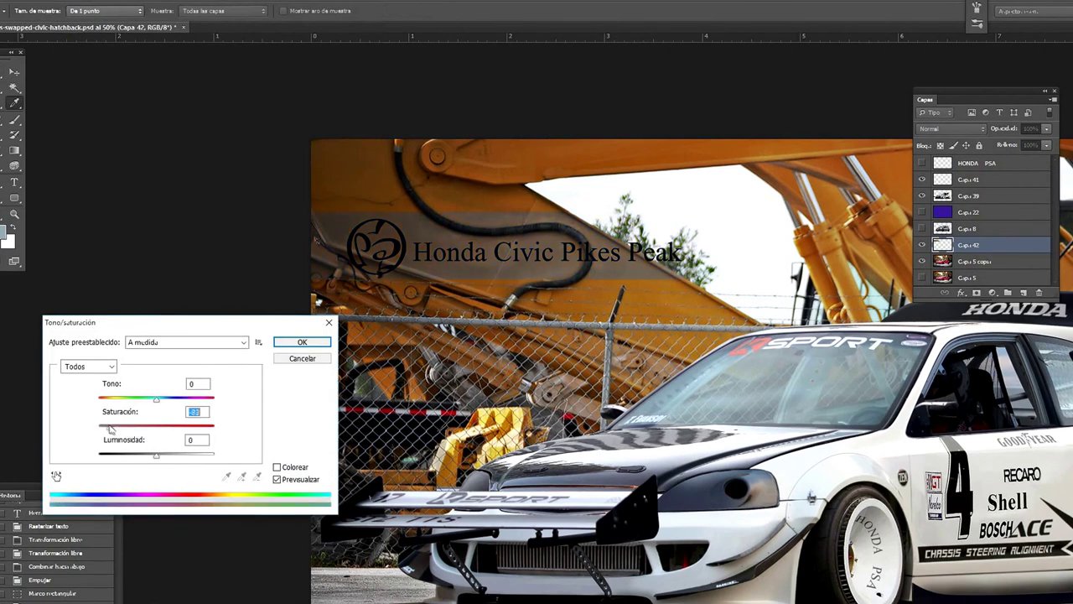
{"action": "left_click_drag", "start_coordinate": [159, 458], "coordinate": [160, 455]}
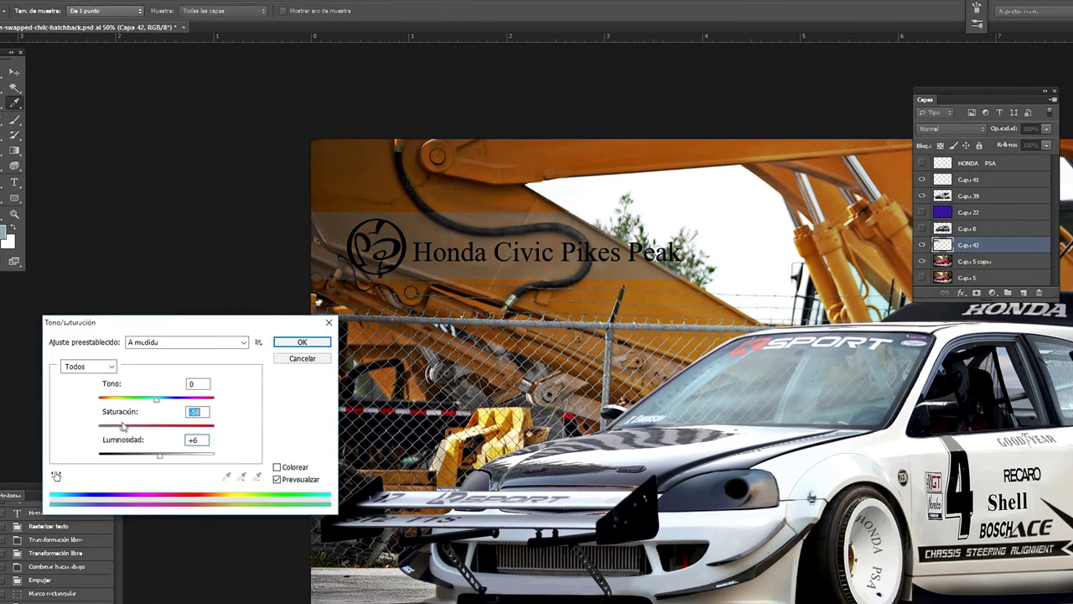
{"action": "left_click", "coordinate": [303, 342]}
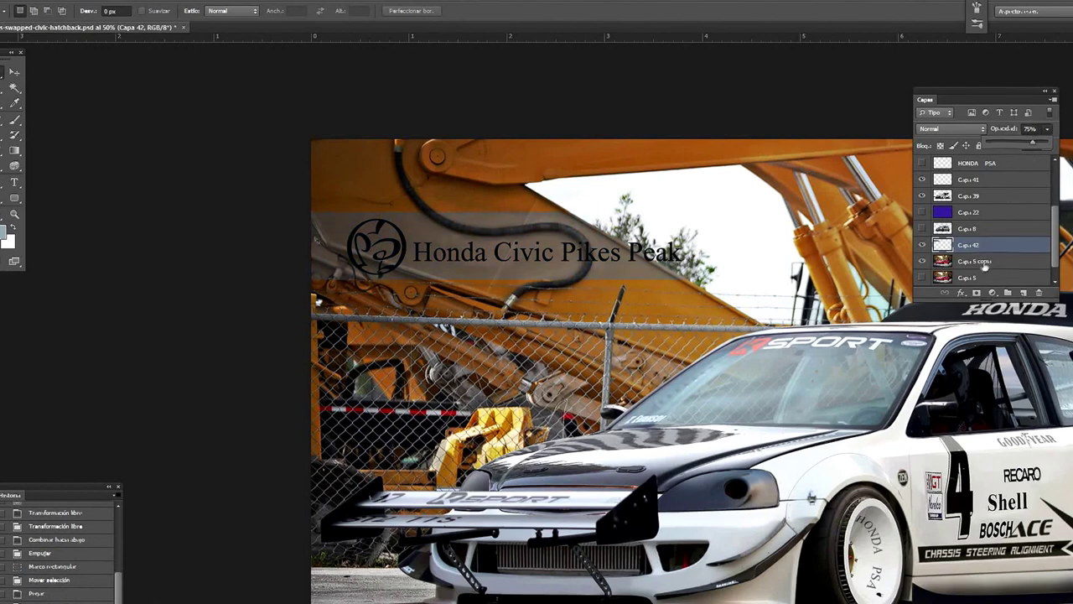
- Add a gradient banner layer below HONDA PSA at 50% opacity
{"action": "left_click", "coordinate": [1023, 292], "text": "ctrl"}
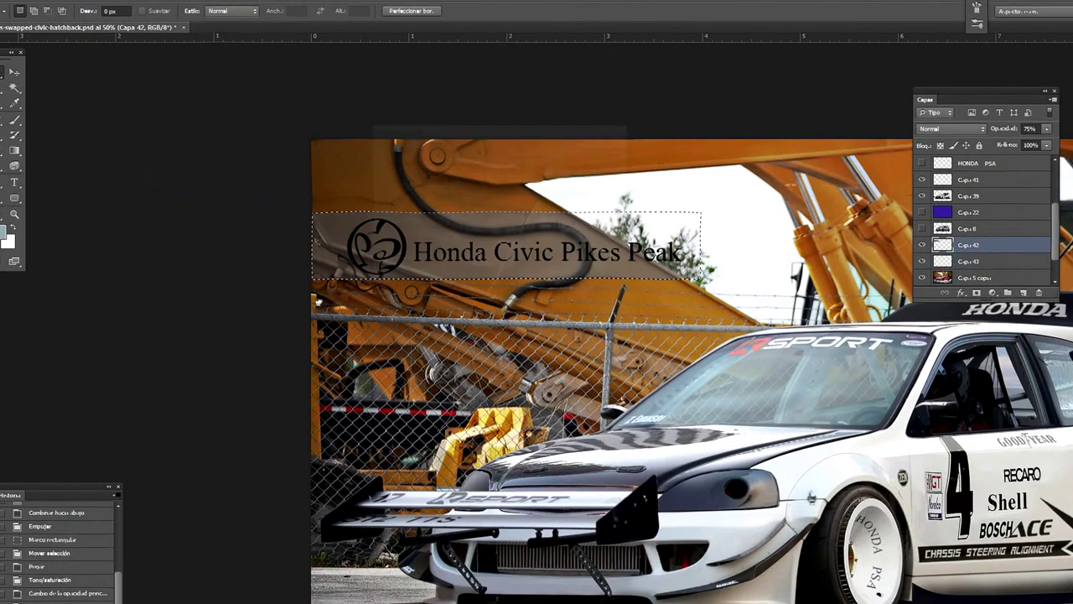
{"action": "left_click_drag", "start_coordinate": [985, 265], "coordinate": [976, 172]}
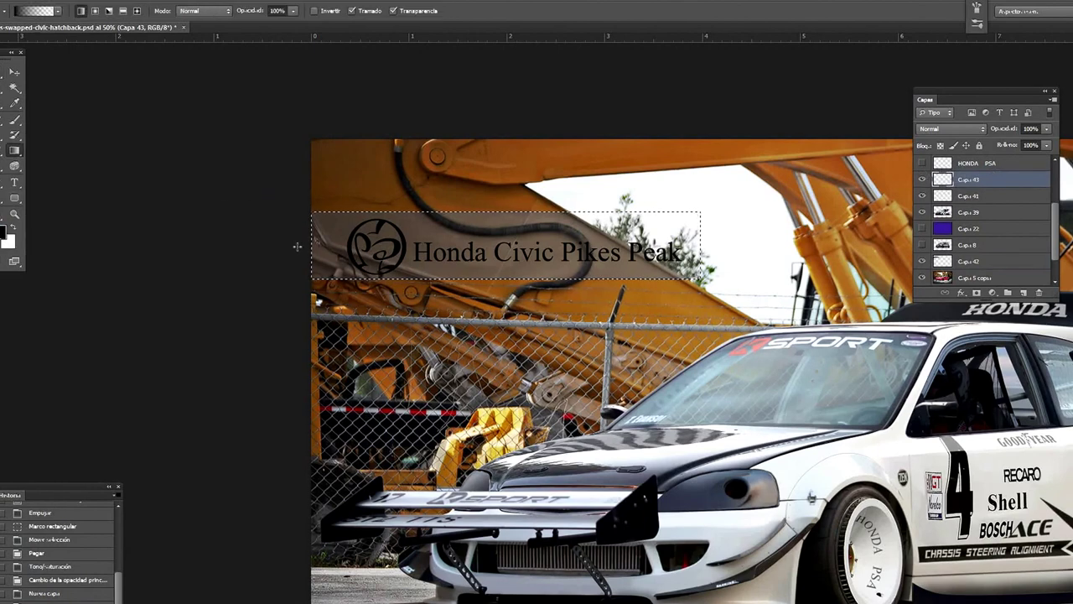
{"action": "left_click_drag", "start_coordinate": [201, 232], "coordinate": [736, 246]}
{"action": "left_click_drag", "start_coordinate": [1048, 133], "coordinate": [988, 145]}
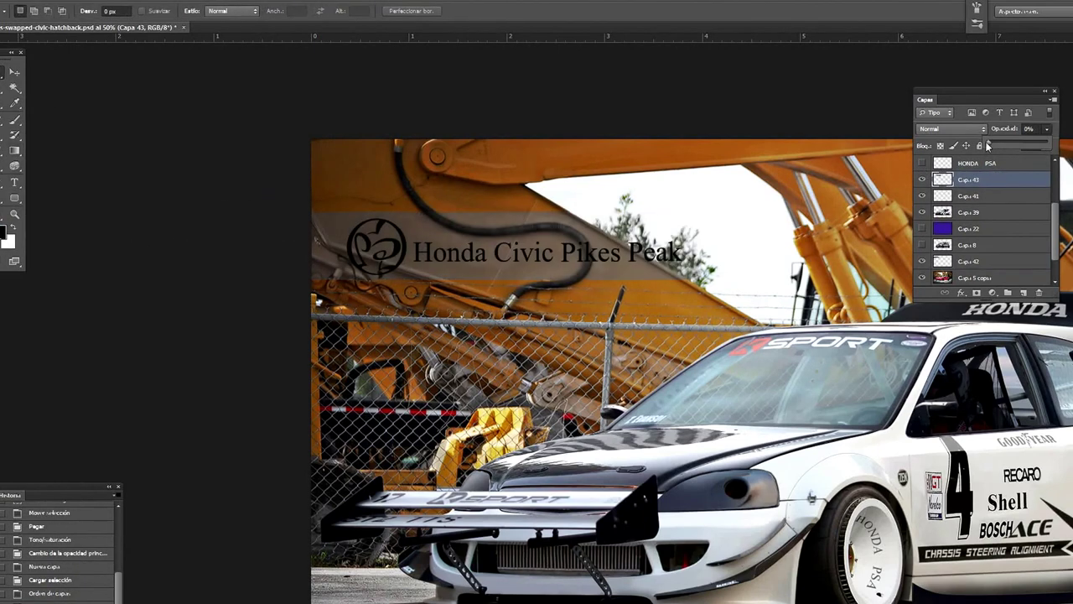
{"action": "key", "text": "ctrl+d"}
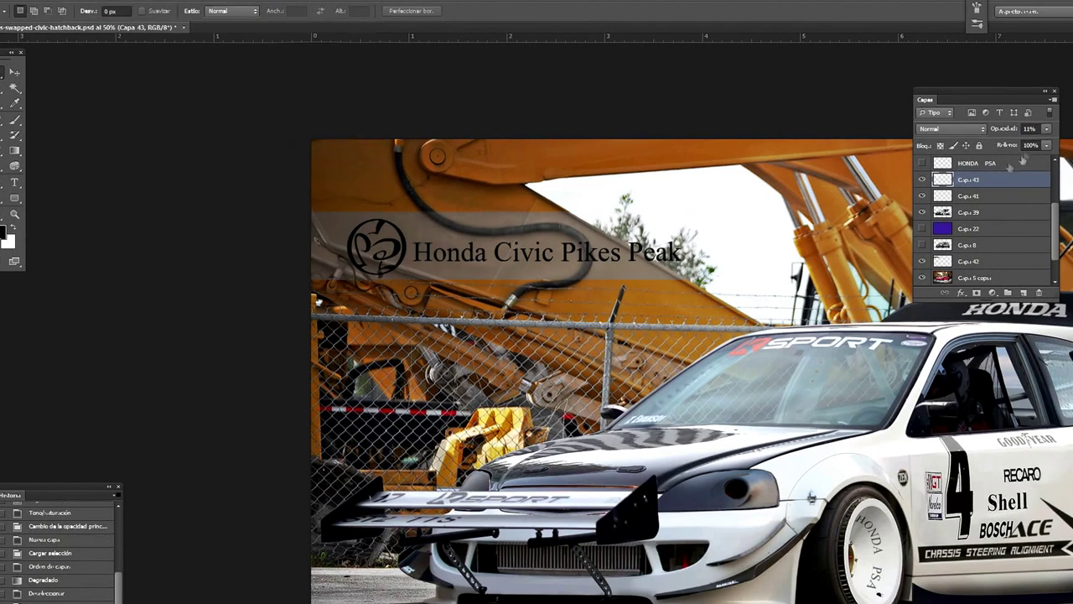
{"action": "left_click_drag", "start_coordinate": [991, 142], "coordinate": [1006, 147]}
{"action": "right_click", "coordinate": [435, 309]}
{"action": "key", "text": "Escape"}
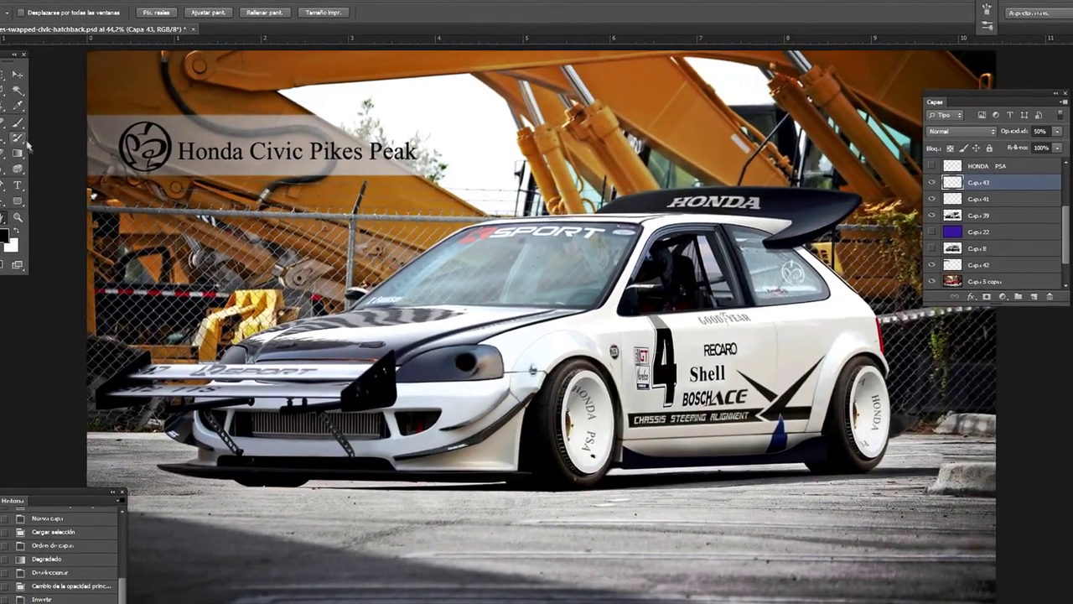
{"action": "right_click", "coordinate": [527, 308]}
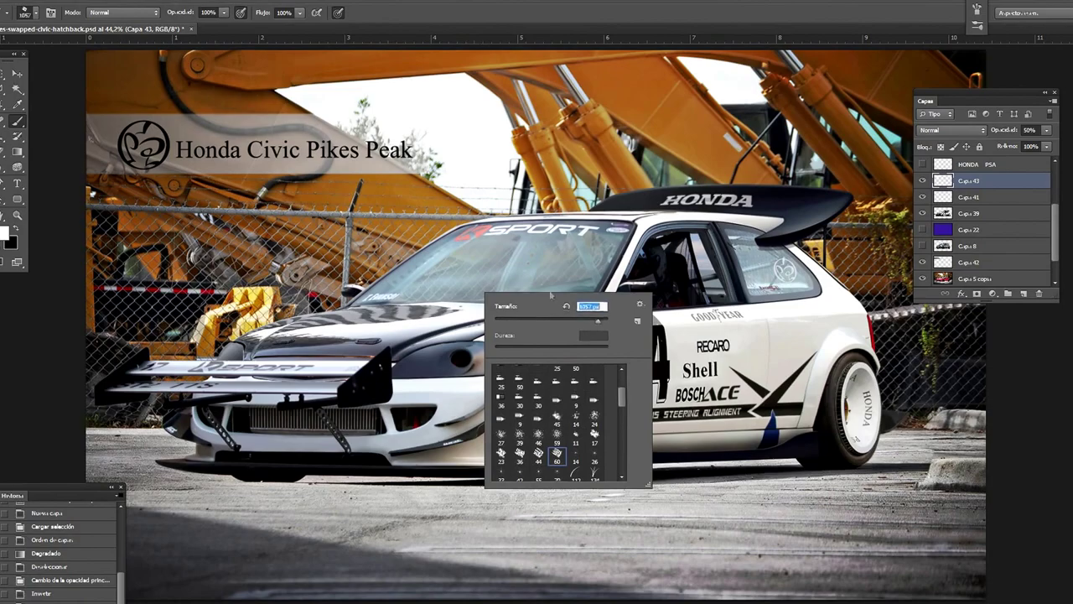
- Revert the brush scribbles, then add a Curves-darkened copy of the photo faded to about 52% opacity
{"action": "left_click_drag", "start_coordinate": [223, 12], "coordinate": [176, 25]}
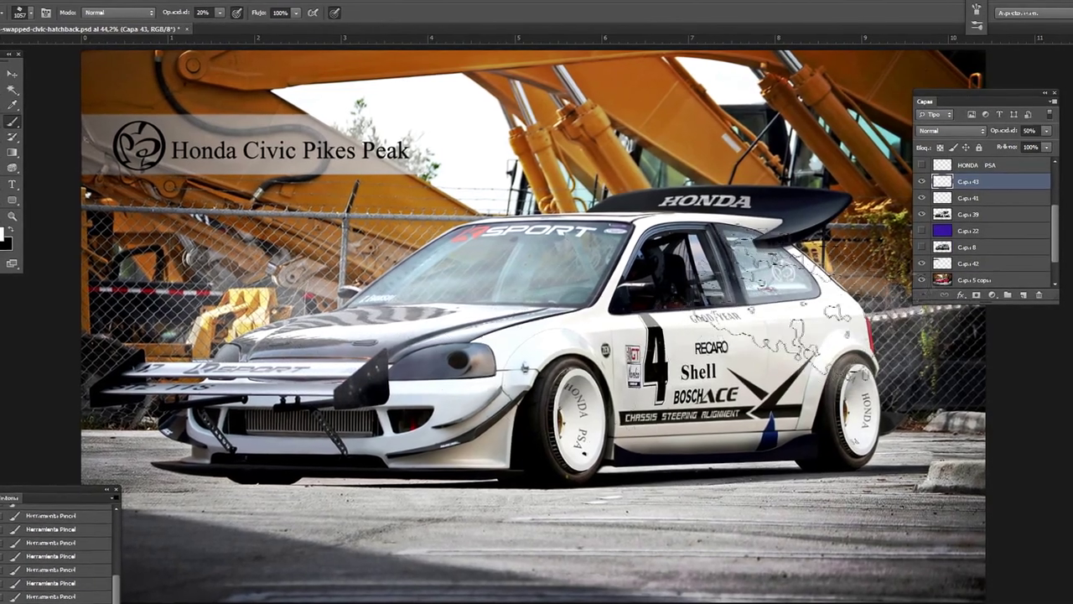
{"action": "left_click", "coordinate": [75, 543]}
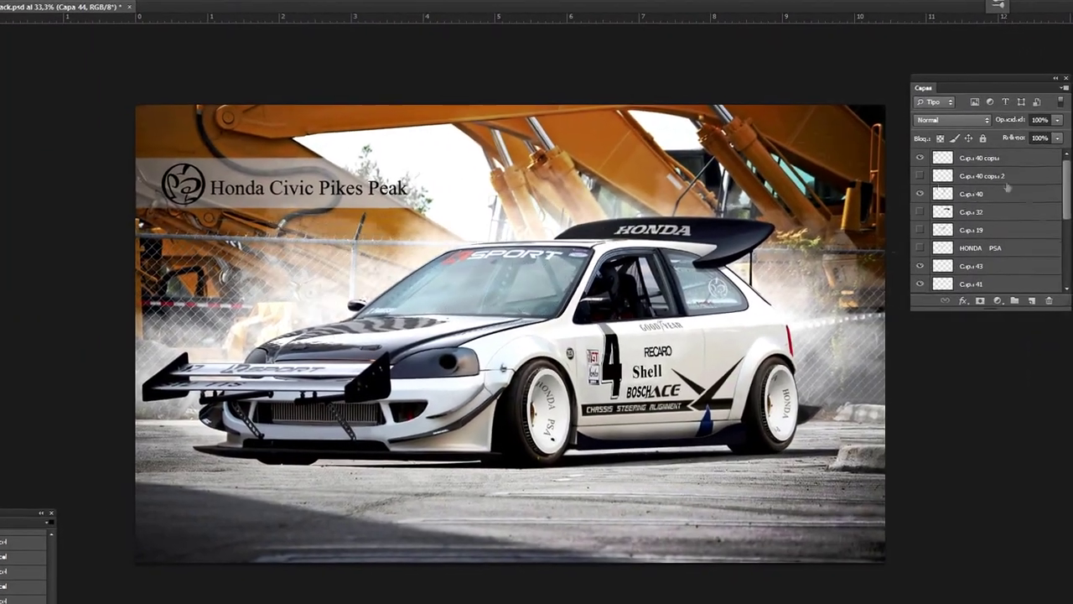
{"action": "key", "text": "Return"}
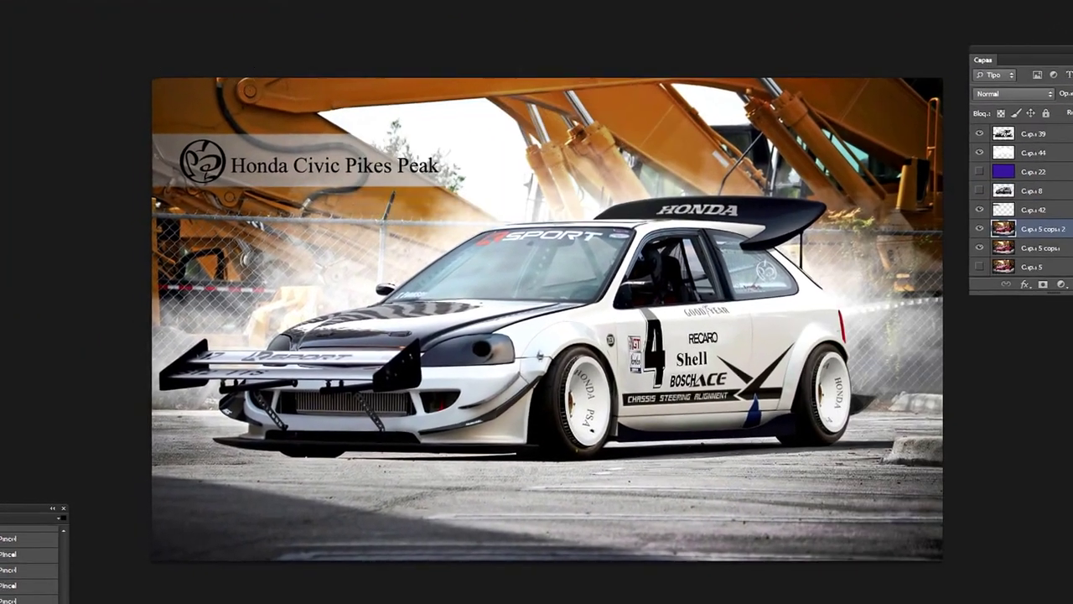
{"action": "mouse_move", "coordinate": [608, 171]}
{"action": "left_mouse_down"}
{"action": "mouse_move", "coordinate": [608, 184]}
{"action": "mouse_move", "coordinate": [617, 172]}
{"action": "left_mouse_up"}
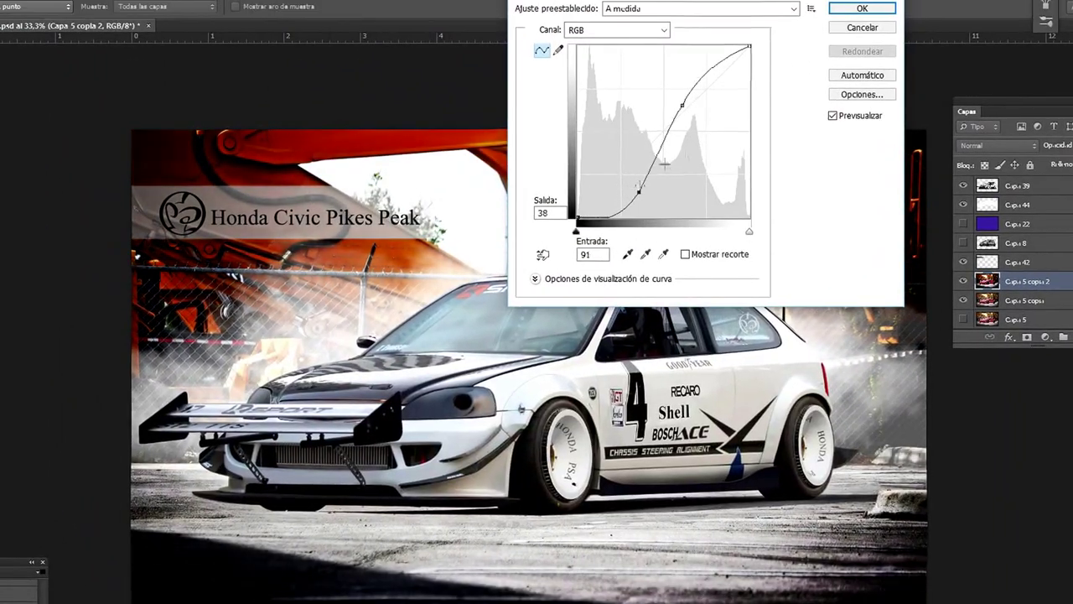
{"action": "key", "text": "Return"}
{"action": "left_click_drag", "start_coordinate": [1064, 156], "coordinate": [1037, 157]}
- Gaussian-blur the smoke layer, lower it to about 65% opacity, and warm the colour balance
{"action": "left_click", "coordinate": [981, 194]}
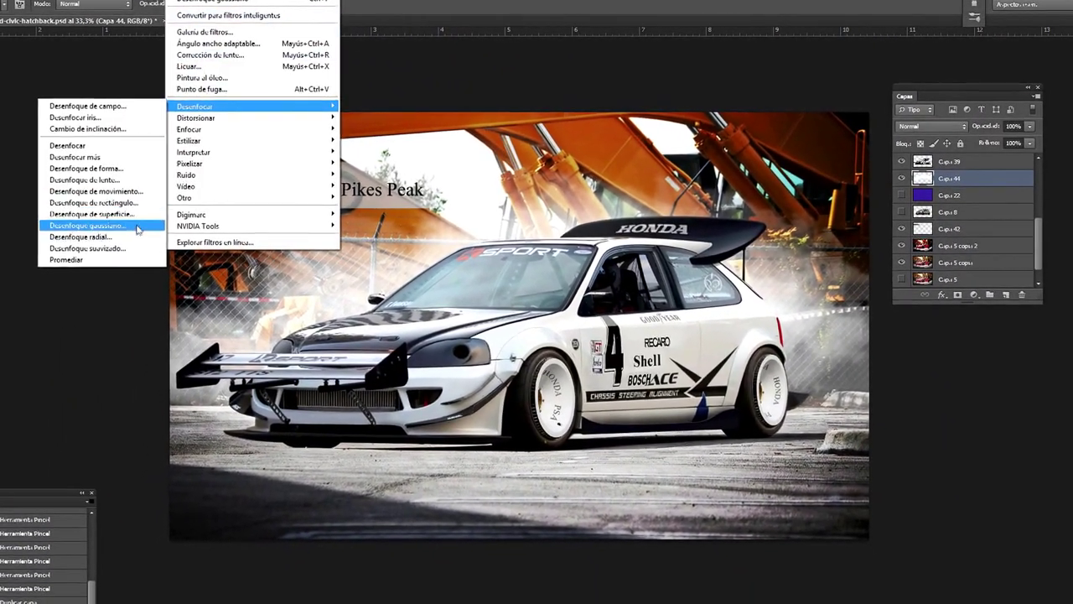
{"action": "left_click", "coordinate": [84, 226]}
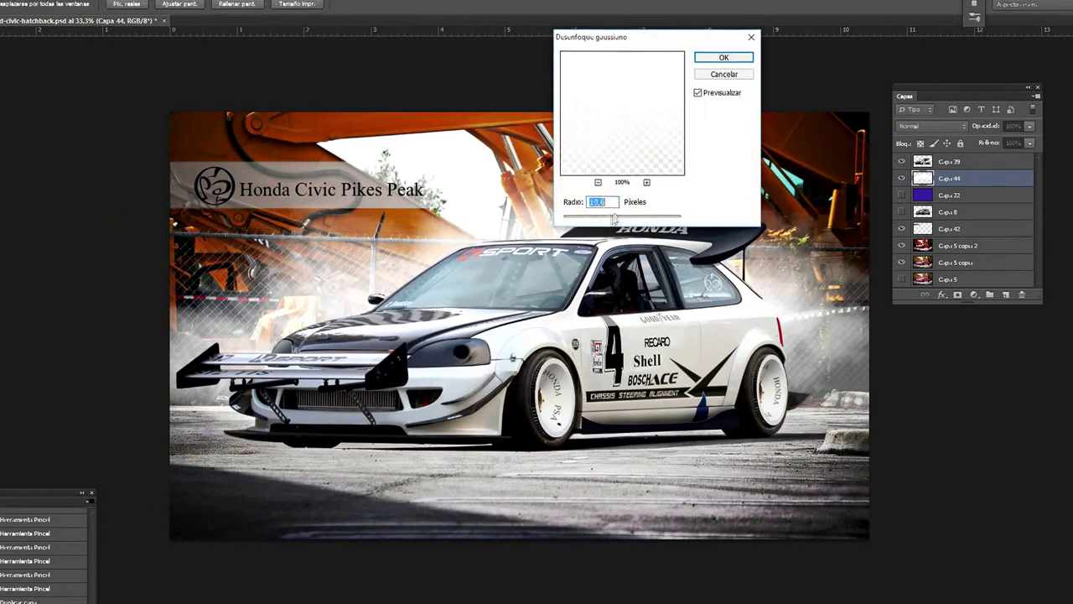
{"action": "key", "text": "Return"}
{"action": "left_click_drag", "start_coordinate": [1029, 126], "coordinate": [1017, 144]}
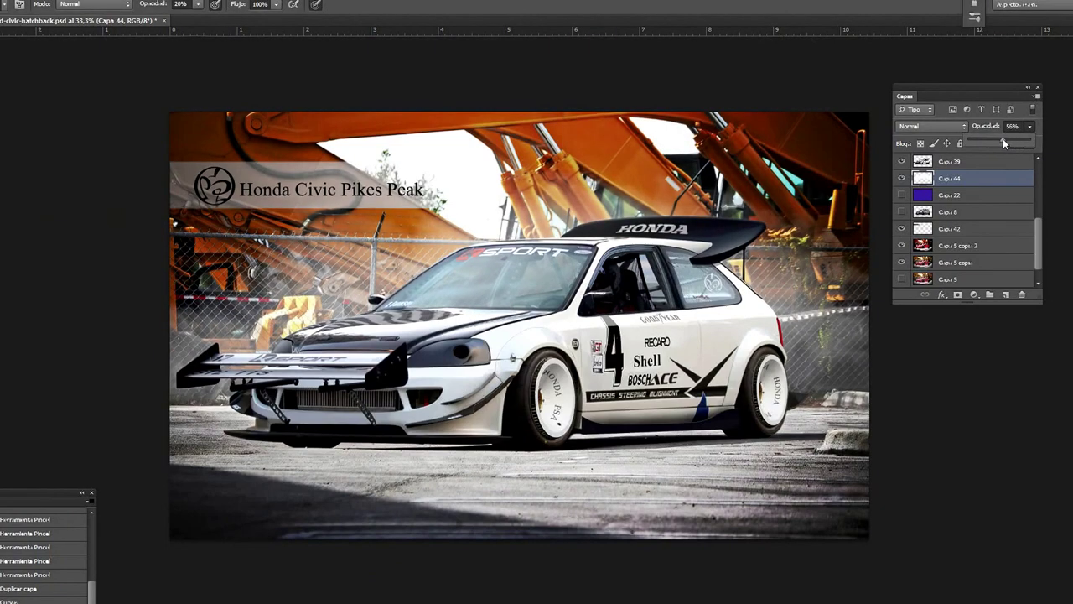
{"action": "left_click", "coordinate": [50, 1]}
{"action": "mouse_move", "coordinate": [61, 15]}
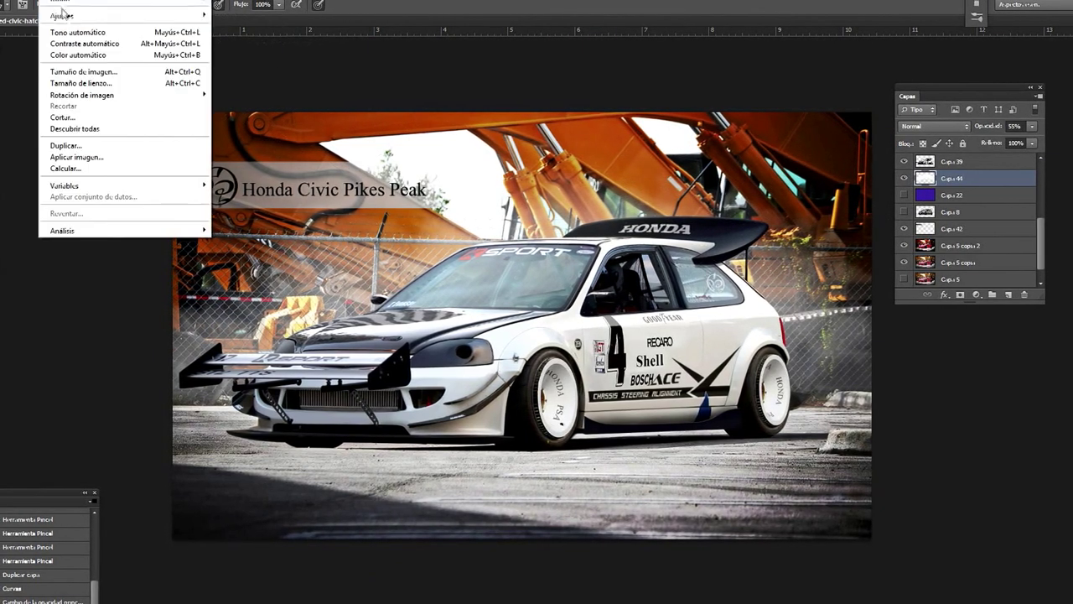
{"action": "left_click", "coordinate": [245, 90]}
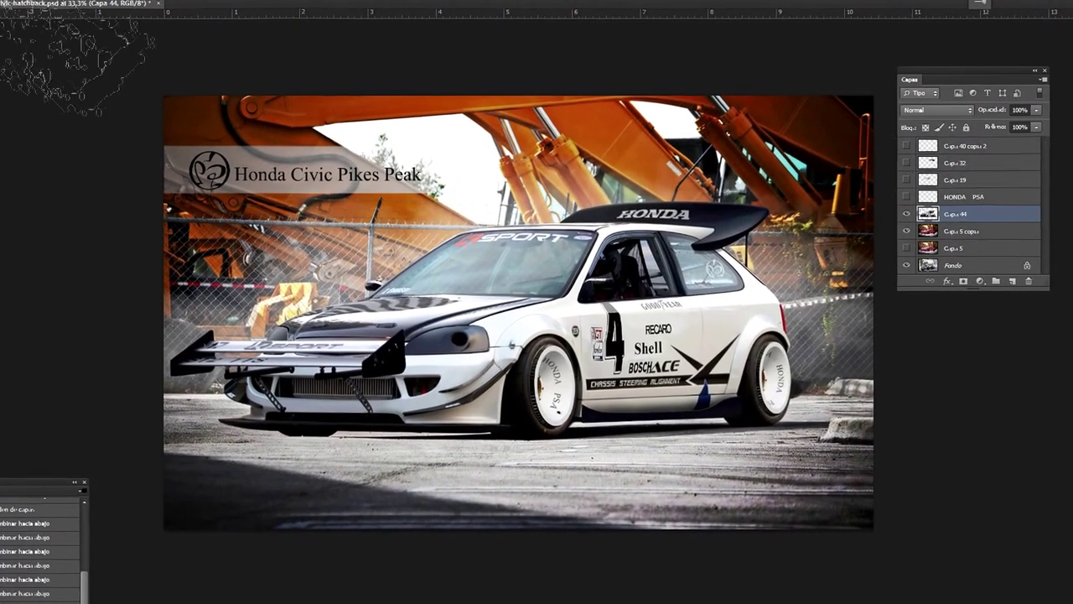
- Adjust the photo's shadows with Curves, darkening them and then brightening them again
{"action": "left_click", "coordinate": [50, 1]}
{"action": "left_click", "coordinate": [227, 8]}
{"action": "left_click_drag", "start_coordinate": [620, 109], "coordinate": [634, 95]}
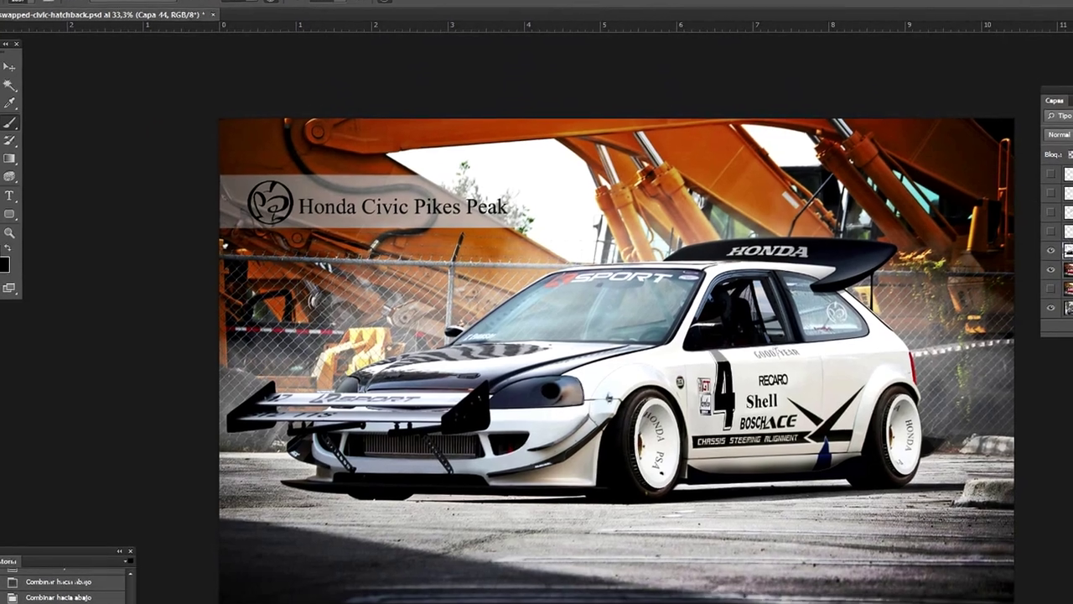
{"action": "left_click", "coordinate": [50, 0]}
{"action": "left_click", "coordinate": [277, 4]}
{"action": "left_click_drag", "start_coordinate": [675, 144], "coordinate": [679, 134]}
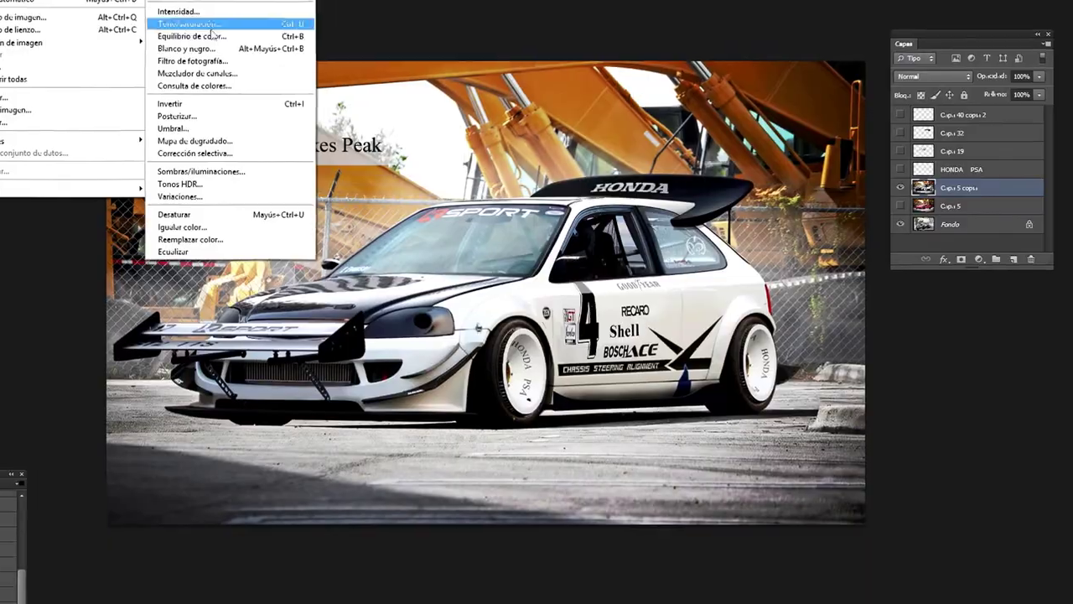
- Mix the red channel to +87 red and +10 green, then apply a final Curves adjustment
{"action": "left_click", "coordinate": [196, 21]}
{"action": "left_click_drag", "start_coordinate": [577, 208], "coordinate": [575, 209]}
{"action": "left_click_drag", "start_coordinate": [530, 237], "coordinate": [534, 238]}
{"action": "left_click", "coordinate": [151, 2]}
{"action": "left_click", "coordinate": [311, 41]}
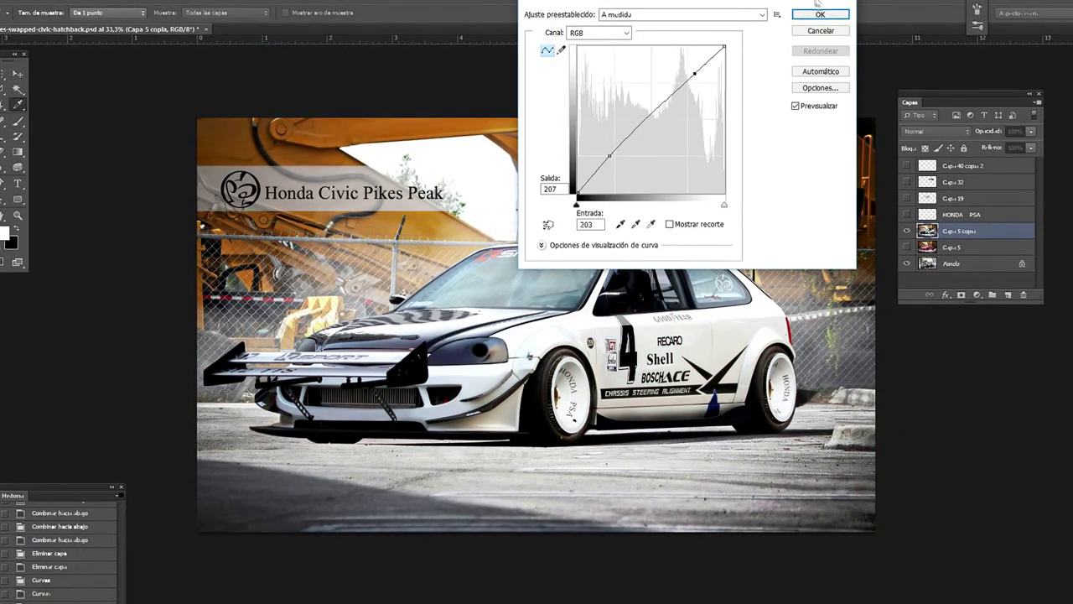
{"action": "left_click", "coordinate": [818, 15]}
- Sweep an orange gradient in from the left, set to Screen at 30% opacity
{"action": "left_click", "coordinate": [5, 233]}
{"action": "left_click", "coordinate": [426, 494]}
{"action": "left_click", "coordinate": [388, 414]}
{"action": "left_click", "coordinate": [539, 359]}
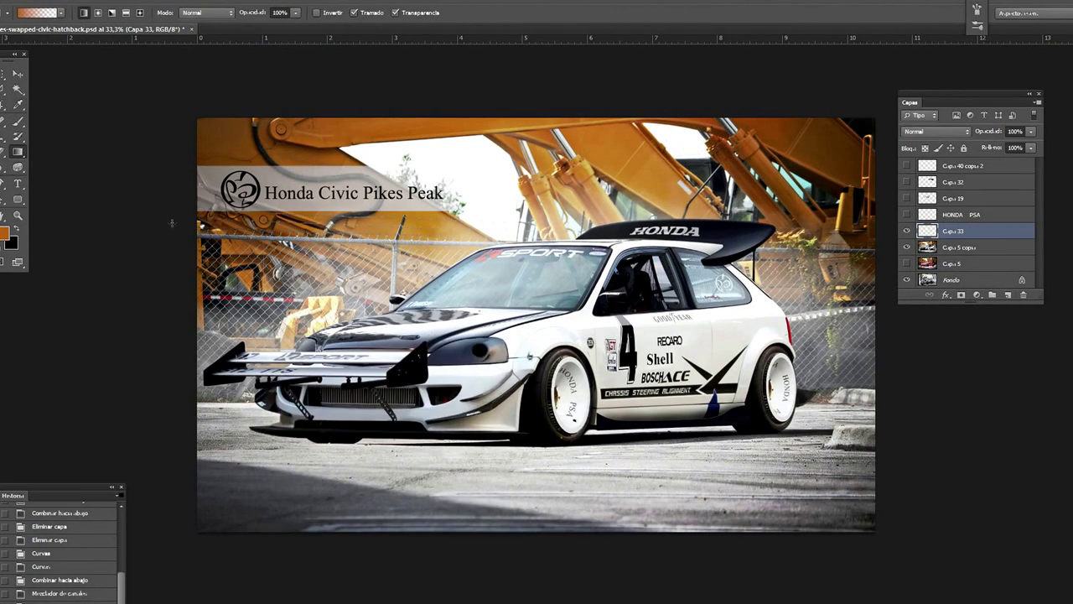
{"action": "left_click_drag", "start_coordinate": [173, 223], "coordinate": [848, 373]}
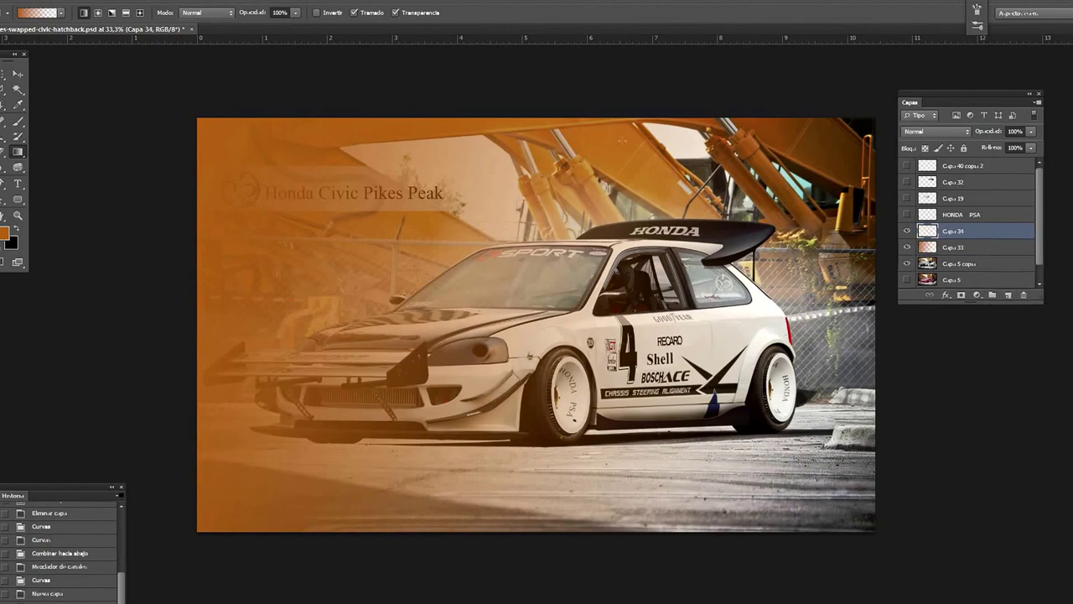
{"action": "key", "text": "shift+plus"}
{"action": "key", "text": "shift+plus"}
{"action": "key", "text": "shift+plus"}
{"action": "key", "text": "shift+plus"}
{"action": "key", "text": "shift+plus"}
{"action": "key", "text": "shift+plus"}
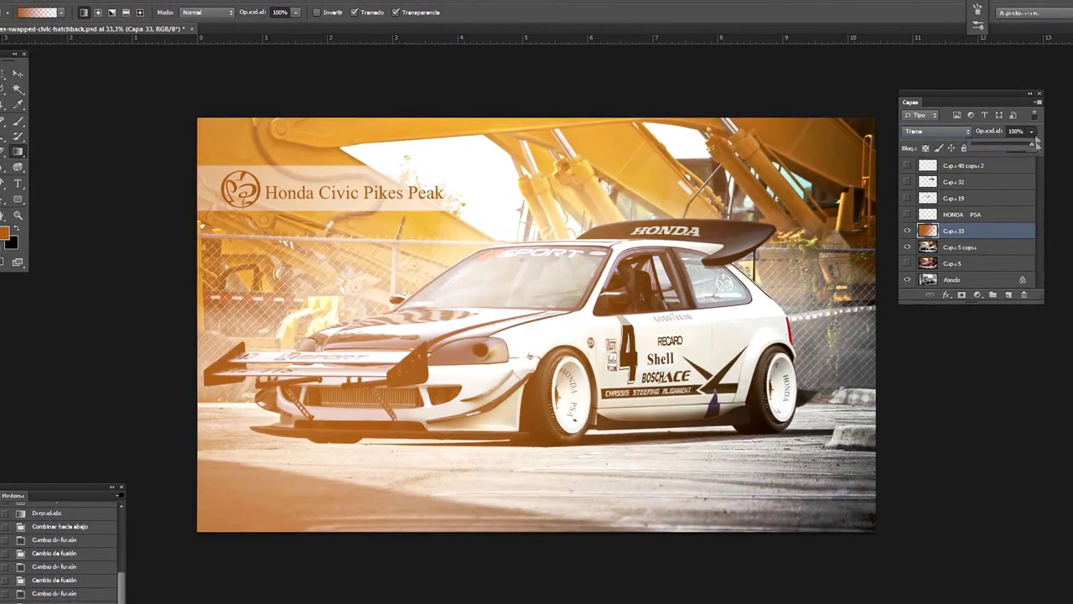
{"action": "left_click_drag", "start_coordinate": [1037, 145], "coordinate": [991, 145]}
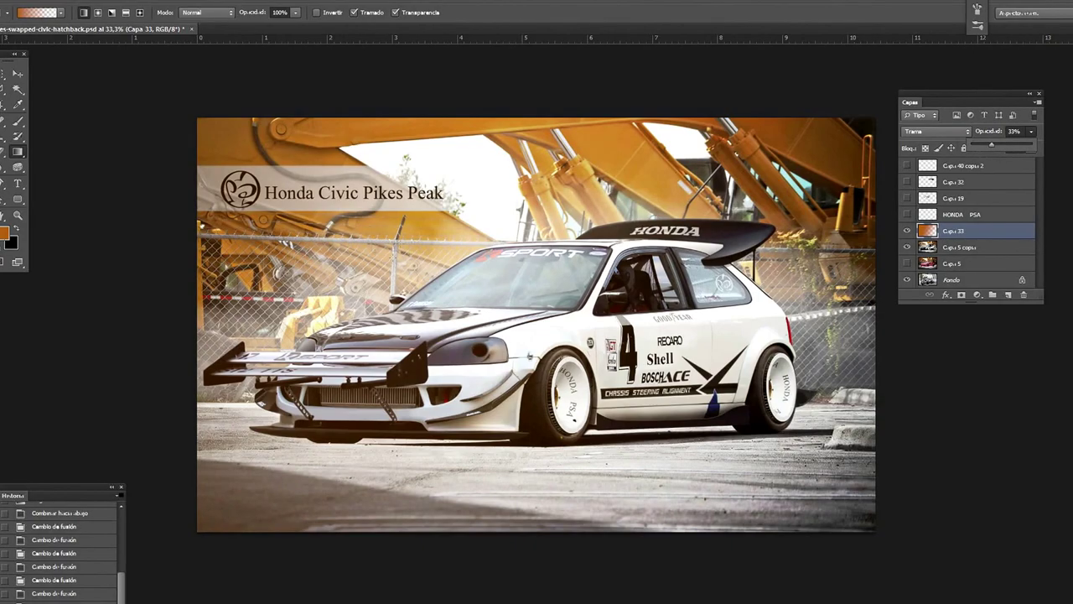